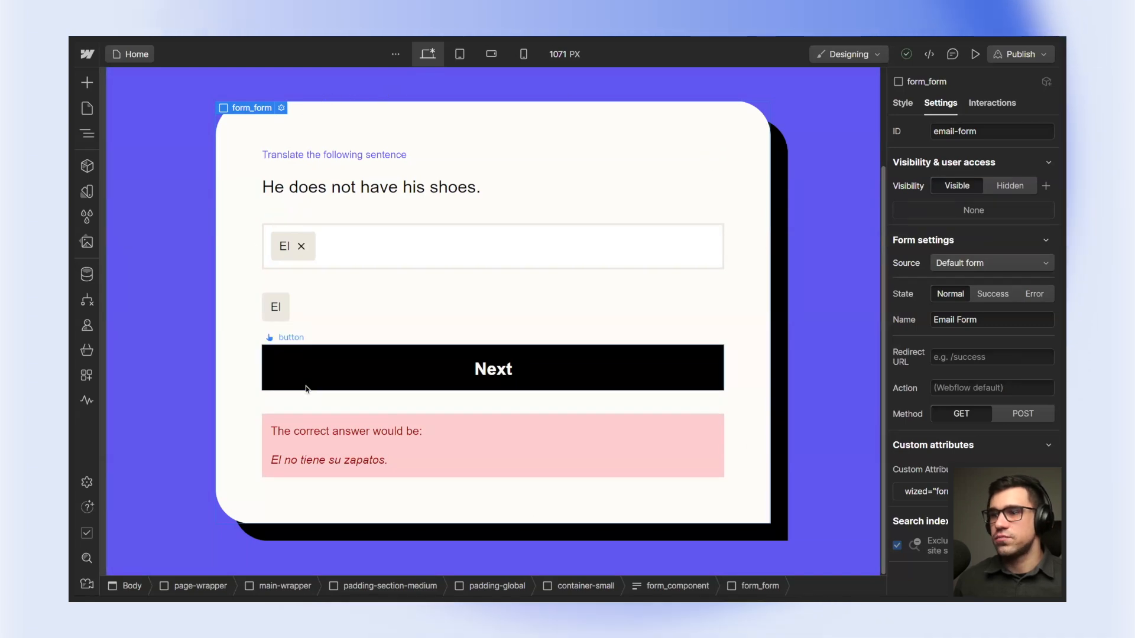
scroll(396, 453, down, 1)
scroll(434, 356, up, 3)
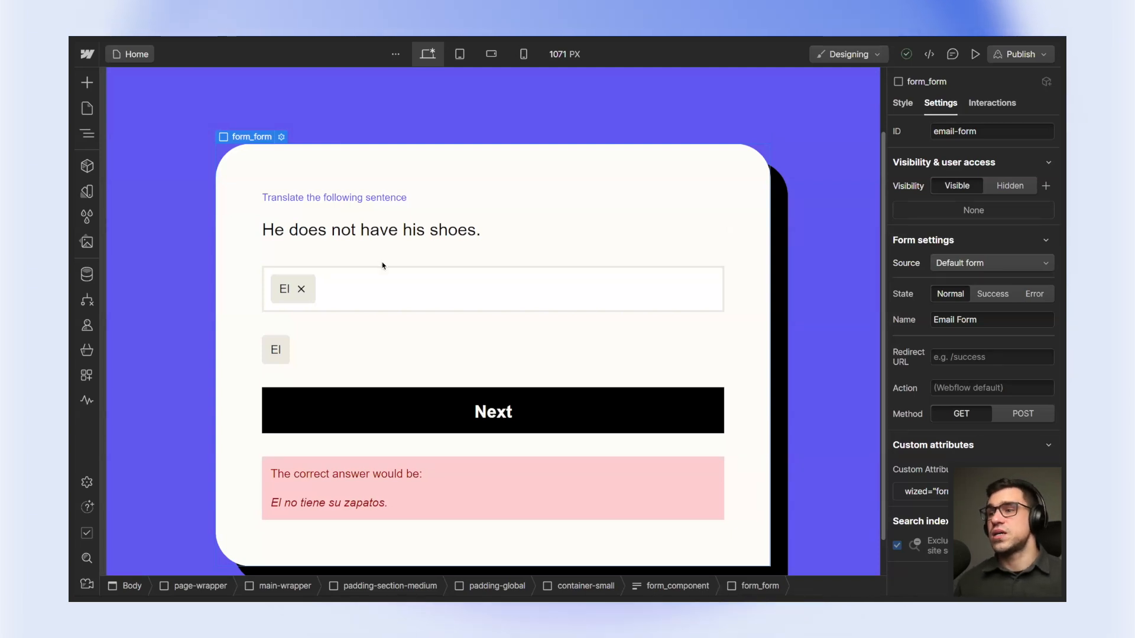
scroll(383, 266, down, 3)
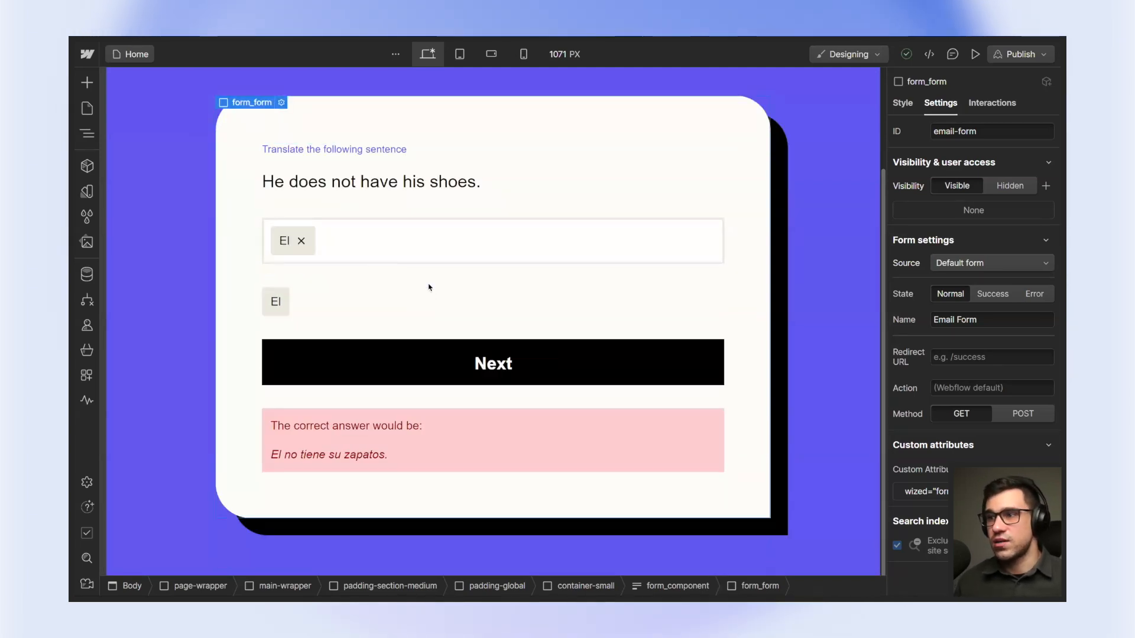
scroll(431, 292, up, 3)
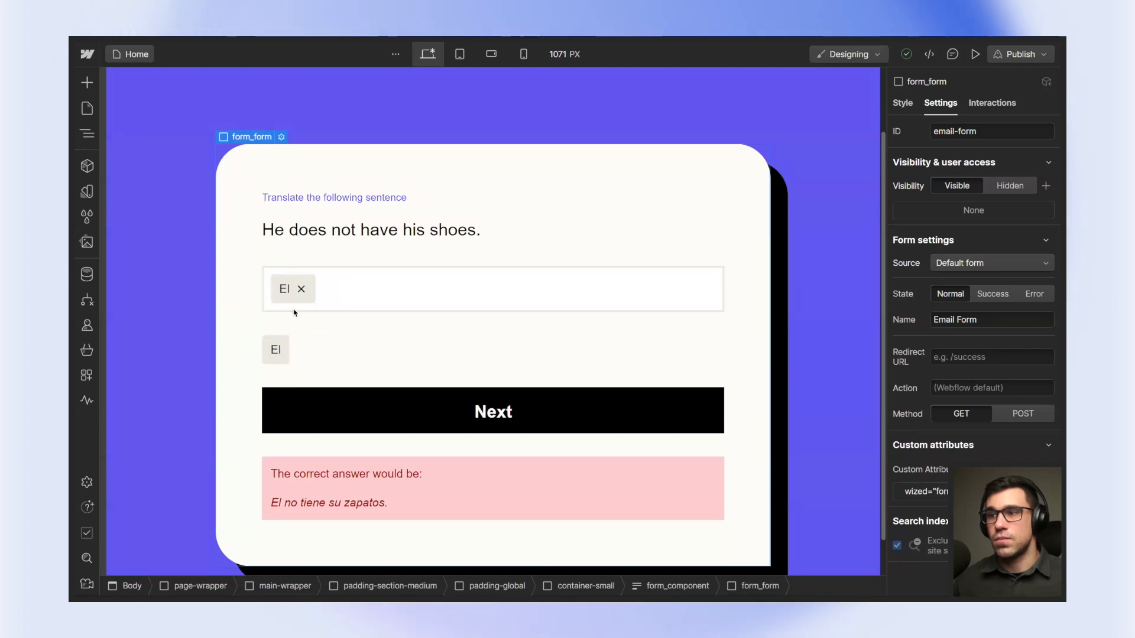
Duplicate the "El" word tag below the answer field six times to make a row of seven tags.
click(277, 351)
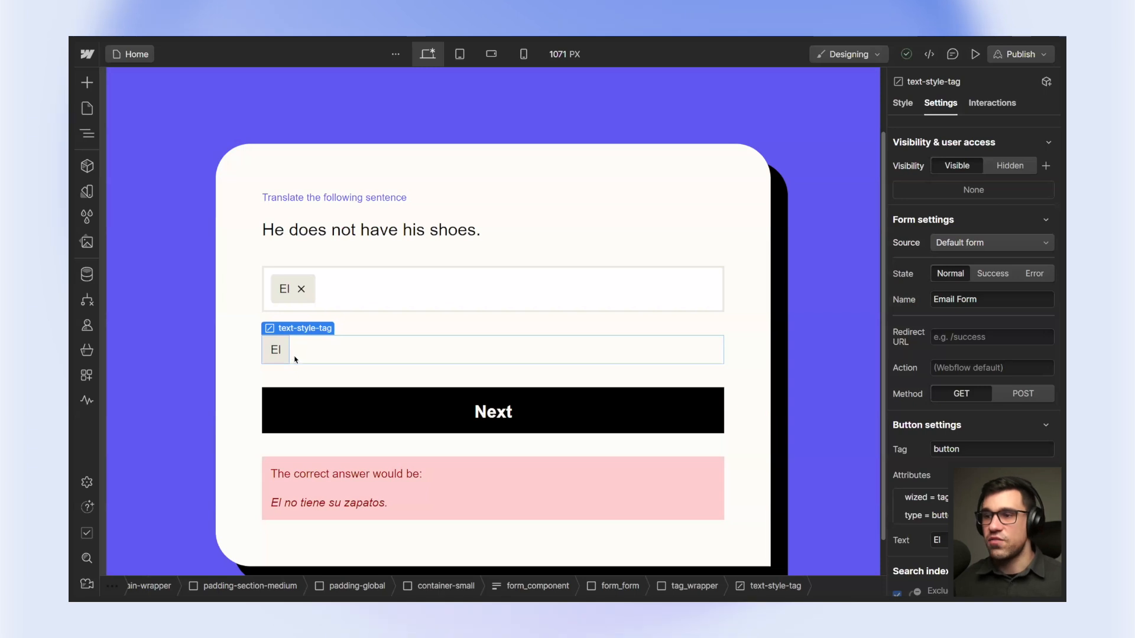
key(ctrl+v)
key(ctrl+v)
key(ctrl+v)
key(ctrl+v)
key(ctrl+v)
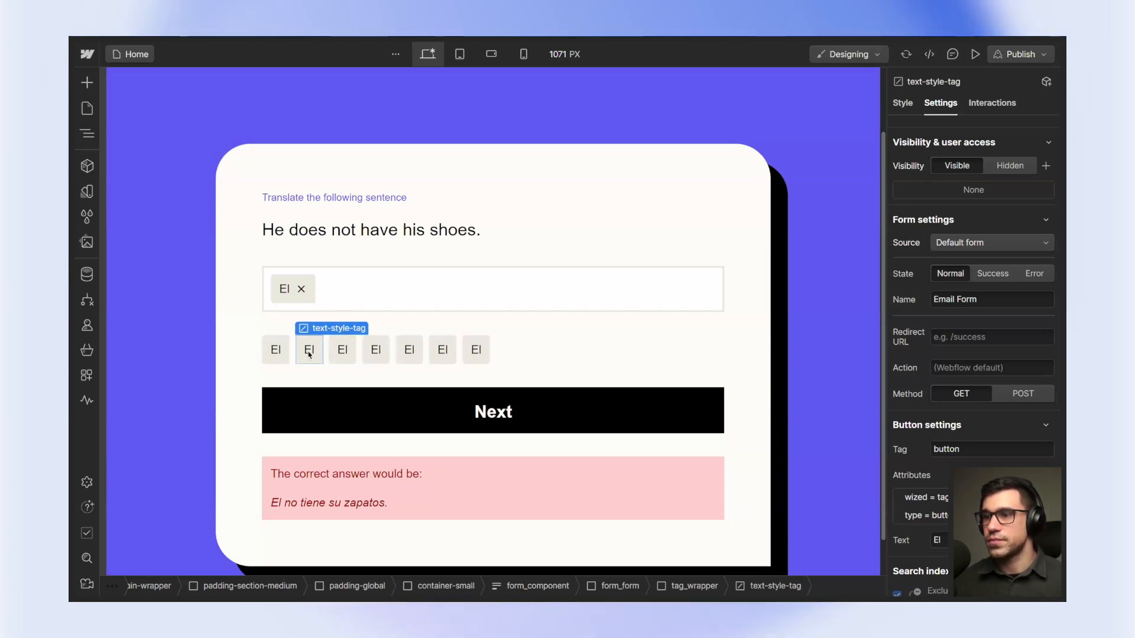
Set the text of the second tag button in the row to "zapatos".
double_click(316, 354)
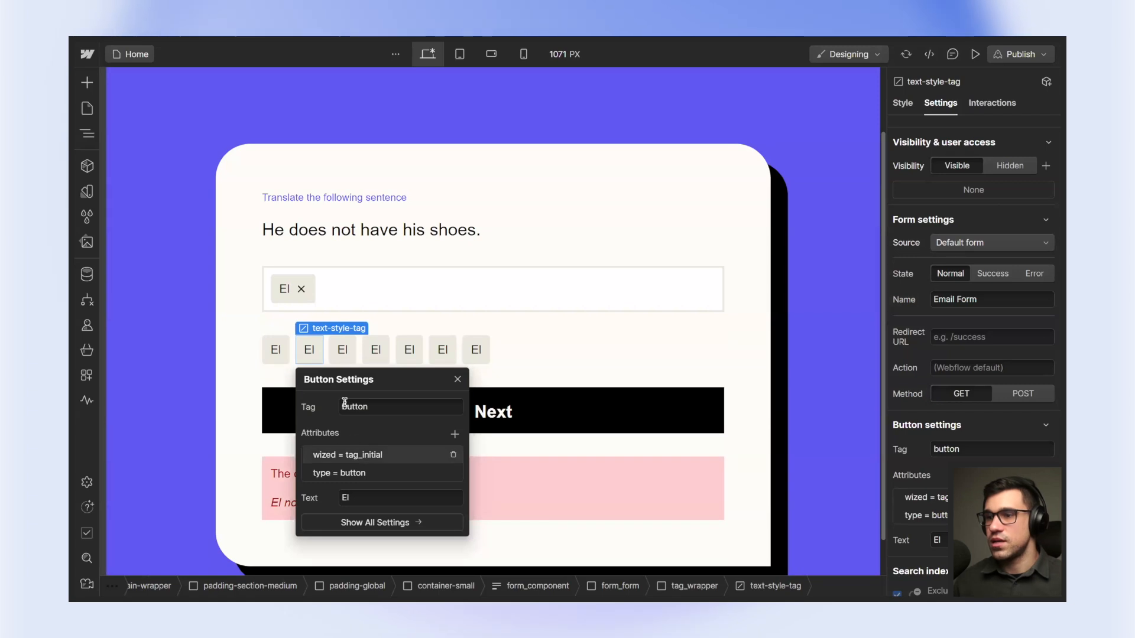
double_click(362, 498)
text(z)
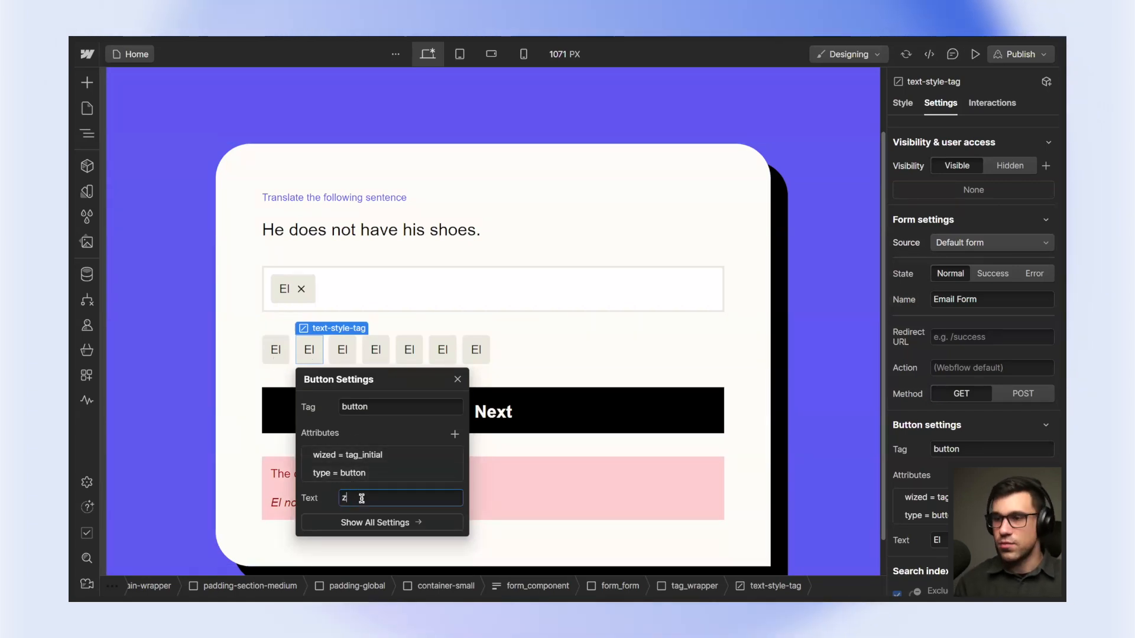
text(apatos)
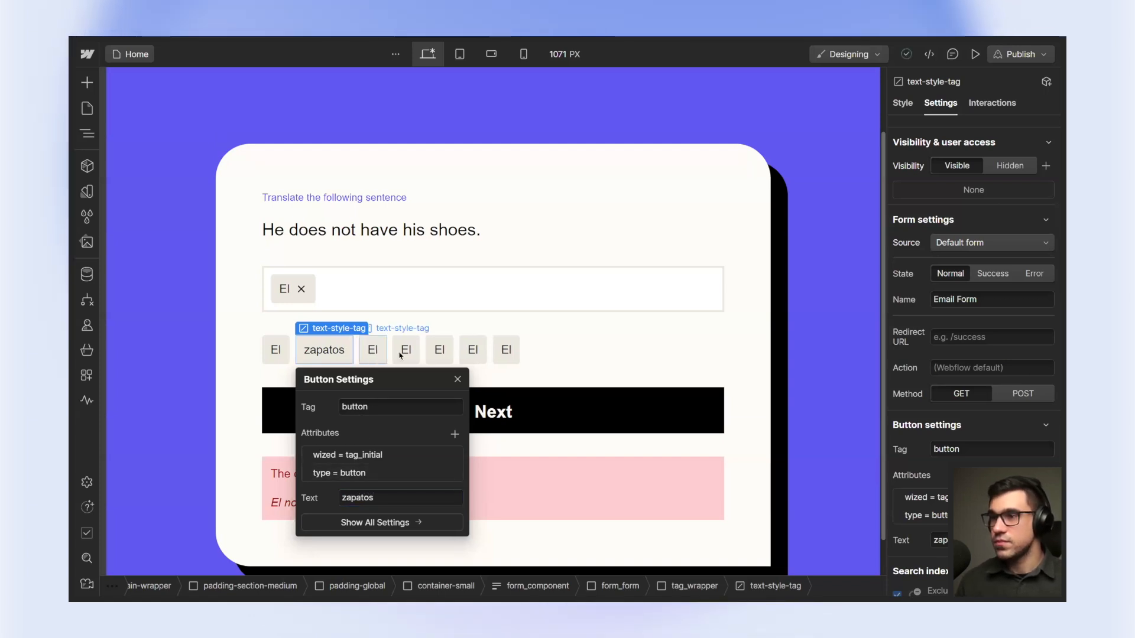
Set the text of the third tag button in the row to "no".
click(381, 356)
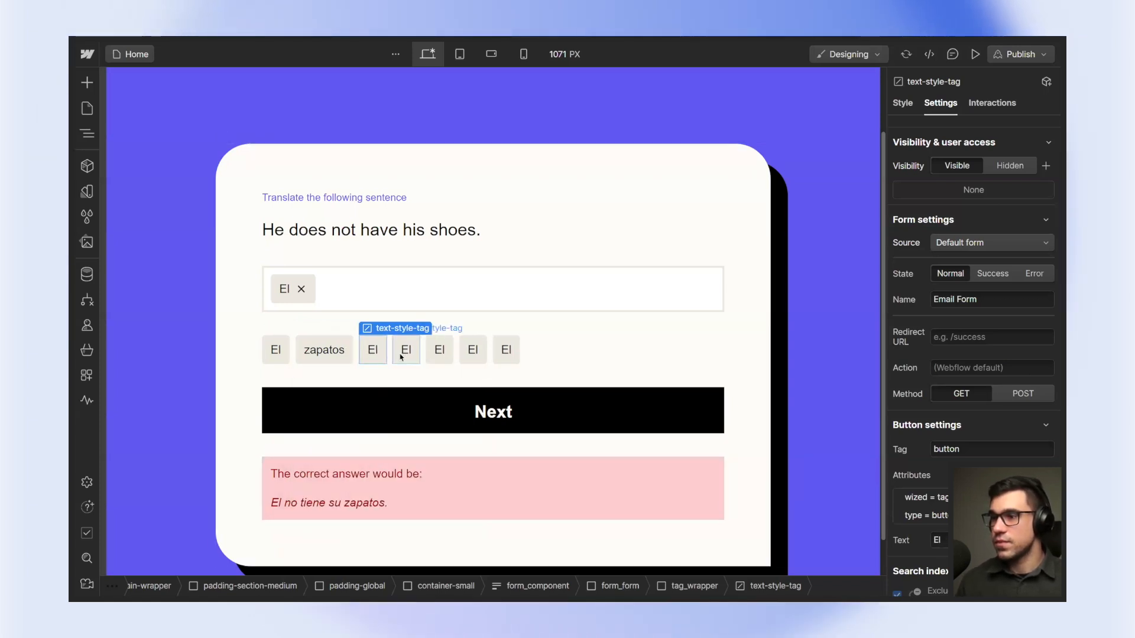
double_click(385, 358)
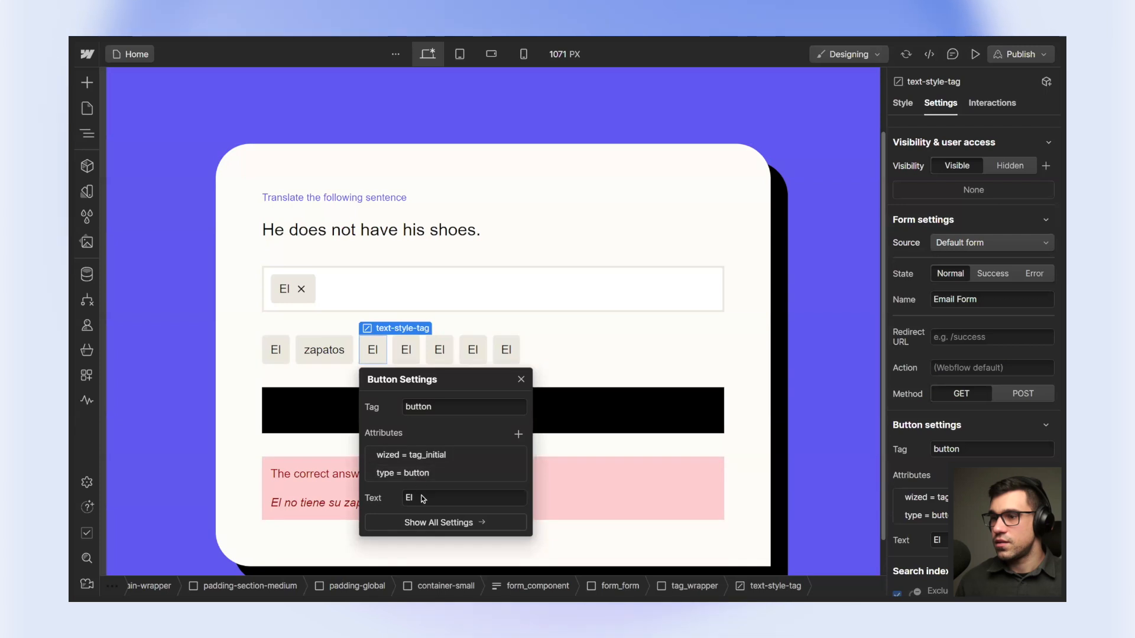
double_click(423, 498)
text(no)
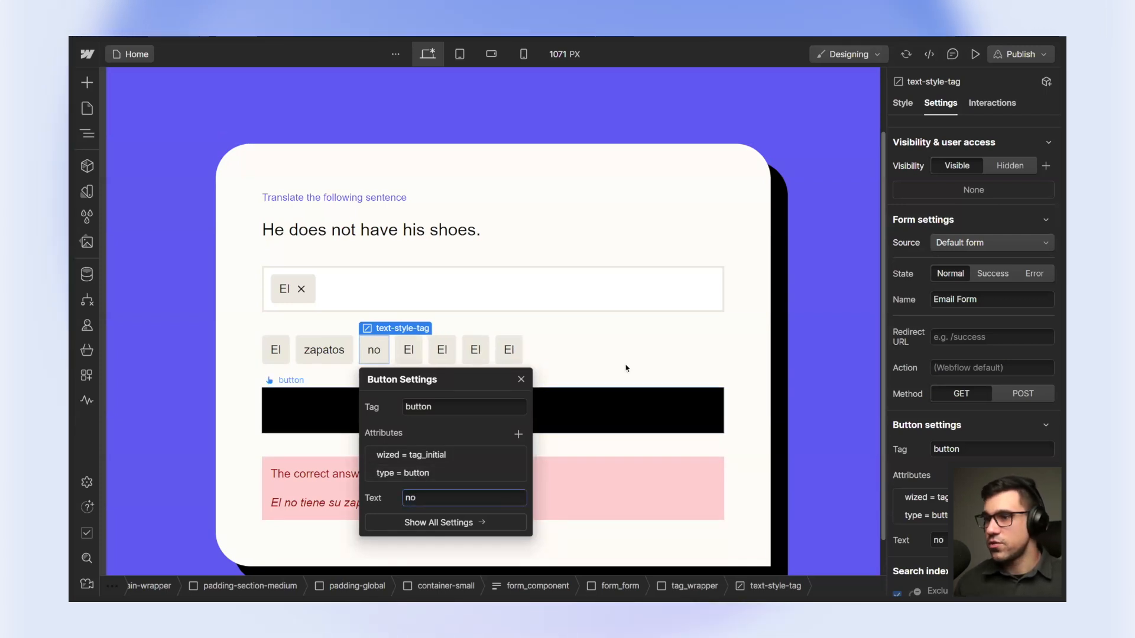
click(419, 356)
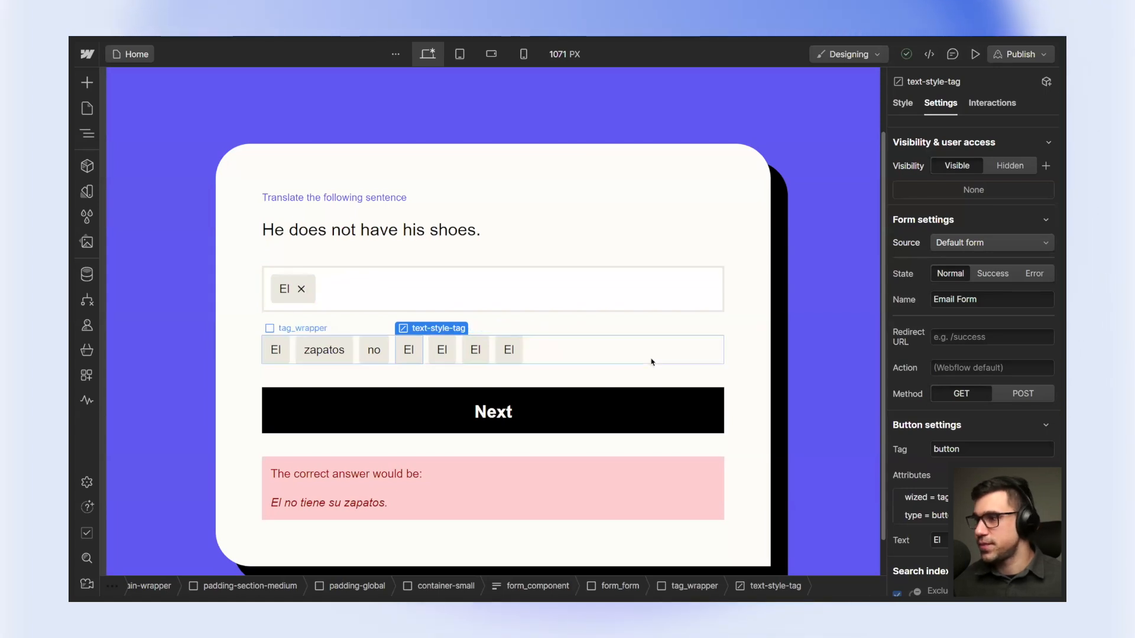
click(464, 363)
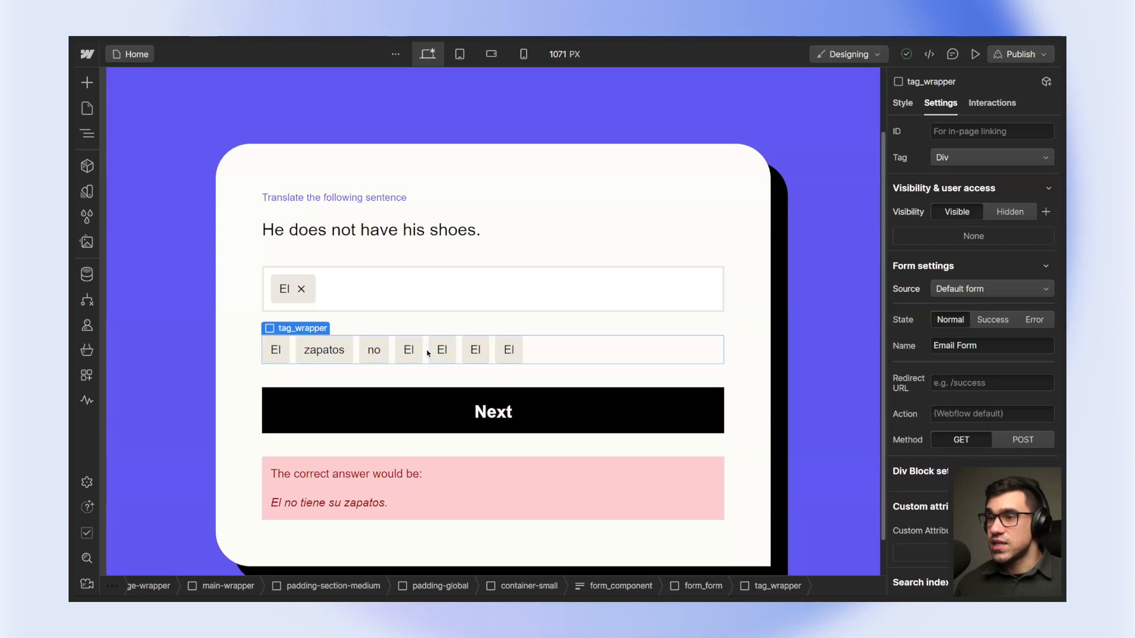
scroll(663, 322, down, 1)
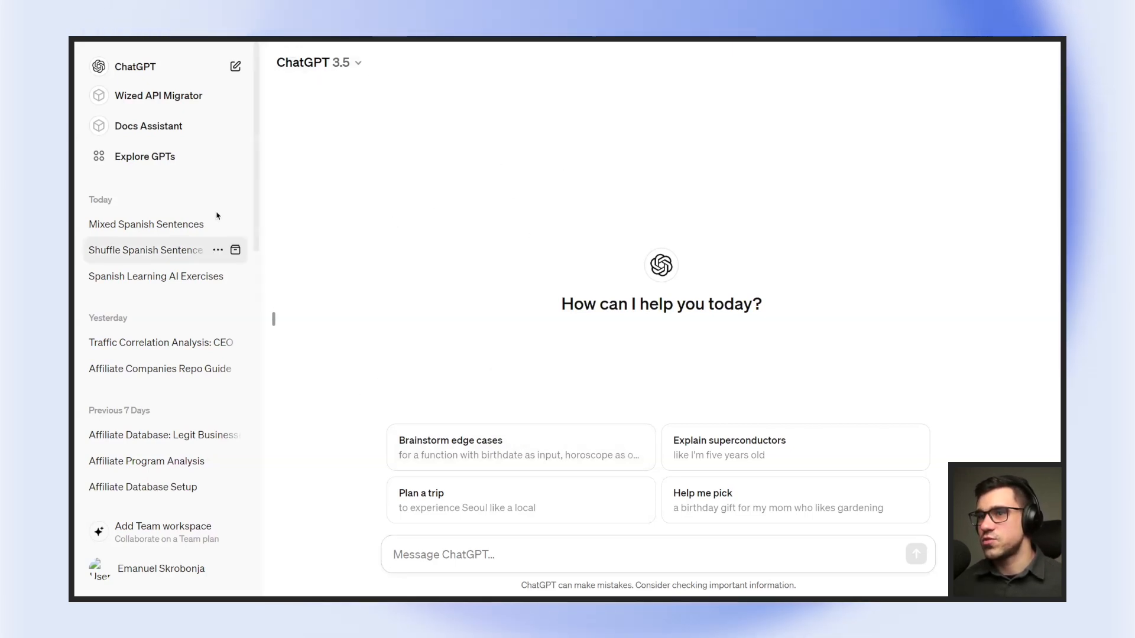
Switch to ChatGPT and select the ChatGPT 4 model for the new chat.
click(341, 63)
click(396, 134)
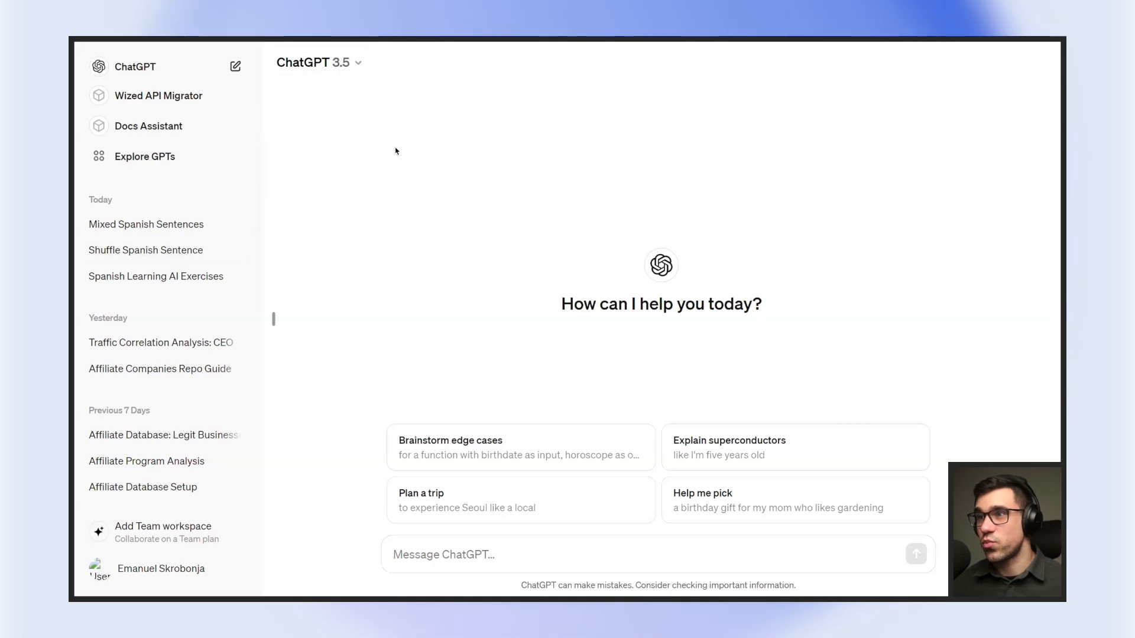
Start the message with a JSON array in square brackets holding one empty object in curly braces, spread over separate lines.
click(649, 549)
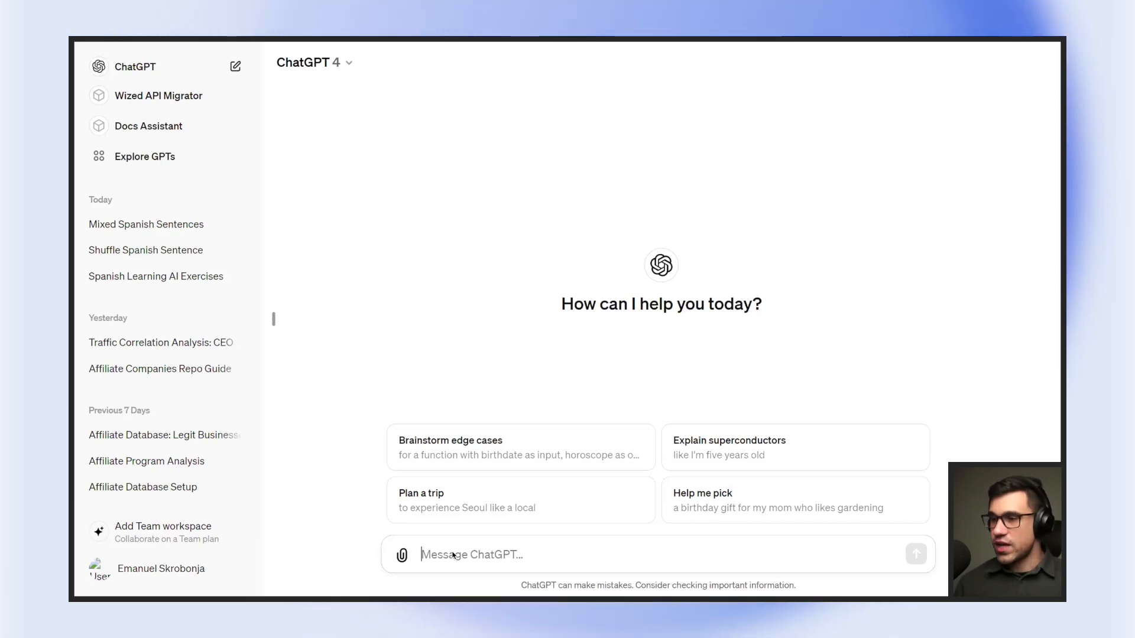
text([)
key(shift+Return)
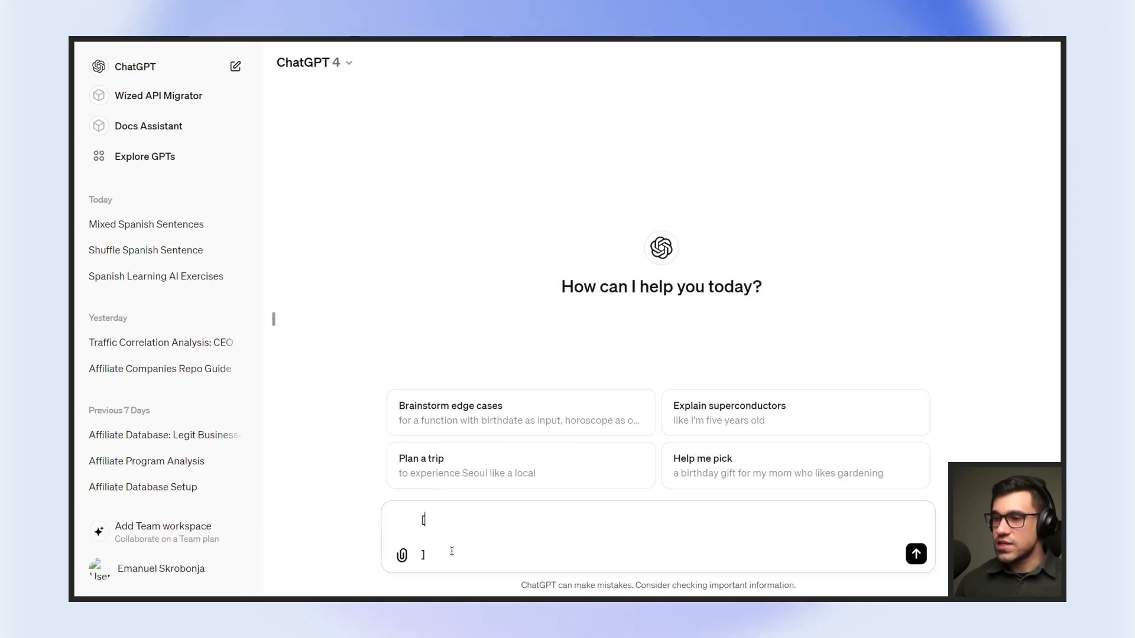
key(Up)
key(Up)
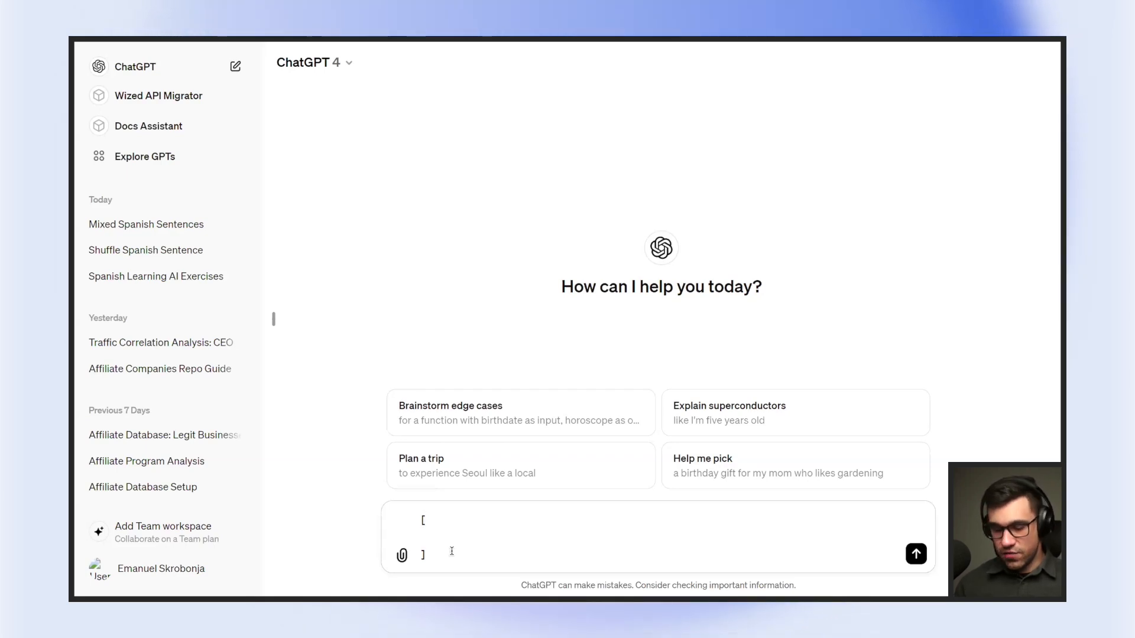
text({)
key(shift+Return)
text(})
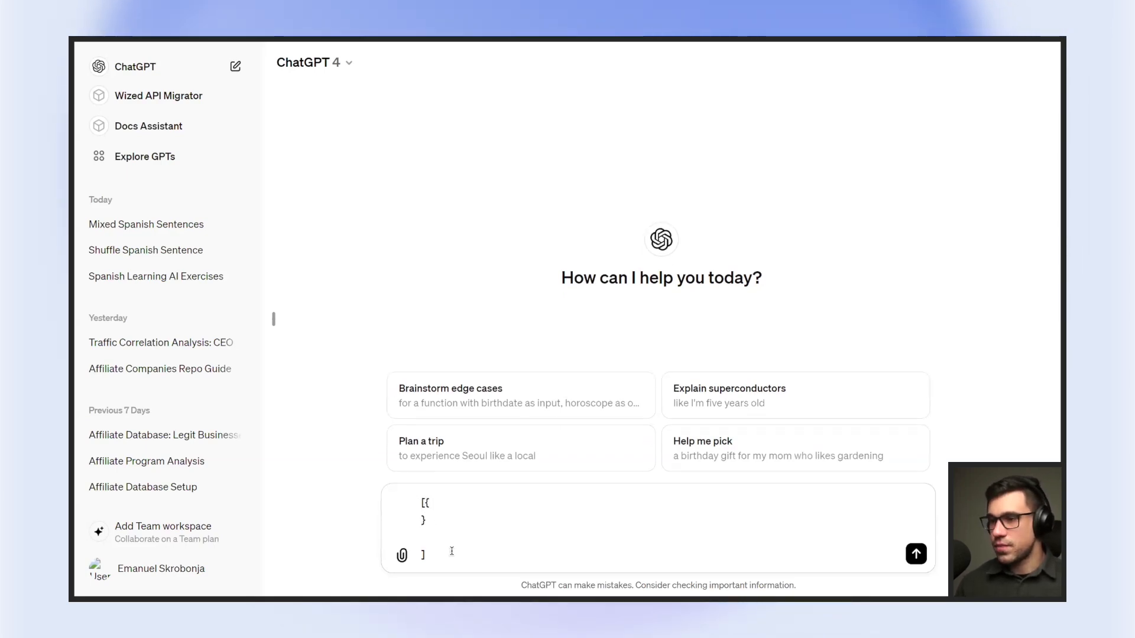
key(shift+Return)
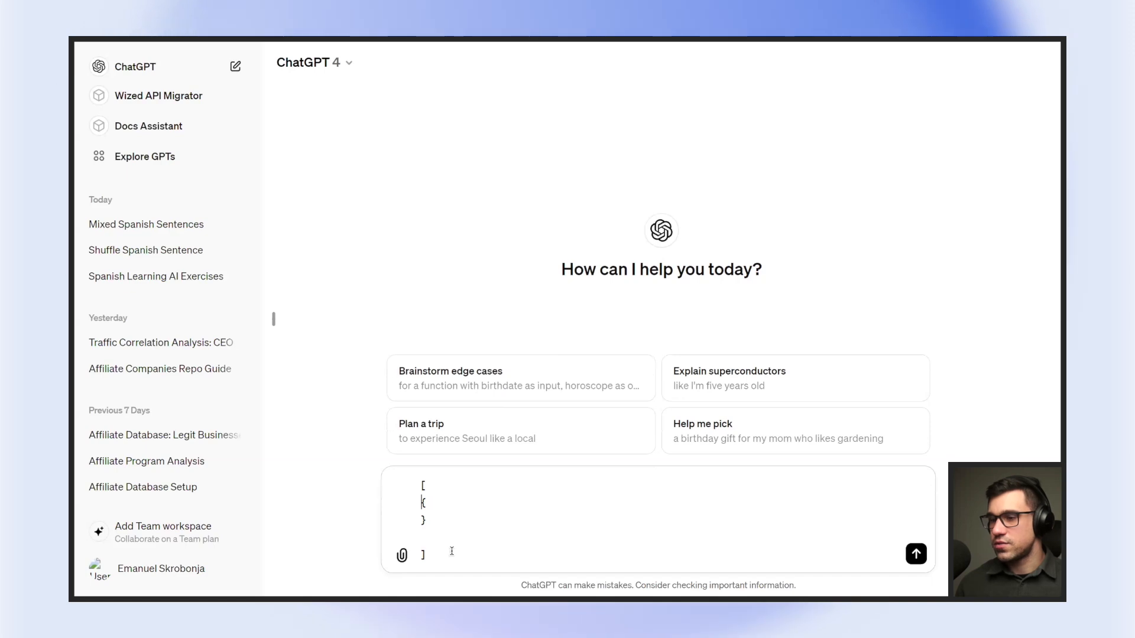
key(Left)
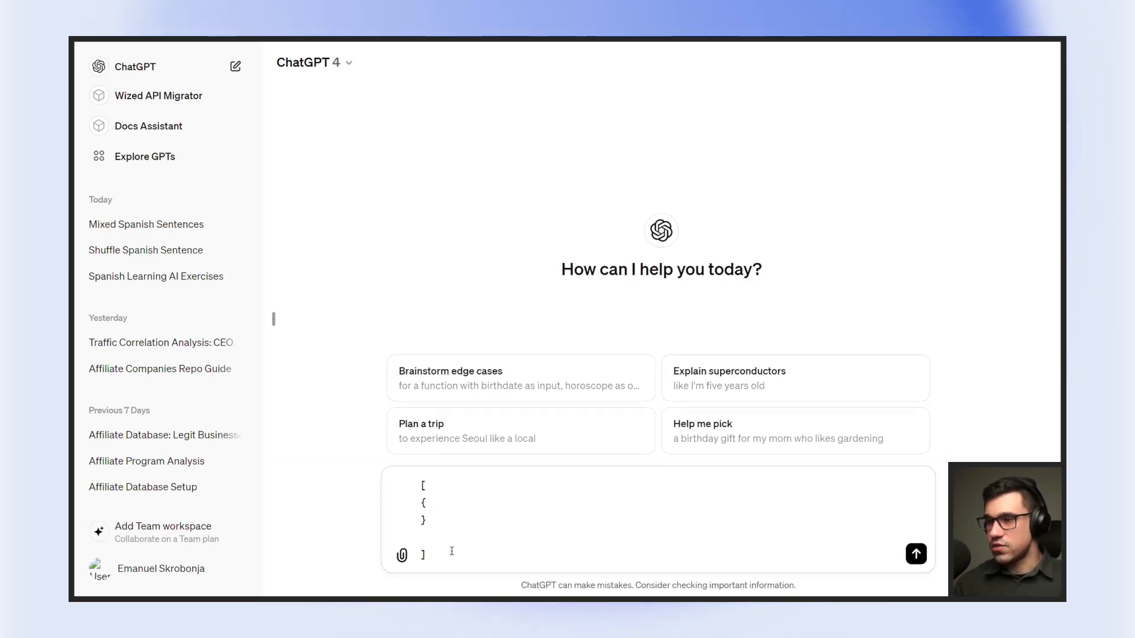
key(shift+Return)
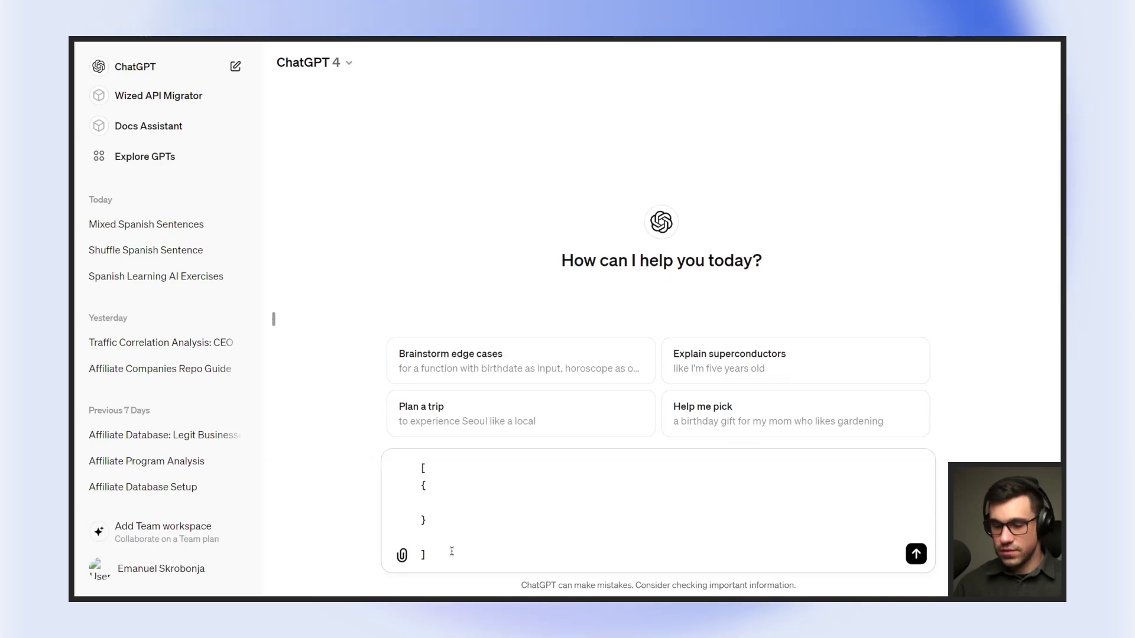
Inside the object, write the line english_sentence: "example", ending with a comma.
text(english_s)
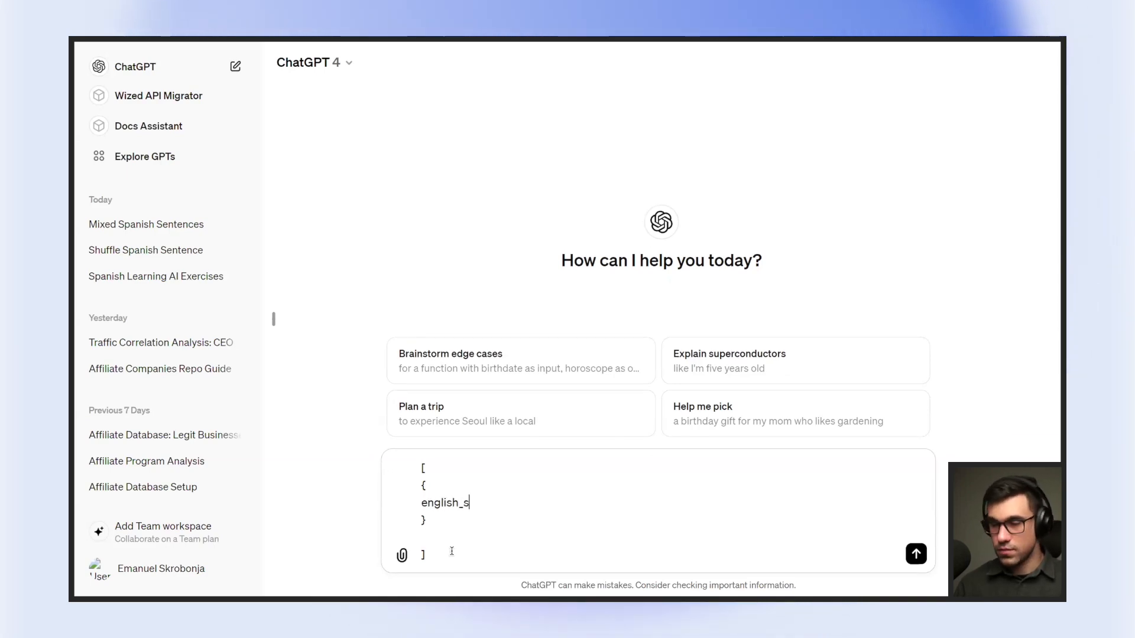
text(entence)
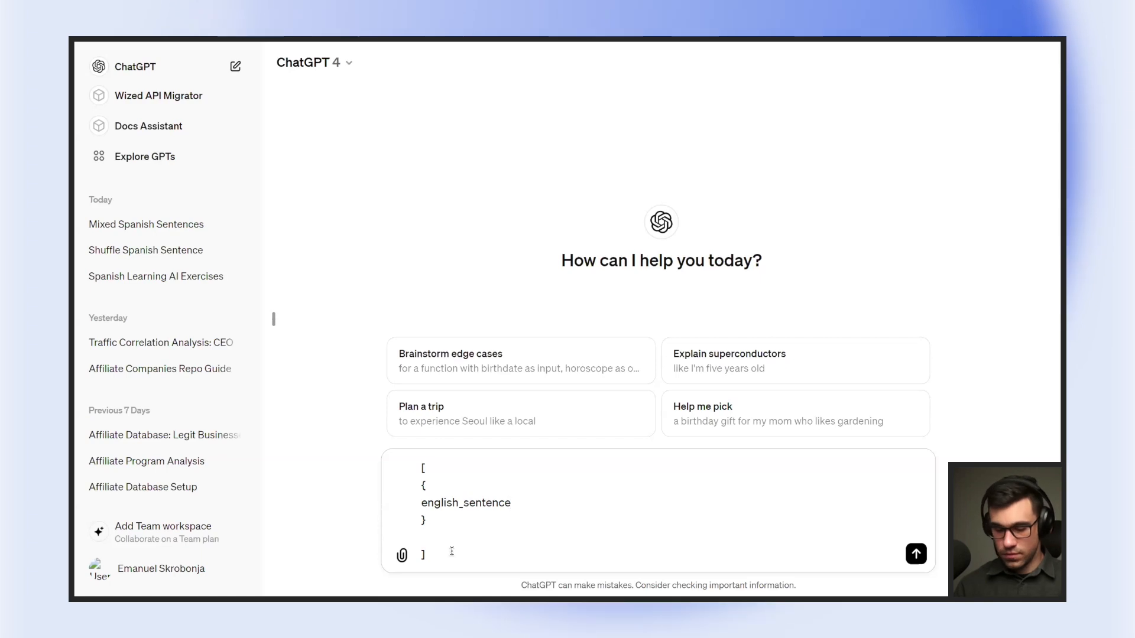
text(: "")
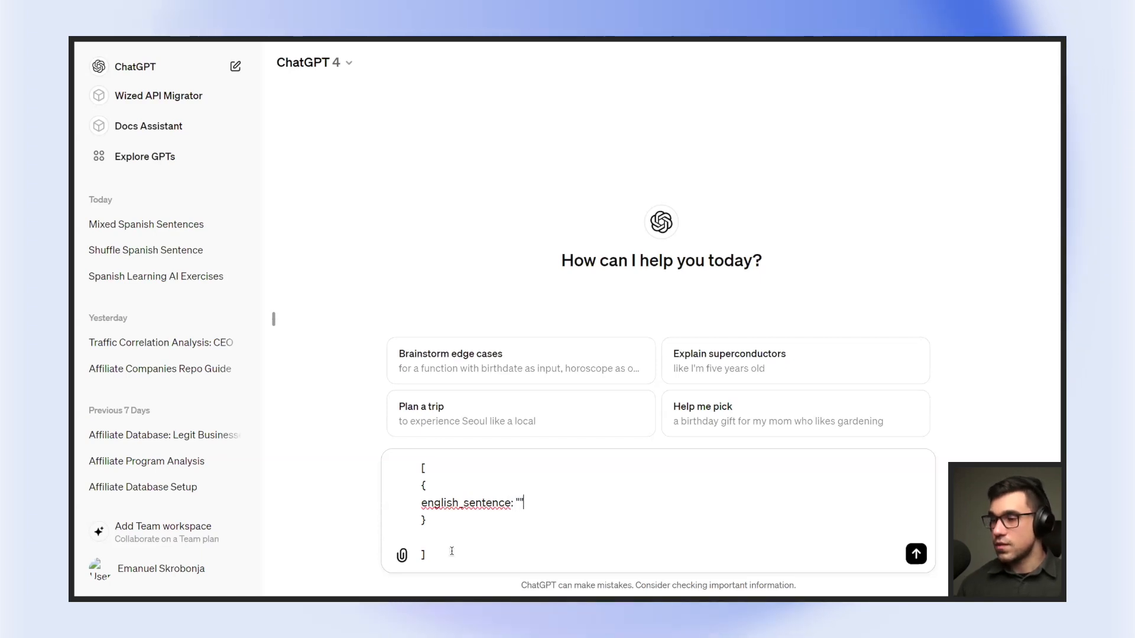
text(example)
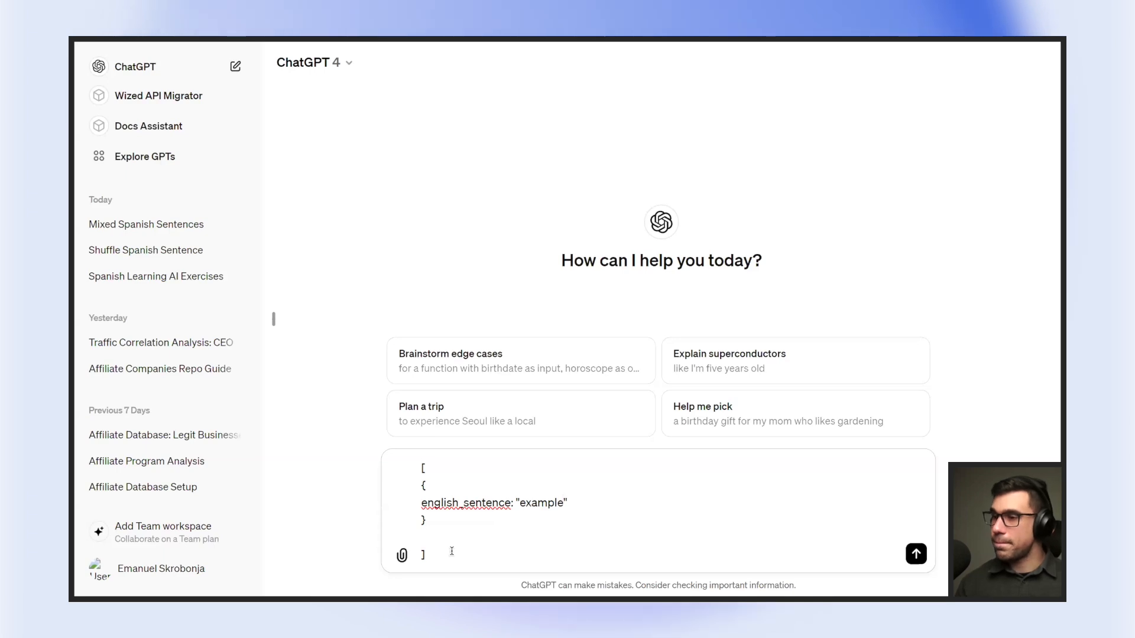
key(shift+Return)
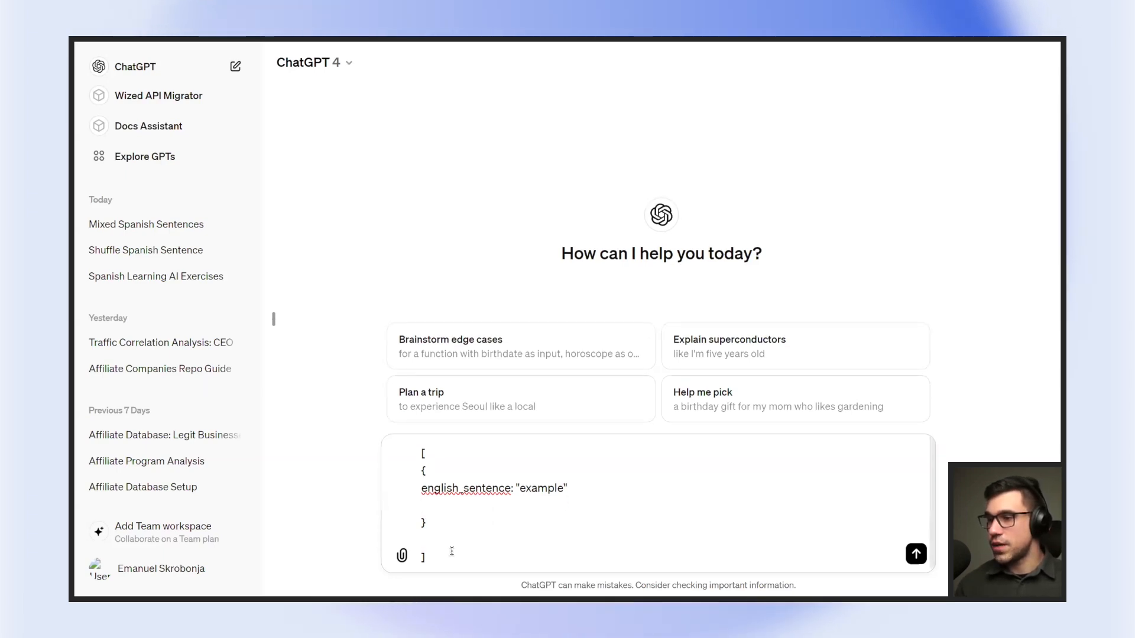
key(BackSpace)
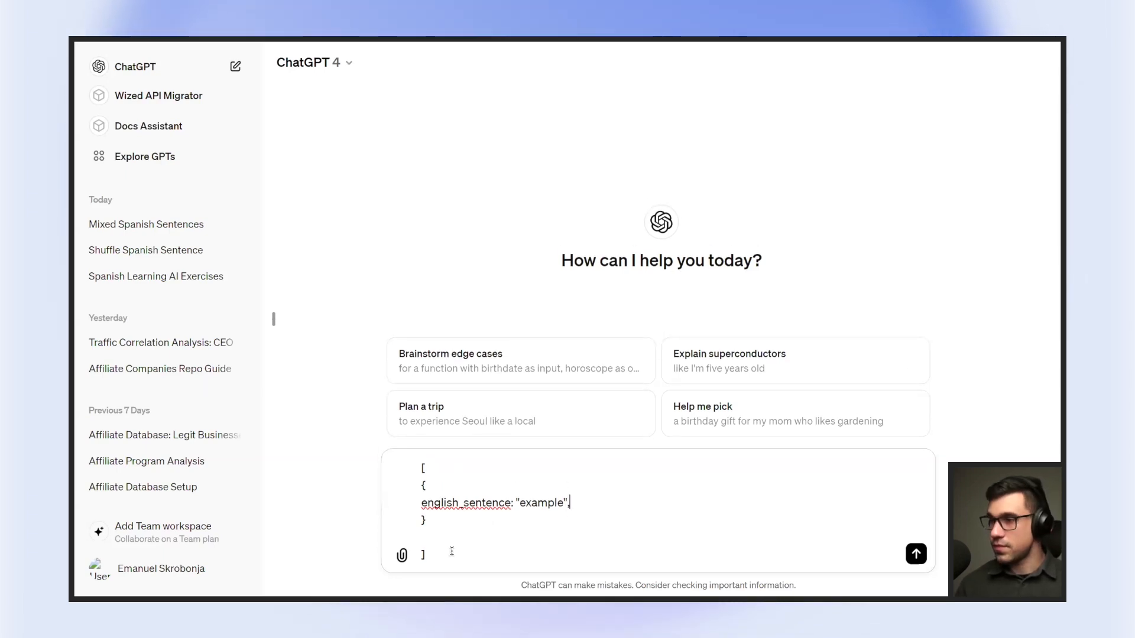
Add the key spanish_sentence on a new line below the english_sentence line inside the object.
key(shift+Return)
text(spac)
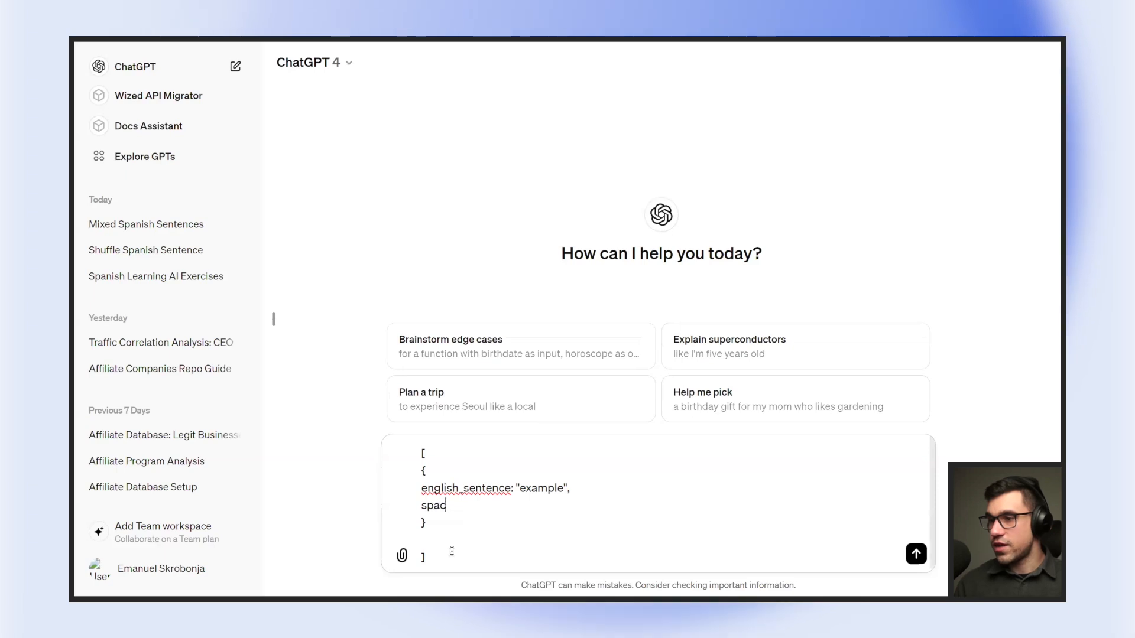
key(BackSpace)
text(nish )
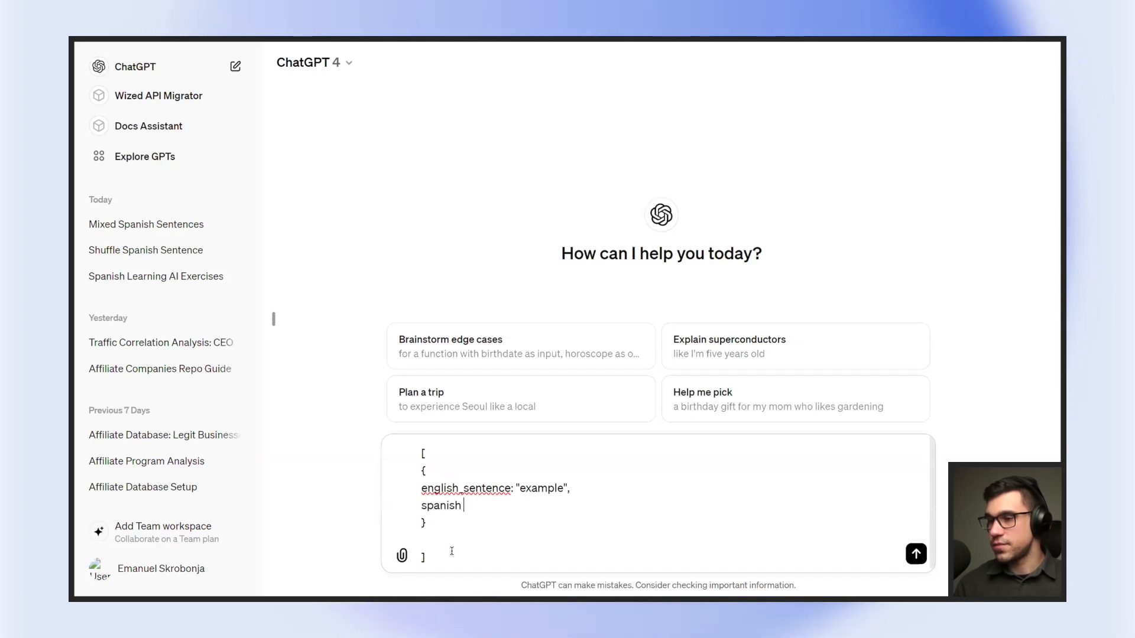
text(sente)
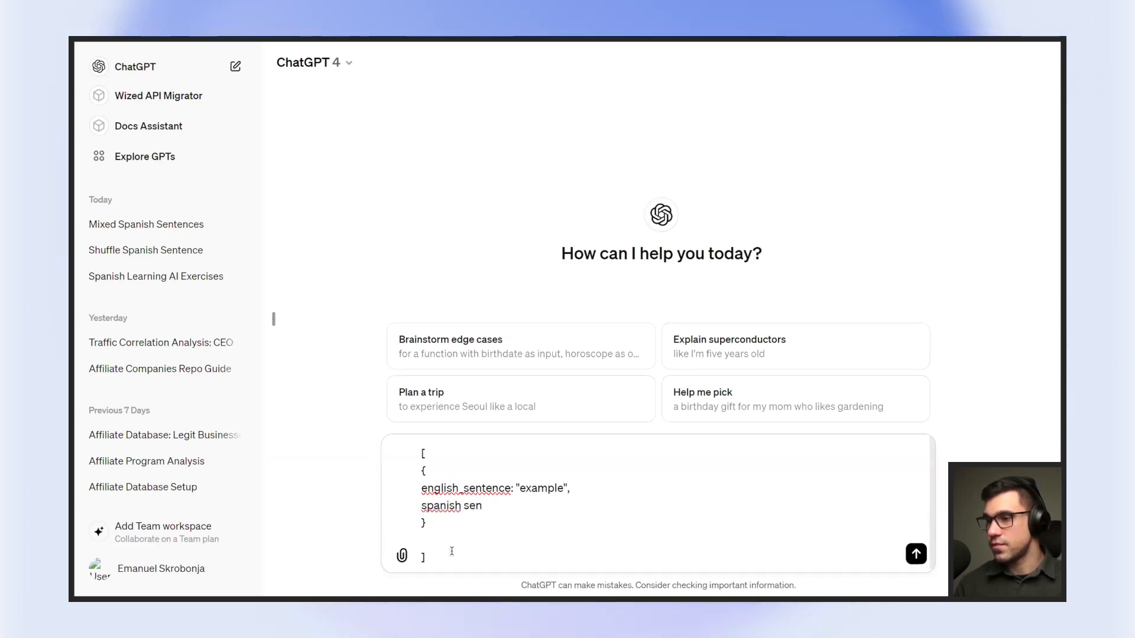
key(BackSpace)
key(BackSpace)
key(BackSpace)
text(_s)
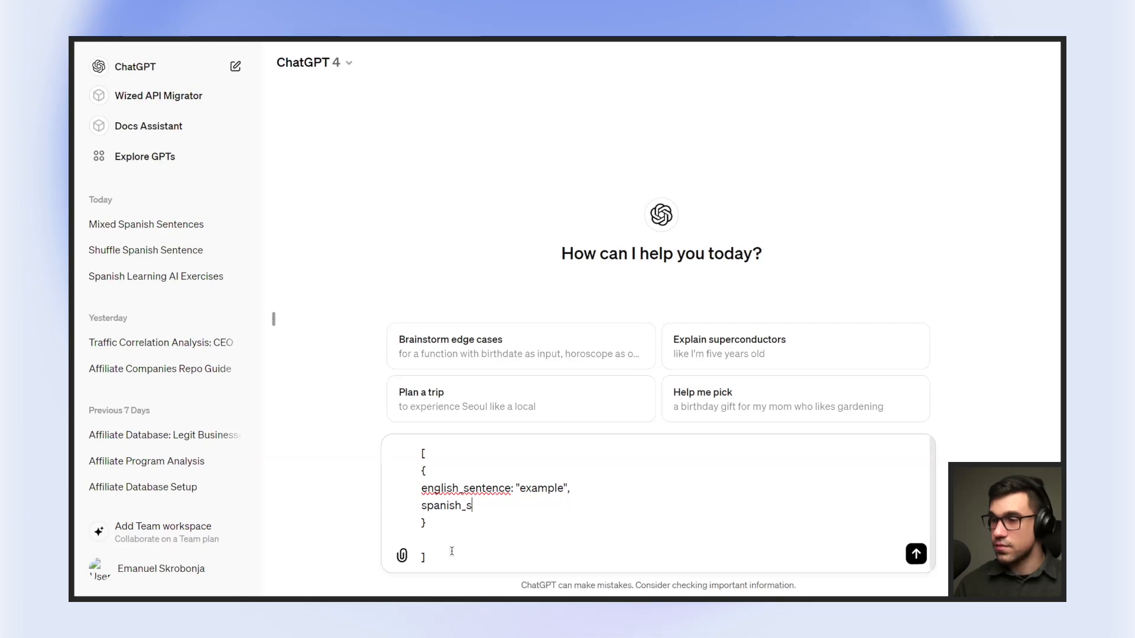
text(entence)
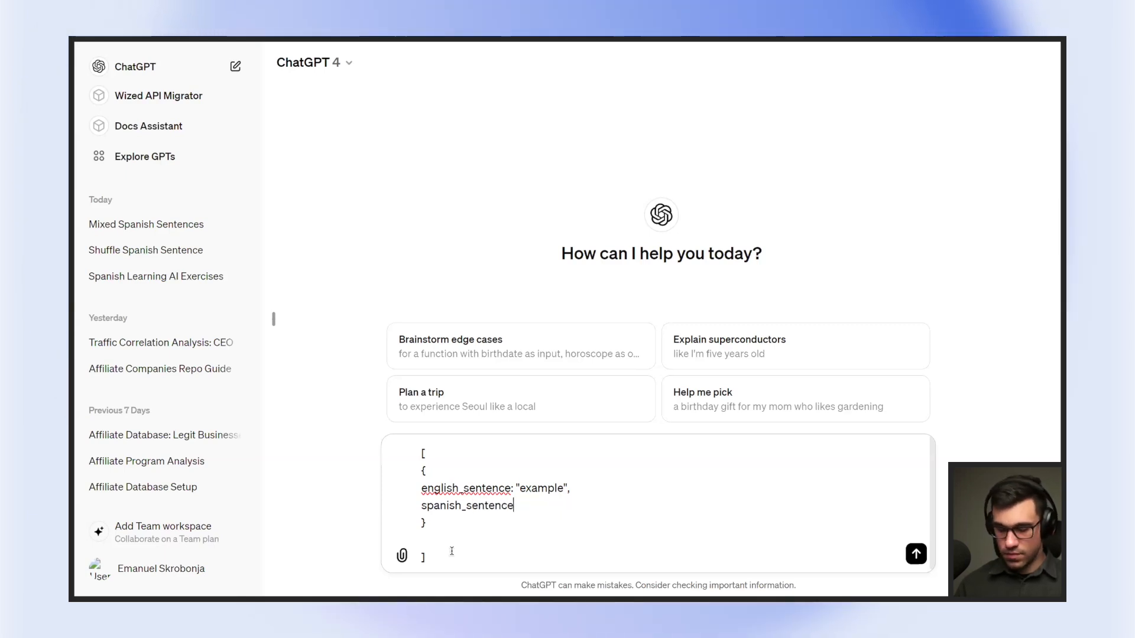
Complete the spanish_sentence line with a colon and an empty pair of double quotes as its value.
text("")
key(Left)
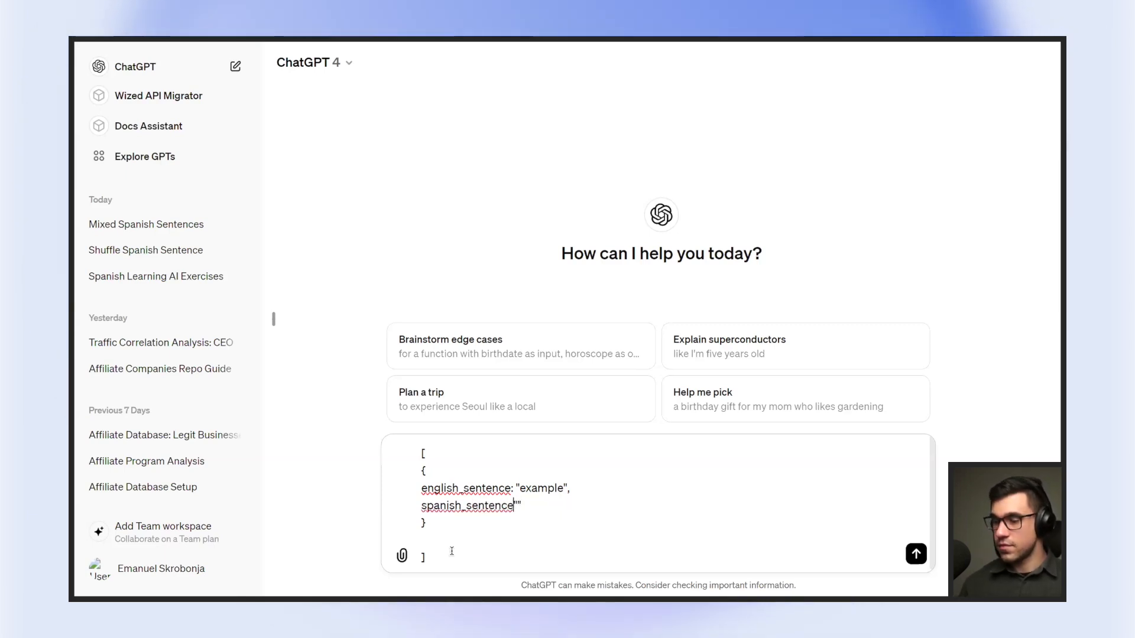
text(:)
key(Right)
key(Right)
key(Right)
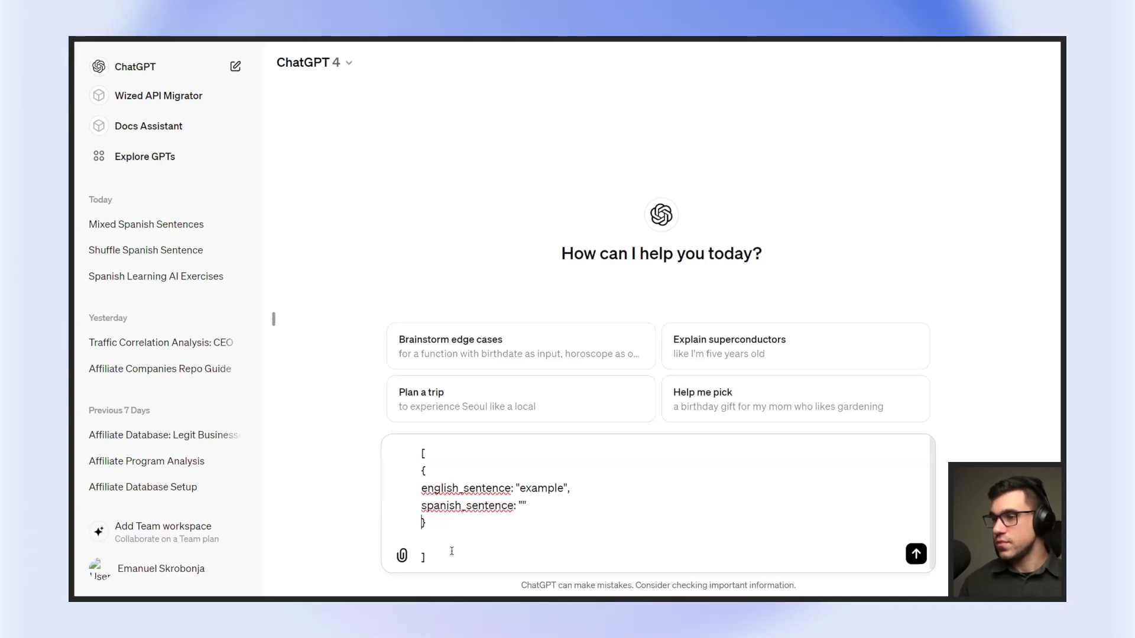
Remove the empty line between the object's closing curly brace and the array's closing square bracket.
scroll(439, 498, down, 1)
click(438, 543)
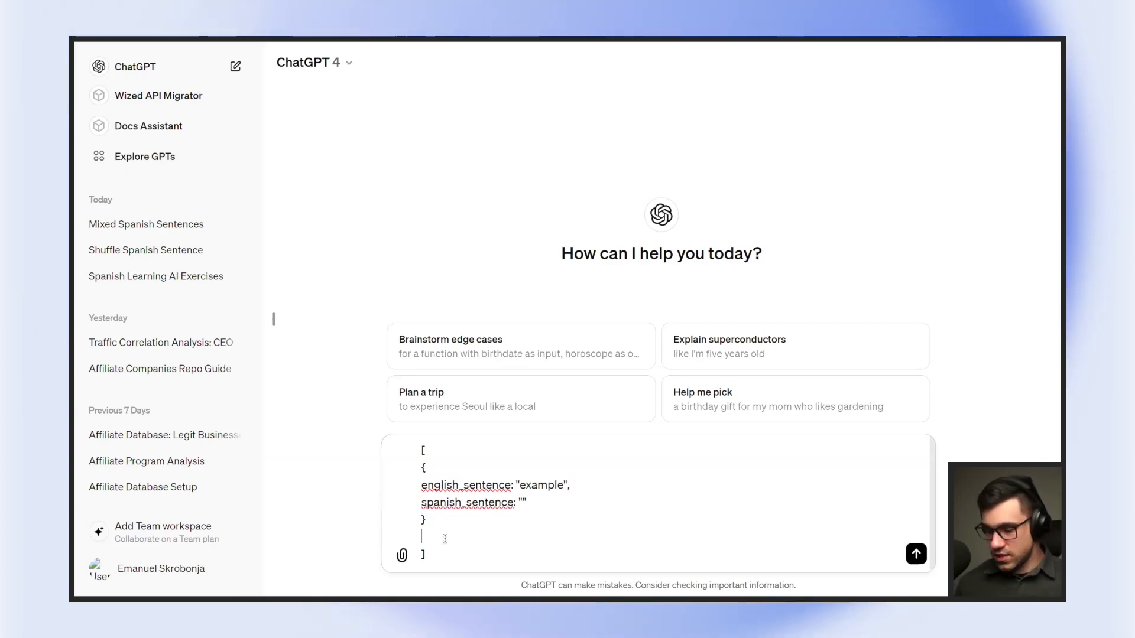
key(BackSpace)
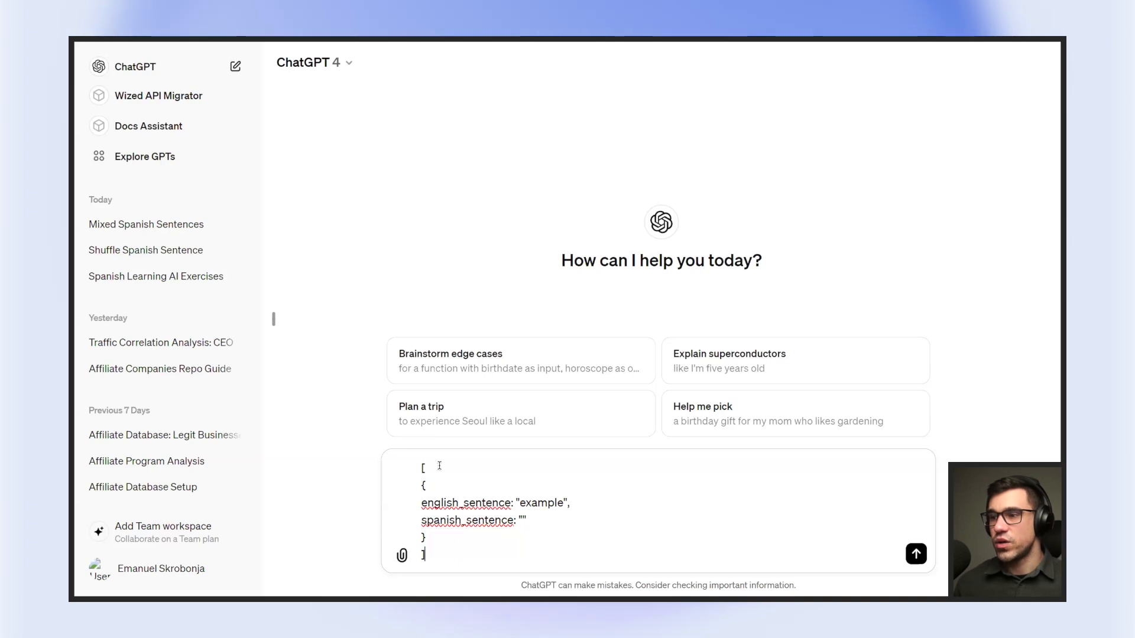
Insert a line above the array reading "Create simple sentences in english", with "sentences" spelled correctly.
key(shift+Return)
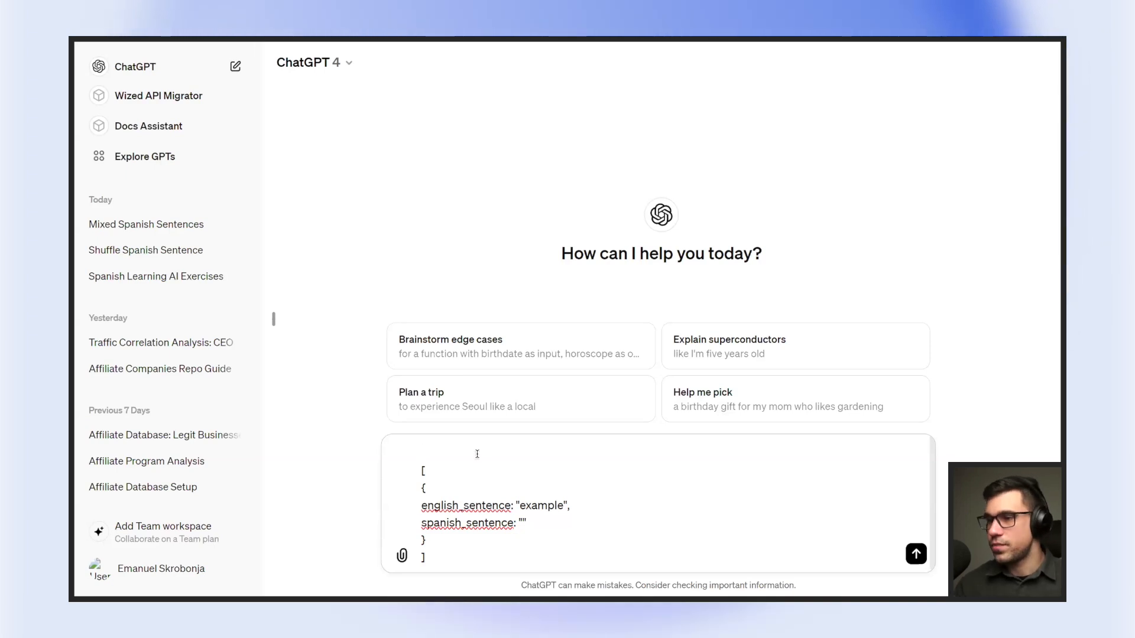
text(Creea)
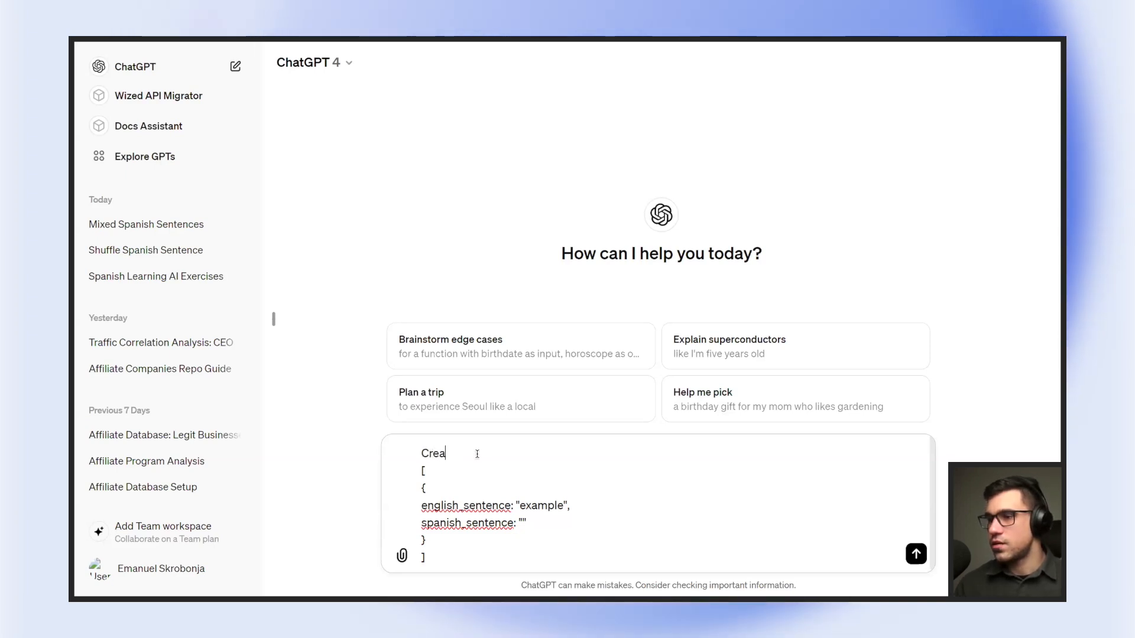
text(te s)
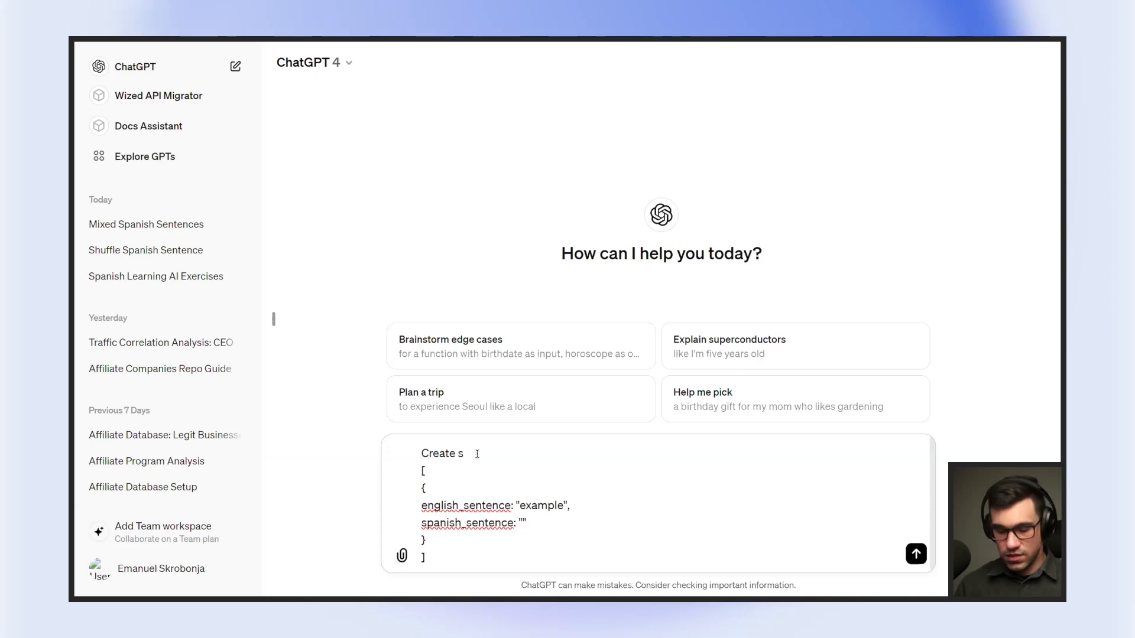
text(omple se)
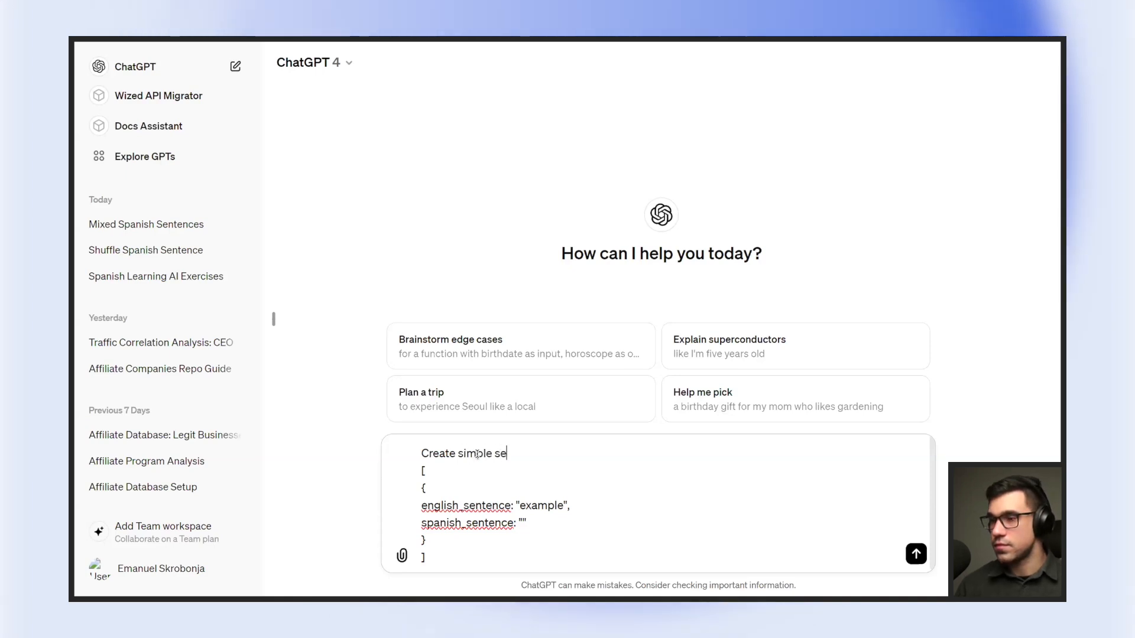
text(ntn)
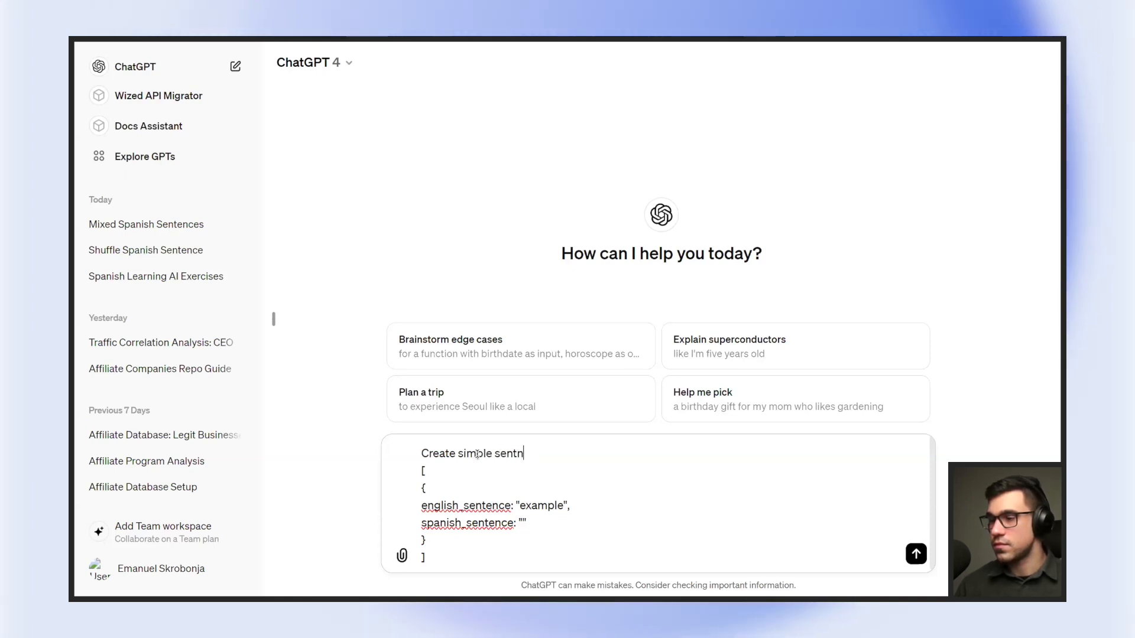
key(BackSpace)
text(ces in )
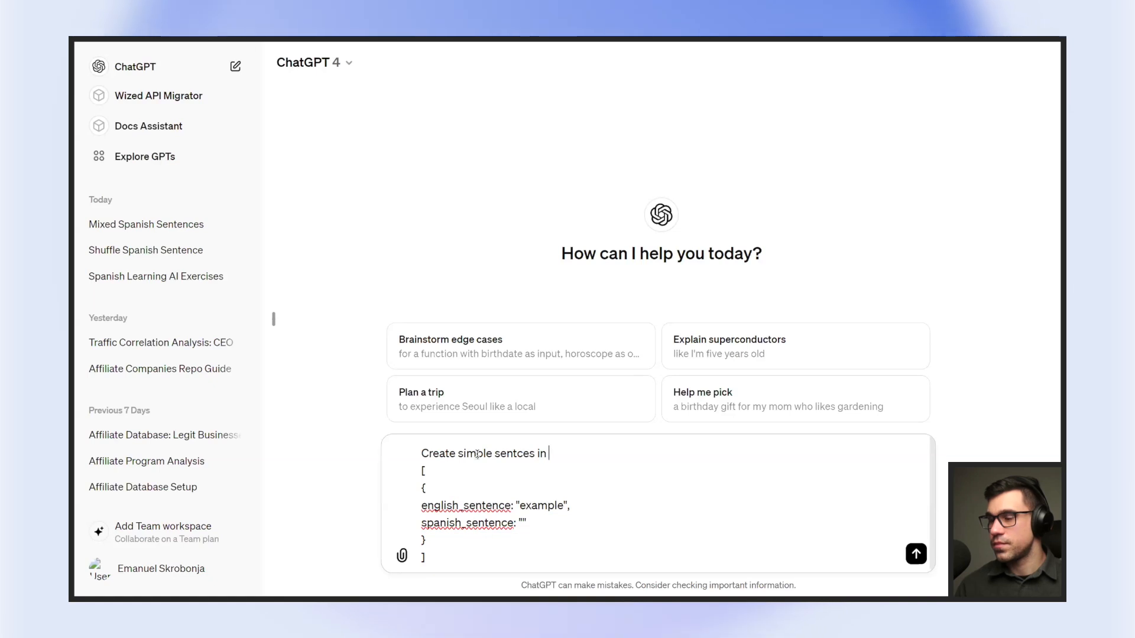
text(english)
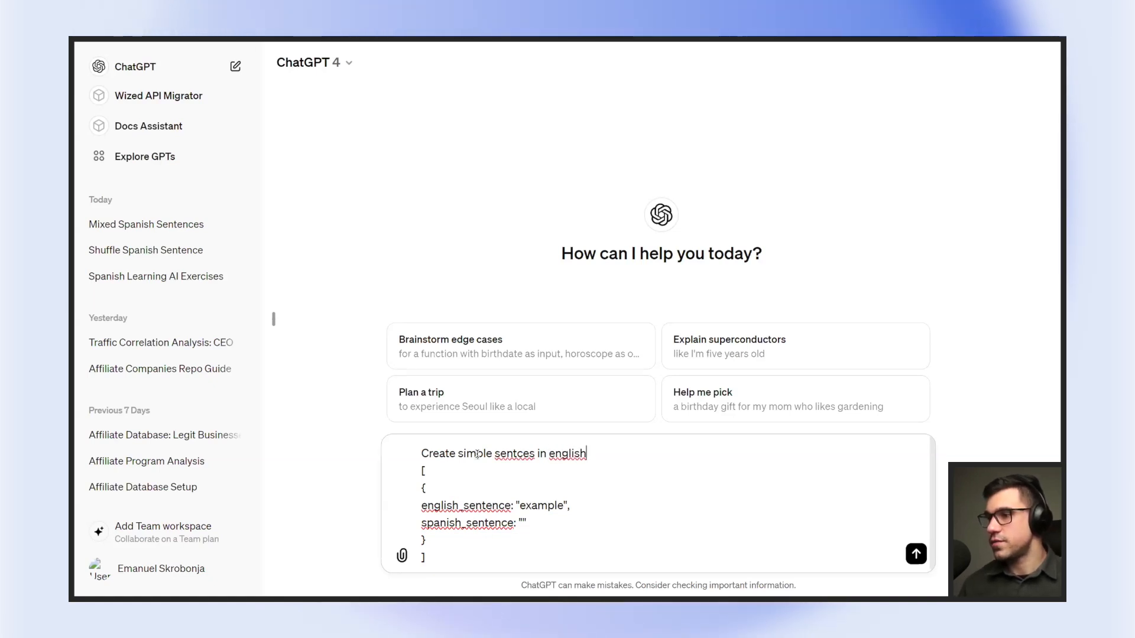
key(Left)
key(Left)
key(Left)
key(Left)
key(Left)
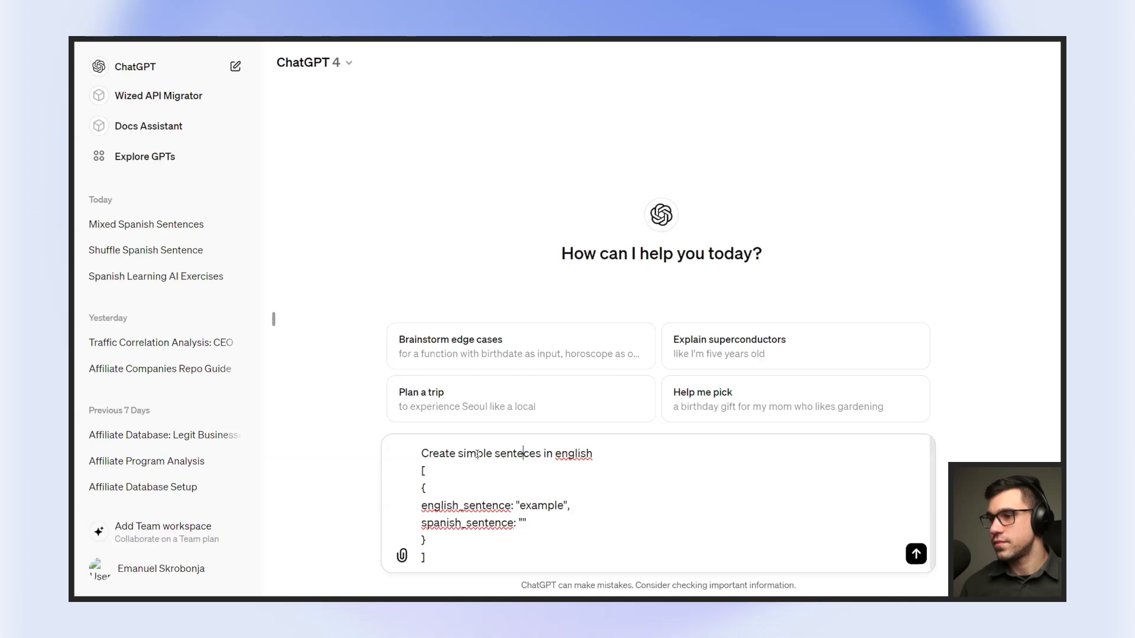
text(n)
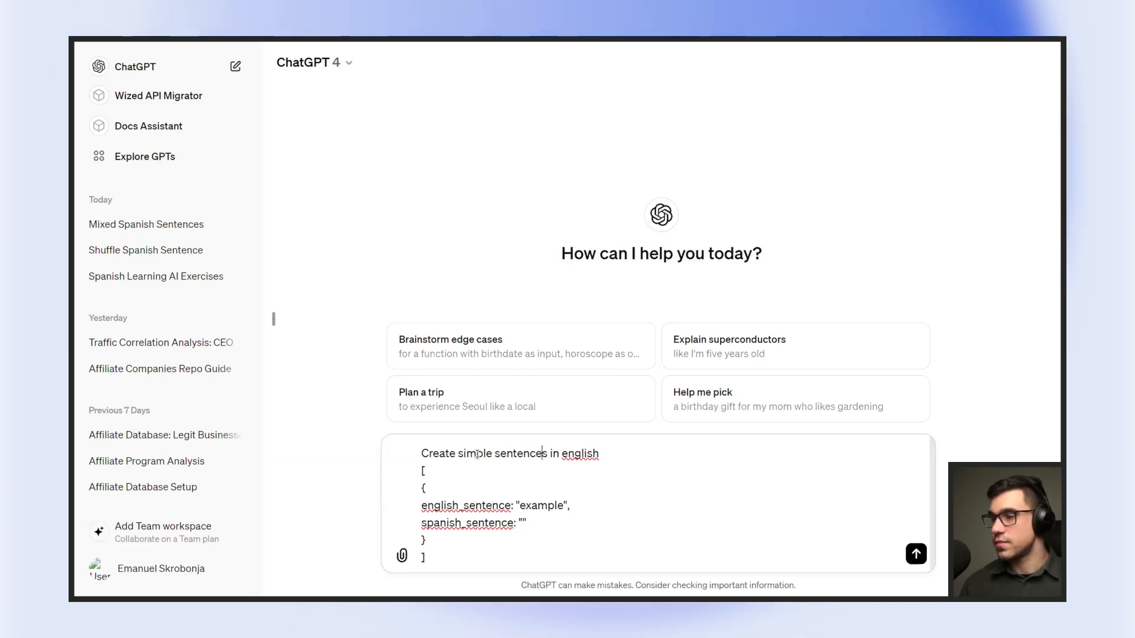
Put a comma at the end of the instruction line and capitalize its last word as "English".
key(End)
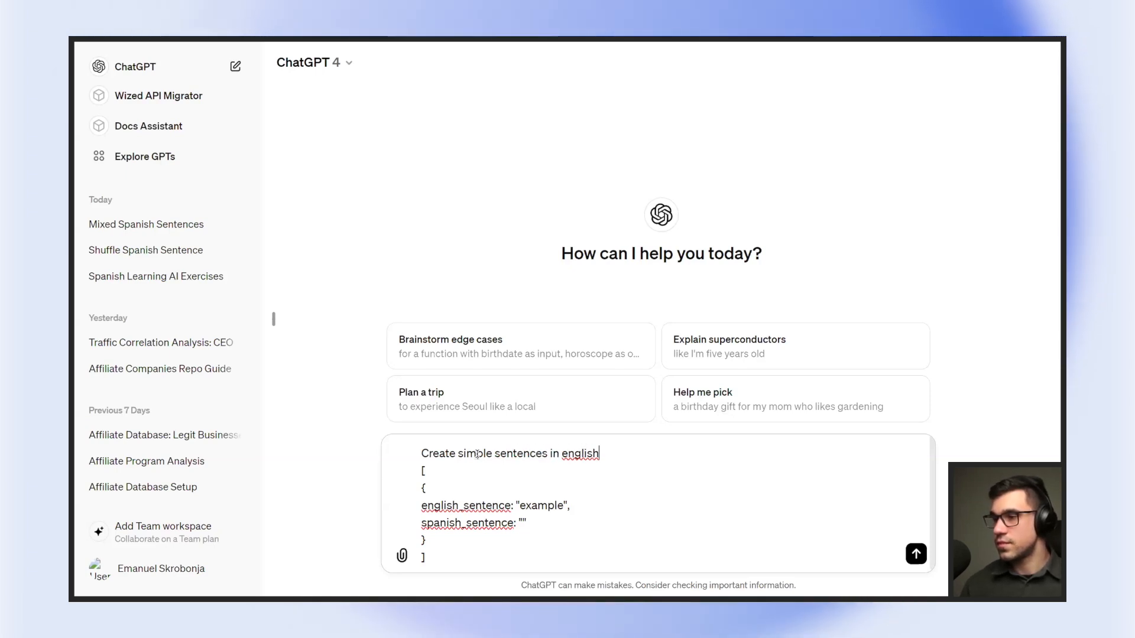
text(.)
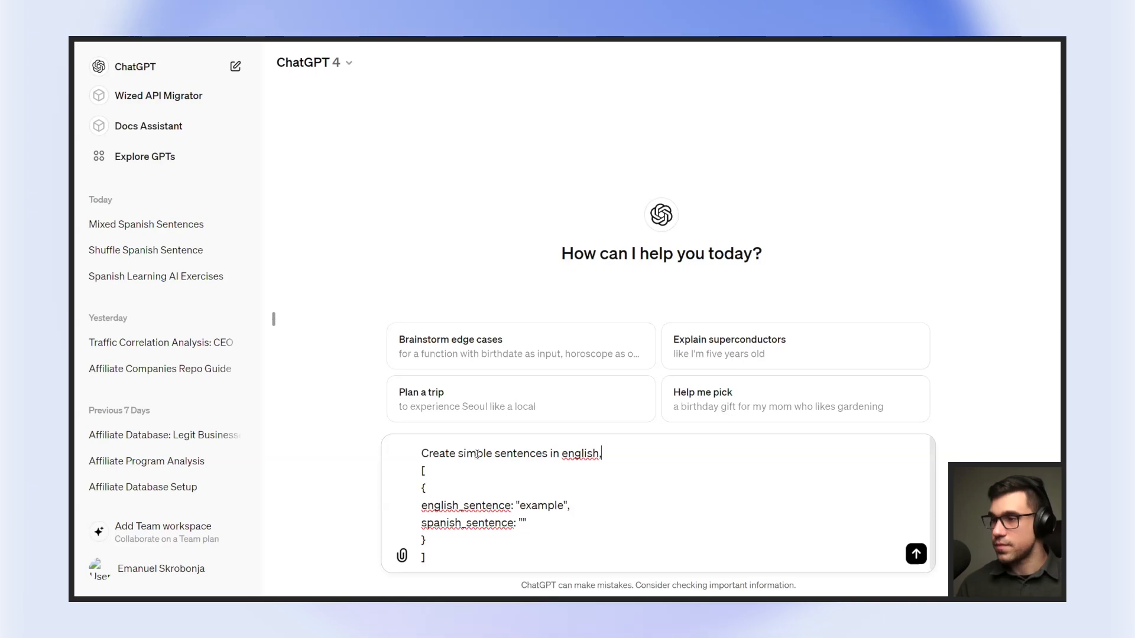
key(Left)
key(Left)
key(Left)
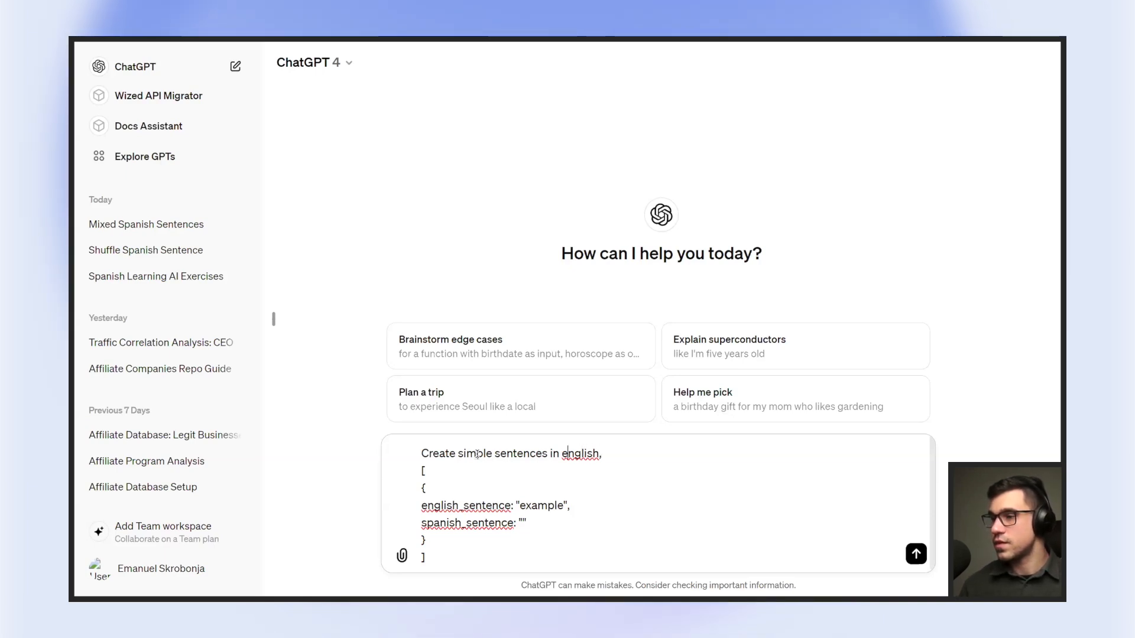
key(BackSpace)
text(E)
key(Right)
key(Right)
key(Right)
key(Right)
key(Right)
key(Right)
key(Right)
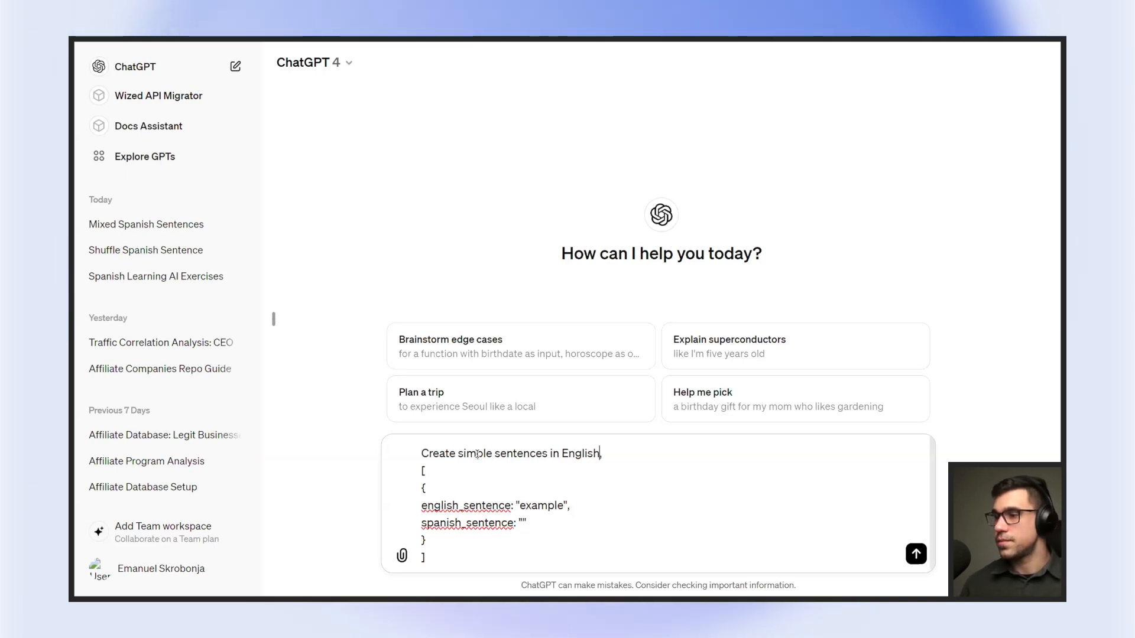
Continue the instruction line after the comma with "and add a Spanish translation below it.".
text(a)
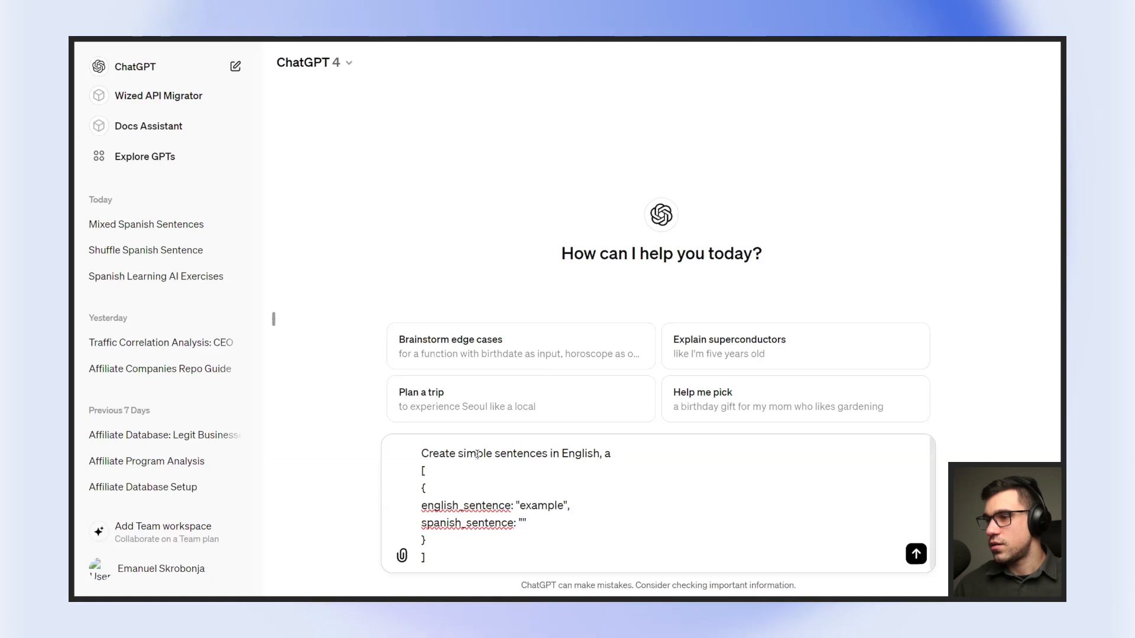
text(nd add a spanish)
key(BackSpace)
key(BackSpace)
key(BackSpace)
key(BackSpace)
key(BackSpace)
key(BackSpace)
key(BackSpace)
key(BackSpace)
text(Sp)
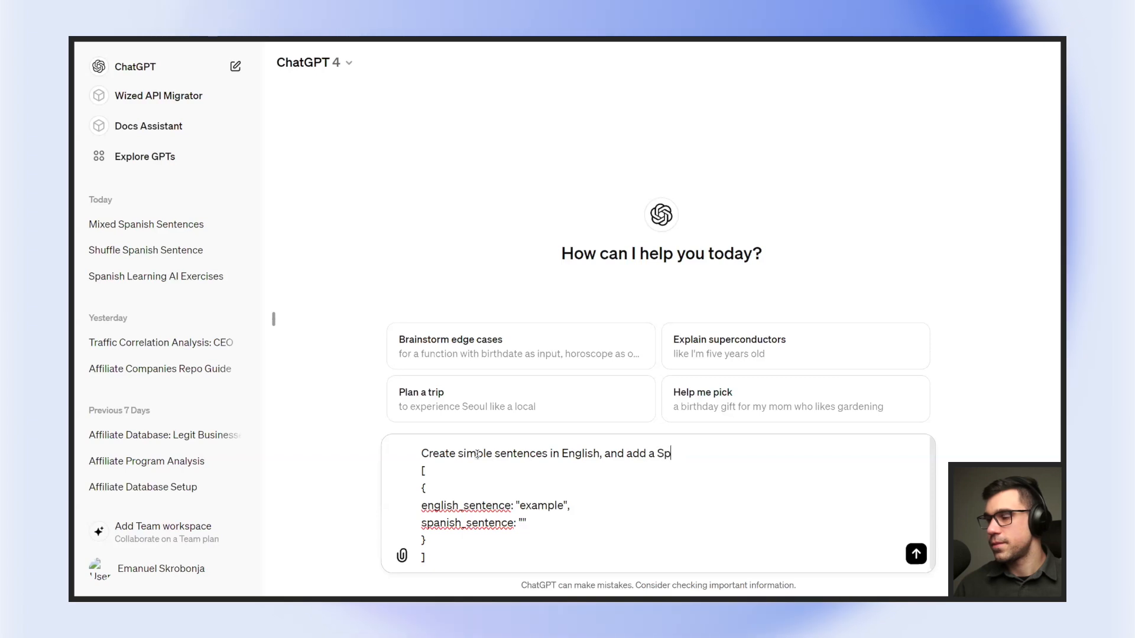
text(anish)
text( transl)
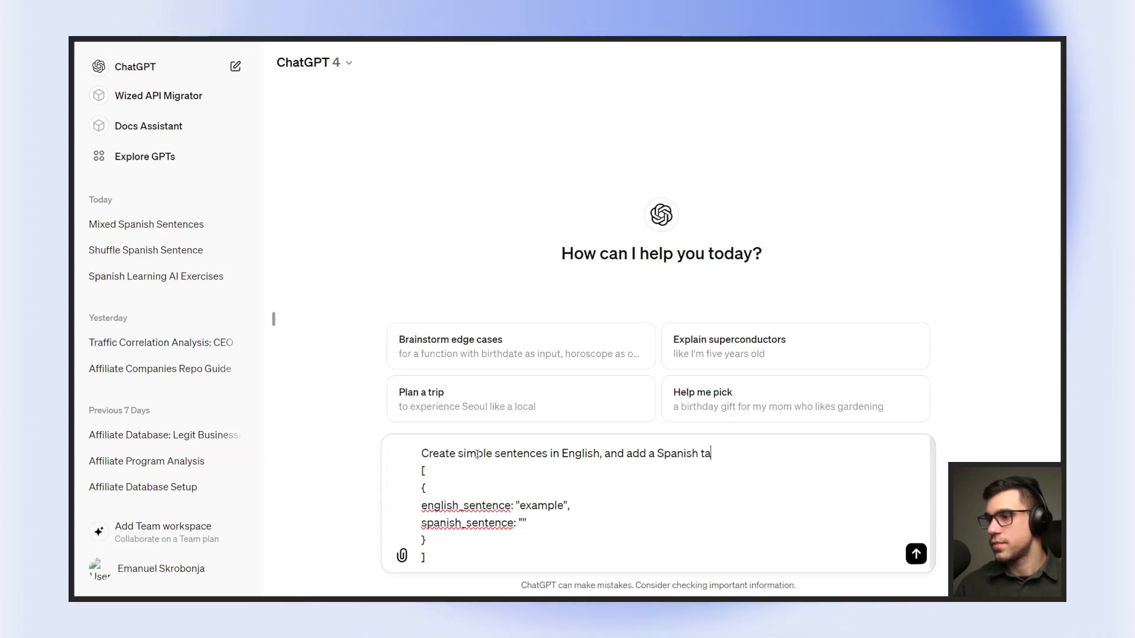
text(a)
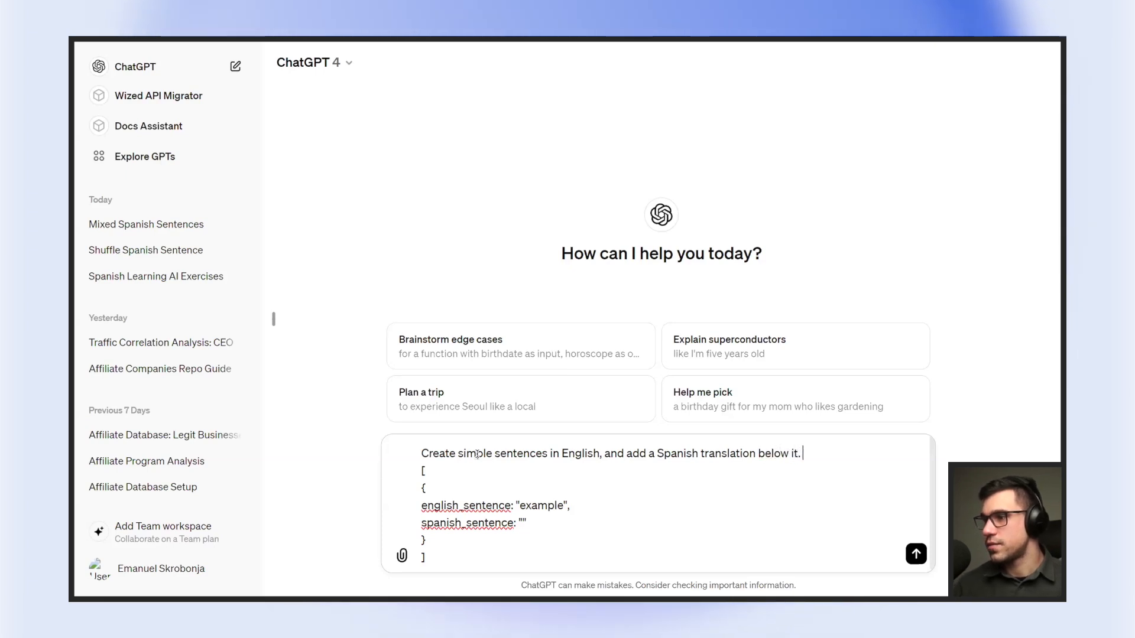
Add a separate paragraph reading "The response should be in JSON format, and follow this structure:" with an empty line between it and the array.
key(shift+Return)
key(shift+Return)
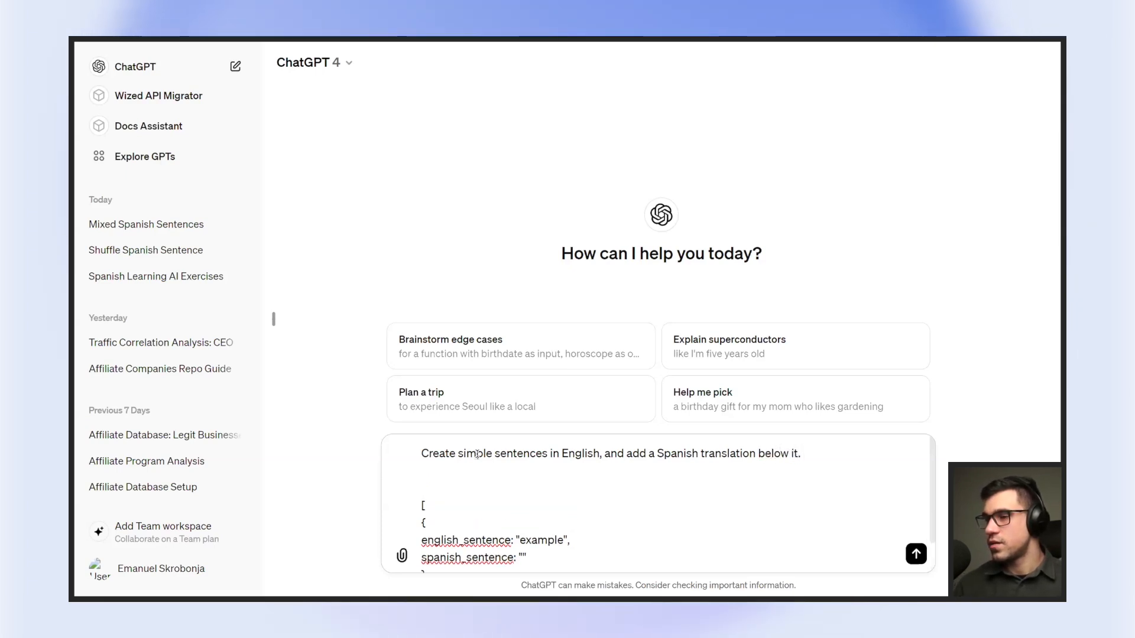
text(R)
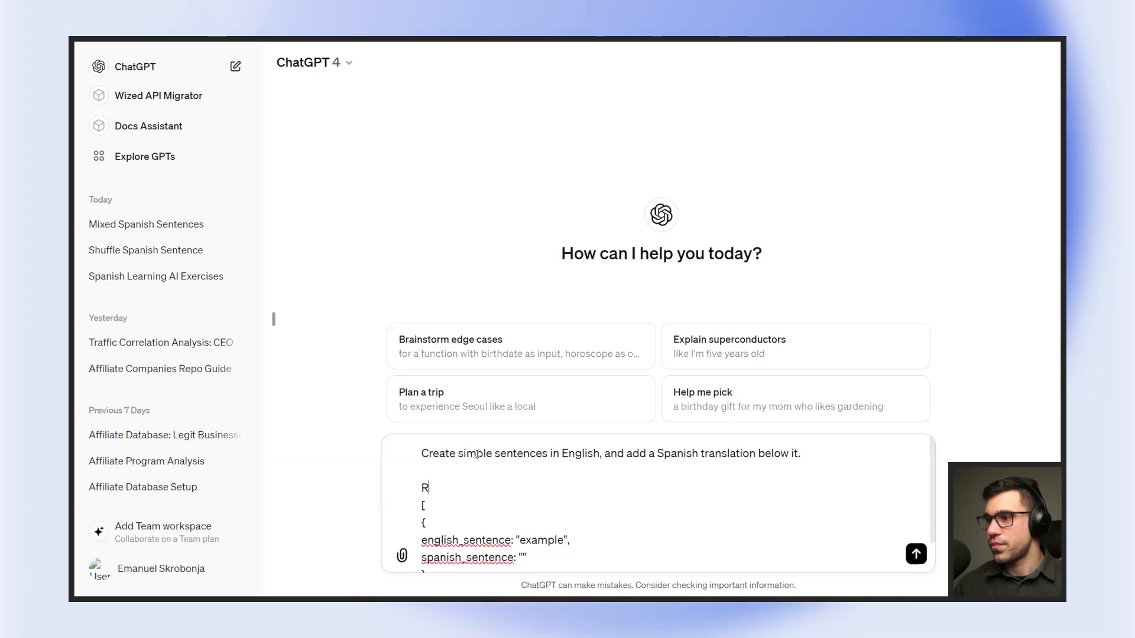
key(BackSpace)
text(T)
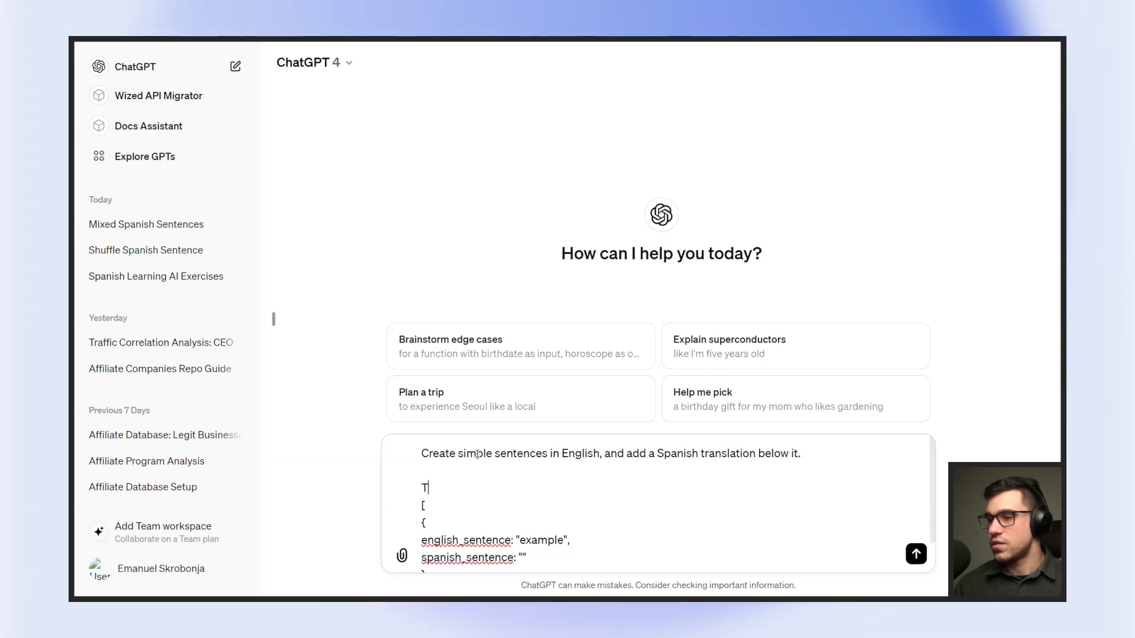
text(he response sho)
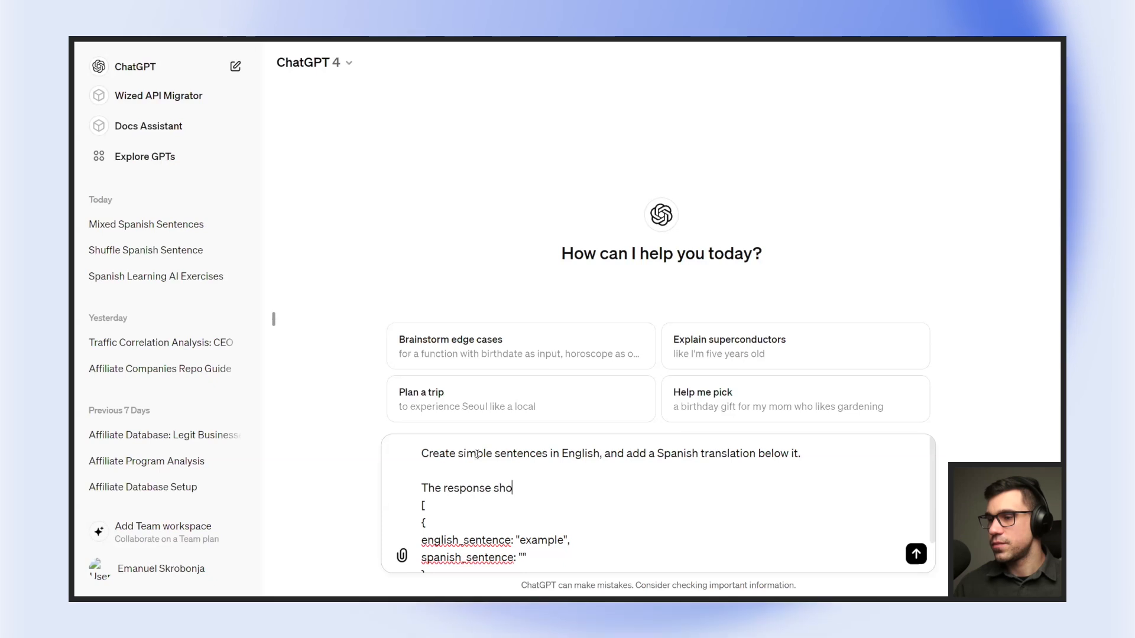
text(uld be in JSON format, a)
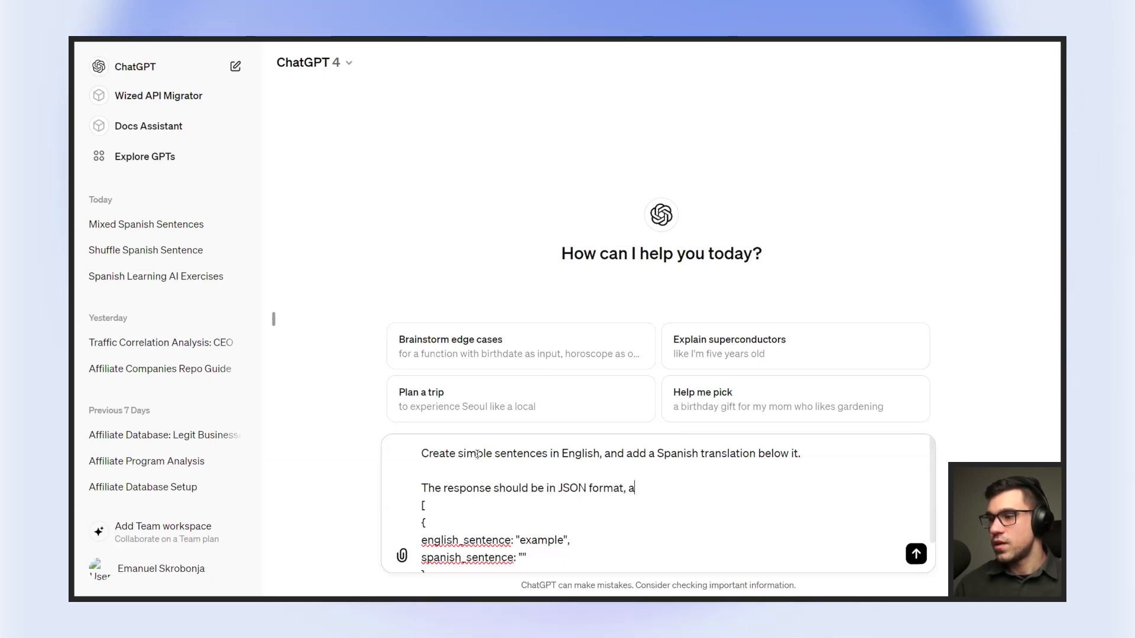
text(nd )
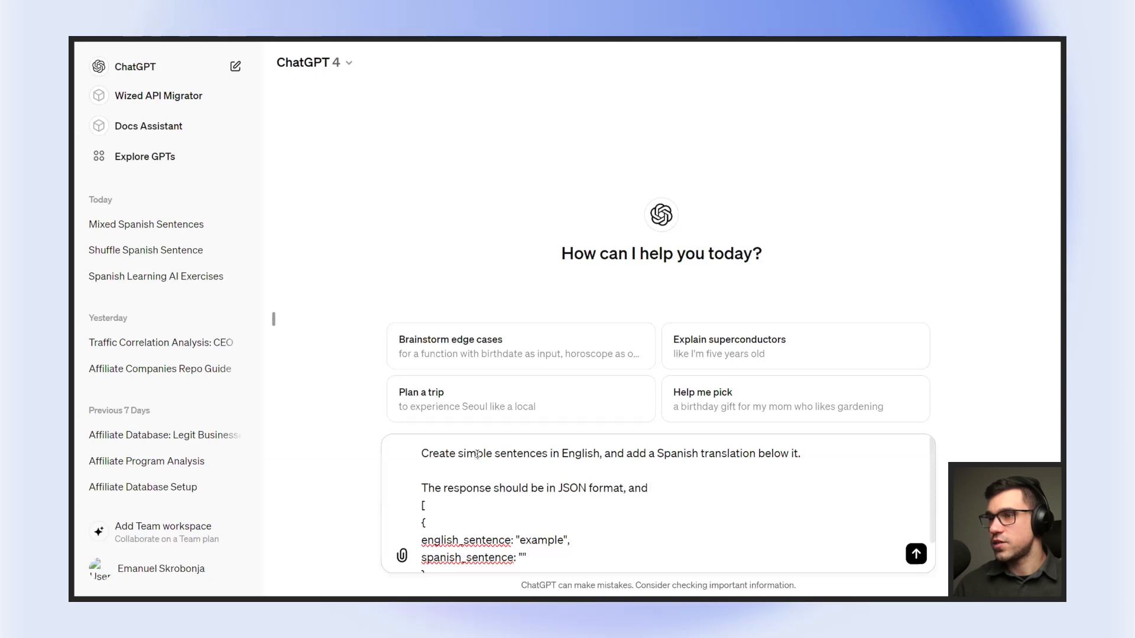
text(foll)
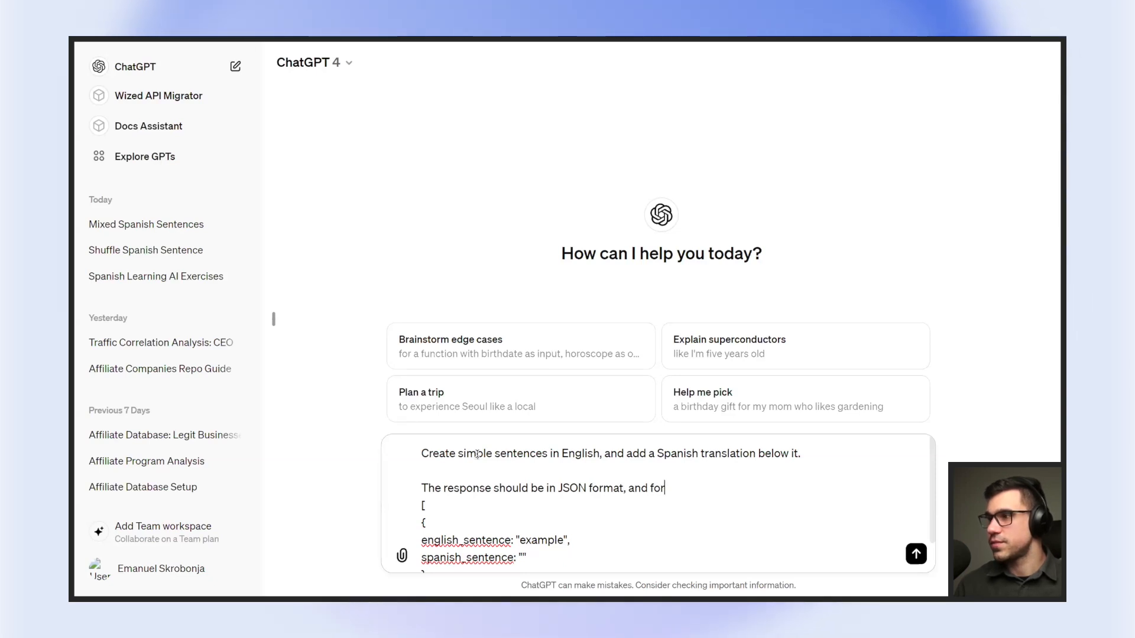
text(ow this structure)
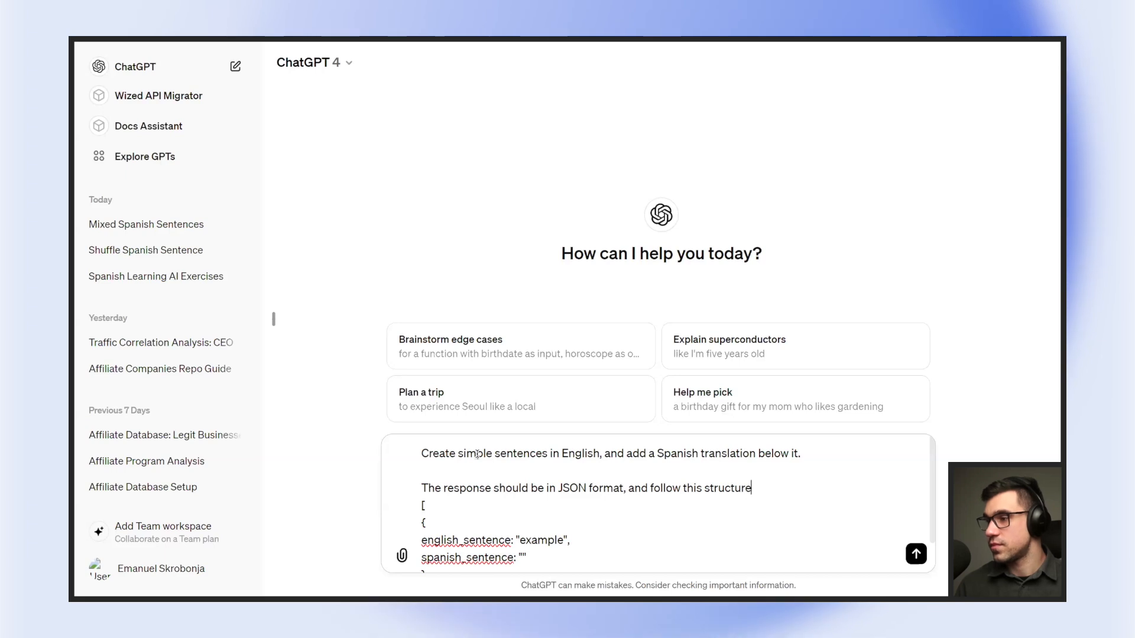
text(:)
key(shift+Return)
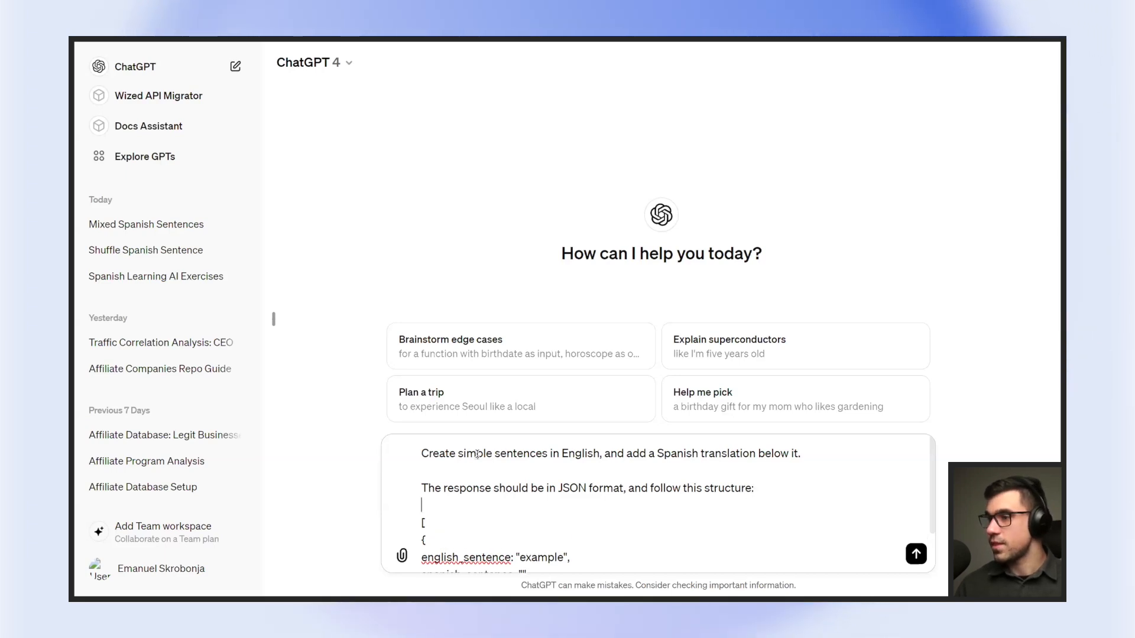
Replace the english_sentence example value with the placeholder [YOUR SENTENCE GOES HERE], followed by a comma.
scroll(656, 469, down, 2)
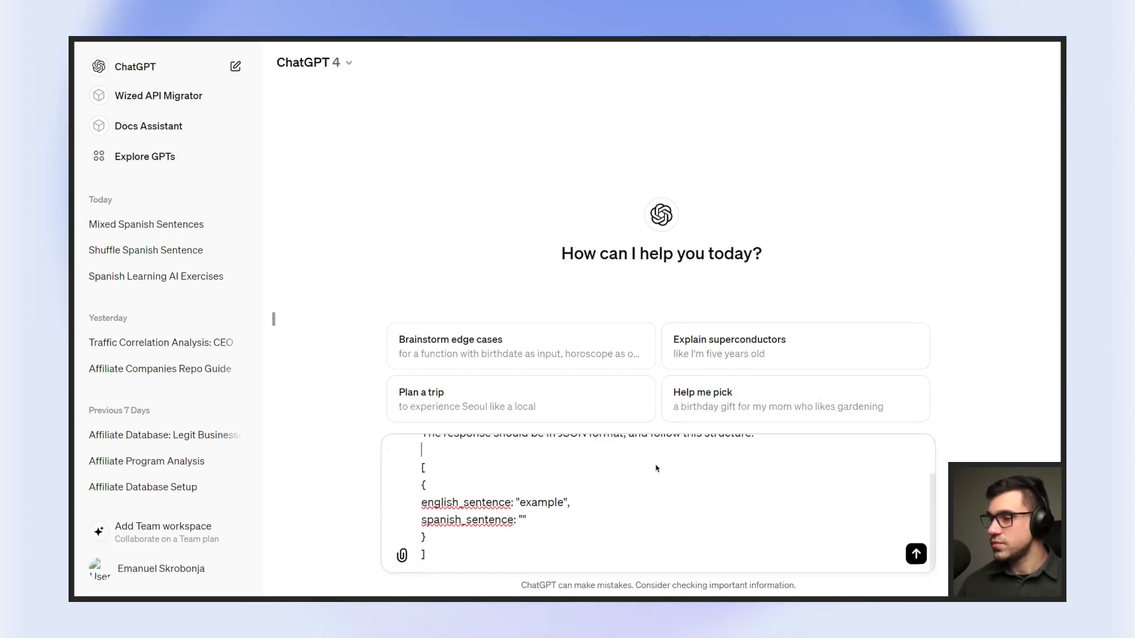
drag(570, 502, 517, 507)
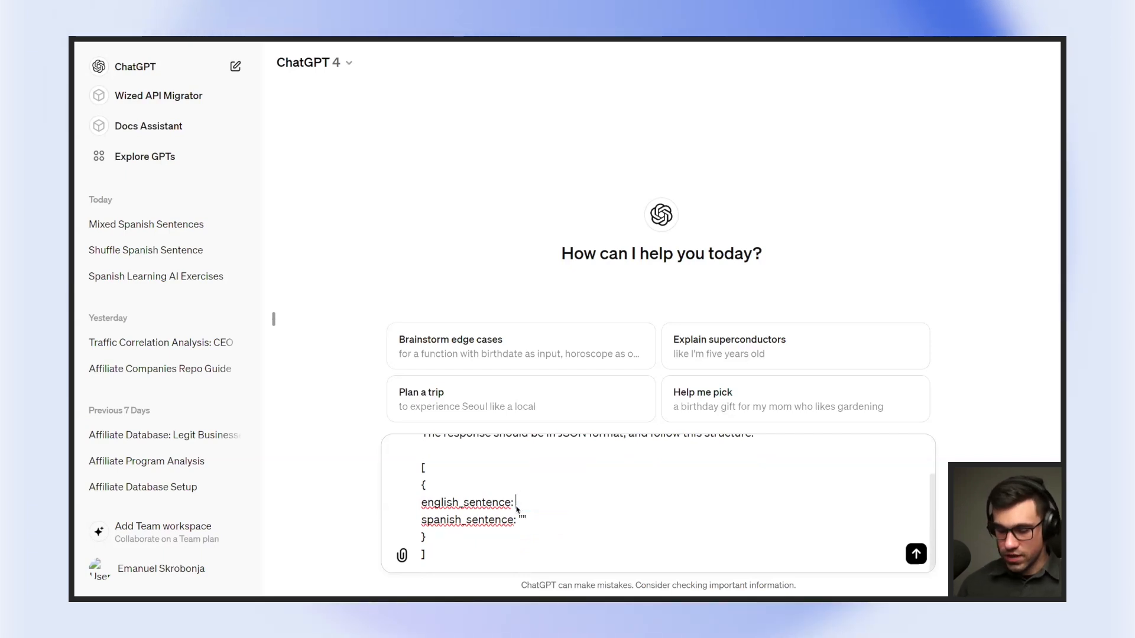
text([])
key(Left)
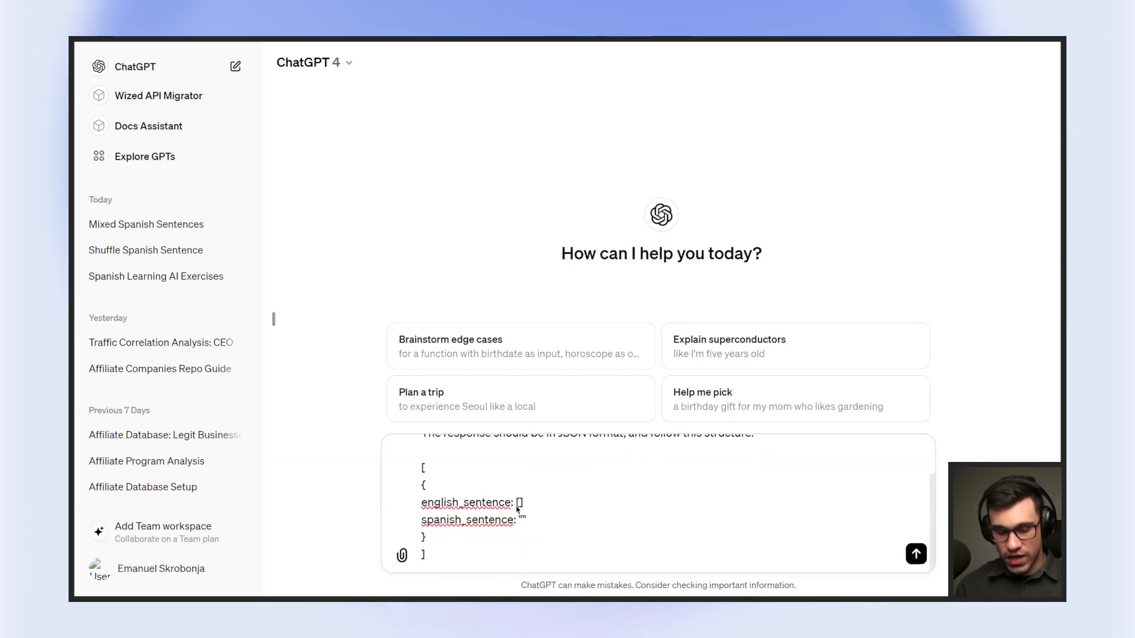
text(YOUR)
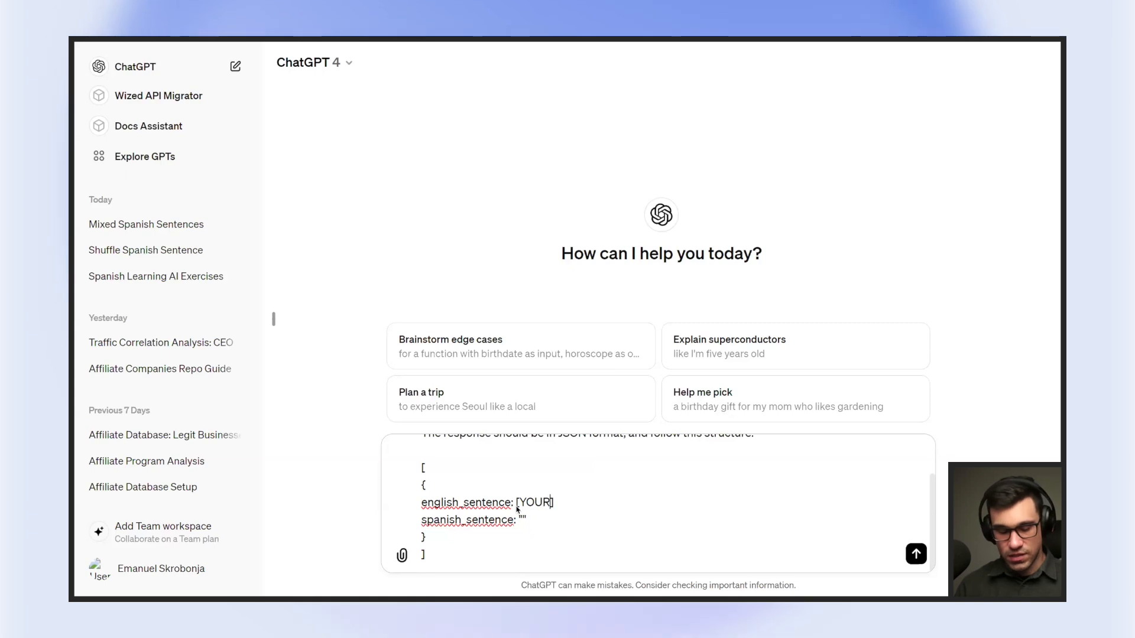
text( SENTENC)
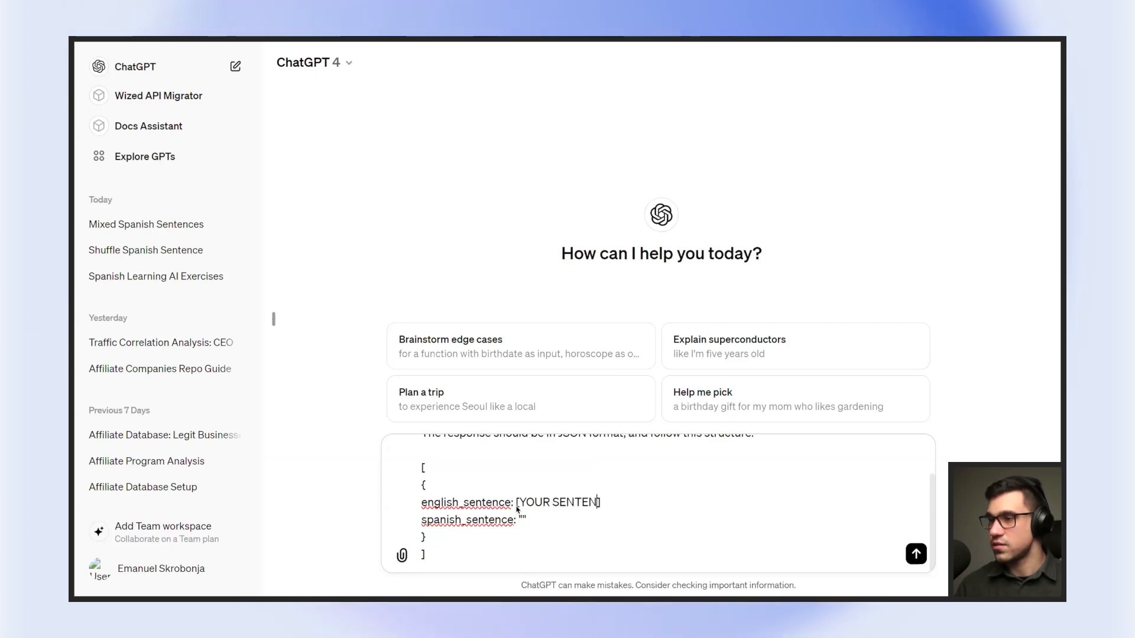
text(E GOES HERE)
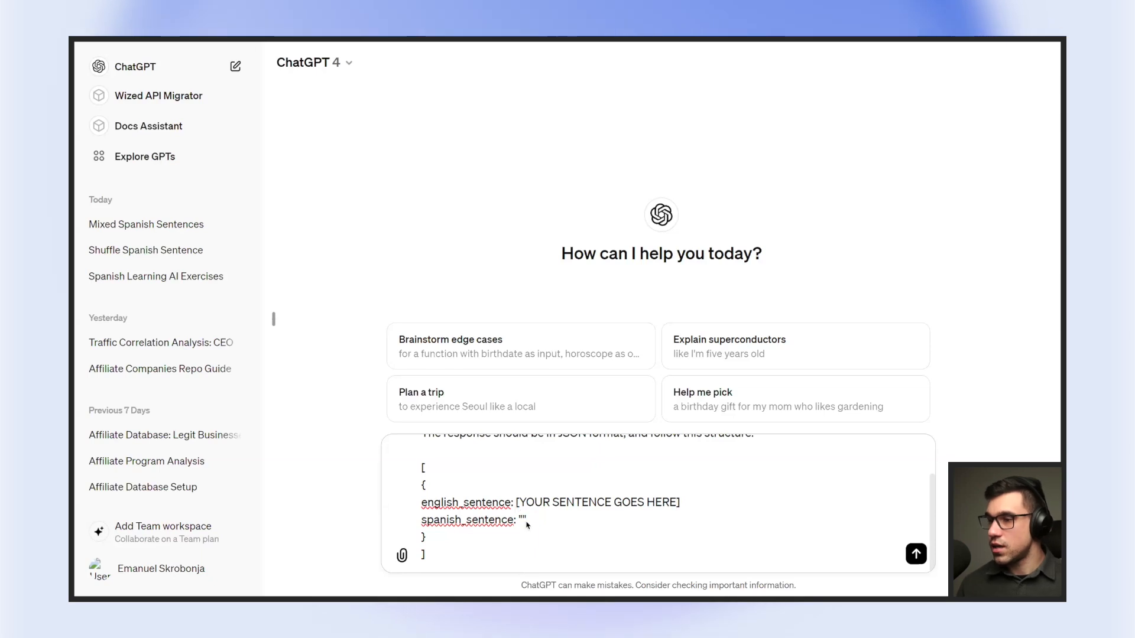
click(695, 508)
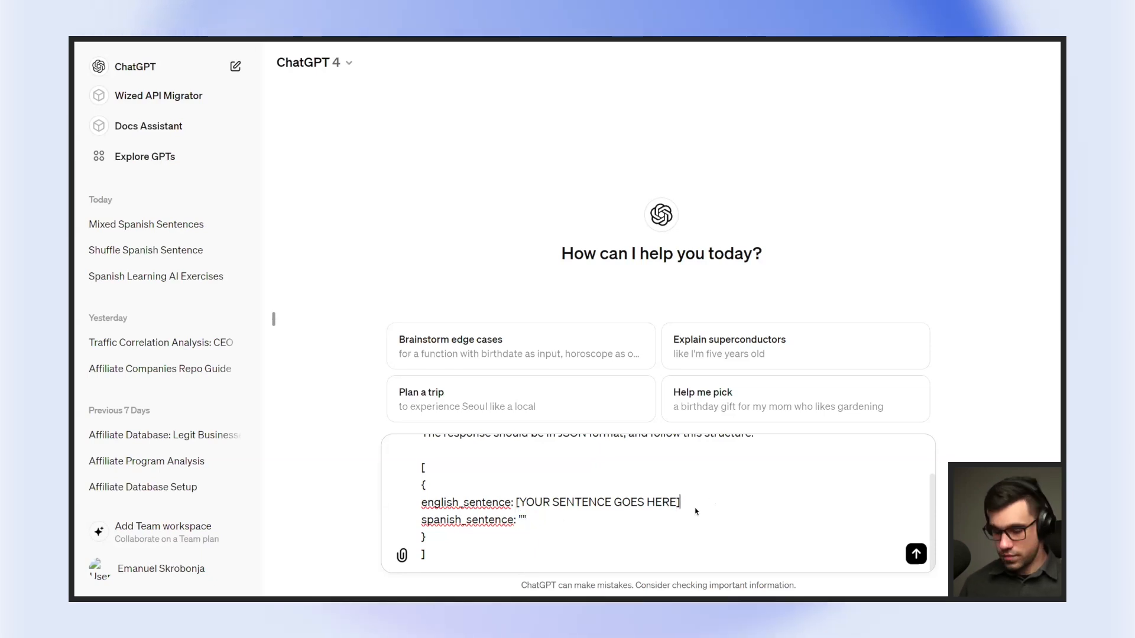
Replace the empty spanish_sentence value with the placeholder [TRANSLATED SENTENCE GOES HERE] in capitals.
drag(680, 503, 521, 525)
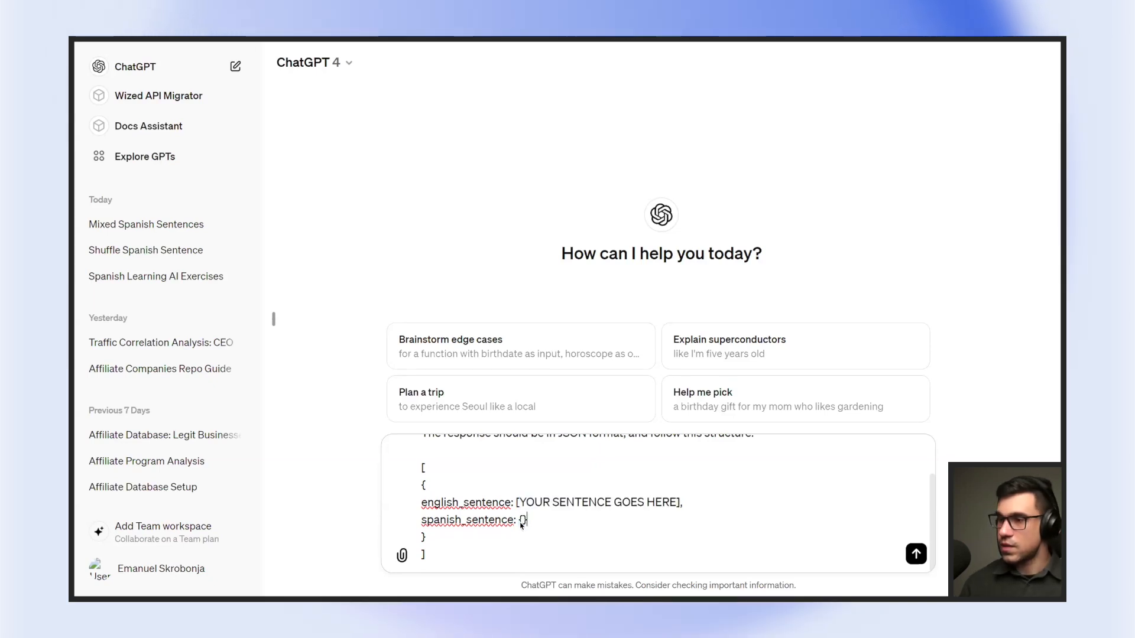
text([])
key(Left)
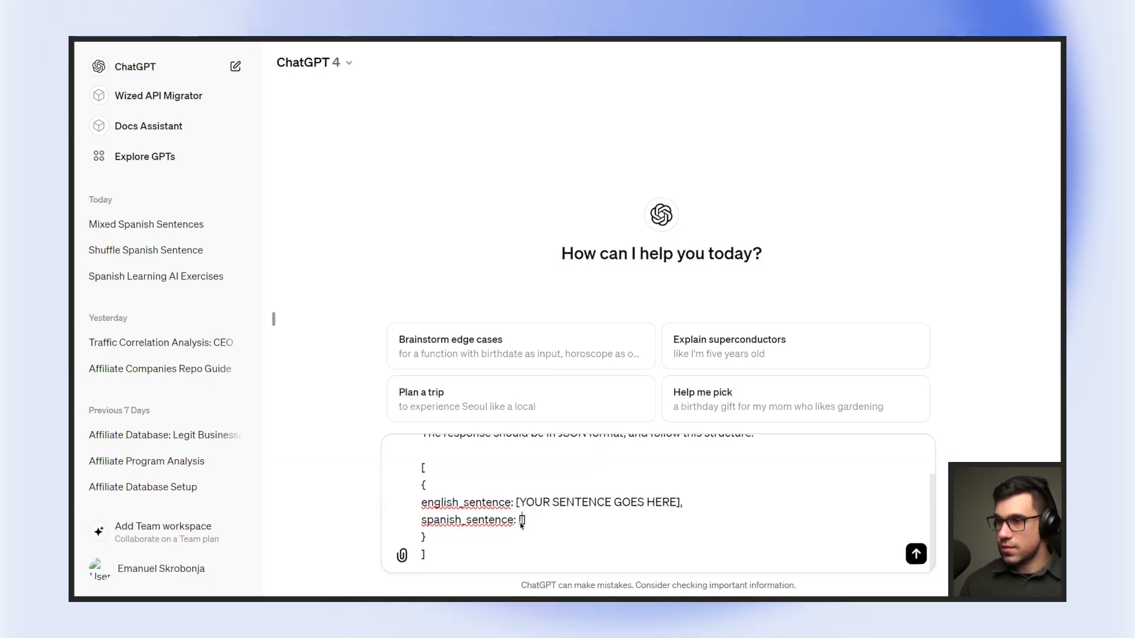
text(Translat)
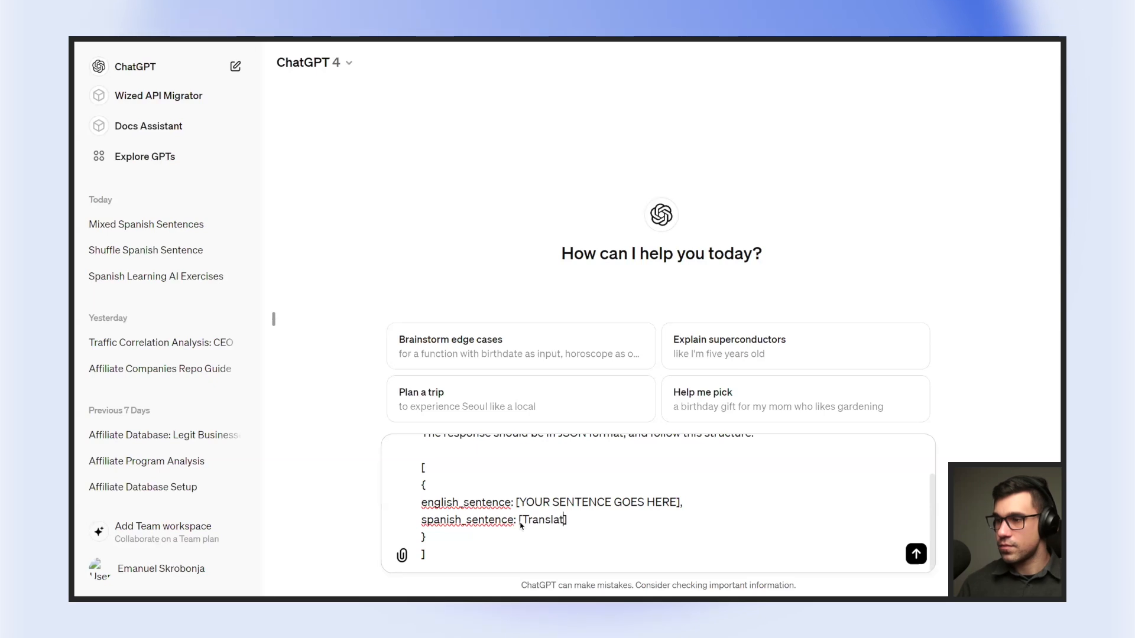
key(BackSpace)
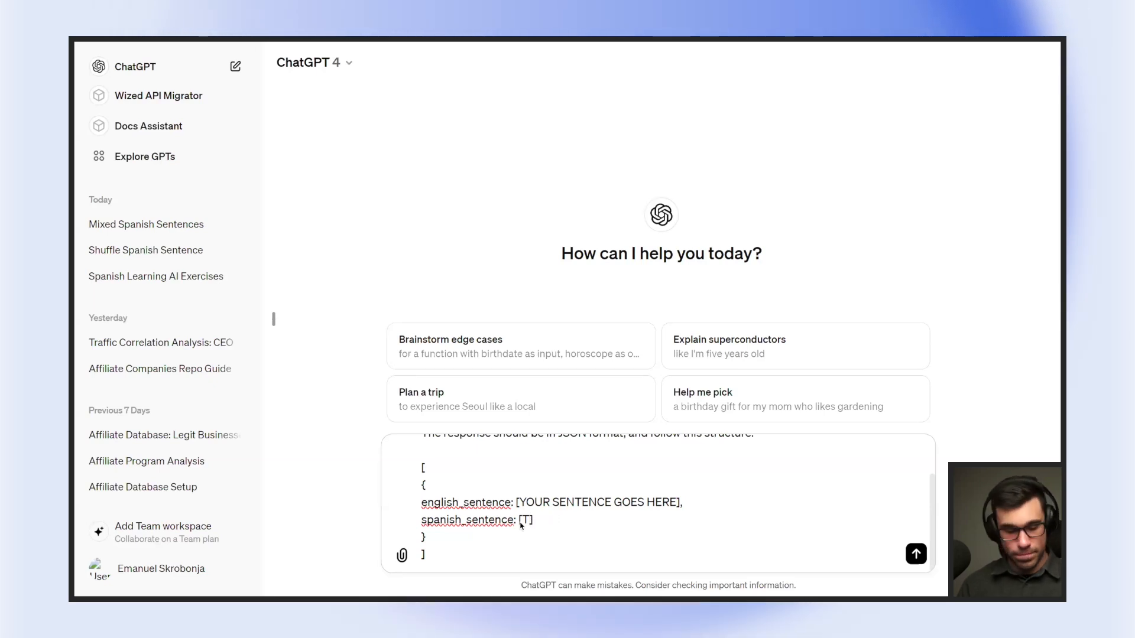
key(Caps_Lock)
text(R)
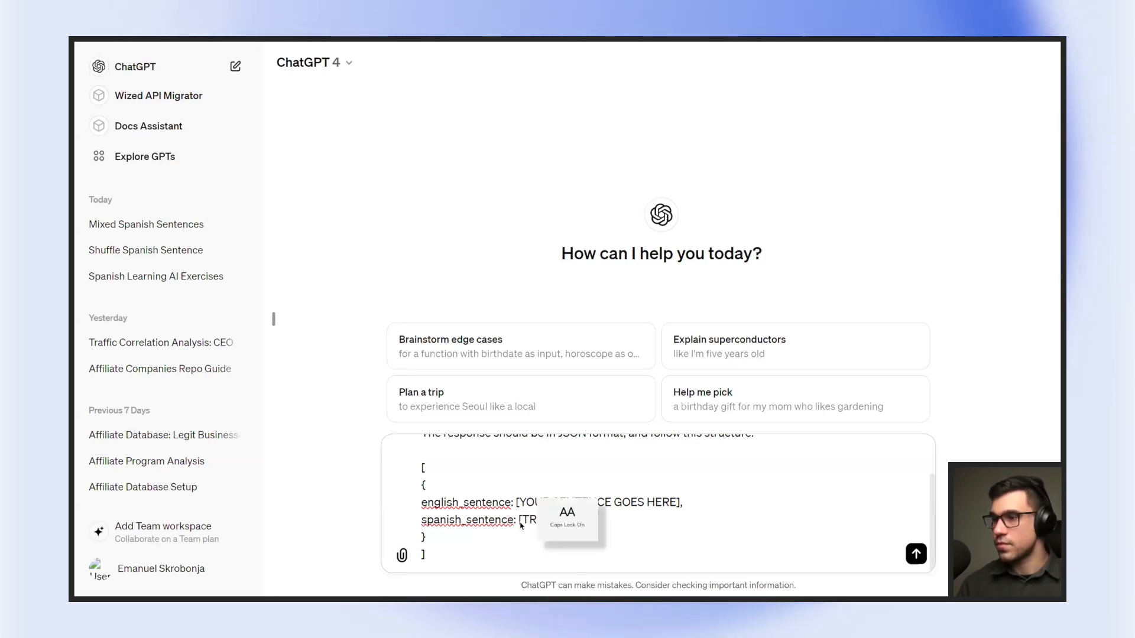
text(ANSLATE)
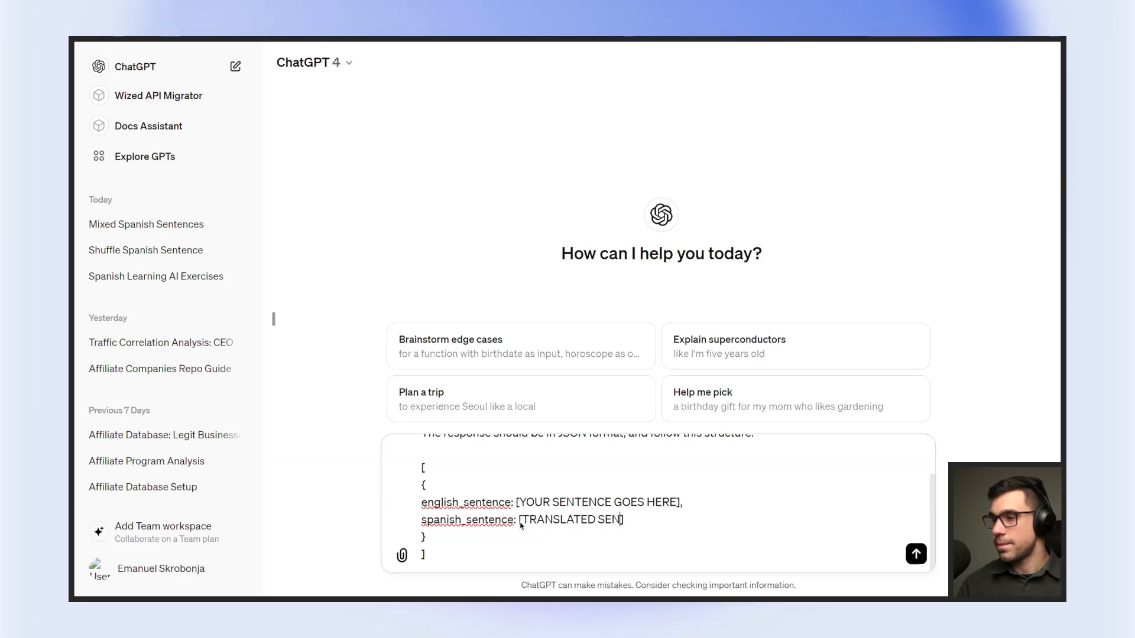
text(D SENTENCE GOE)
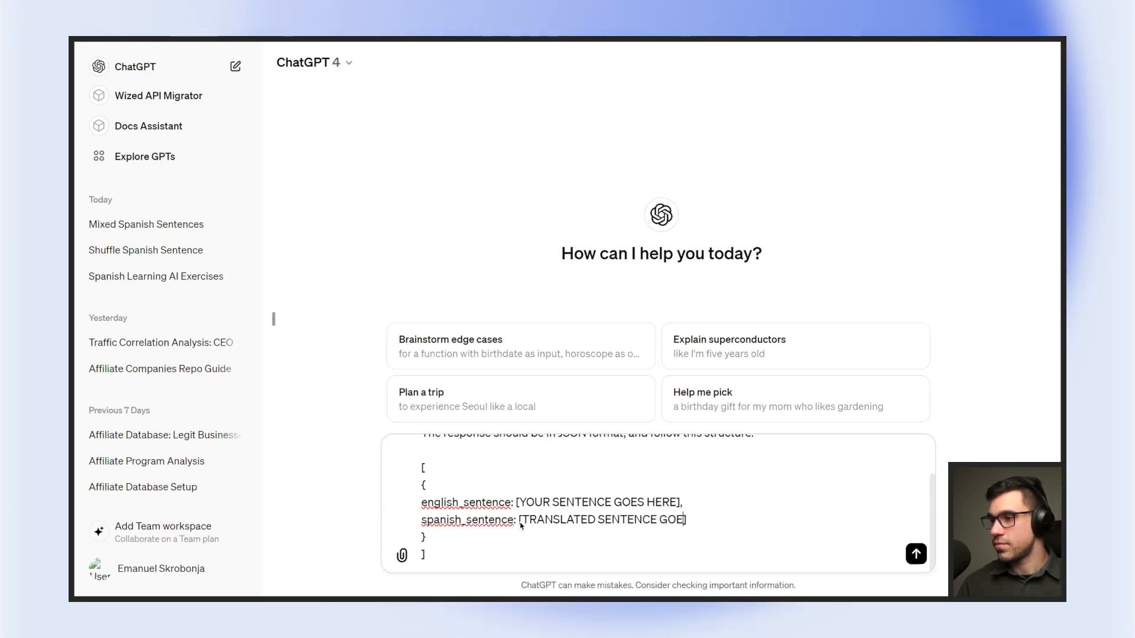
text(S HERE)
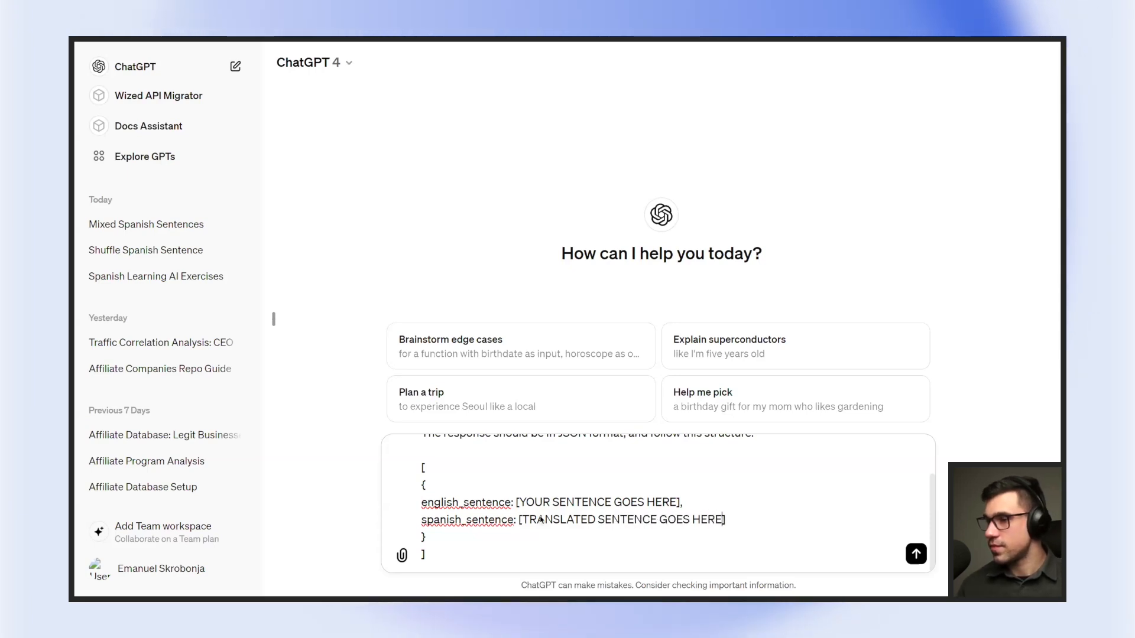
Check the drafted prompt from start to end and submit it.
scroll(701, 495, up, 2)
scroll(701, 495, down, 2)
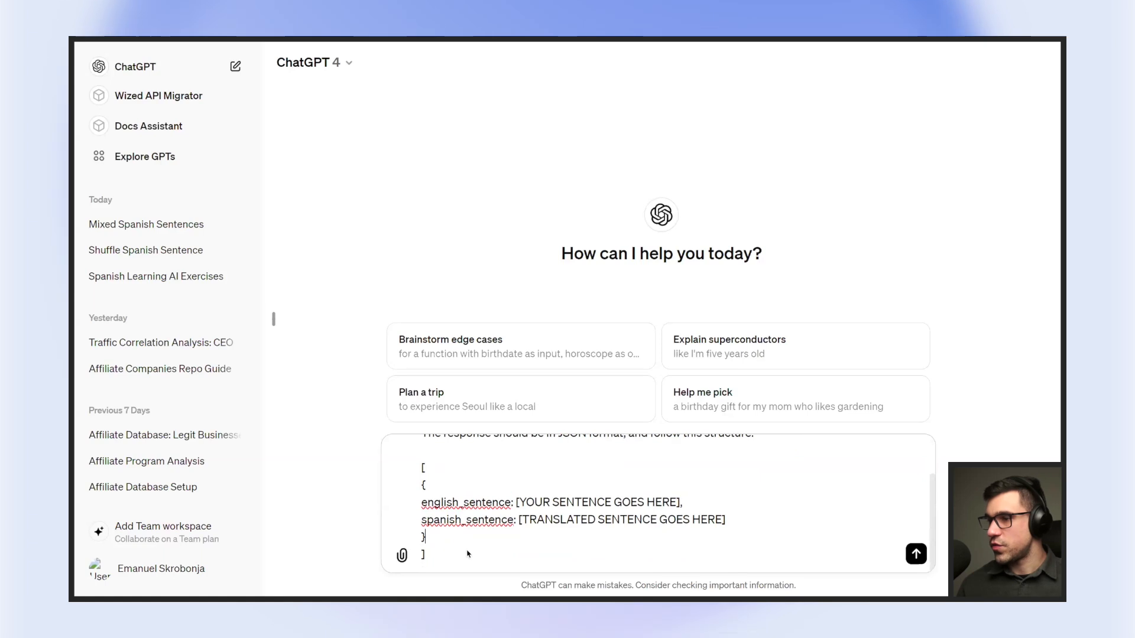
key(Return)
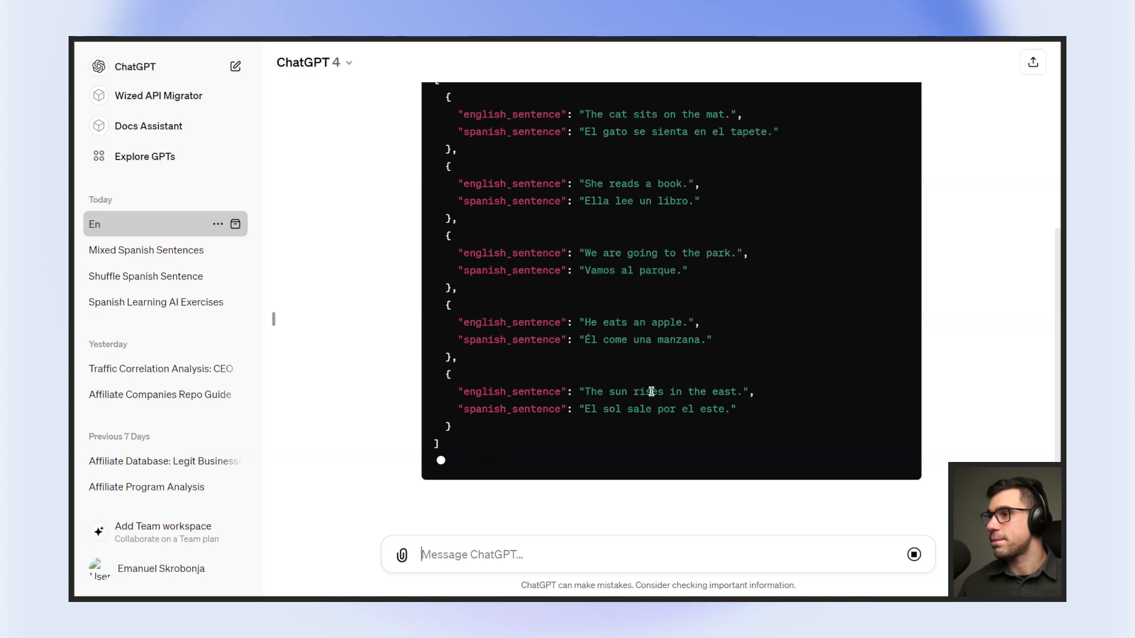
Edit the submitted prompt to add a separate closing line "The array should contain 10 objects." and resubmit it.
scroll(641, 428, up, 3)
scroll(517, 343, down, 3)
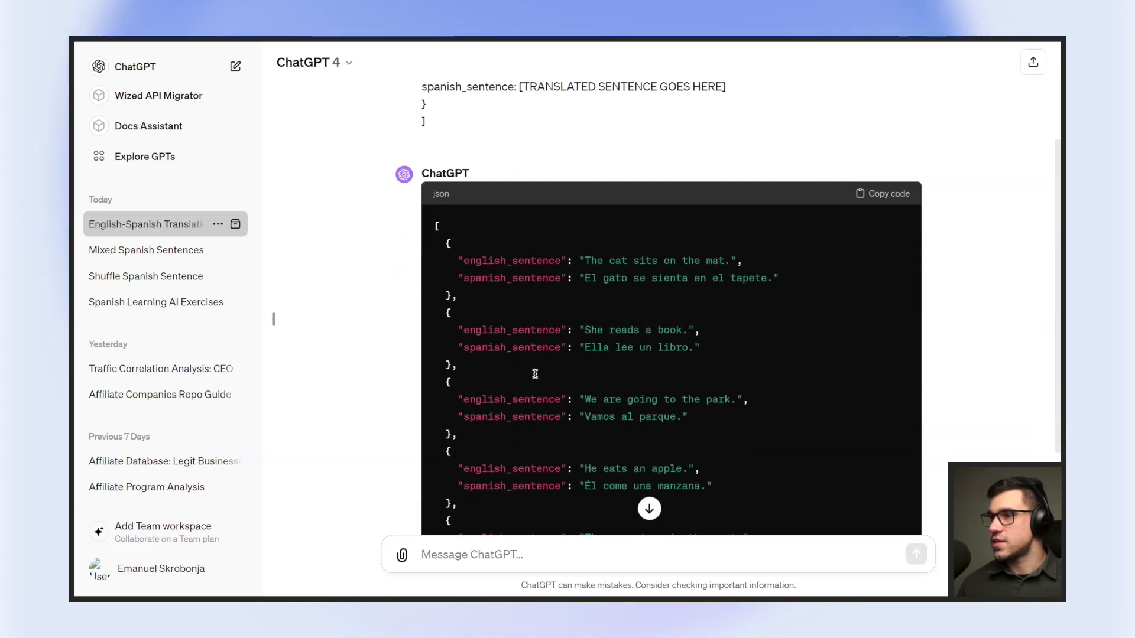
scroll(611, 435, up, 5)
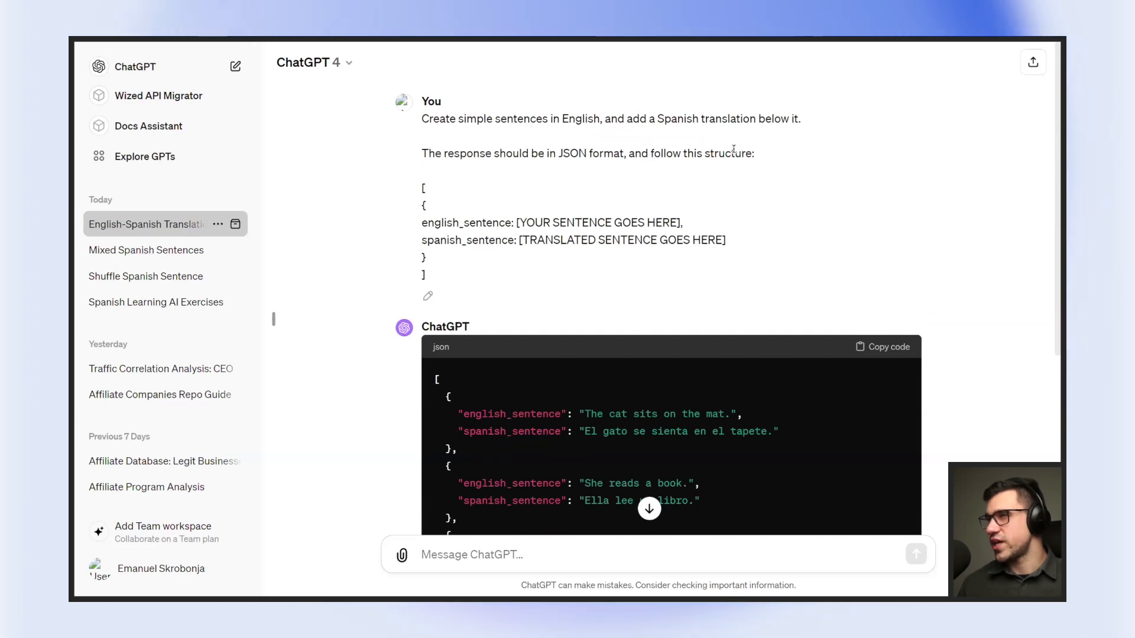
scroll(532, 304, down, 1)
scroll(508, 295, up, 1)
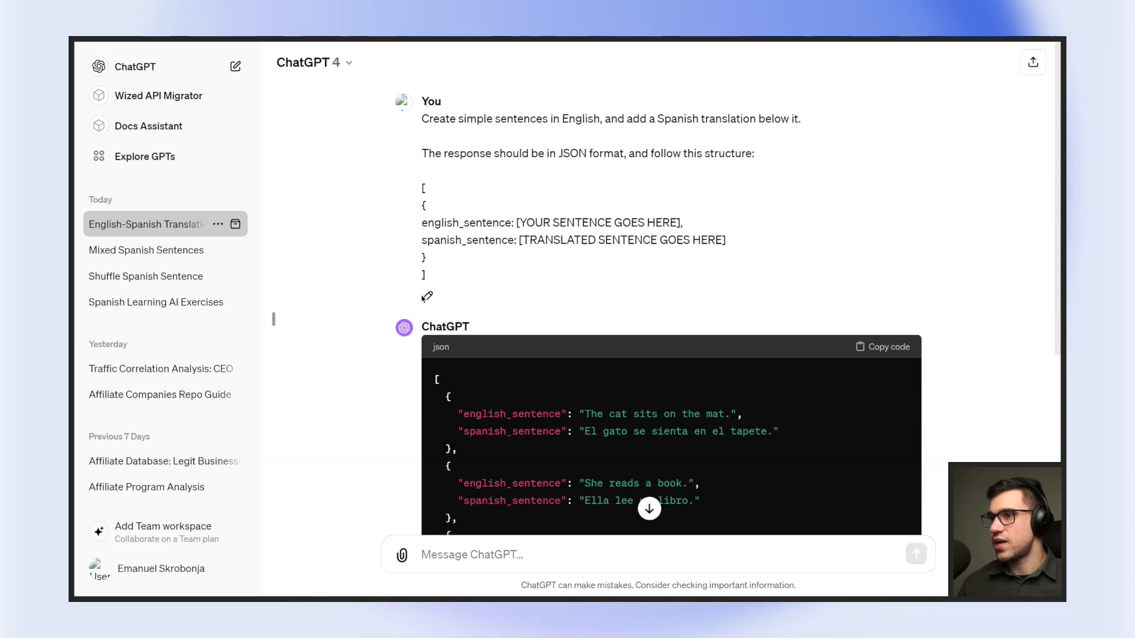
click(426, 296)
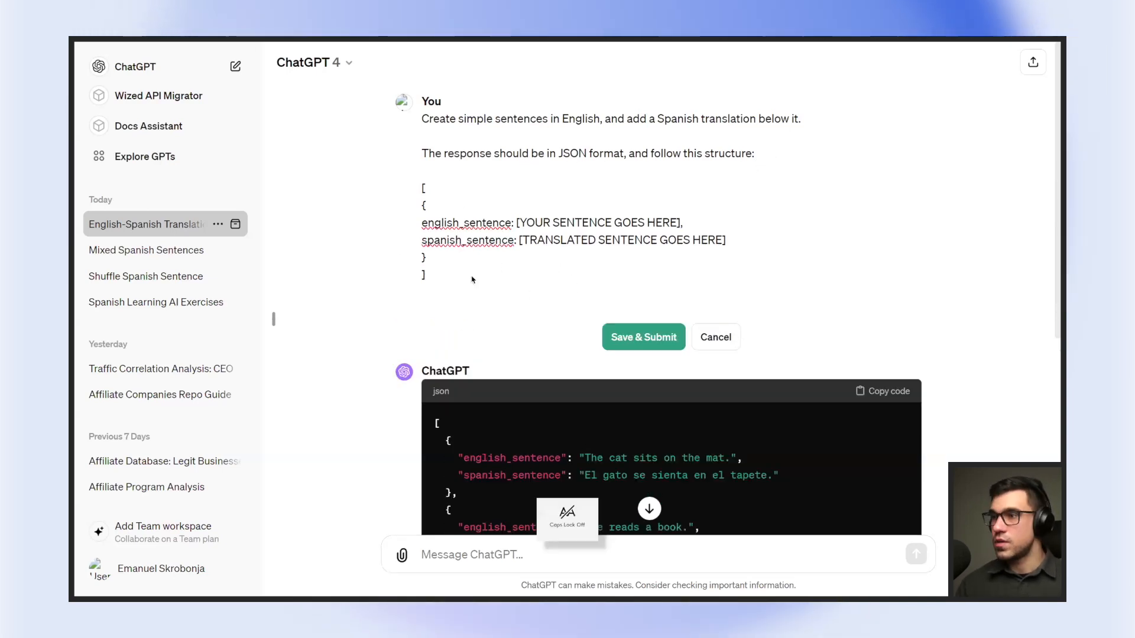
text(The arra)
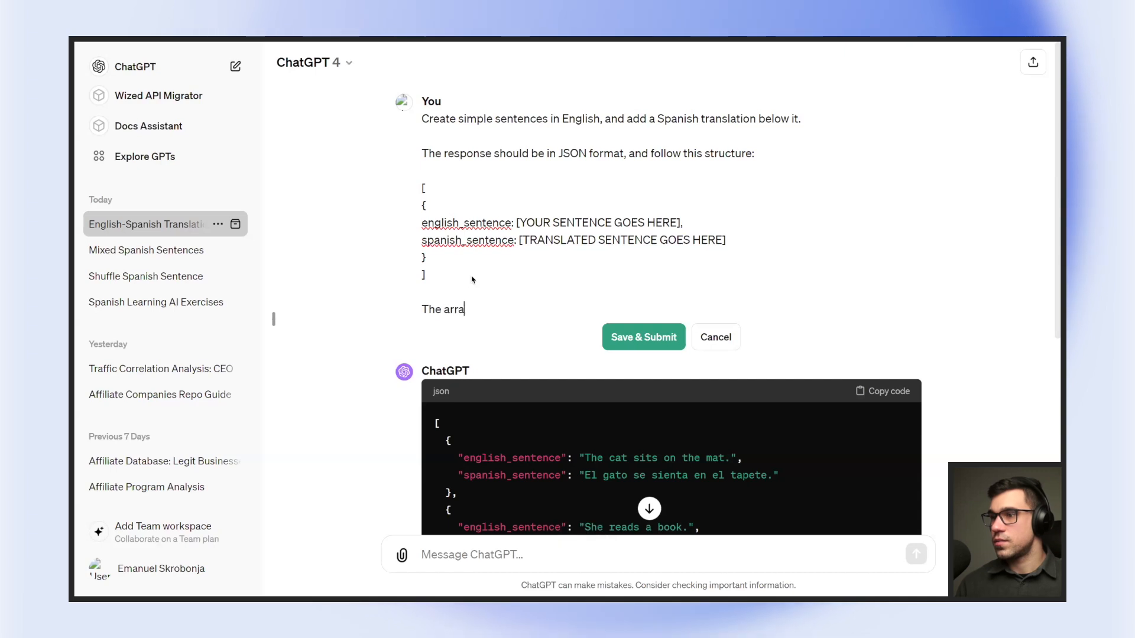
text(y should contain 10)
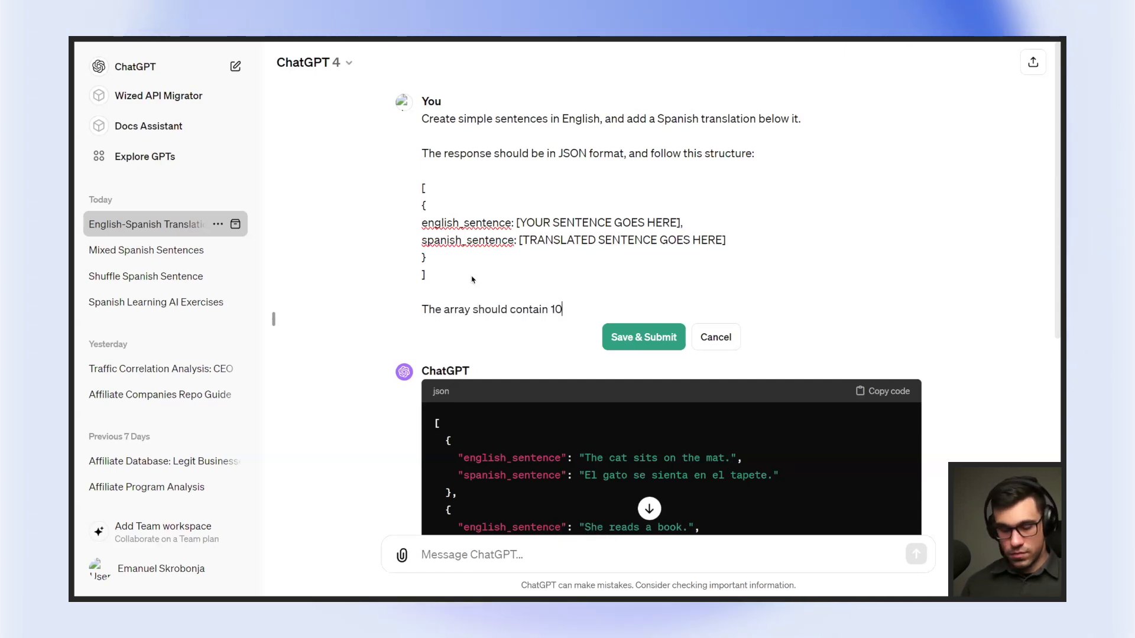
text( o)
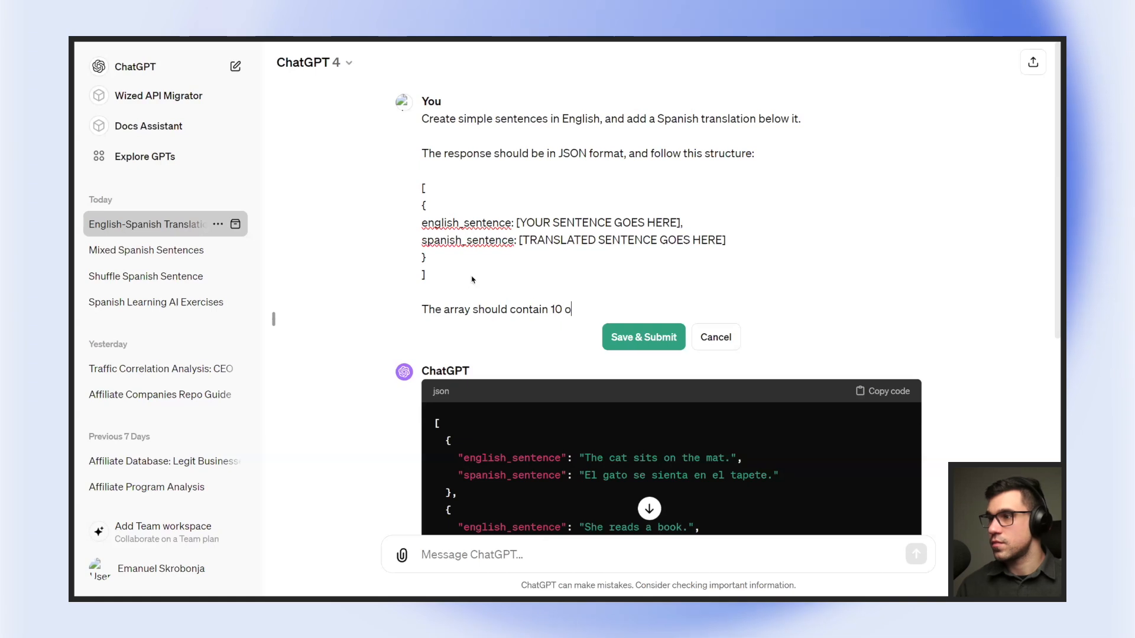
text(bjects.)
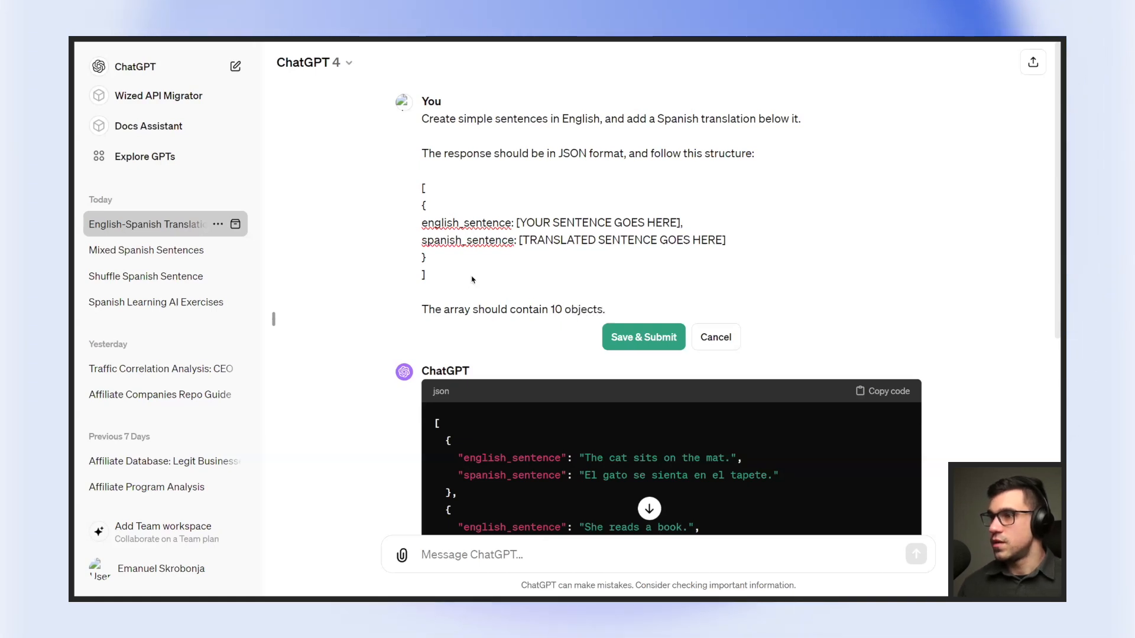
click(643, 348)
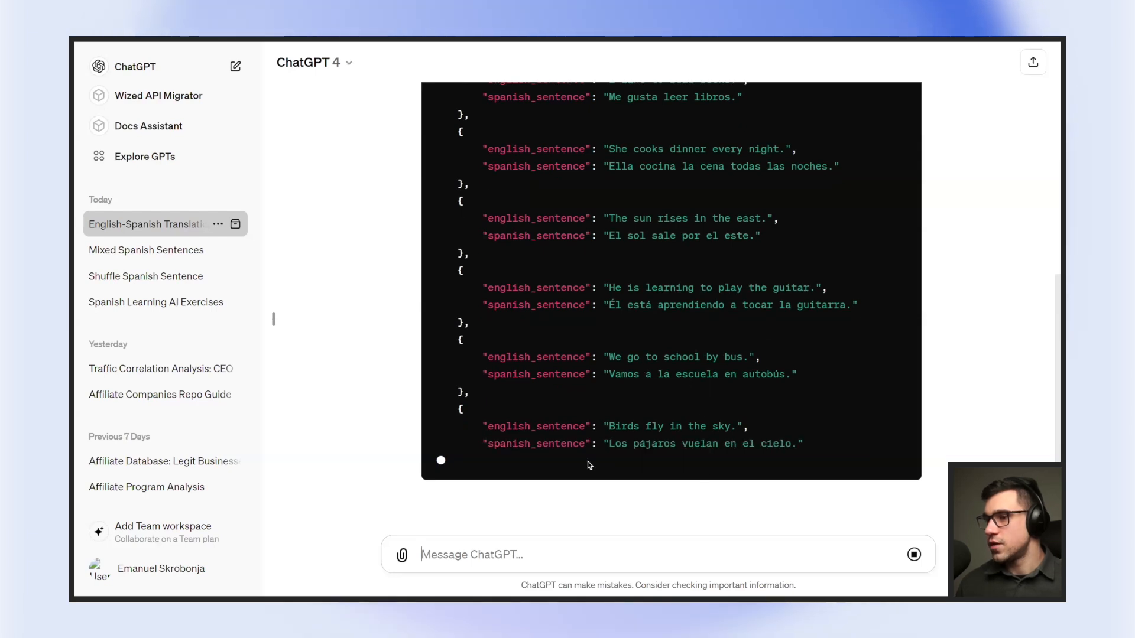
Examine the regenerated JSON array of sentence pairs against the prompt's wording, including the word "simple" in its first line.
scroll(638, 496, up, 3)
scroll(638, 496, down, 3)
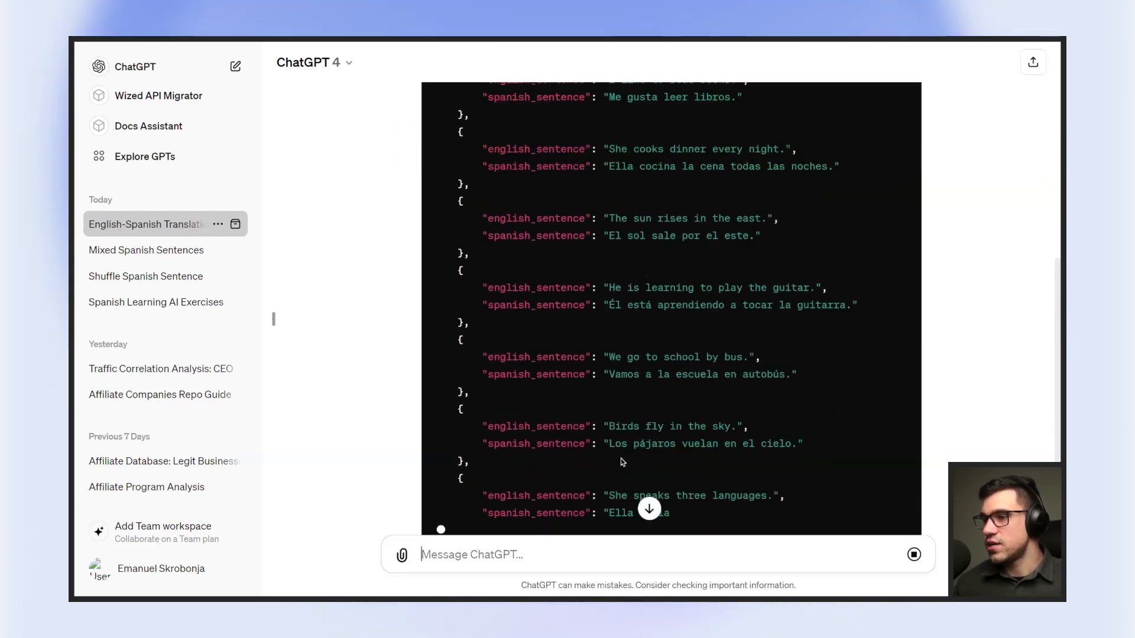
scroll(649, 465, up, 5)
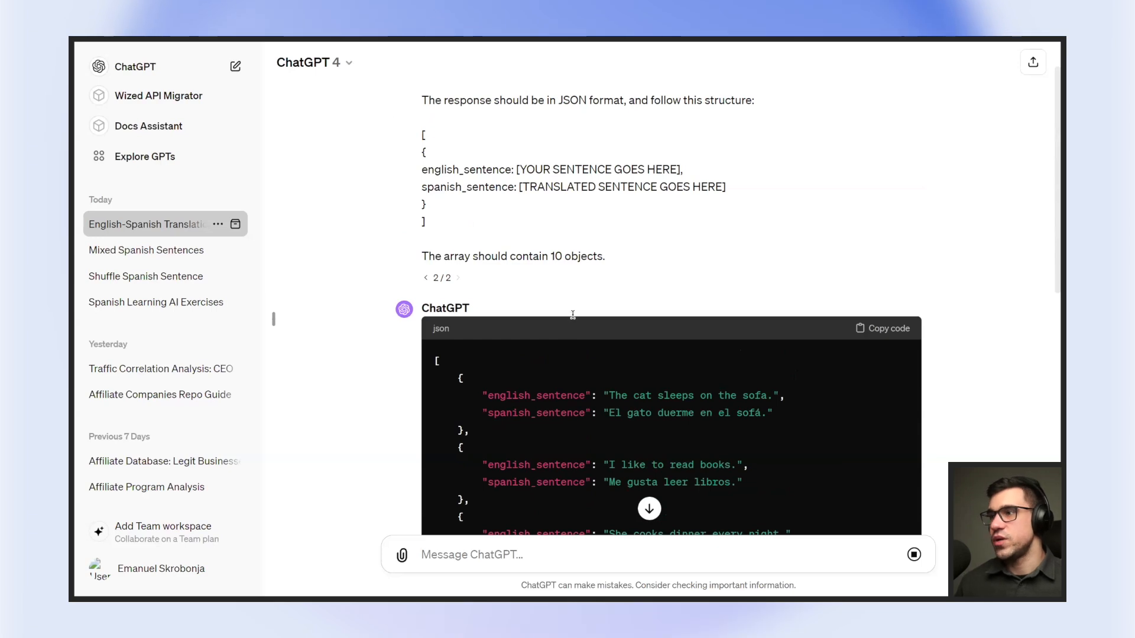
scroll(573, 315, up, 1)
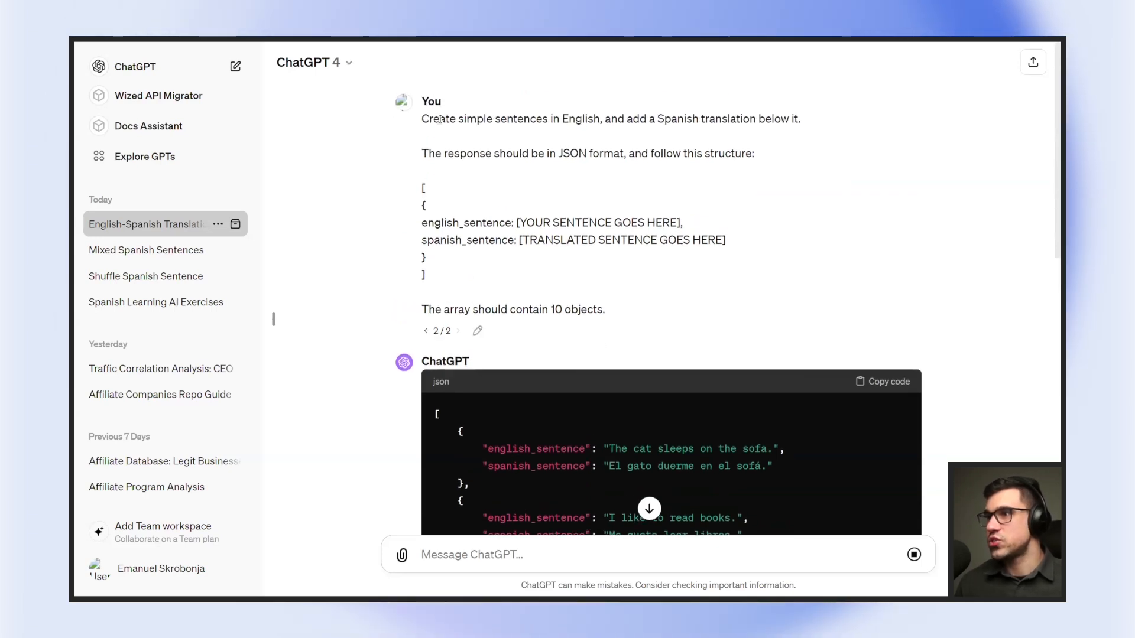
double_click(462, 118)
click(462, 119)
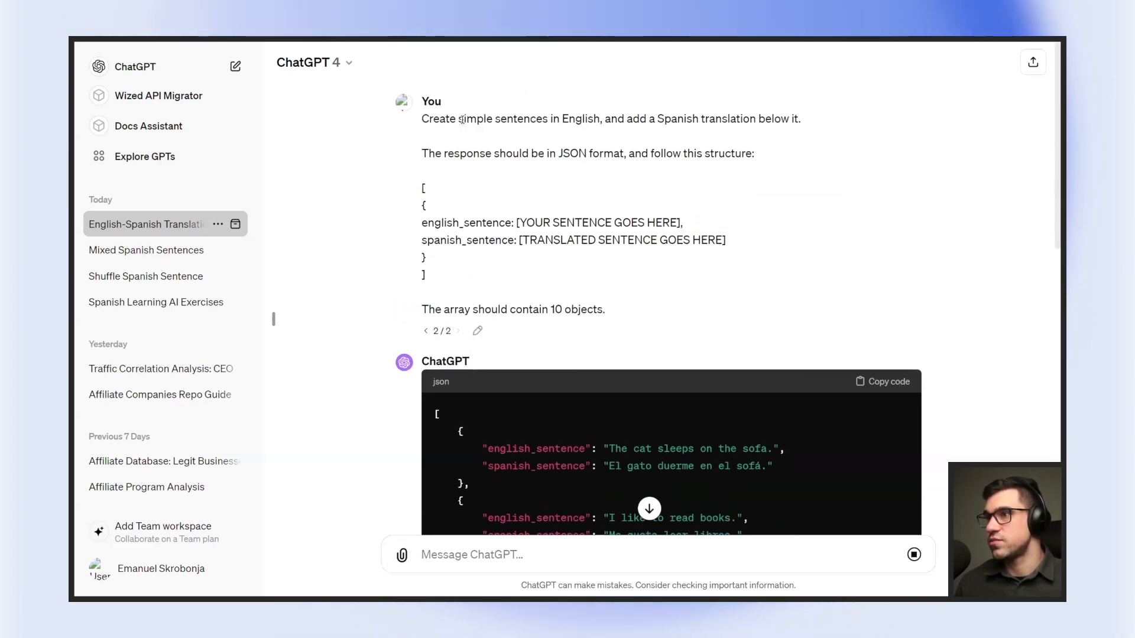
double_click(490, 120)
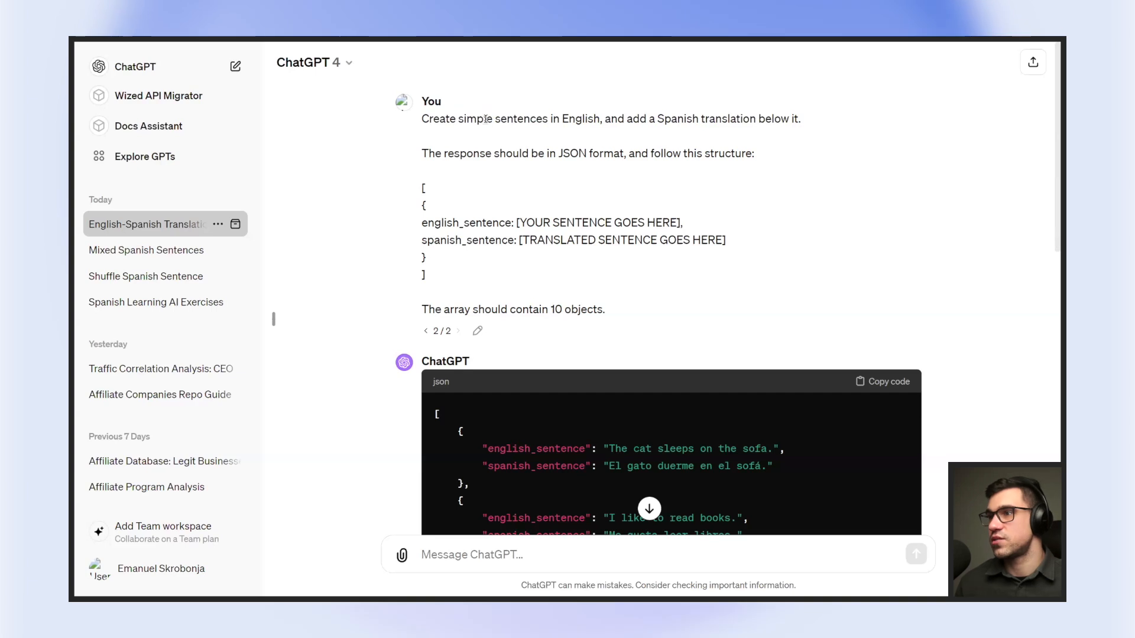
double_click(462, 119)
click(462, 119)
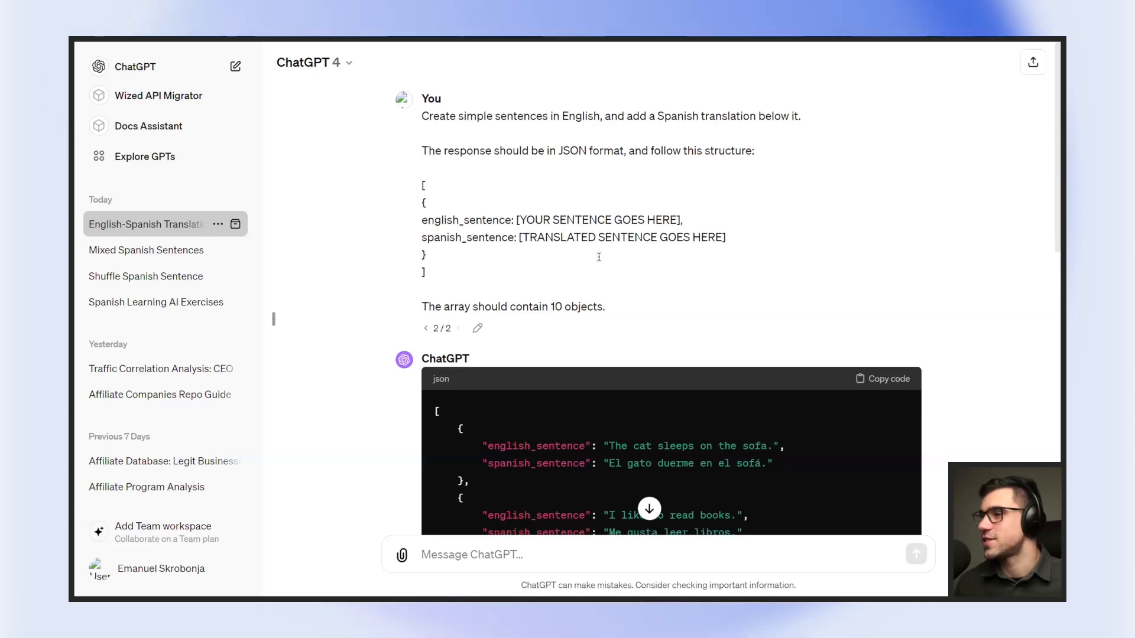
scroll(597, 270, down, 6)
scroll(596, 271, down, 5)
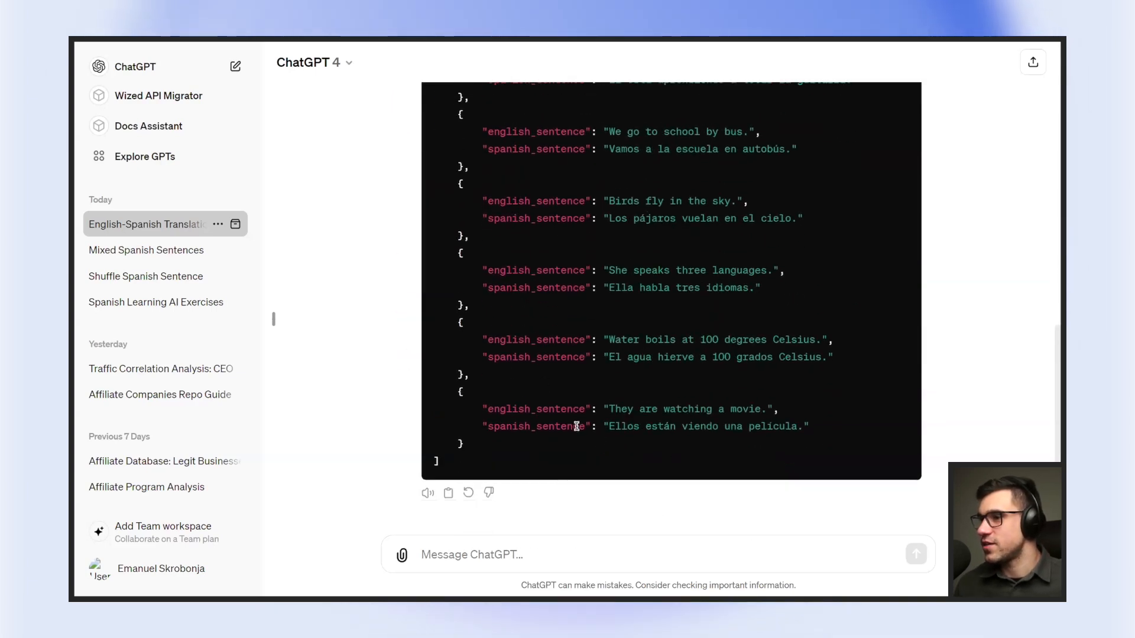
scroll(557, 413, up, 10)
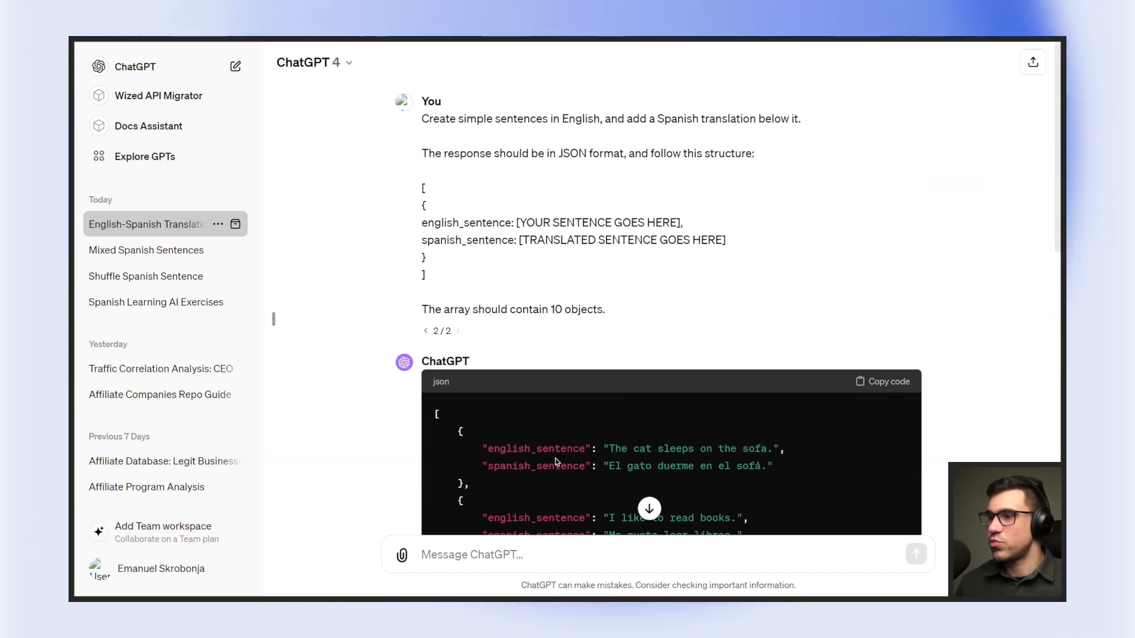
scroll(555, 462, down, 11)
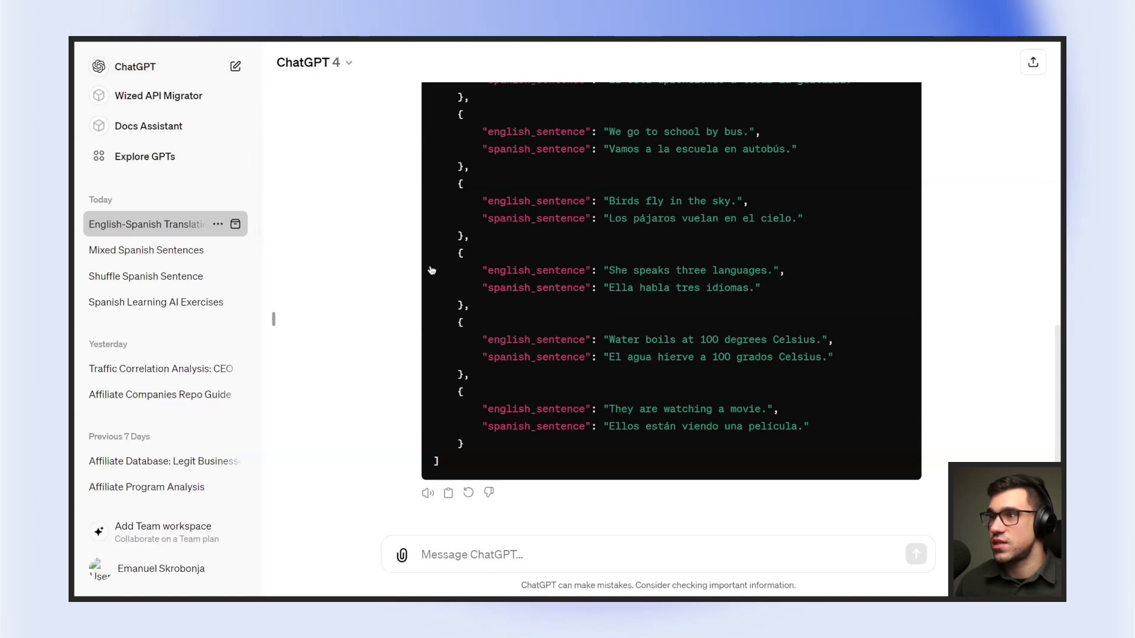
Switch to Wized and inspect the Base URL of the OpenAI app in the function editor.
scroll(504, 390, up, 15)
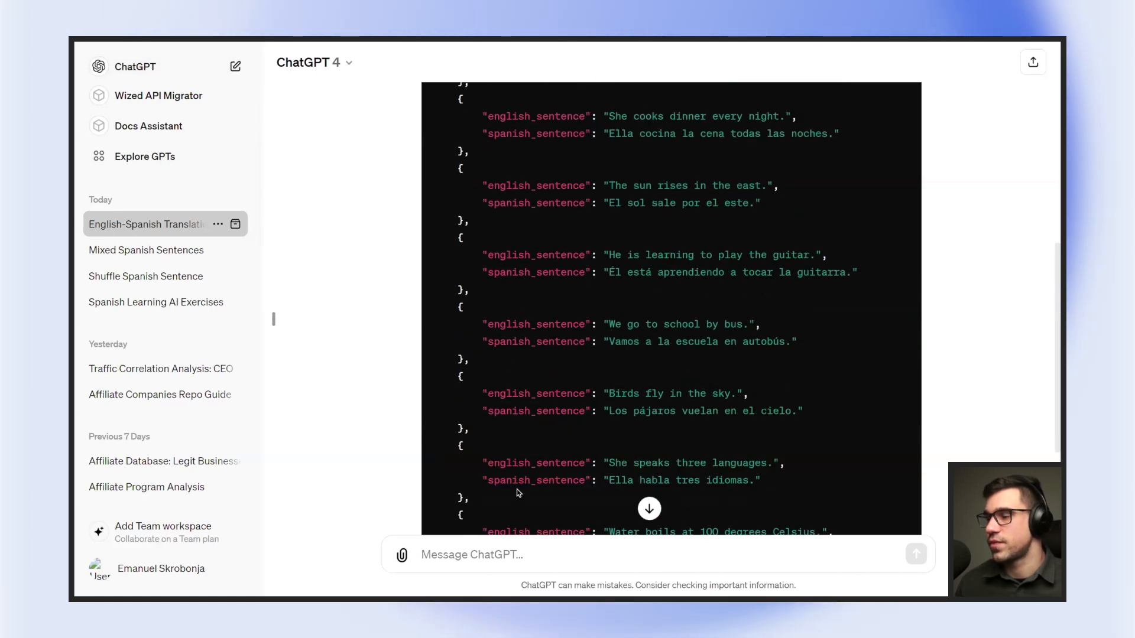
scroll(573, 406, down, 8)
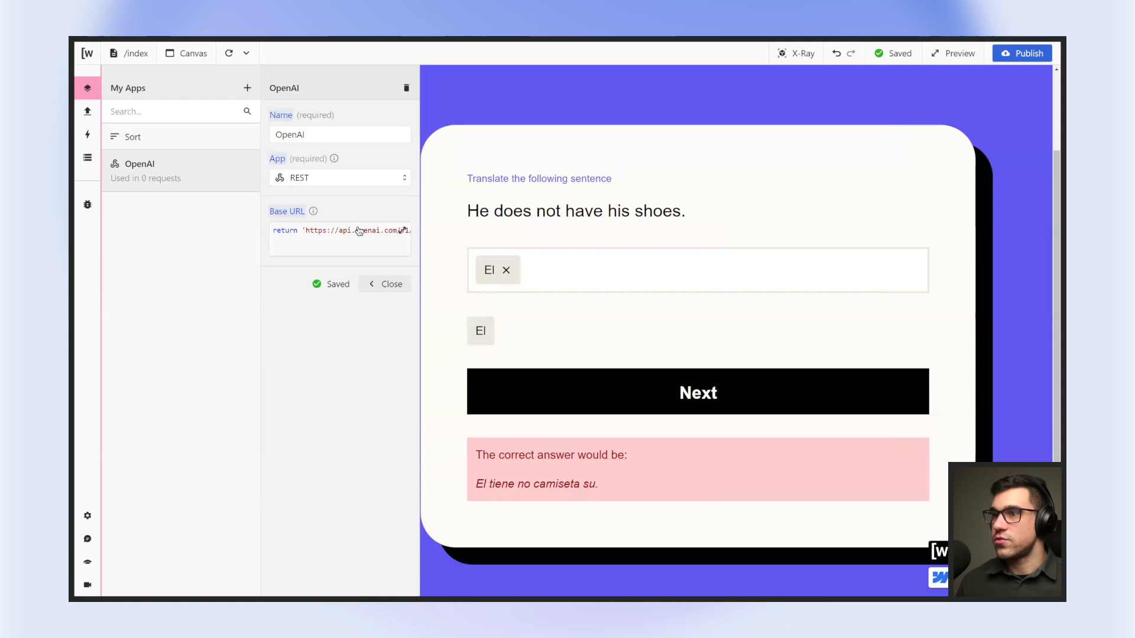
click(358, 230)
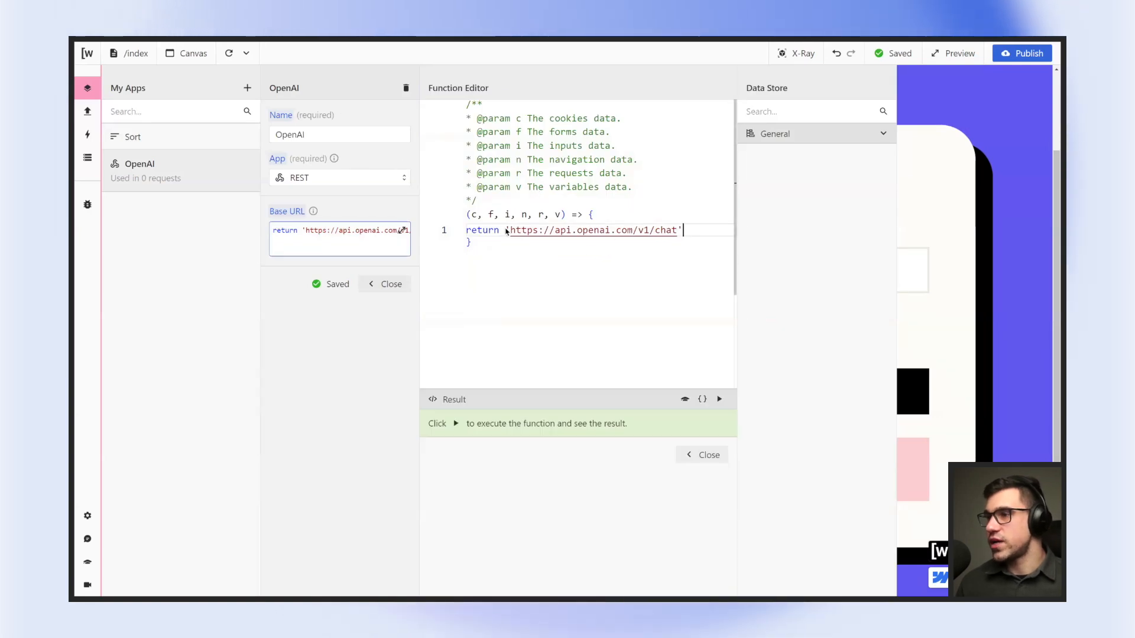
drag(511, 230, 677, 231)
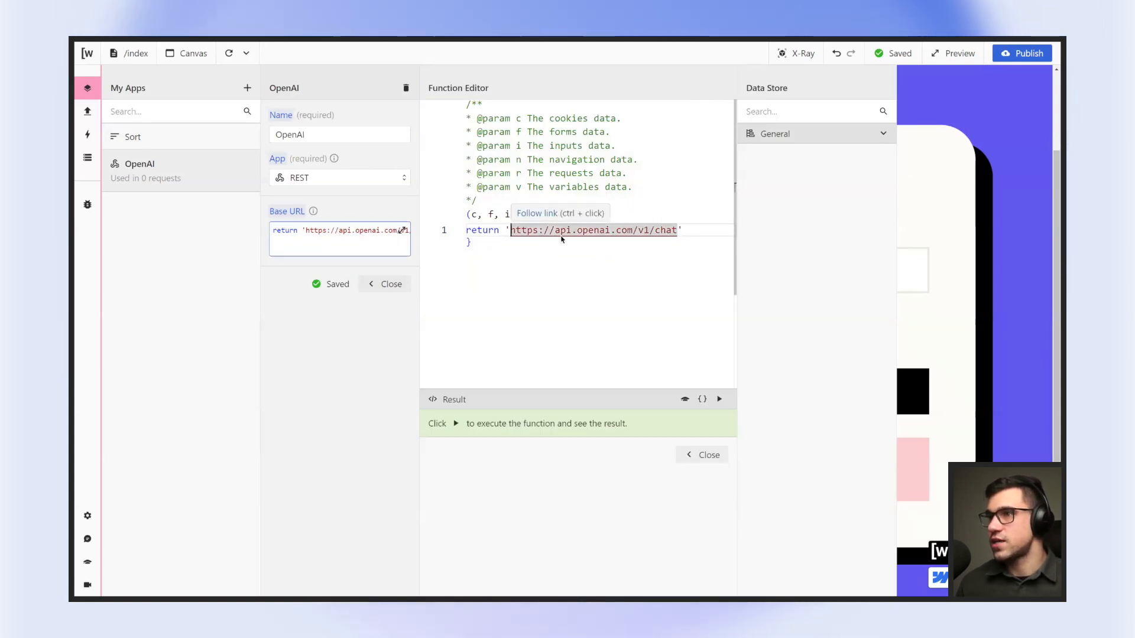
key(alt+Tab)
key(Escape)
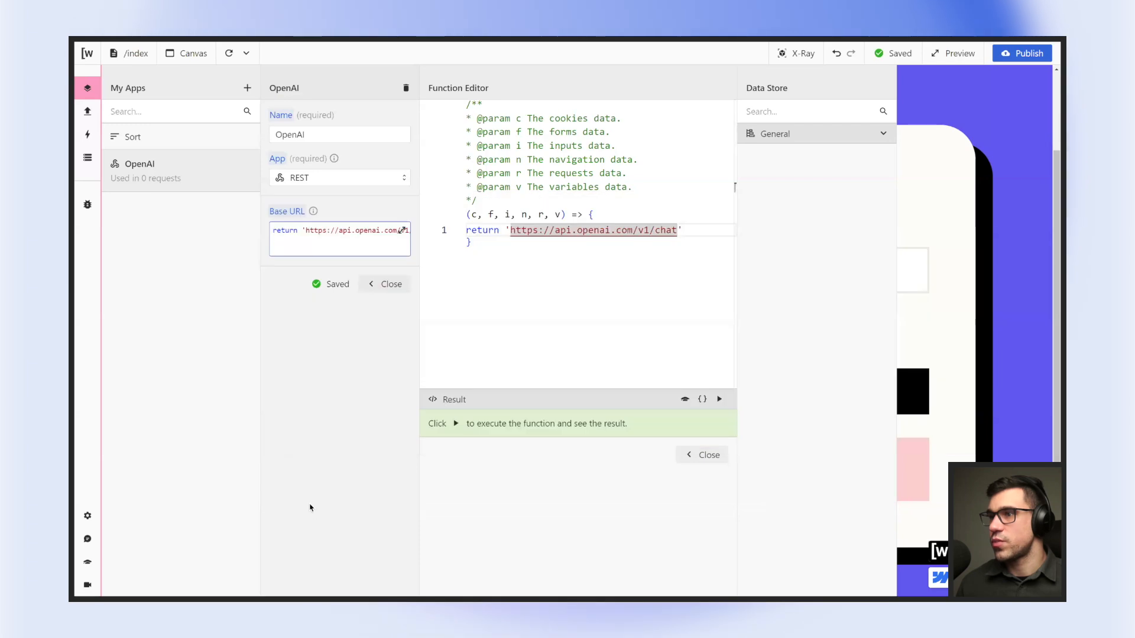
Switch to the OpenAI documentation and open the Text generation guide under Capabilities.
key(alt+Tab)
scroll(538, 338, down, 2)
scroll(537, 337, down, 2)
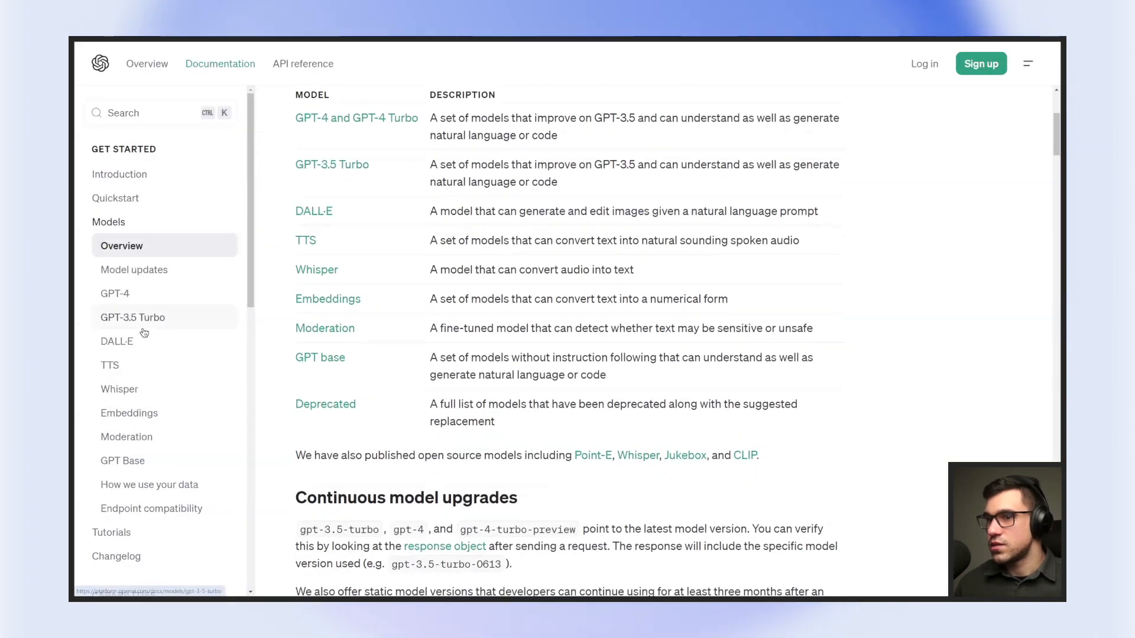
scroll(144, 325, down, 3)
scroll(144, 332, down, 5)
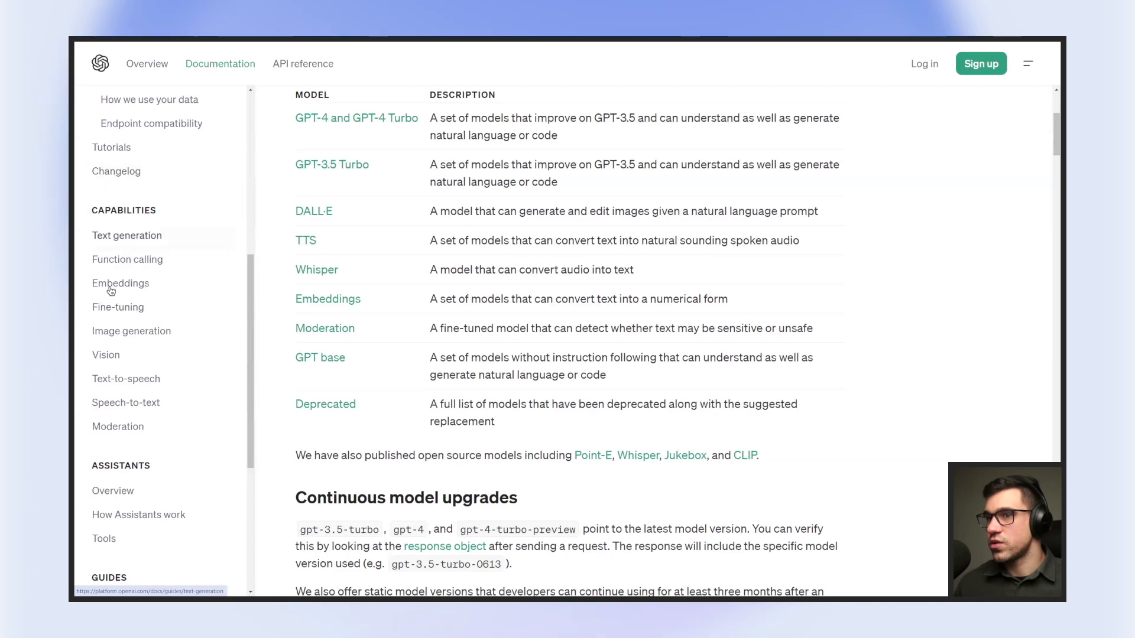
click(127, 235)
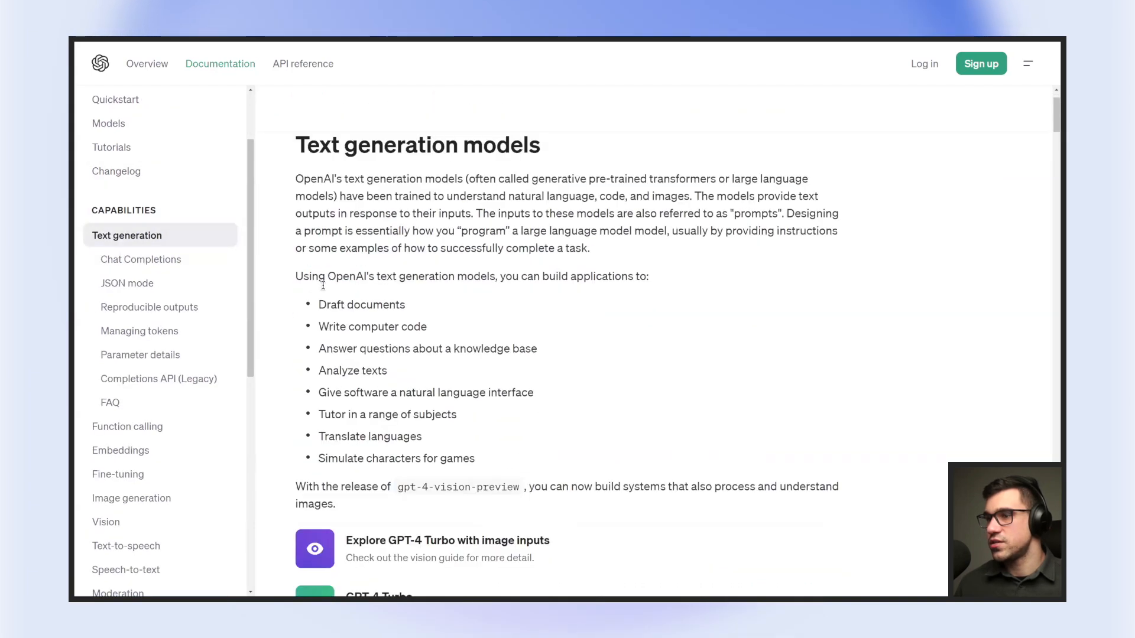
Find the example Chat Completions API call in curl within the Text generation guide.
scroll(323, 286, down, 7)
scroll(324, 285, up, 1)
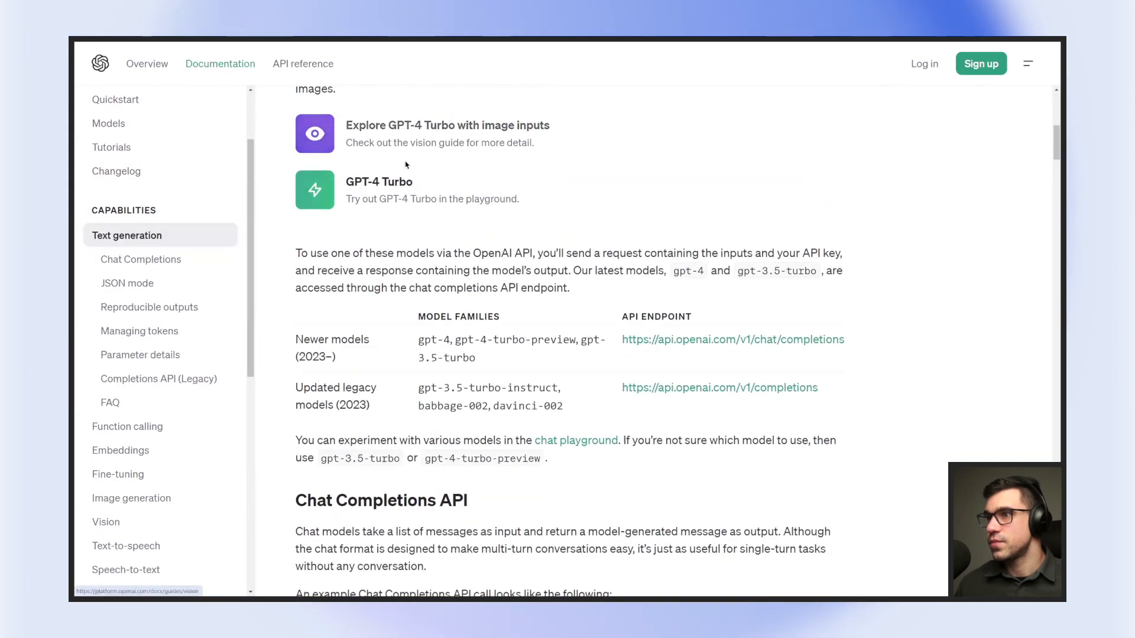
scroll(406, 164, down, 1)
scroll(466, 270, down, 7)
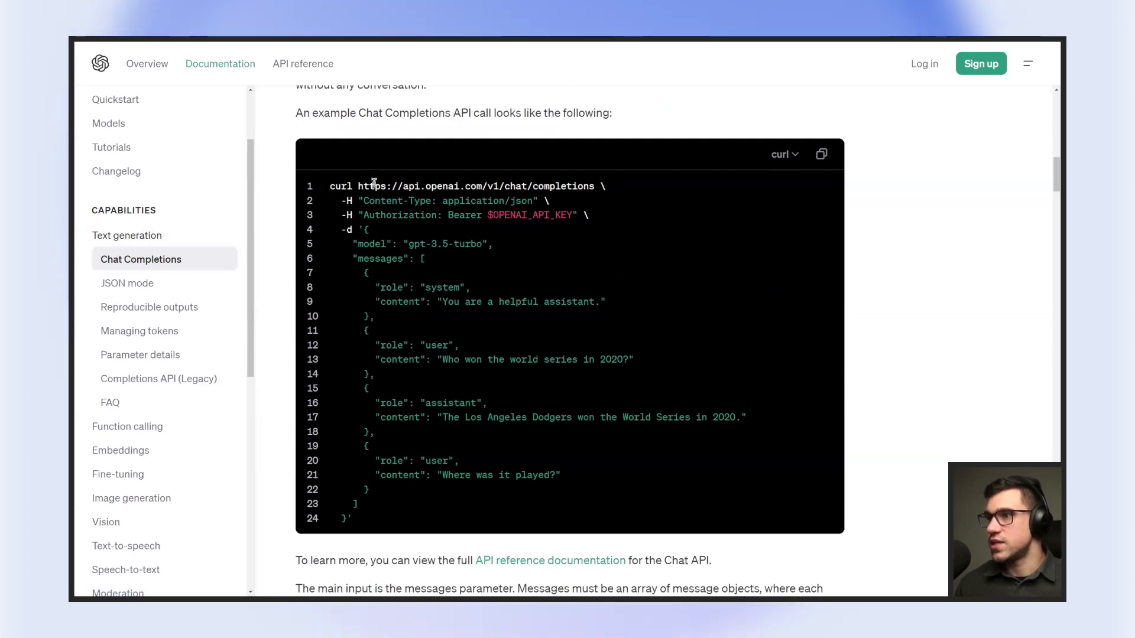
scroll(505, 204, down, 1)
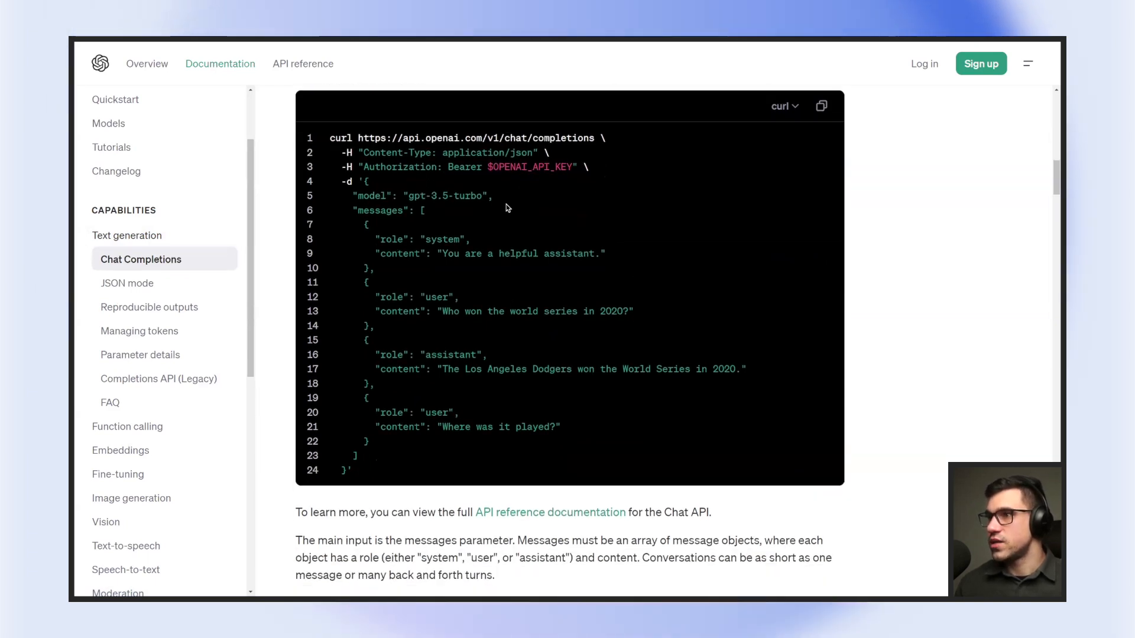
scroll(505, 204, up, 1)
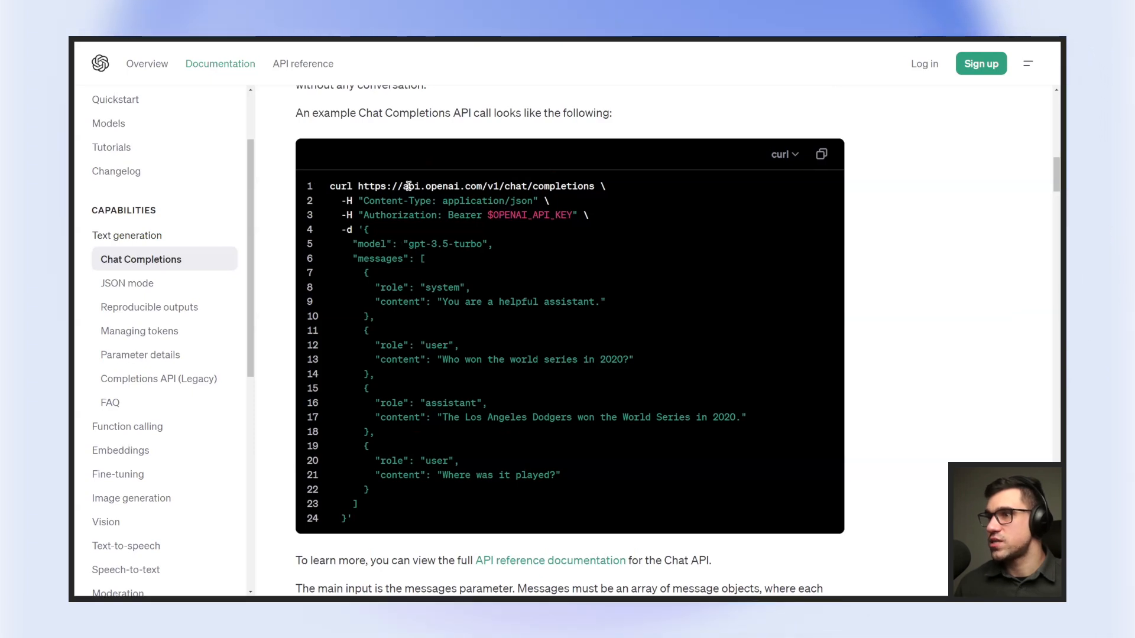
Examine the example call's endpoint URL, separating the base address from the /completions path.
drag(355, 184, 537, 179)
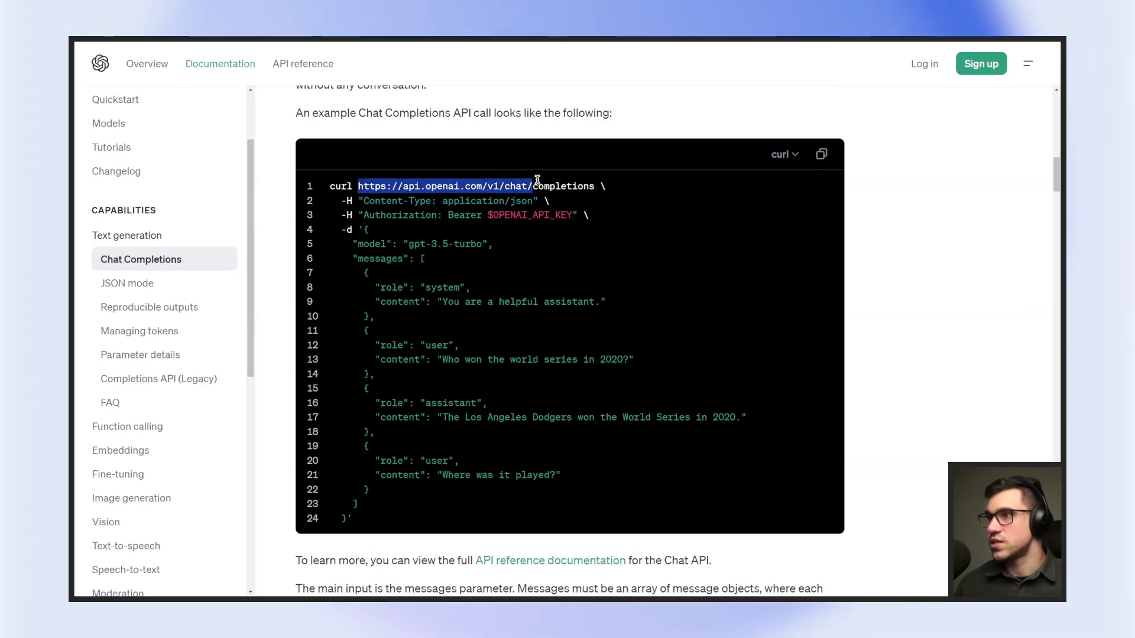
click(558, 186)
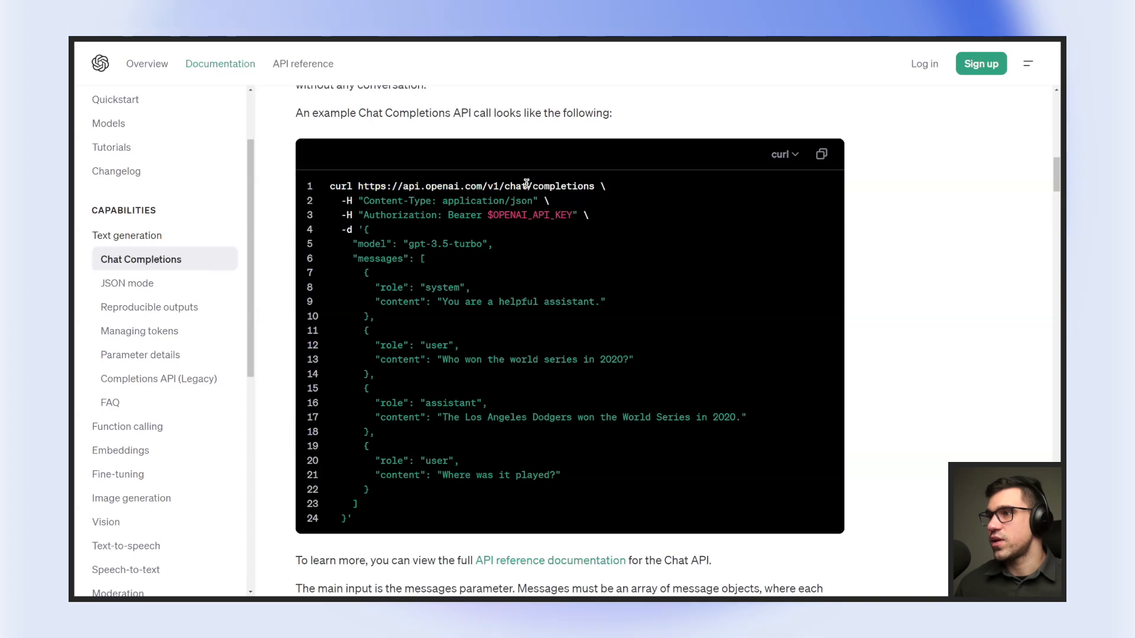
drag(588, 184, 532, 187)
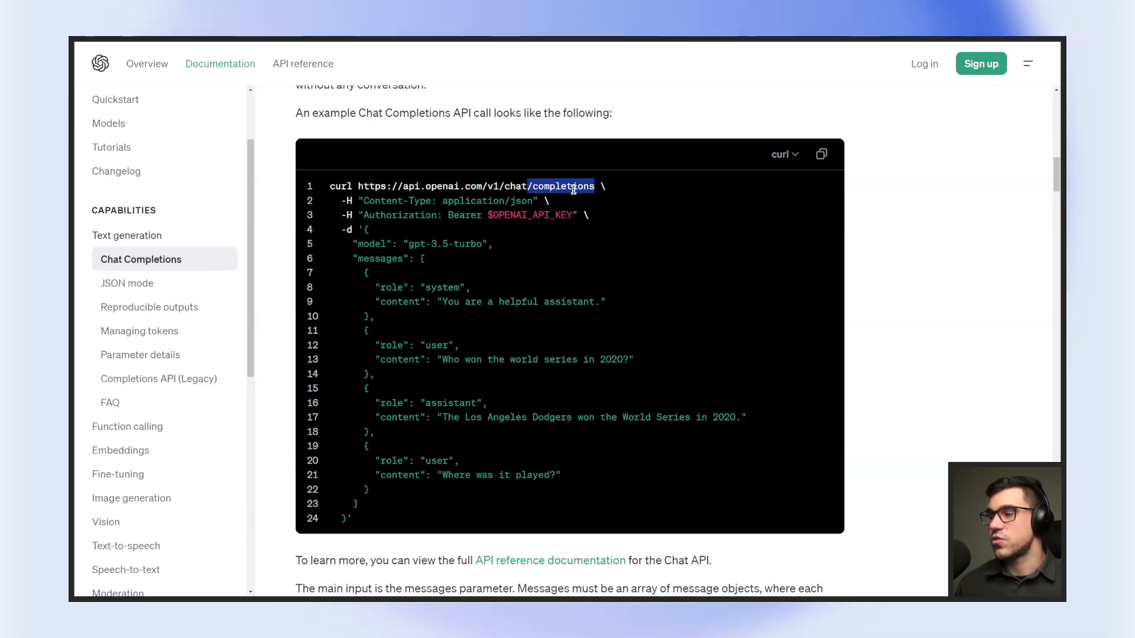
click(596, 187)
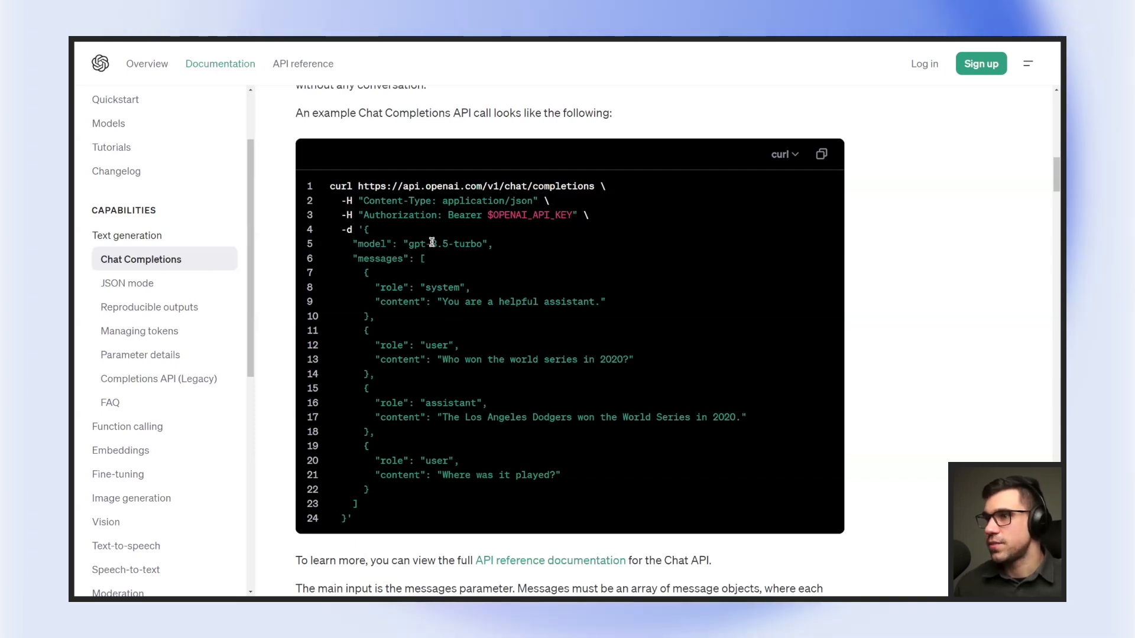
scroll(473, 244, down, 2)
scroll(472, 246, up, 2)
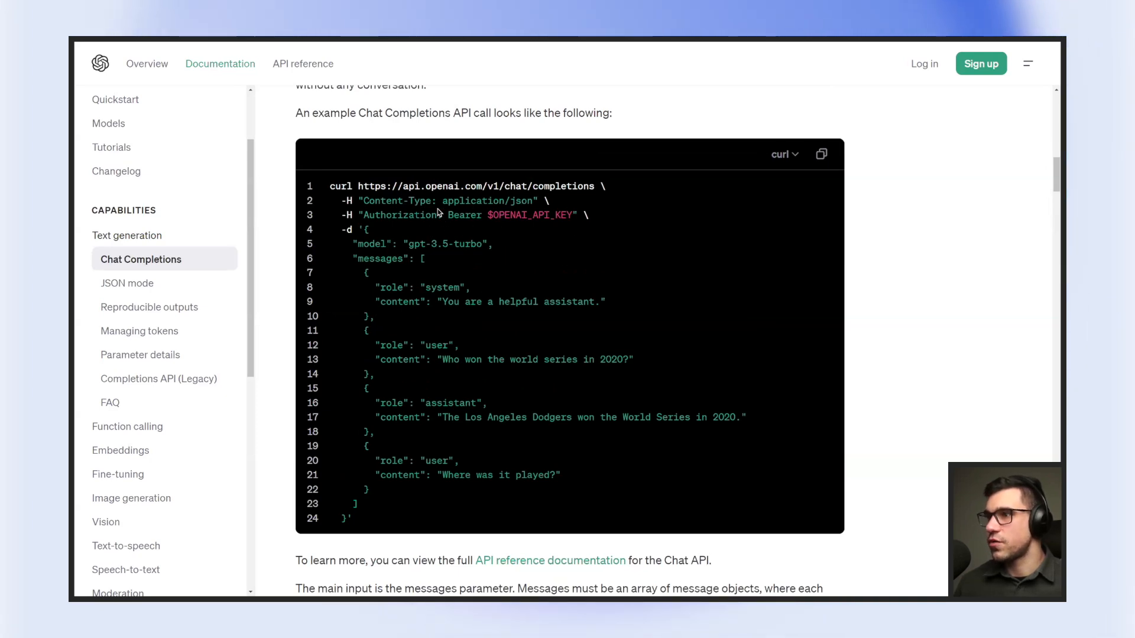
drag(596, 187, 528, 196)
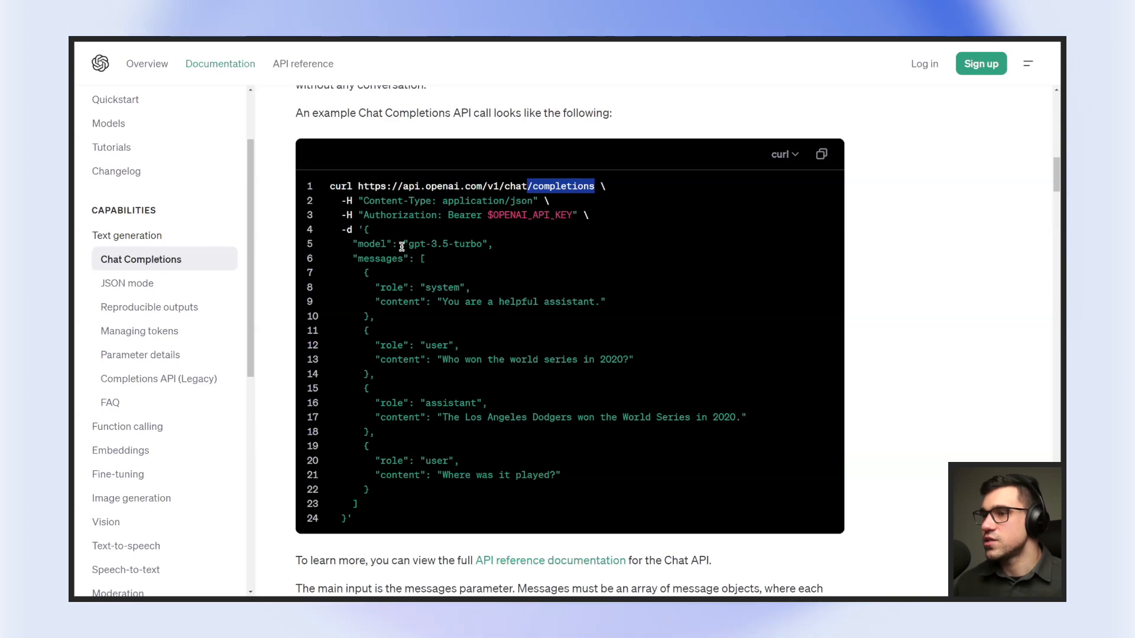
Examine the example's messages array, reading the role and content of the system, first user and assistant messages.
drag(357, 259, 429, 265)
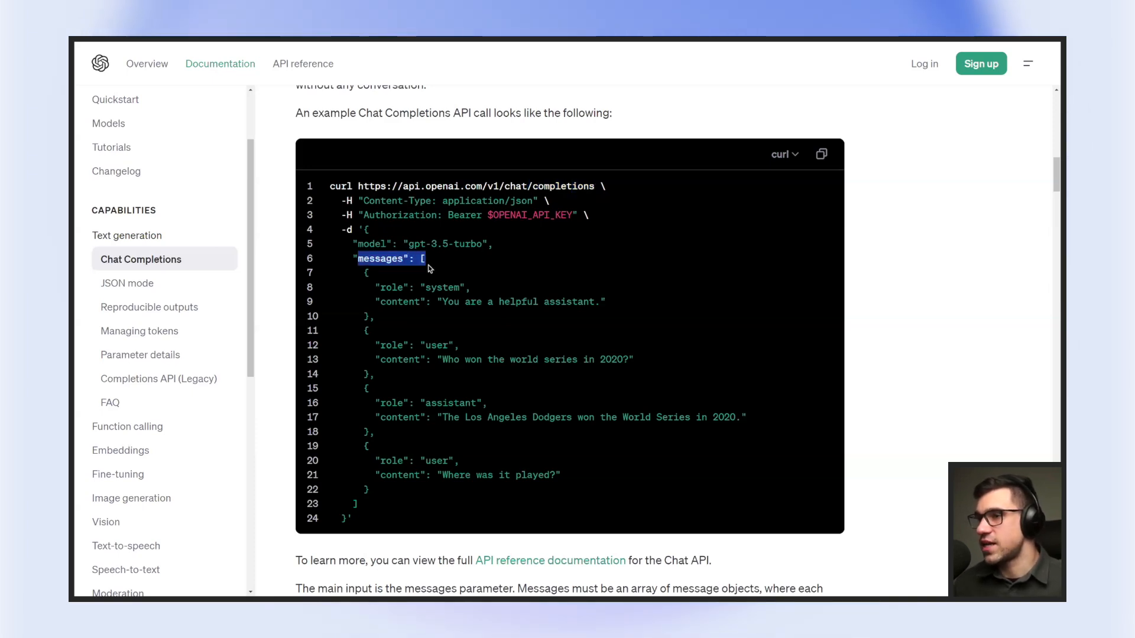
click(429, 264)
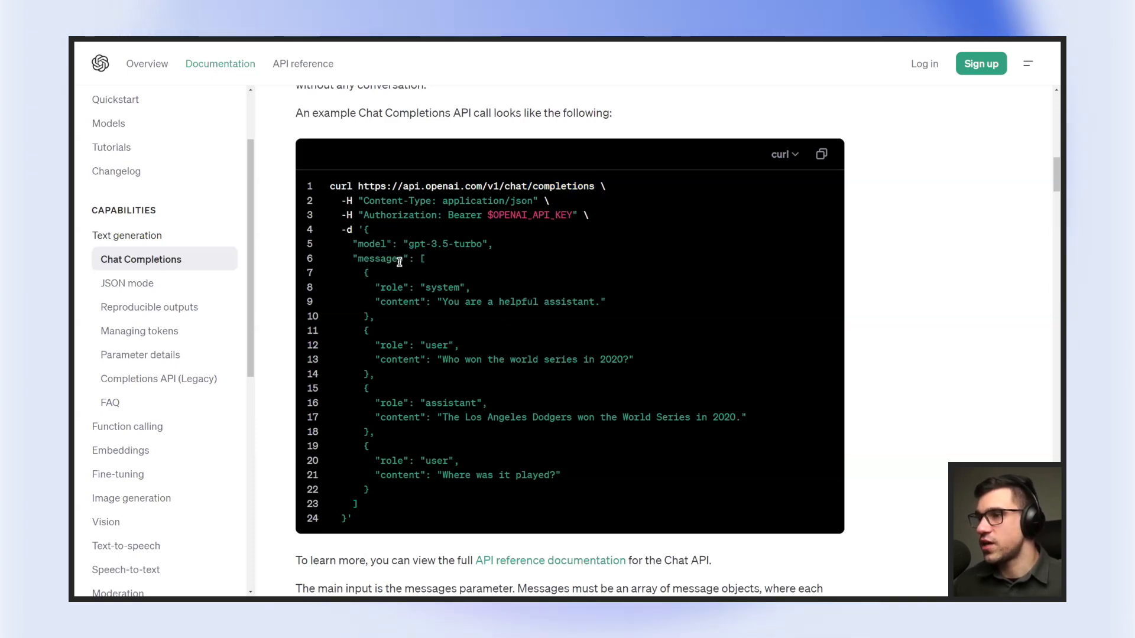
drag(380, 287, 600, 302)
click(374, 285)
drag(381, 338, 620, 360)
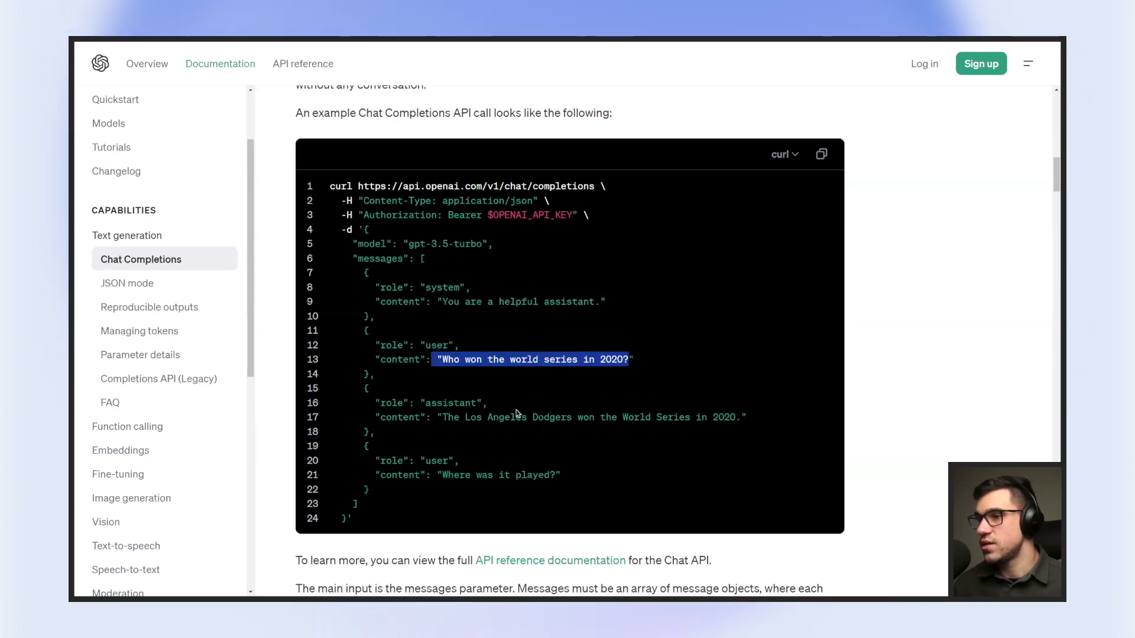
click(406, 413)
drag(378, 403, 470, 403)
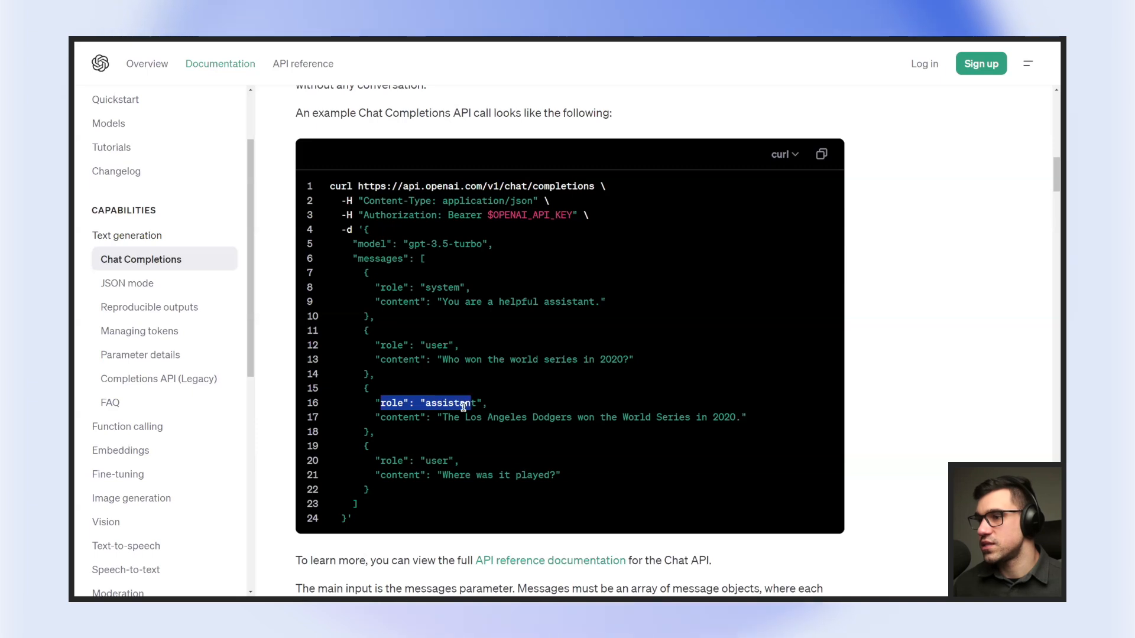
drag(398, 417, 603, 412)
drag(714, 417, 741, 417)
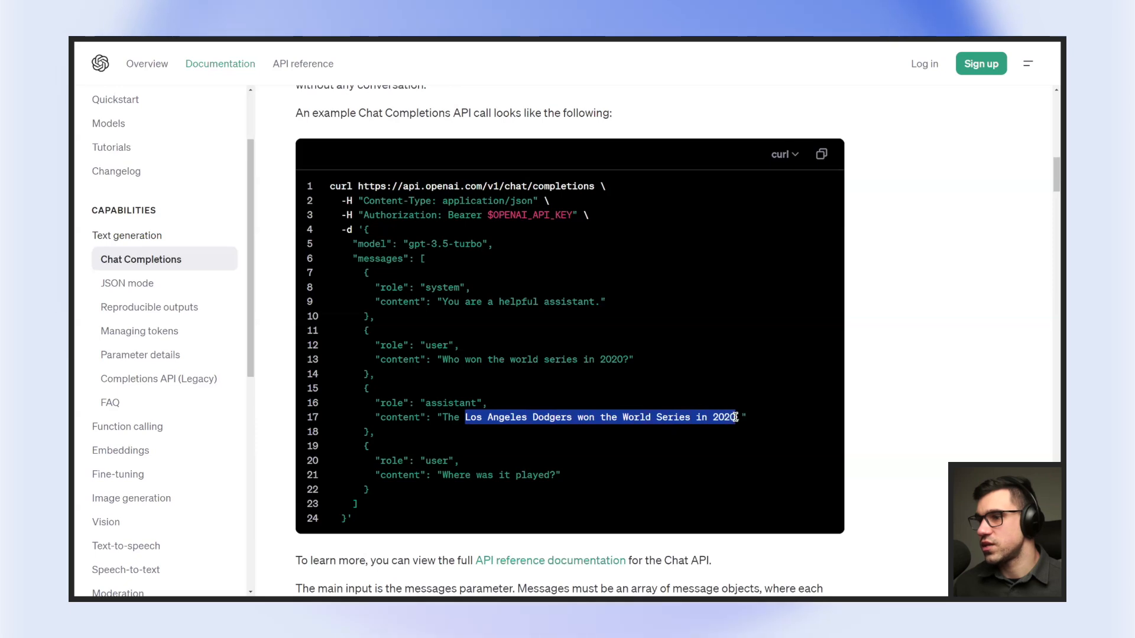
Read the follow-up user question, then compare the system instruction with the first user question in the example.
click(433, 476)
scroll(465, 465, down, 1)
drag(420, 413, 561, 427)
click(570, 421)
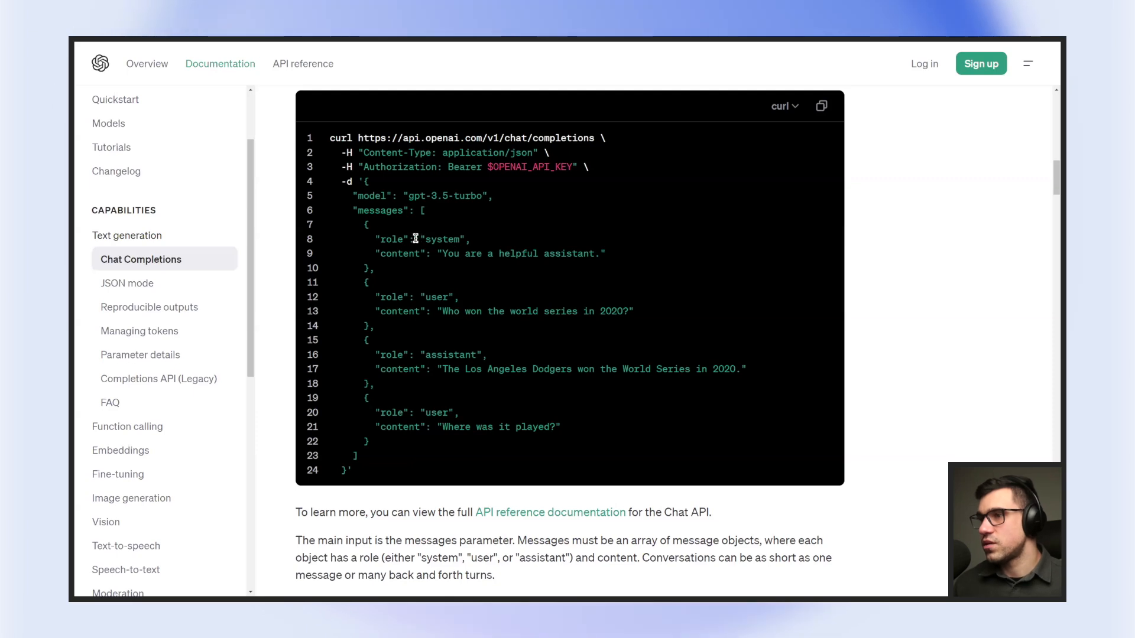
click(449, 254)
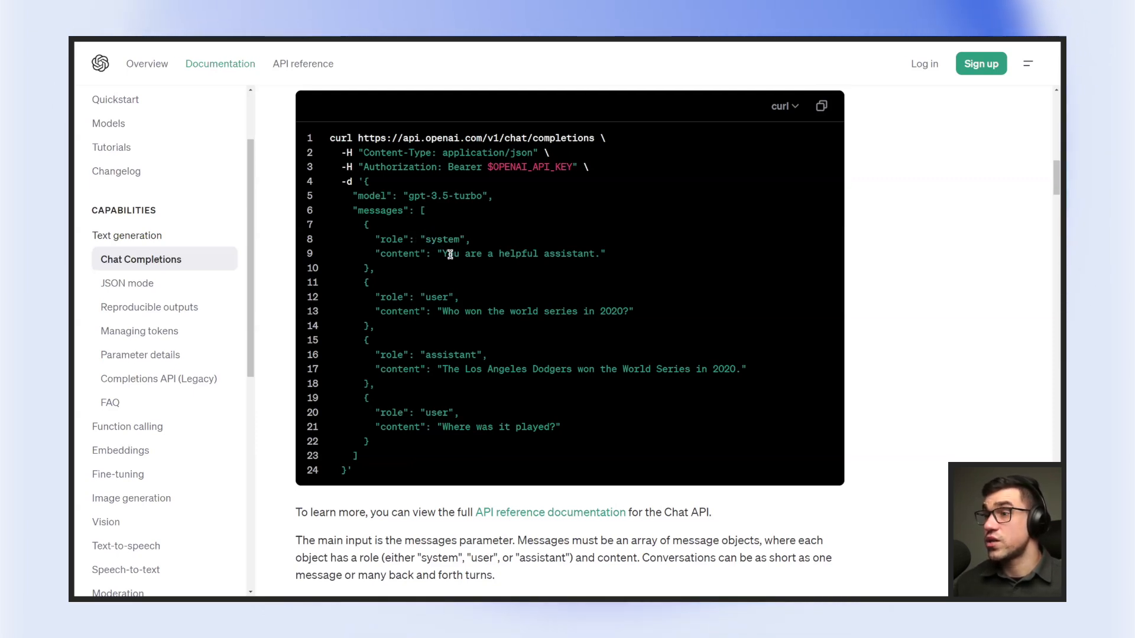
click(599, 256)
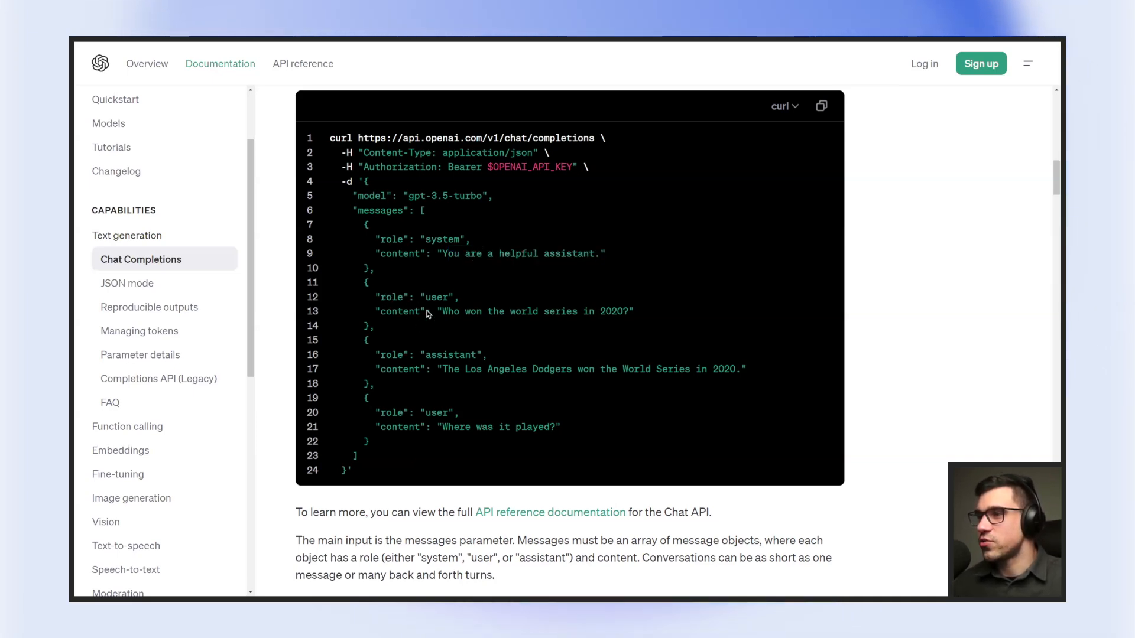
drag(443, 313, 609, 321)
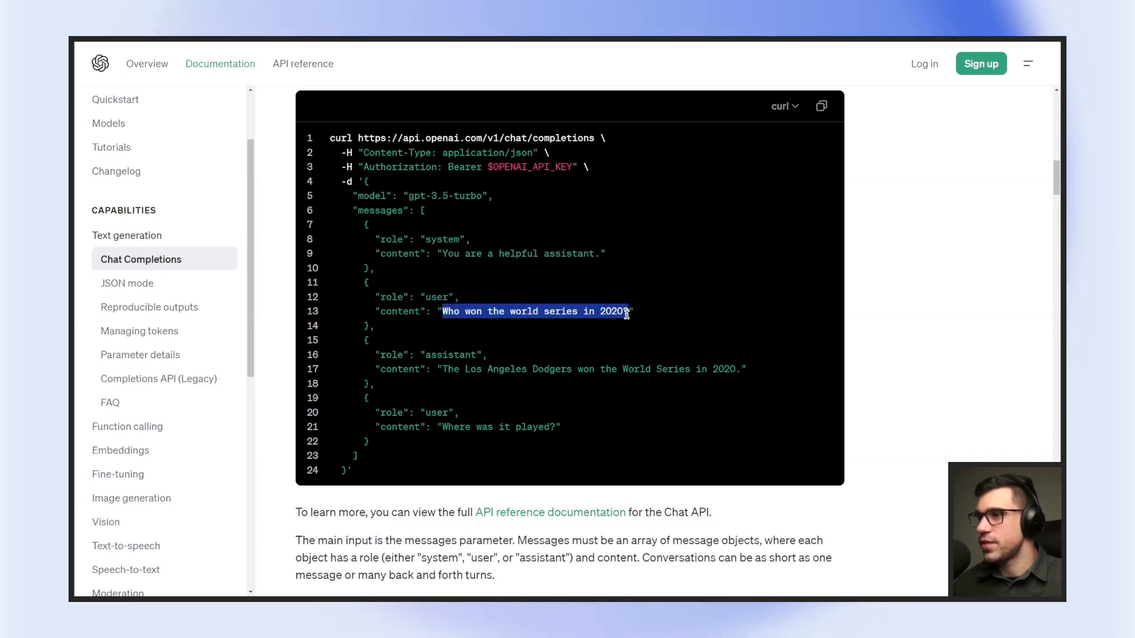
click(632, 304)
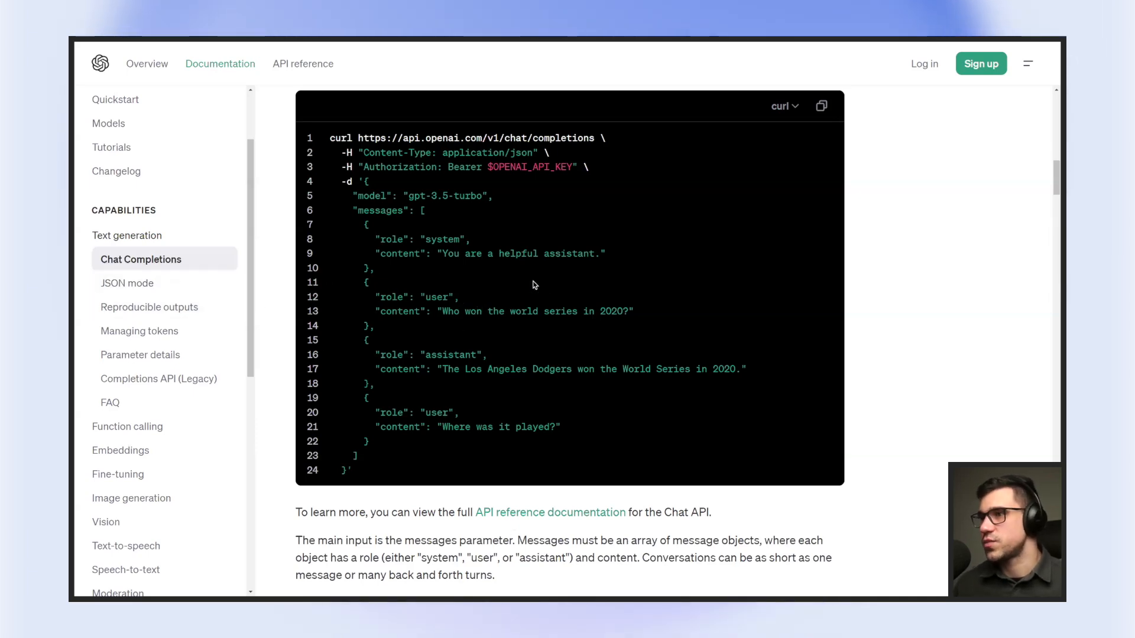
Return to Wized and close the Base URL function editor and the OpenAI app settings.
scroll(534, 286, up, 1)
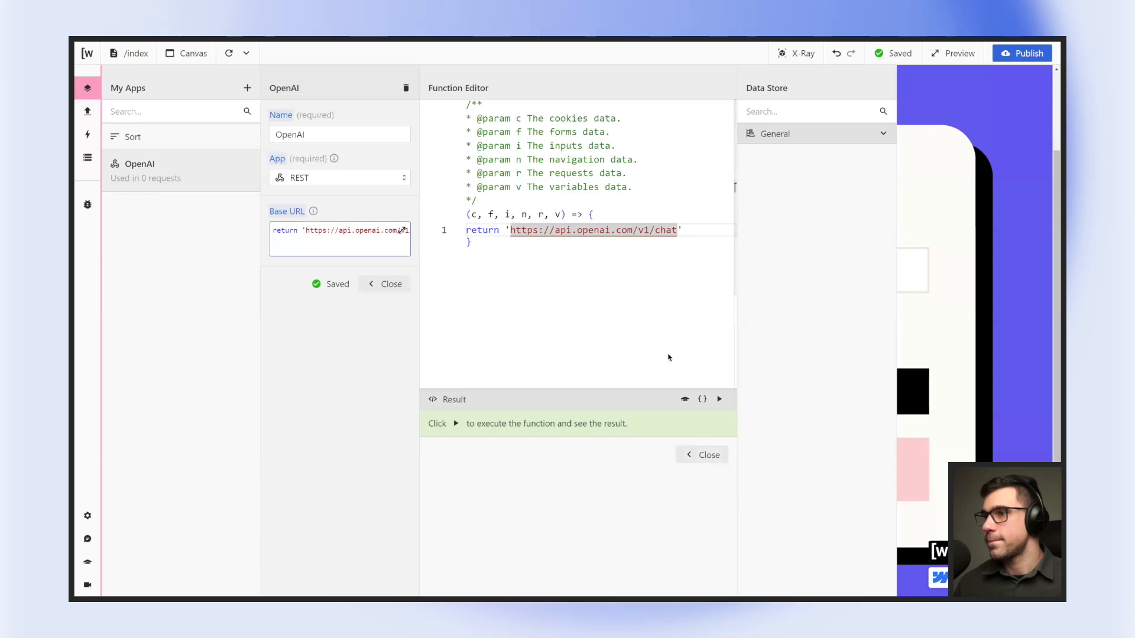
click(702, 454)
click(386, 283)
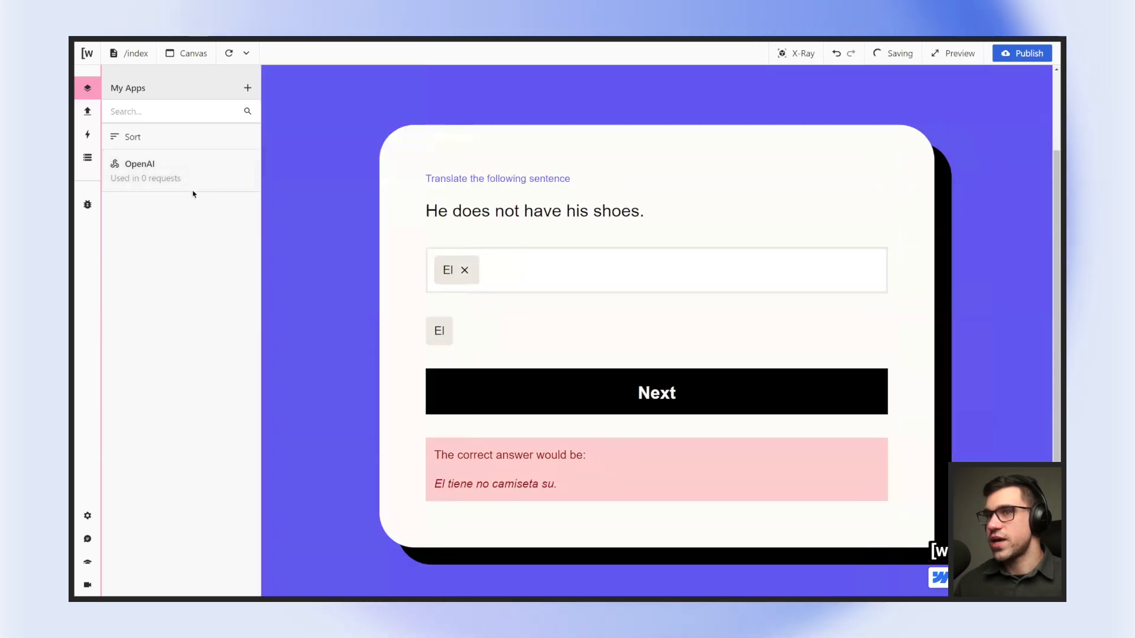
Create a new request named create_sentences and assign it to the OpenAI app.
click(87, 111)
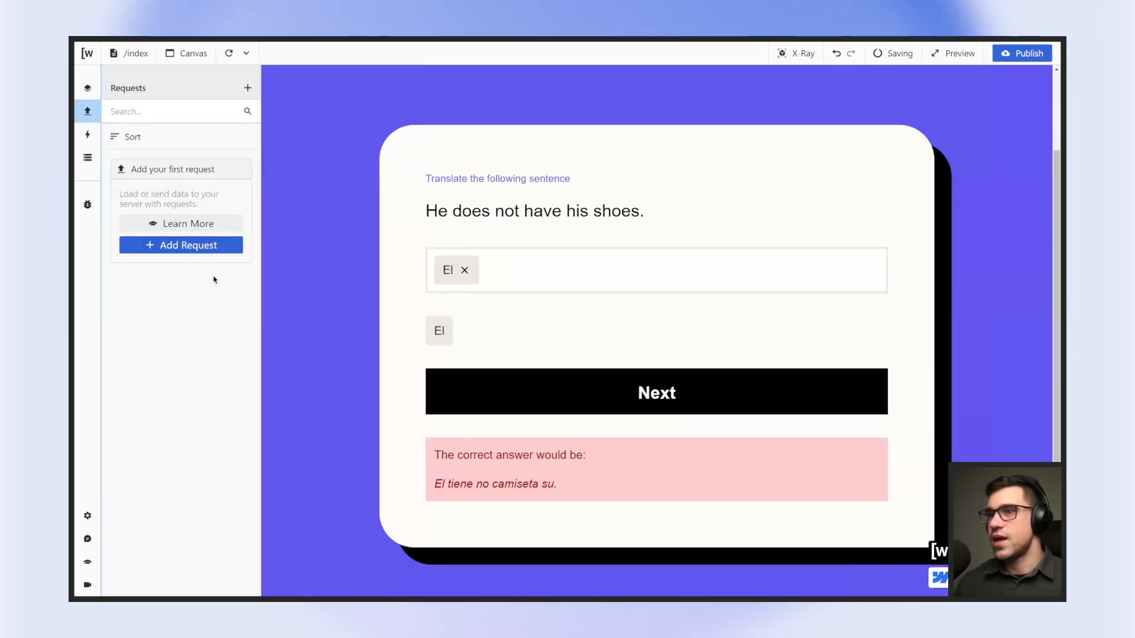
click(170, 245)
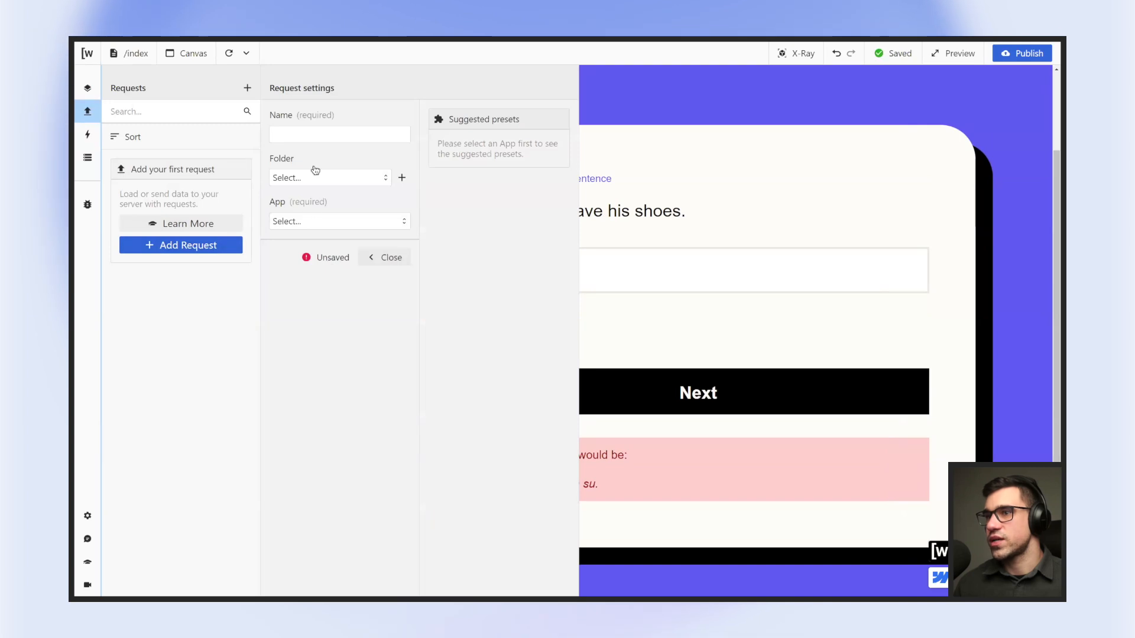
click(330, 134)
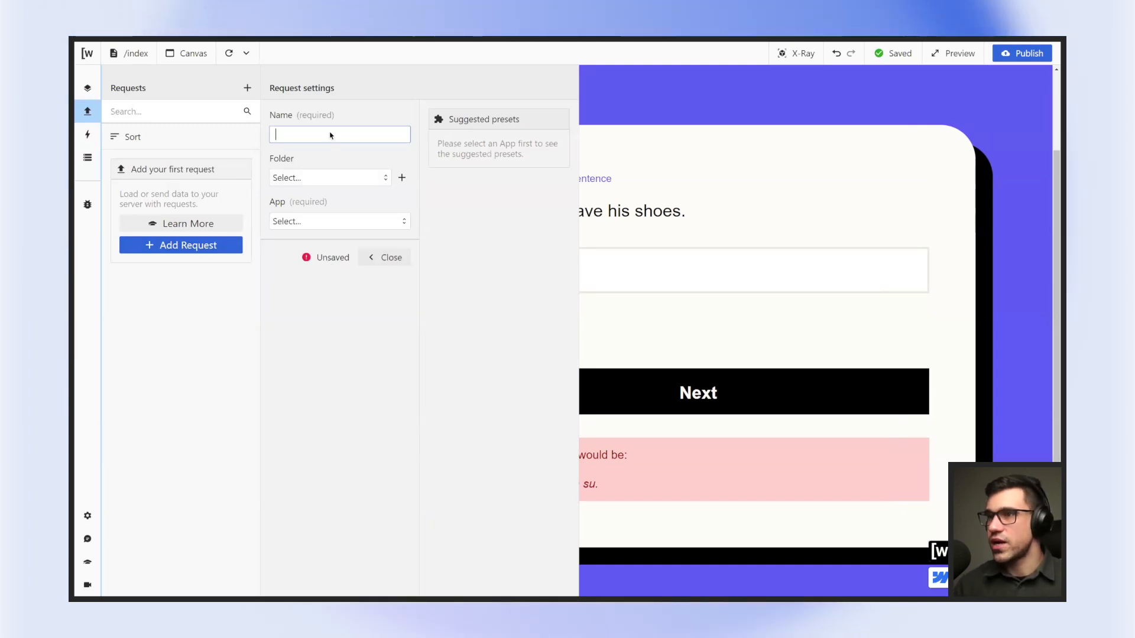
text(create_user)
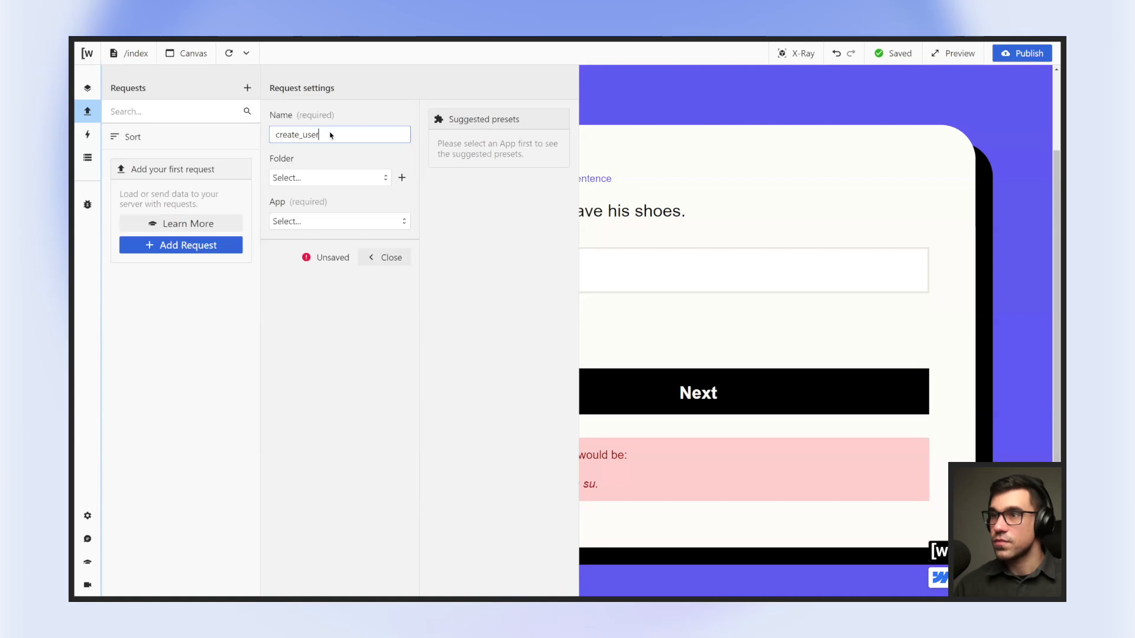
key(BackSpace)
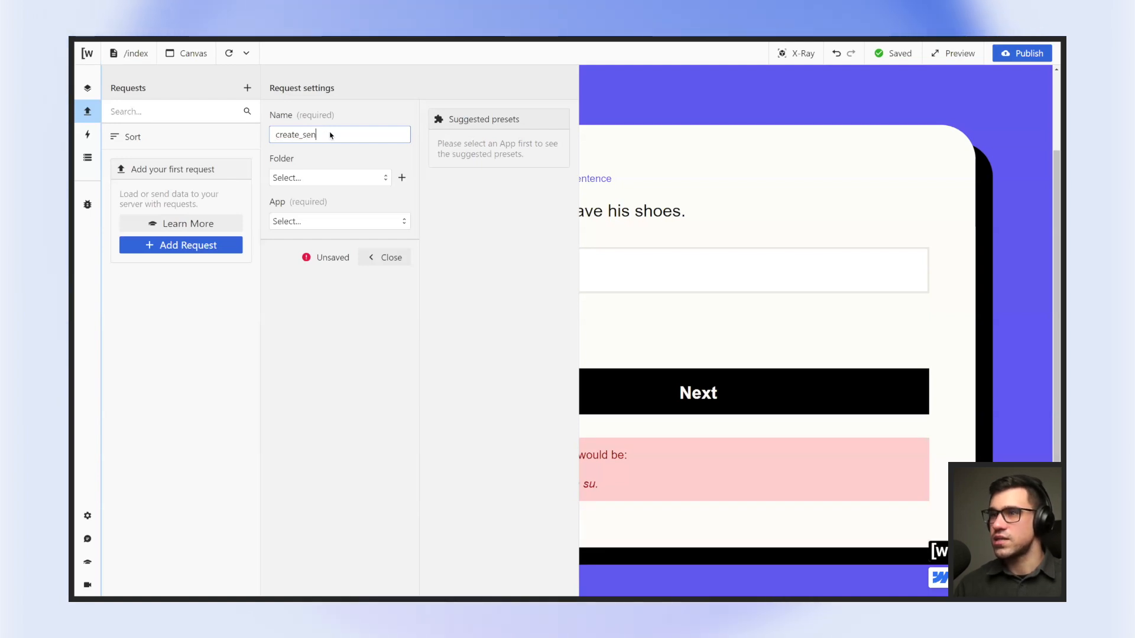
text(ten)
text(ce)
text(s)
click(313, 222)
click(304, 239)
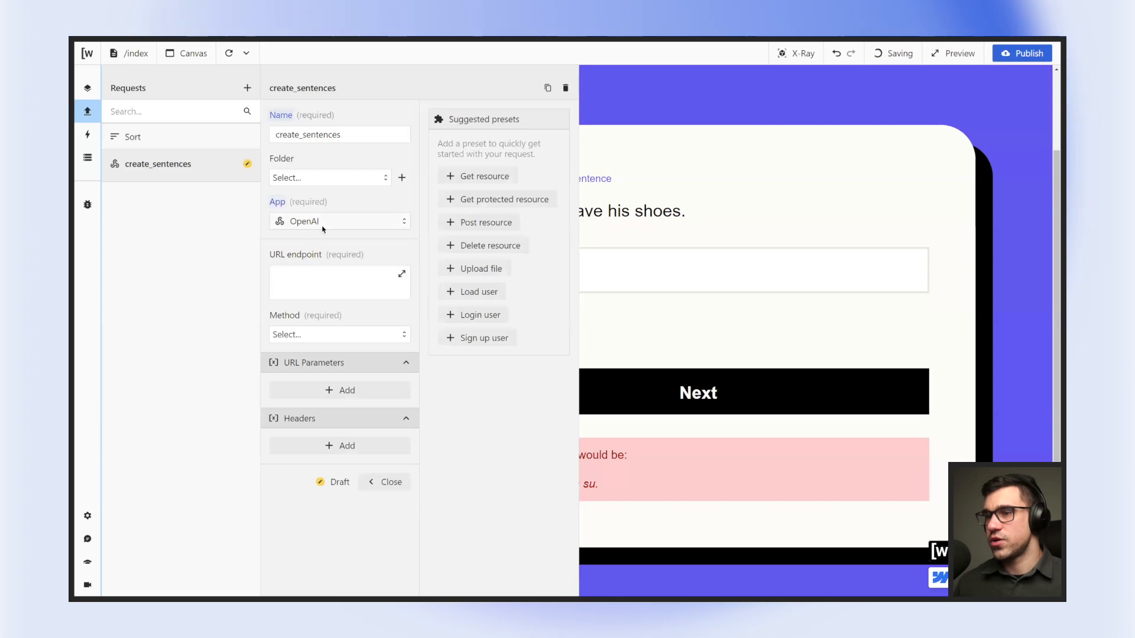
Write the request's URL endpoint function so that it returns '/completions'.
click(391, 289)
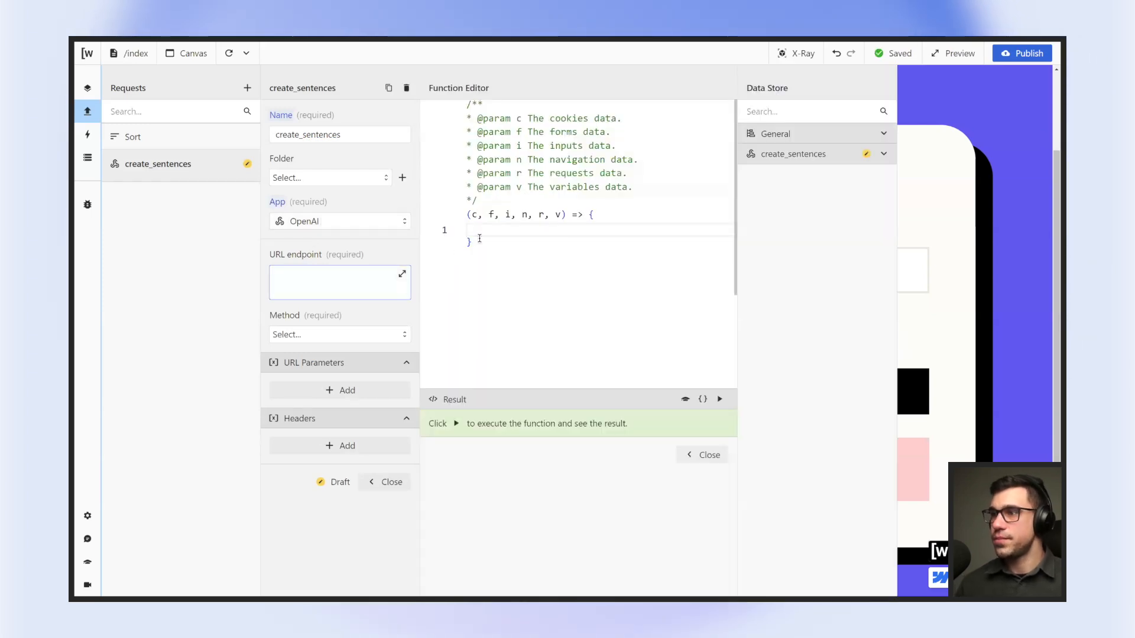
text(r)
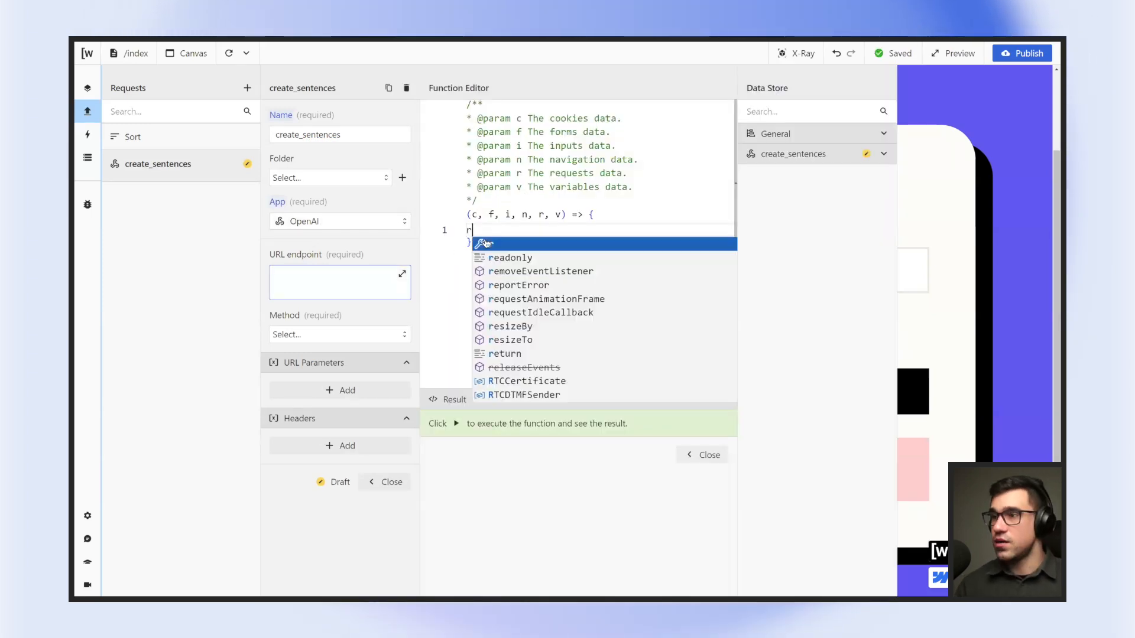
text(eturn)
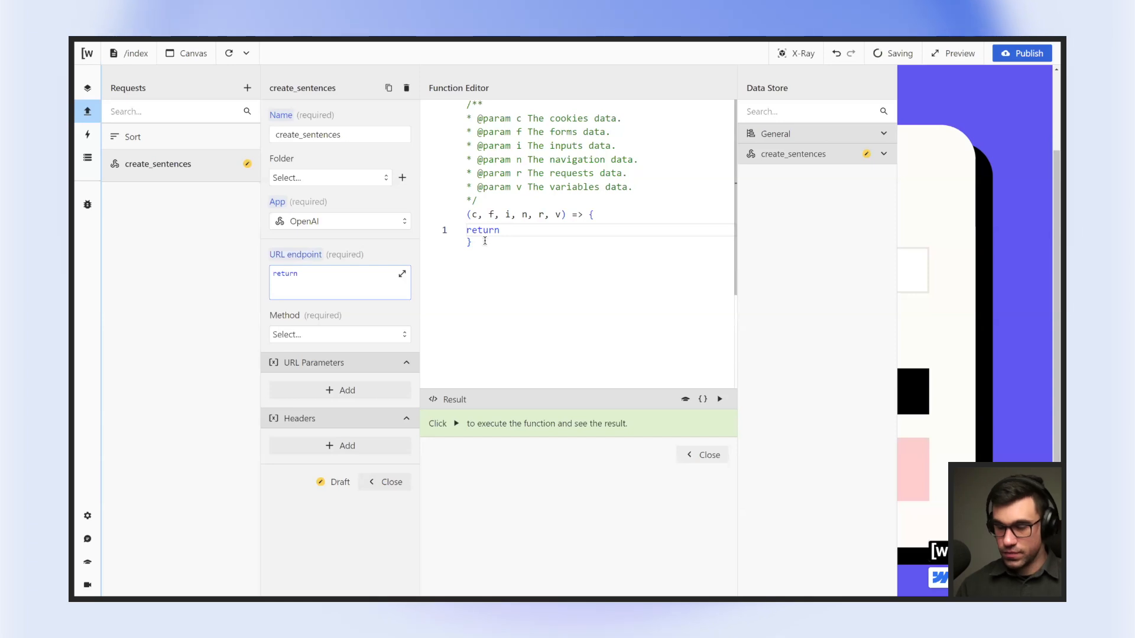
text( '')
key(Left)
text(/completions)
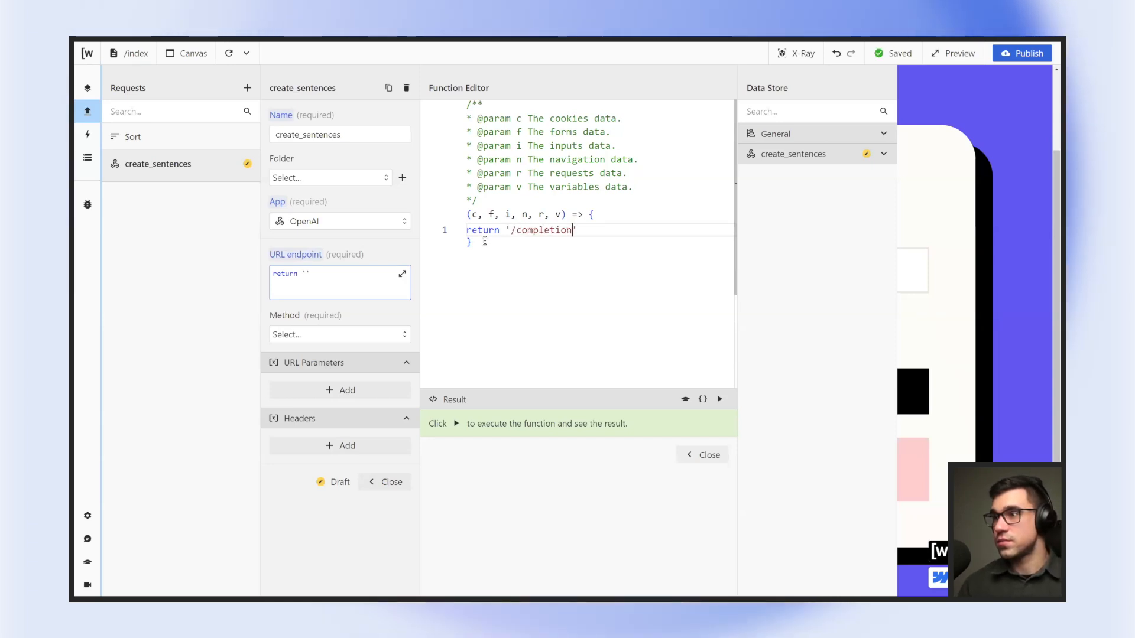
Set the request's method to POST and close the function editor.
click(387, 335)
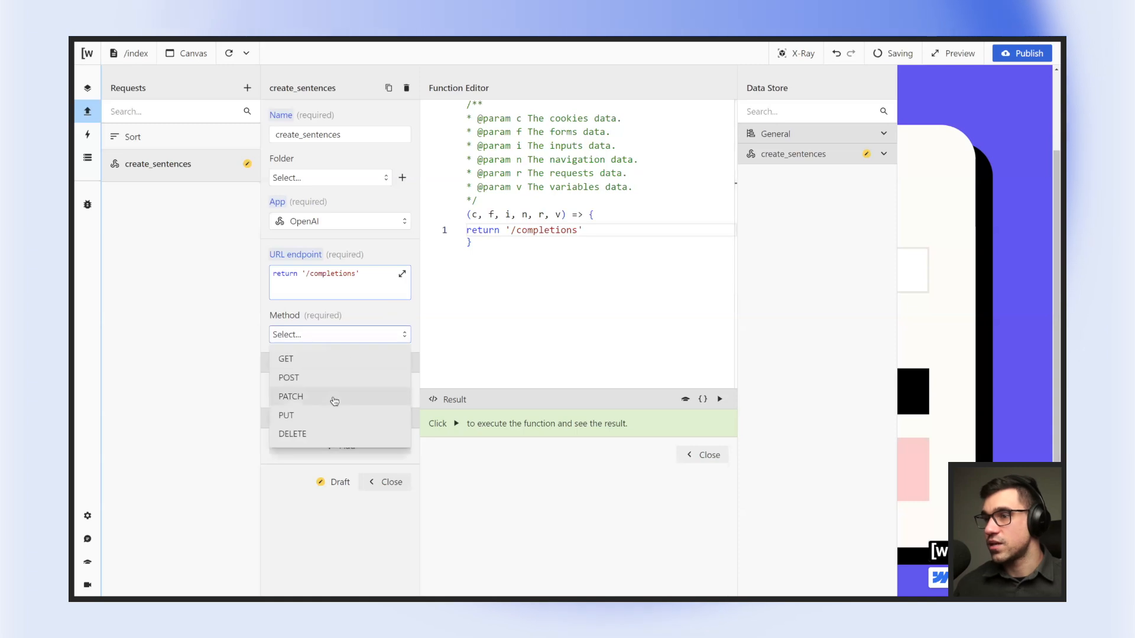
click(329, 378)
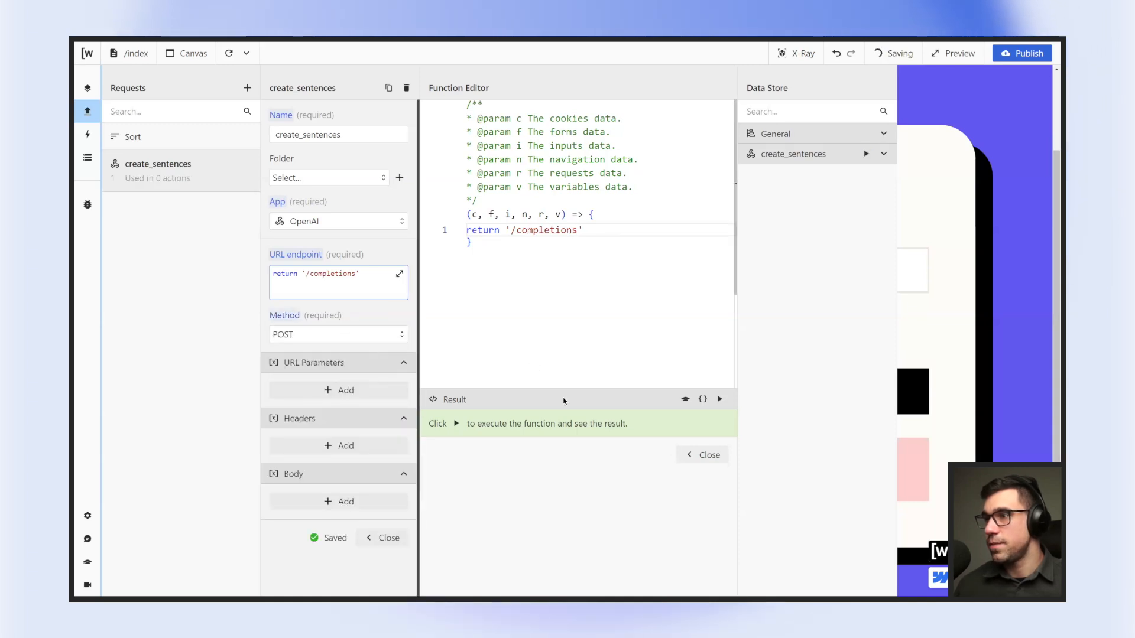
click(688, 456)
Add a header to the create_sentences request with the key Authorization.
scroll(352, 330, down, 1)
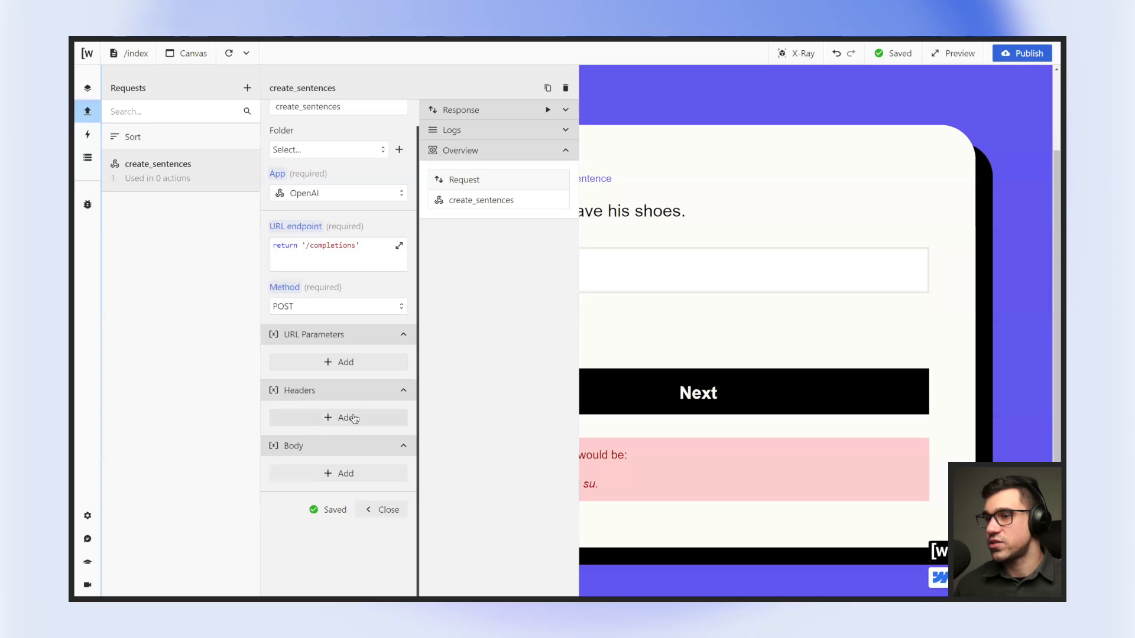
click(354, 419)
scroll(342, 430, down, 2)
click(340, 321)
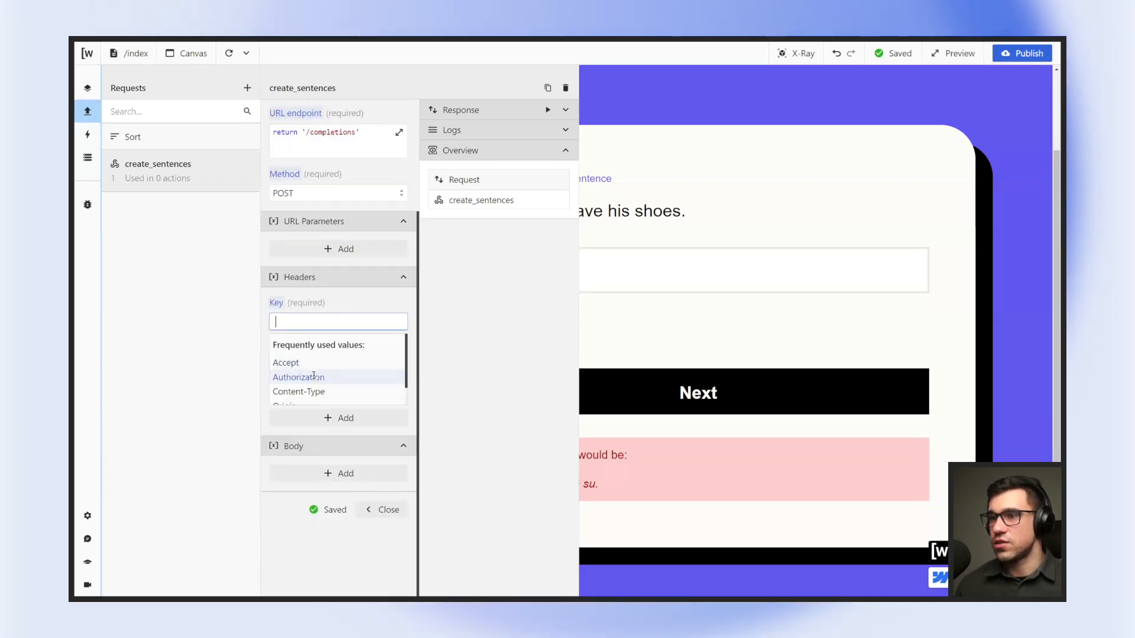
click(348, 377)
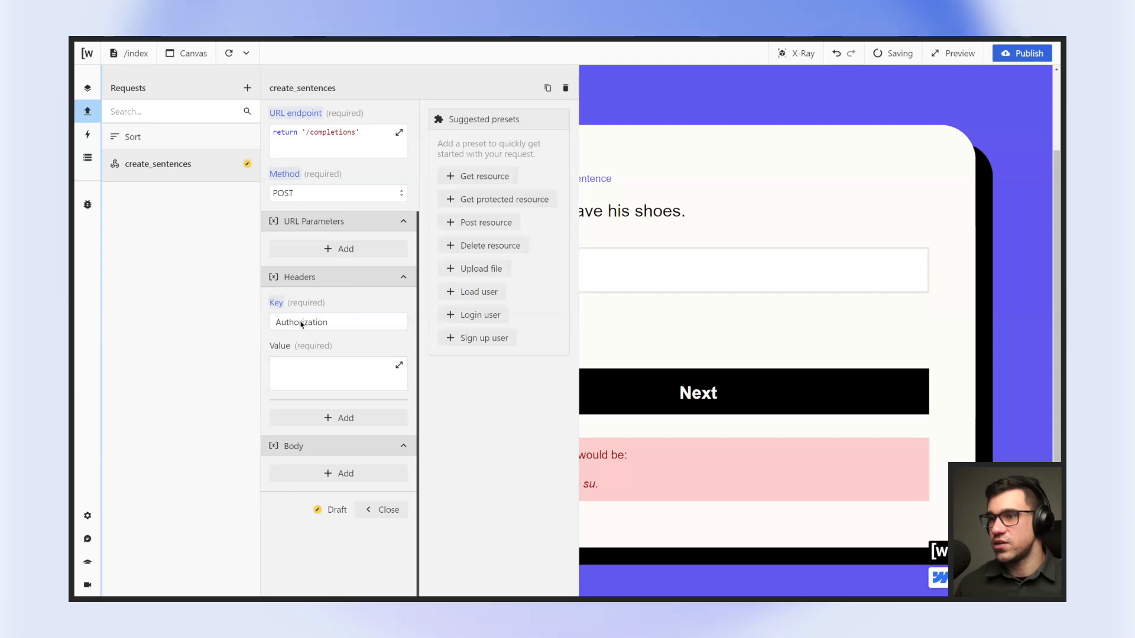
drag(299, 322, 359, 326)
click(365, 308)
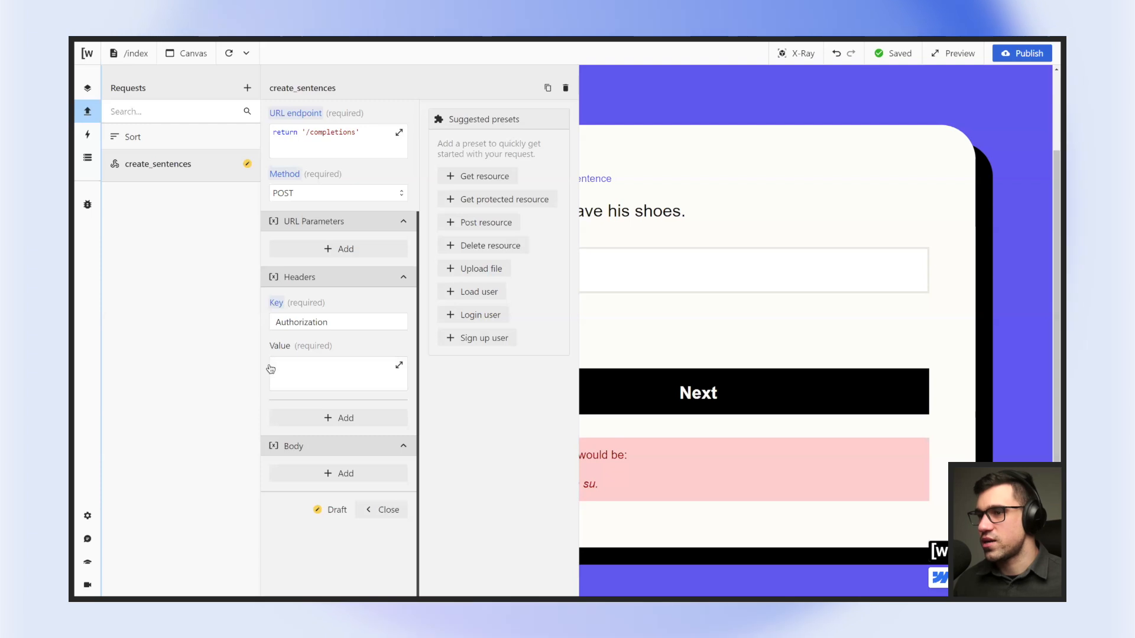
click(366, 362)
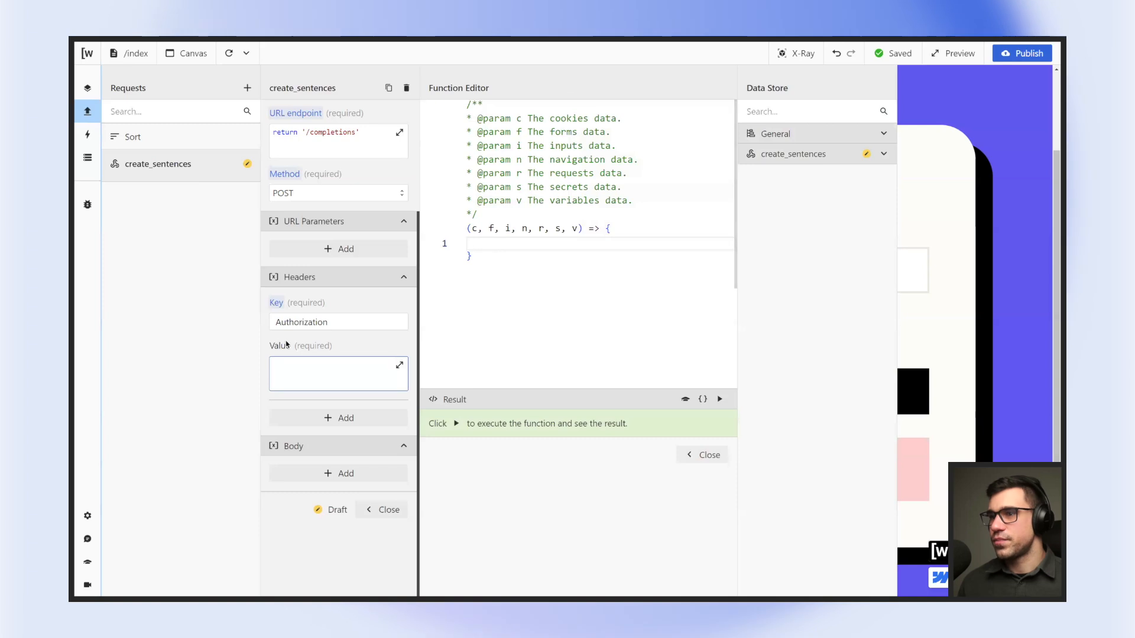
click(703, 455)
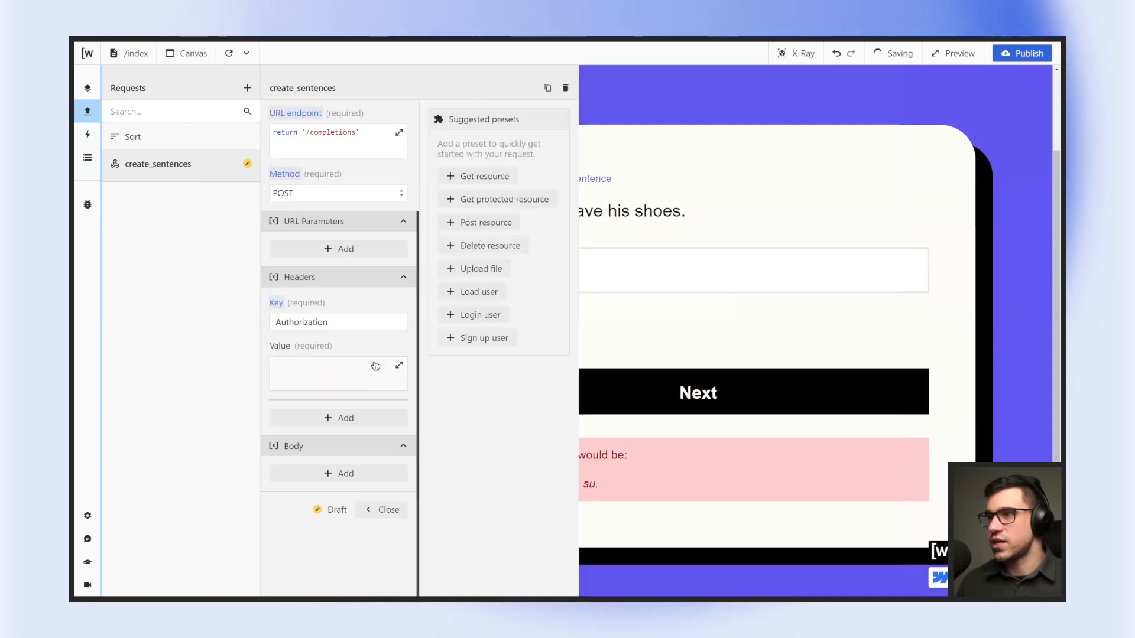
Copy the secret API key from the OpenAI page and paste it in Wized as the Authorization header's returned string.
click(666, 316)
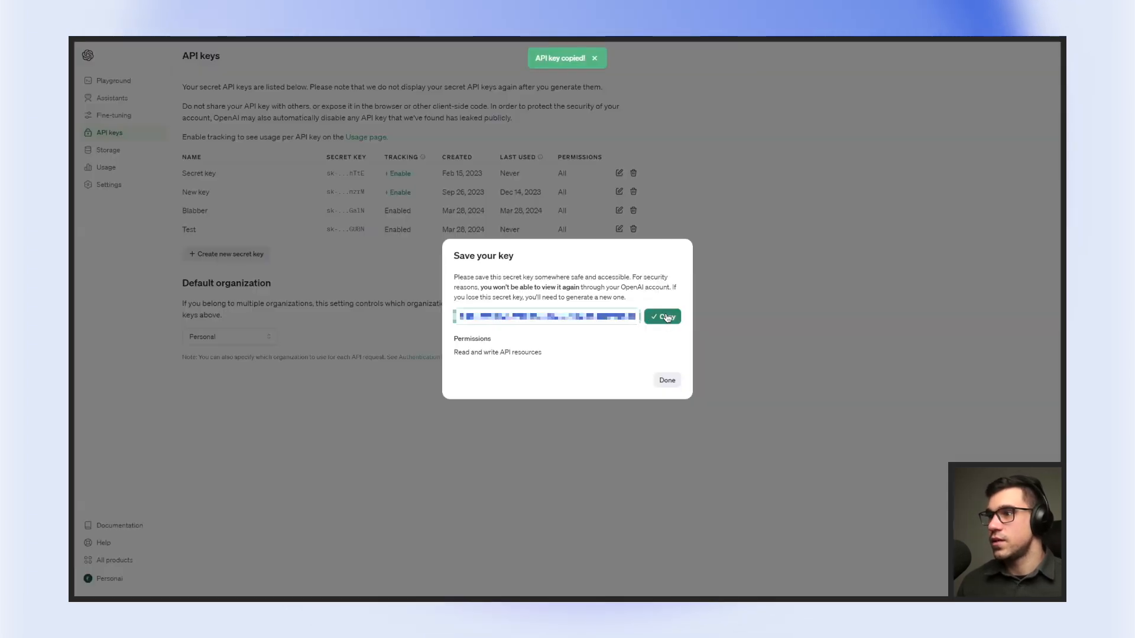
click(665, 380)
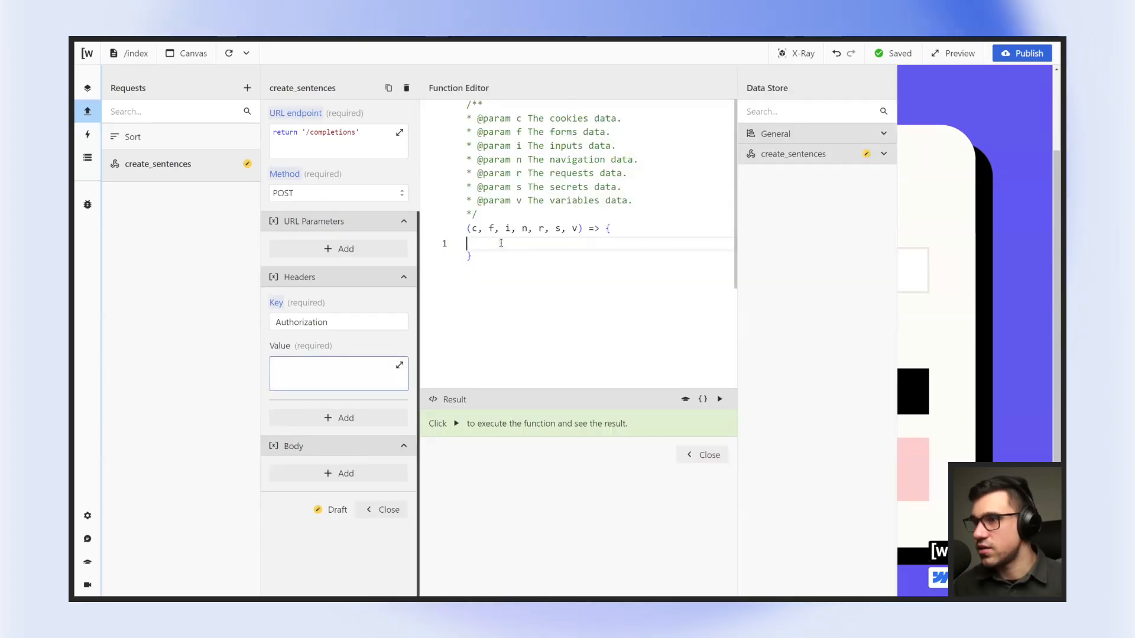
text(return)
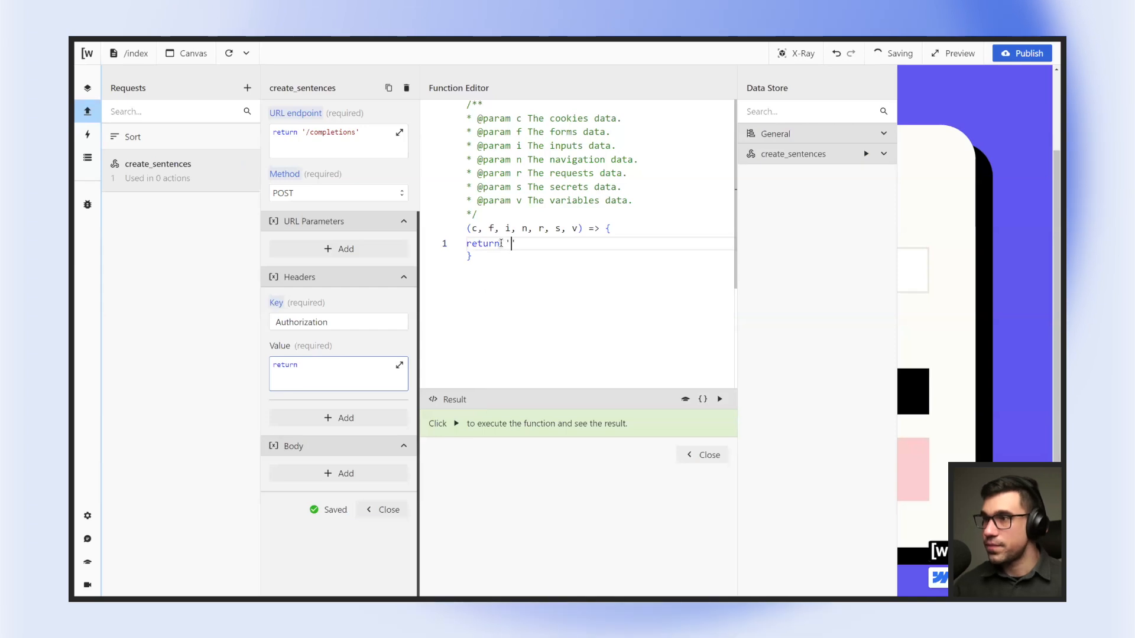
key(ctrl+v)
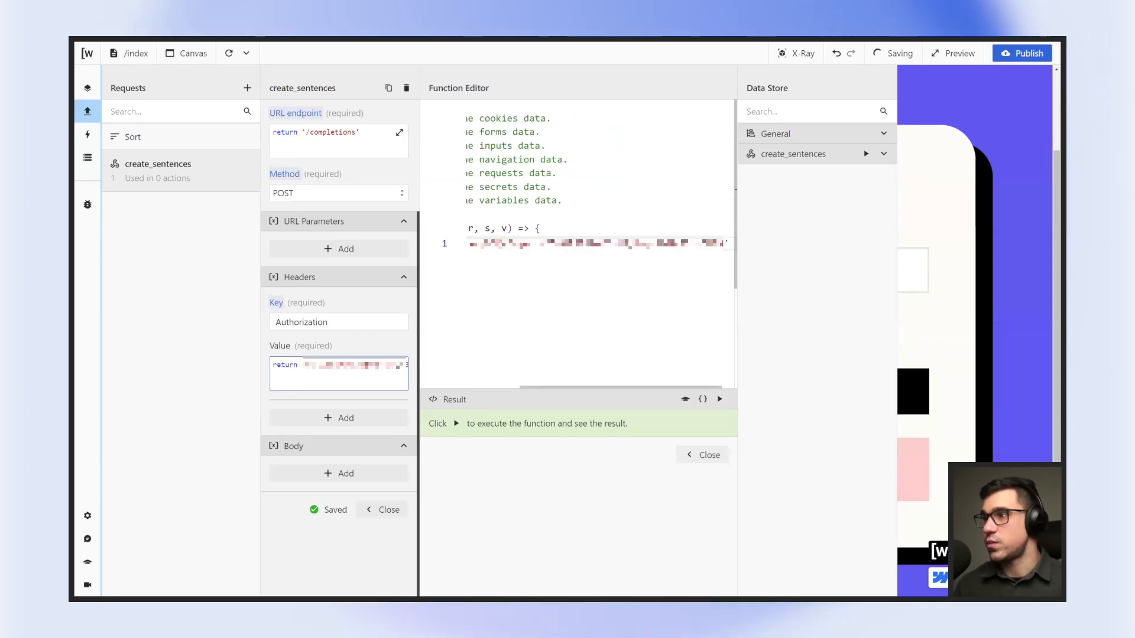
scroll(576, 264, left, 2)
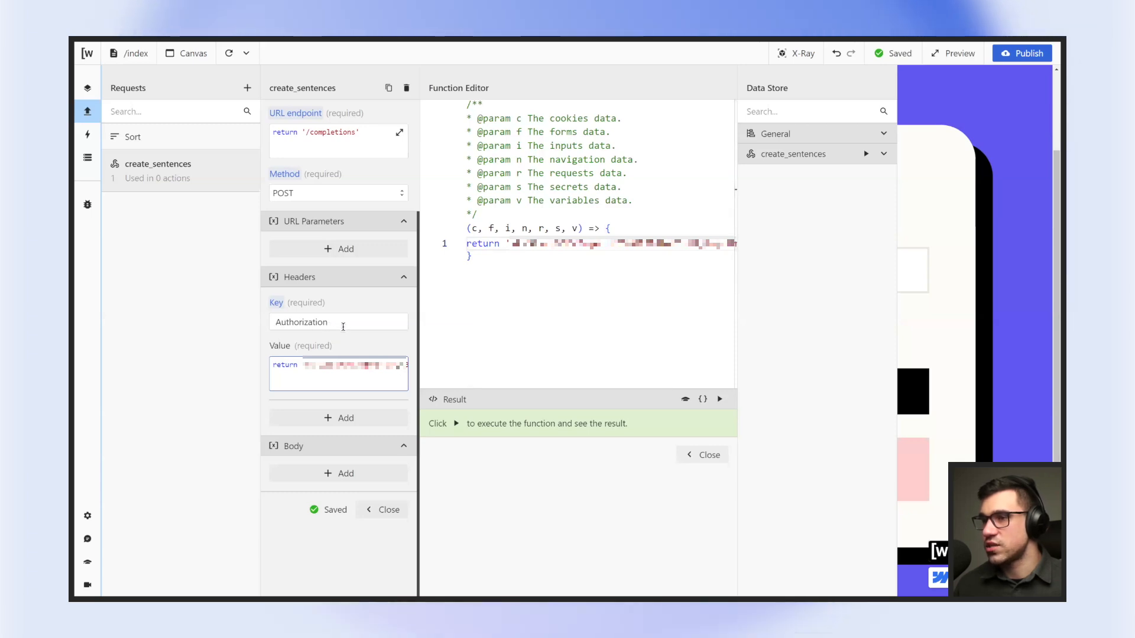
Prefix the API key in the Authorization value with "Bearer ", check the whole string, and close the function editor.
shift+click(512, 243)
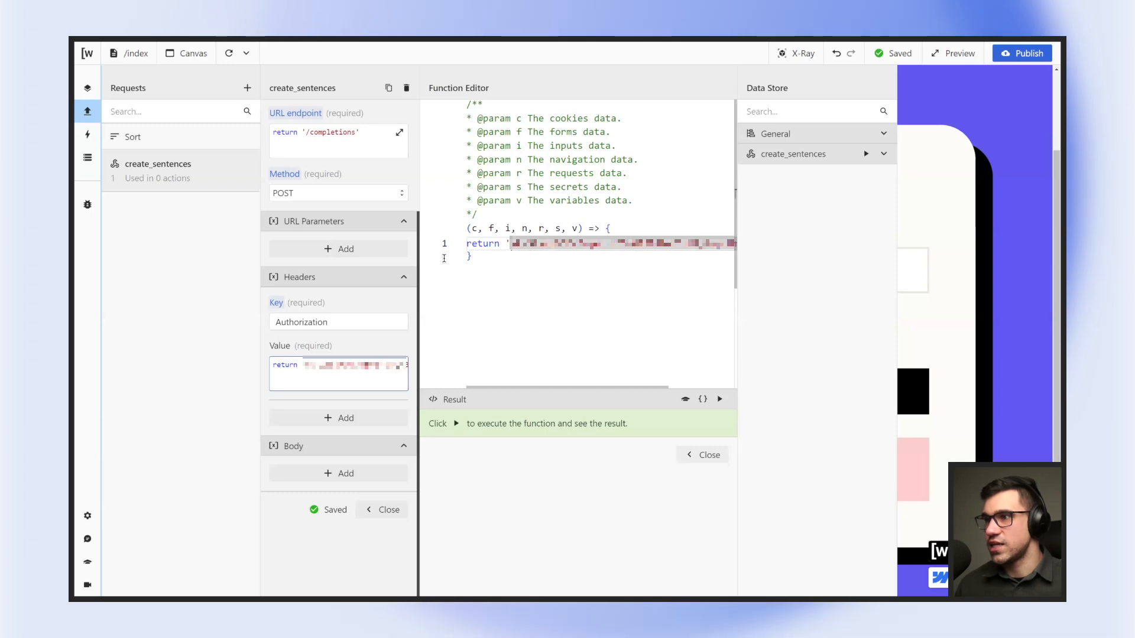
key(Left)
text(Bearer)
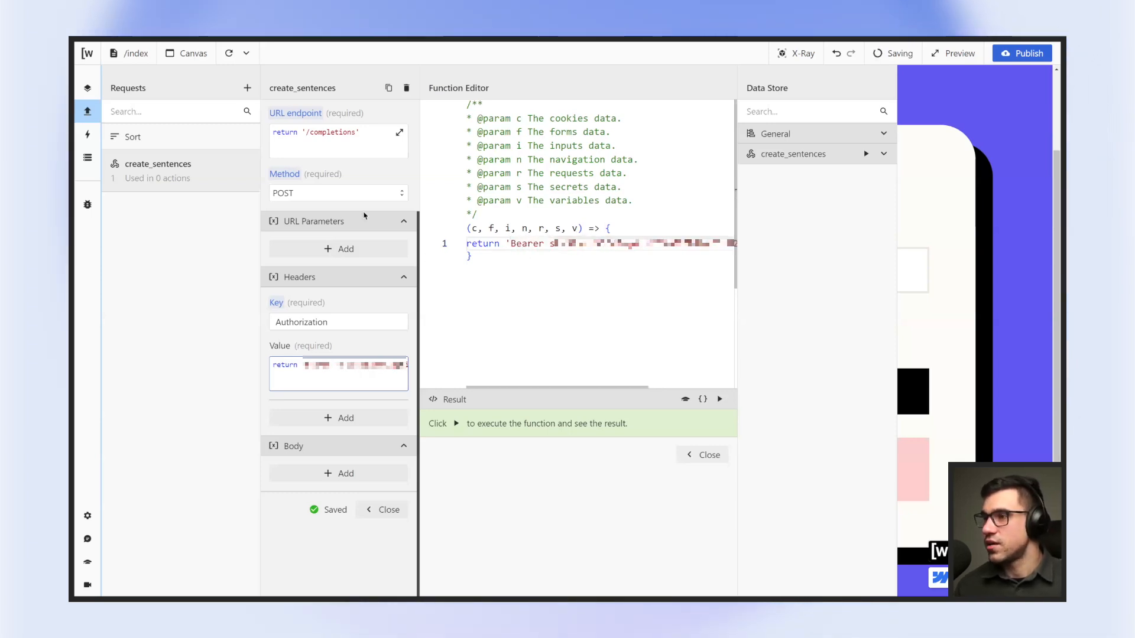
drag(548, 243, 719, 243)
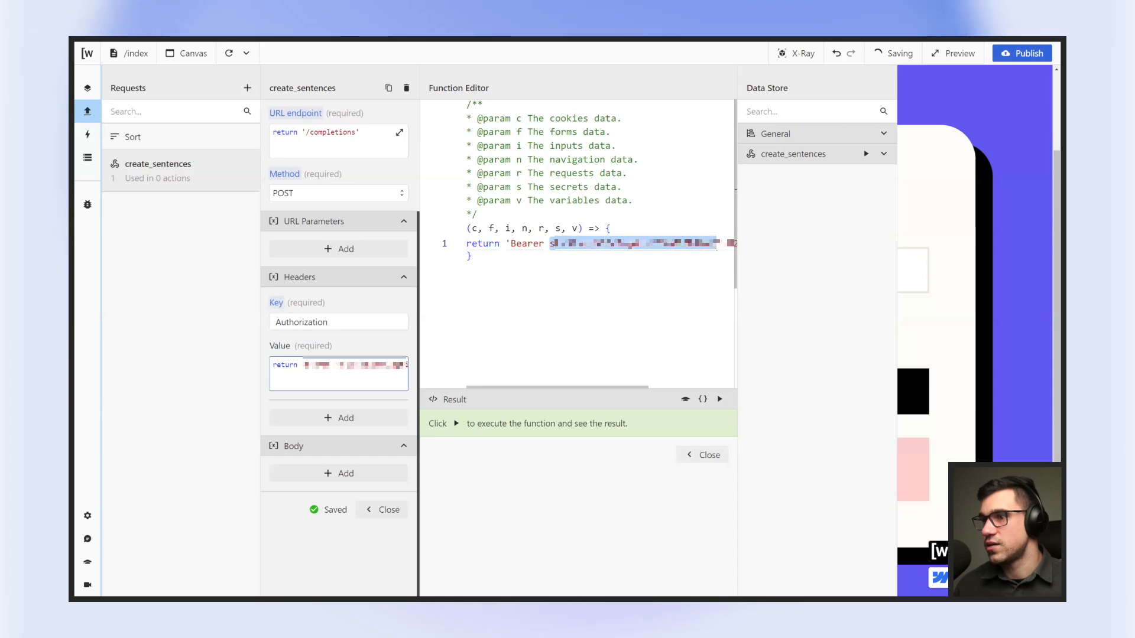
click(599, 288)
scroll(650, 252, right, 1)
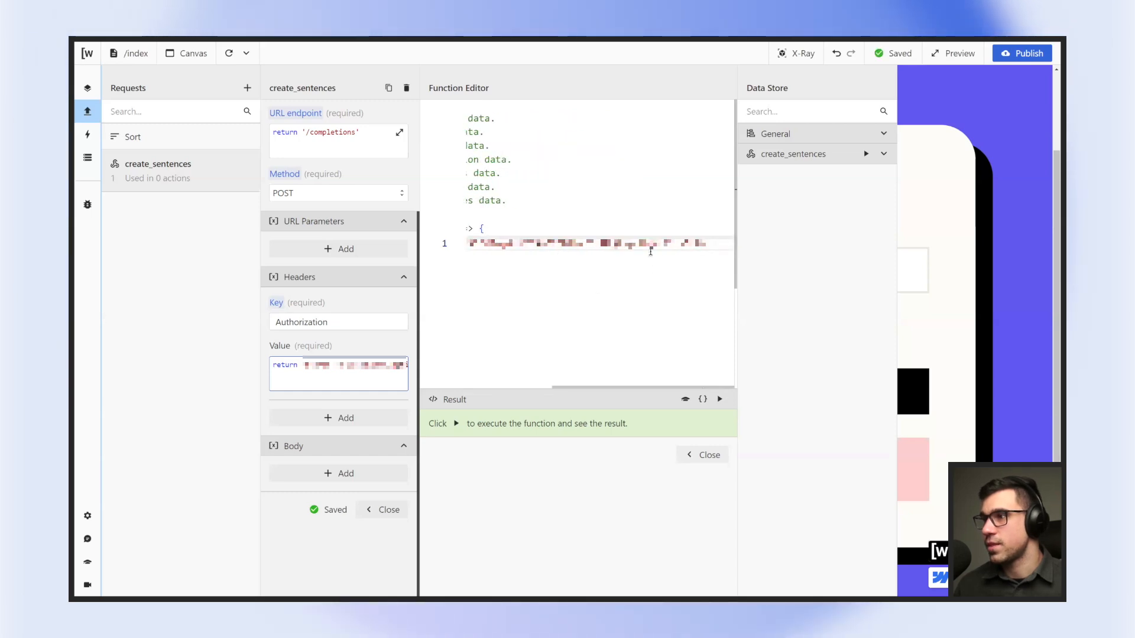
scroll(576, 236, left, 5)
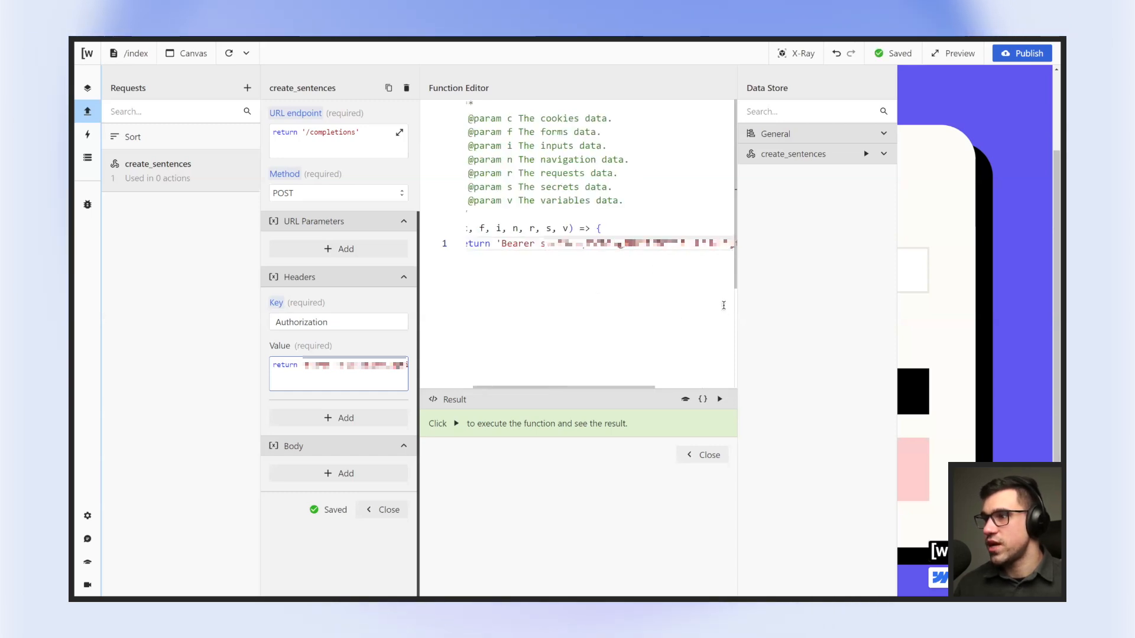
click(703, 455)
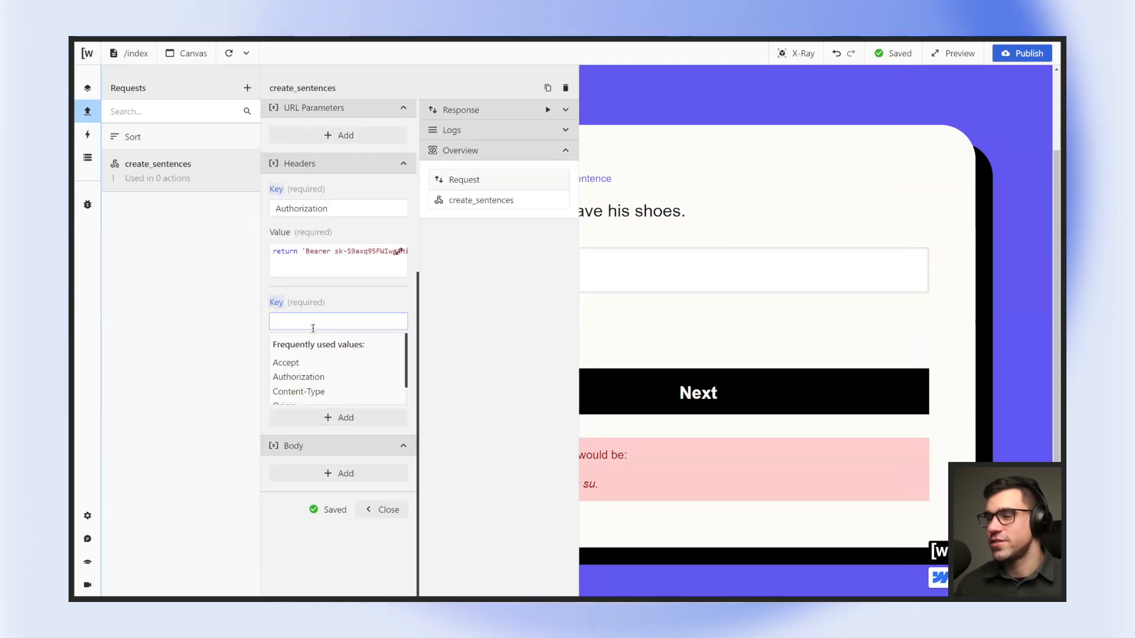
Add a second header with the key Content-Type and a value function returning 'application/json'.
click(308, 392)
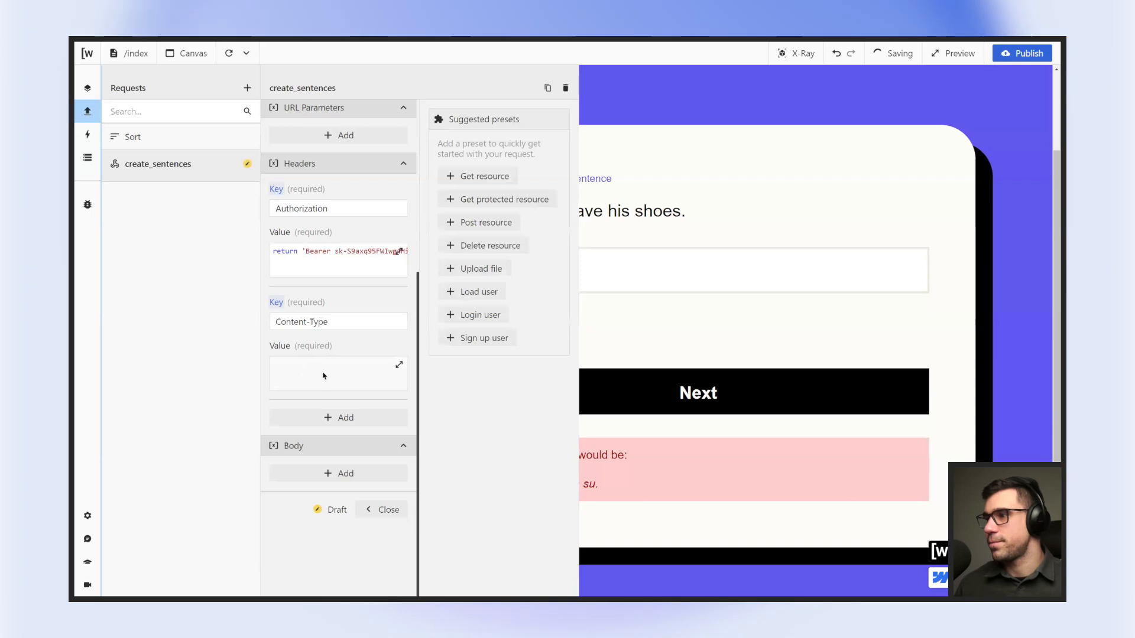
click(321, 375)
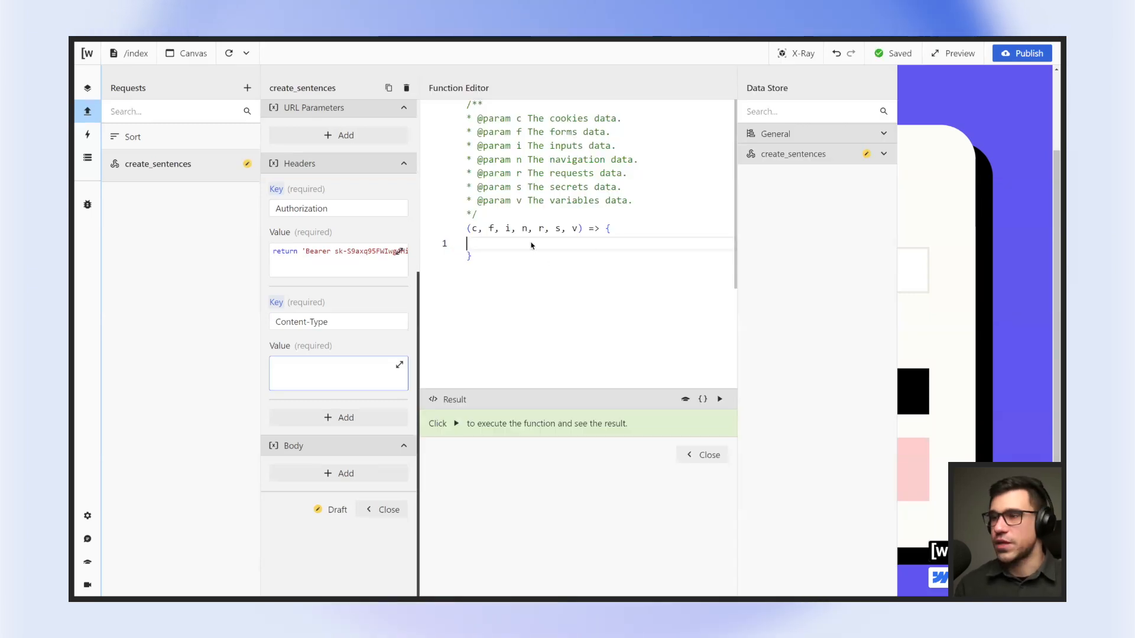
text(return )
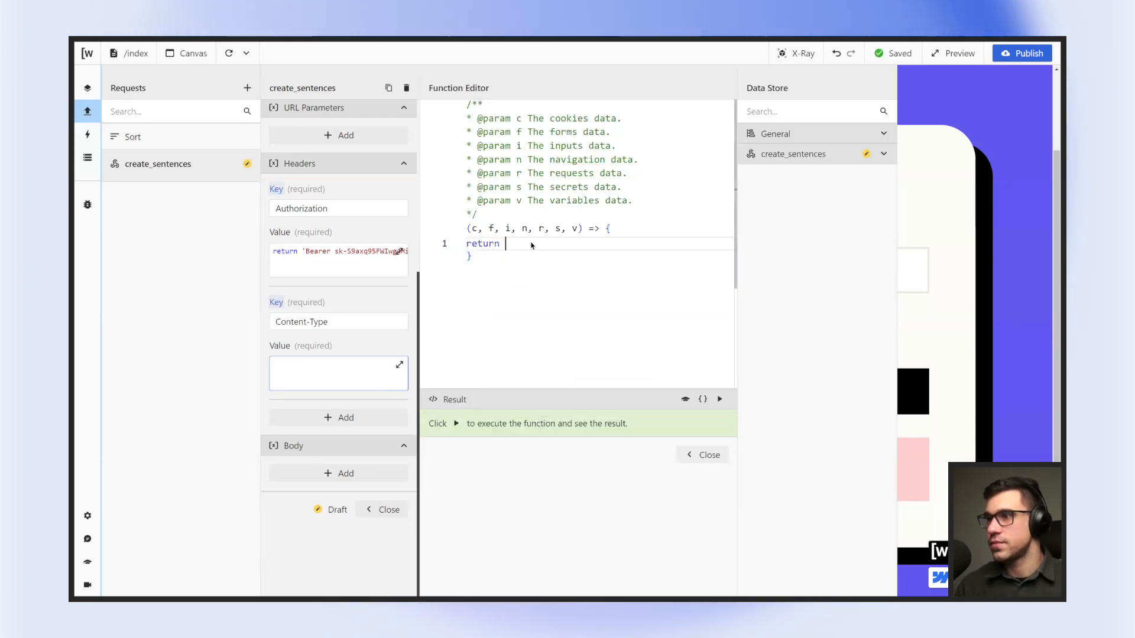
text(''applica)
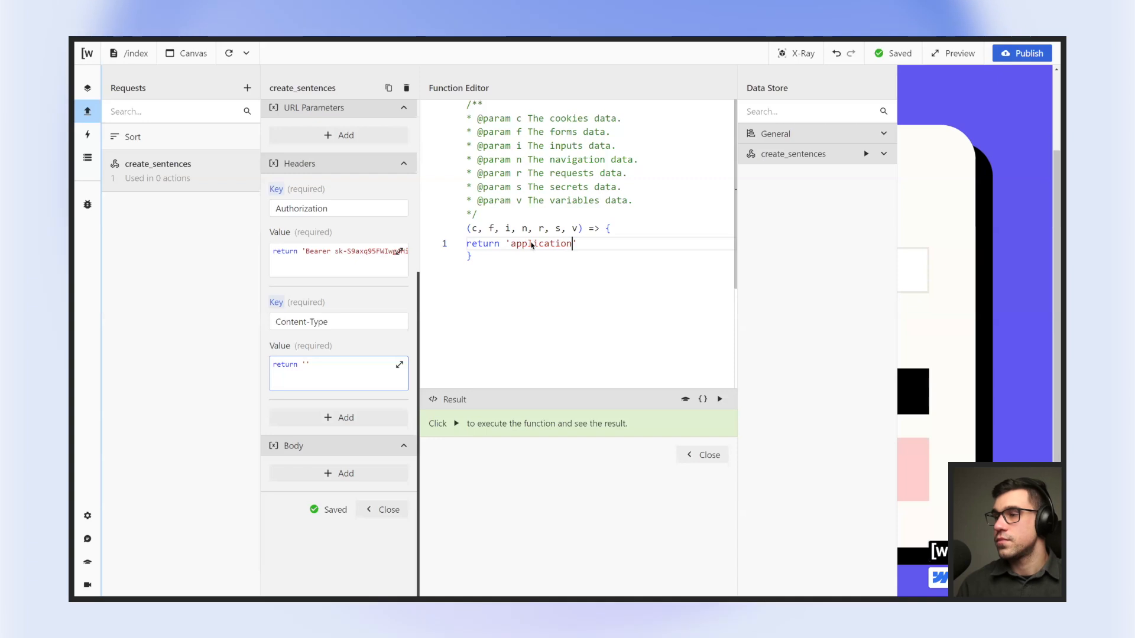
text(tion/json)
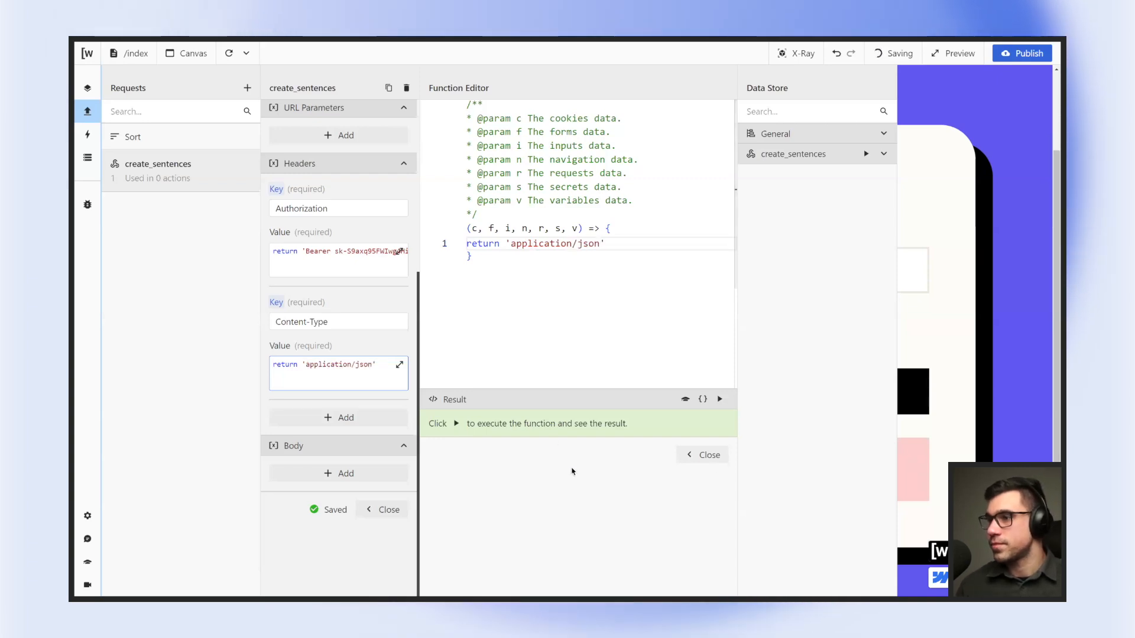
click(707, 455)
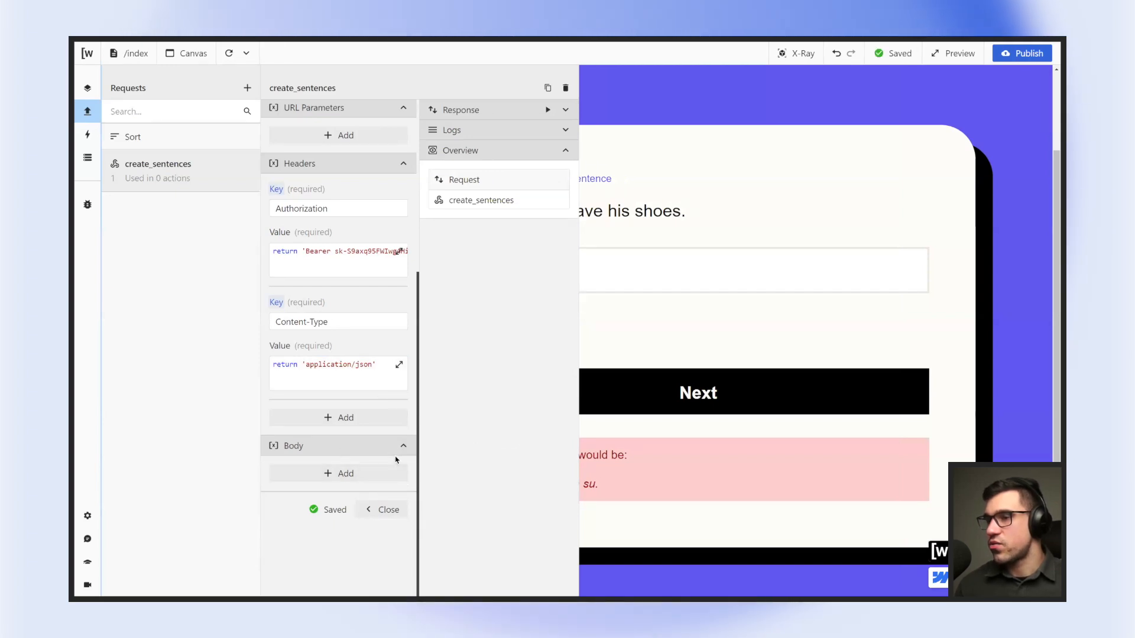
Add a body parameter to the create_sentences request and examine the model and response_format lines in the OpenAI docs' JSON mode example.
click(355, 473)
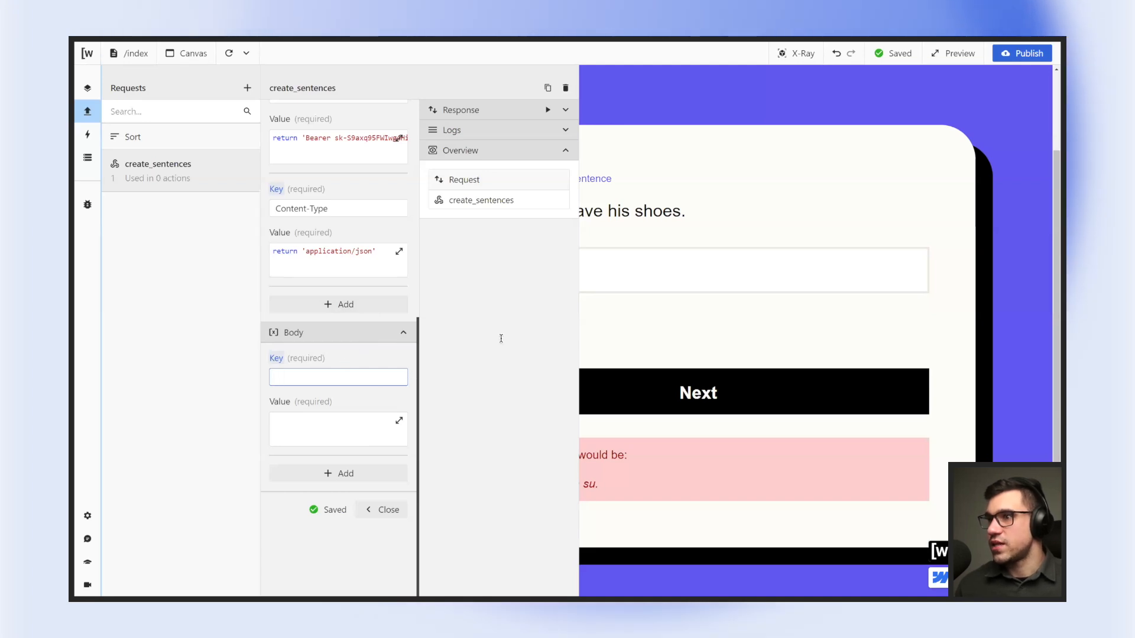
key(ctrl+Tab)
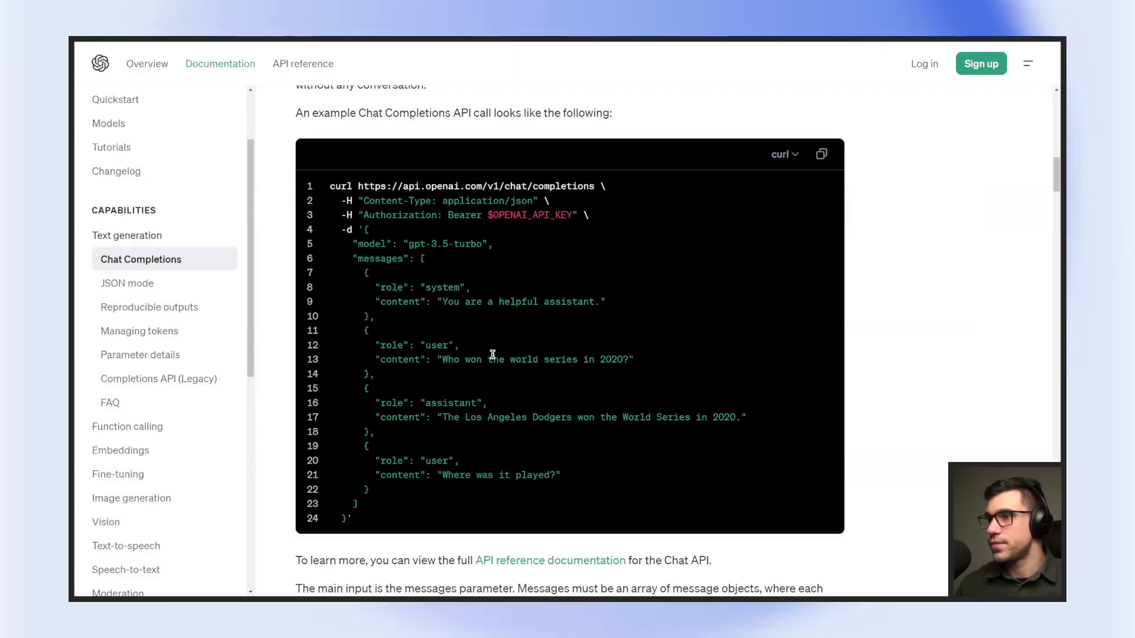
scroll(442, 236, down, 1)
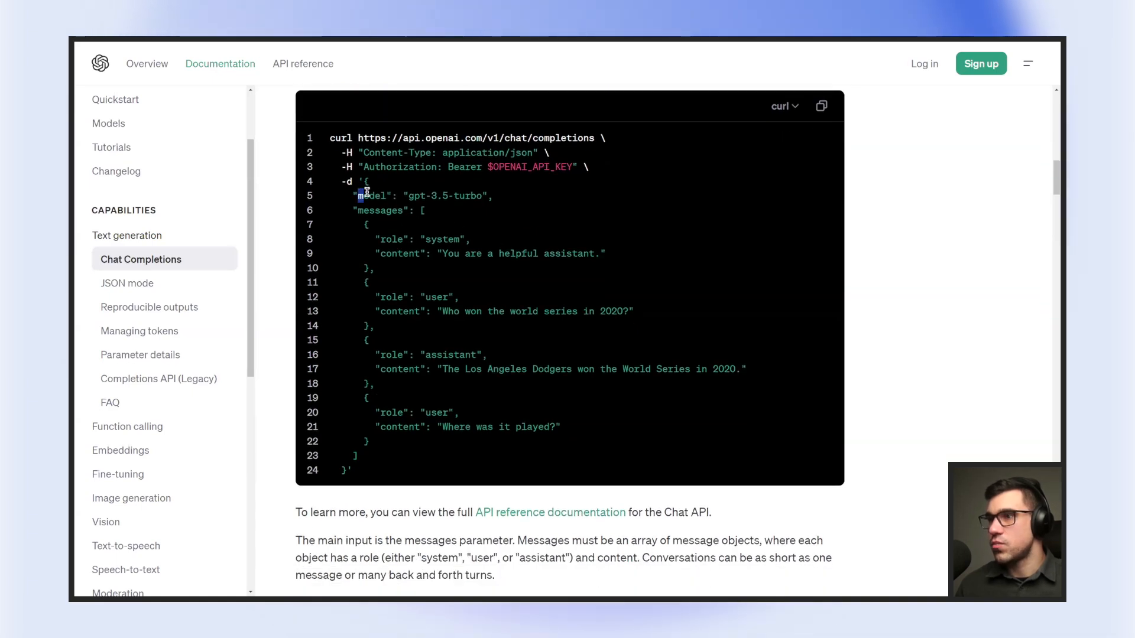
click(438, 216)
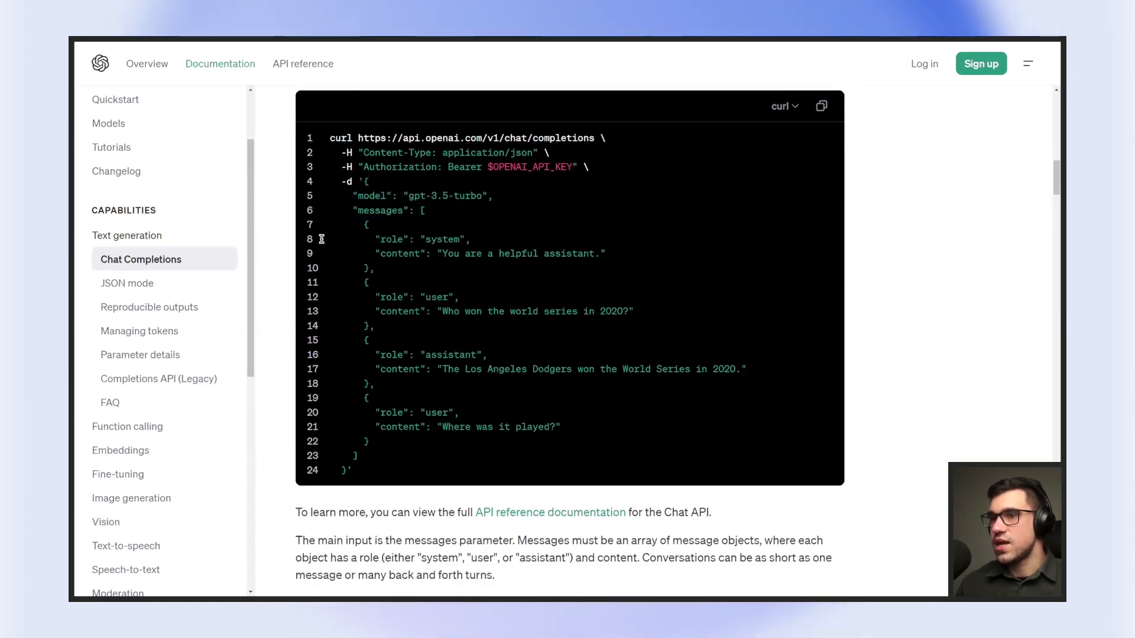
click(142, 286)
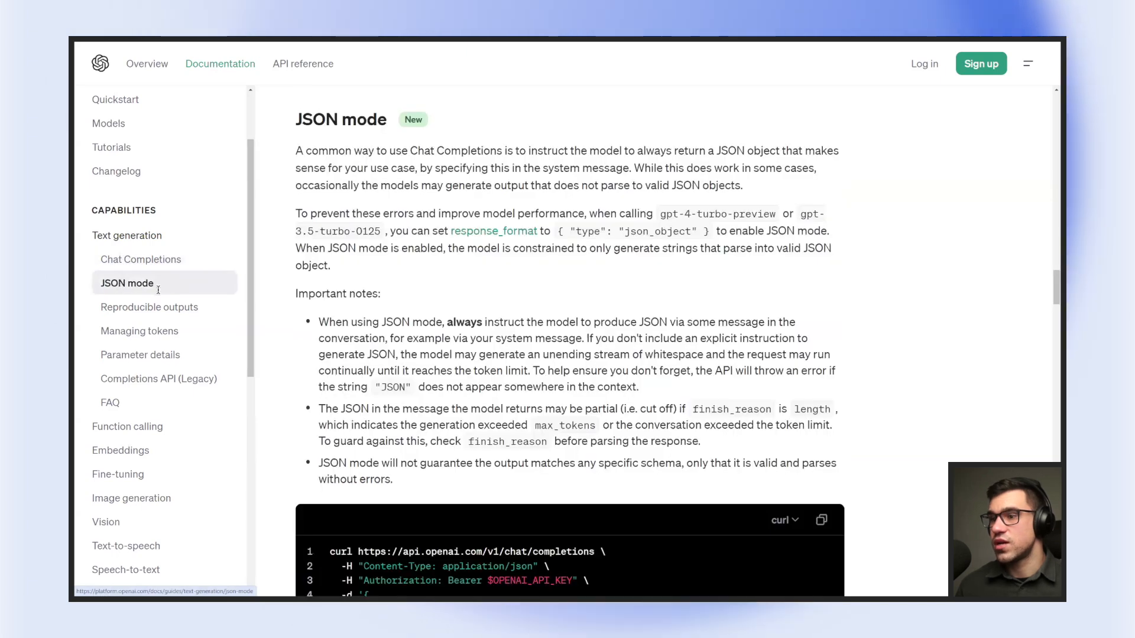
scroll(158, 290, down, 3)
scroll(148, 309, up, 2)
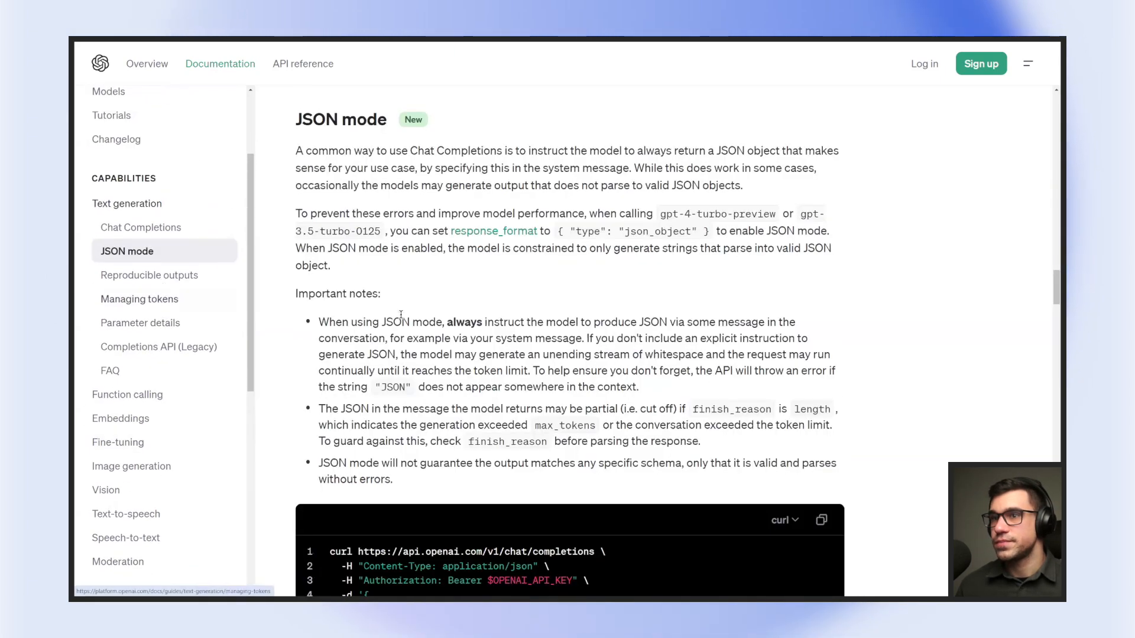
scroll(414, 312, down, 5)
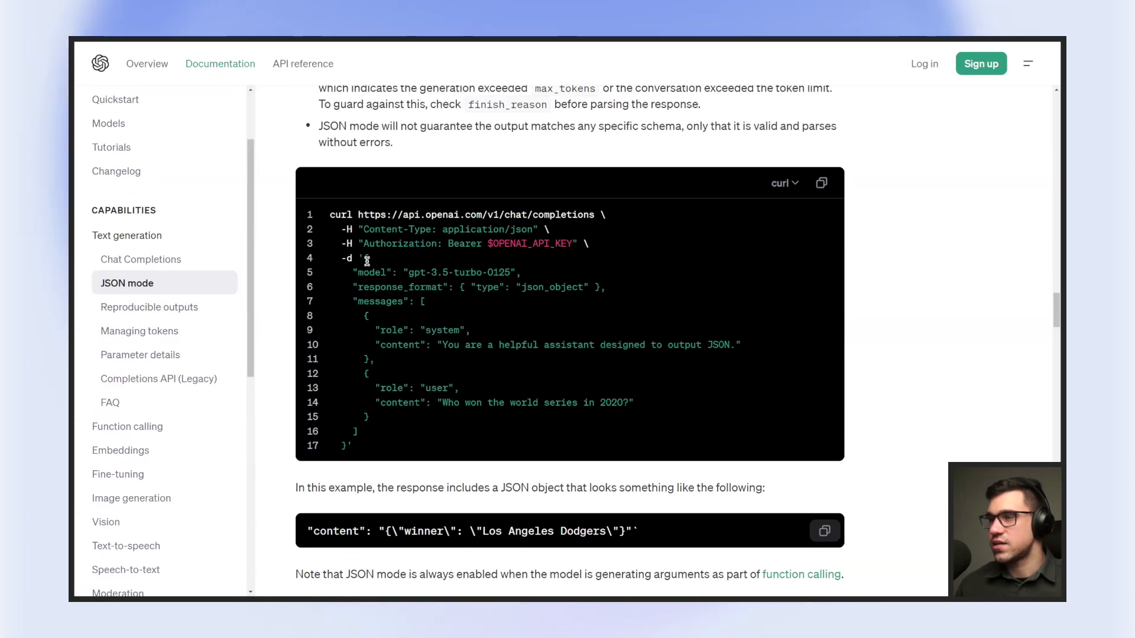
drag(361, 273, 598, 290)
click(385, 300)
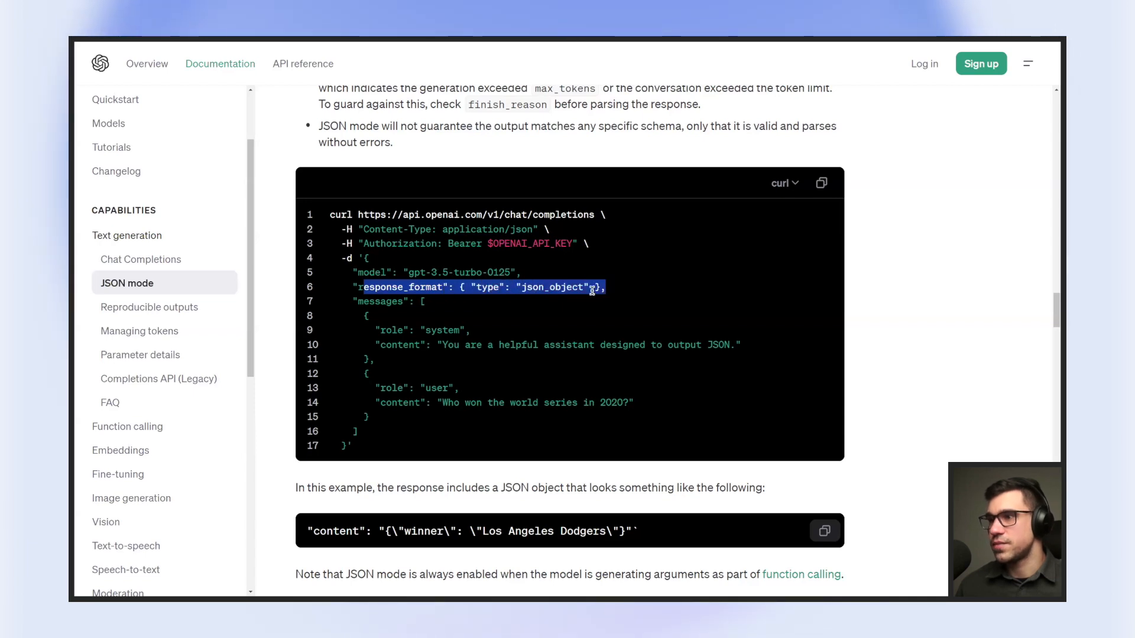
click(457, 288)
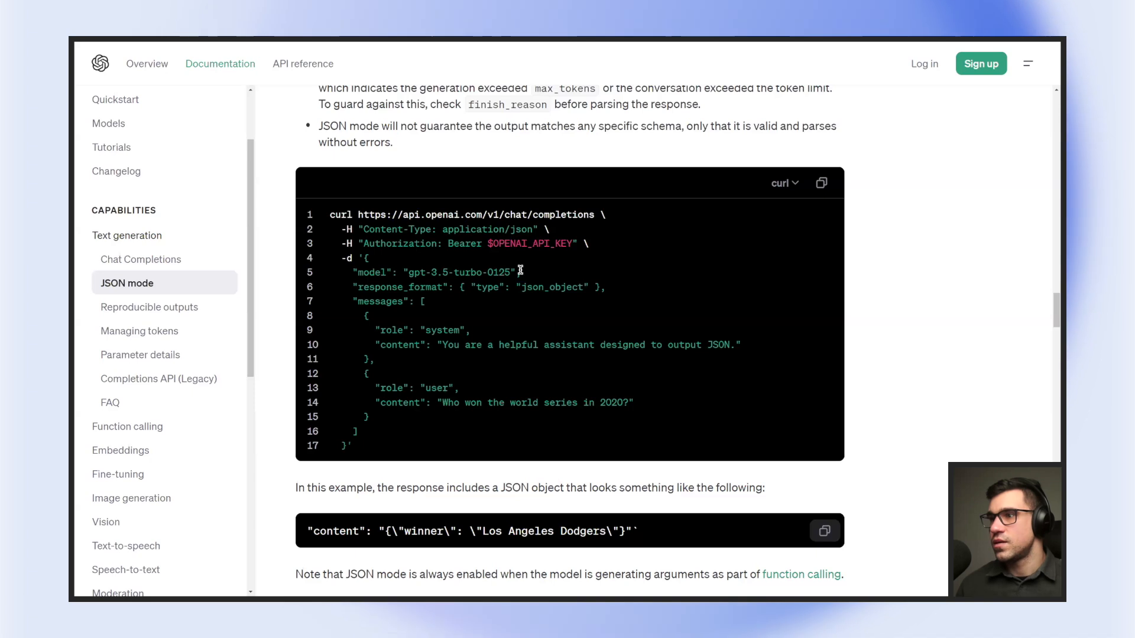
Copy the model name from the JSON mode example and fill the body parameter with key model and a function returning 'gpt-3.5-turbo-0125'.
drag(511, 272, 410, 276)
key(ctrl+c)
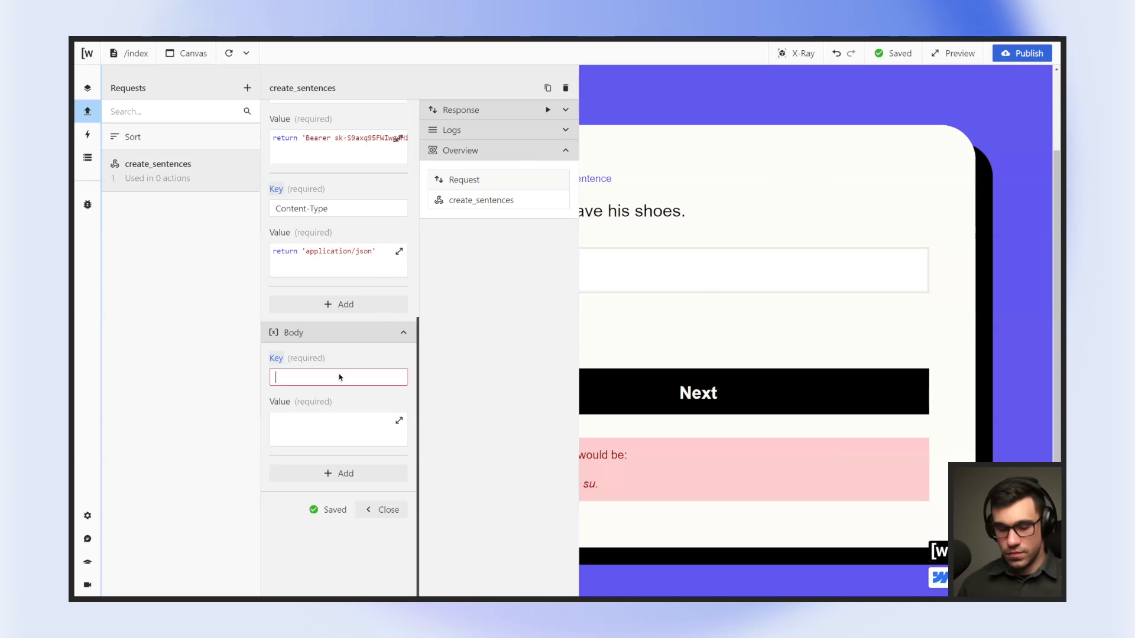
key(Tab)
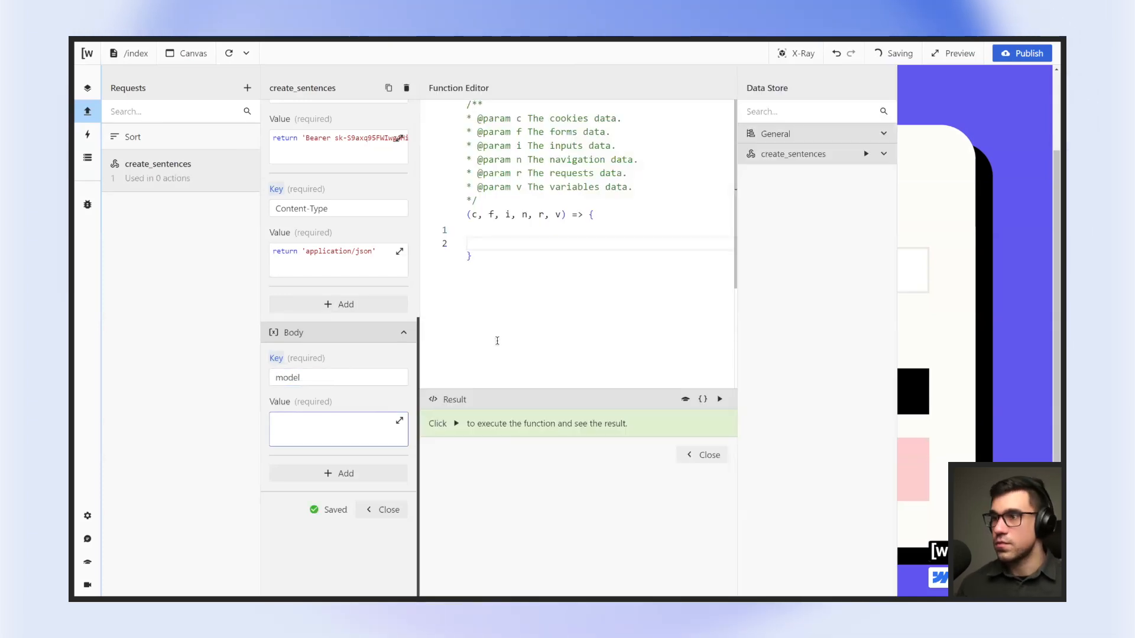
text(return )
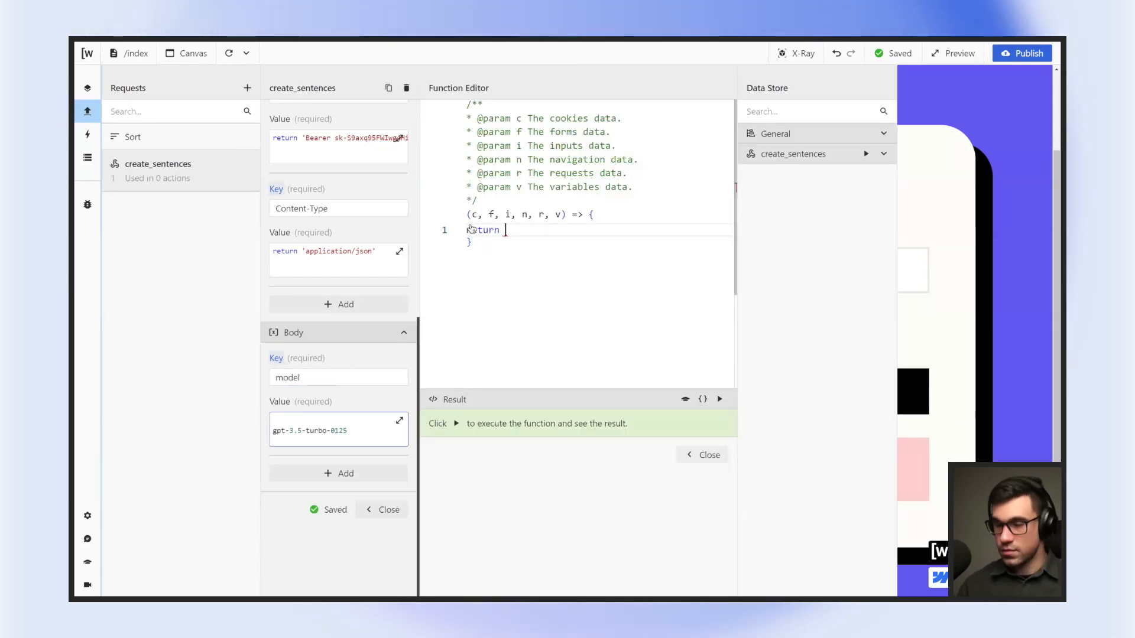
text(')
key(ctrl+v)
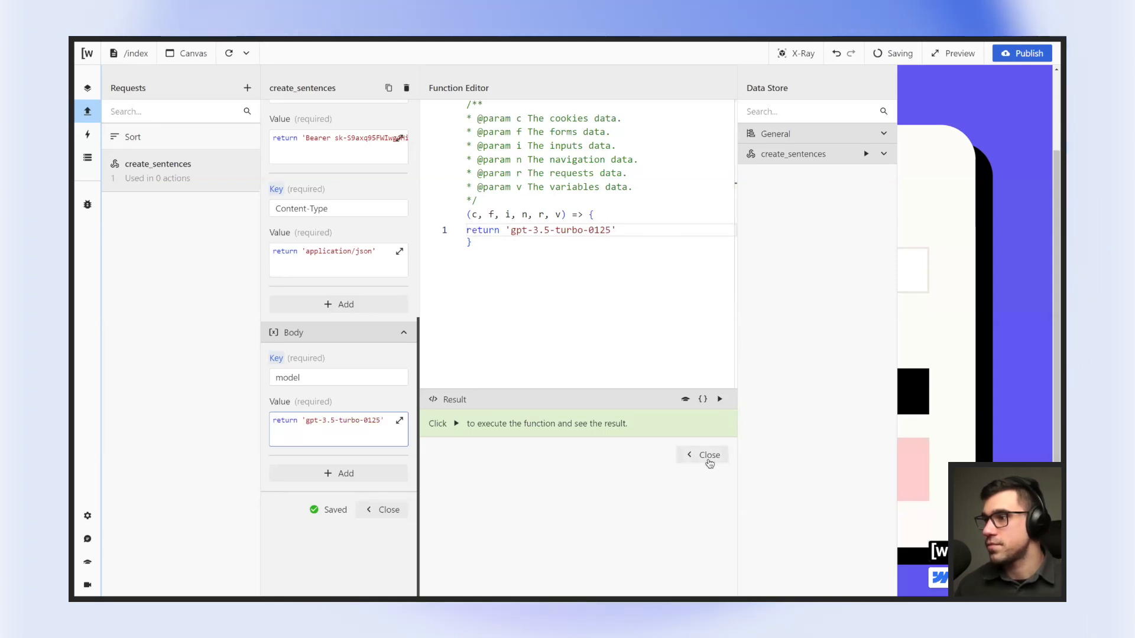
click(709, 456)
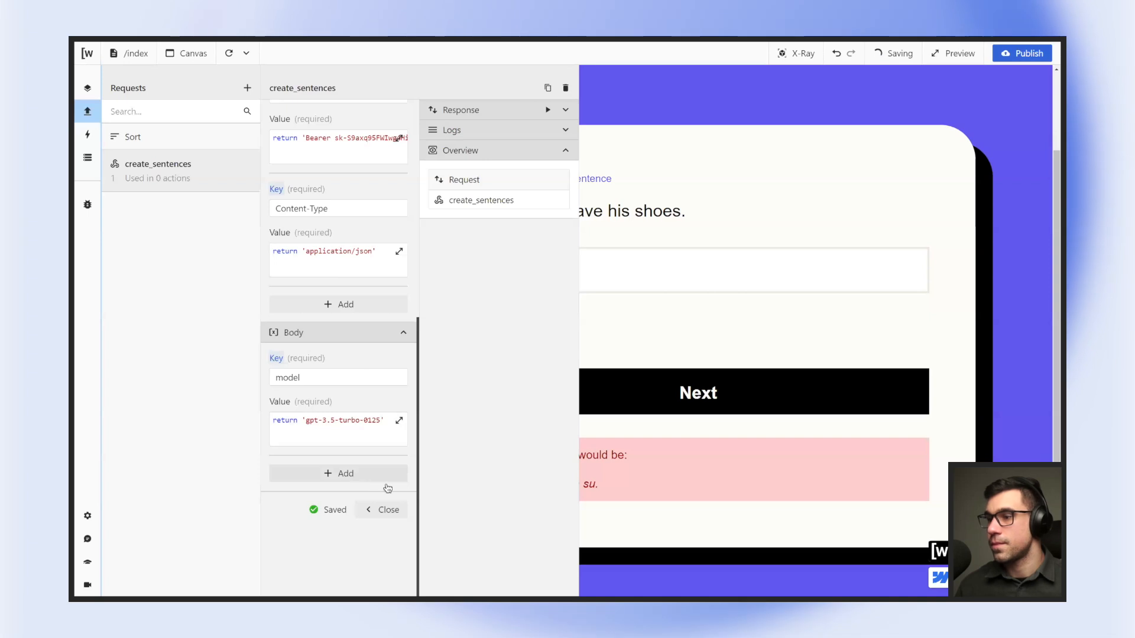
Add a second body parameter with key response_format and a function returning { "type": "json_object" }, both copied from the JSON mode example.
click(350, 473)
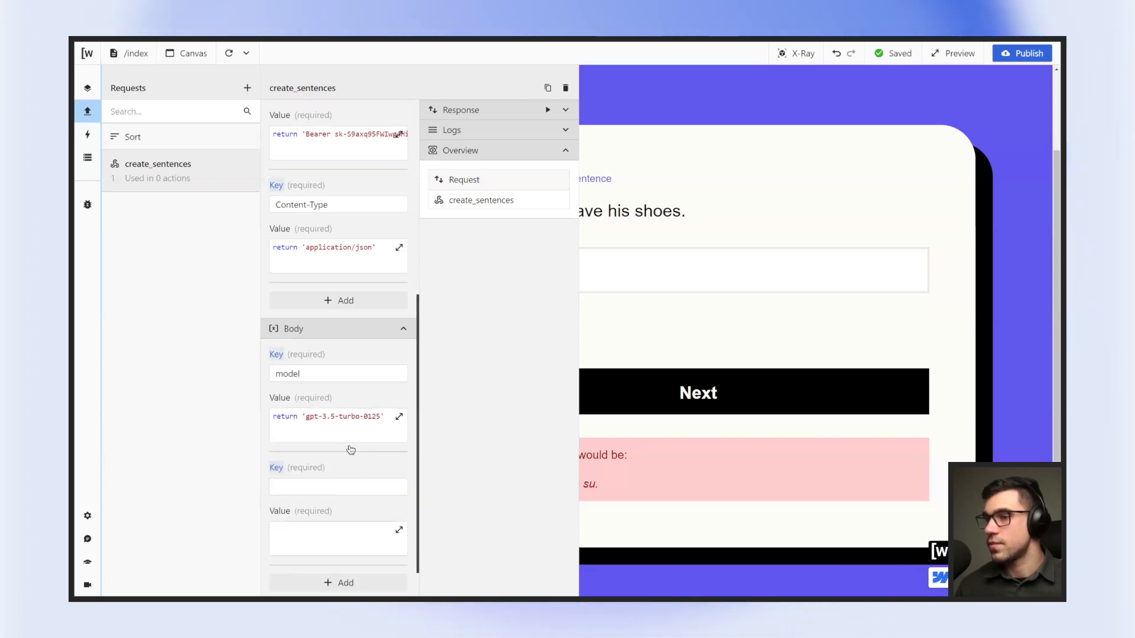
scroll(351, 450, down, 2)
click(363, 374)
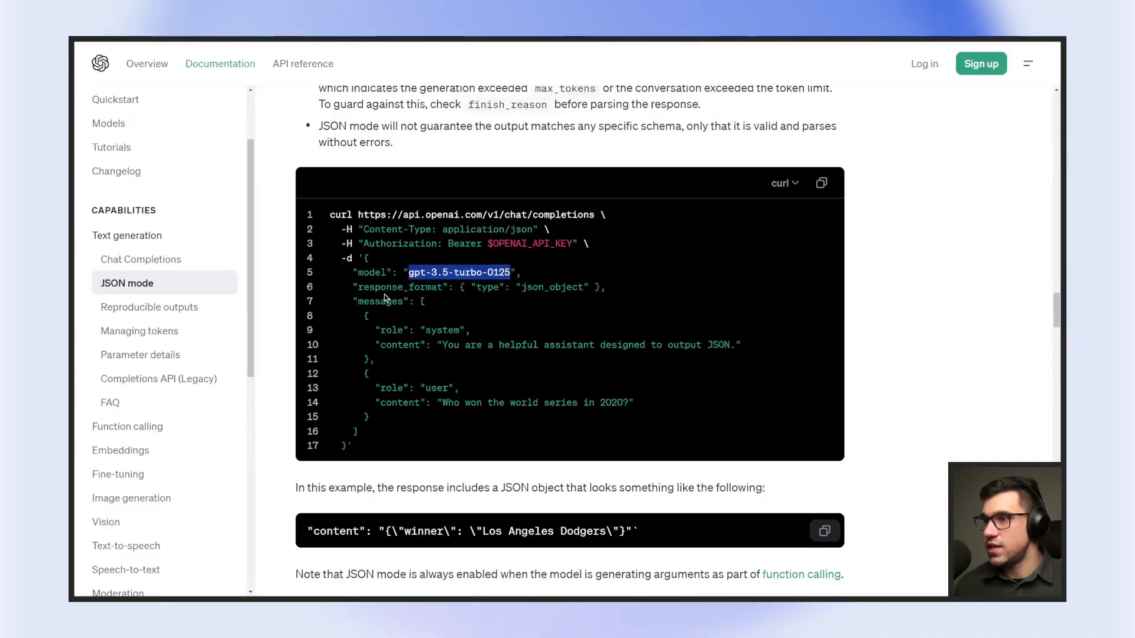
drag(359, 288, 443, 289)
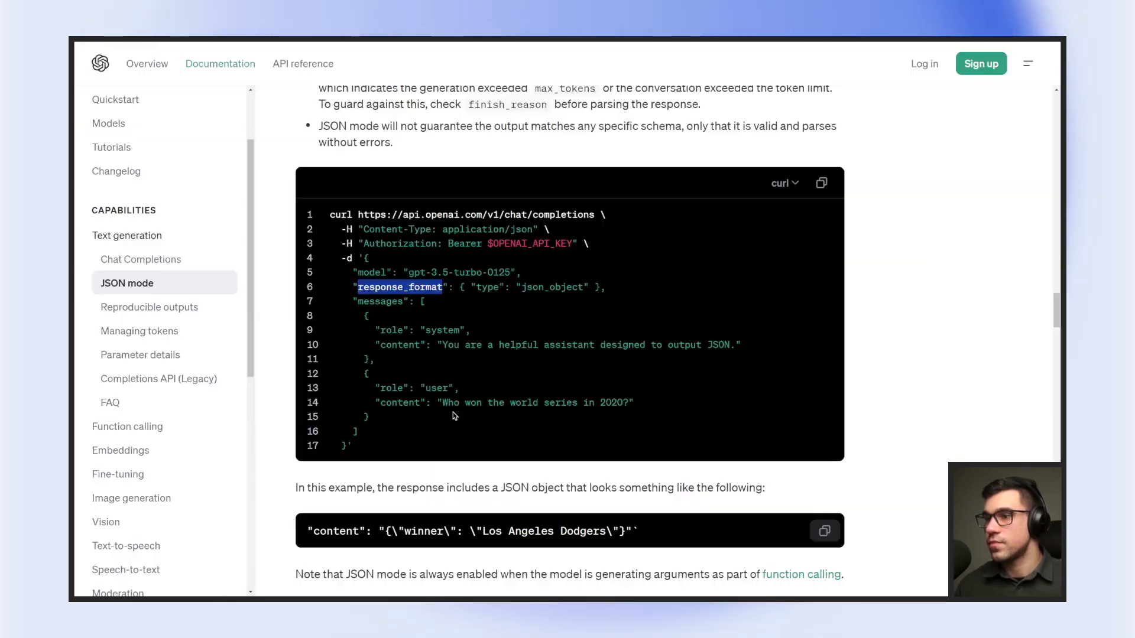
drag(461, 287, 599, 290)
key(ctrl+c)
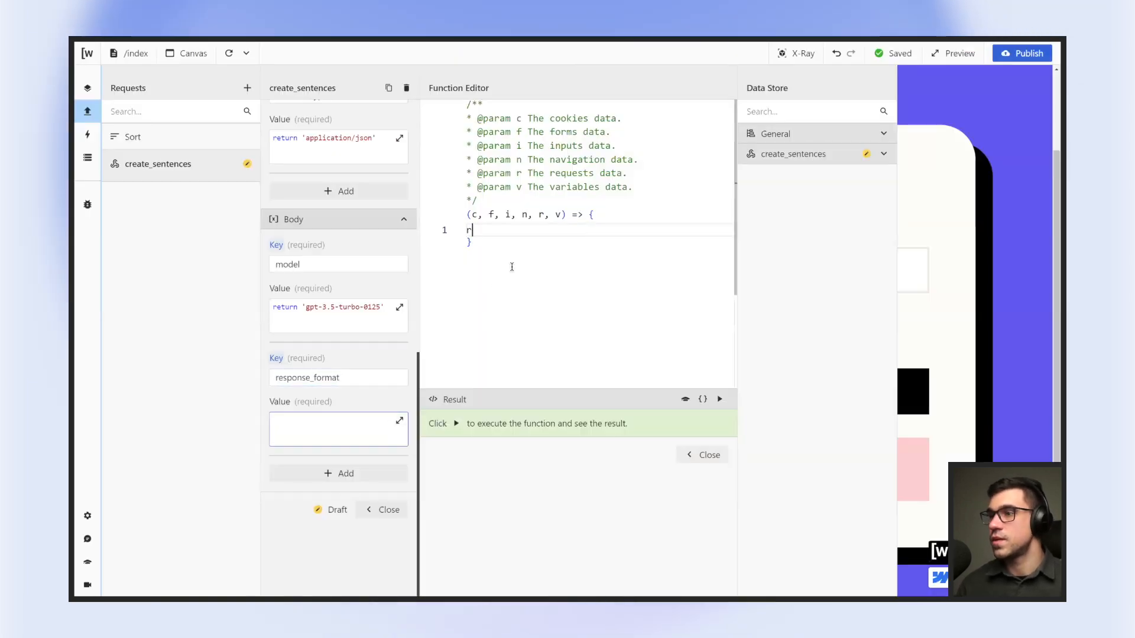
text(eturn)
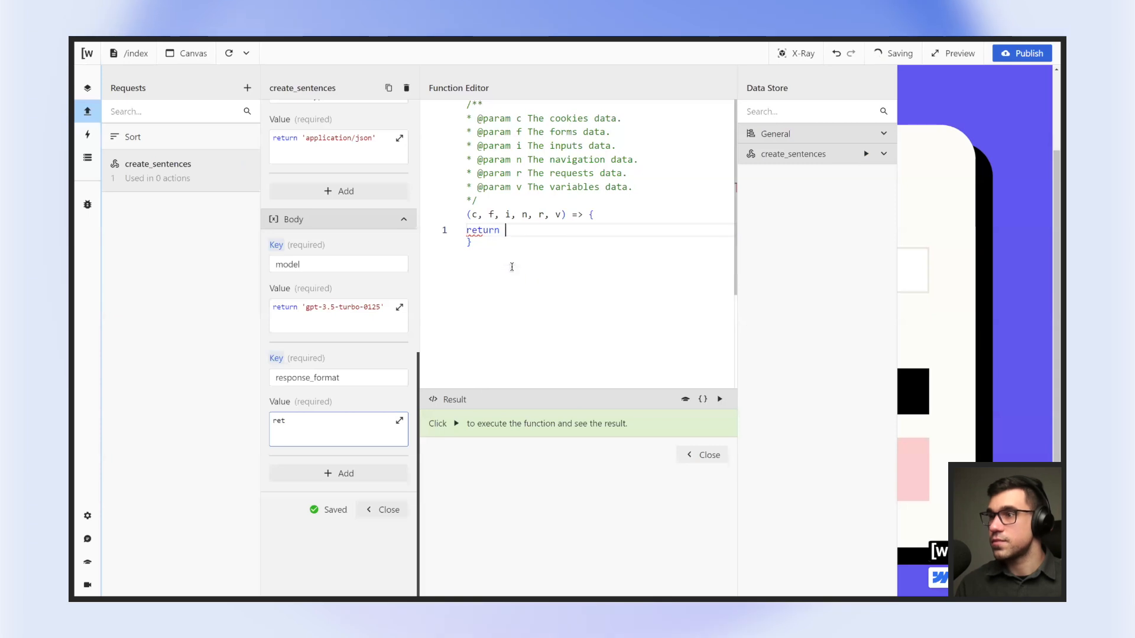
key(ctrl+v)
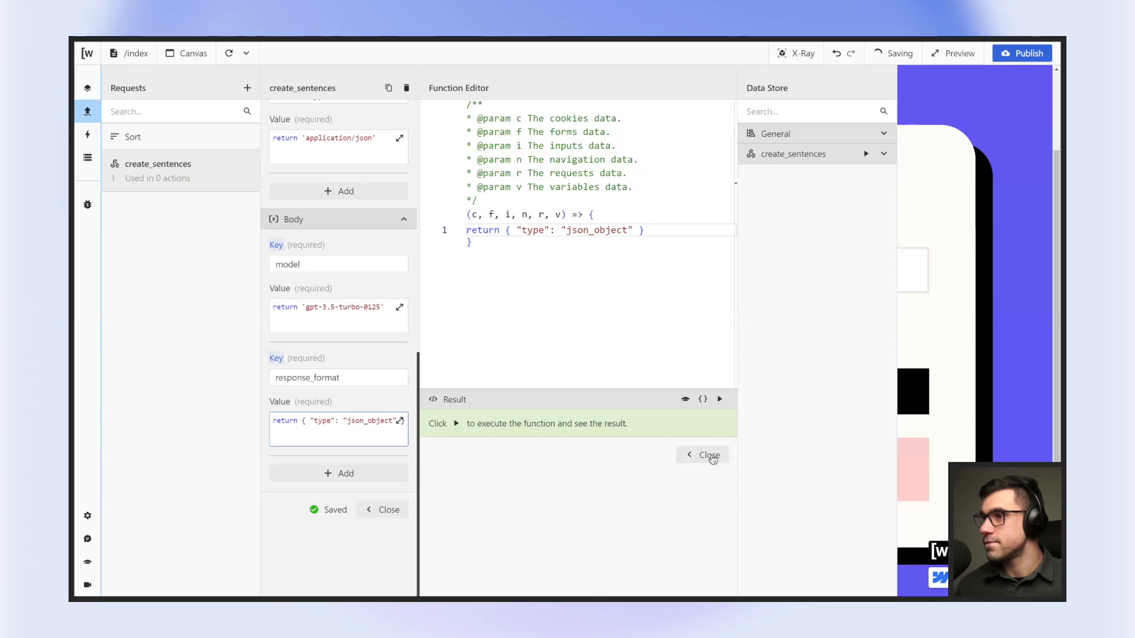
click(714, 458)
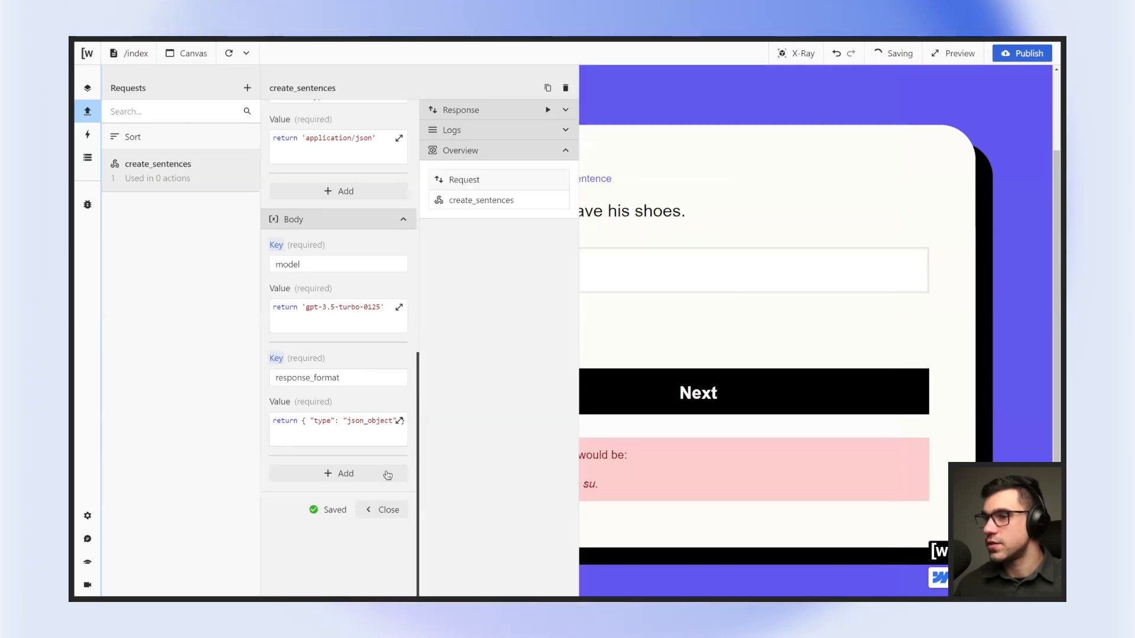
Add a third body parameter and enter messages as its key, taken from the JSON mode example.
click(388, 474)
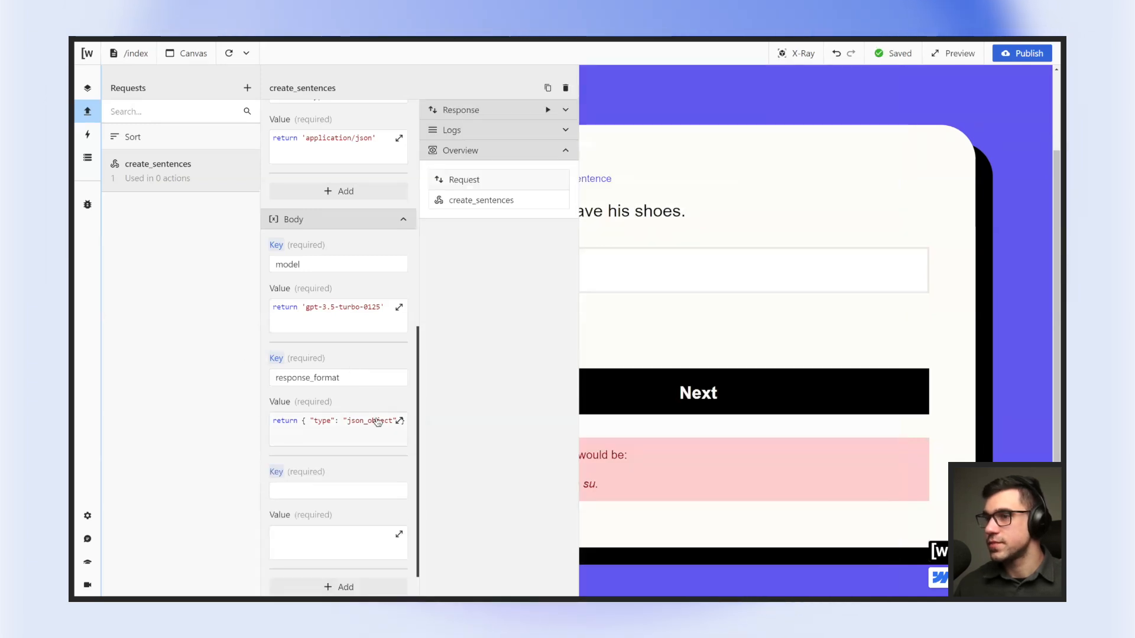
key(ctrl+Tab)
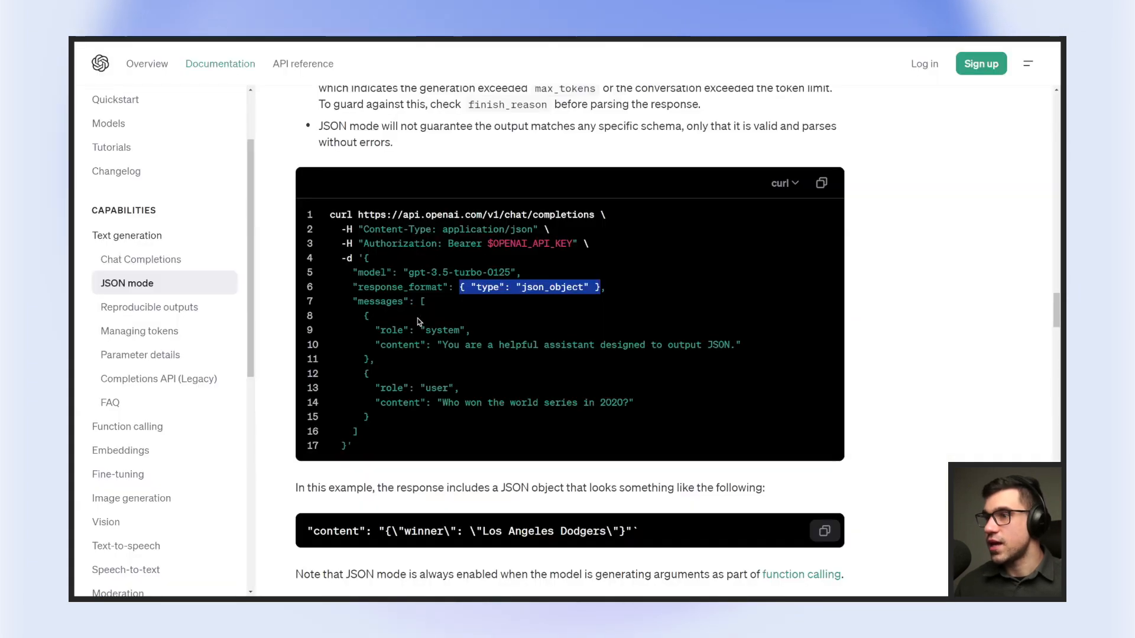
double_click(362, 302)
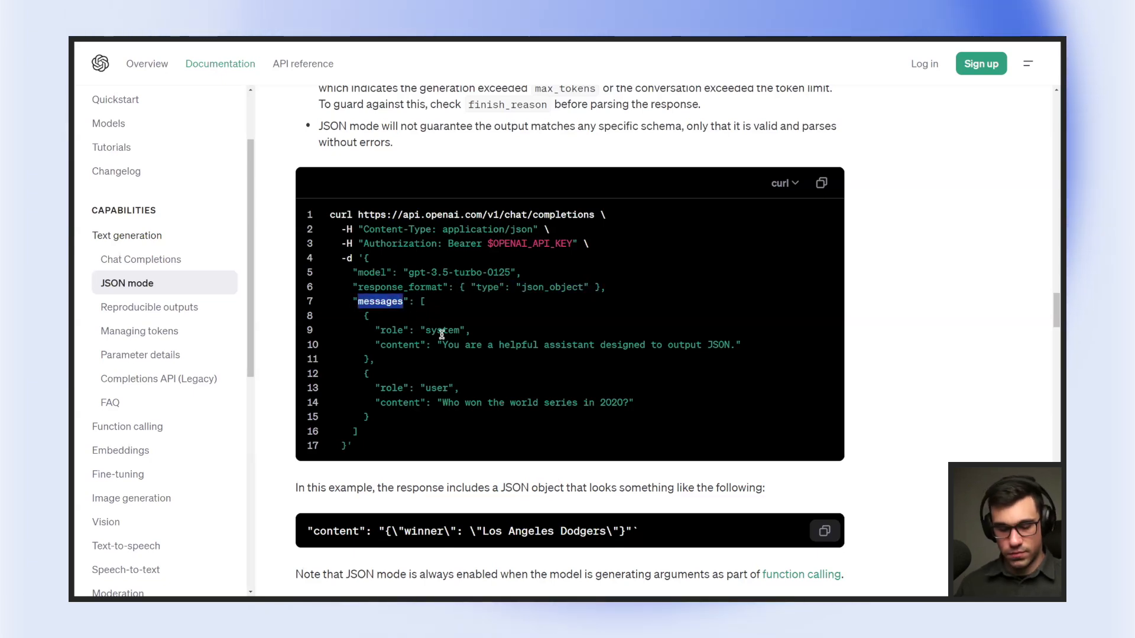
key(alt+Tab)
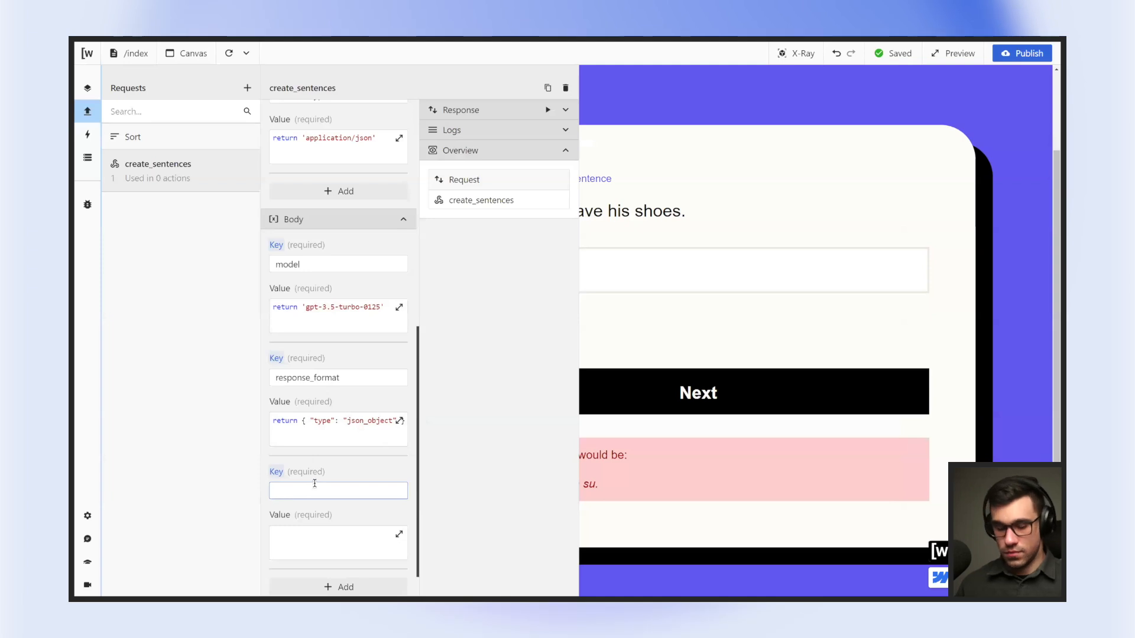
scroll(354, 527, down, 2)
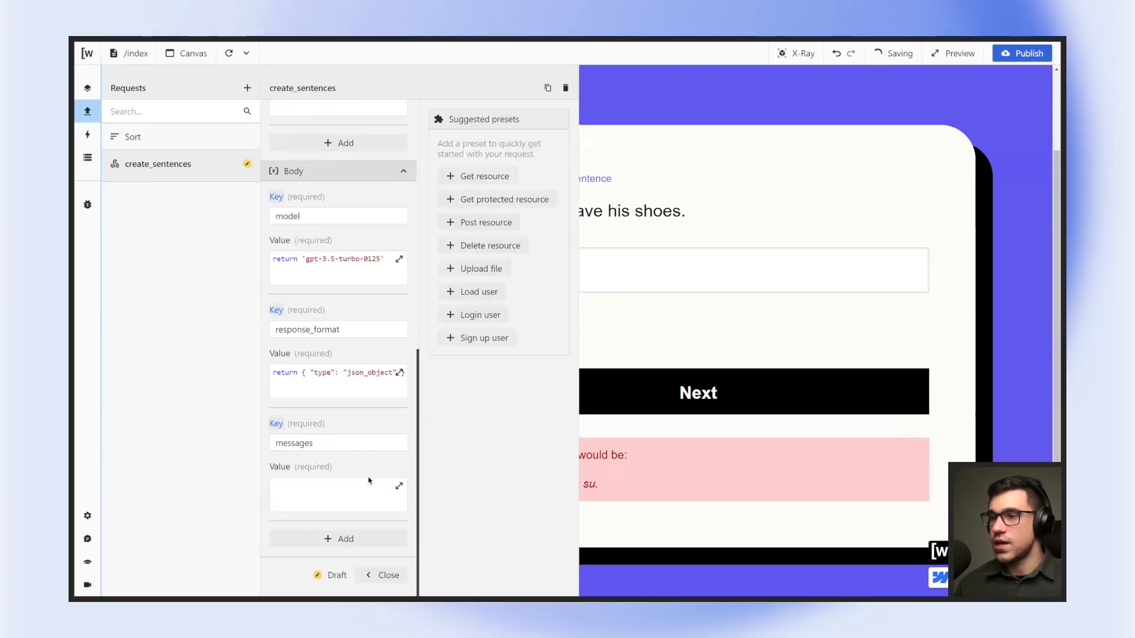
Examine the messages array in the JSON mode example, including the roles and contents of its system and user messages.
key(alt+Tab)
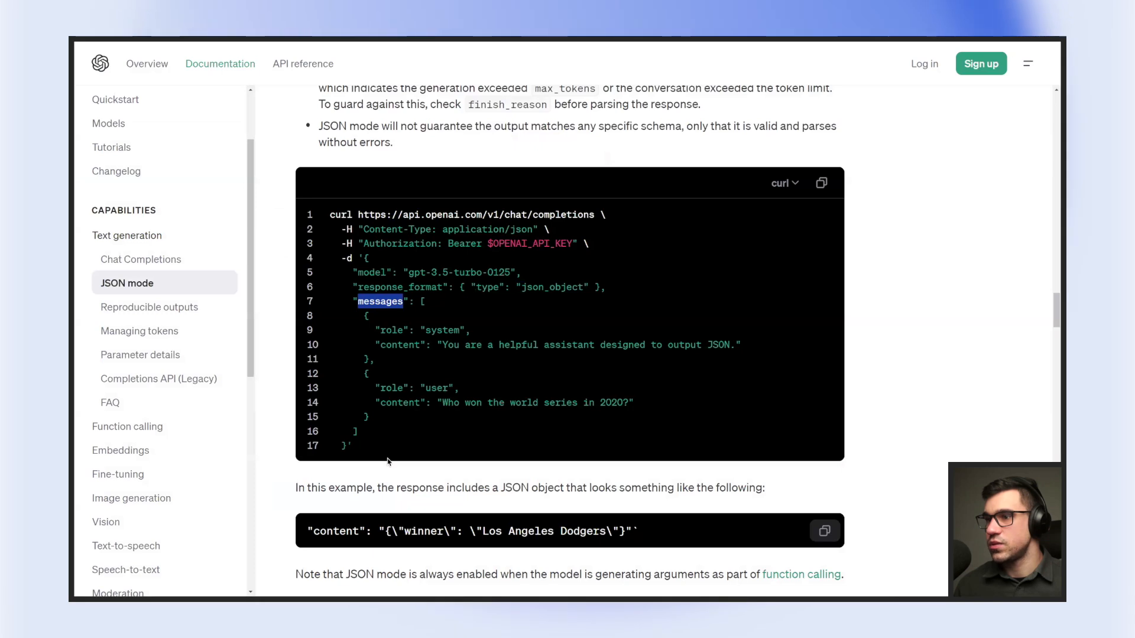
click(418, 324)
drag(424, 310, 467, 330)
click(379, 325)
drag(381, 344, 458, 390)
click(404, 390)
drag(376, 402, 648, 402)
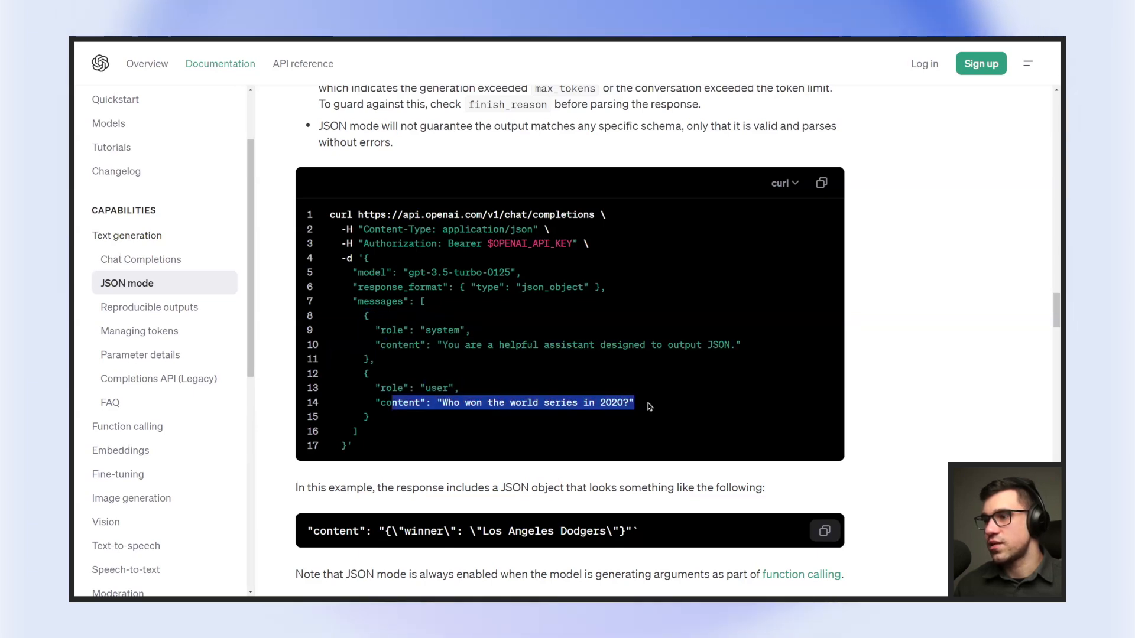
click(644, 402)
scroll(613, 397, down, 3)
scroll(598, 387, up, 2)
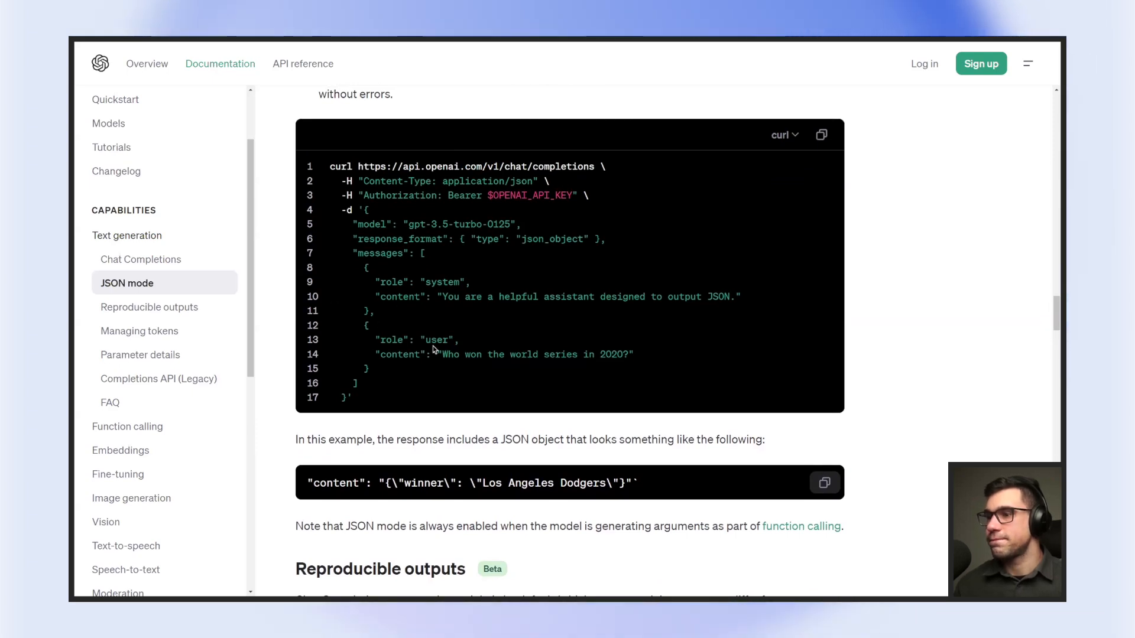
scroll(432, 346, down, 3)
scroll(432, 346, up, 4)
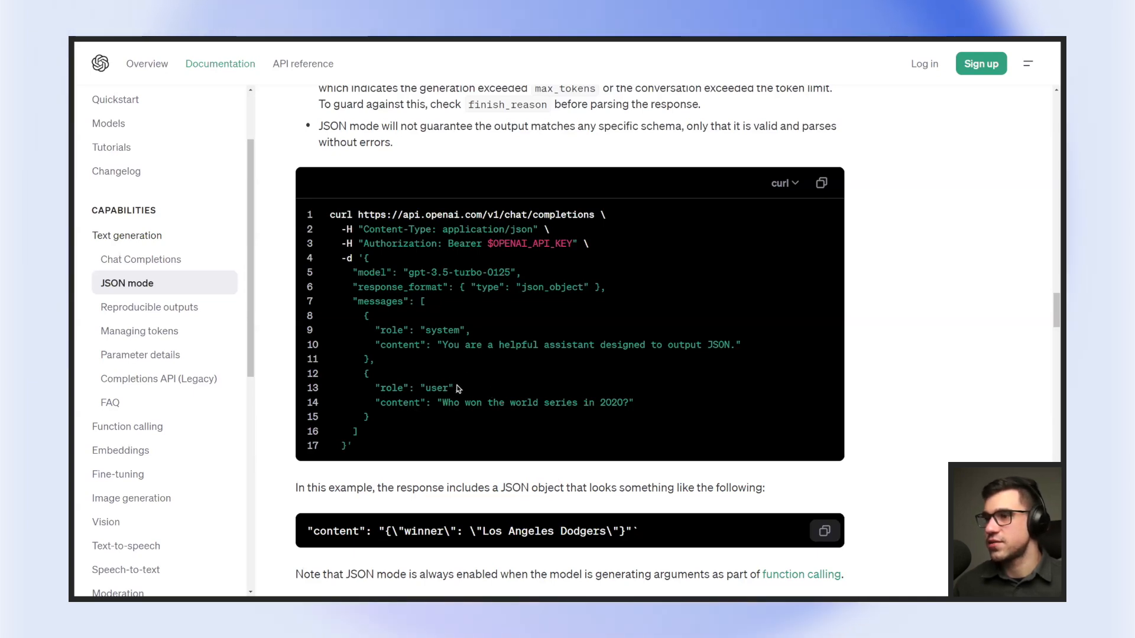
Copy the whole messages array from the JSON mode example, return it in the messages value function, and select all the function code.
drag(422, 301, 396, 431)
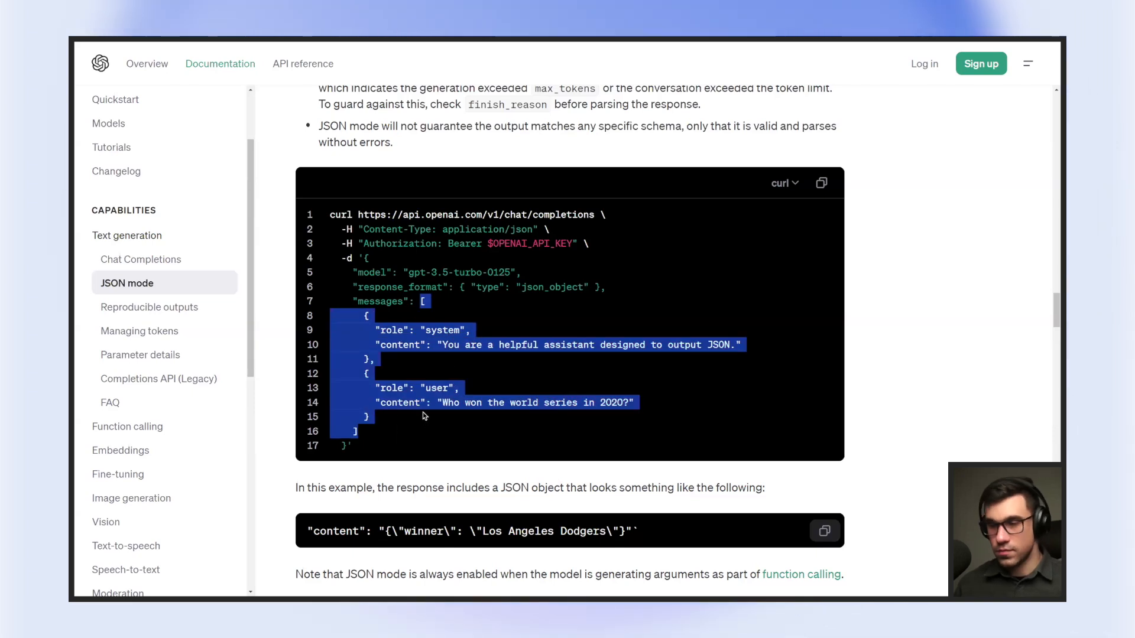
key(ctrl+Tab)
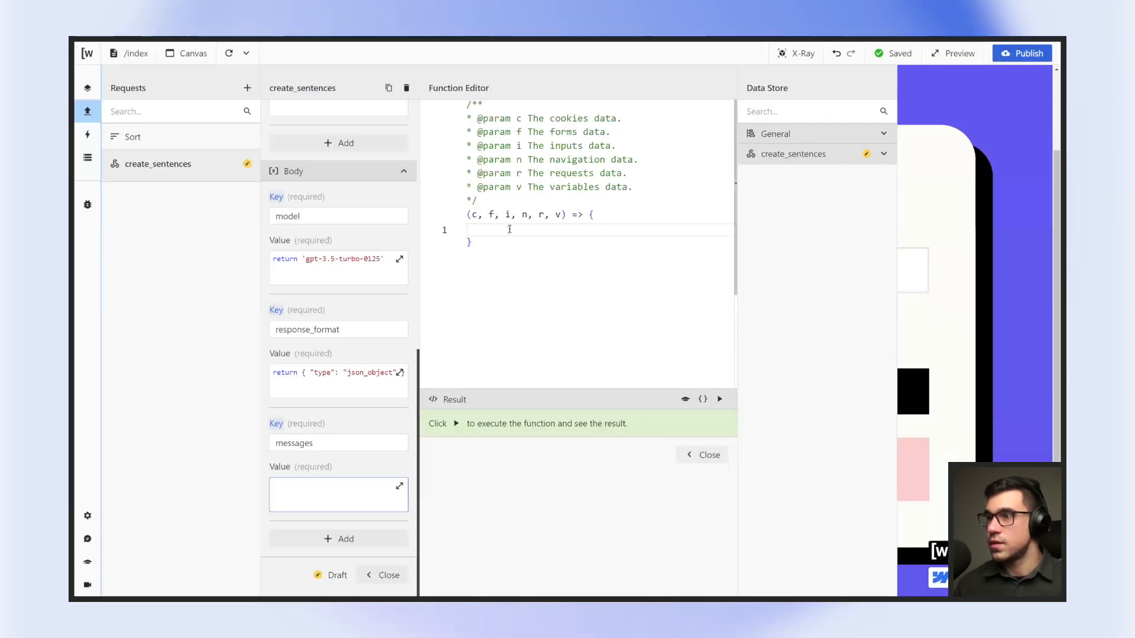
click(508, 230)
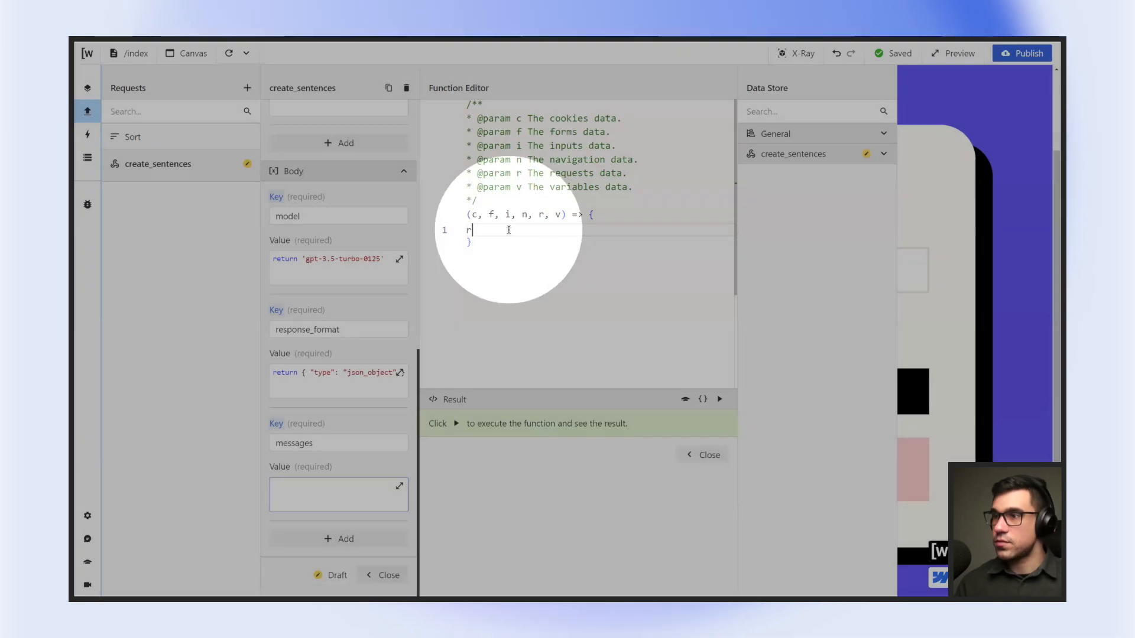
text(return)
key(ctrl+v)
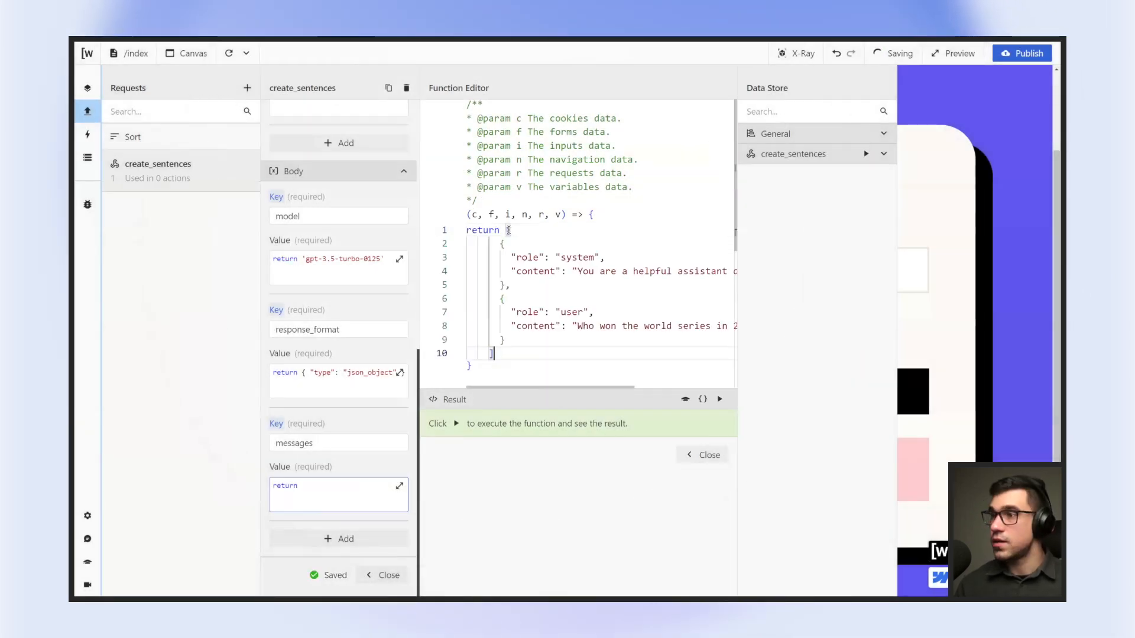
key(ctrl+a)
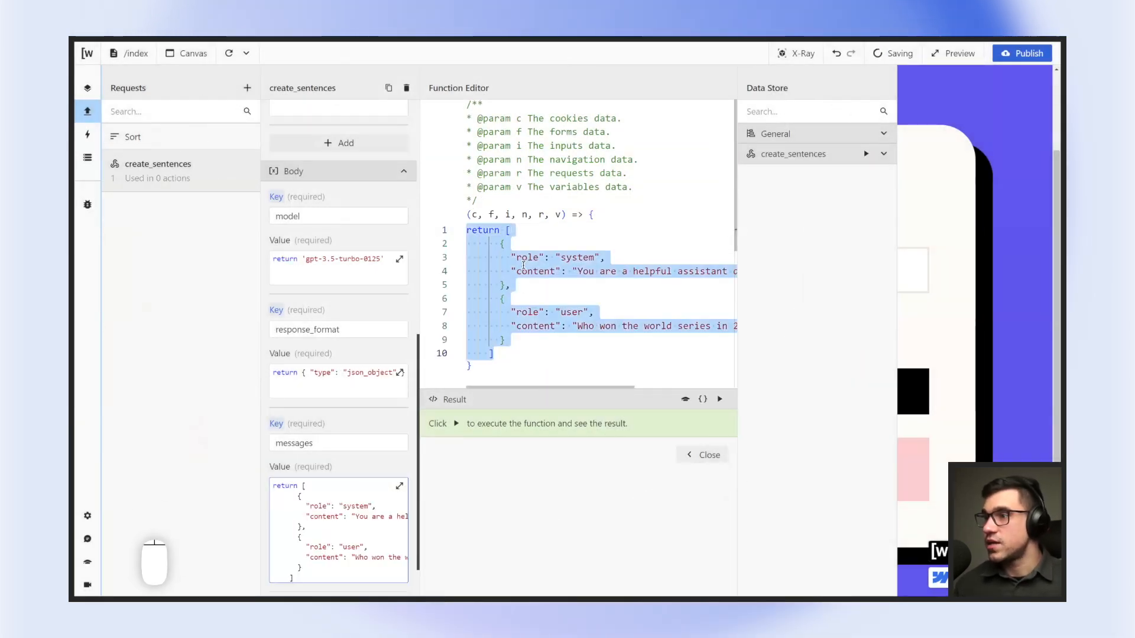
Format the code of the messages value function.
right_click(572, 327)
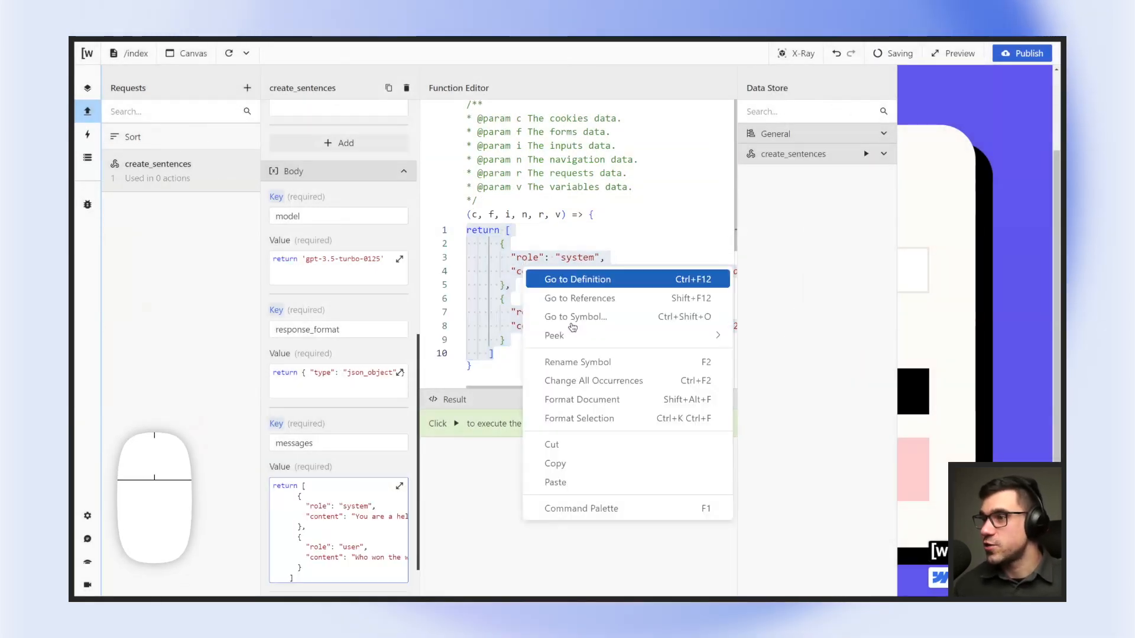
click(577, 400)
click(524, 312)
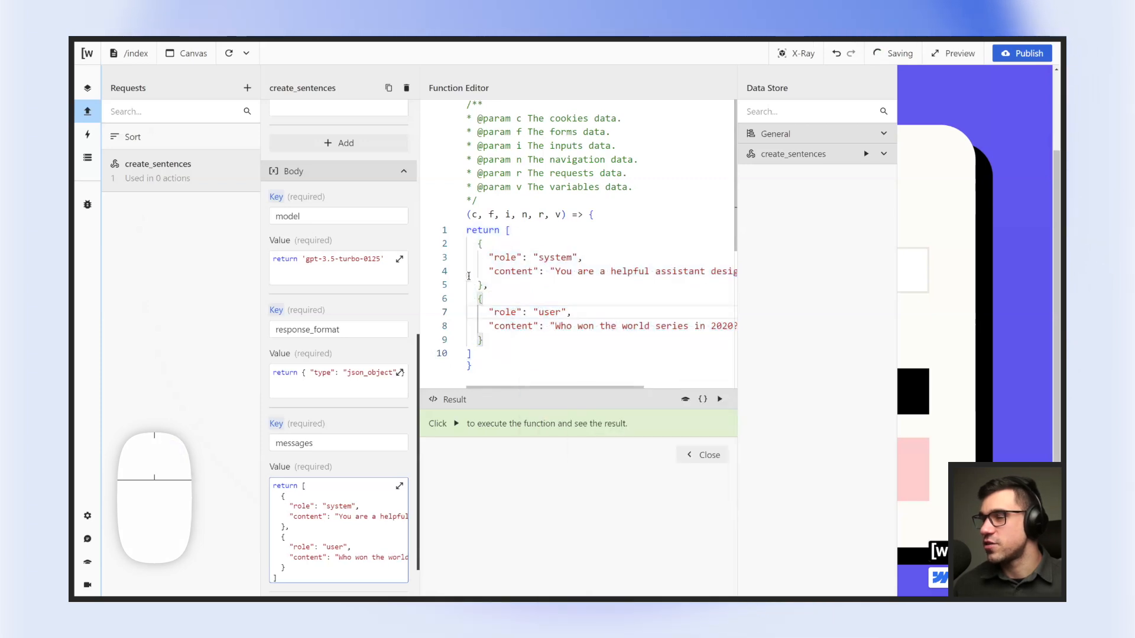
drag(494, 341, 467, 285)
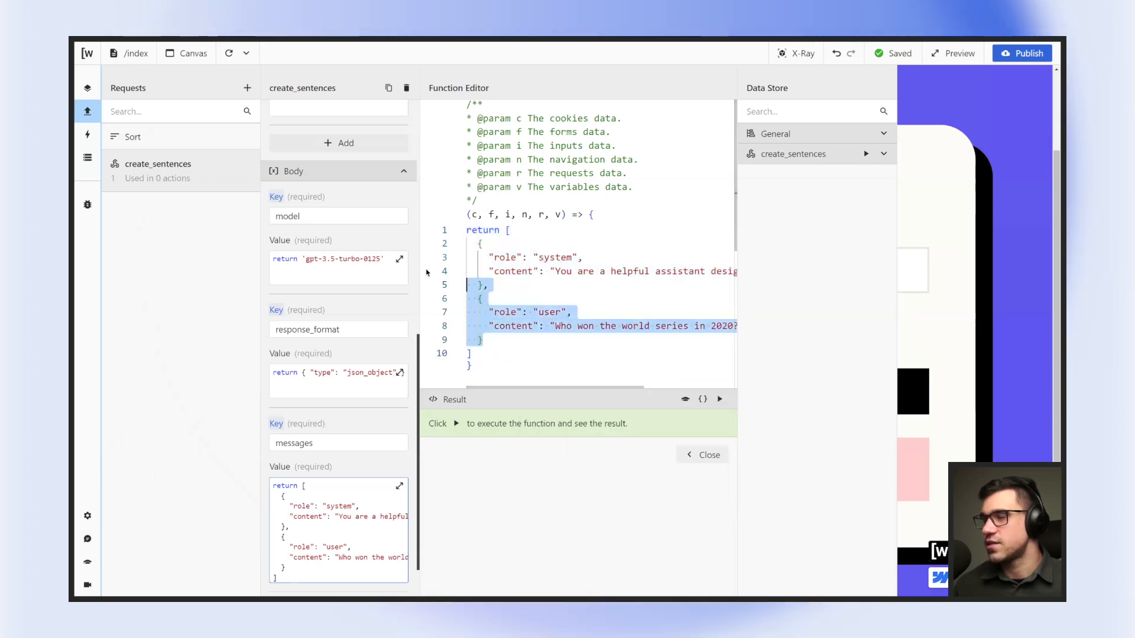
click(502, 329)
drag(494, 354, 453, 244)
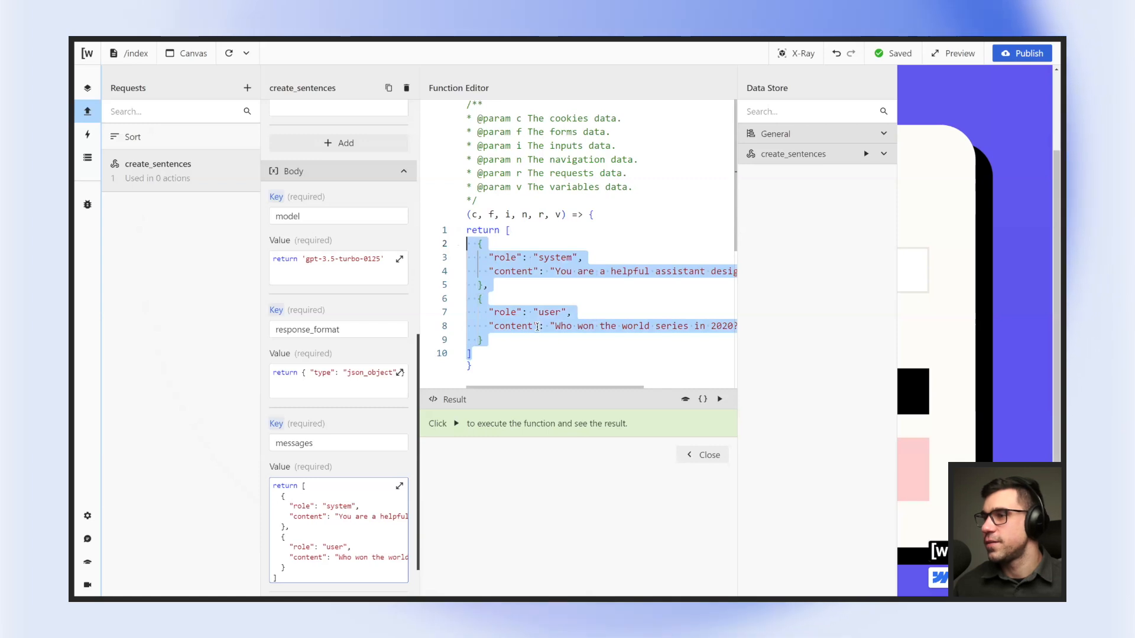
click(571, 299)
Change the system message's content to "You are a helpful language learning assistant".
scroll(563, 289, down, 1)
scroll(558, 289, right, 1)
scroll(555, 288, left, 1)
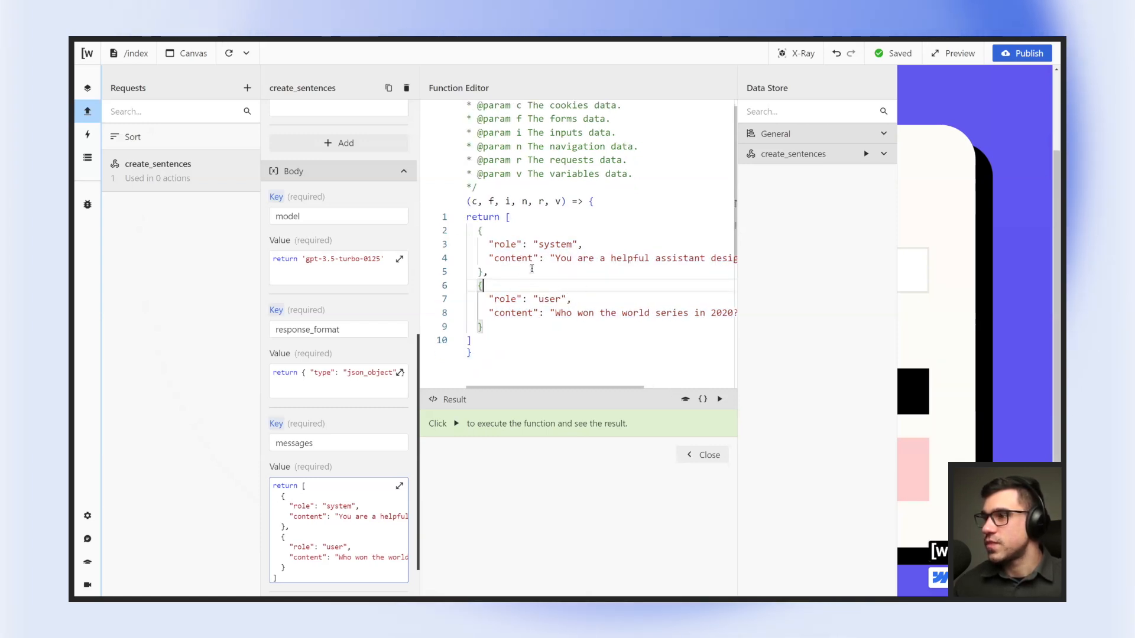
scroll(532, 269, right, 3)
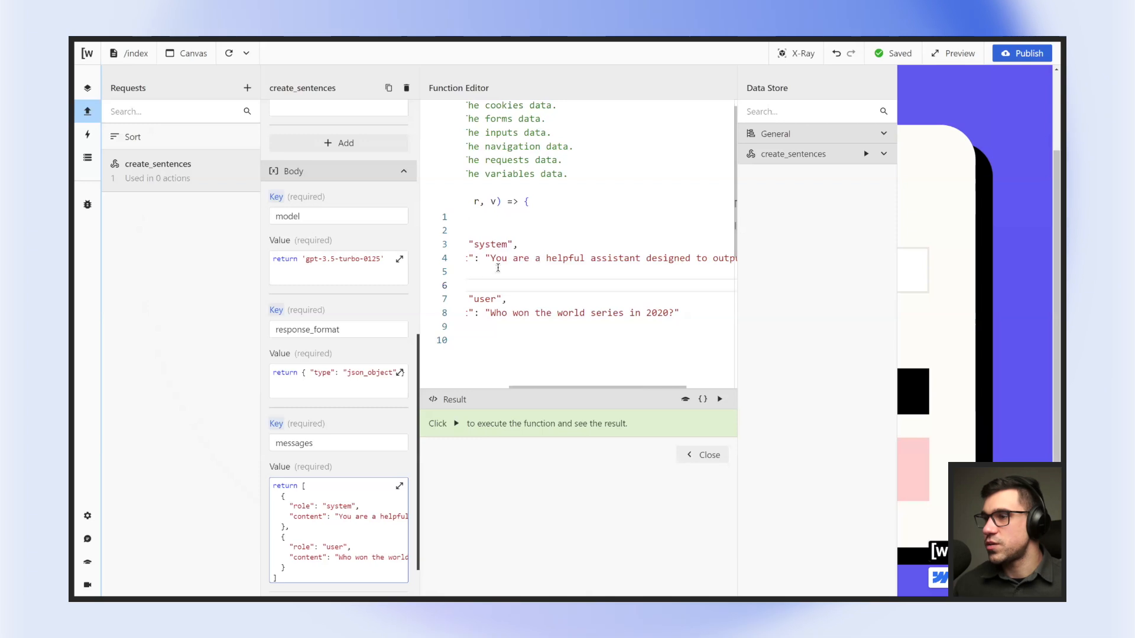
scroll(707, 258, right, 3)
drag(382, 260, 624, 258)
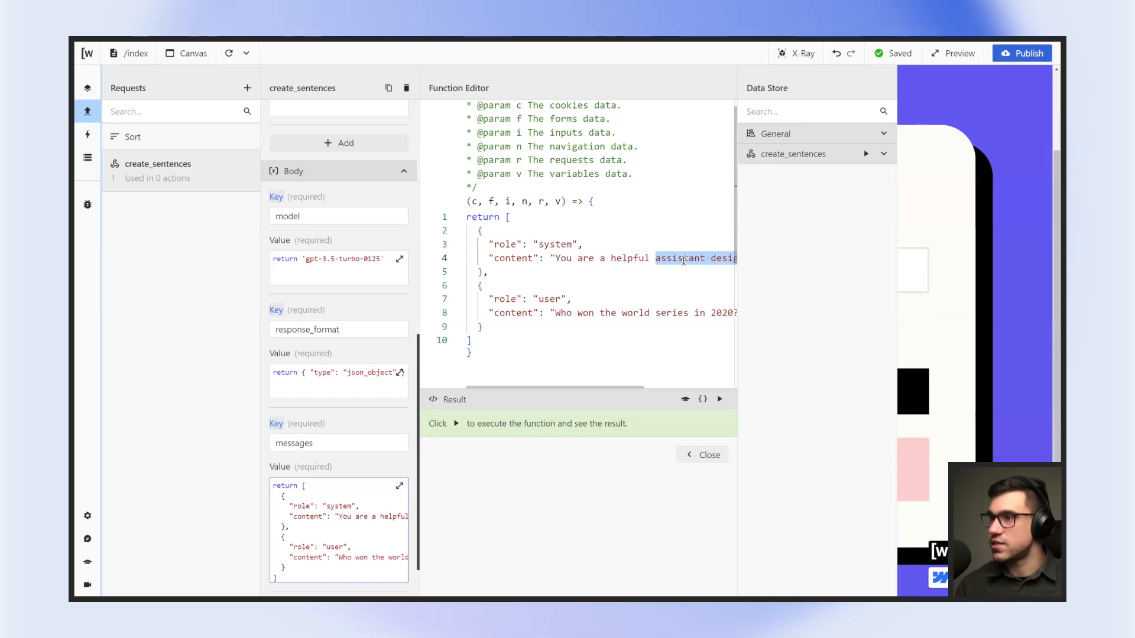
text(language)
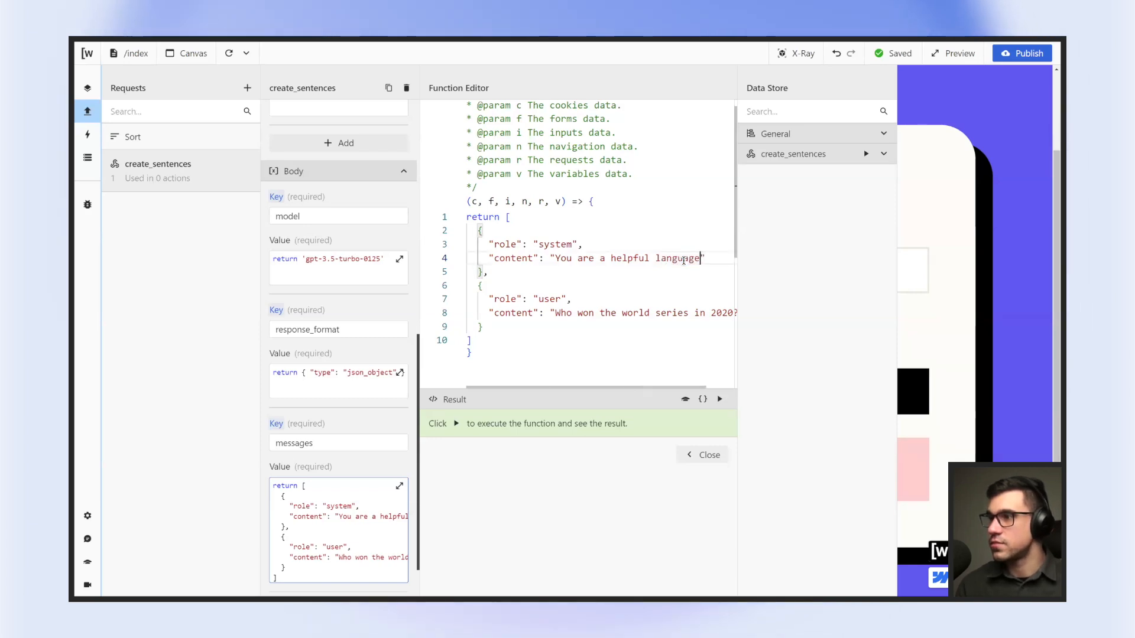
text( learning assi)
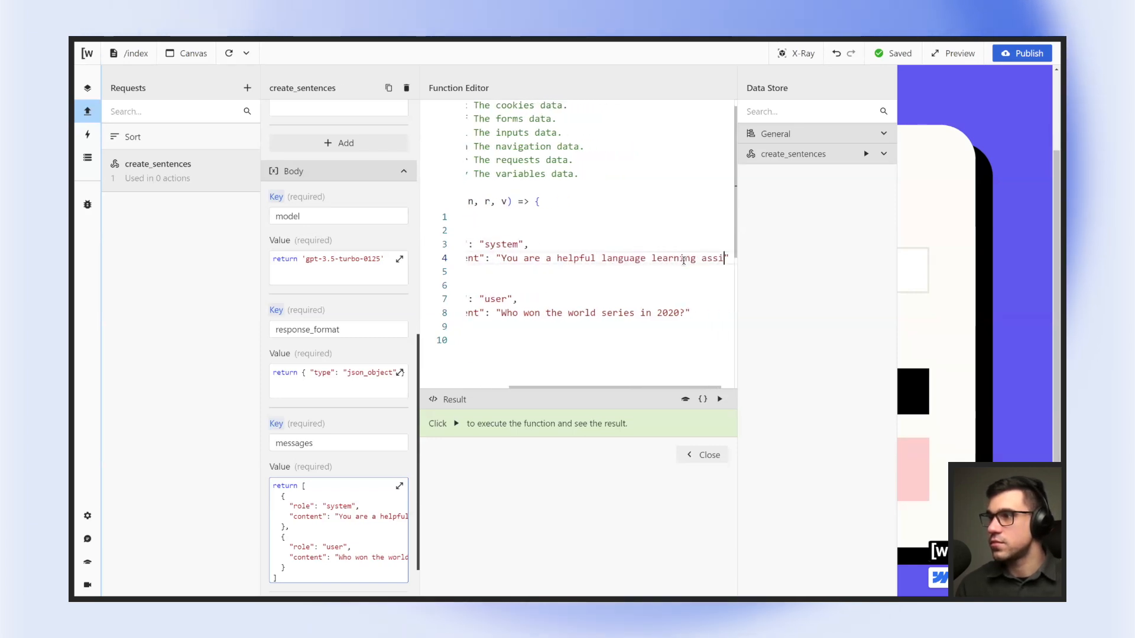
text(stant)
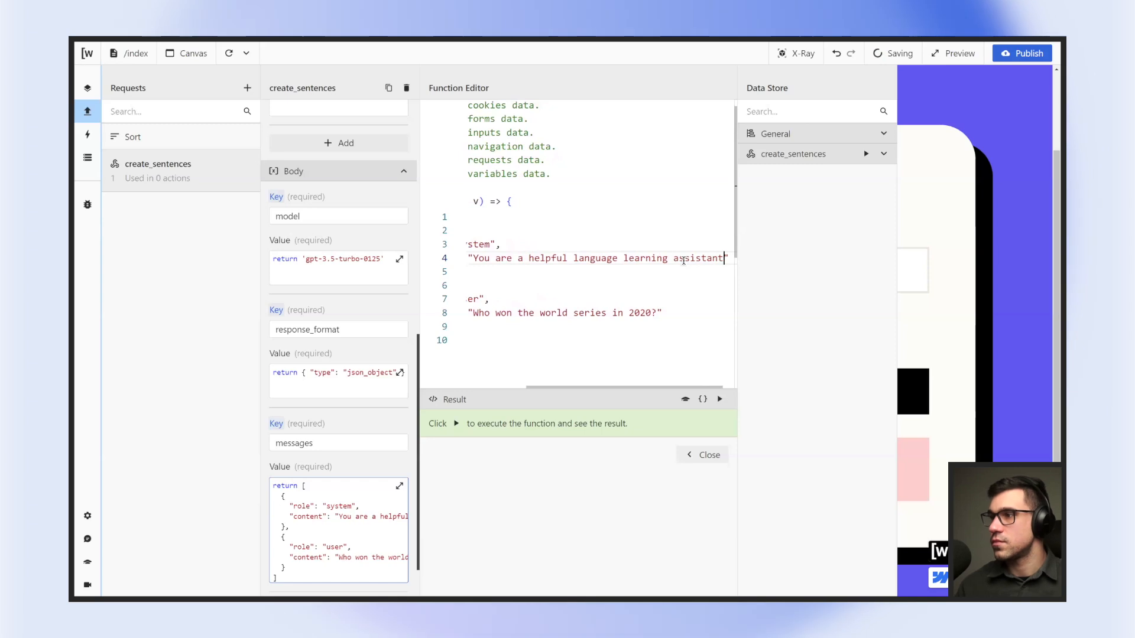
click(656, 322)
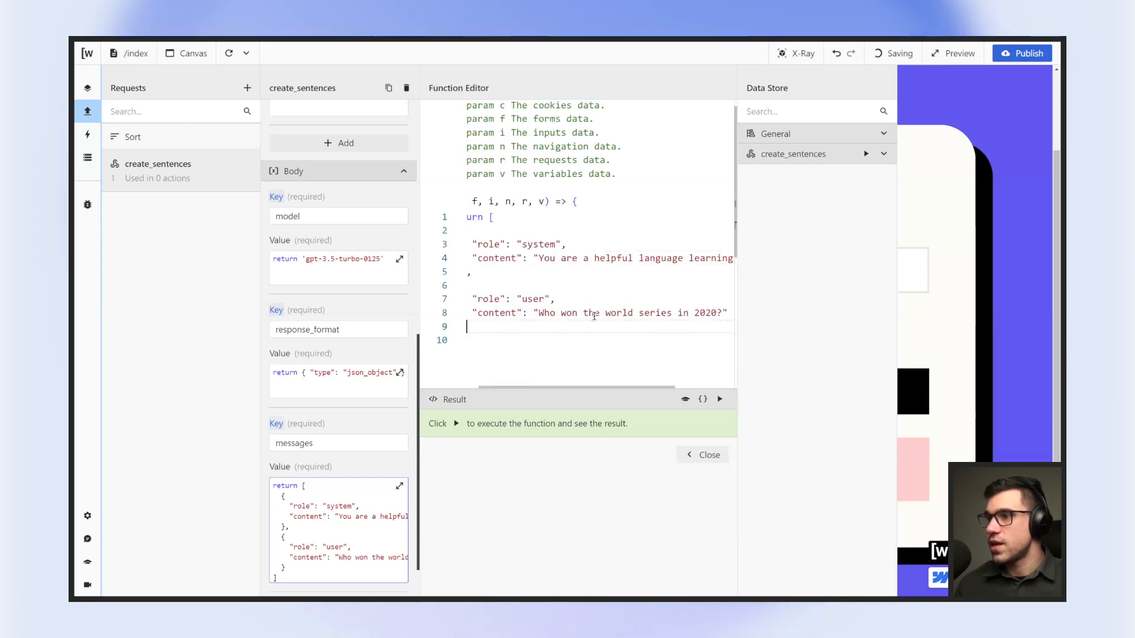
scroll(601, 319, right, 1)
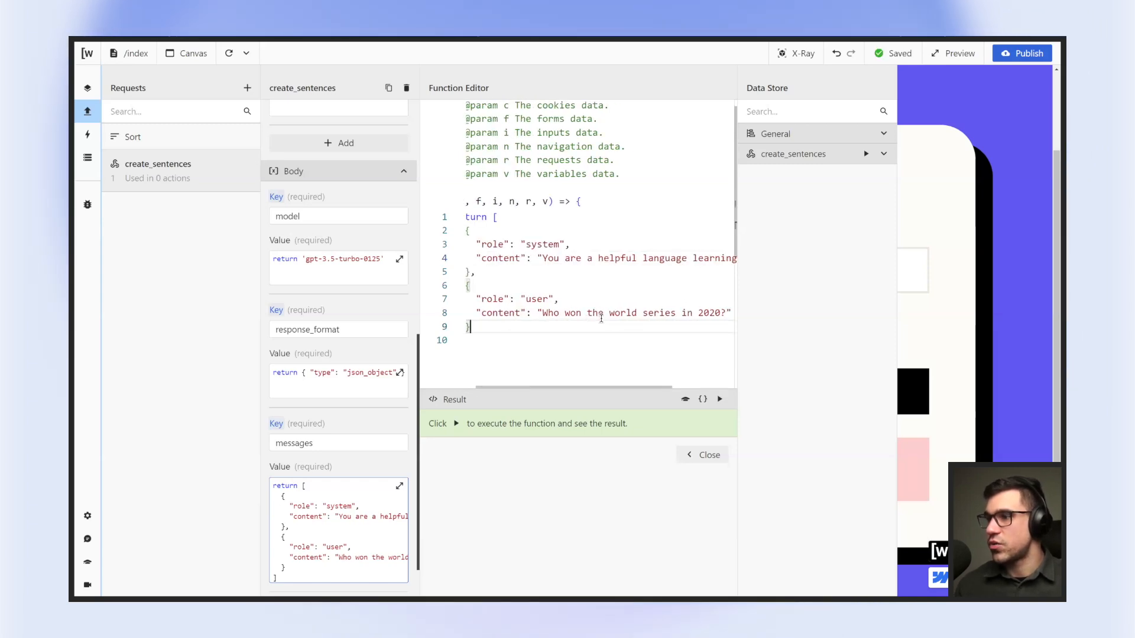
Switch to ChatGPT and copy the whole prompt asking for English sentences with Spanish translations as a JSON array of 10 objects.
key(ctrl)
key(ctrl)
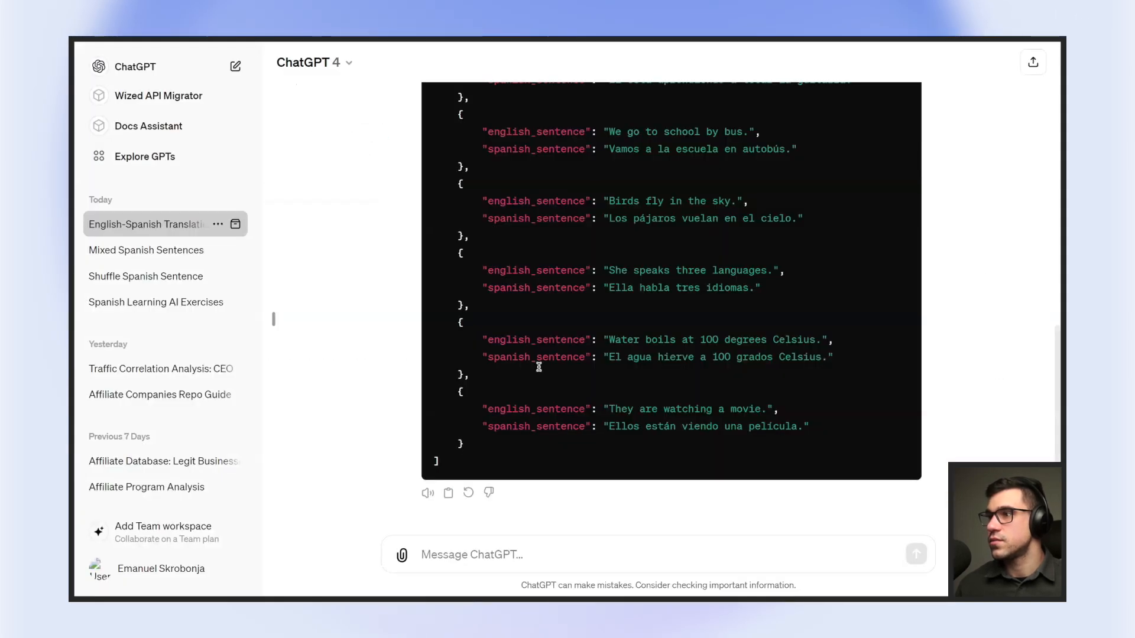
scroll(564, 392, up, 10)
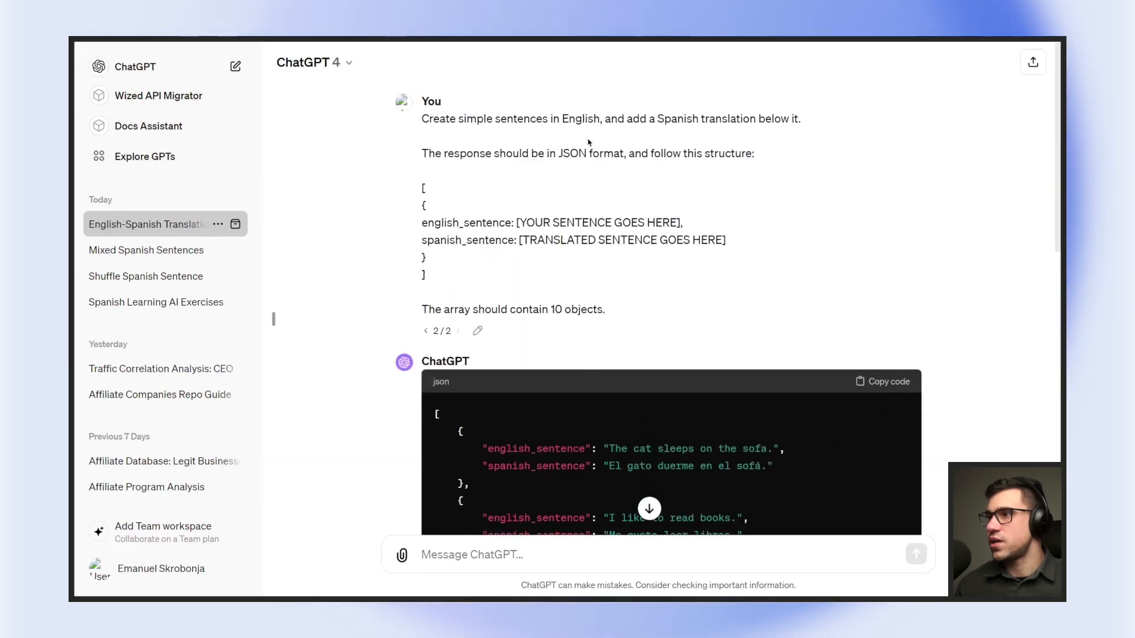
drag(420, 124, 642, 246)
scroll(615, 330, down, 10)
scroll(591, 394, up, 12)
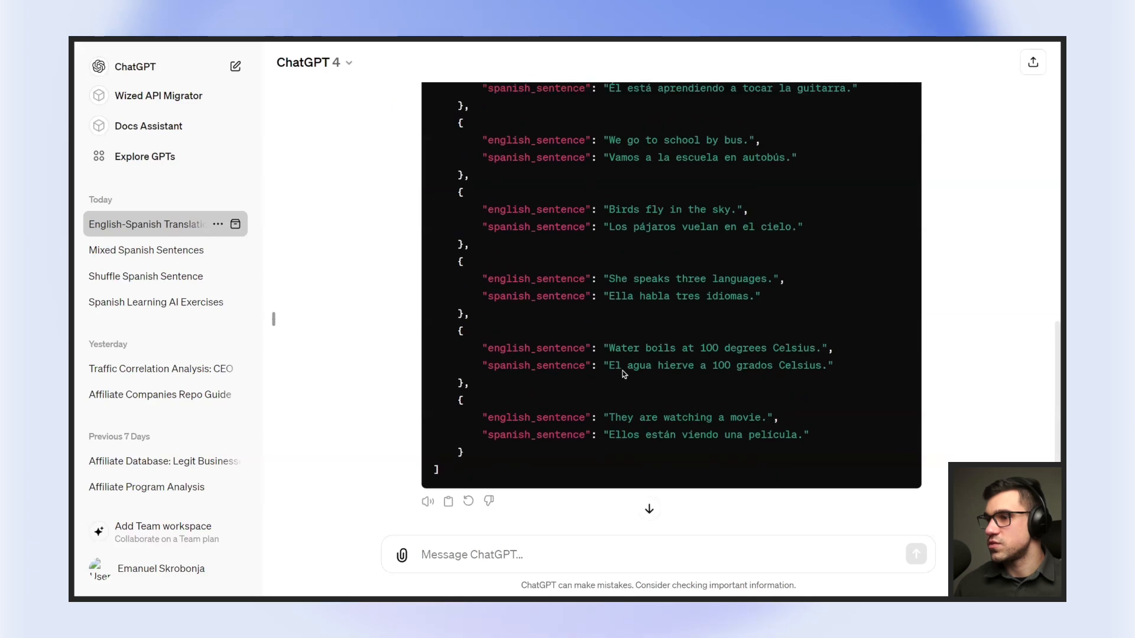
scroll(591, 395, up, 1)
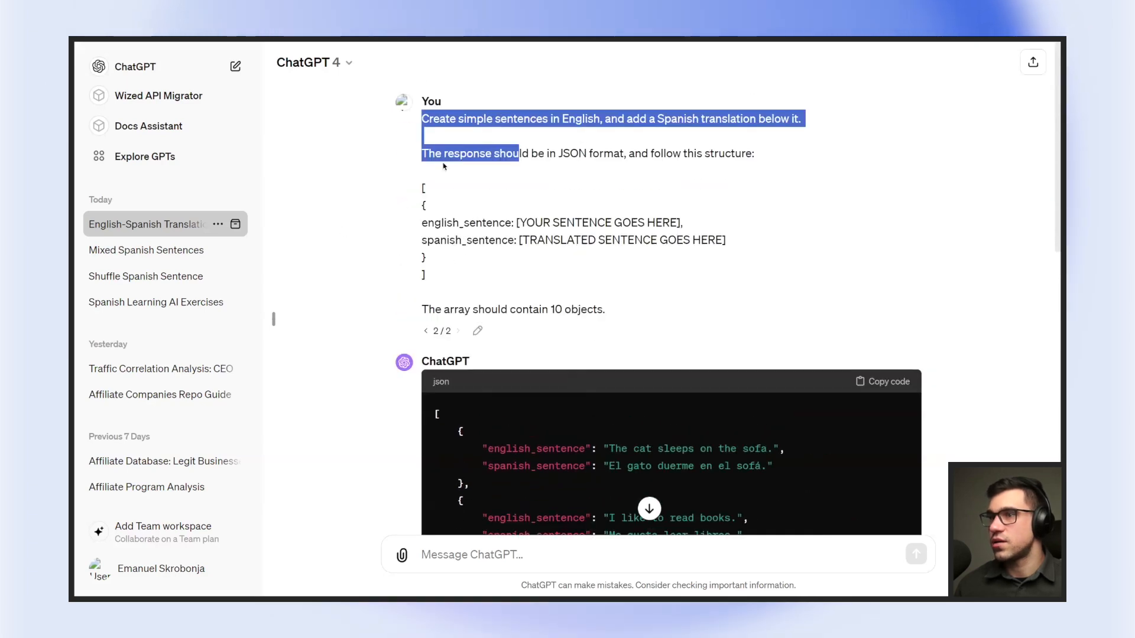
drag(422, 120, 774, 169)
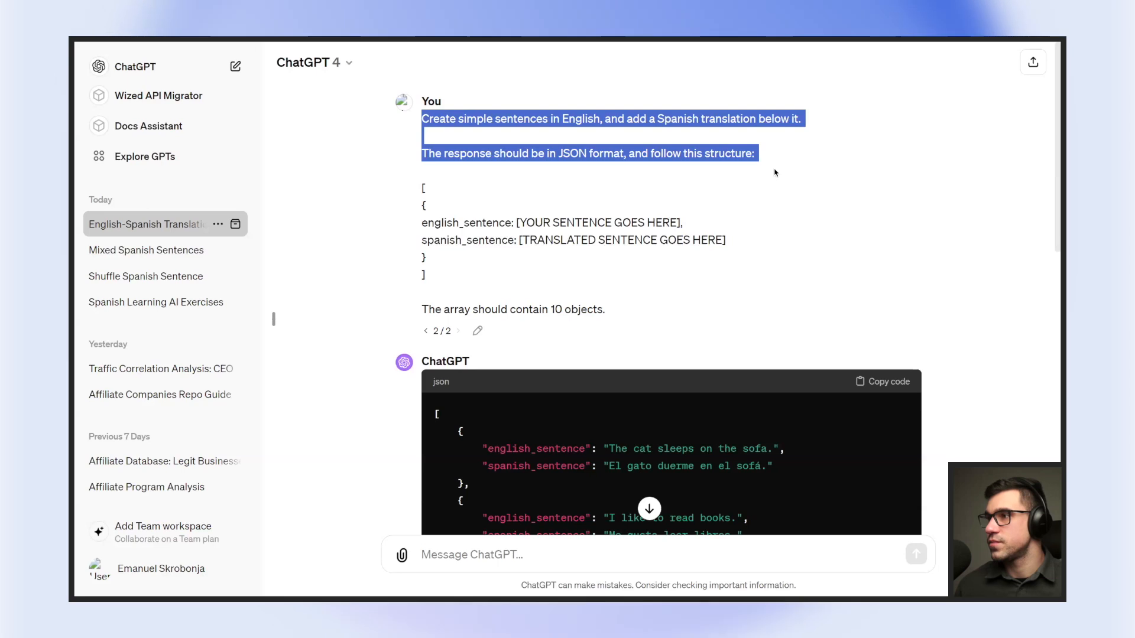
drag(743, 222, 671, 311)
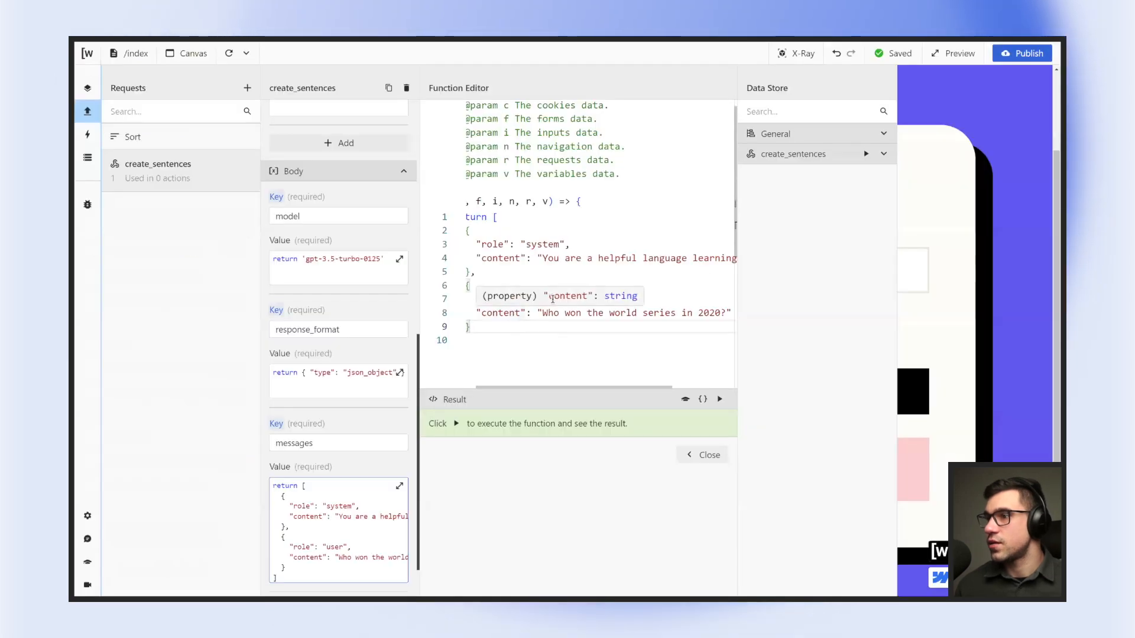
Delete the question about the 2020 world series from the user message's content, leaving its double quotes empty.
scroll(552, 299, down, 2)
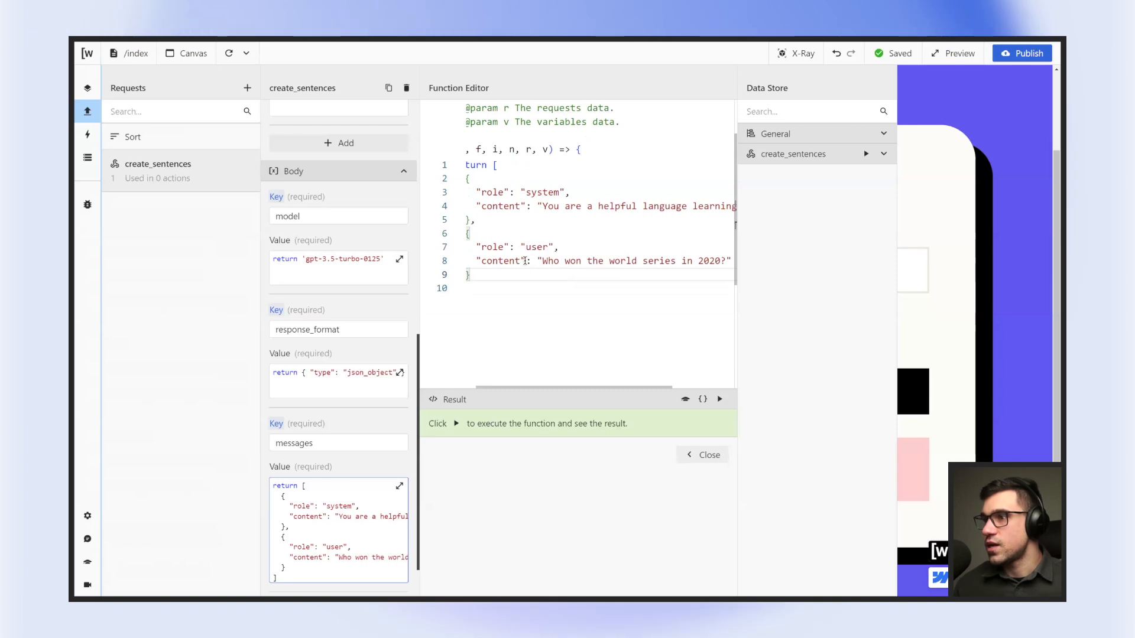
scroll(535, 242, down, 1)
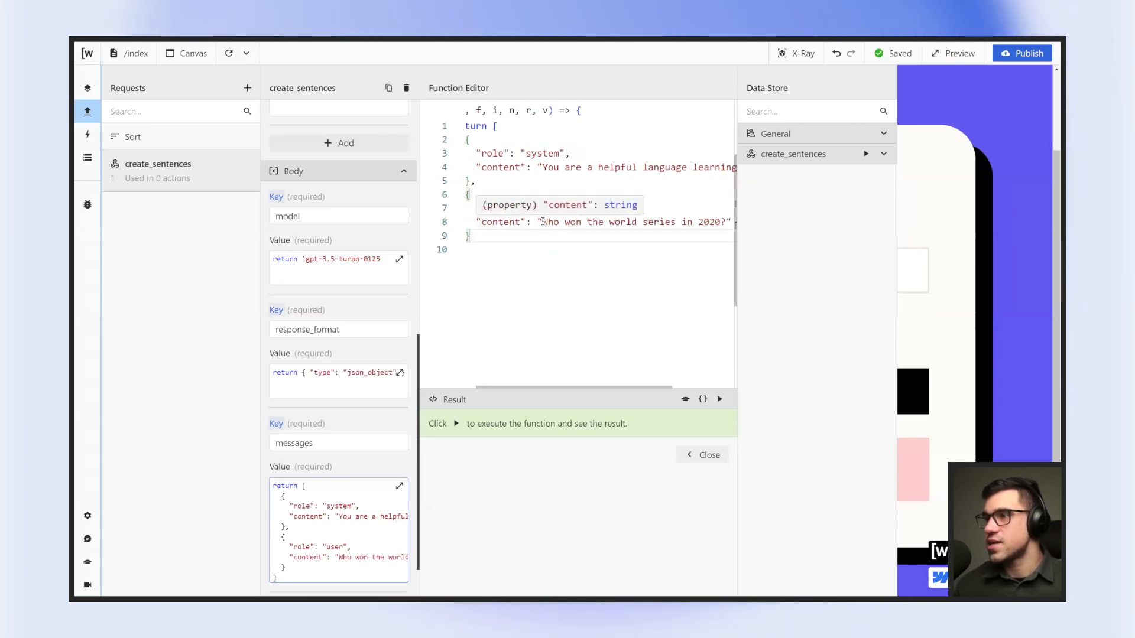
drag(559, 221, 716, 219)
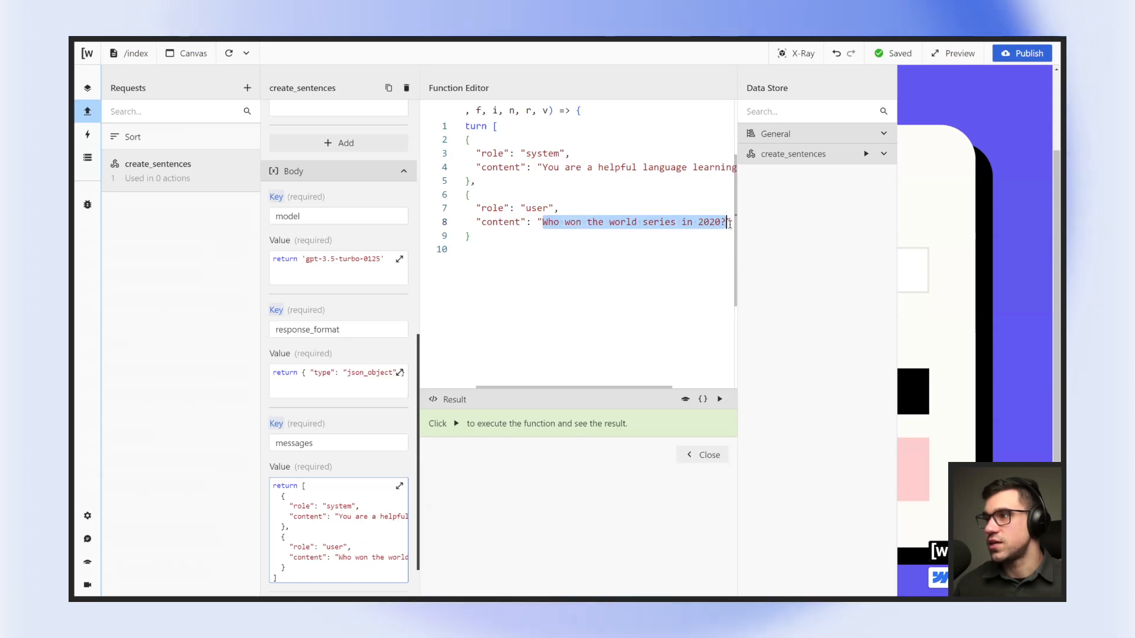
key(BackSpace)
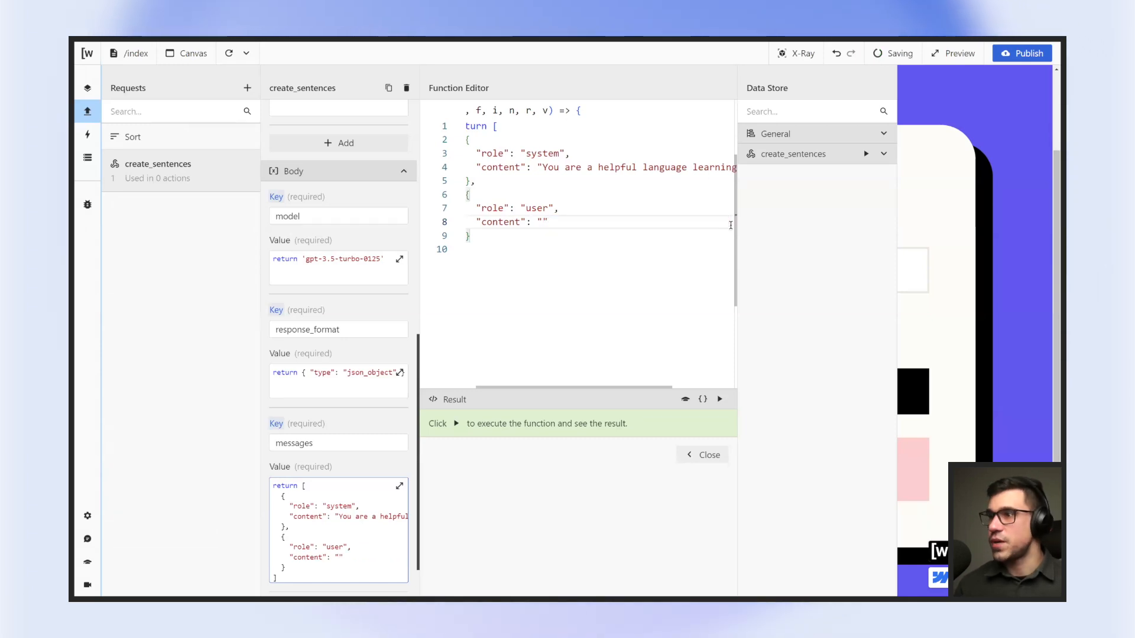
Try the copied prompt between the double quotes of the user content by executing the function, and undo the paste.
key(ctrl+v)
scroll(630, 364, down, 1)
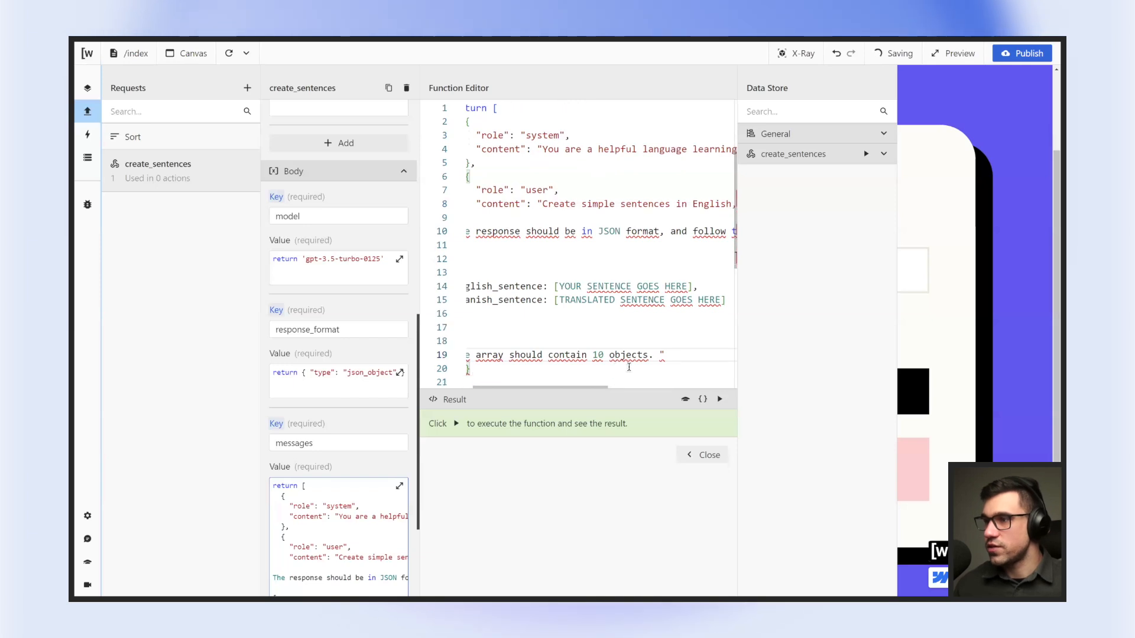
scroll(633, 349, left, 1)
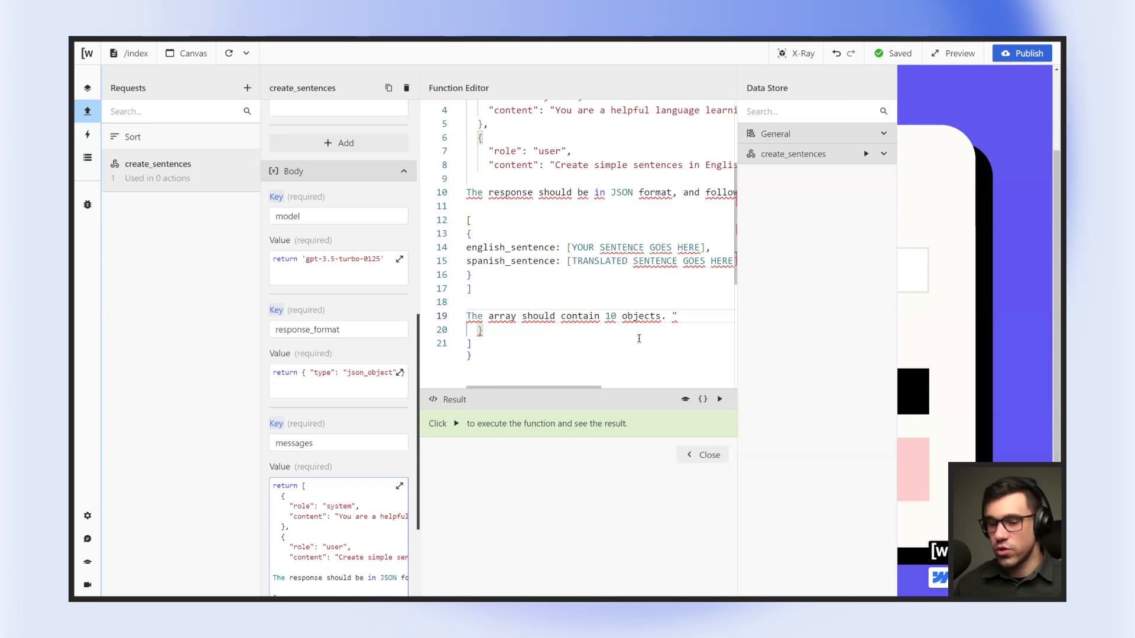
click(720, 400)
drag(463, 423, 472, 423)
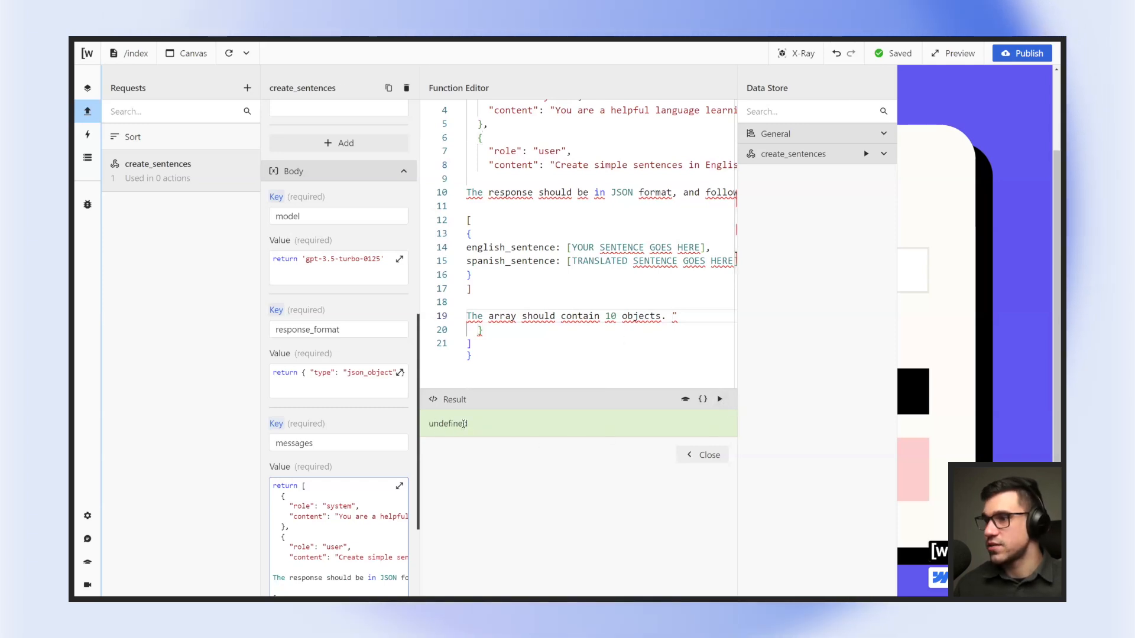
click(550, 334)
key(ctrl+z)
scroll(618, 267, up, 1)
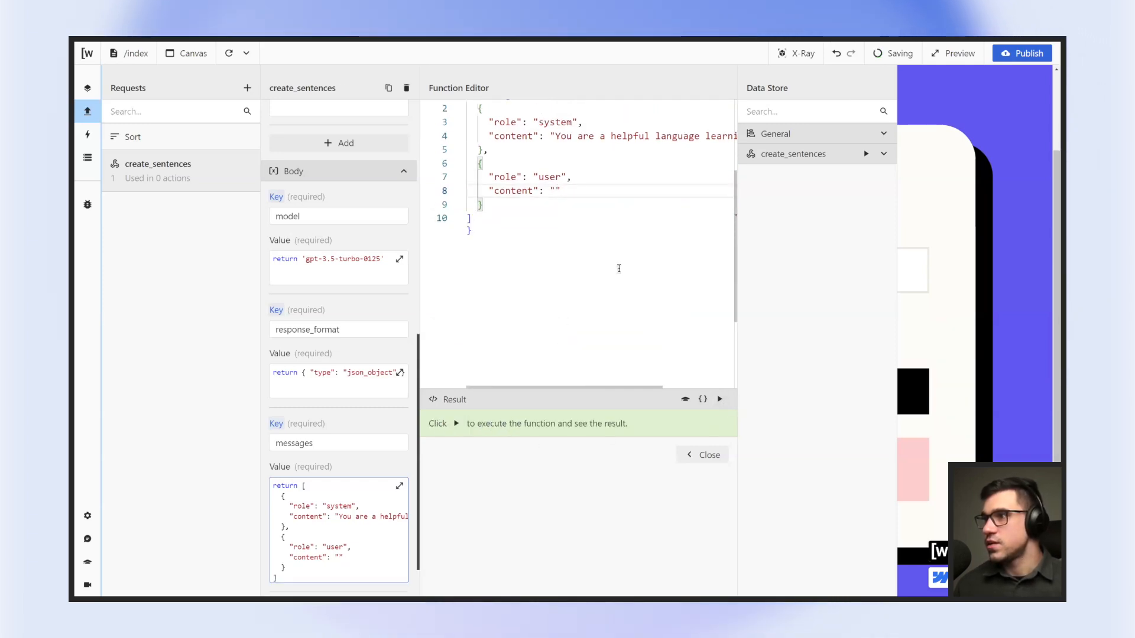
Replace the user content's double quotes with backticks and paste the copied multi-line prompt between them.
double_click(549, 191)
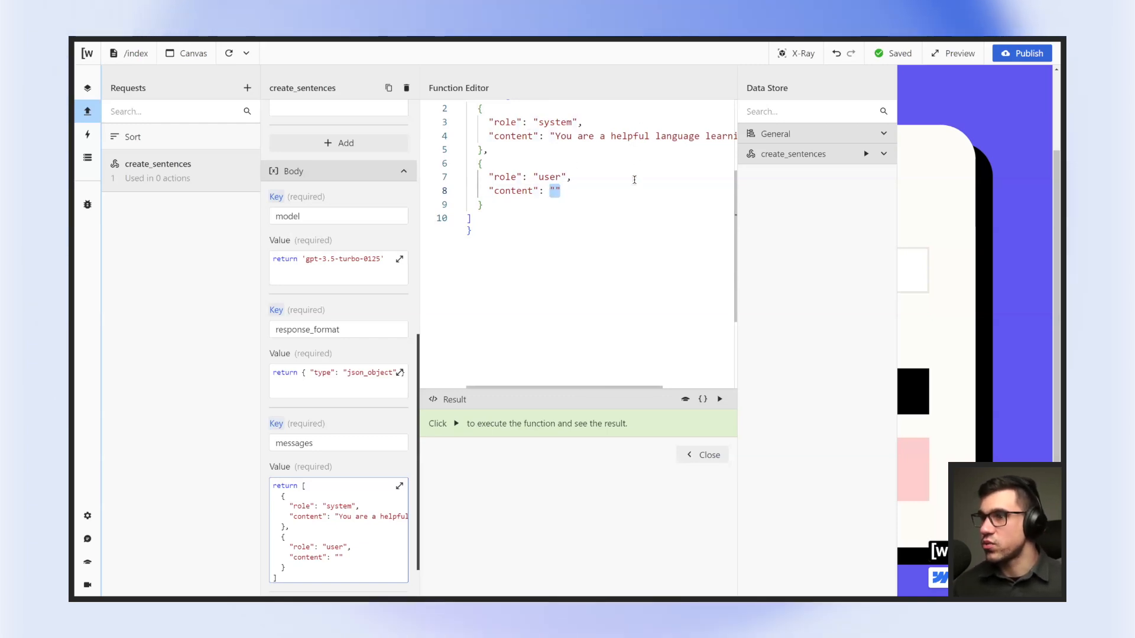
key(BackSpace)
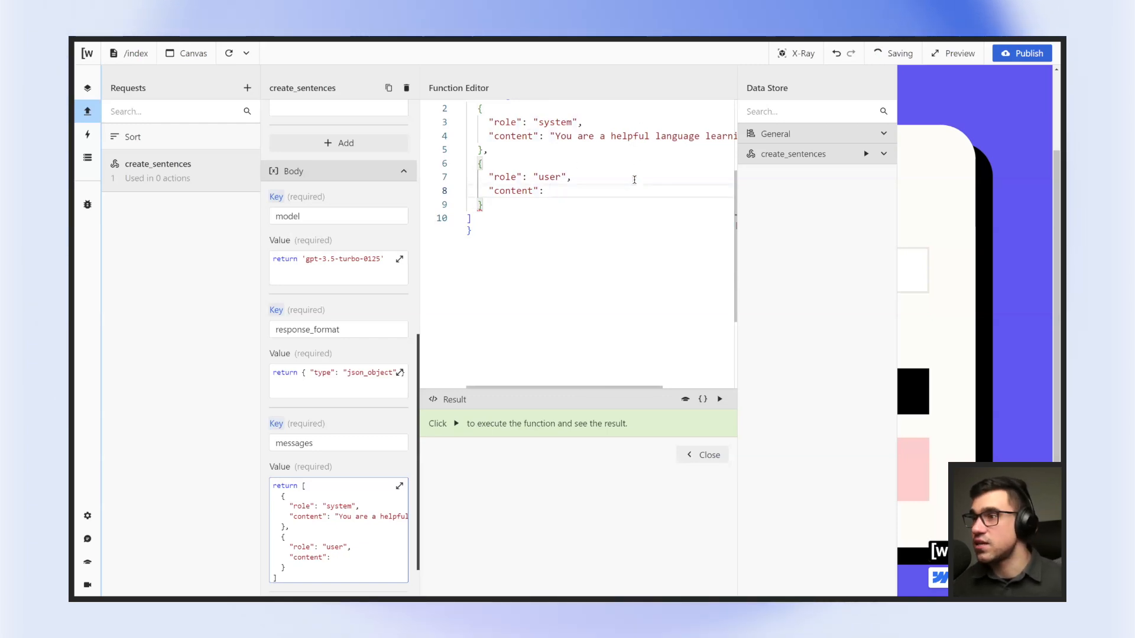
text(`)
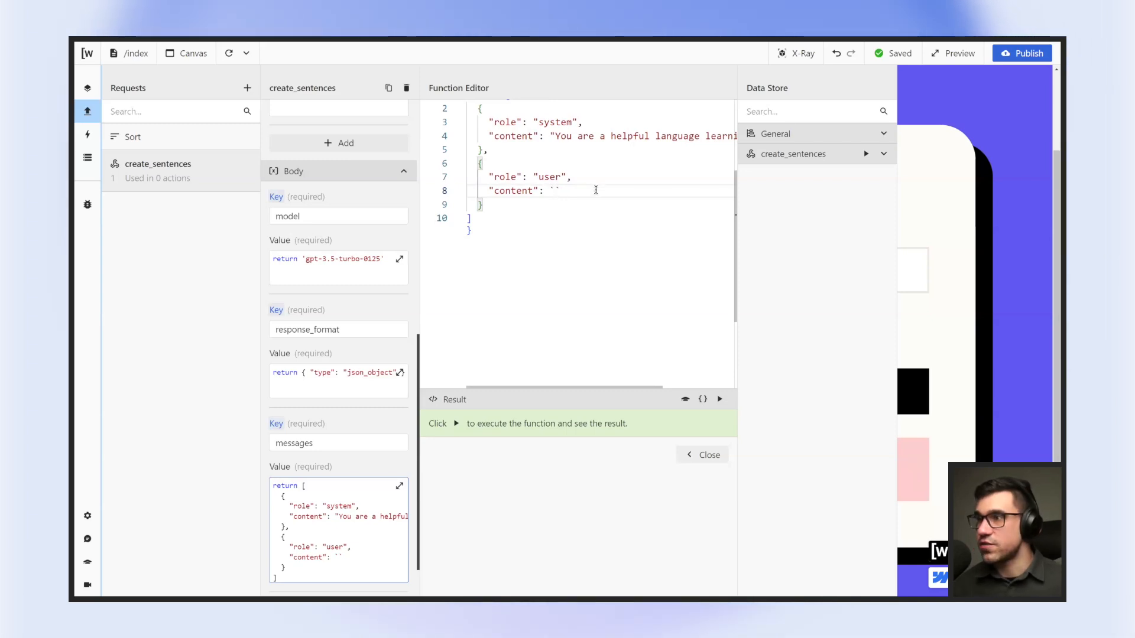
key(ctrl+v)
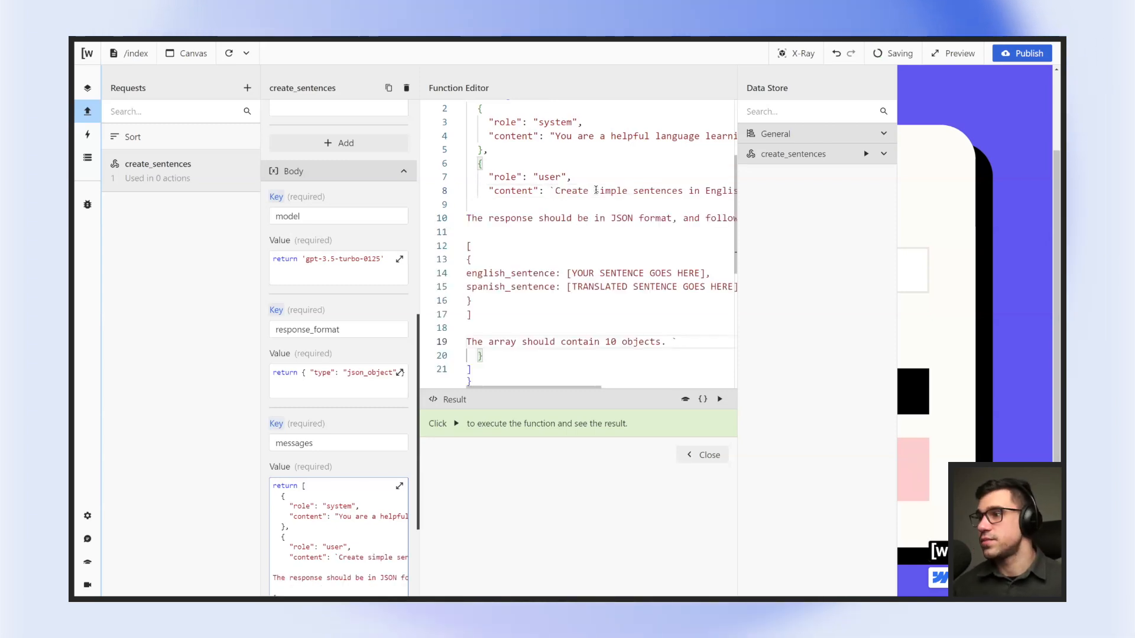
Move the start of the prompt to its own unindented line directly below the opening backtick.
click(555, 191)
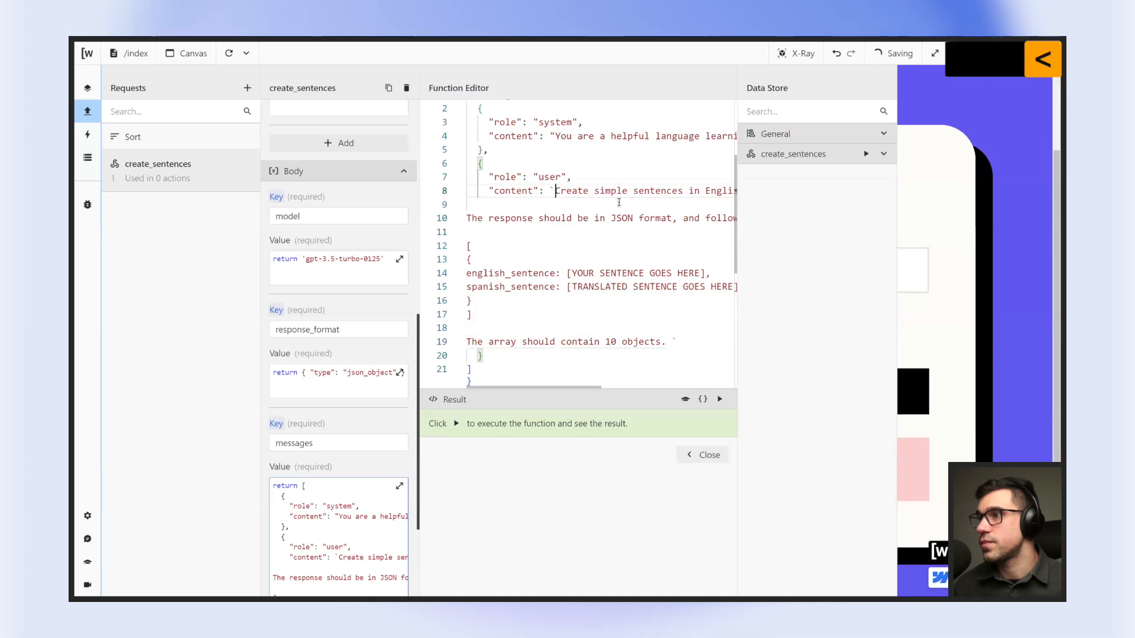
key(Return)
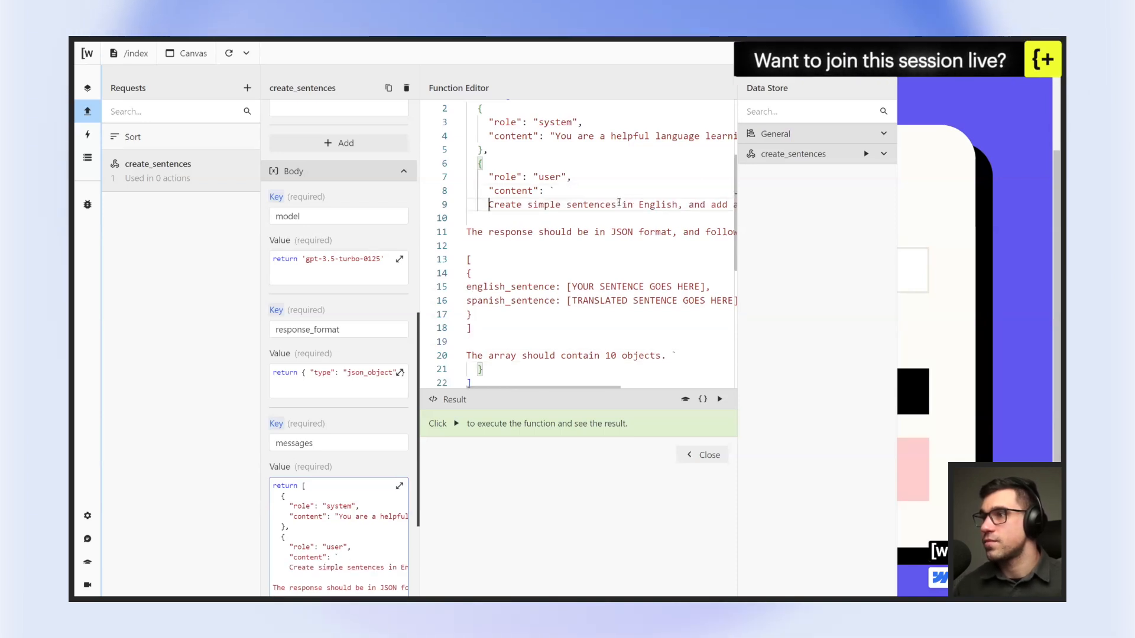
key(Return)
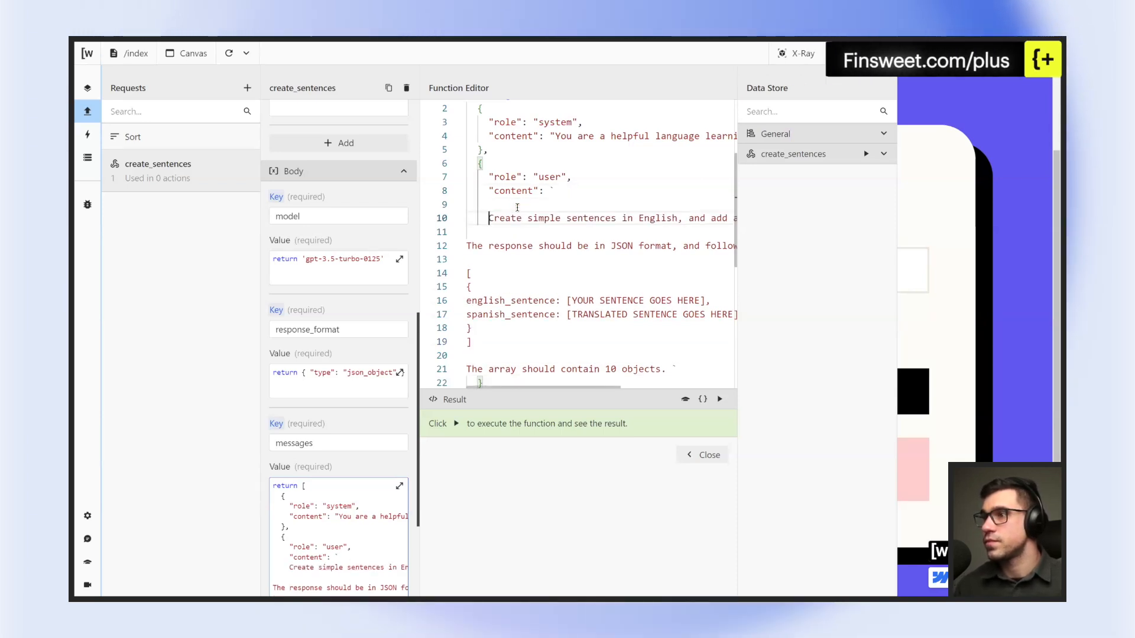
key(BackSpace)
key(BackSpace)
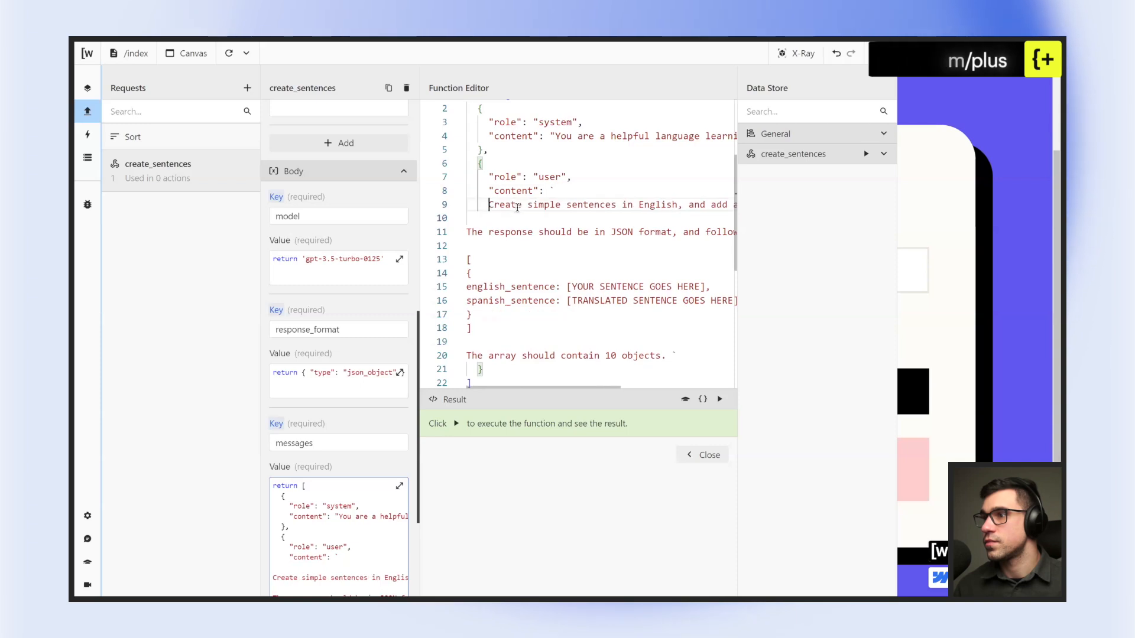
scroll(525, 262, down, 1)
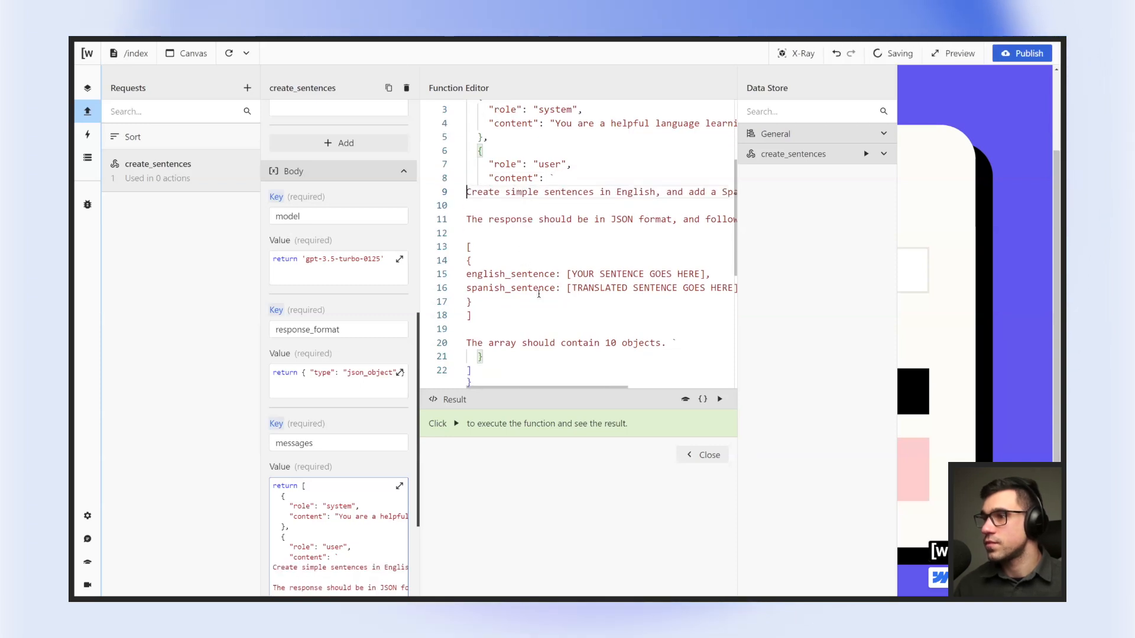
Execute the messages function to check the array it returns, and close the function editor.
click(511, 356)
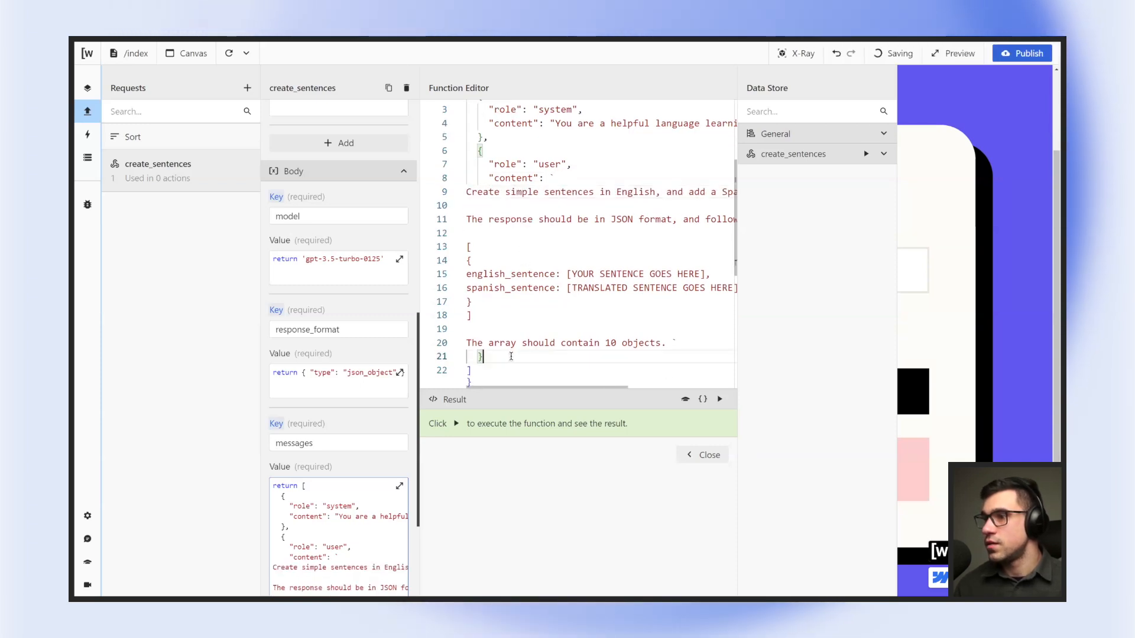
scroll(507, 338, down, 3)
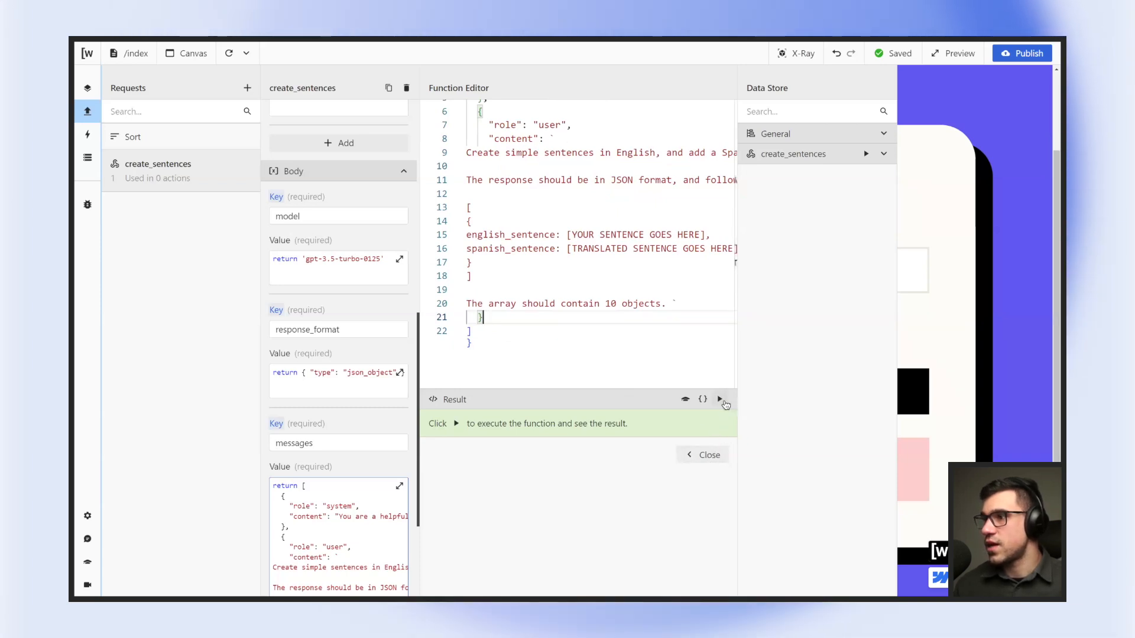
click(720, 400)
mouse_move(430, 424)
mouse_down()
mouse_move(607, 457)
mouse_move(430, 412)
mouse_up()
click(634, 465)
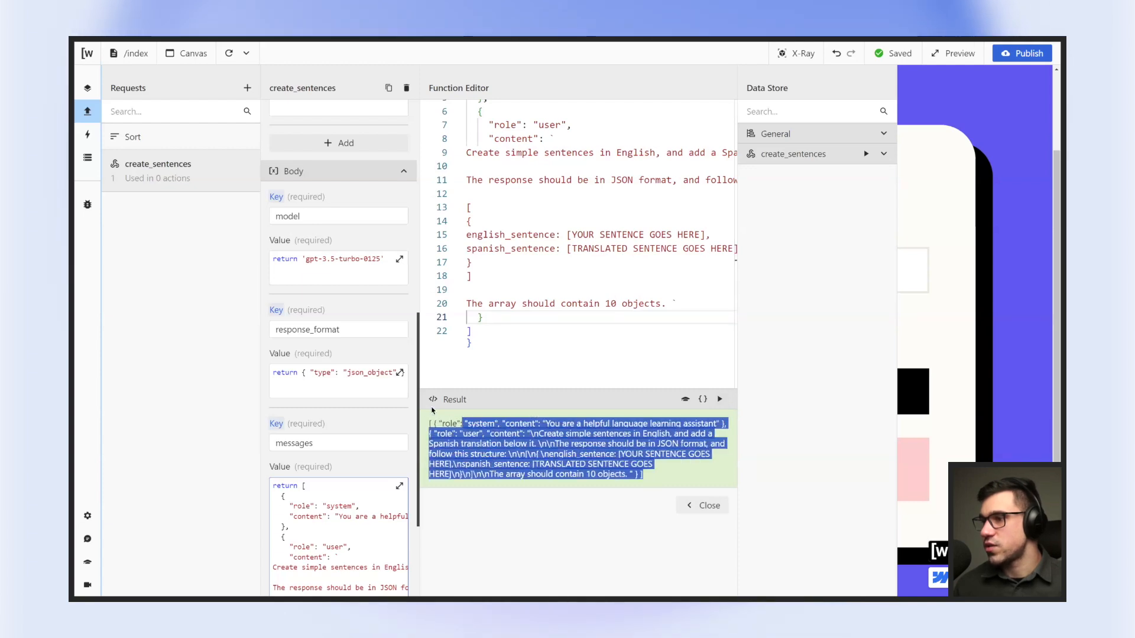
click(681, 525)
click(709, 507)
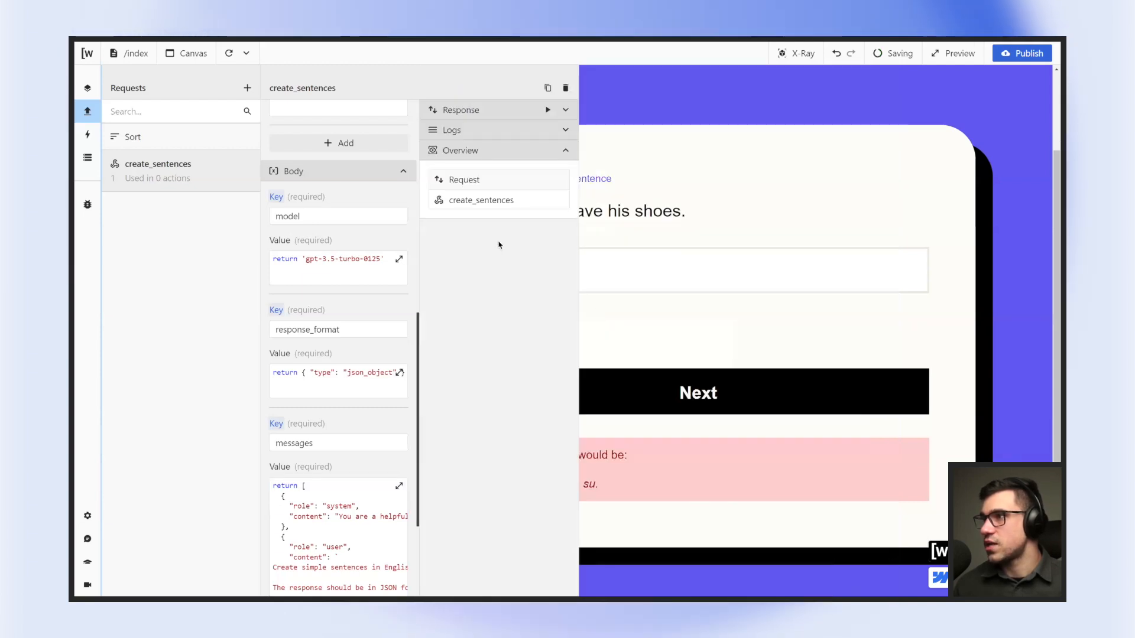
Send the create_sentences request and examine the generated sentences in the result's choices[0].message.content.
click(566, 112)
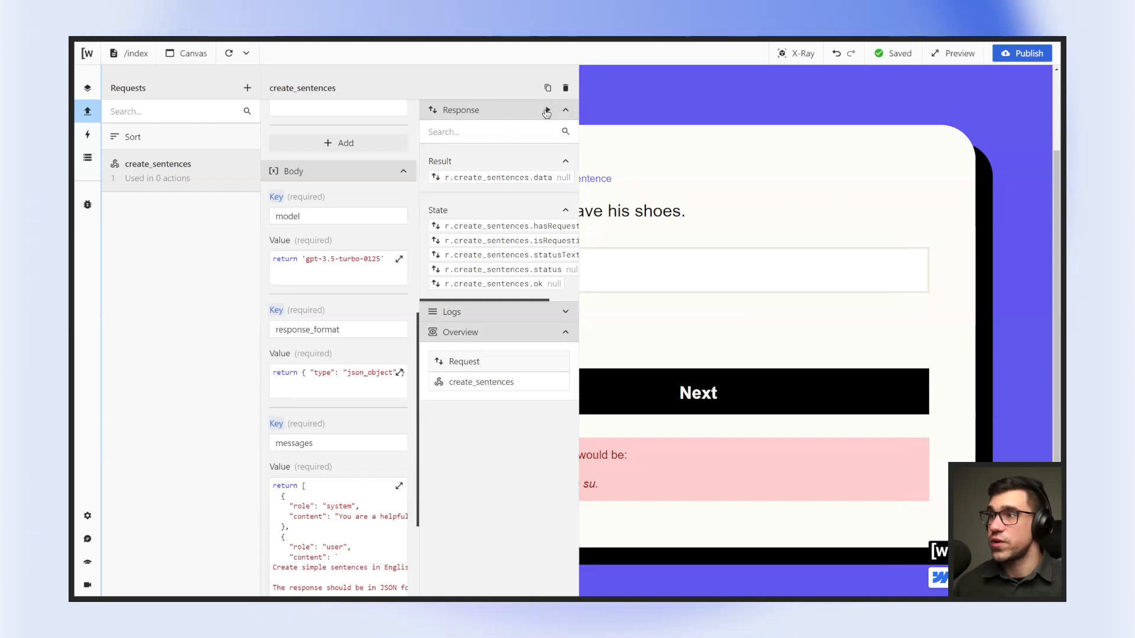
click(548, 113)
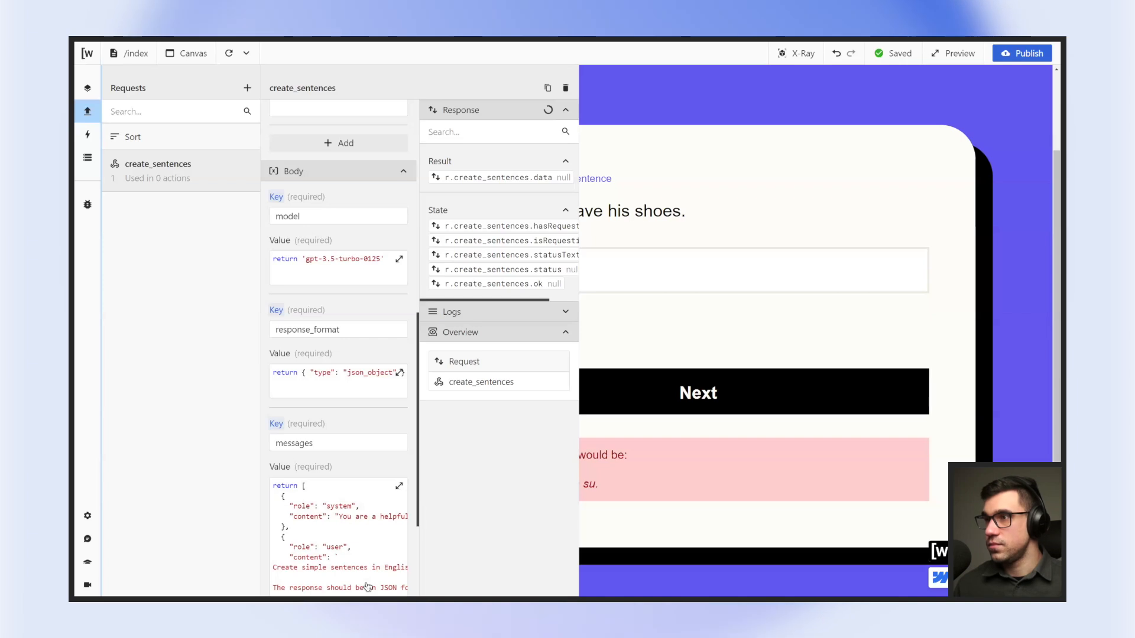
scroll(534, 271, down, 5)
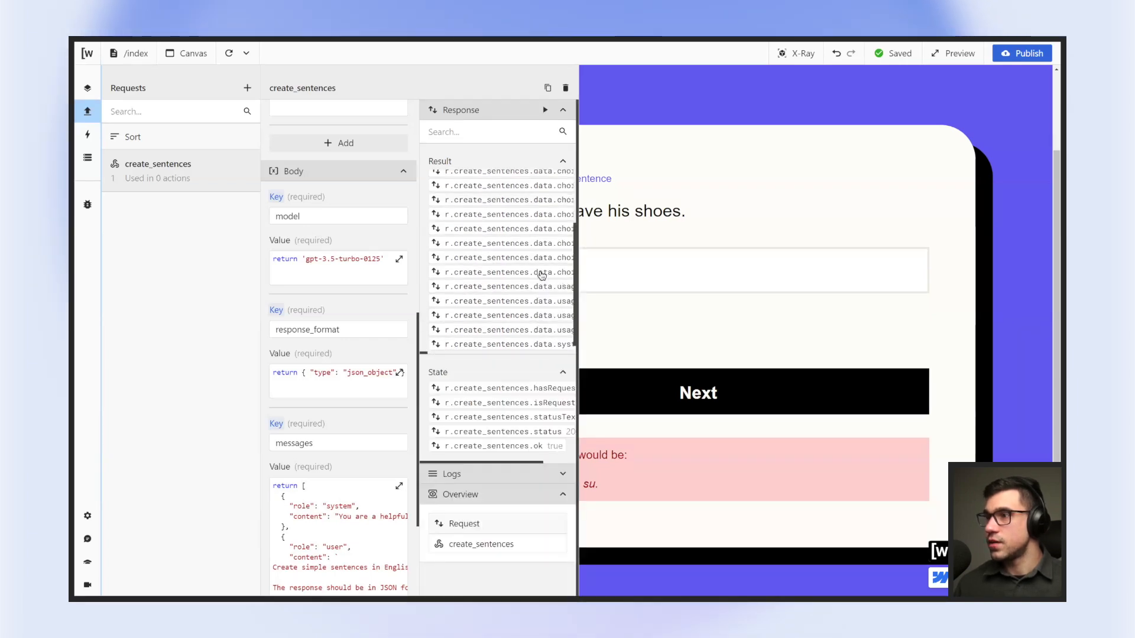
scroll(534, 270, right, 3)
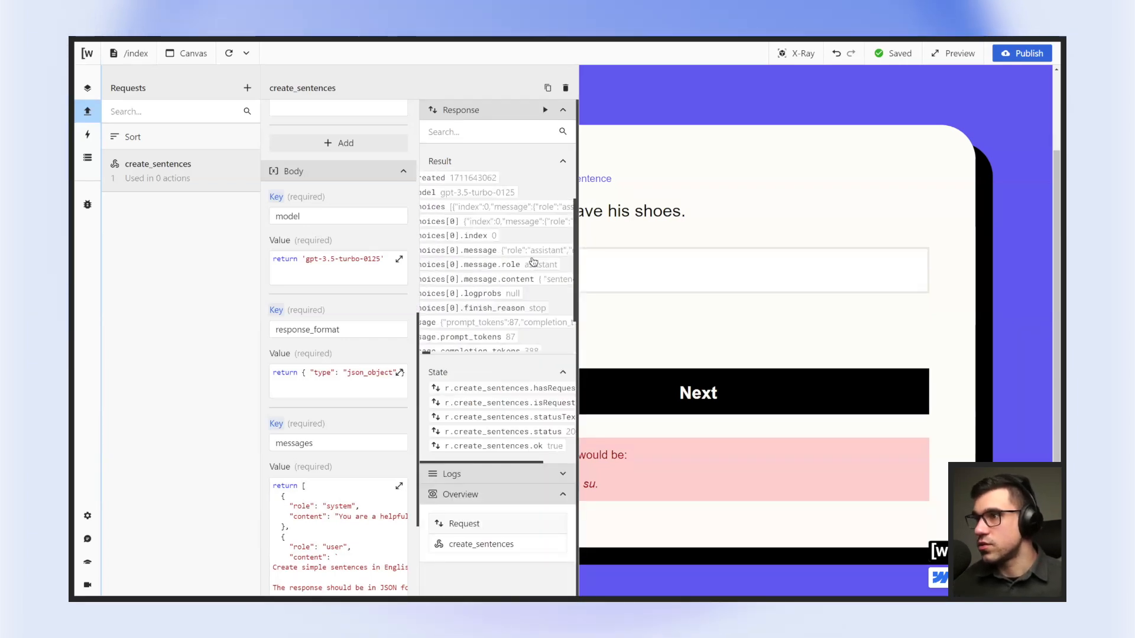
scroll(529, 248, up, 3)
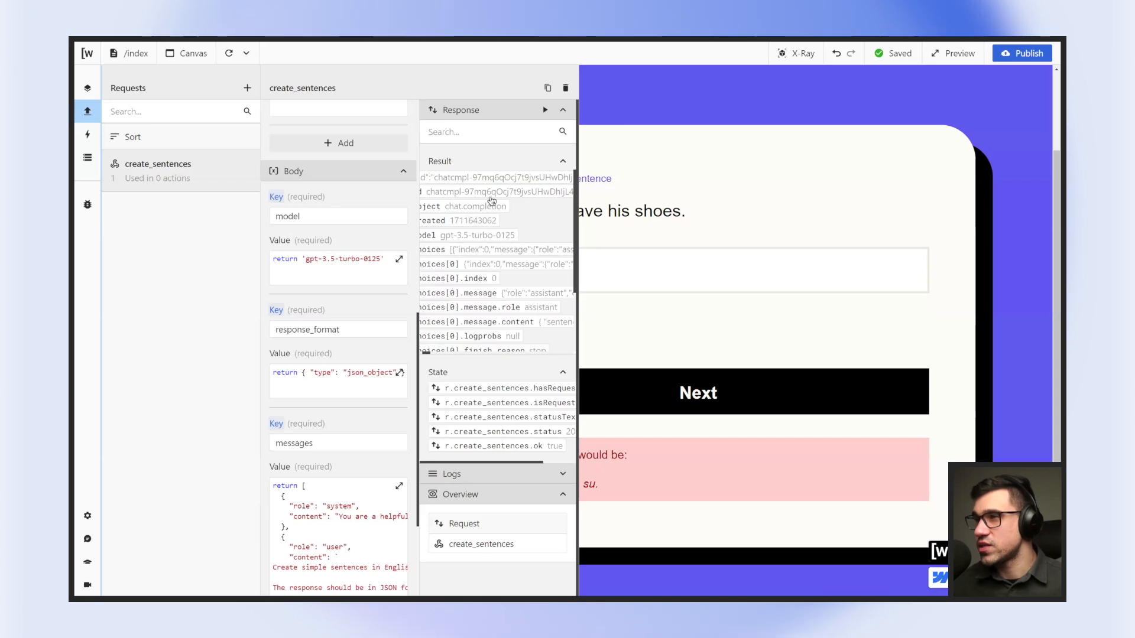
scroll(486, 224, down, 3)
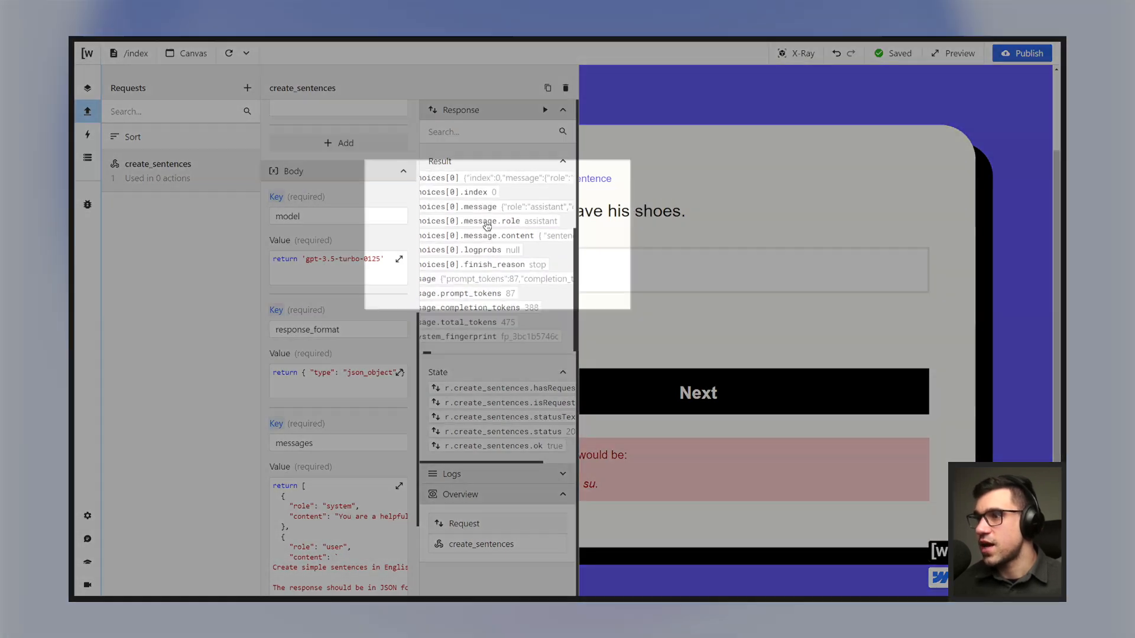
scroll(491, 239, right, 2)
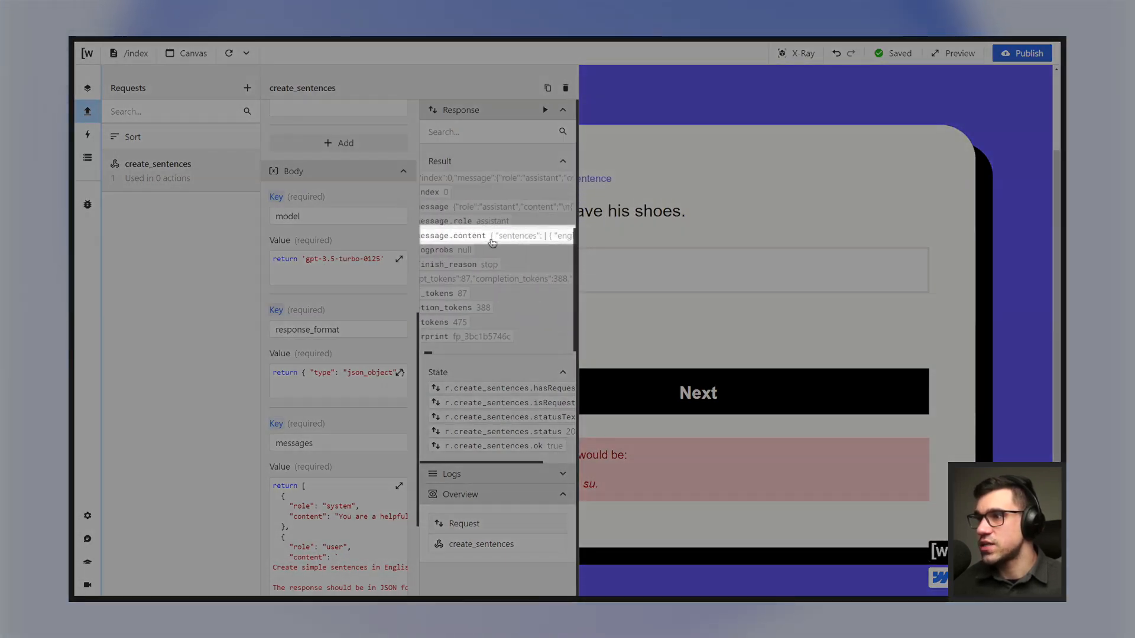
scroll(511, 239, right, 2)
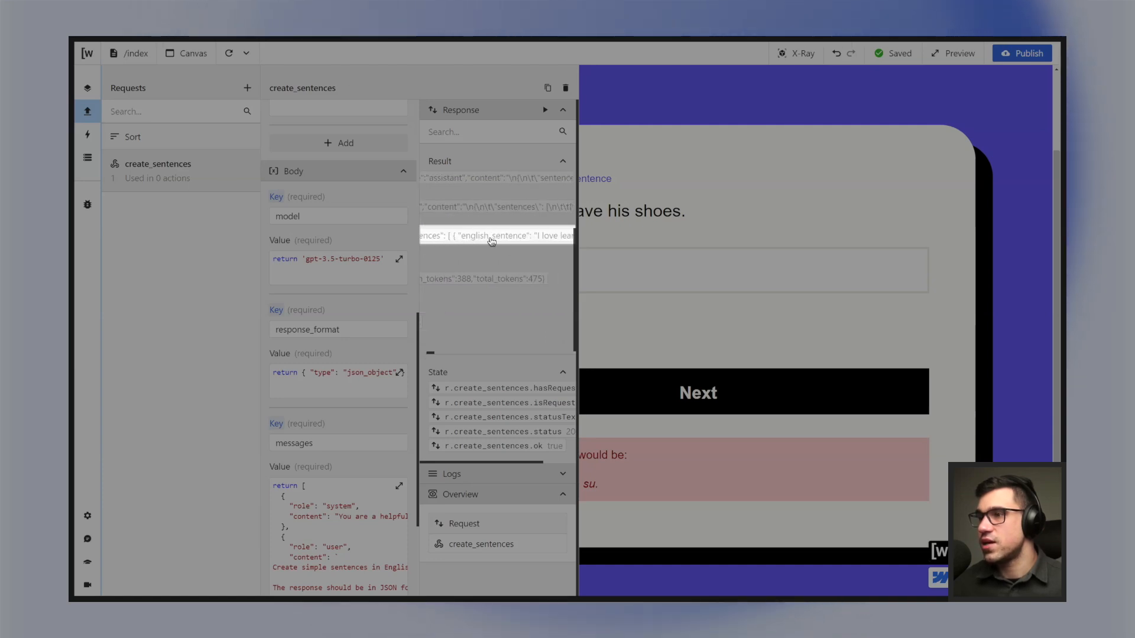
scroll(491, 240, right, 2)
scroll(490, 240, right, 4)
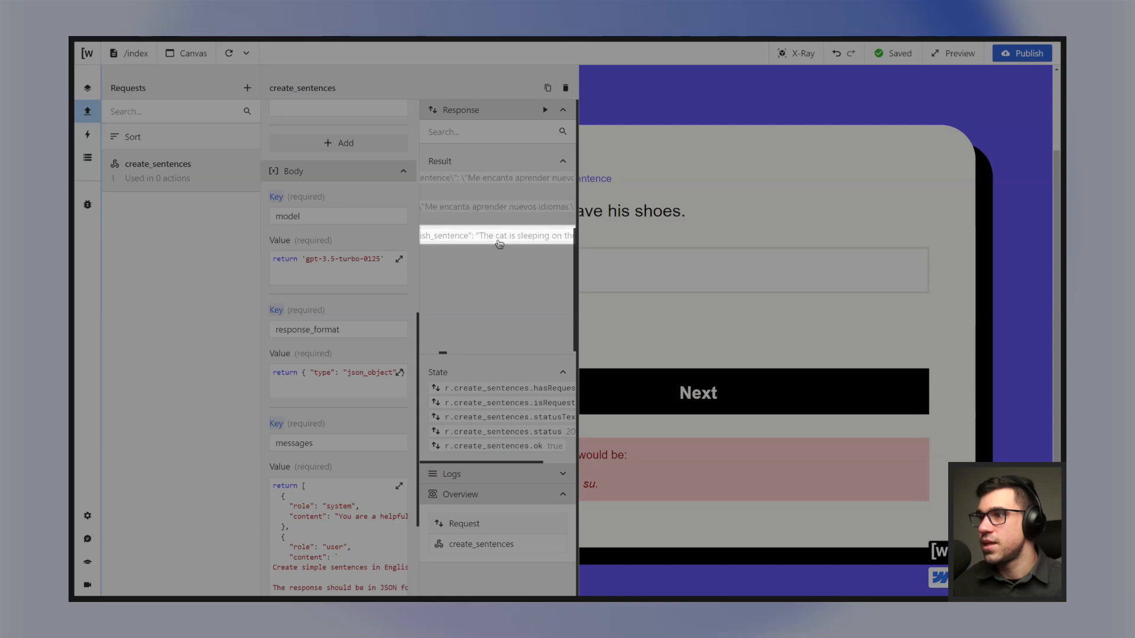
scroll(503, 242, left, 7)
scroll(503, 242, right, 3)
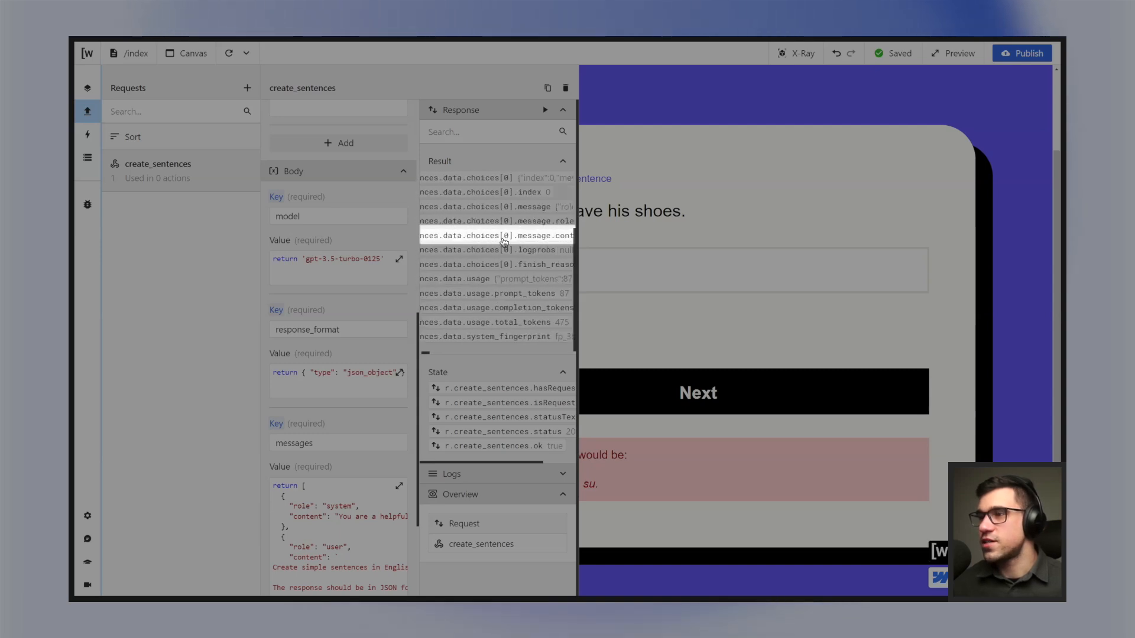
scroll(500, 243, right, 3)
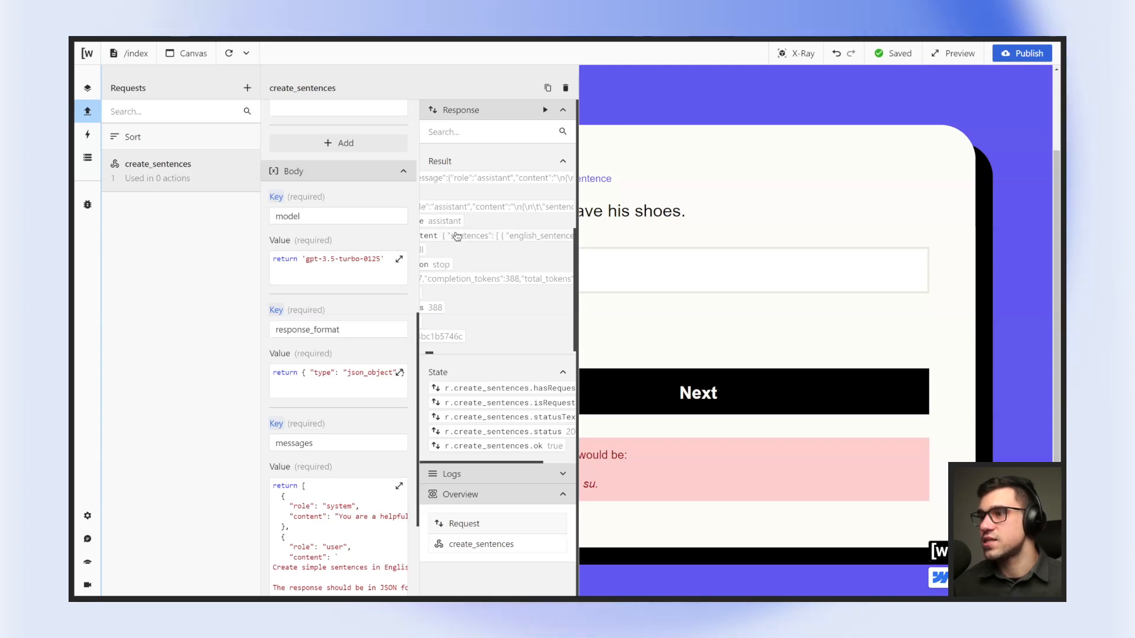
Add the key "data: " before the array's opening bracket in the user prompt of the messages value.
scroll(307, 529, down, 1)
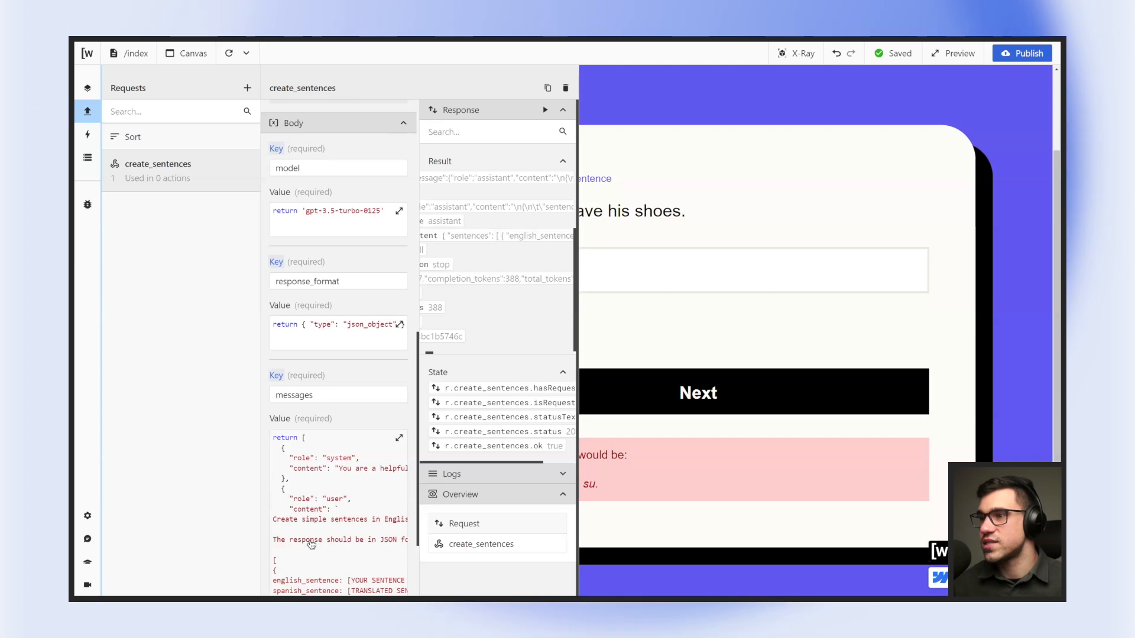
scroll(290, 520, down, 1)
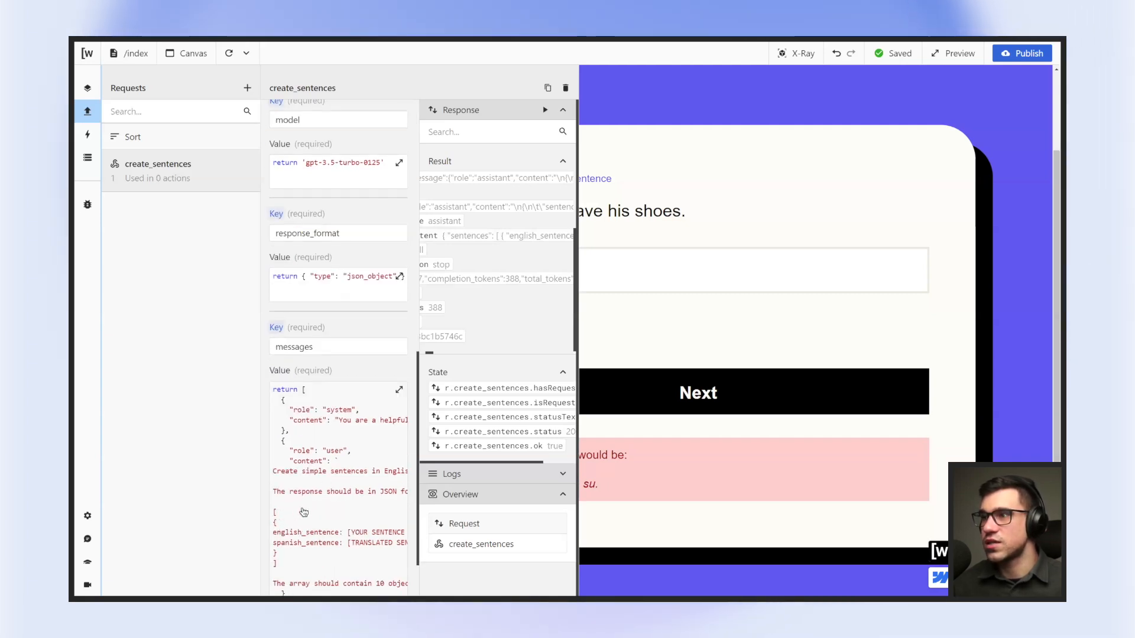
scroll(304, 512, down, 1)
click(303, 512)
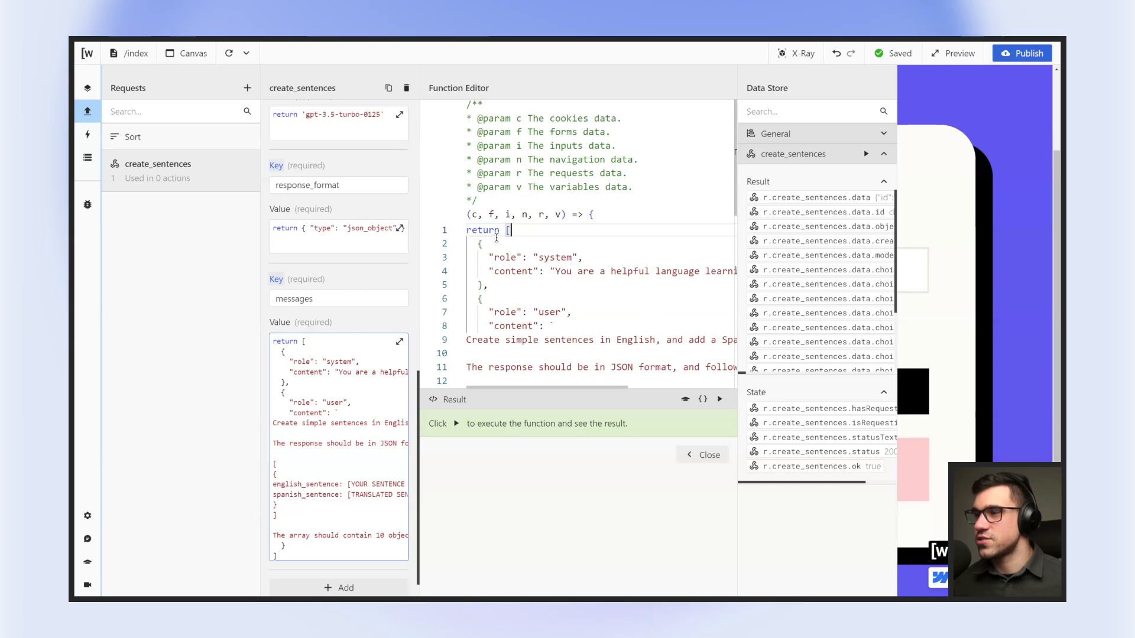
scroll(567, 283, down, 3)
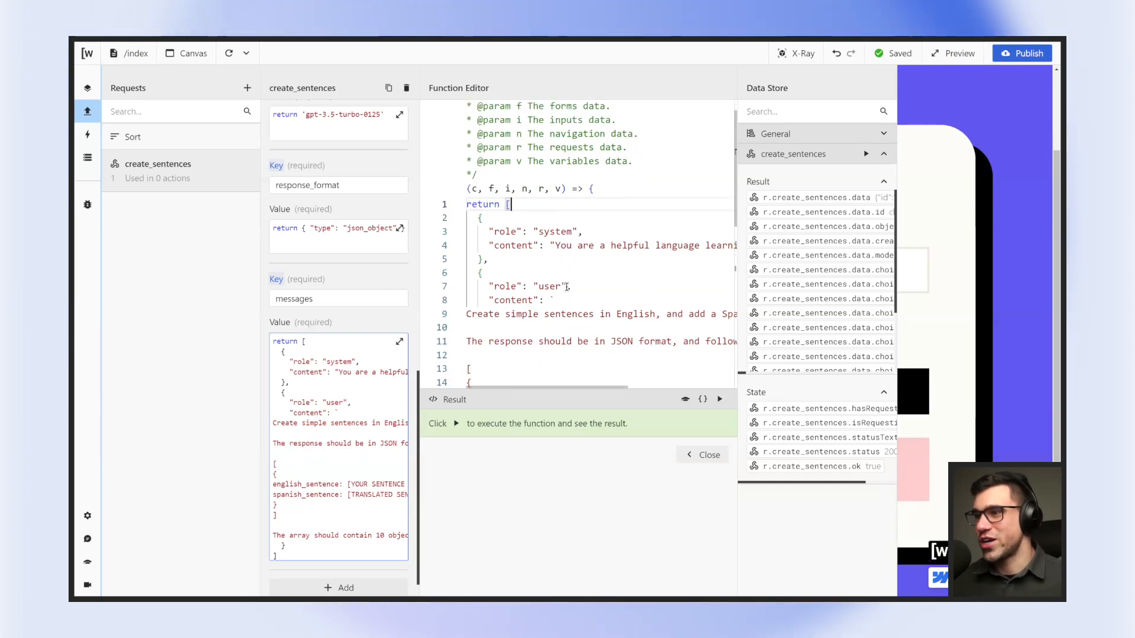
scroll(540, 274, down, 1)
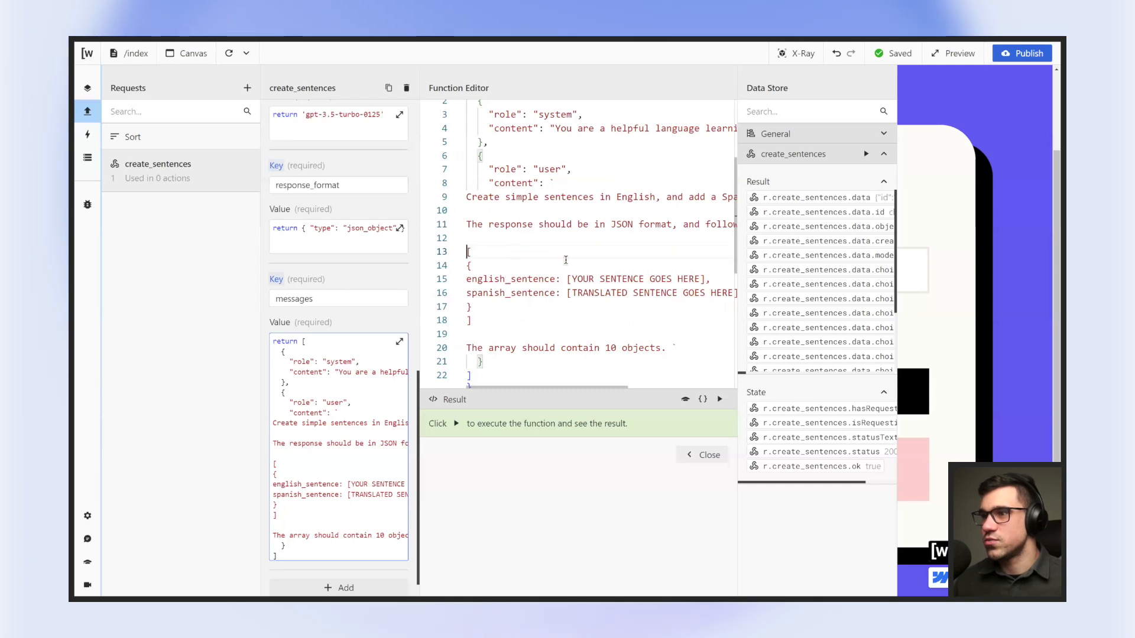
text(data)
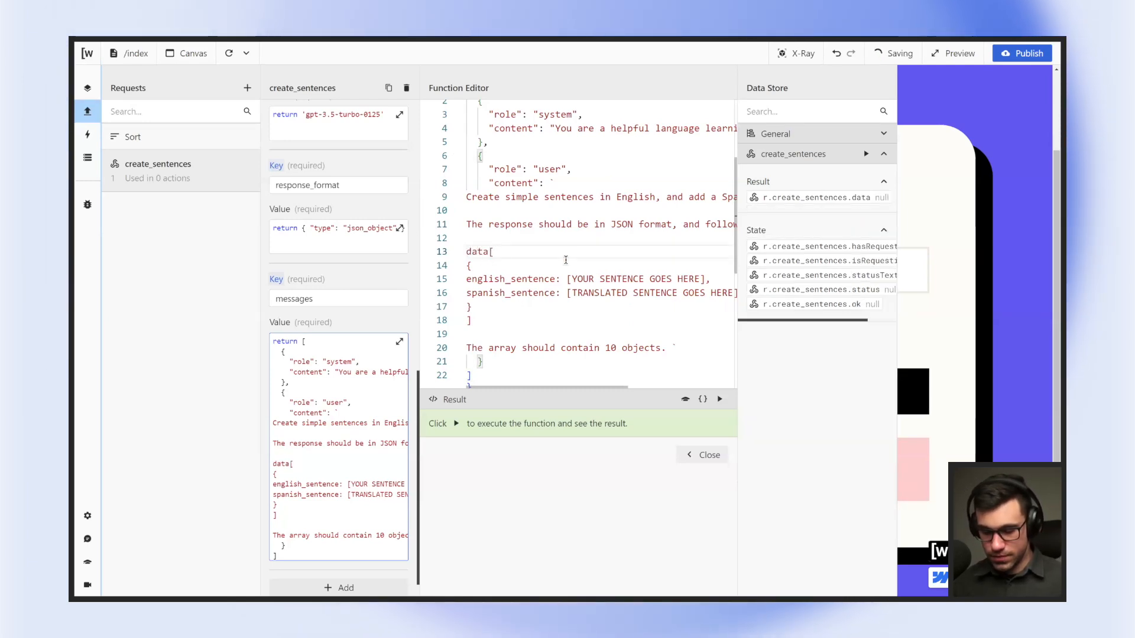
text(:)
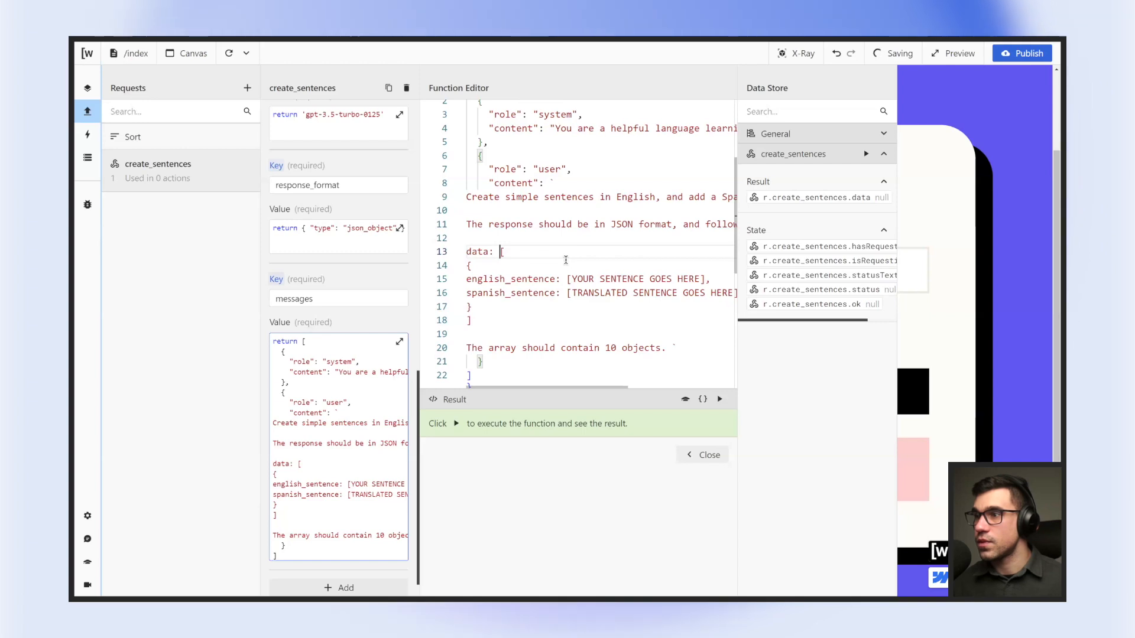
shift+click(524, 322)
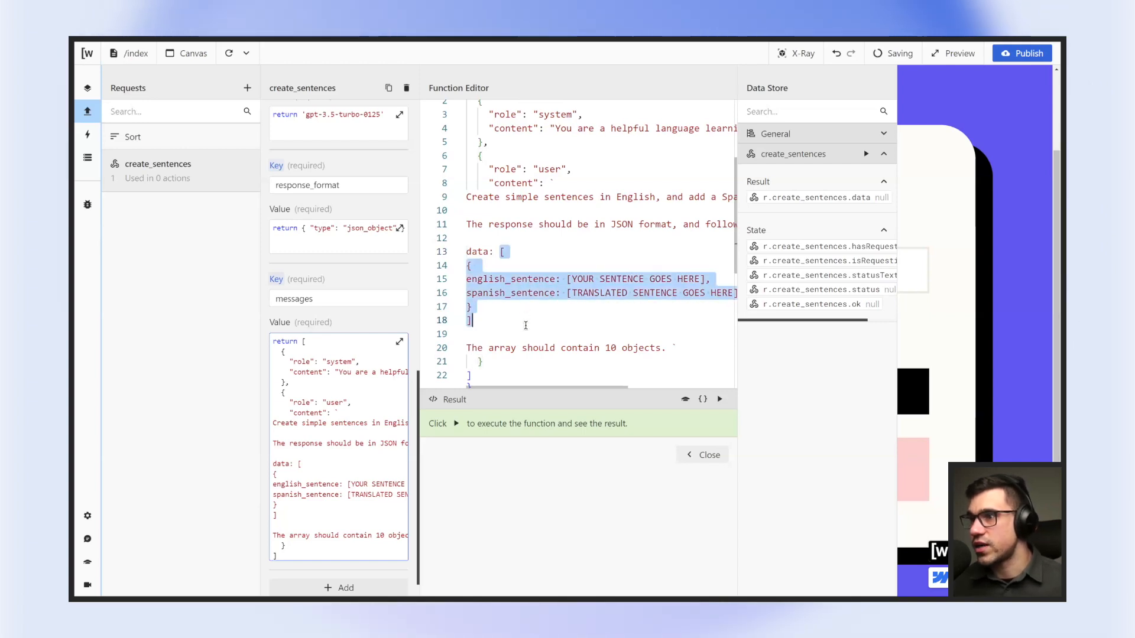
click(530, 310)
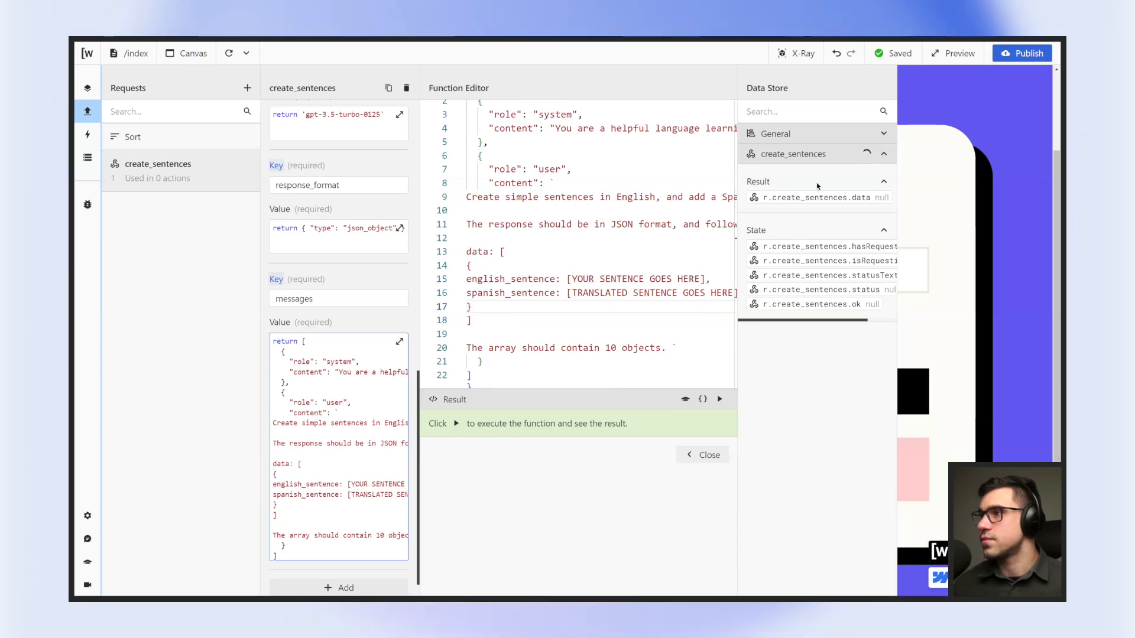
Send the create_sentences request again and inspect the structure of the returned message content in the data store.
scroll(821, 284, down, 3)
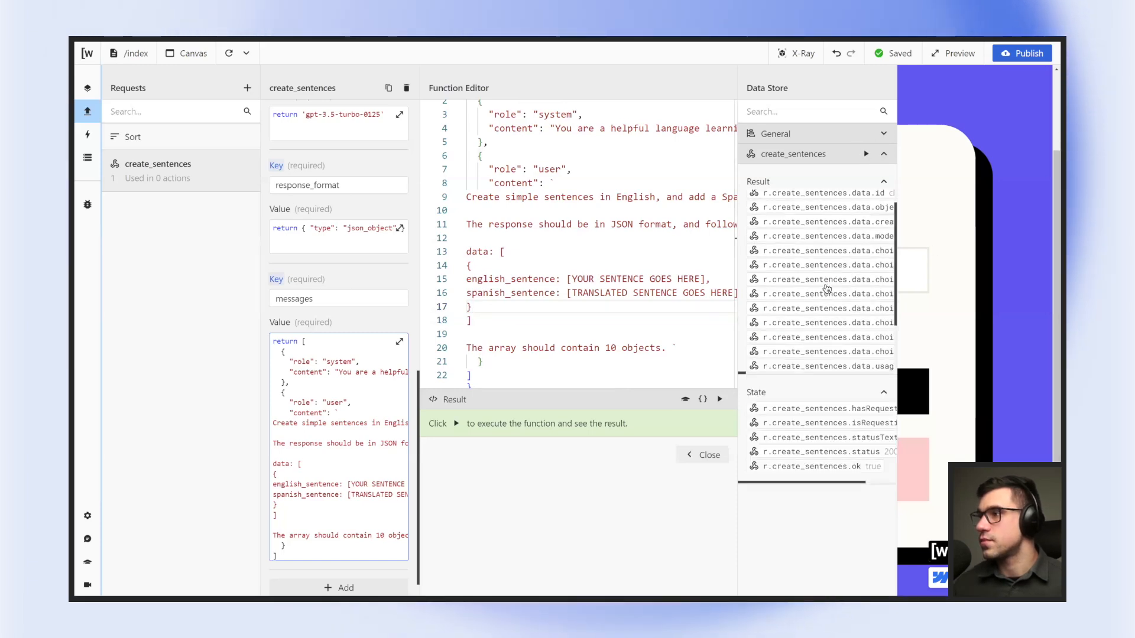
scroll(822, 285, right, 5)
scroll(792, 266, right, 3)
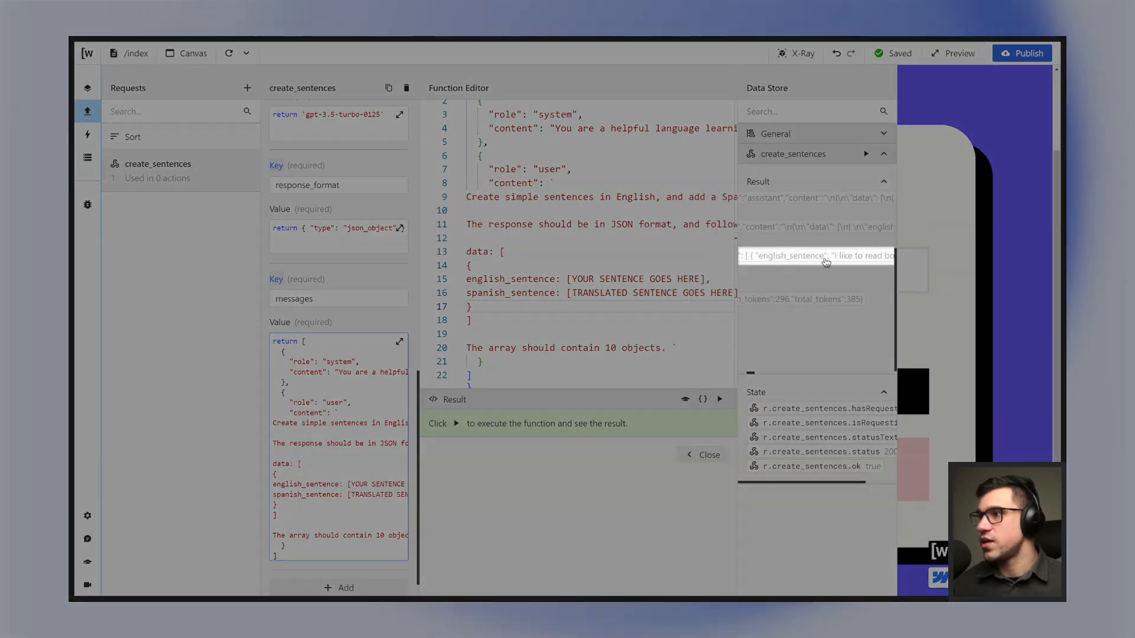
scroll(825, 262, right, 3)
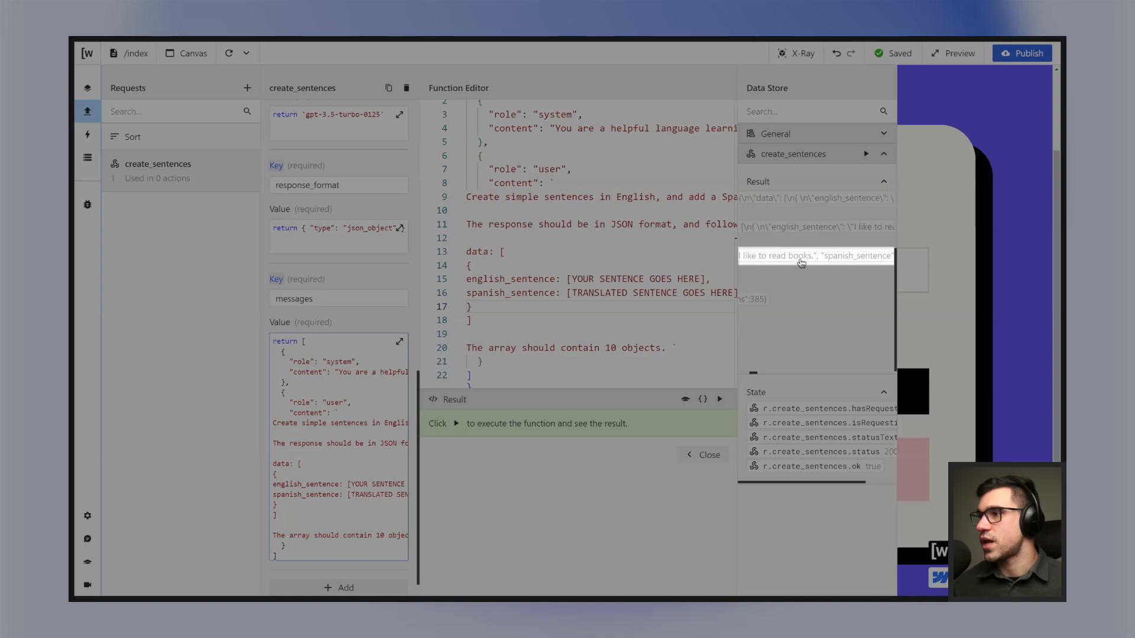
scroll(805, 263, right, 3)
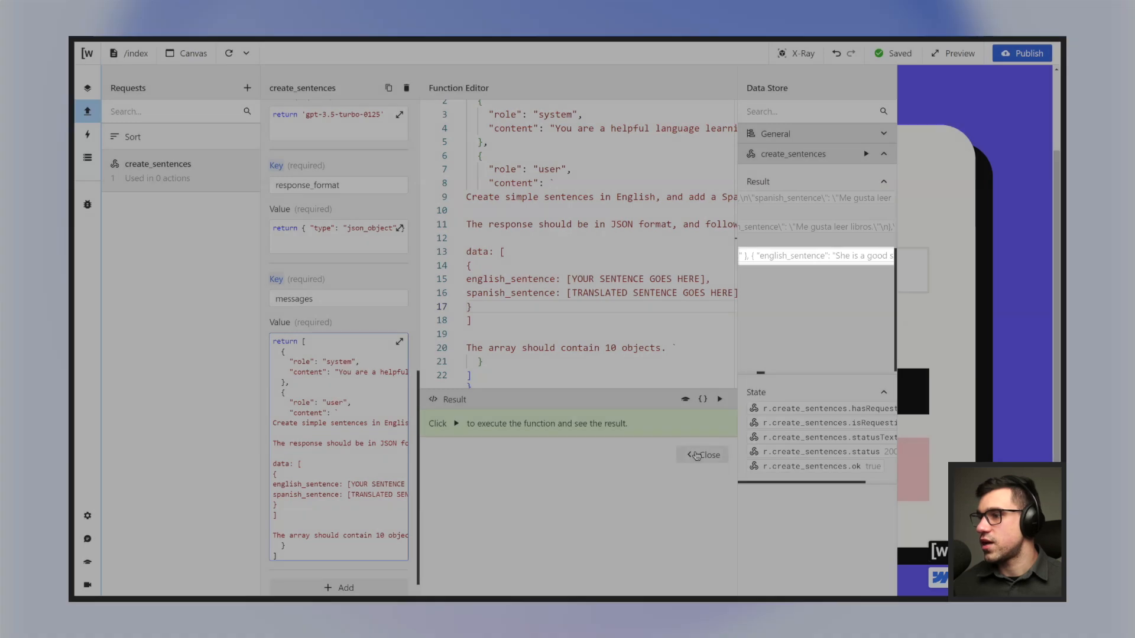
Close the function editor and the create_sentences request settings.
click(703, 455)
scroll(358, 415, down, 2)
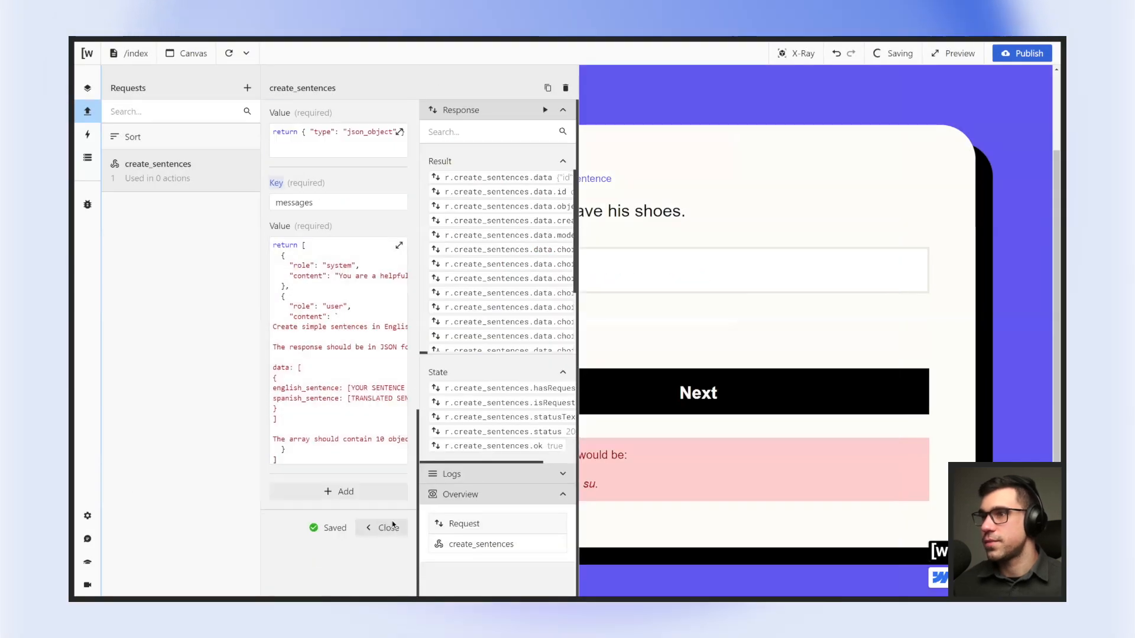
click(388, 527)
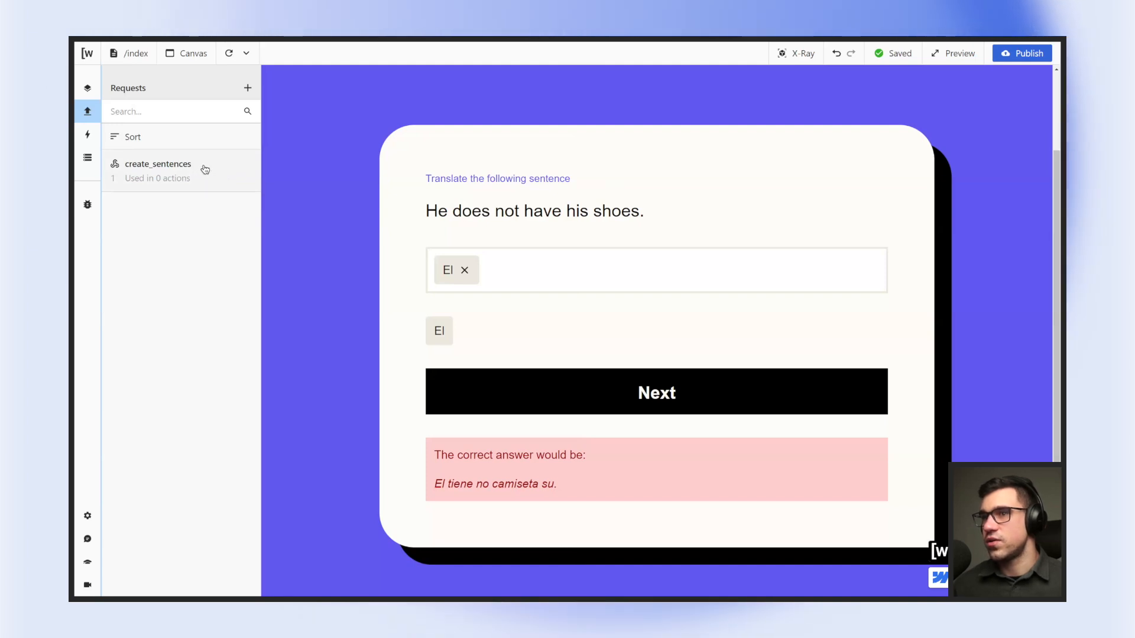
Reopen the create_sentences request and review how the sentence pairs are nested inside its response's message content.
click(259, 178)
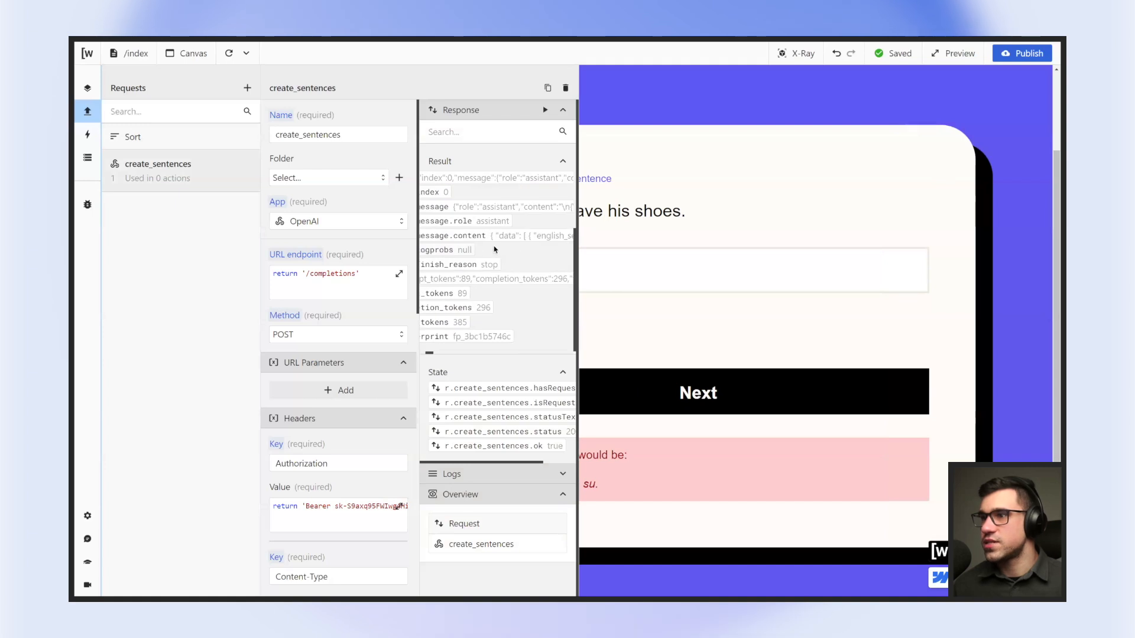
scroll(536, 243, right, 5)
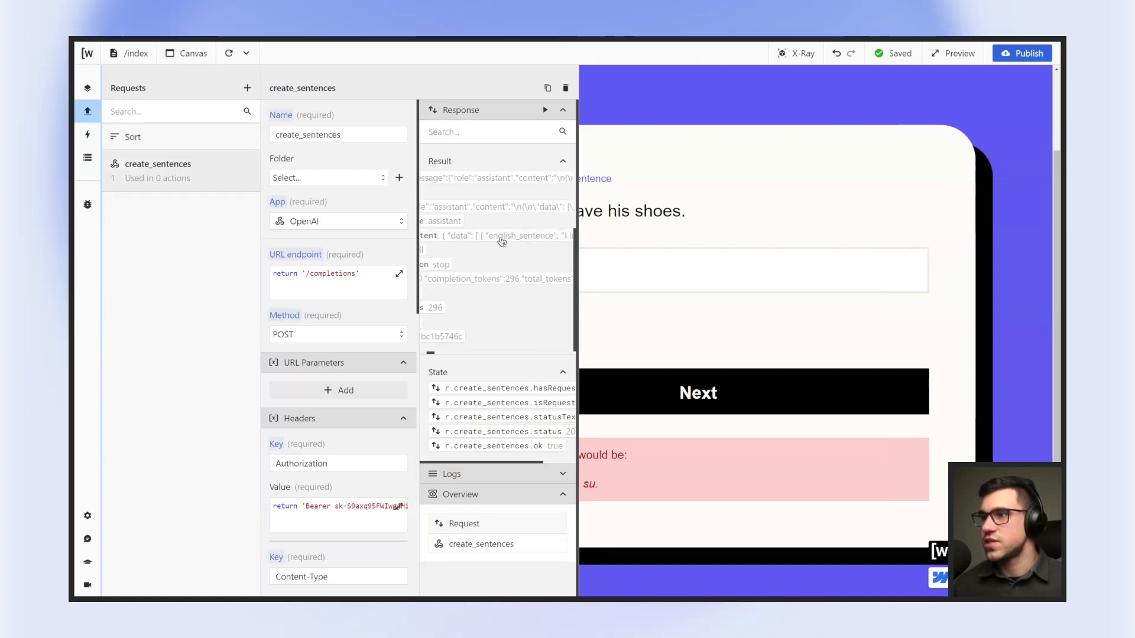
scroll(509, 242, right, 3)
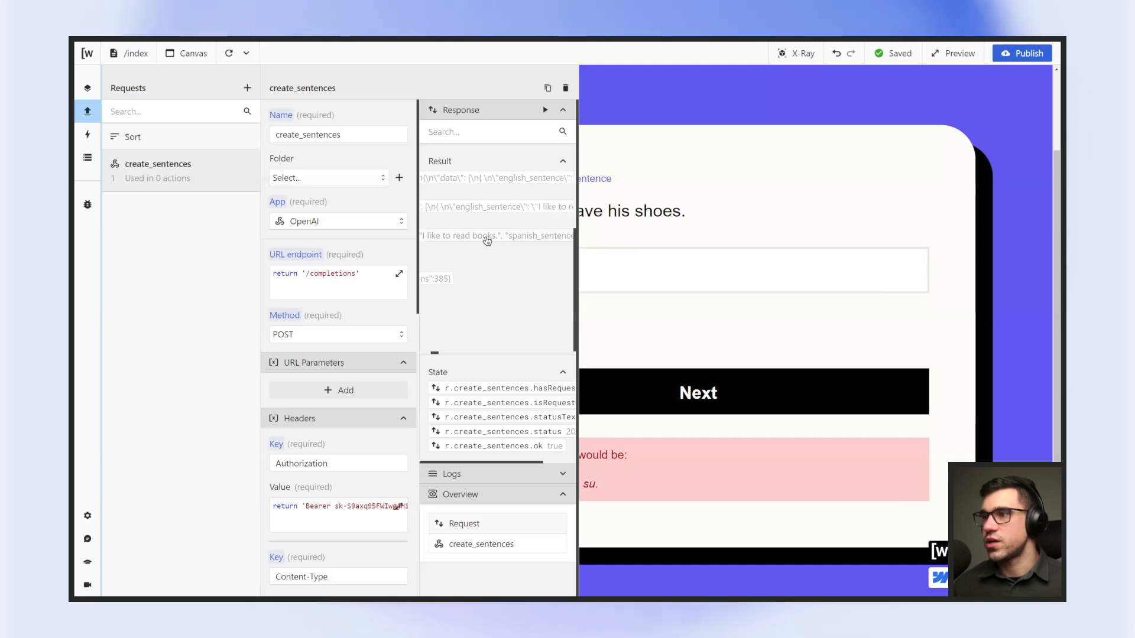
scroll(479, 240, left, 3)
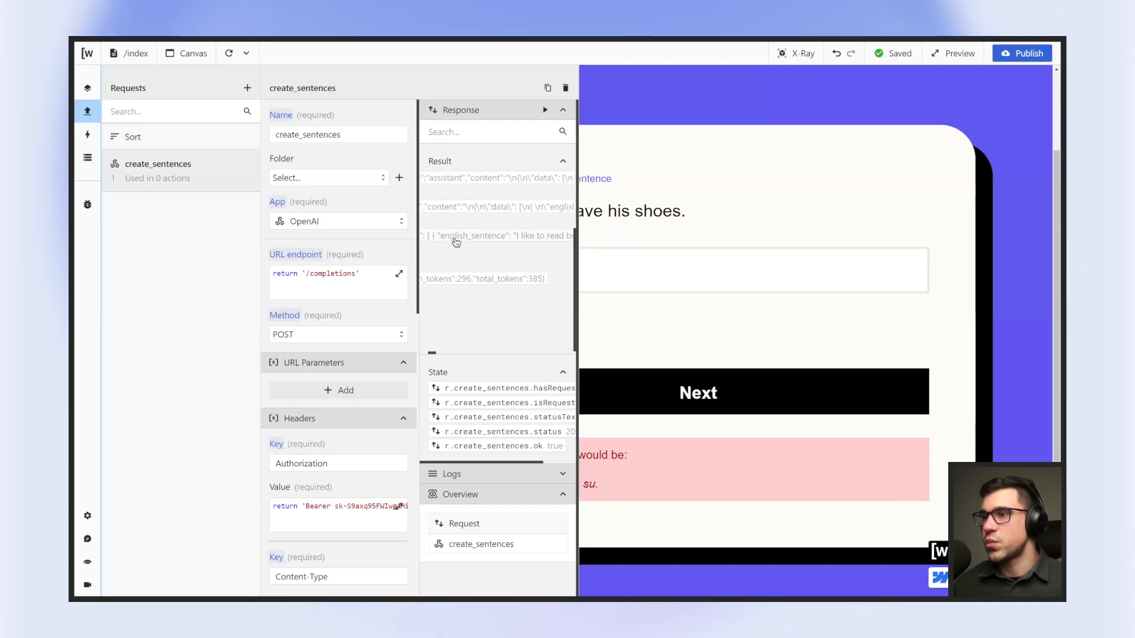
scroll(456, 240, left, 2)
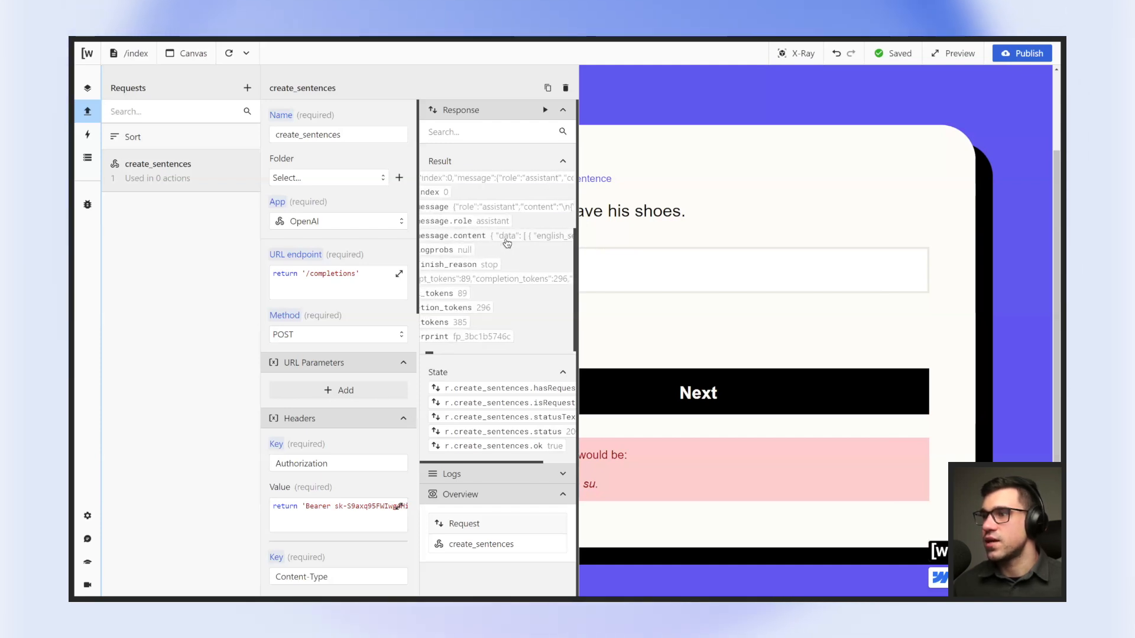
Review the array variable's settings in the data store, close them, and look over the translation exercise on the canvas.
scroll(505, 465, down, 1)
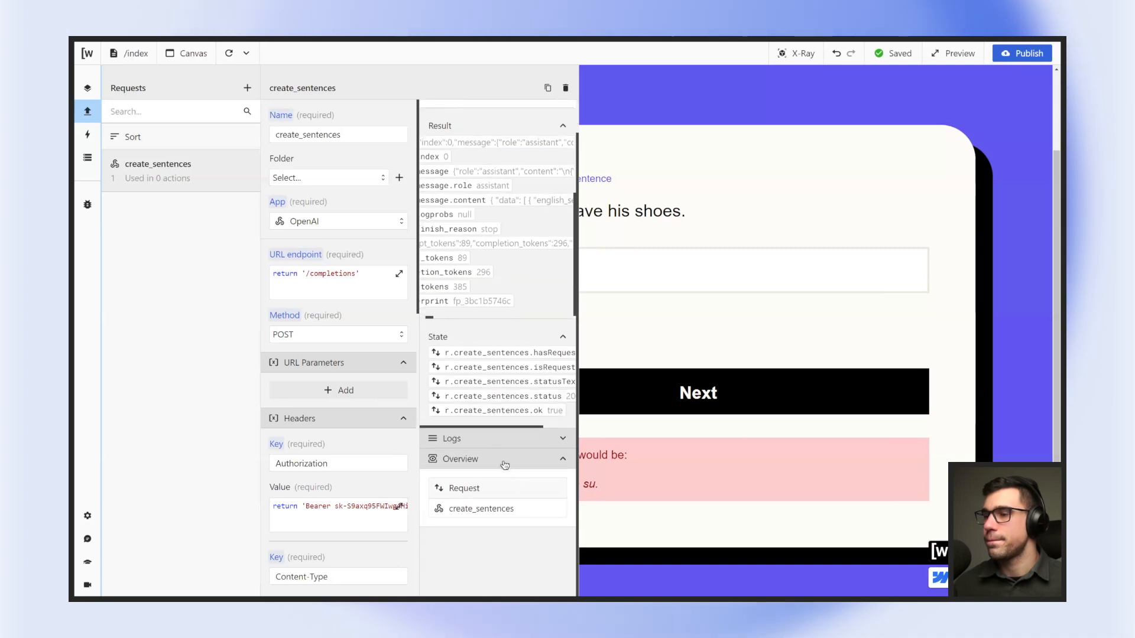
click(88, 158)
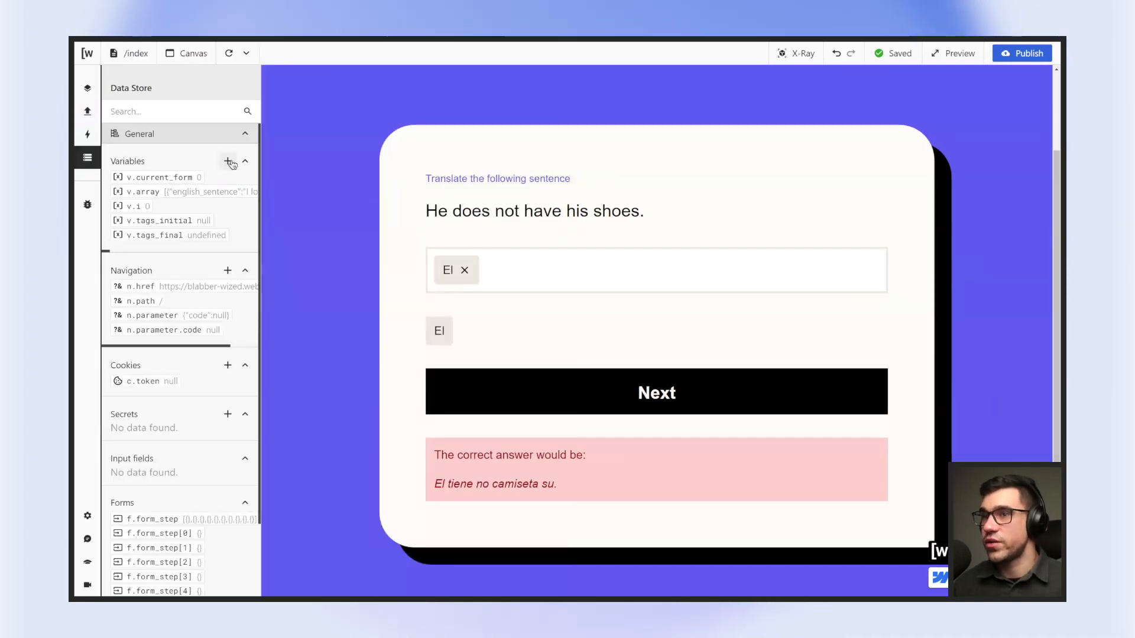
click(143, 192)
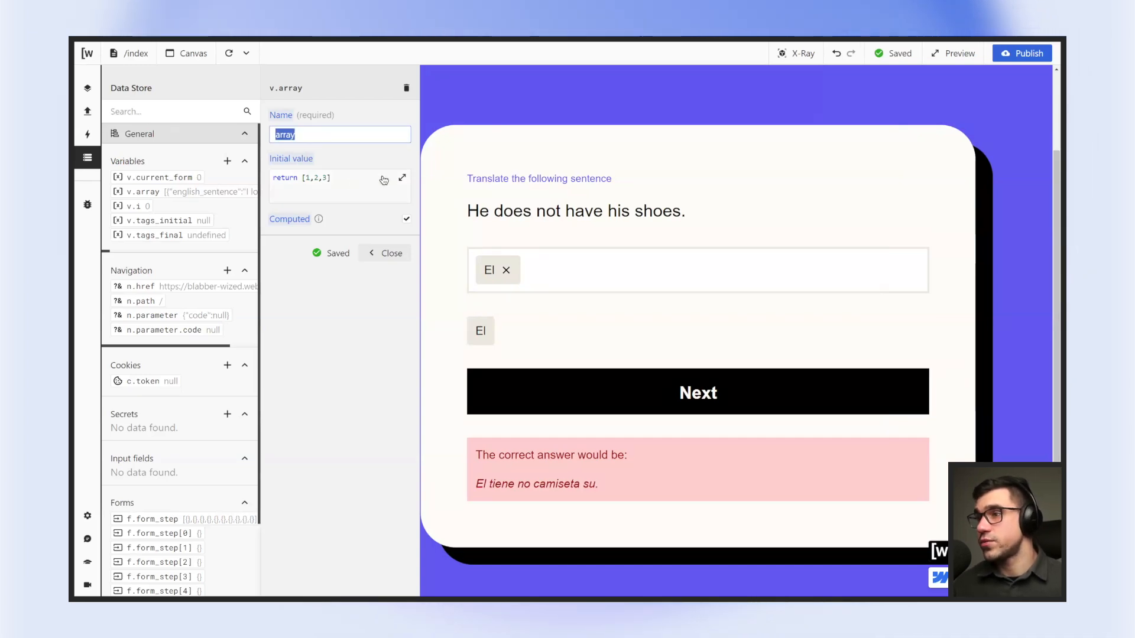
scroll(584, 280, down, 1)
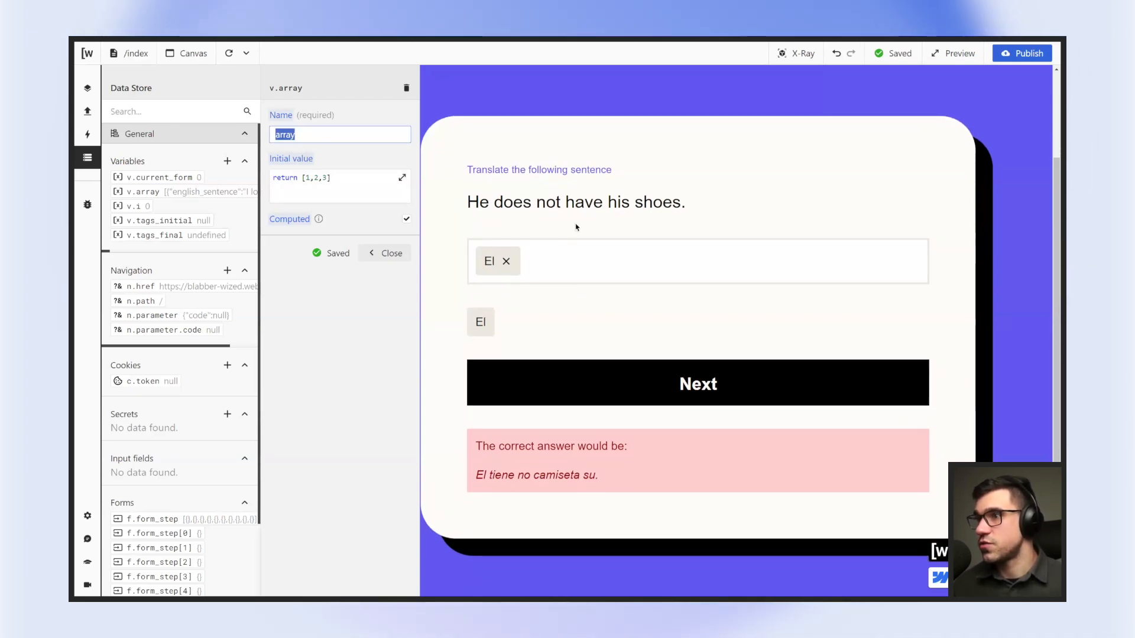
click(391, 253)
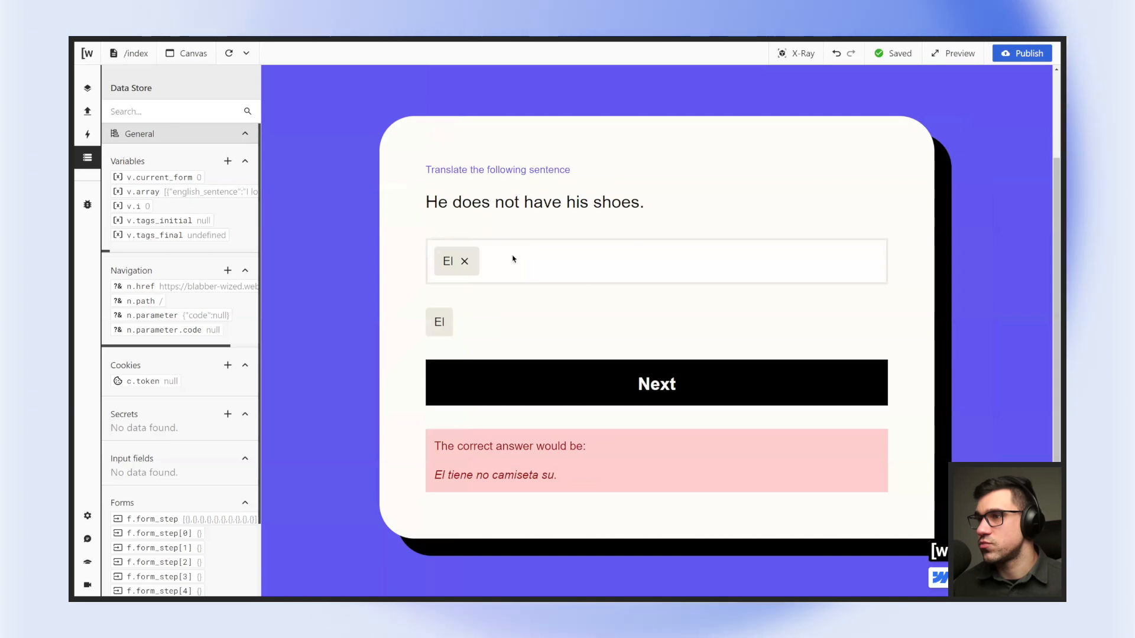
scroll(827, 293, up, 2)
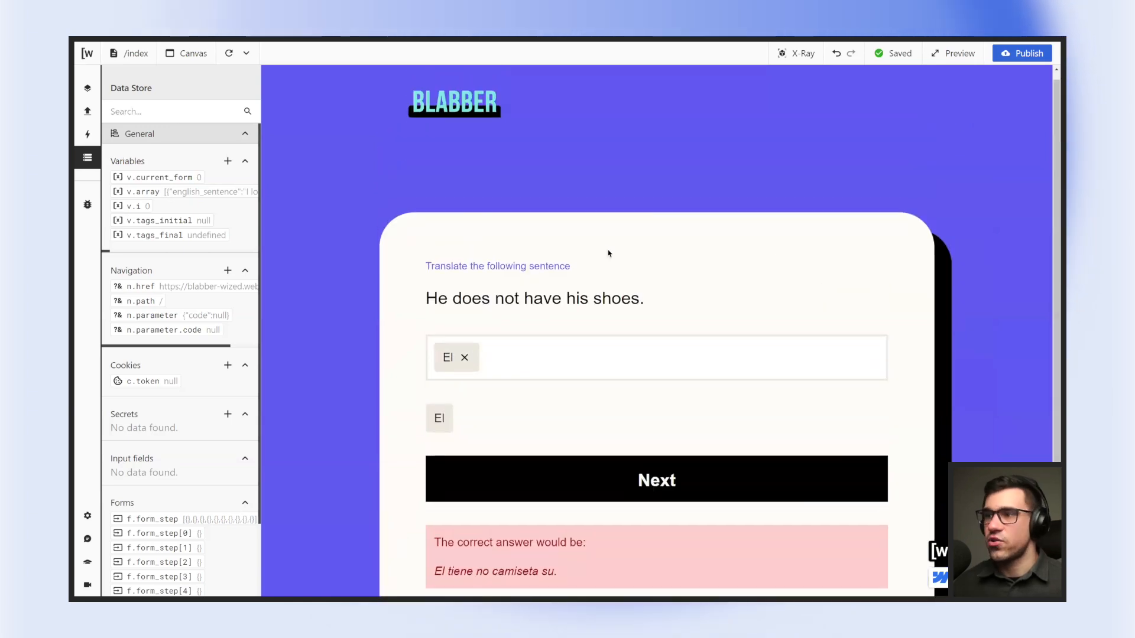
scroll(594, 257, down, 2)
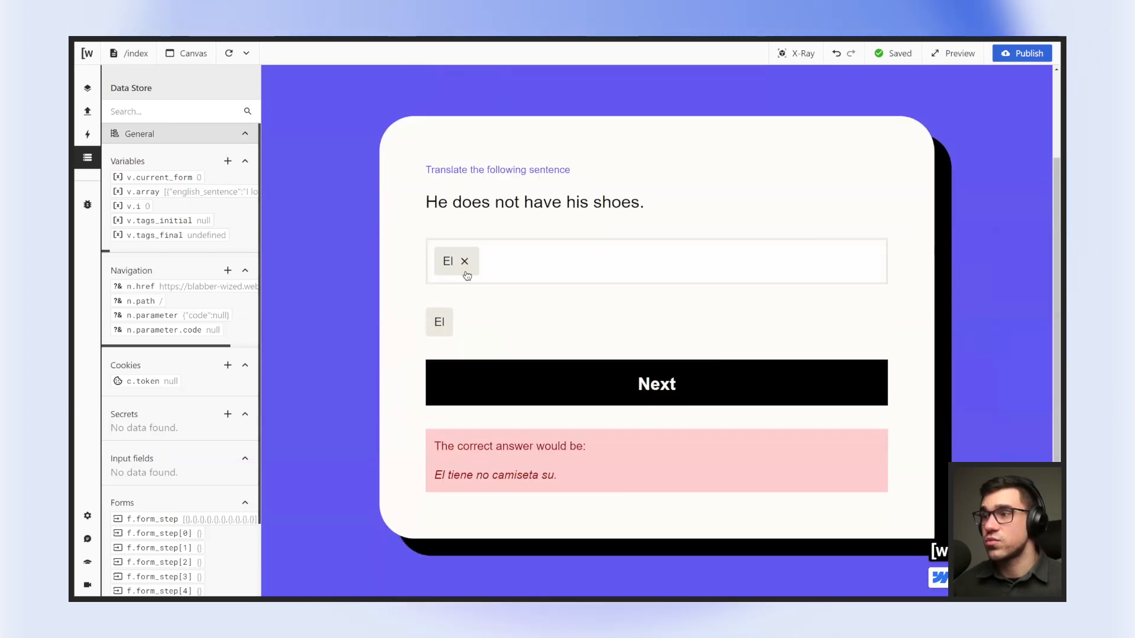
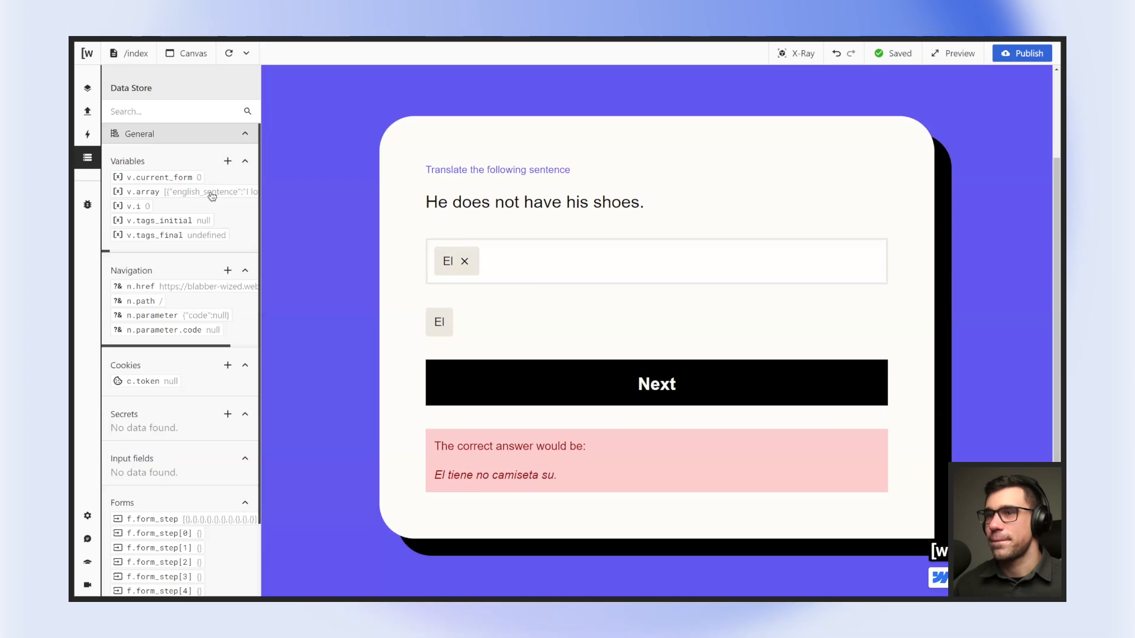
Toggle the array variable's Computed option off and back on, and remove [1,2,3] from its initial value's return statement.
click(176, 192)
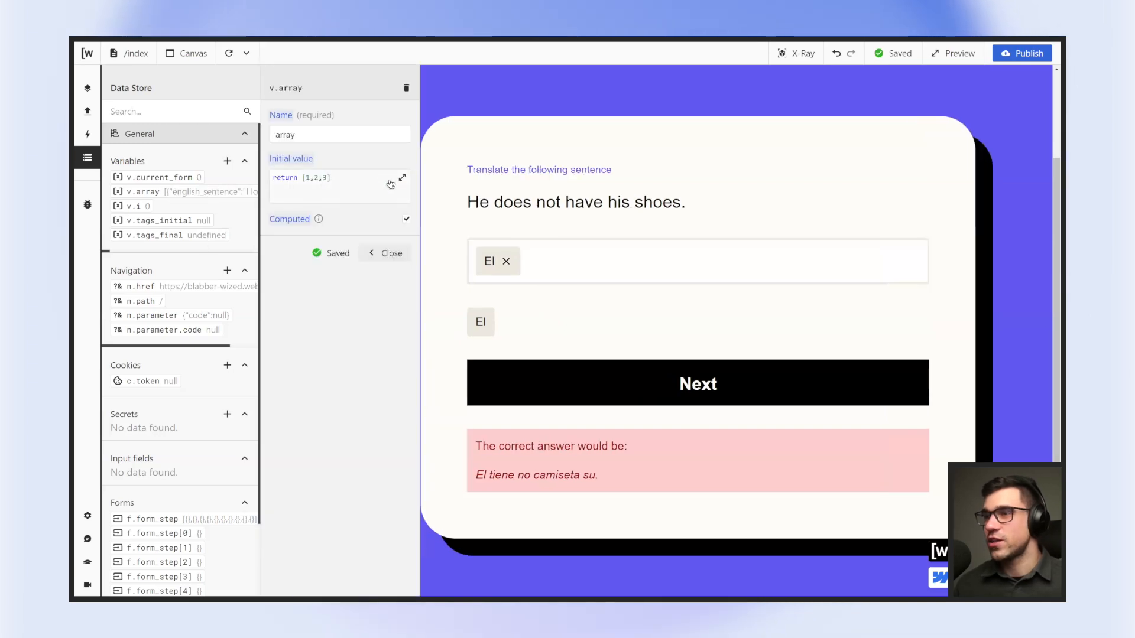
click(401, 178)
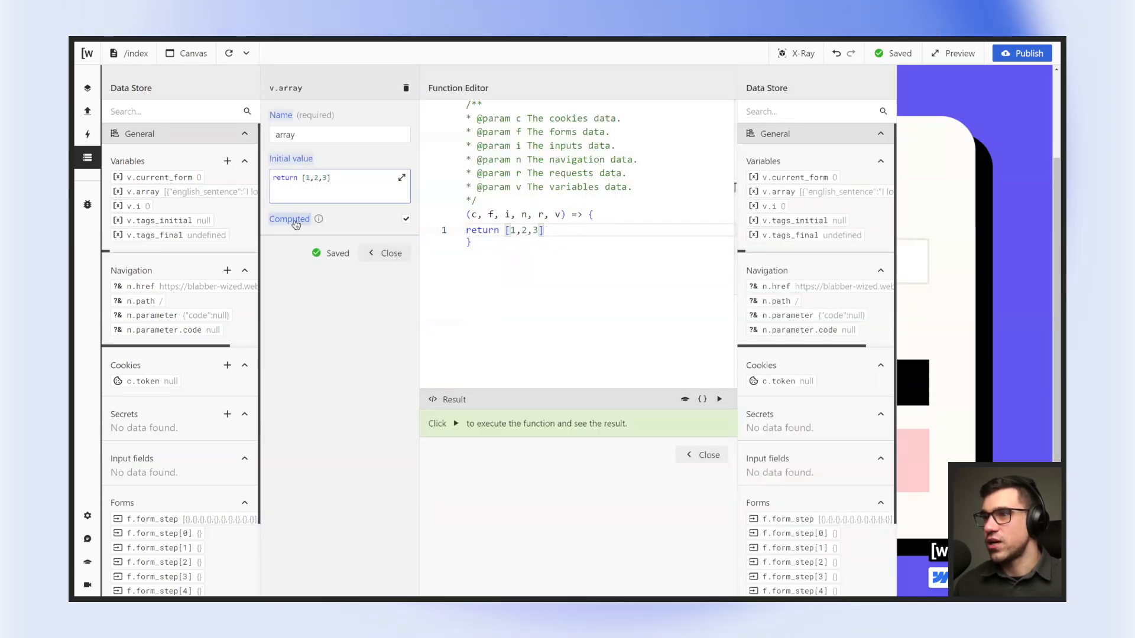
click(406, 219)
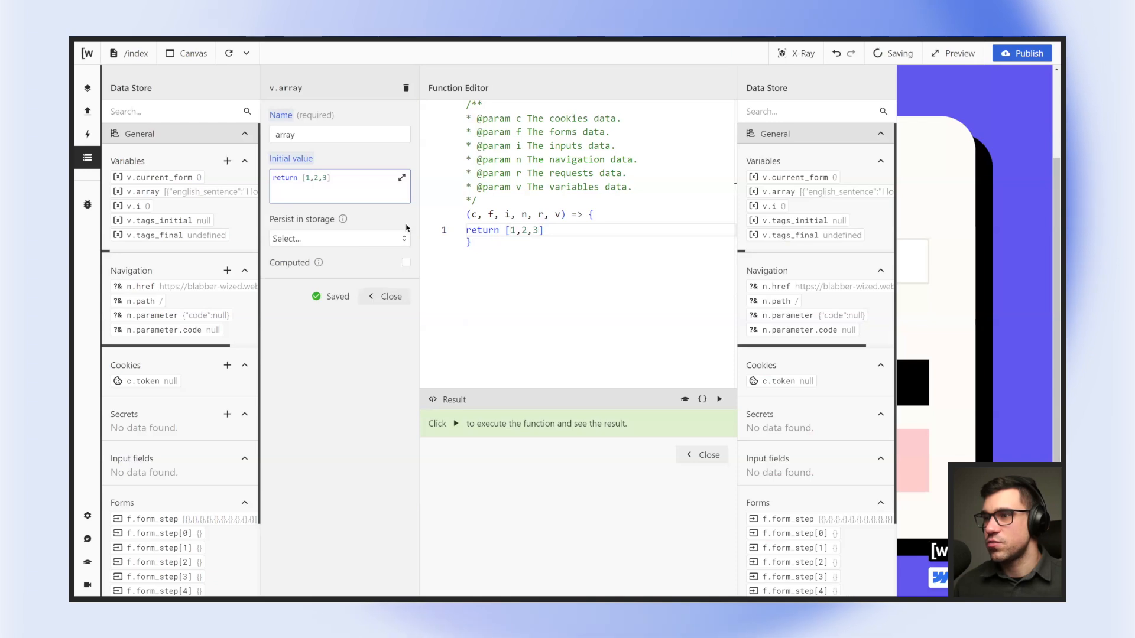
click(406, 218)
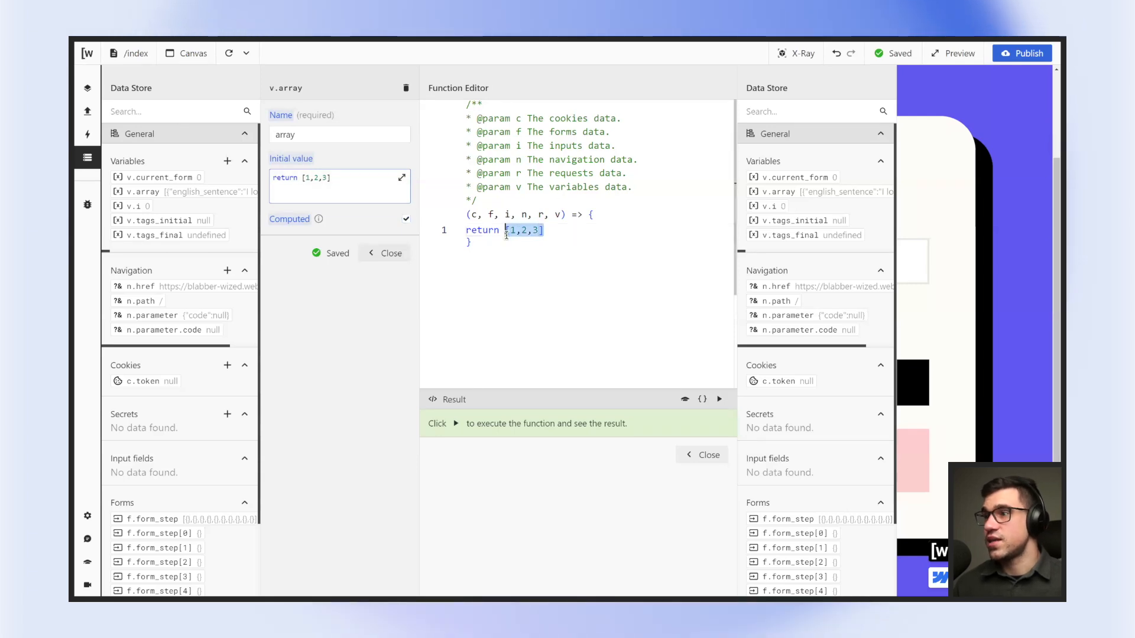
key(BackSpace)
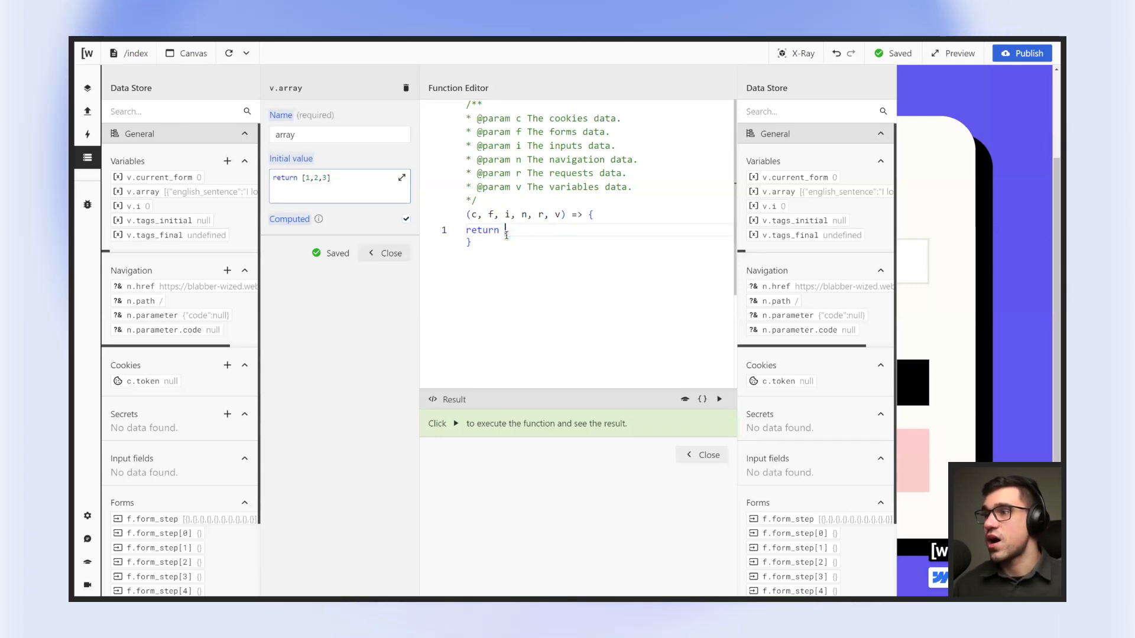
Make the array variable's function return r.create_sentences.data.choices[0].message.content from the create_sentences result in the data store.
scroll(865, 323, down, 3)
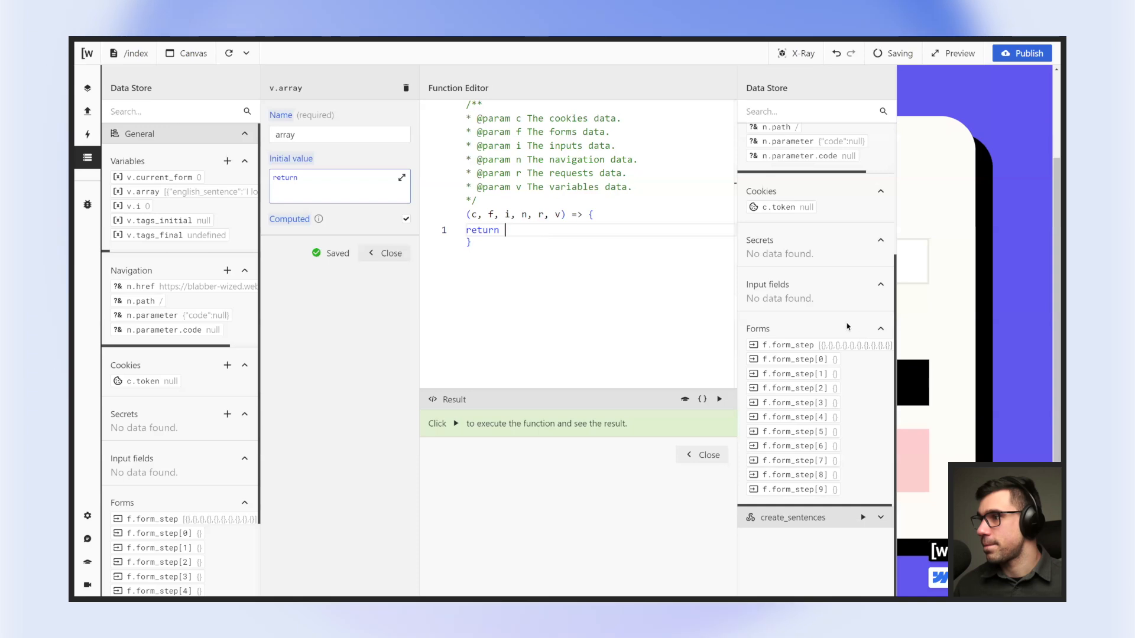
click(792, 517)
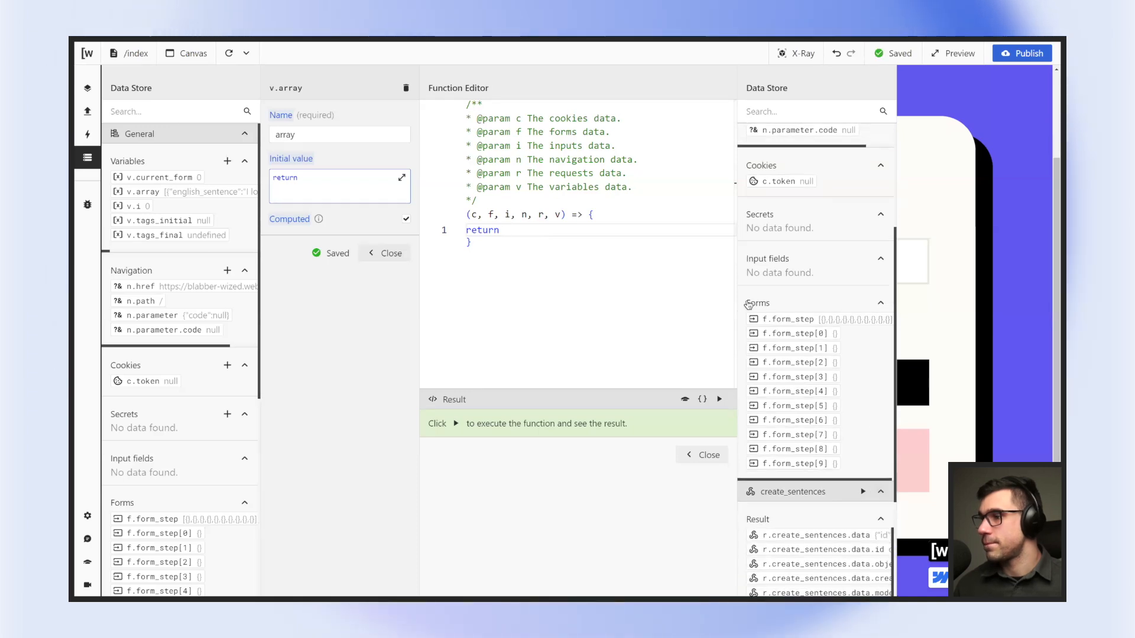
scroll(796, 297, down, 5)
scroll(815, 313, down, 3)
scroll(817, 315, right, 3)
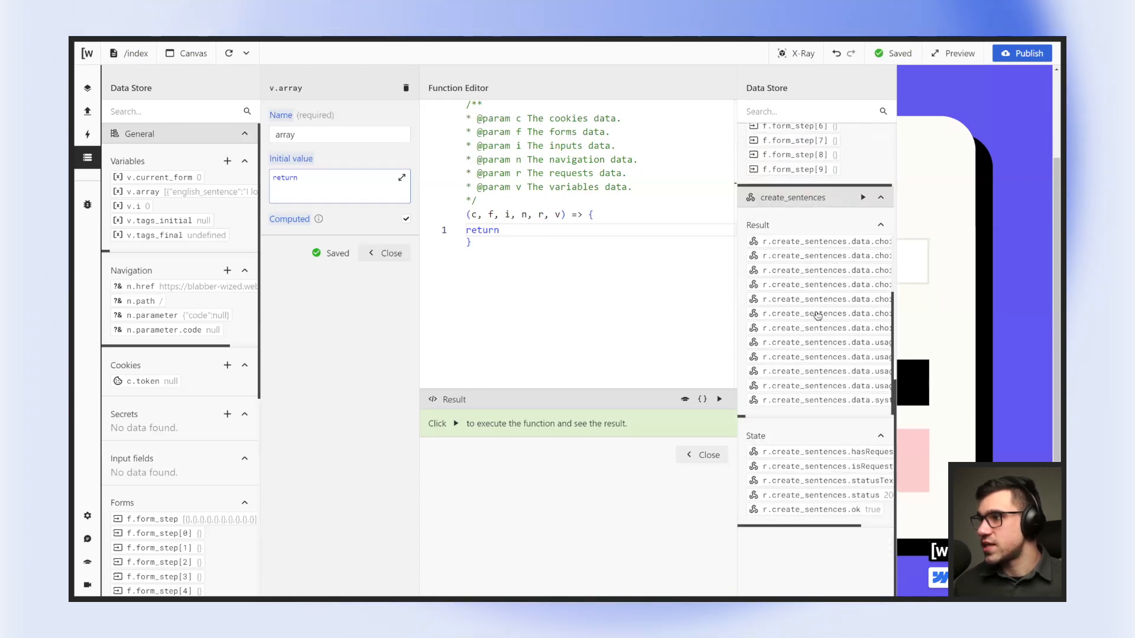
scroll(816, 307, right, 2)
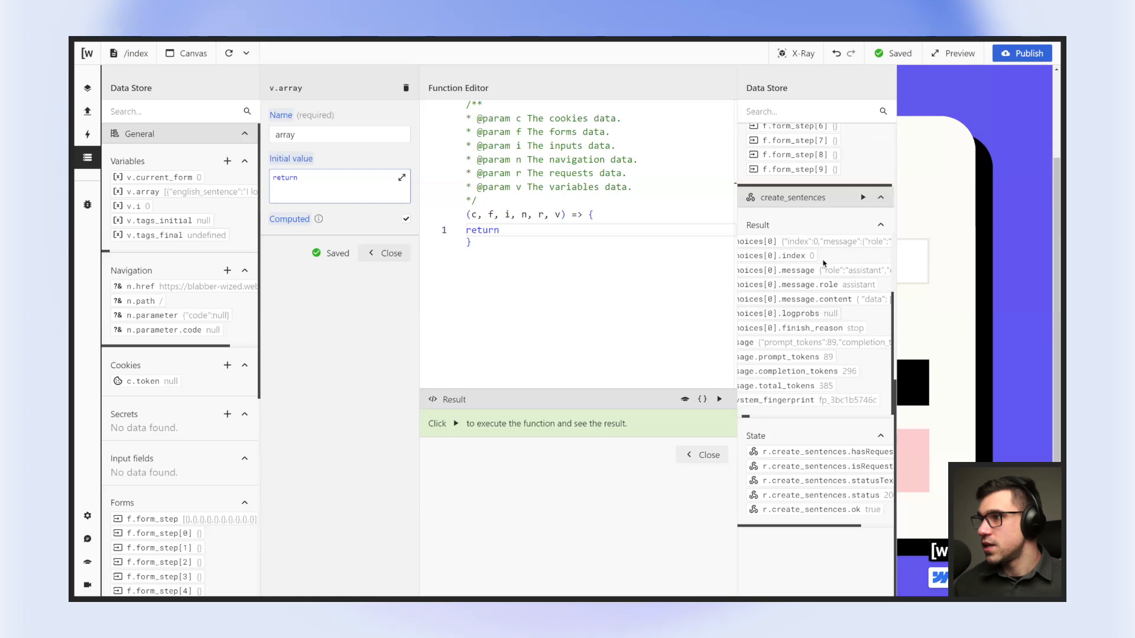
scroll(840, 304, right, 2)
click(808, 305)
scroll(634, 260, right, 3)
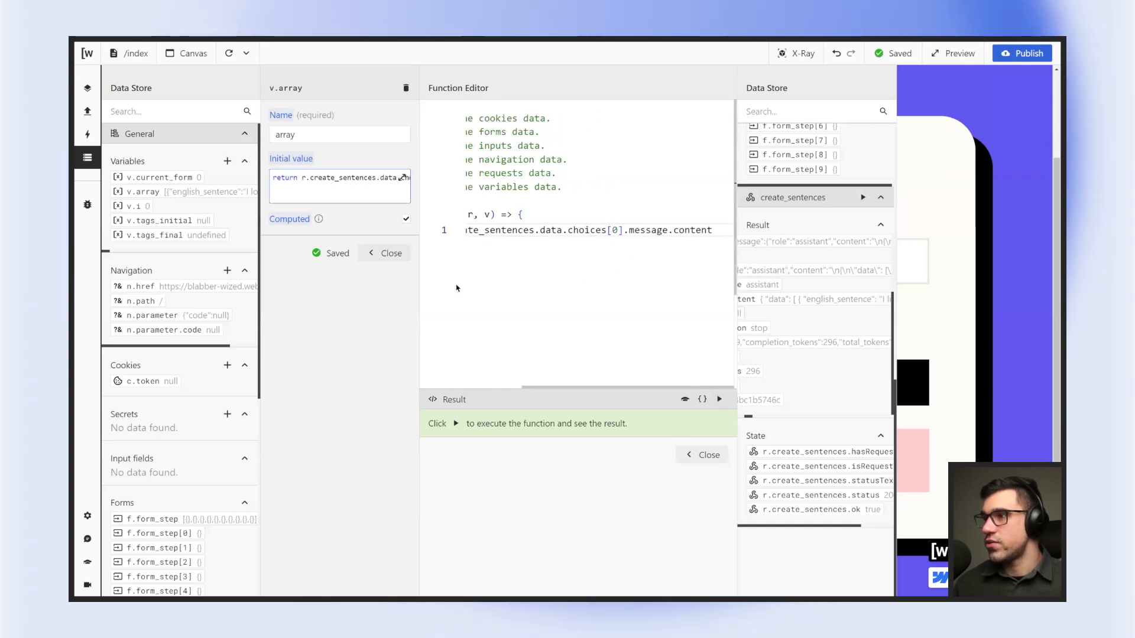
Run the array variable's function and examine the structure of the returned sentence data from start to end.
click(719, 399)
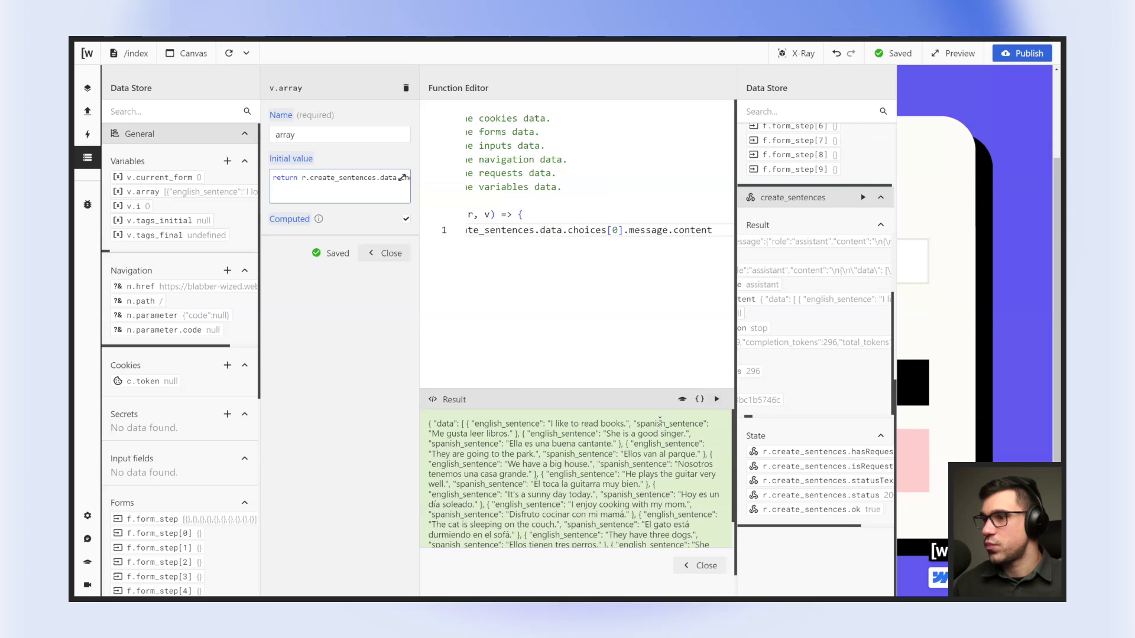
drag(428, 423, 703, 510)
scroll(703, 510, down, 1)
click(562, 538)
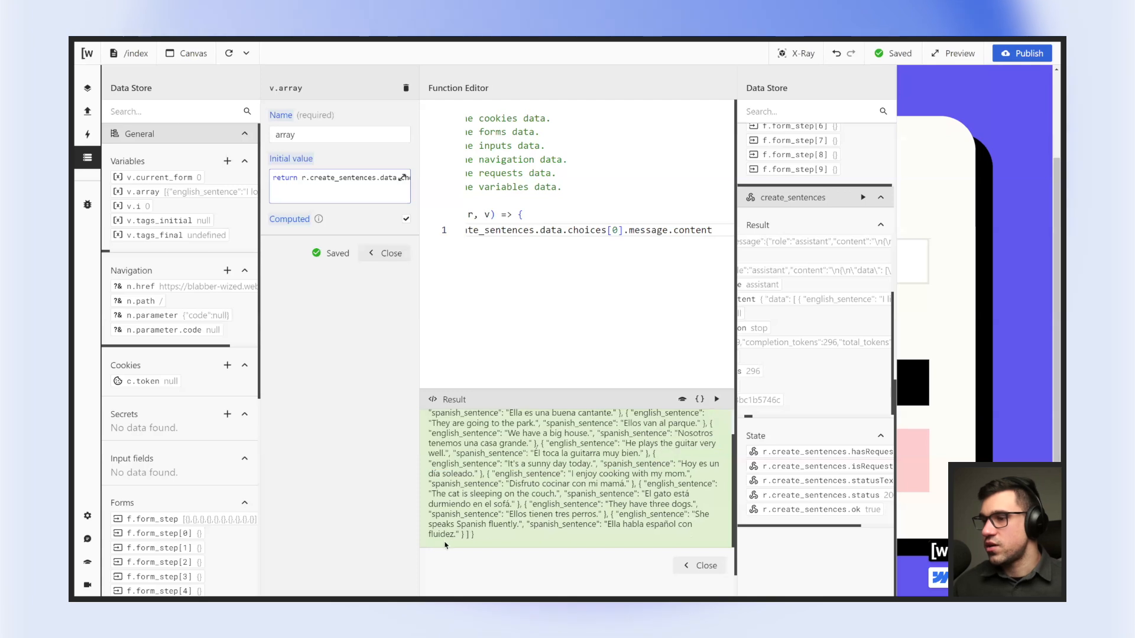
drag(485, 540, 447, 227)
Replace the return keyword with "const response_array =" so the message content is assigned to a constant.
click(514, 231)
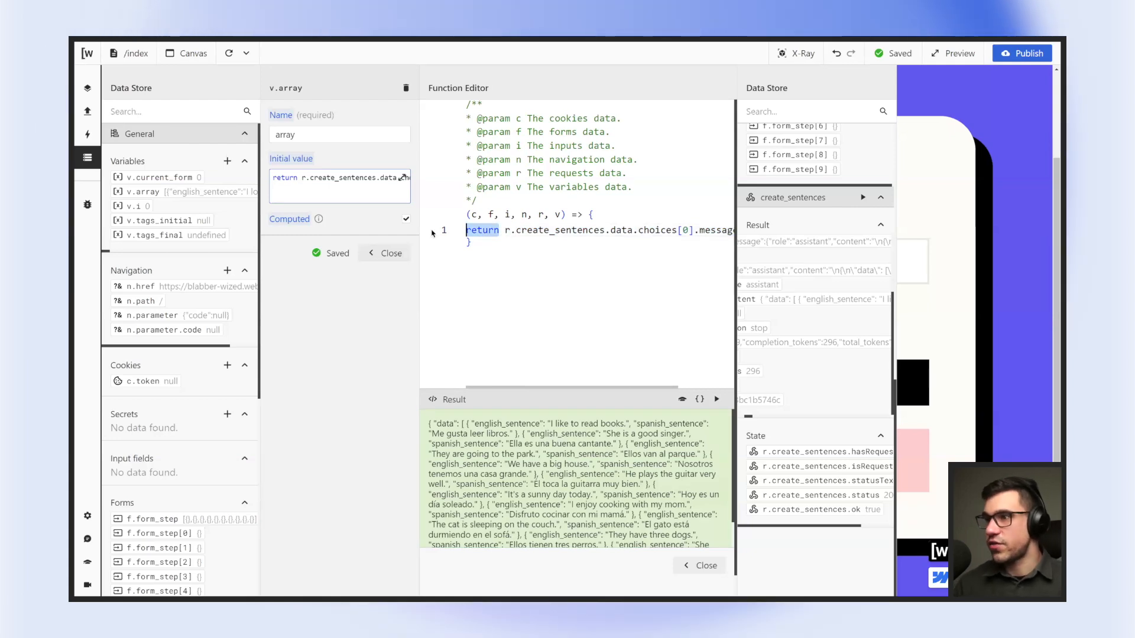
text(co)
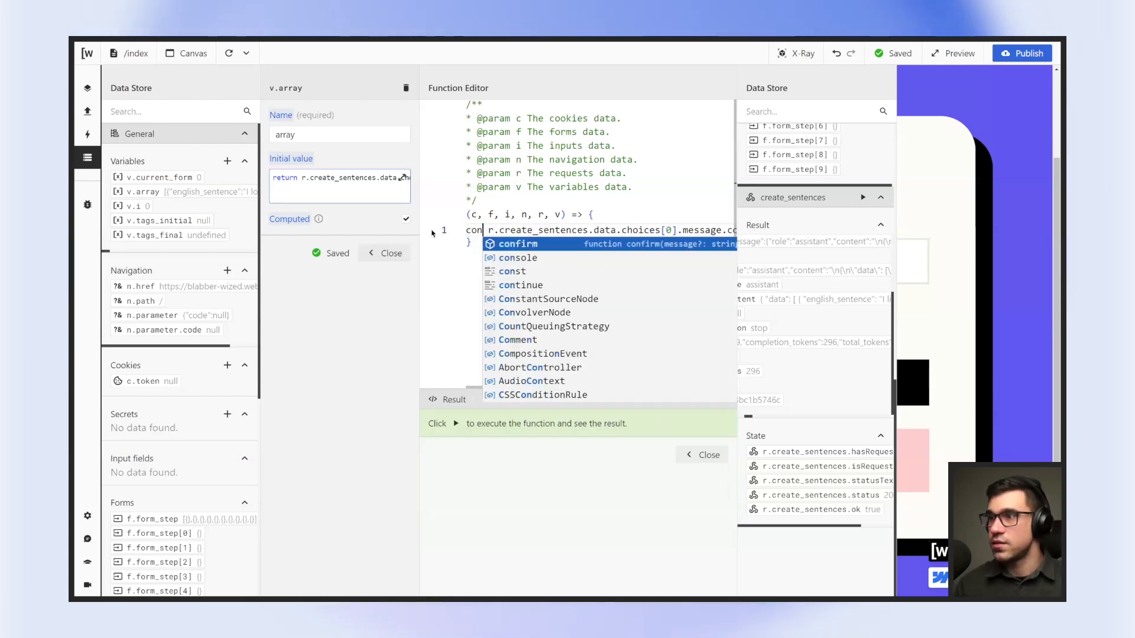
text(nst res)
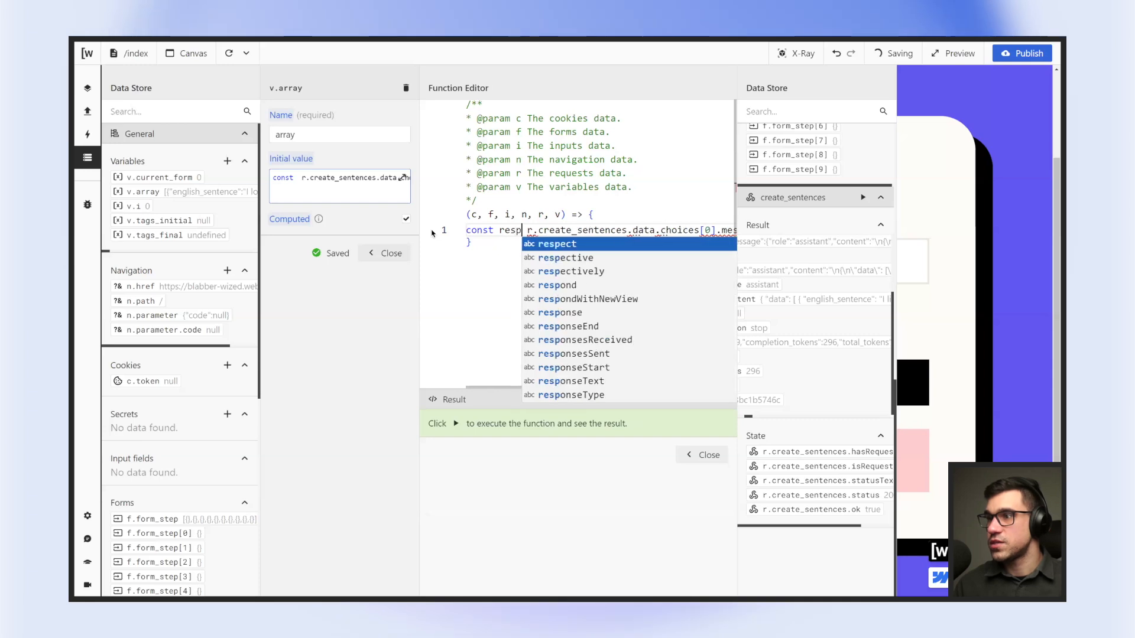
text(ponse =)
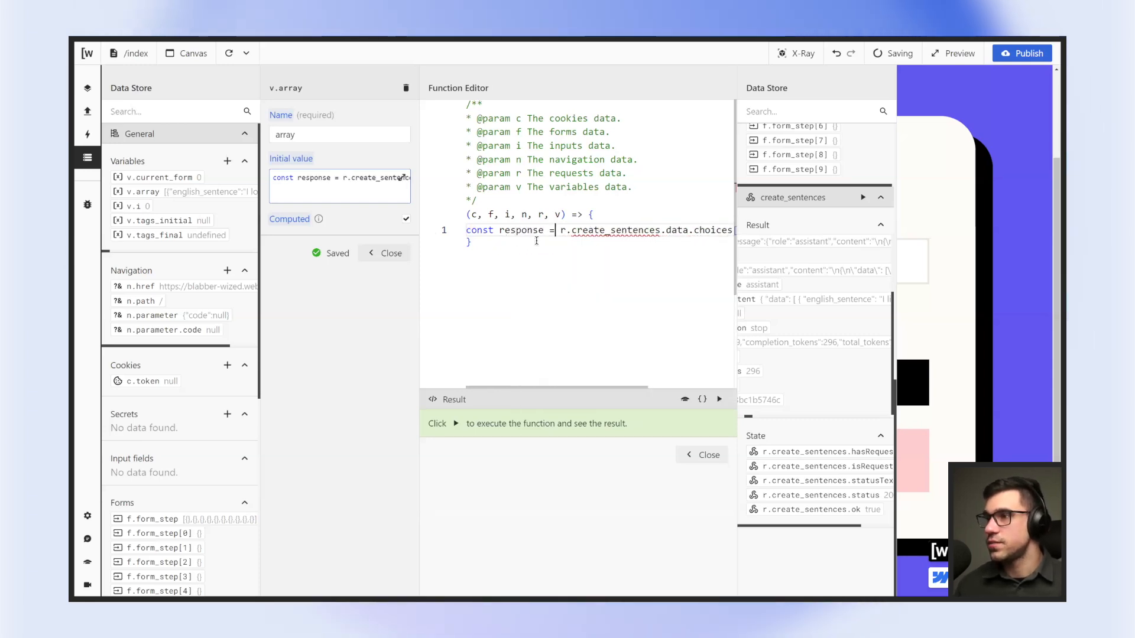
key(Right)
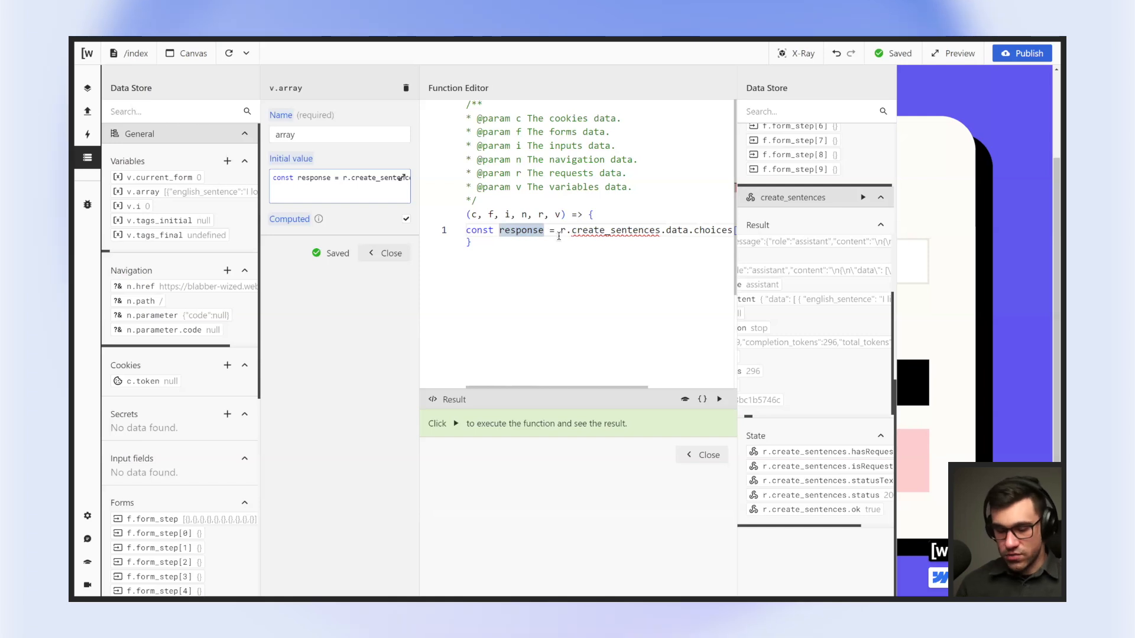
text(_array)
Add two new lines below the response_array declaration in the array variable's function.
click(628, 231)
scroll(628, 231, right, 2)
scroll(676, 235, right, 2)
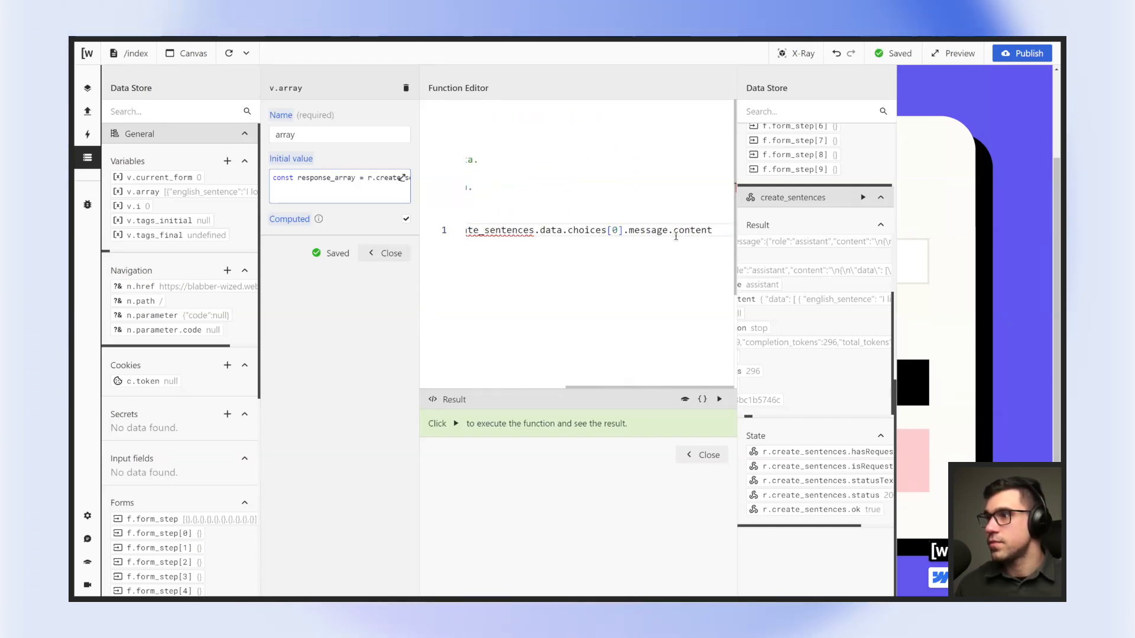
click(712, 230)
key(Return)
key(Return)
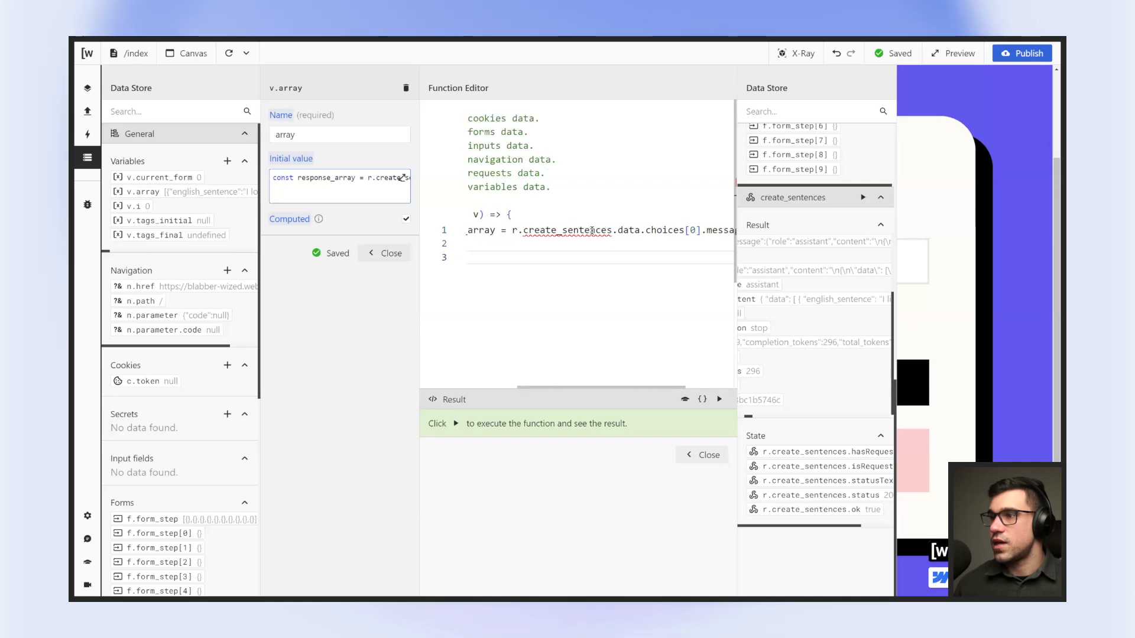
Start a JSON.parse call after "const response_array =" and cut the create_sentences message content expression that follows it.
click(549, 231)
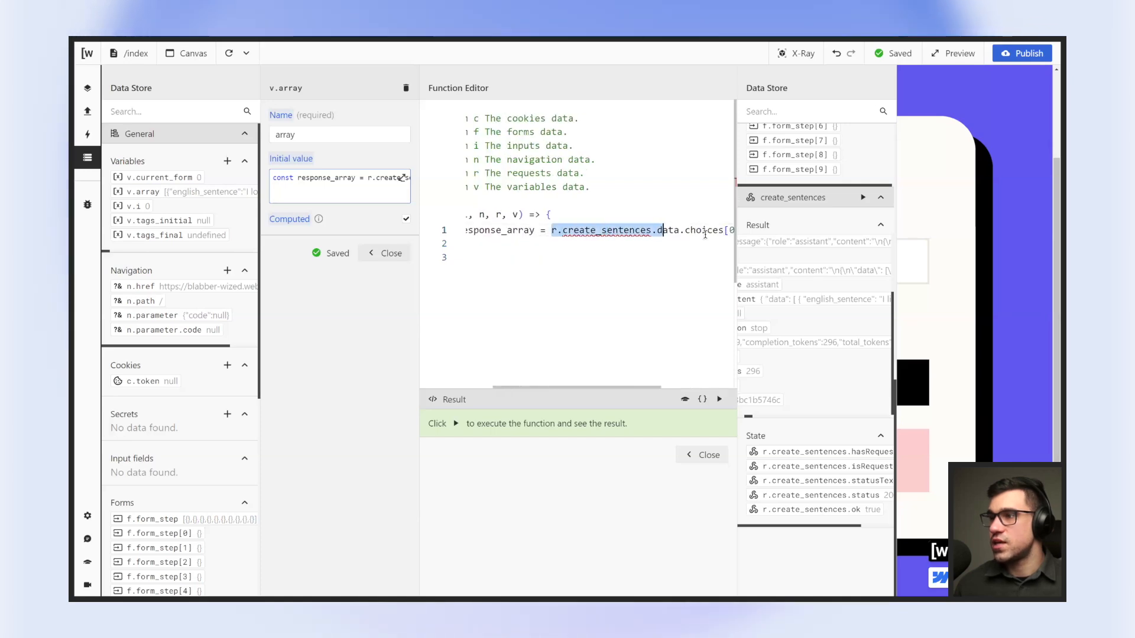
drag(705, 234, 742, 235)
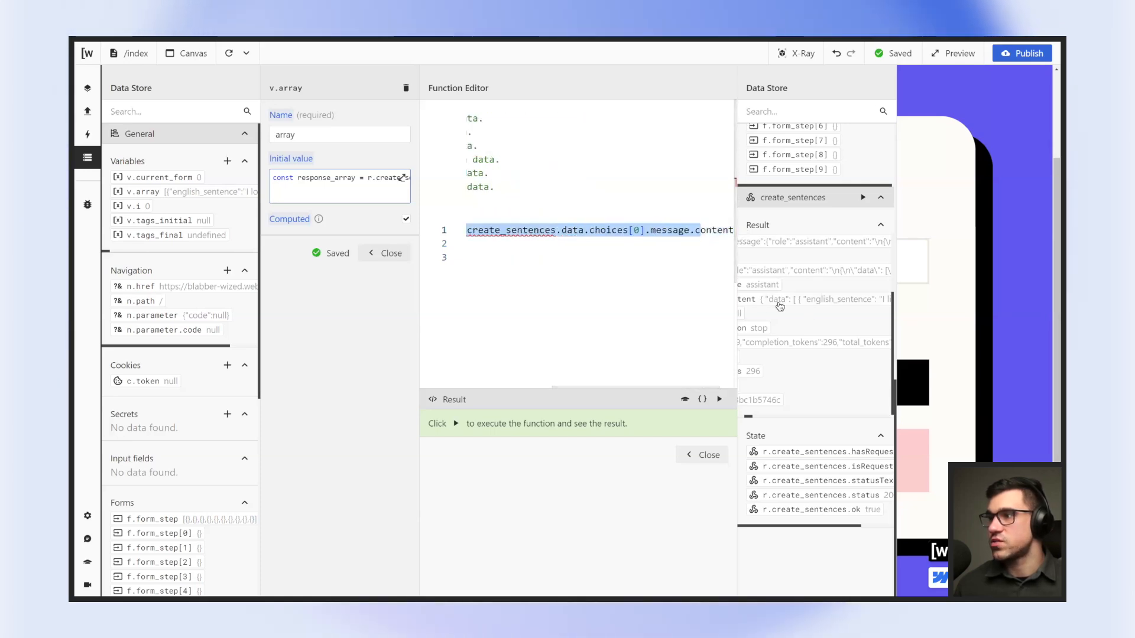
scroll(553, 246, left, 3)
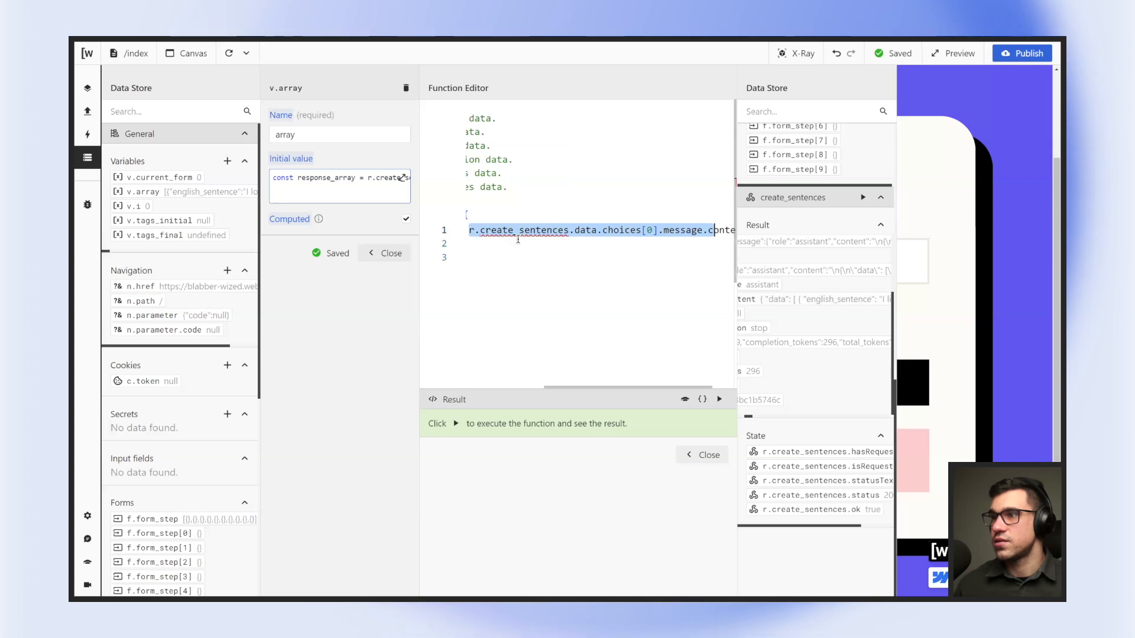
click(557, 231)
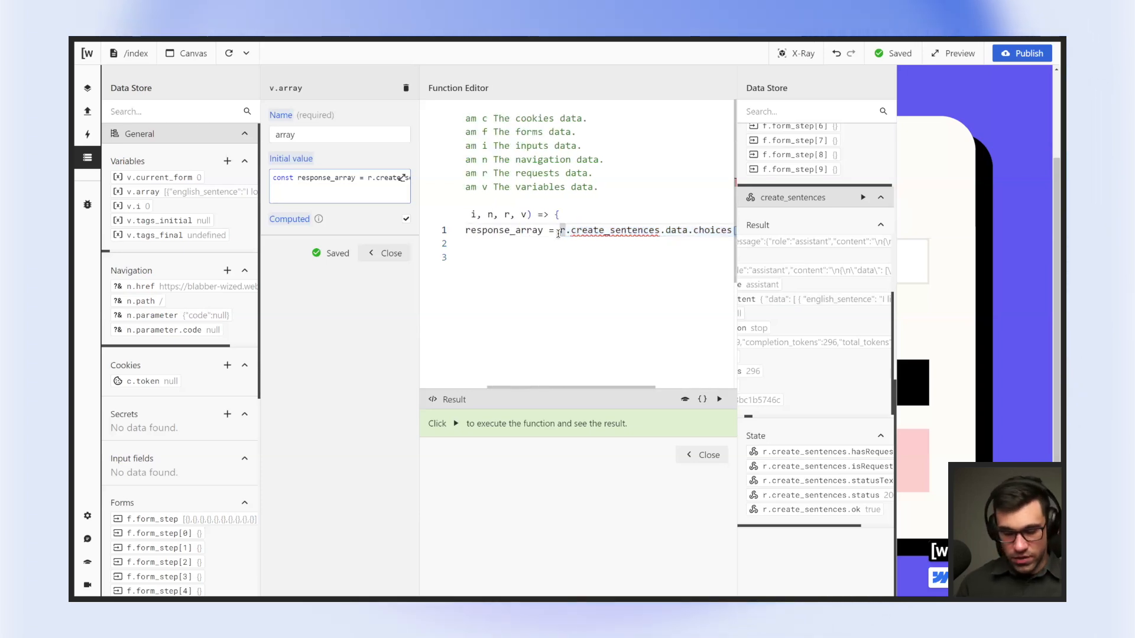
text(JSON.par)
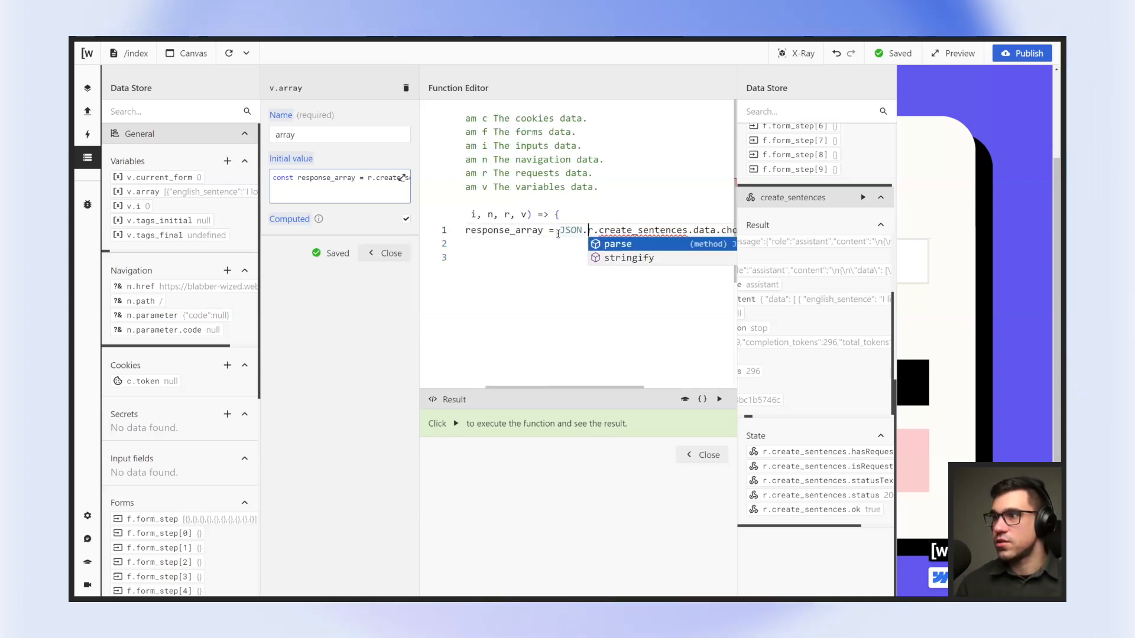
text(s()
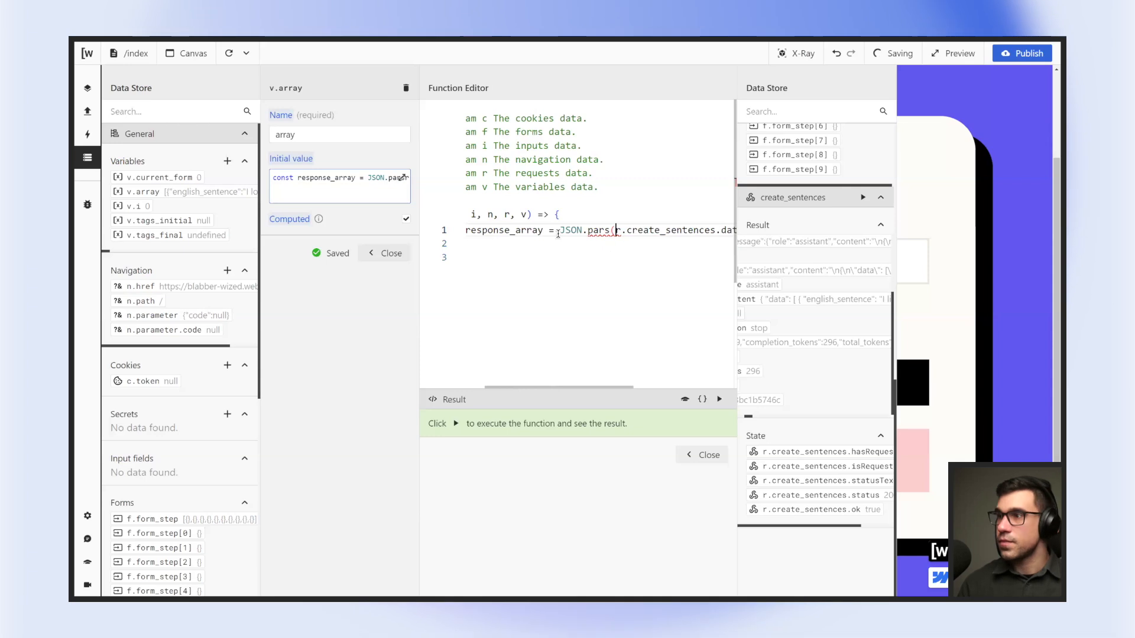
scroll(689, 232, right, 3)
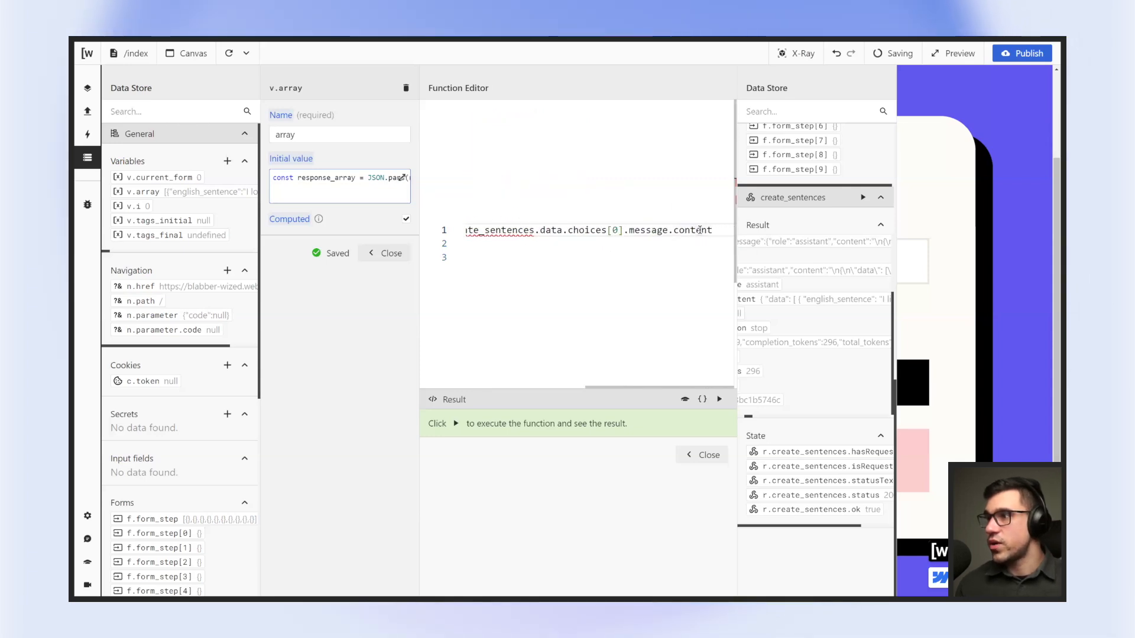
shift+click(714, 230)
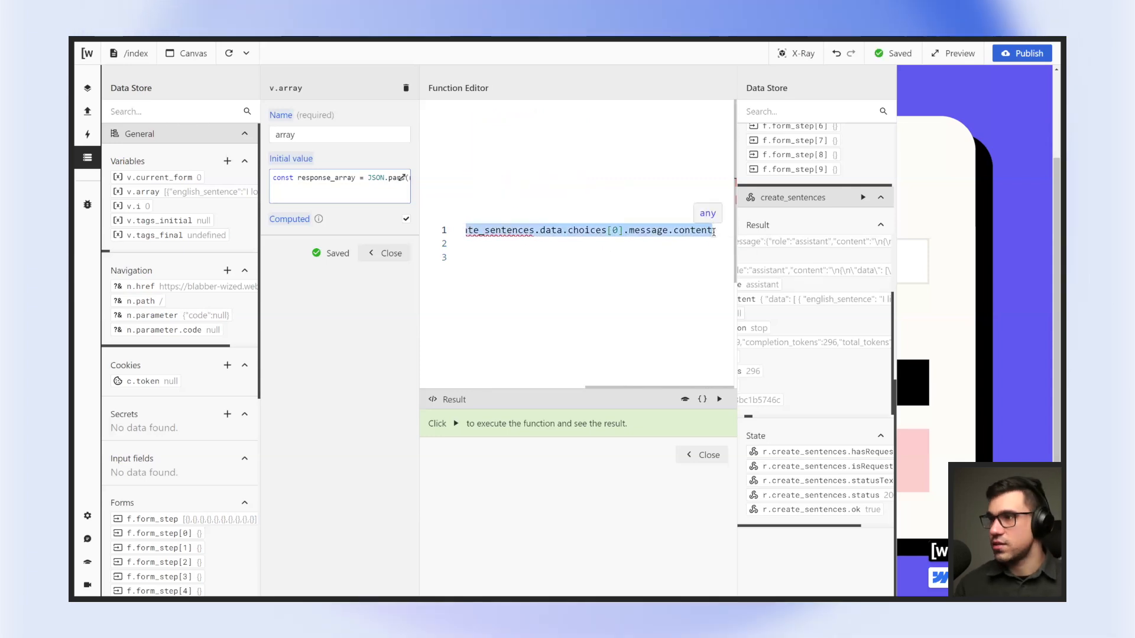
key(ctrl+x)
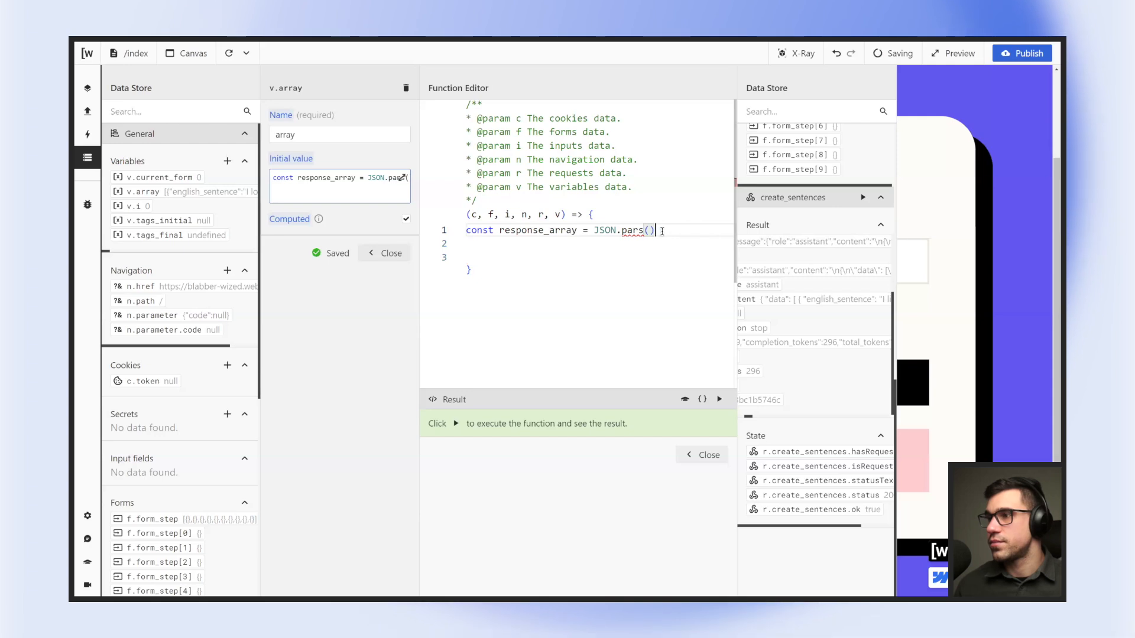
Complete the JSON.parse() call and insert r.create_sentences.data.choices[0].message.content from the data store as its argument.
key(Left)
key(Left)
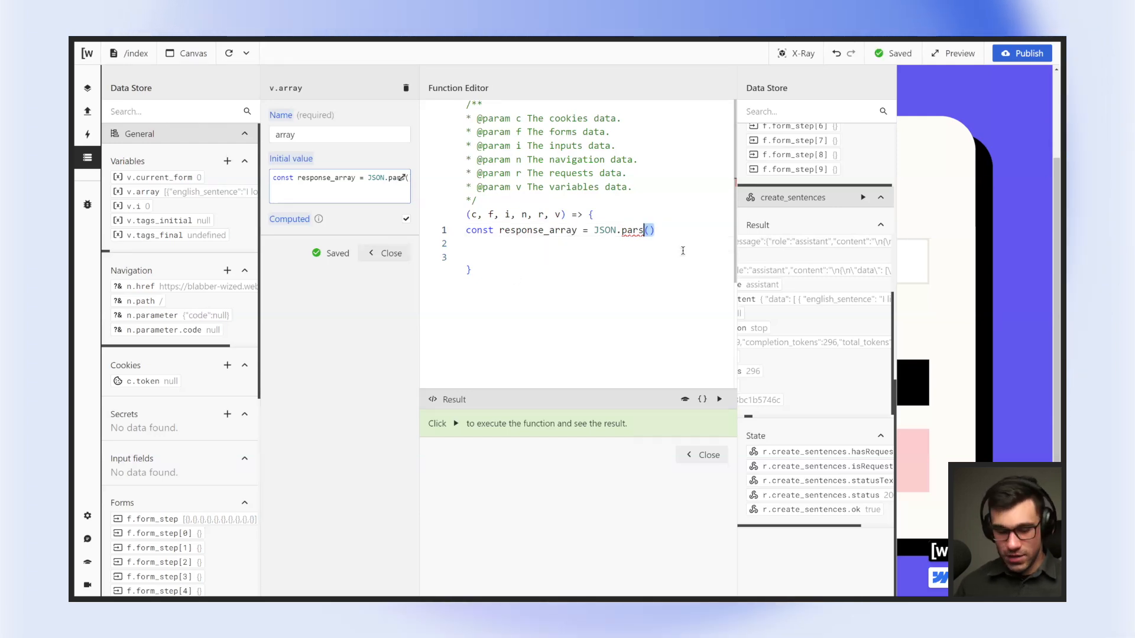
text(e)
key(End)
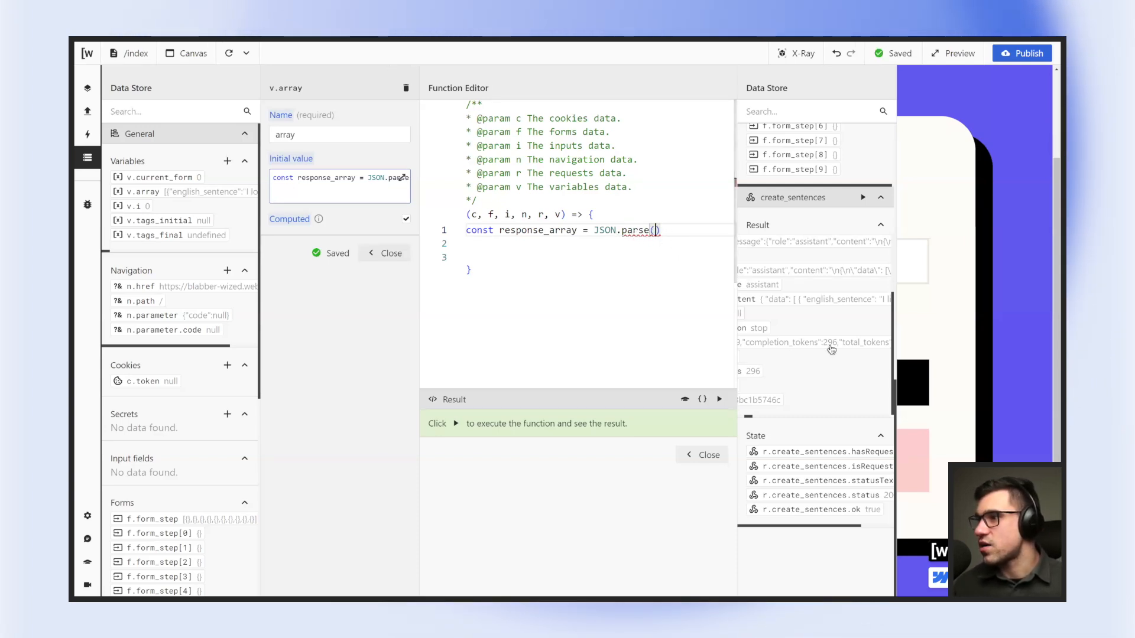
scroll(832, 314, left, 2)
click(844, 301)
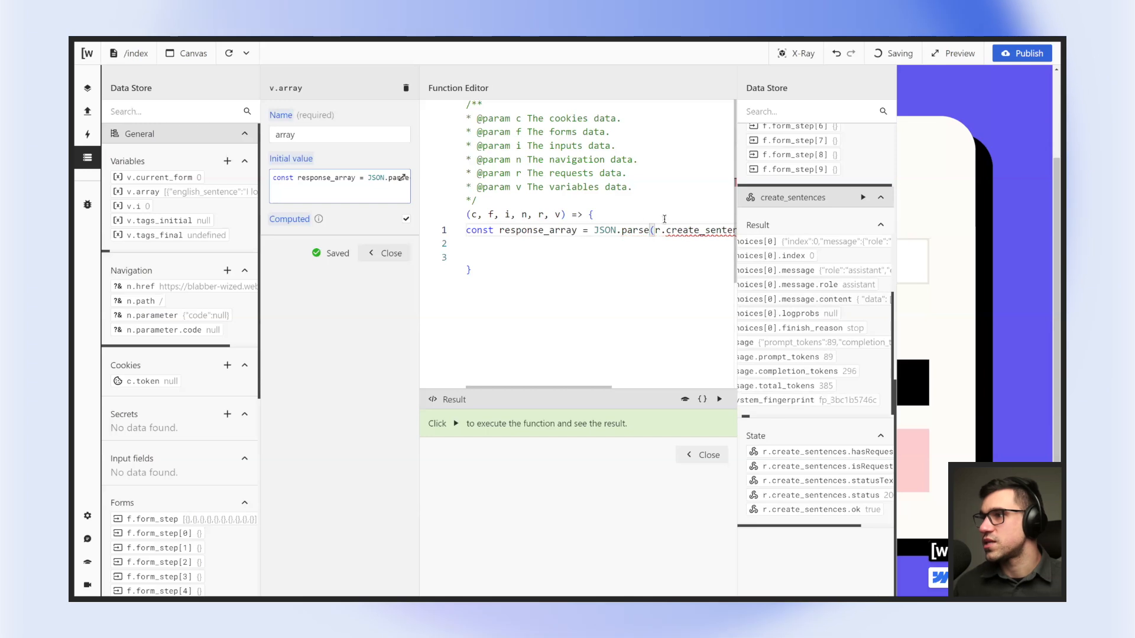
Add the statement "return response_array" on line 3 of the array variable's function.
click(489, 247)
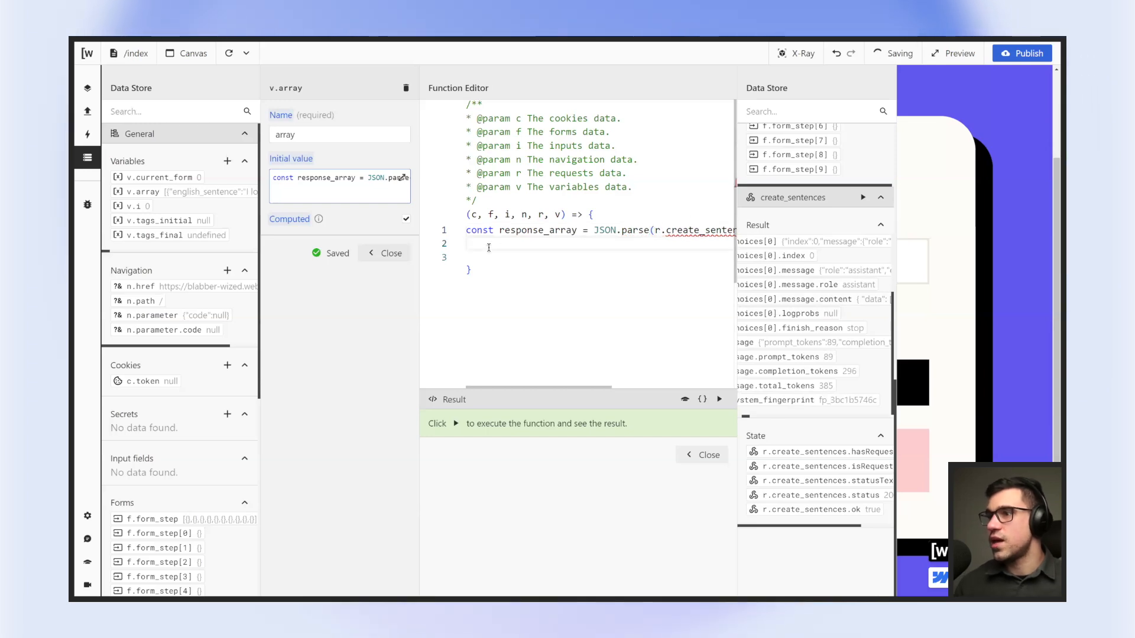
key(Down)
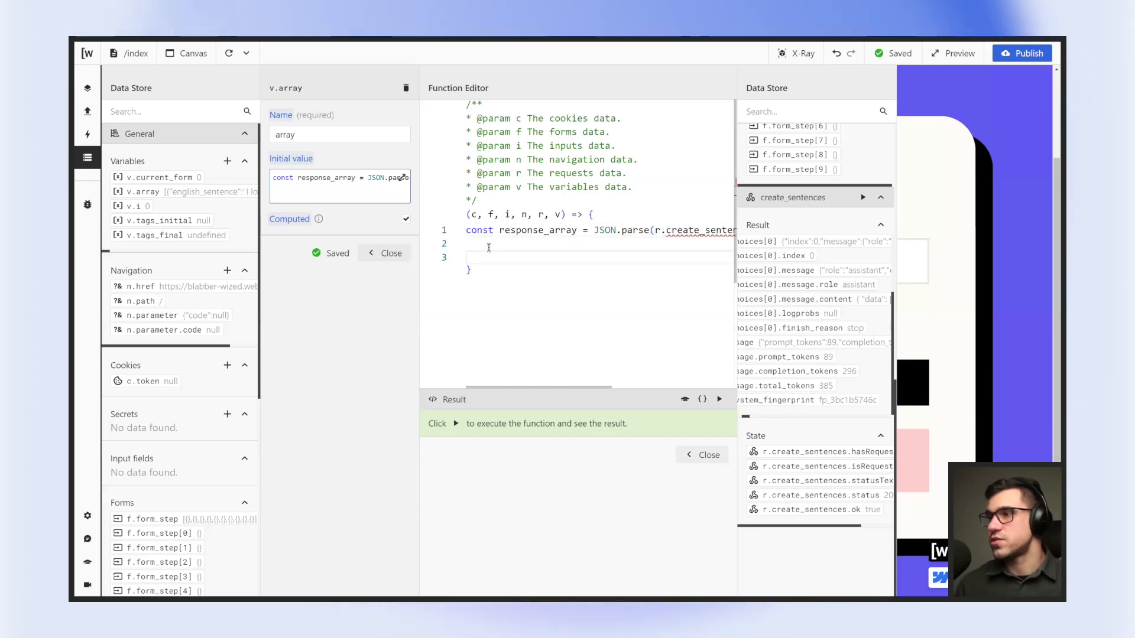
text(re)
key(Tab)
key(Home)
text(return)
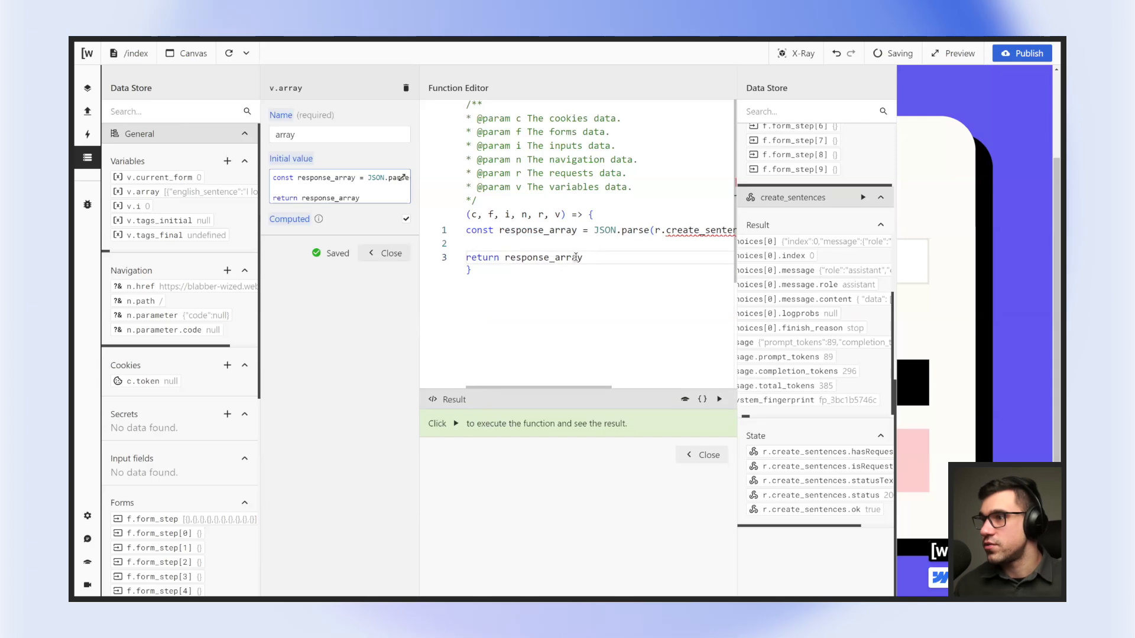
Run the array variable's function and examine the parsed response from start to end.
click(719, 399)
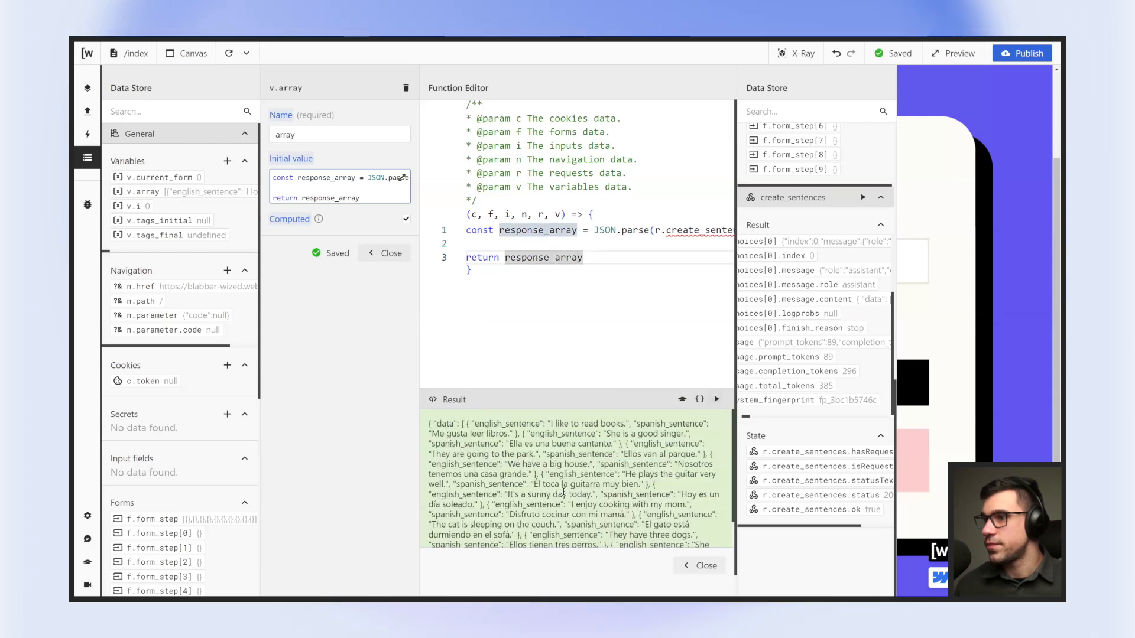
scroll(563, 492, down, 2)
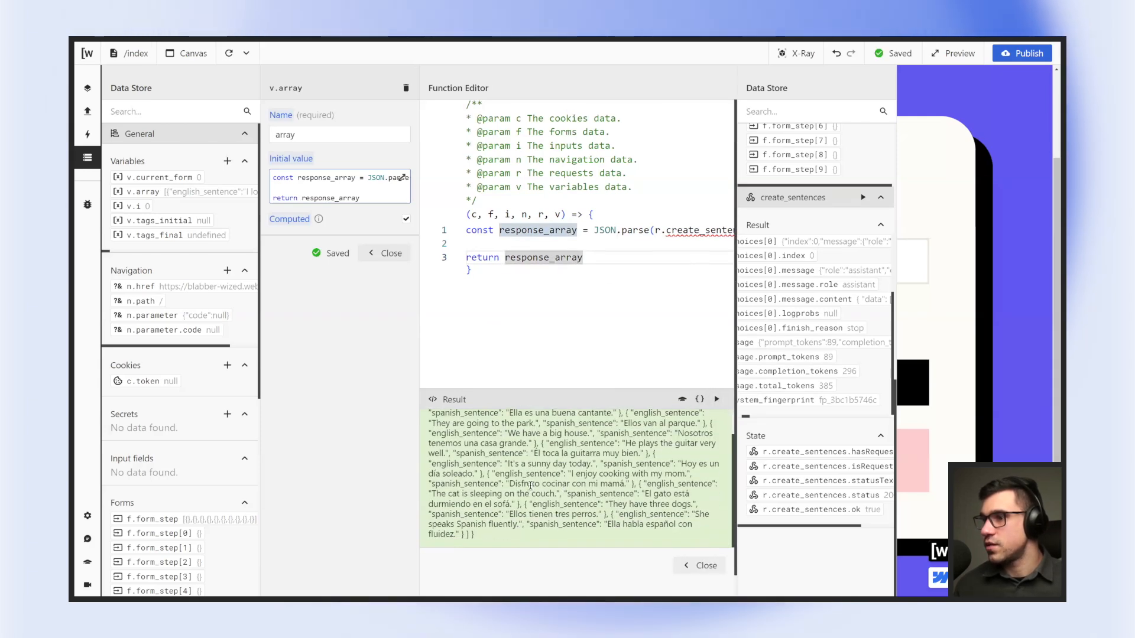
scroll(520, 467, up, 2)
Make the function return response_array.data, run it, and examine the returned array of sentence pairs.
click(606, 254)
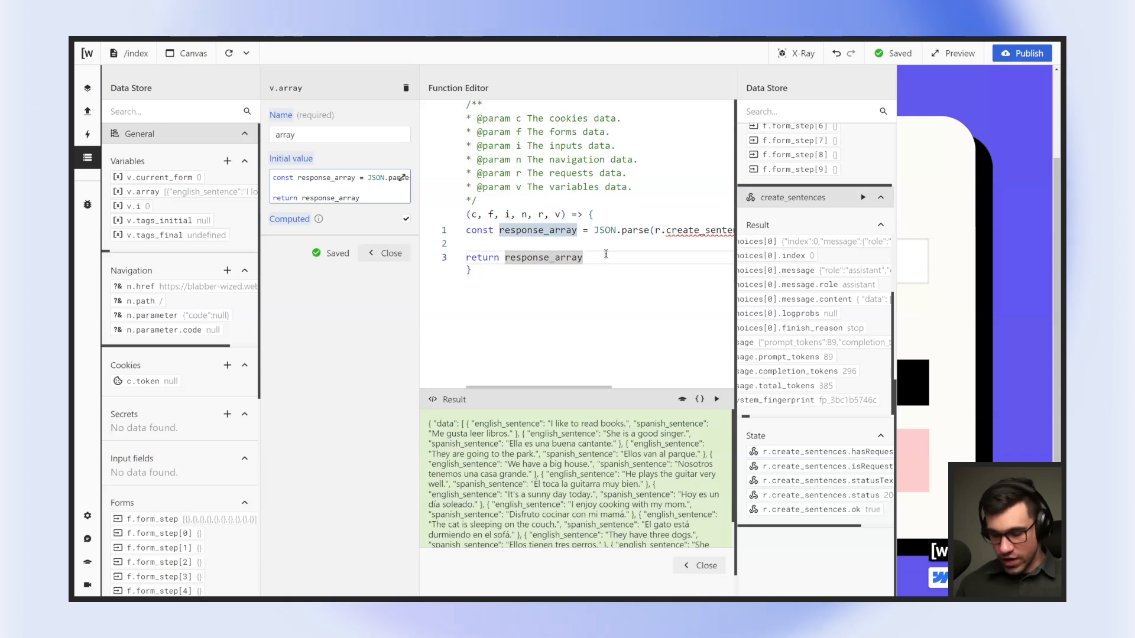
text(.data)
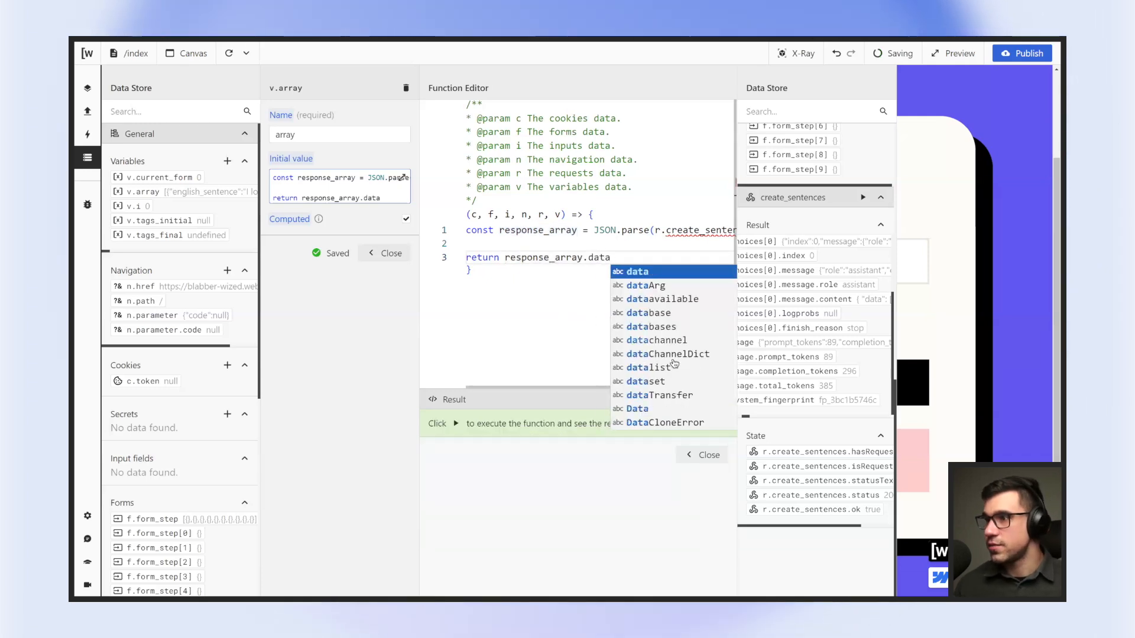
click(566, 401)
click(717, 399)
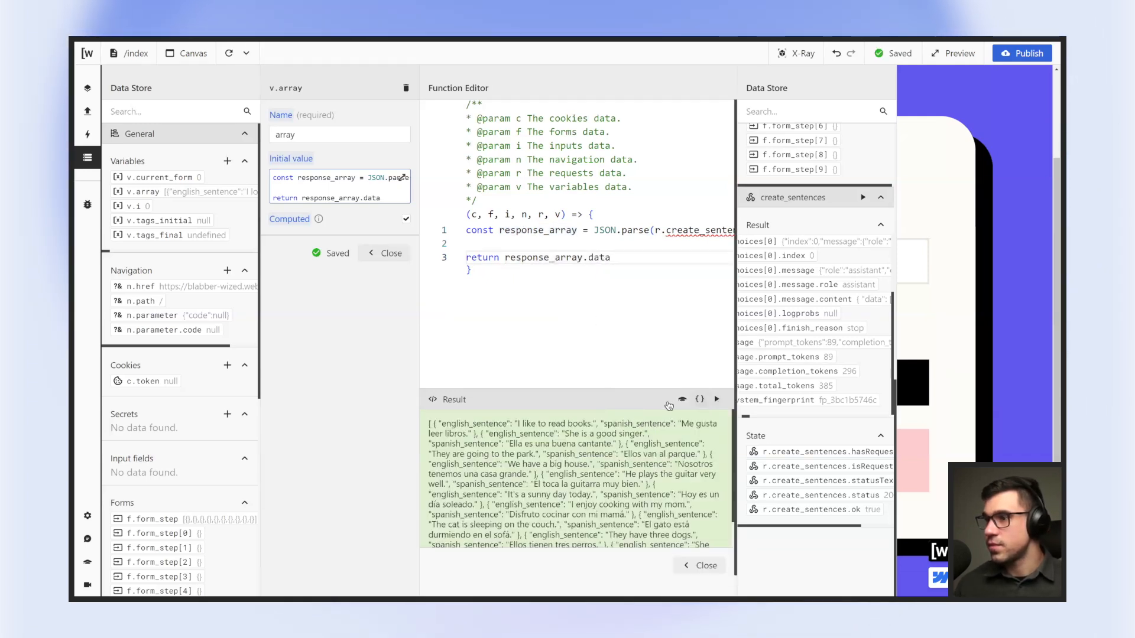
drag(428, 424, 573, 492)
click(562, 466)
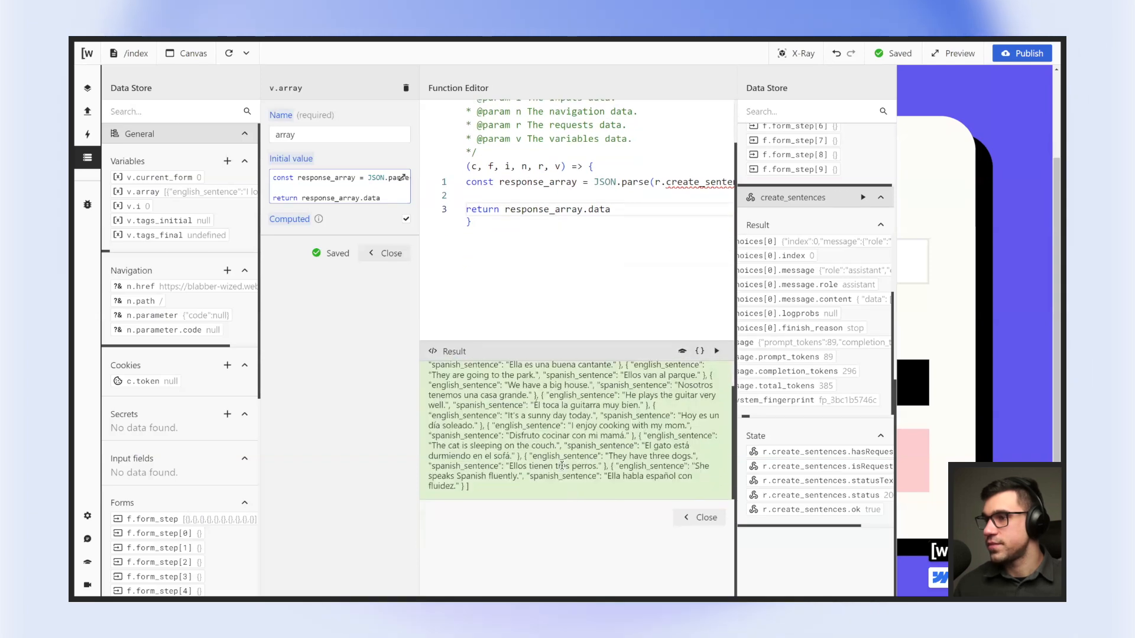
scroll(561, 465, up, 5)
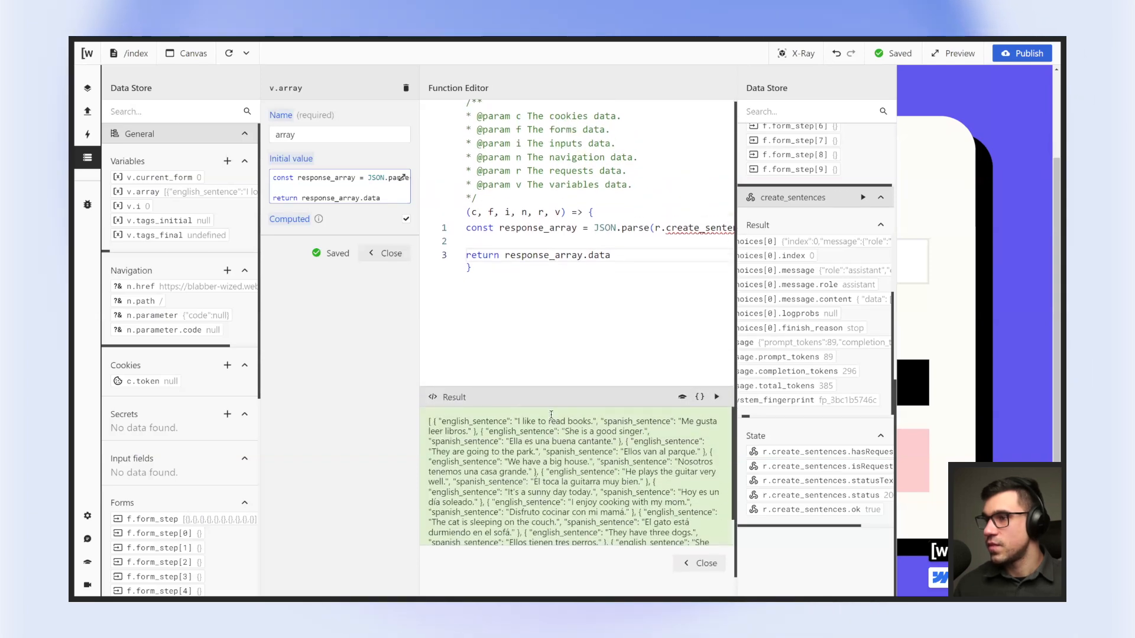
Test access to the first sentence pair with [0] and its English text with response_array.data[0].english_sentence.
click(619, 257)
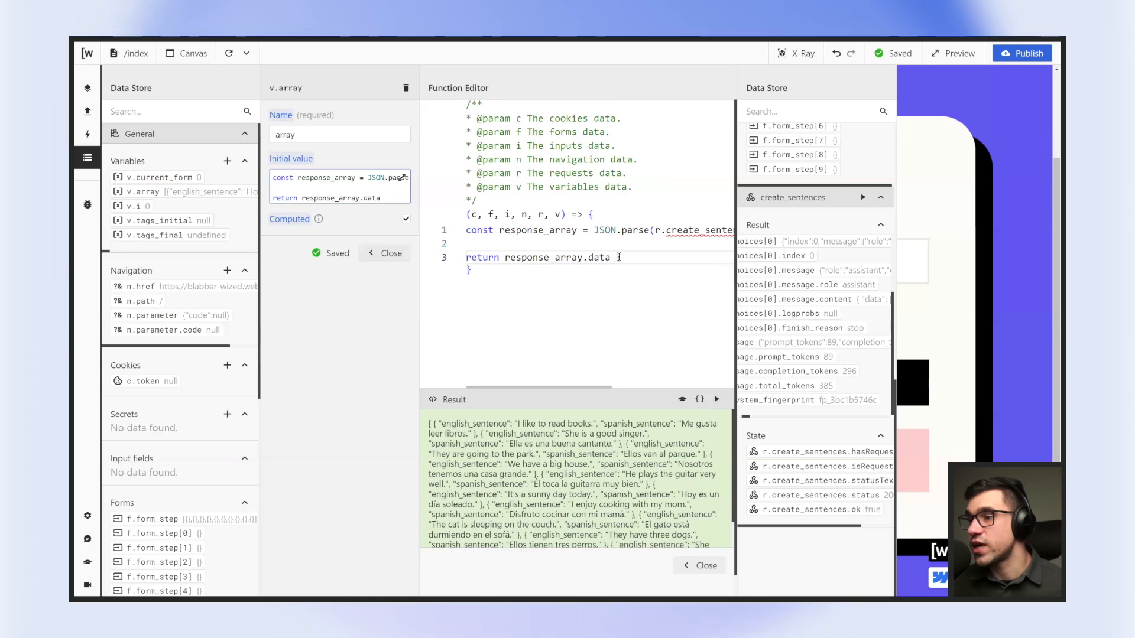
text([)
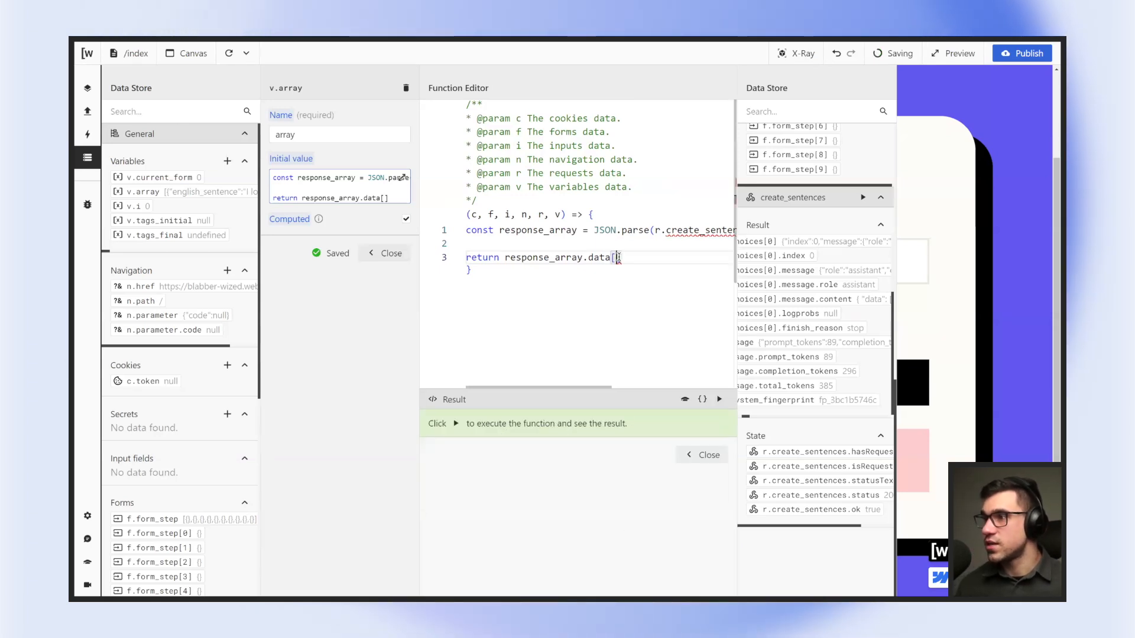
text(0)
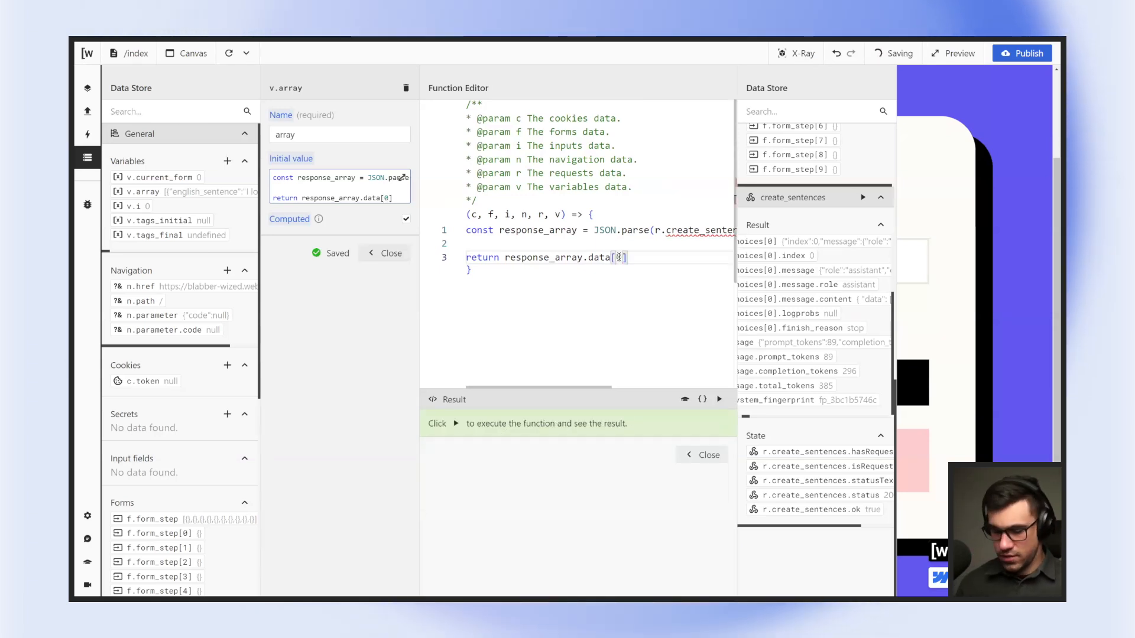
click(721, 400)
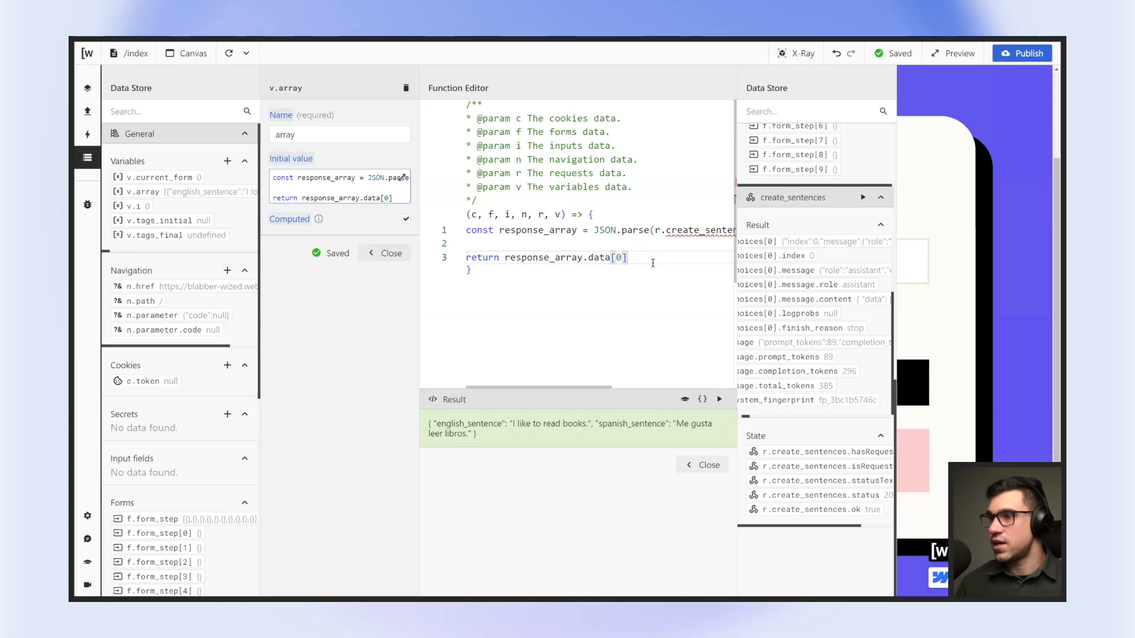
text(.english_sentence)
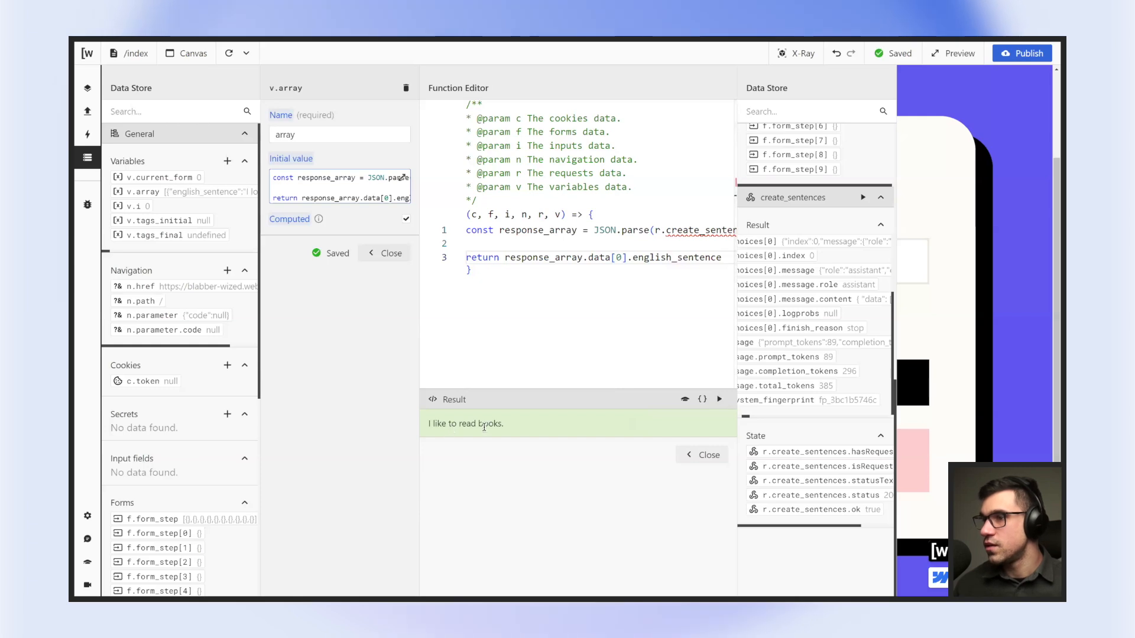
Switch the returned property to spanish_sentence and run the function to check the first pair's Spanish text.
drag(671, 258, 632, 260)
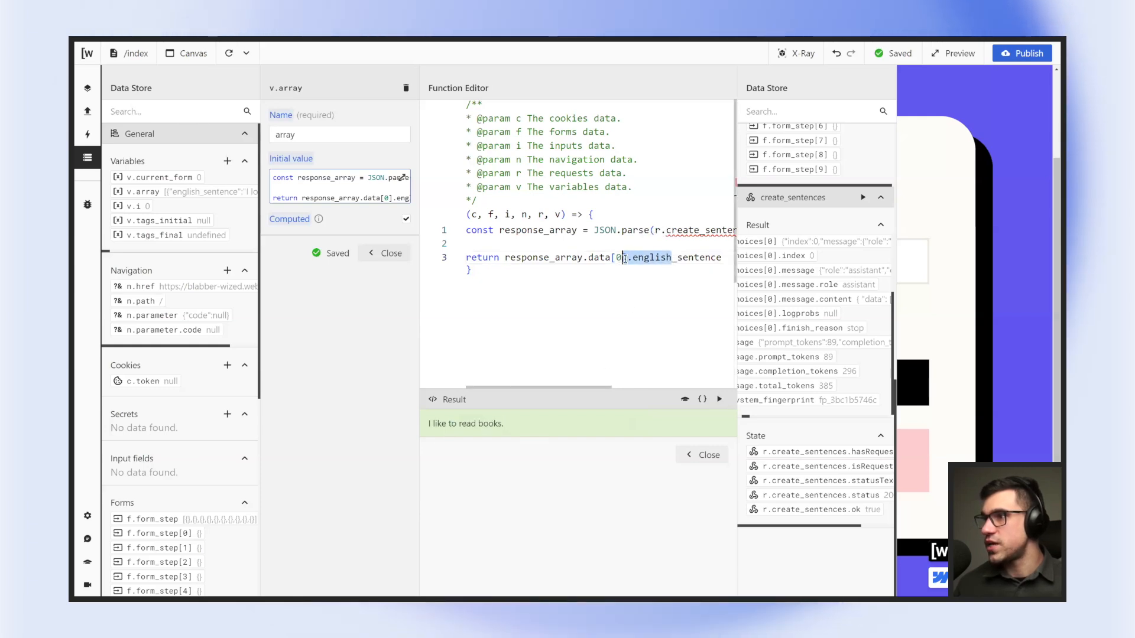
text(spanish)
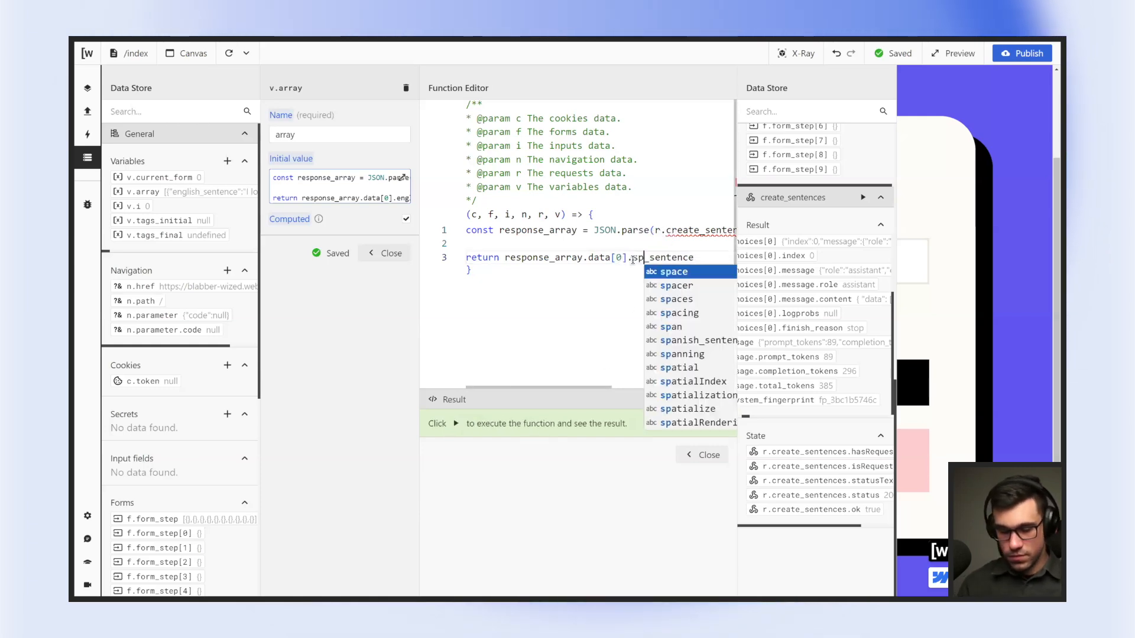
click(719, 400)
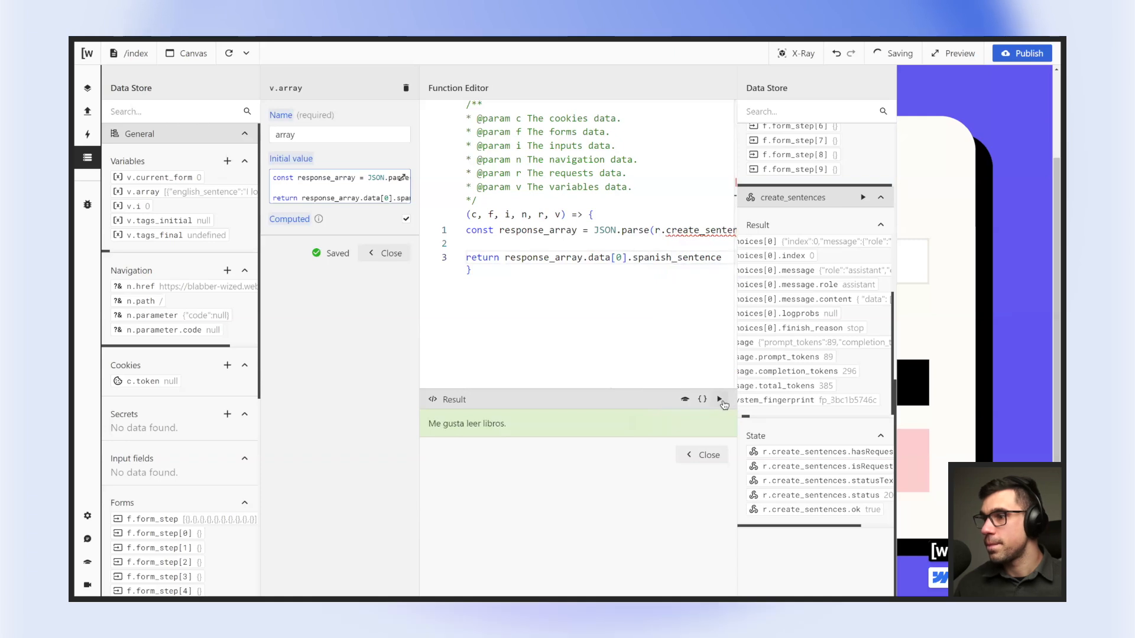
drag(527, 433, 454, 424)
Remove [0].spanish_sentence so the function returns response_array.data, and run it again.
drag(721, 257, 608, 263)
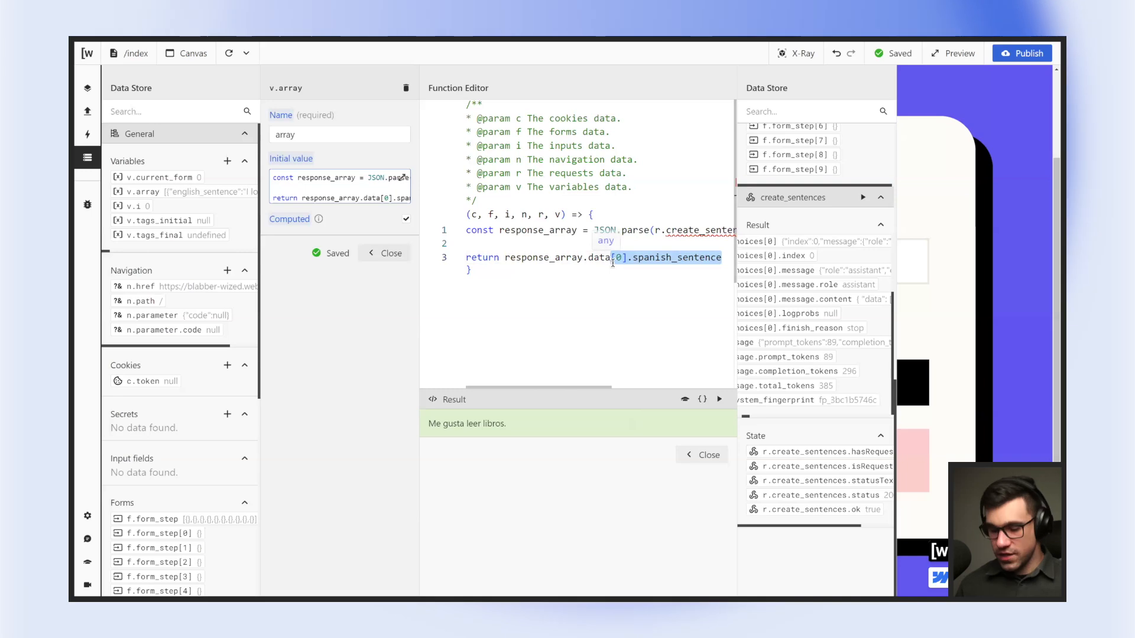
key(BackSpace)
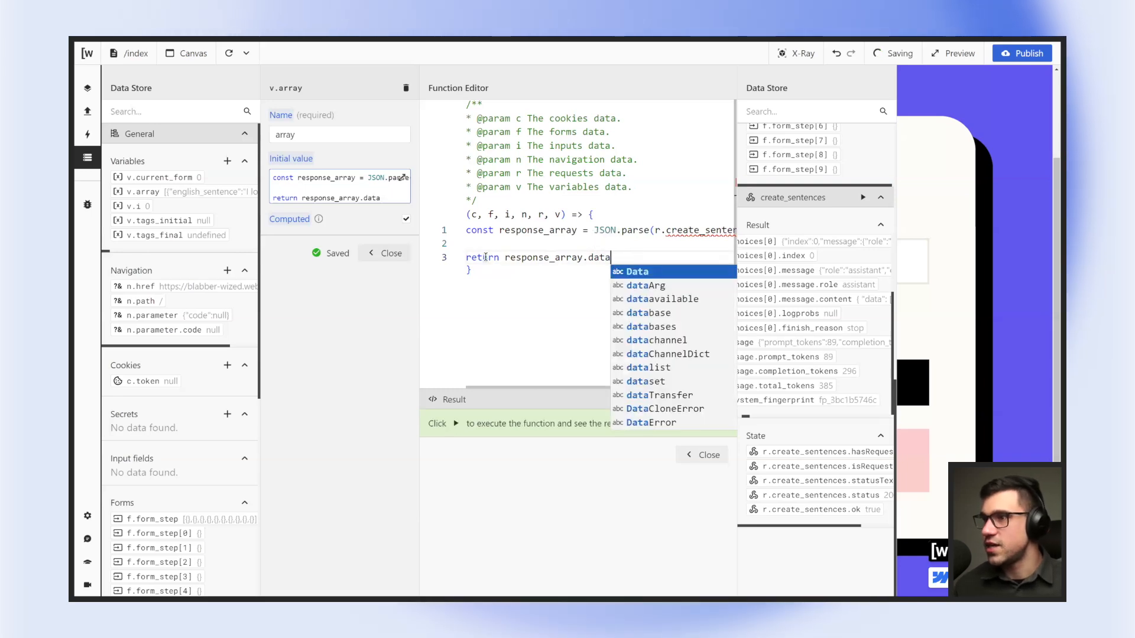
click(575, 442)
click(720, 400)
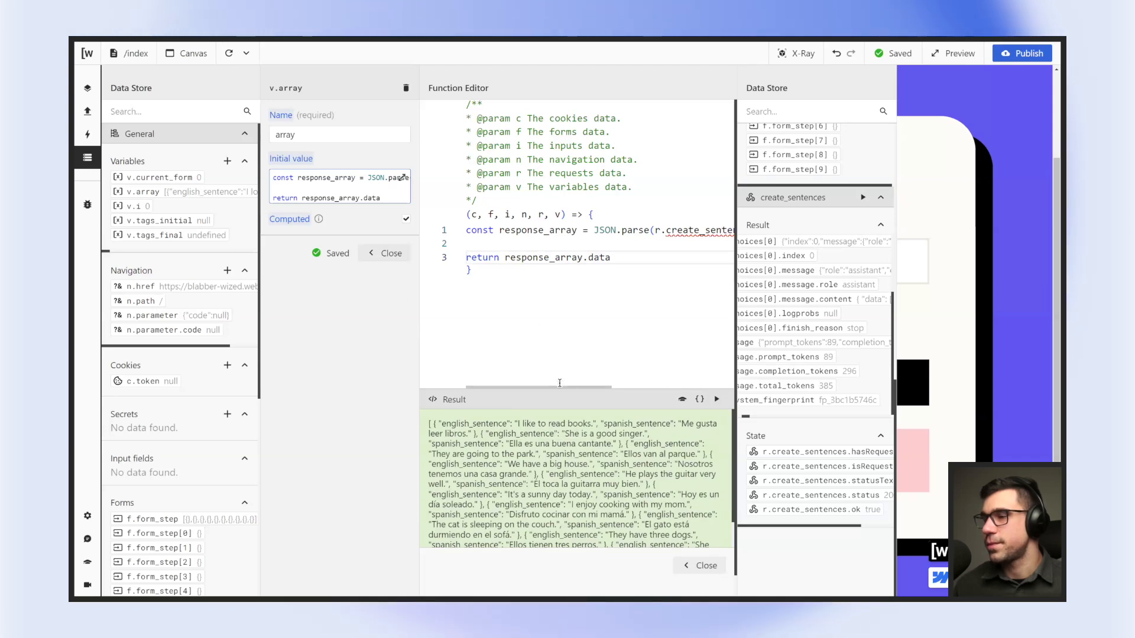
Close the array variable's function, then reopen the variable's settings to review its current value and close them.
click(387, 256)
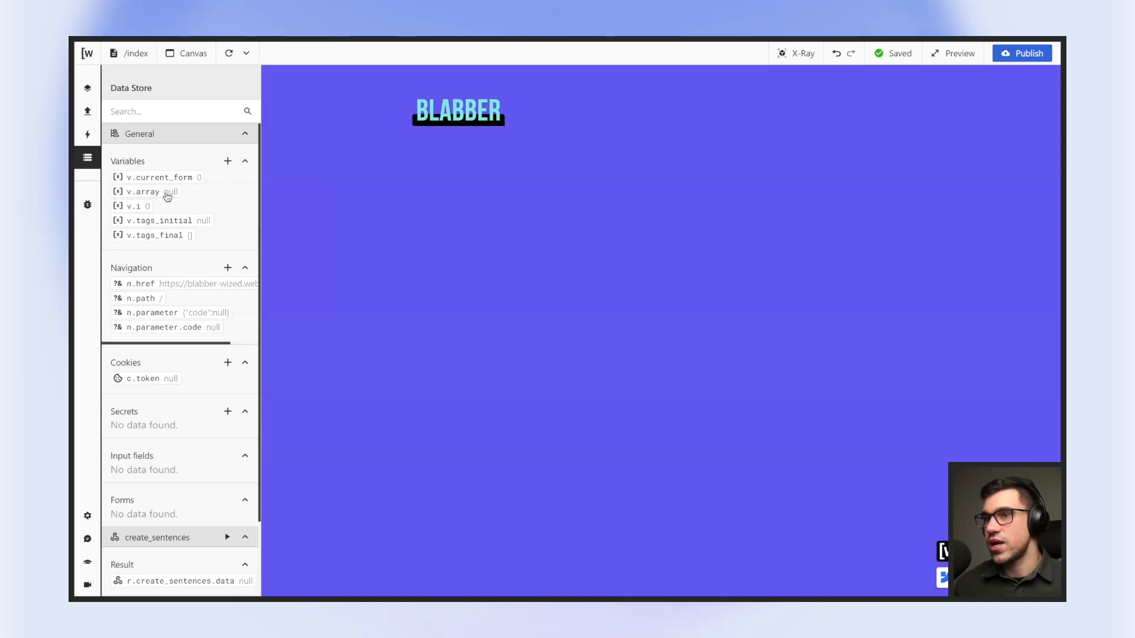
click(145, 191)
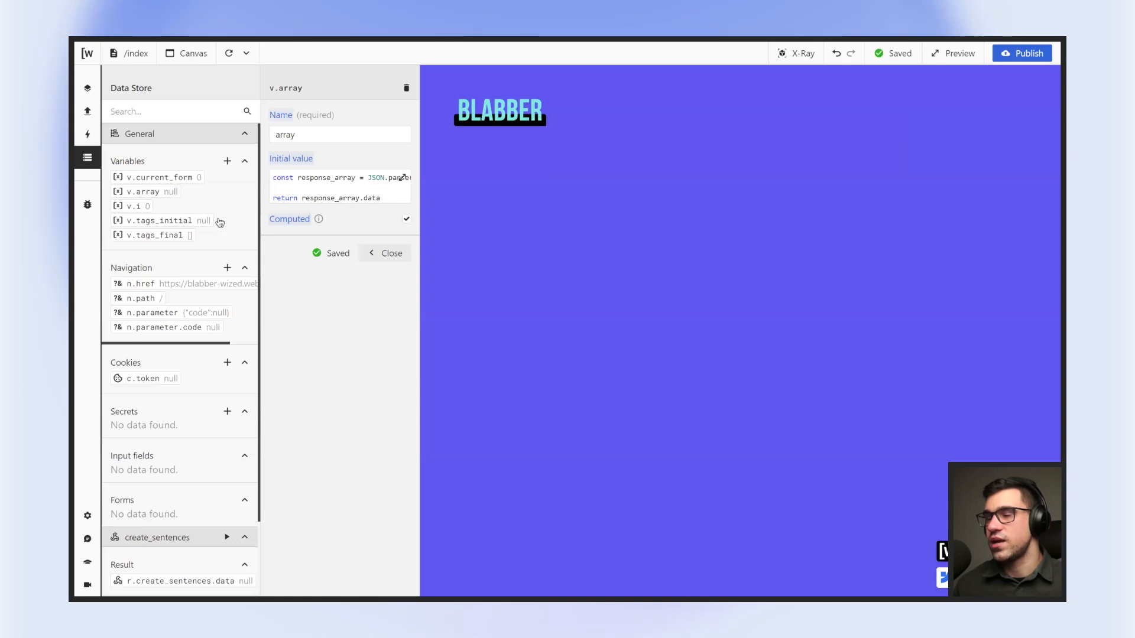
click(389, 253)
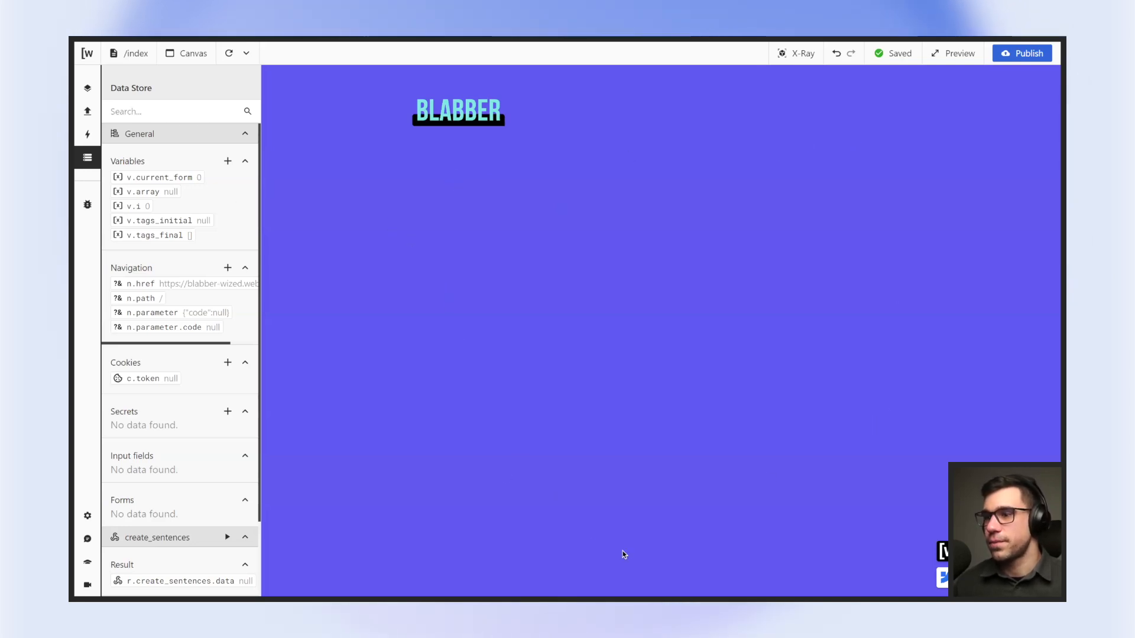
Create a new action and name it Submit Request.
click(88, 134)
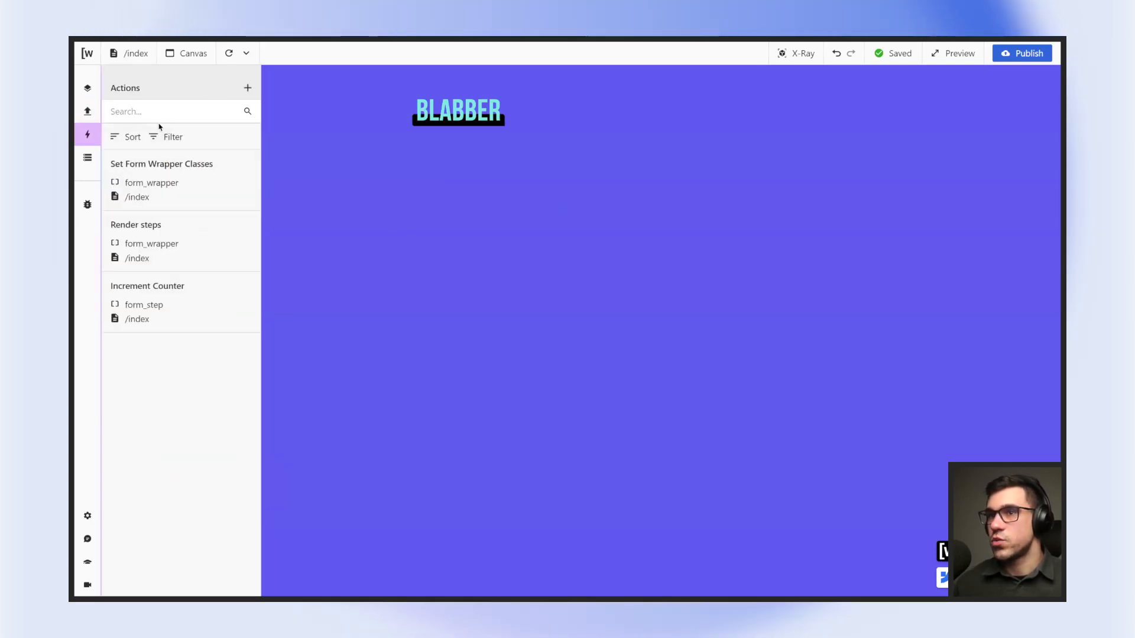
click(247, 88)
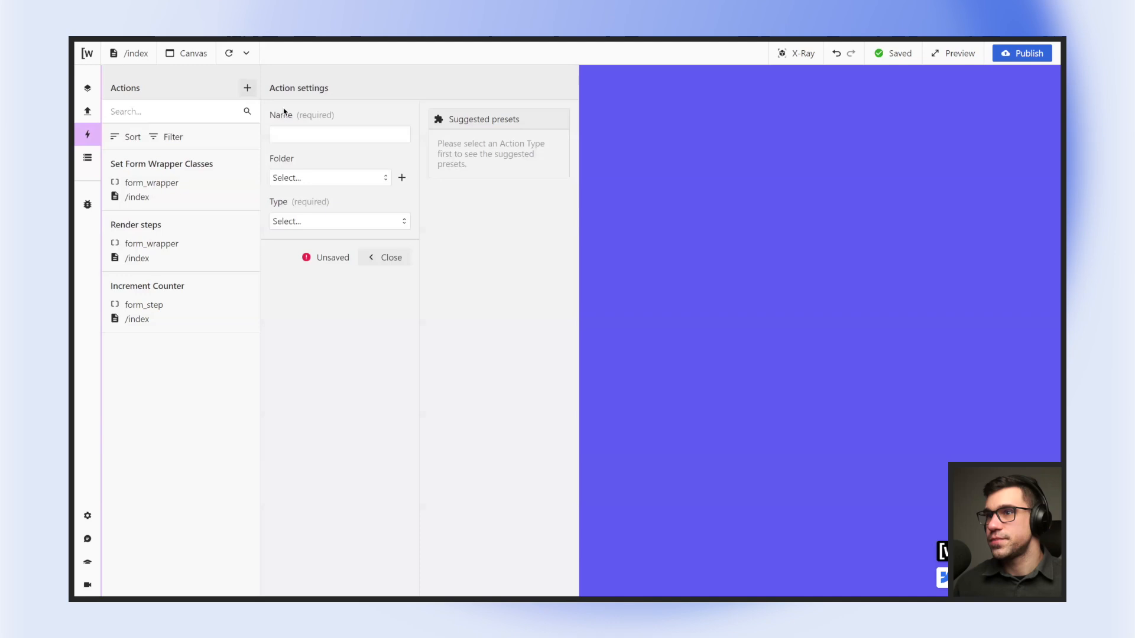
click(342, 131)
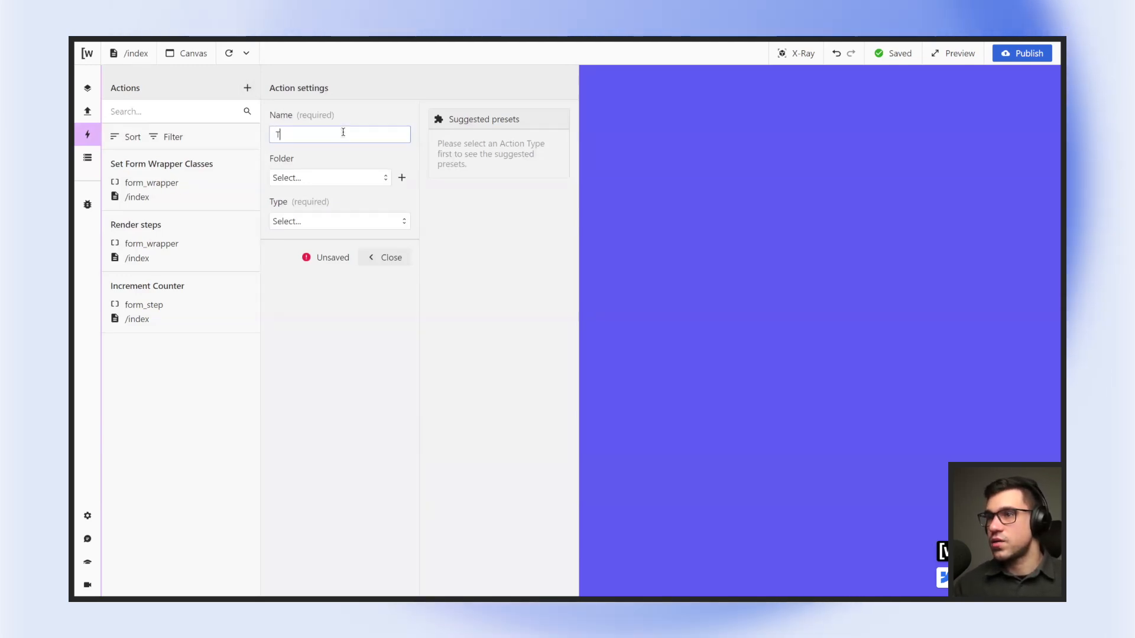
text(AS)
key(BackSpace)
key(BackSpace)
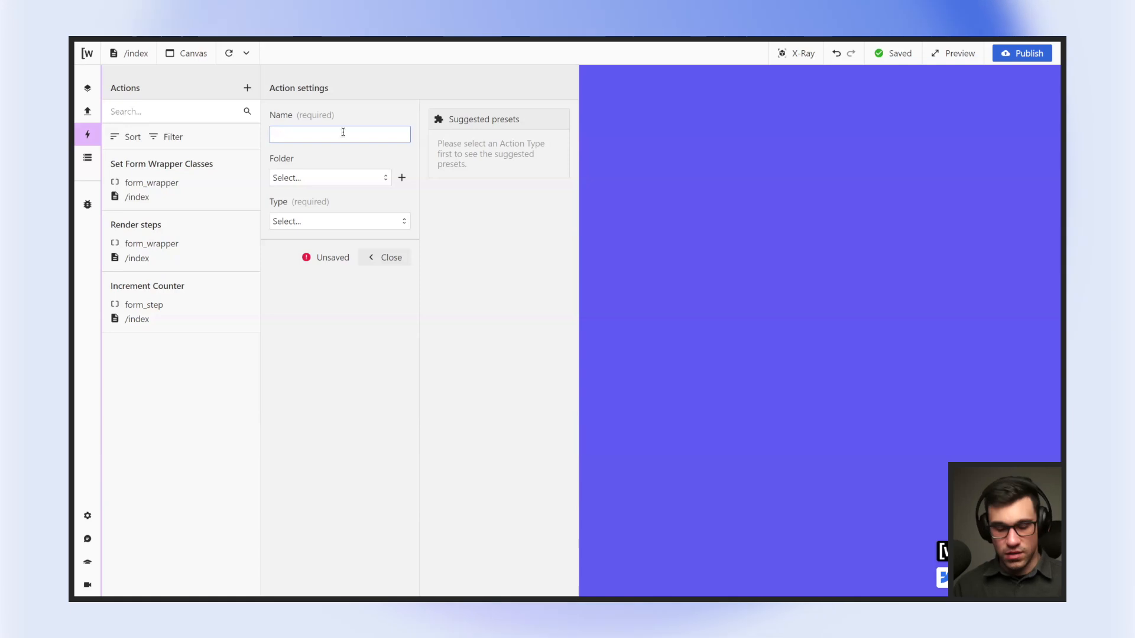
text(Submit )
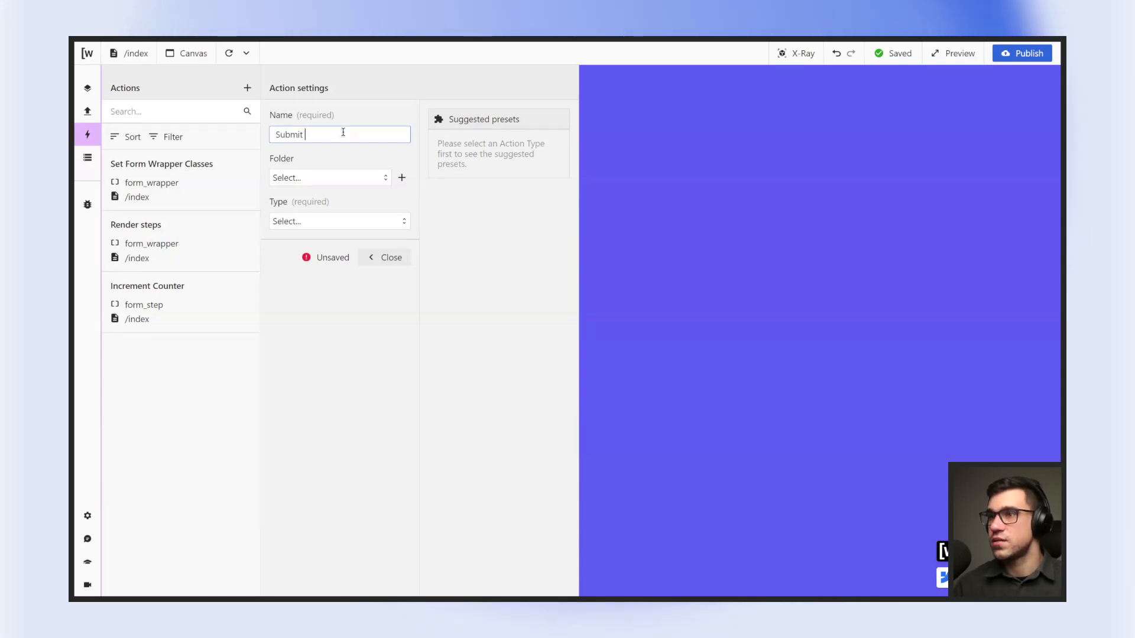
text(Request)
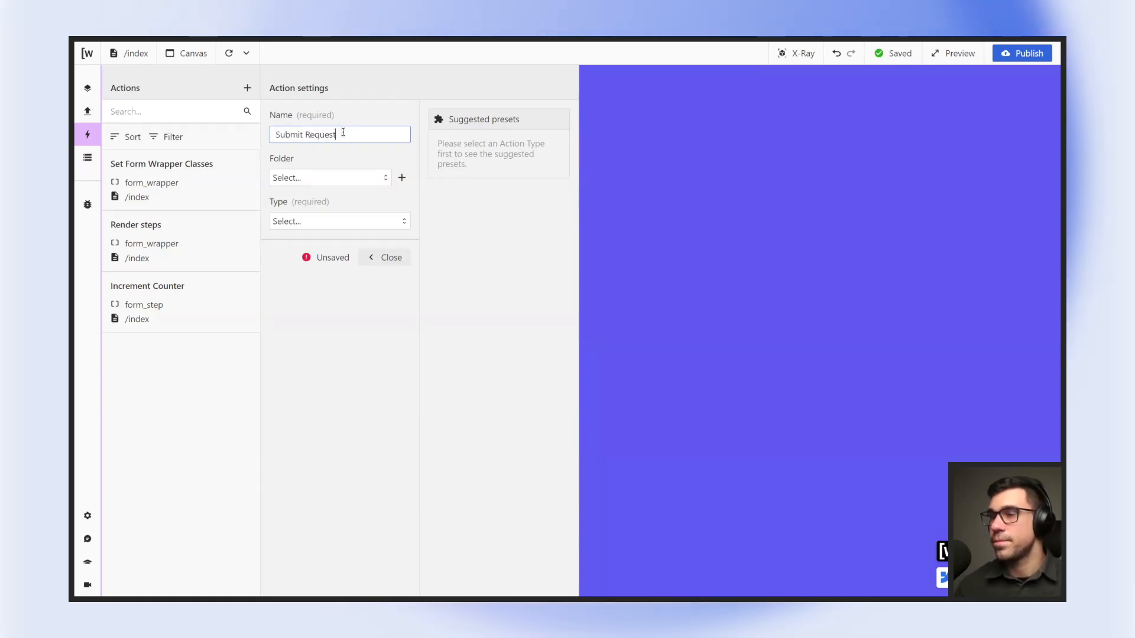
Make Submit Request an Event action triggered by Page Starts Loading.
click(367, 207)
click(365, 218)
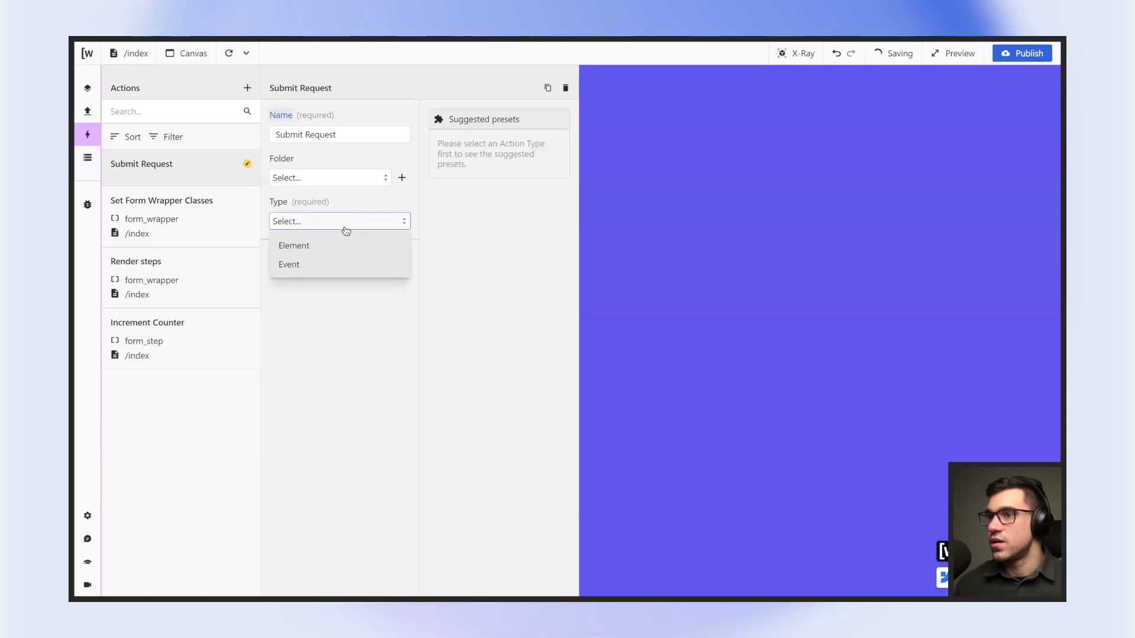
click(327, 267)
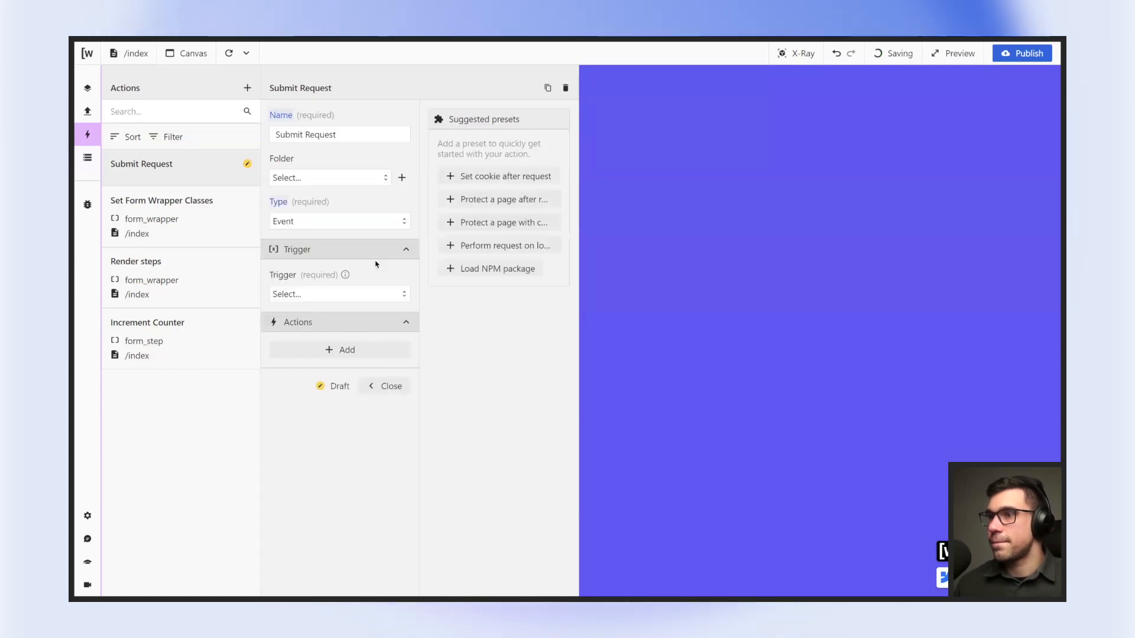
click(324, 293)
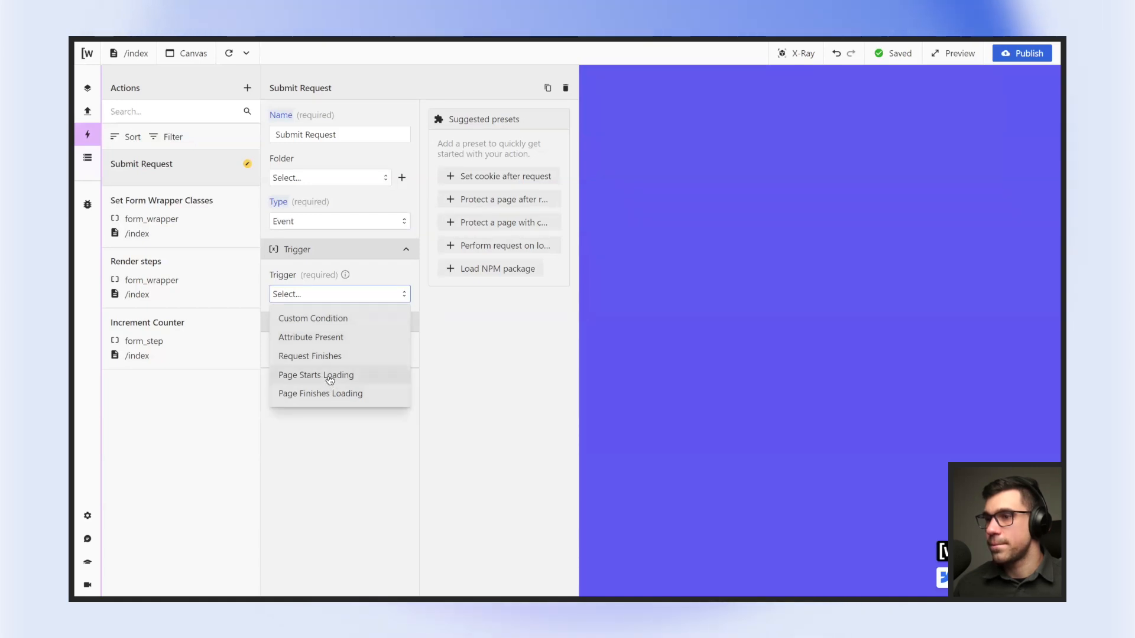
click(334, 376)
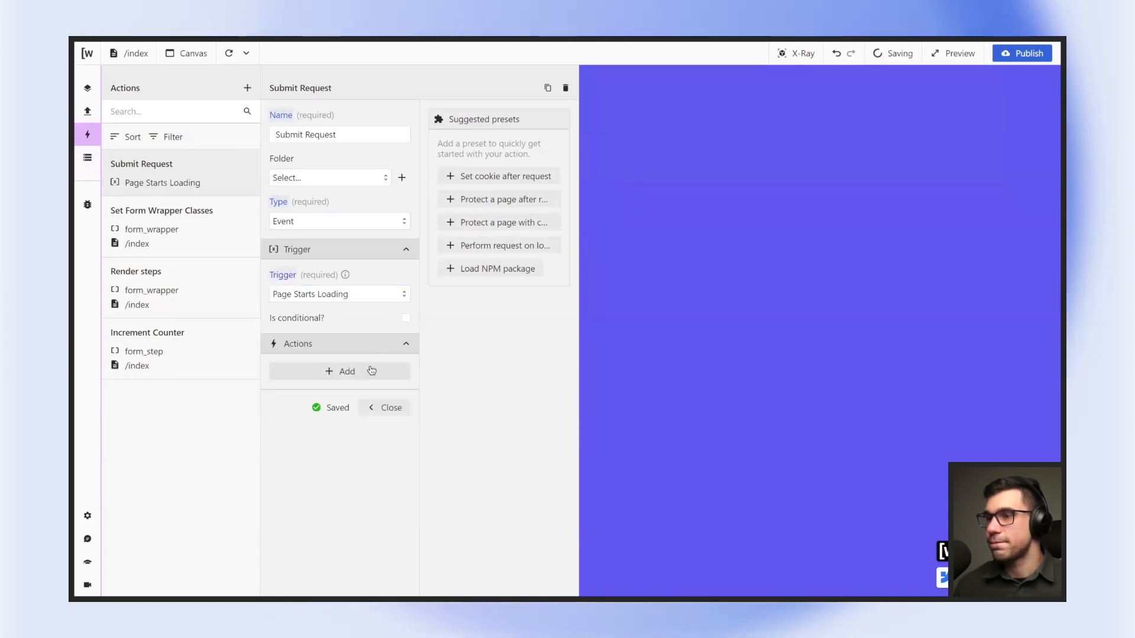
Add a Perform request action for the create_sentences request to Submit Request and close its settings.
click(340, 371)
click(328, 390)
click(322, 414)
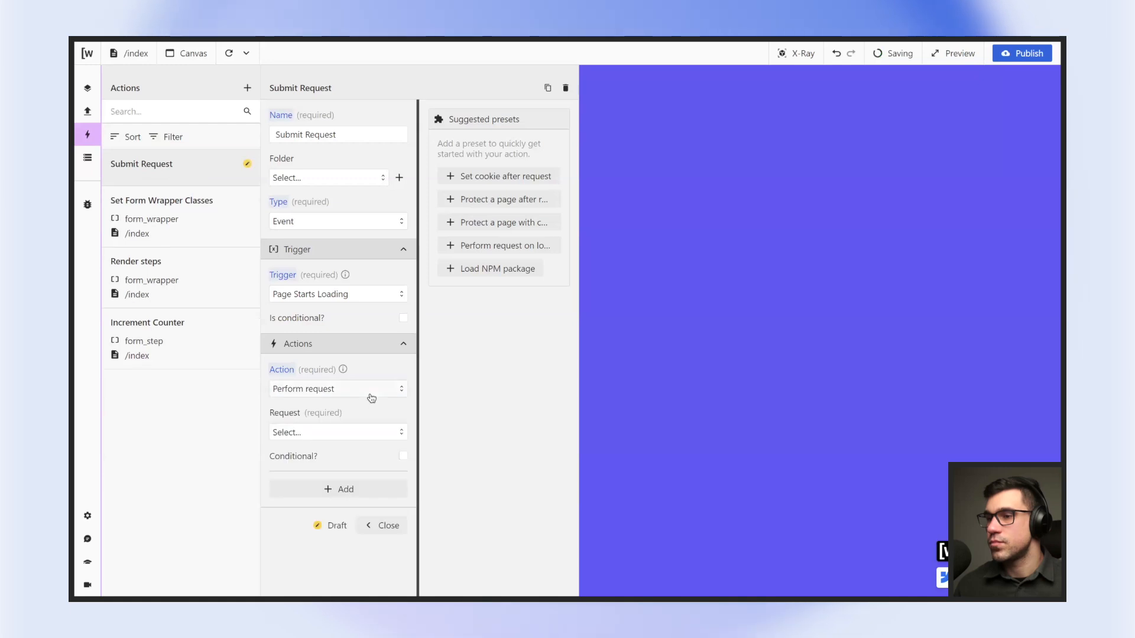
click(346, 416)
click(345, 442)
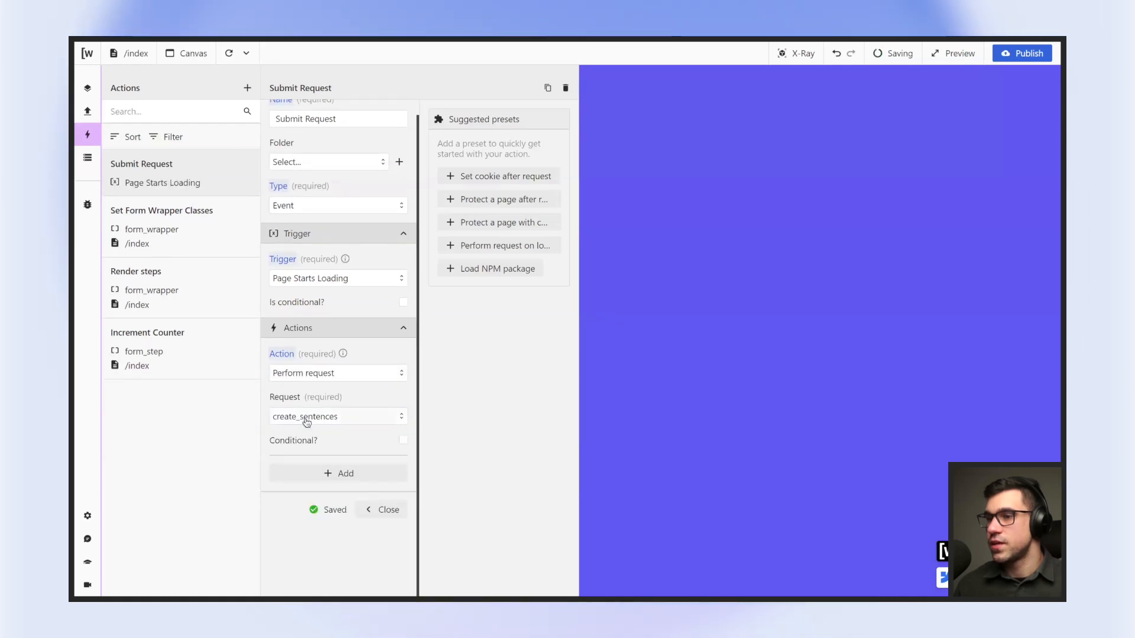
click(375, 511)
Reload the canvas and check in the Data Store whether create_sentences runs on page load.
click(240, 55)
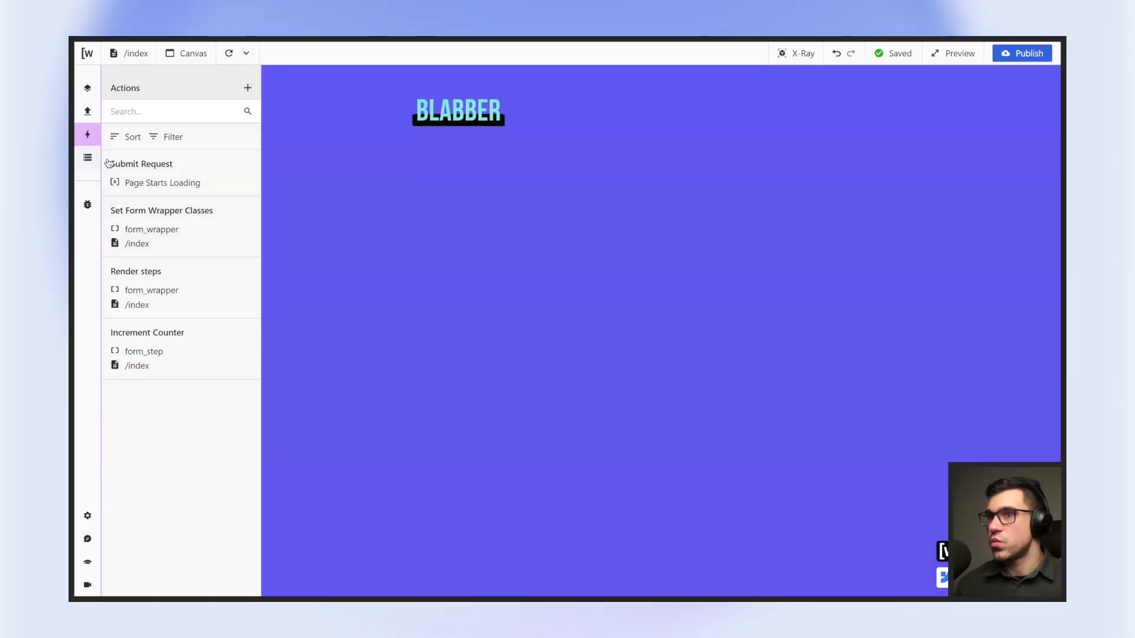
click(88, 157)
scroll(245, 440, down, 3)
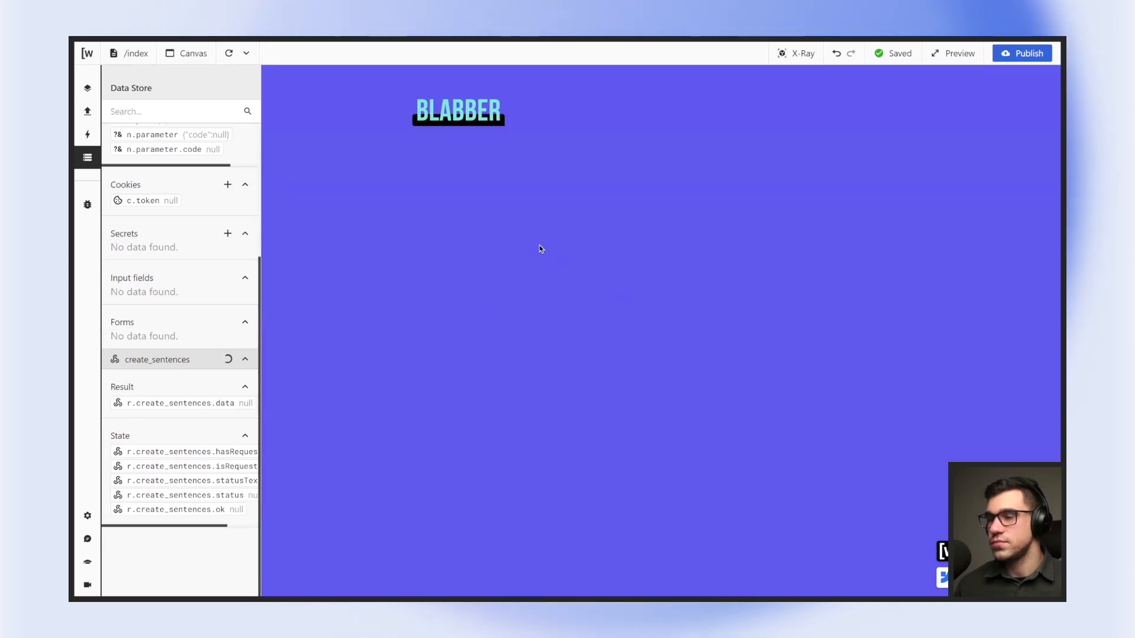
scroll(489, 260, down, 2)
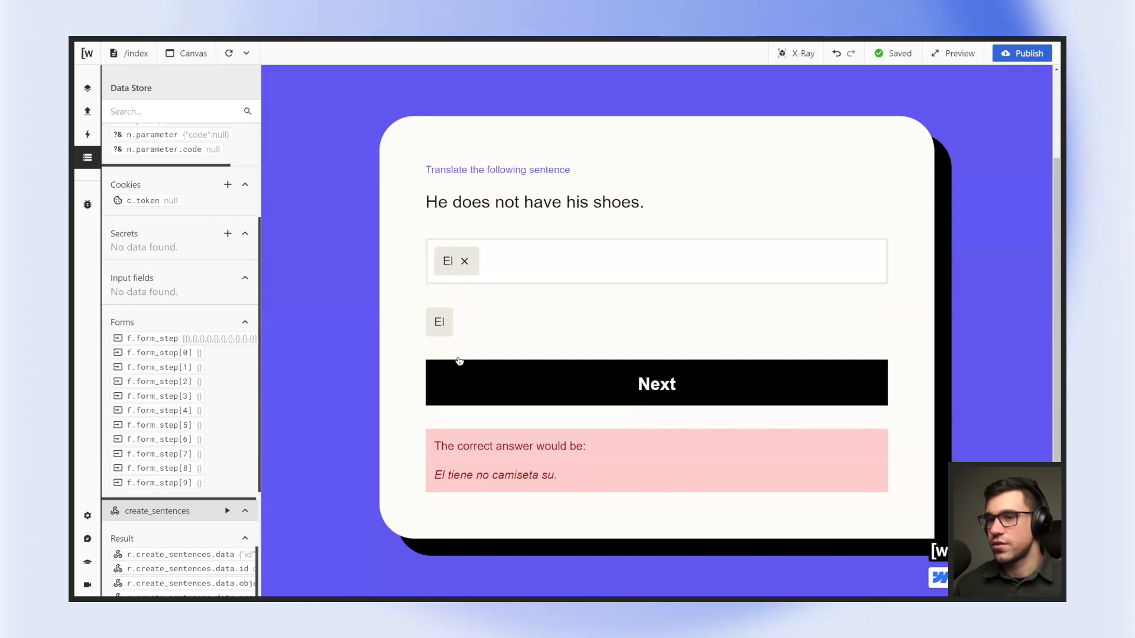
scroll(145, 358, down, 2)
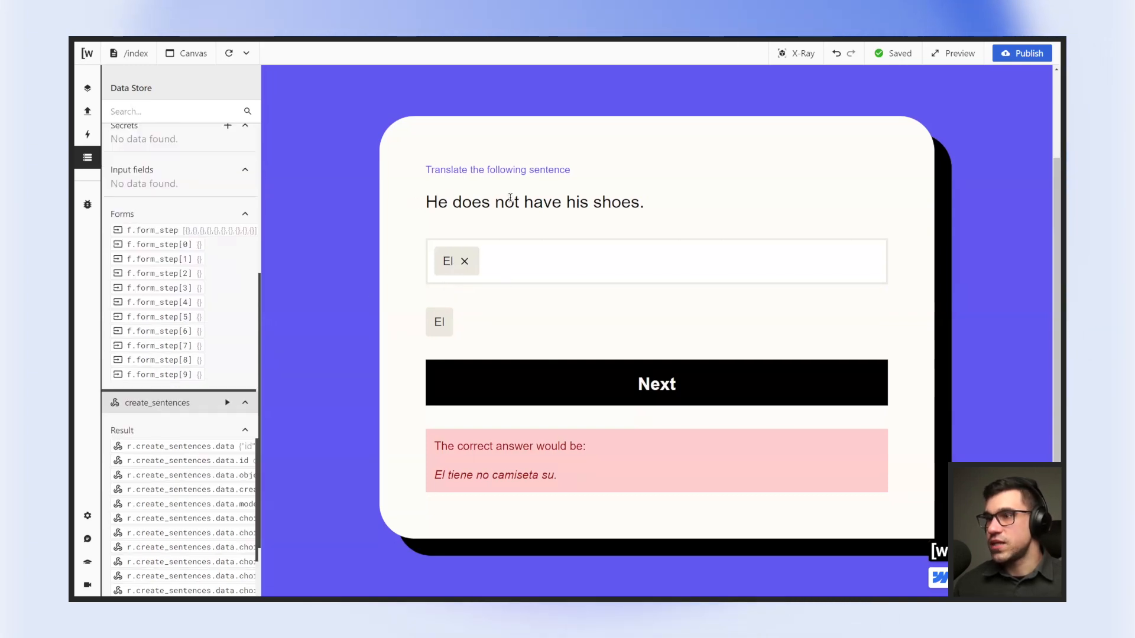
Examine the example sentence on the card and inspect the attribute names of the card's elements with X-Ray.
drag(659, 208, 416, 207)
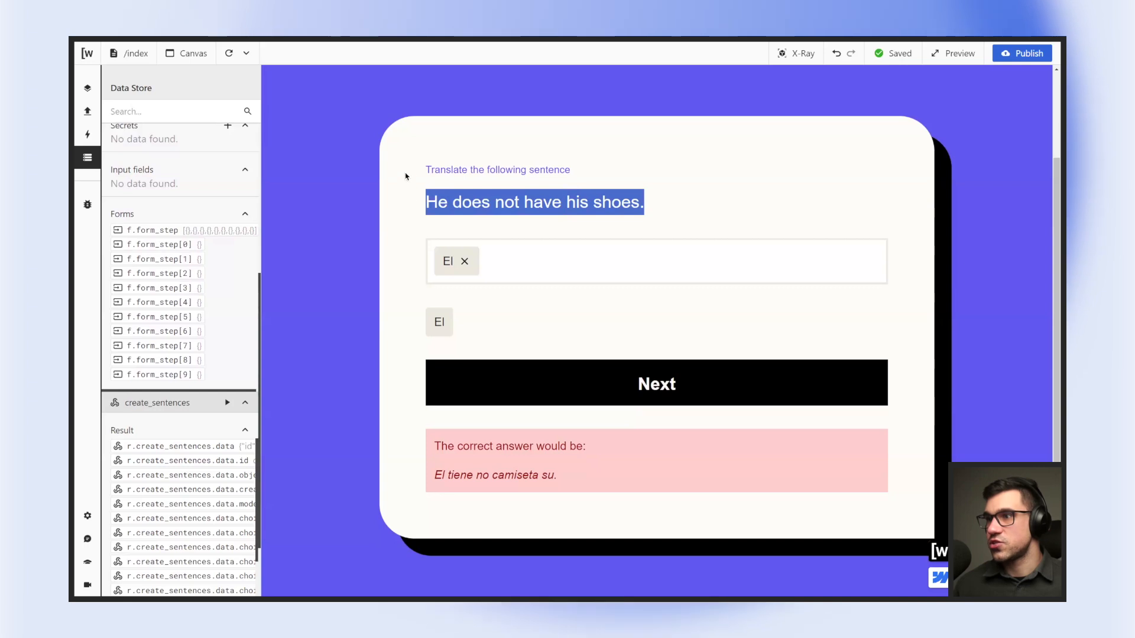
double_click(534, 203)
click(540, 182)
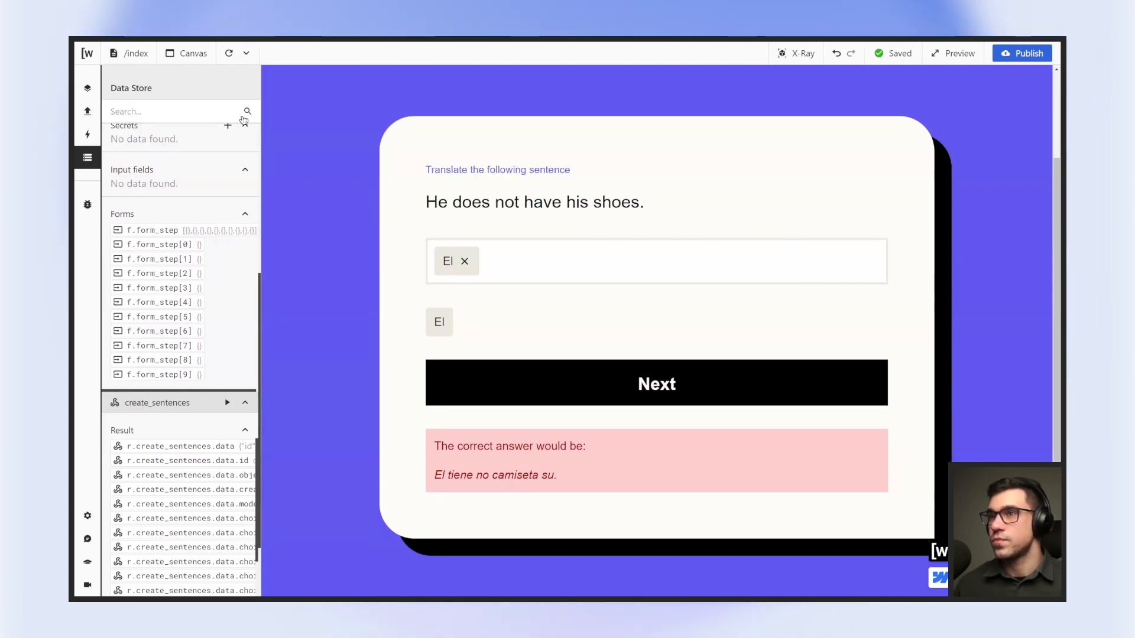
click(89, 137)
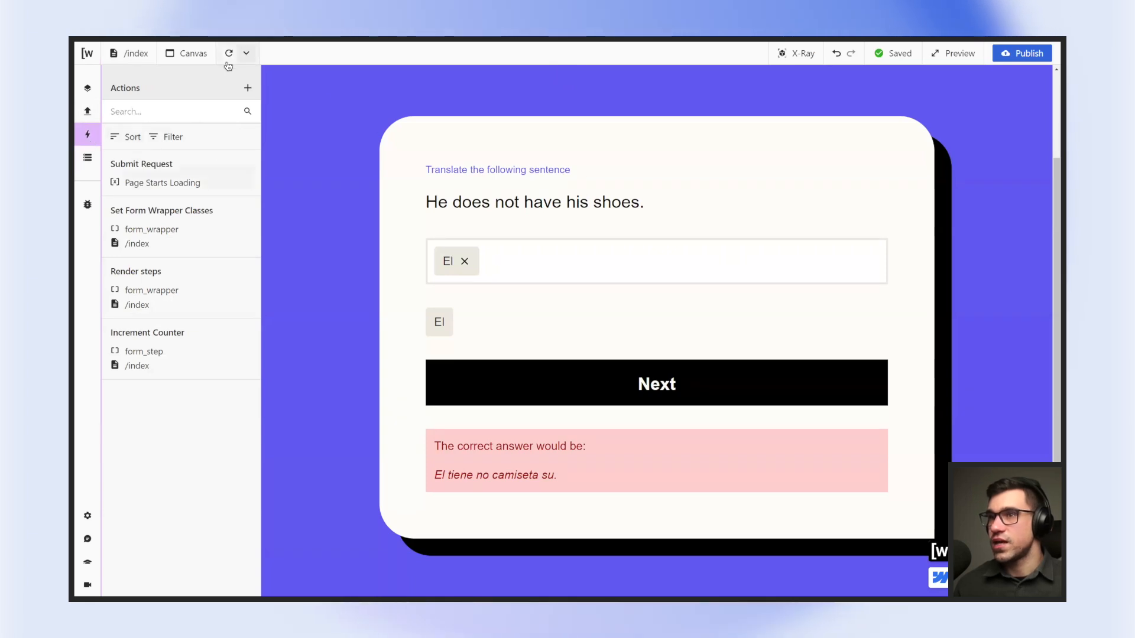
click(802, 54)
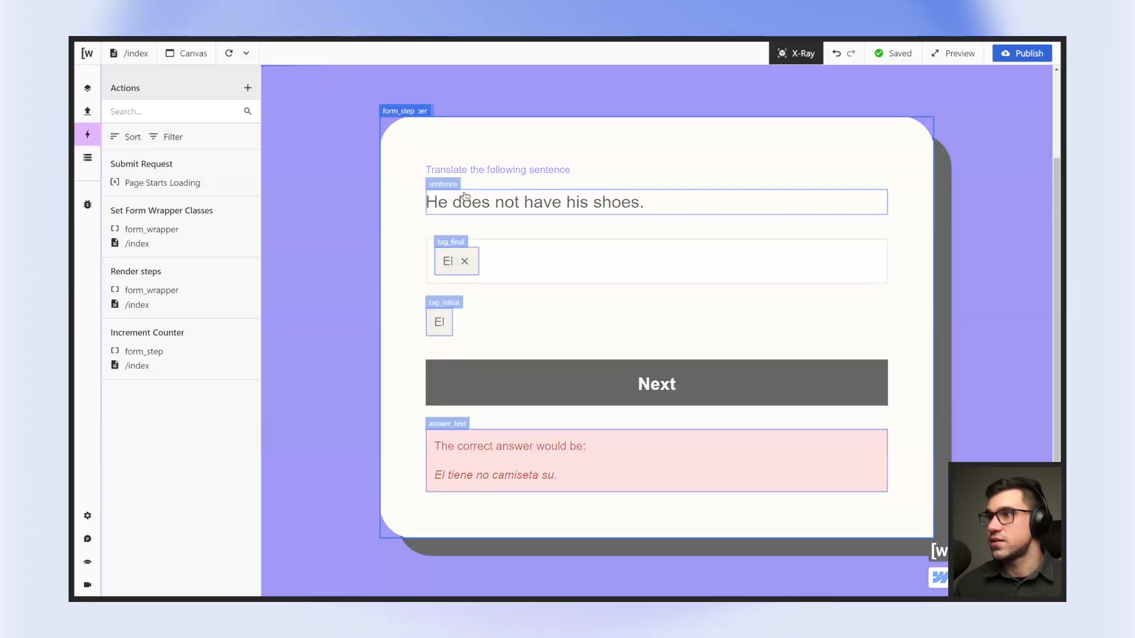
click(792, 54)
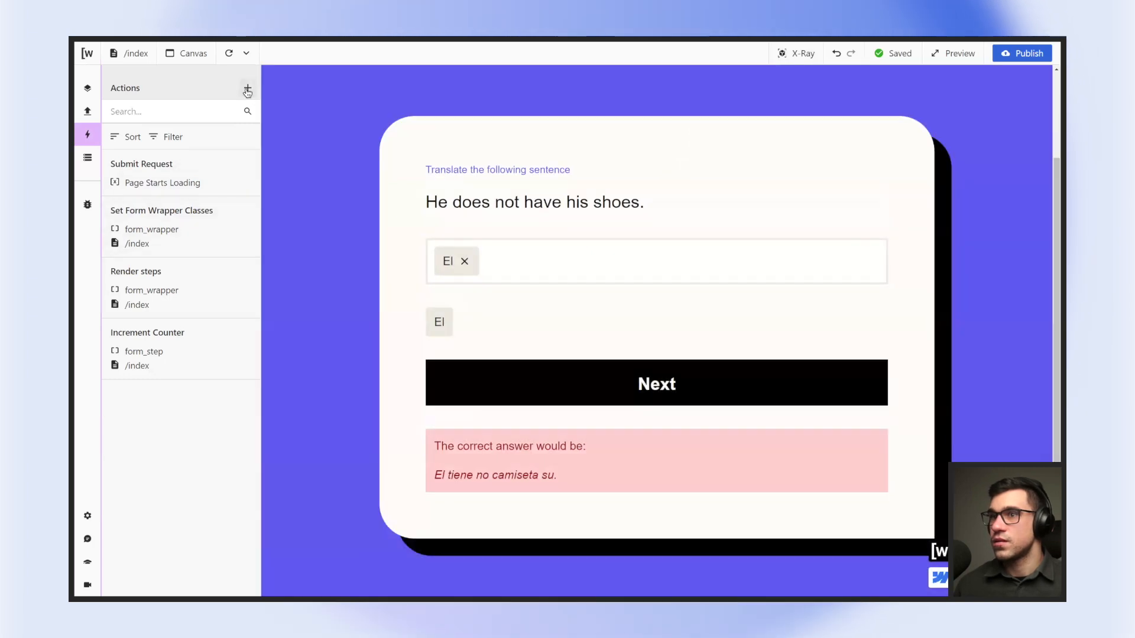
Create an Element action named Set Sentence and apply it to the sentence attribute.
click(247, 89)
text(Set S)
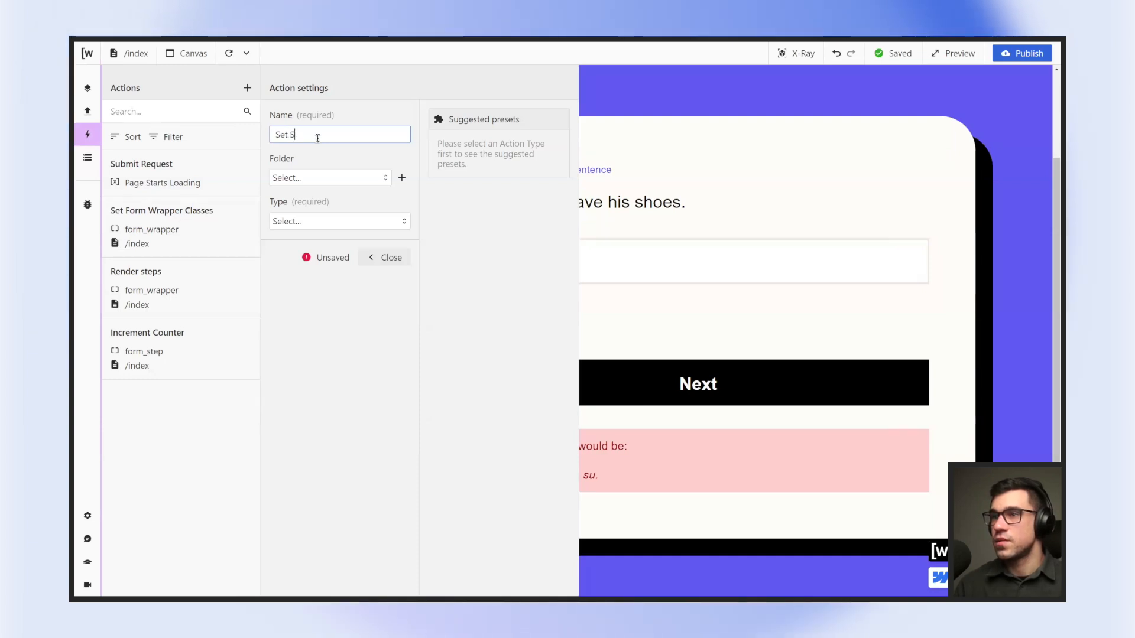
text(entence)
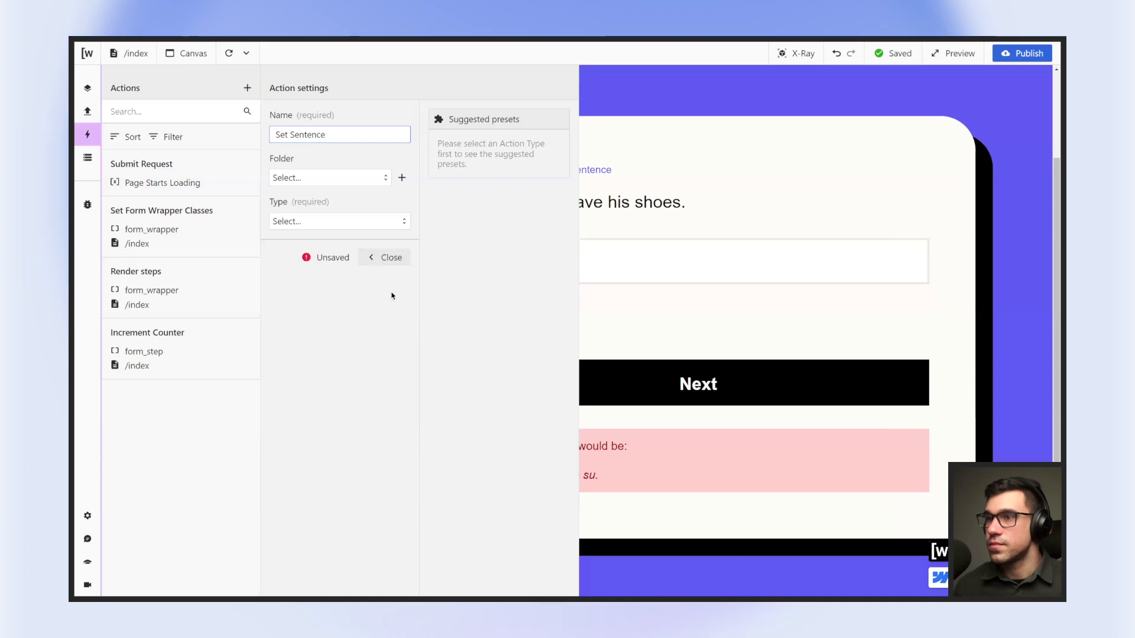
key(Return)
click(362, 227)
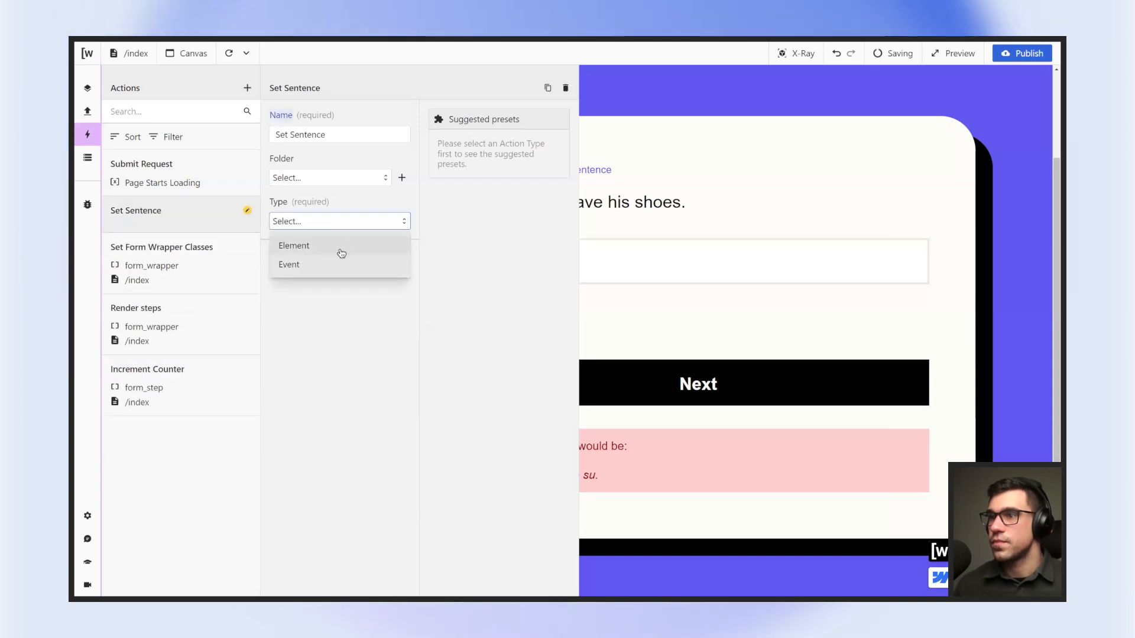
click(341, 247)
click(330, 294)
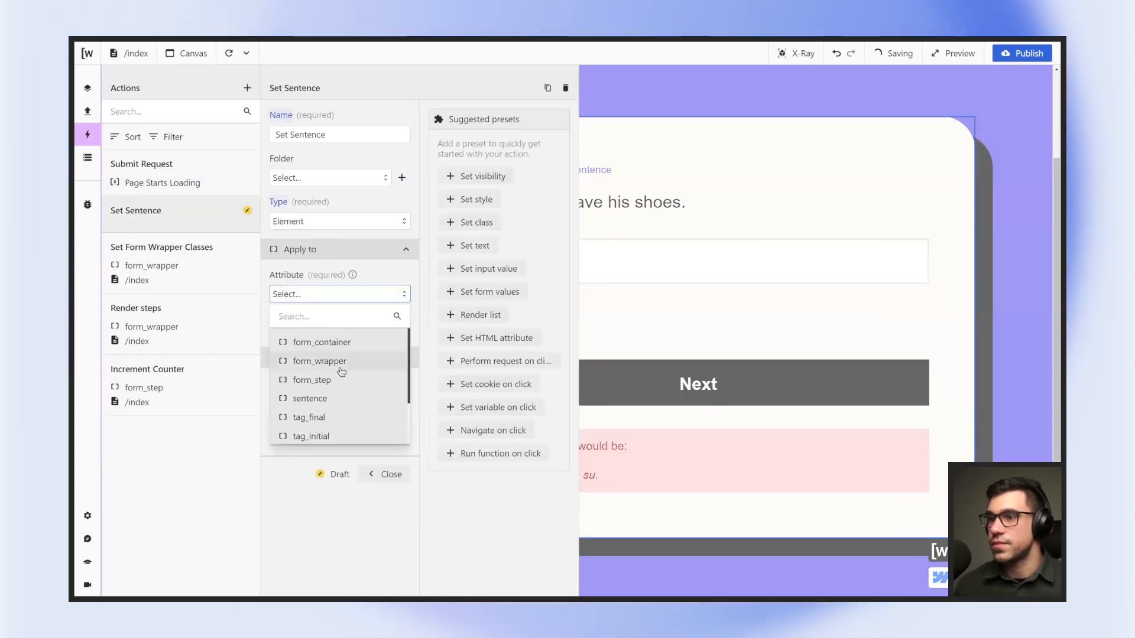
click(314, 398)
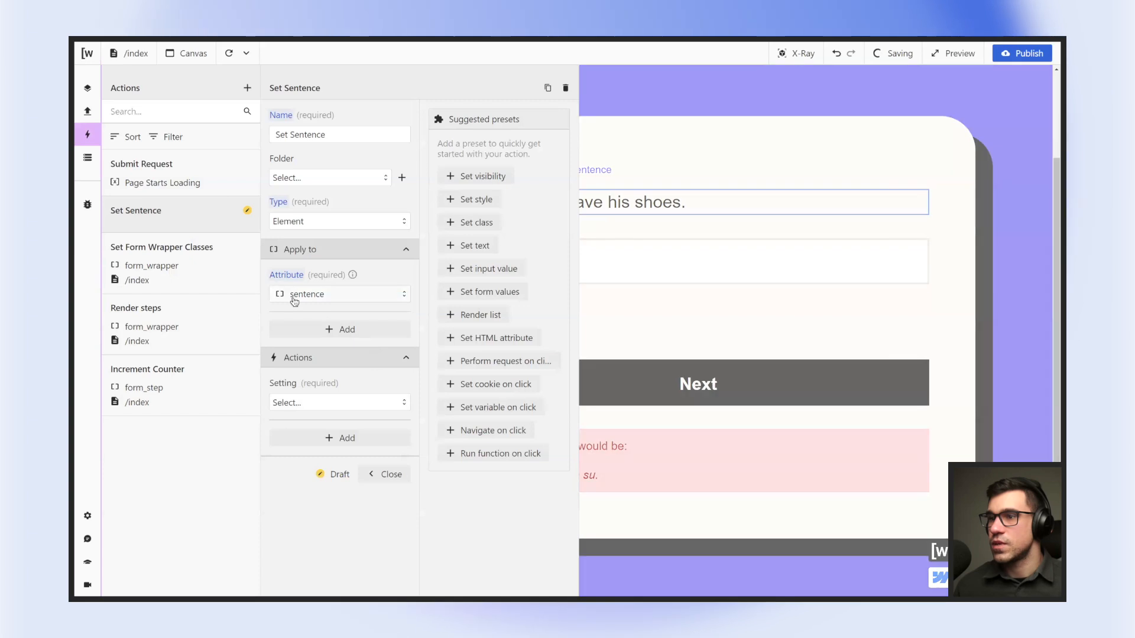
Give Set Sentence a plain-text Set text action with the value return v.array[v.i].english_sentence, and close its settings.
click(314, 402)
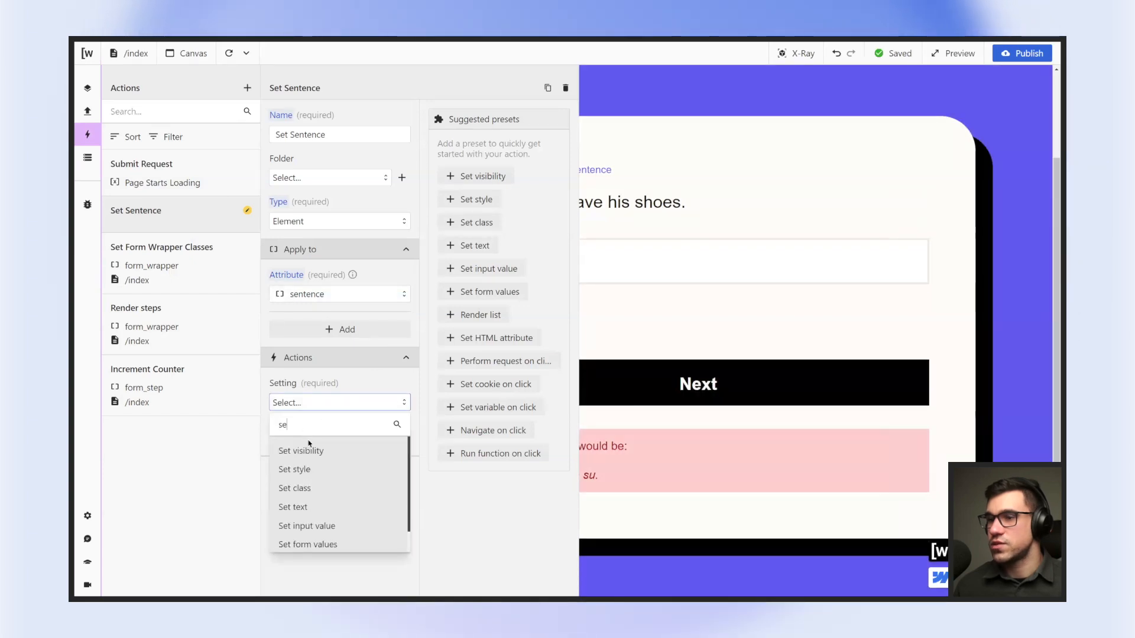
click(290, 506)
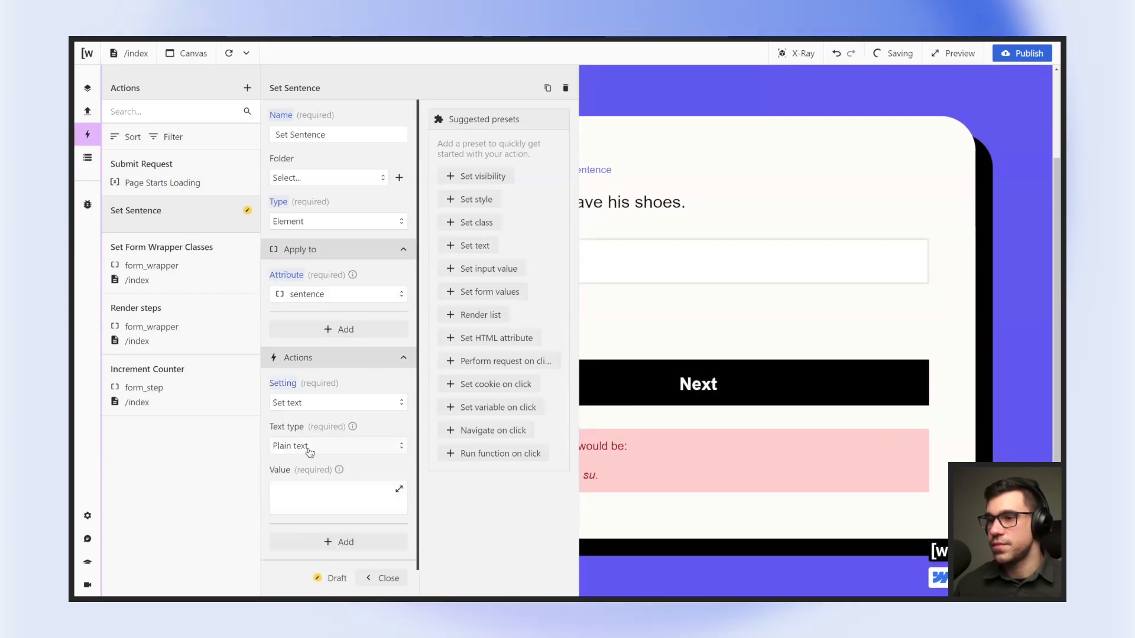
click(339, 500)
text(return v.array[)
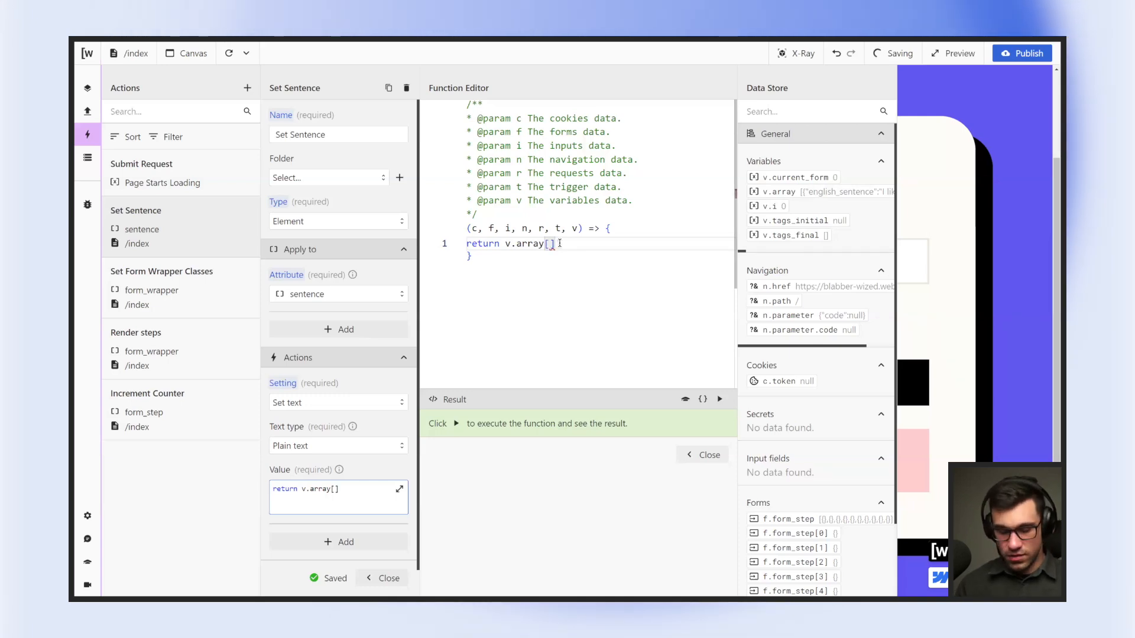
text(.i)
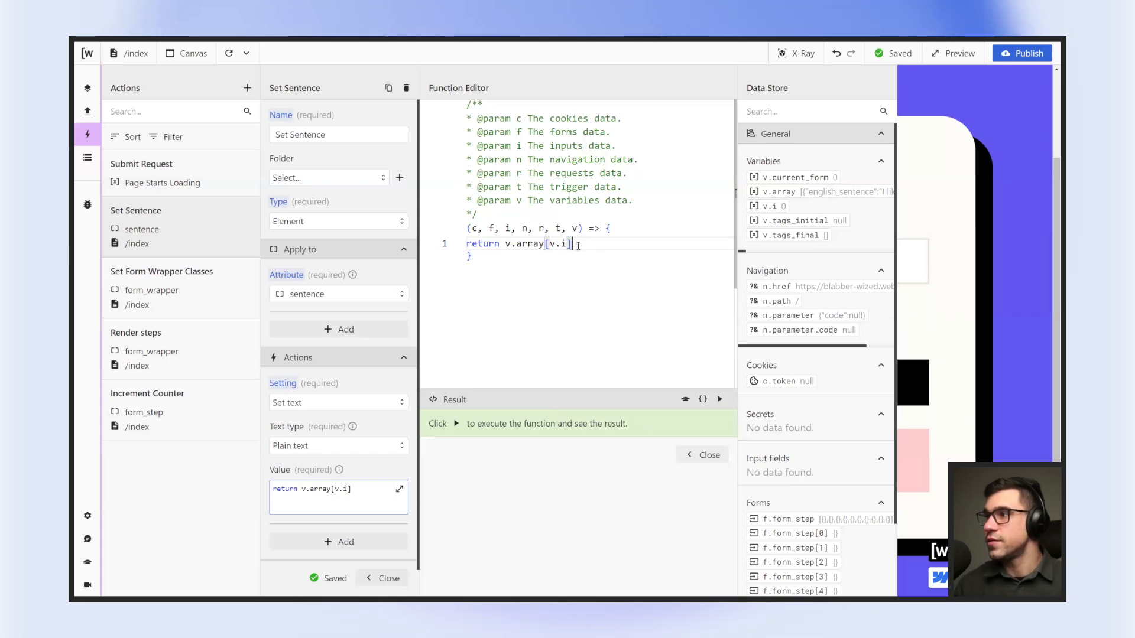
text(.english_sentence)
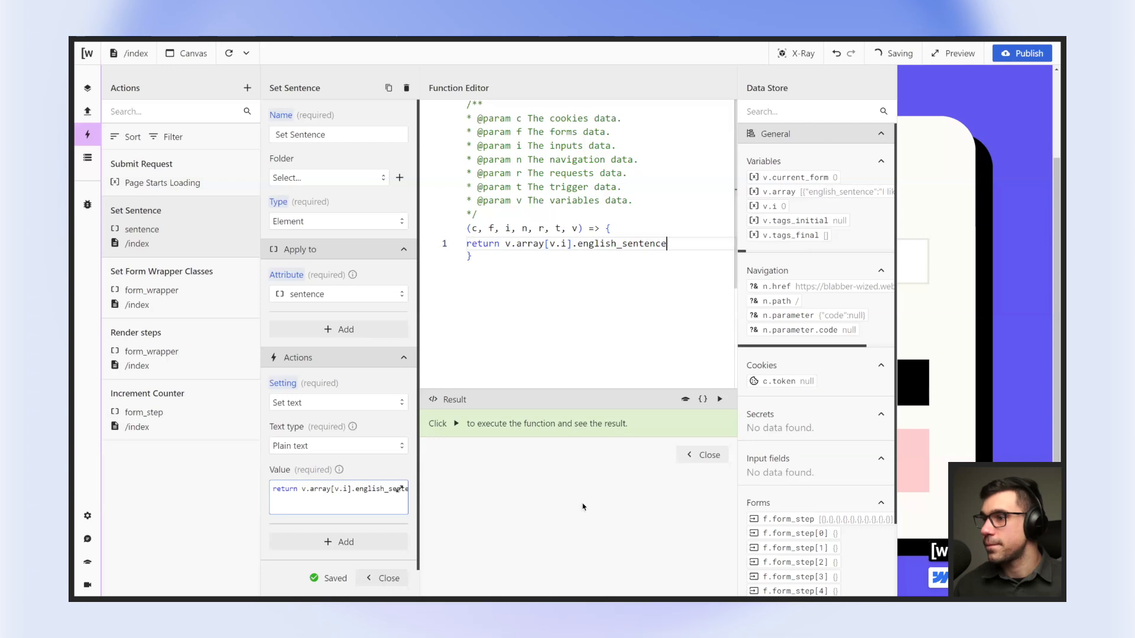
click(701, 455)
scroll(367, 494, down, 1)
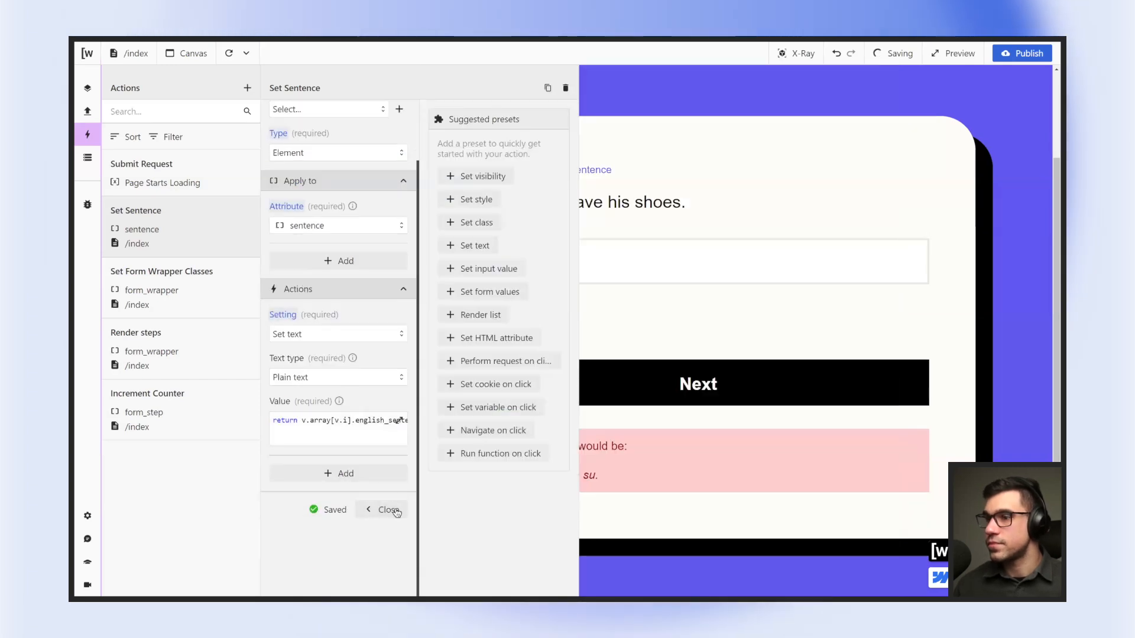
click(384, 509)
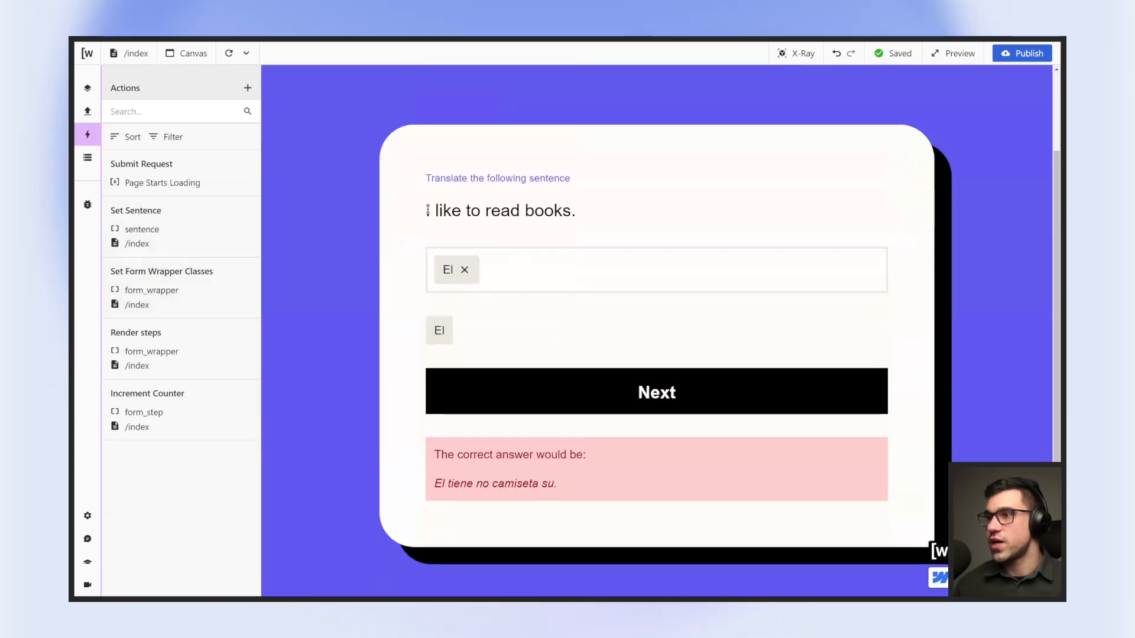
mouse_move(428, 211)
mouse_down()
mouse_move(577, 216)
mouse_move(431, 217)
mouse_up()
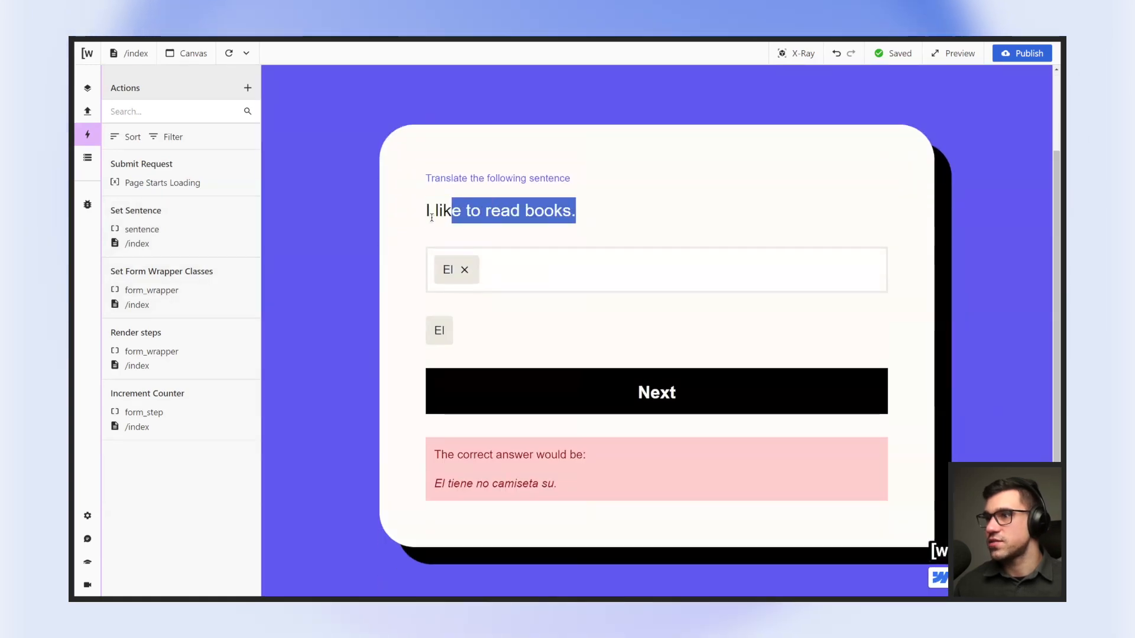
click(569, 210)
scroll(621, 256, down, 1)
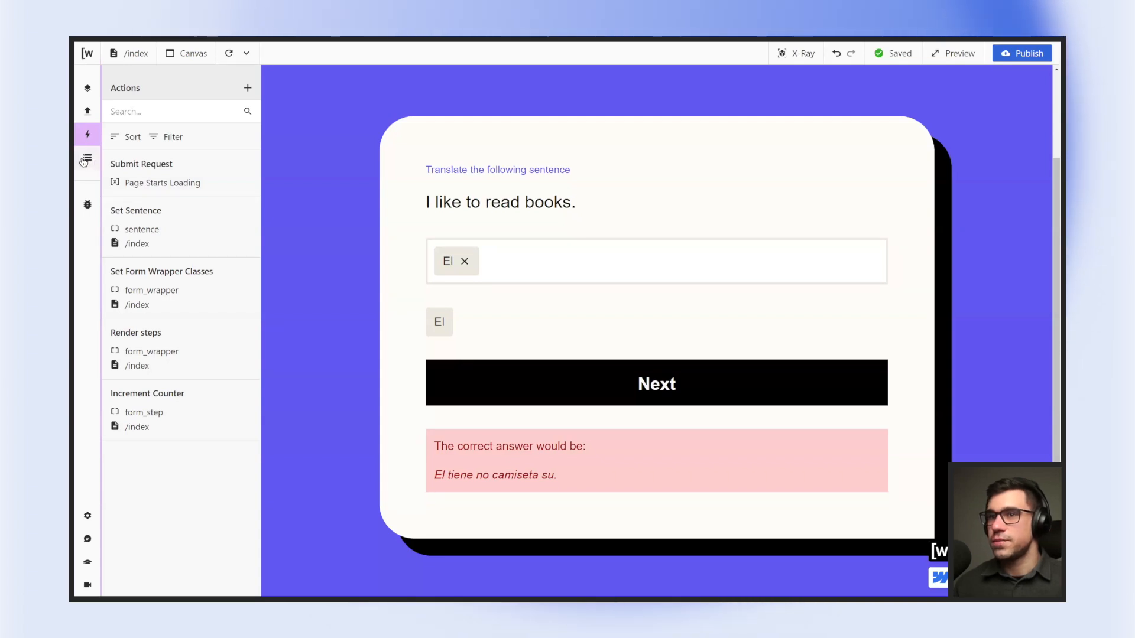
Replace the expression returned by the tags_initial variable's computed initial value with v.array[v.i].
click(87, 158)
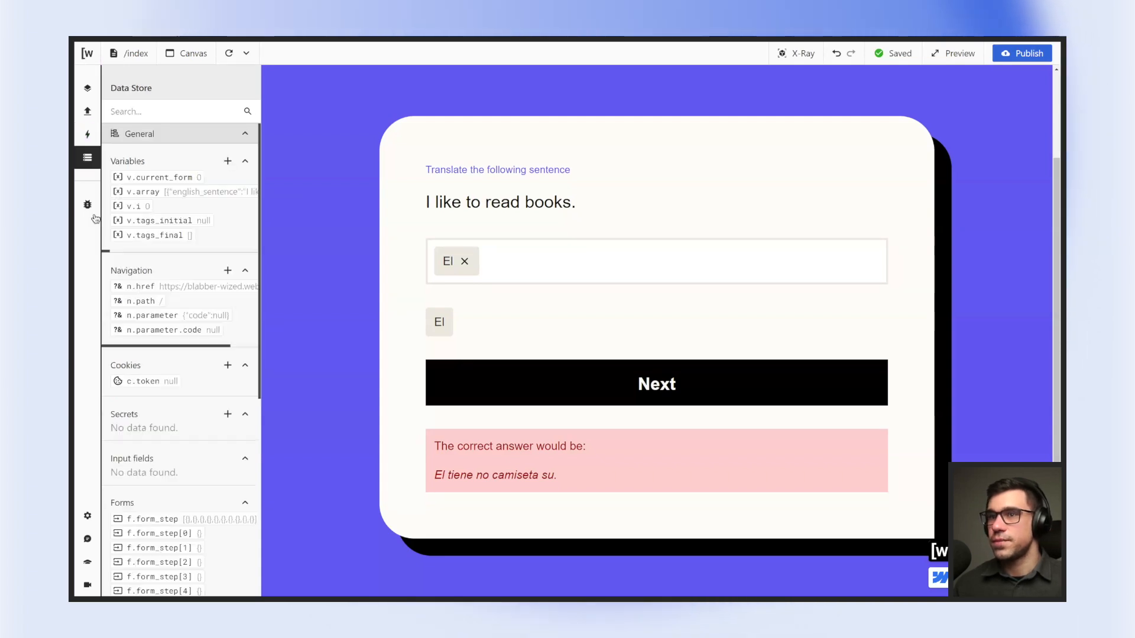
click(155, 221)
click(380, 194)
drag(696, 231, 512, 235)
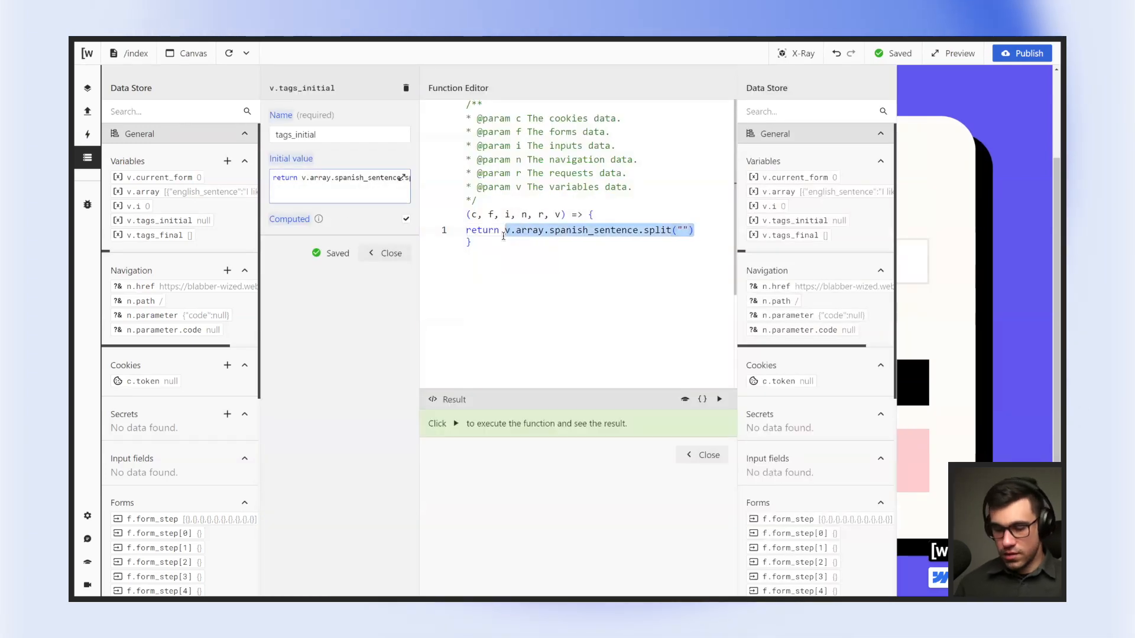
key(BackSpace)
text(v)
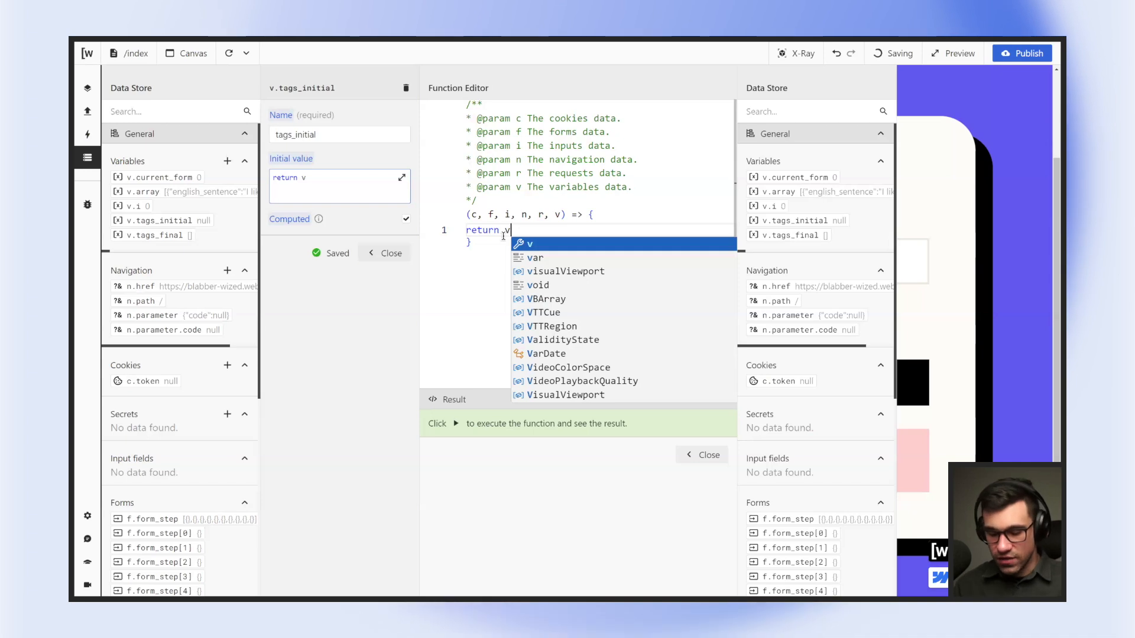
text(.)
key(Return)
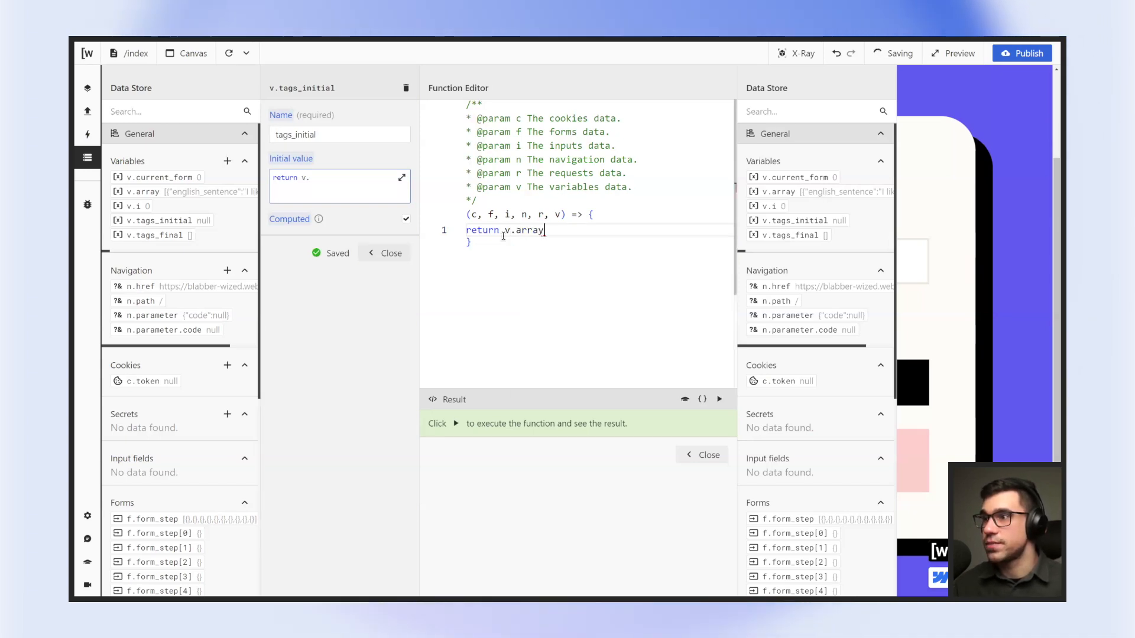
text([)
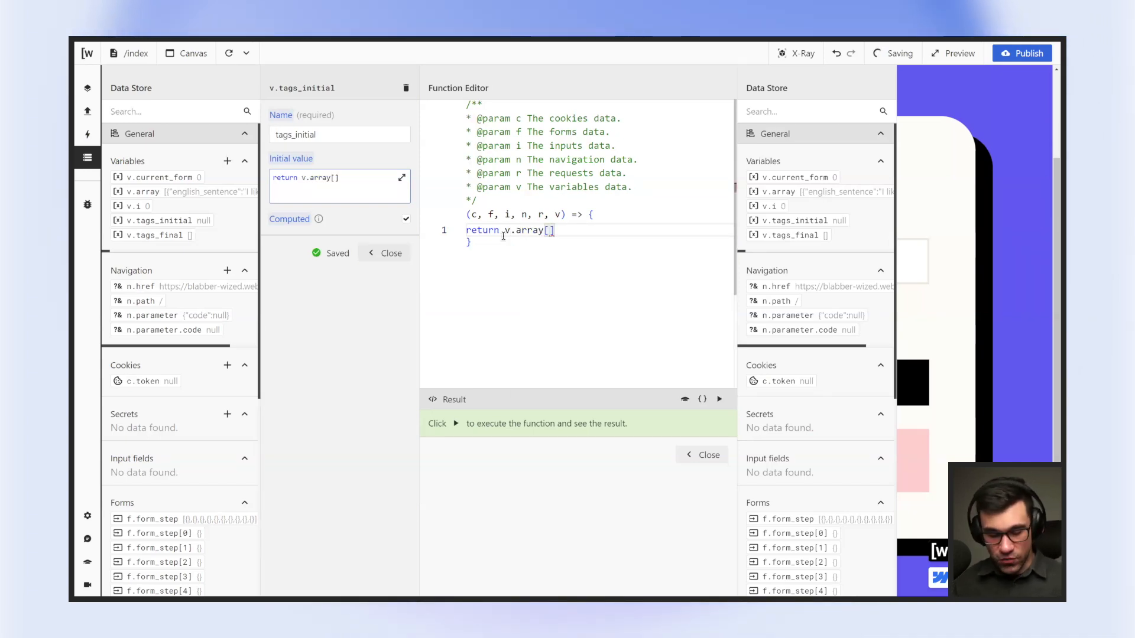
text(v.i])
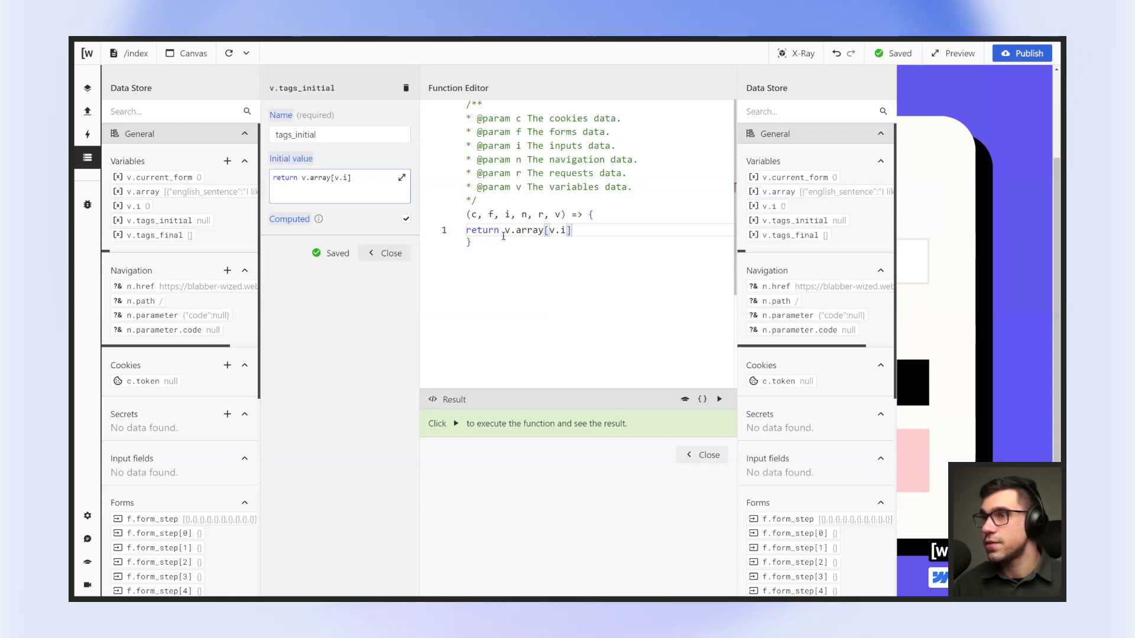
Extend the returned expression with .spanish_sentence.split(" ") so the current Spanish sentence is divided into words.
text(.)
text(spani)
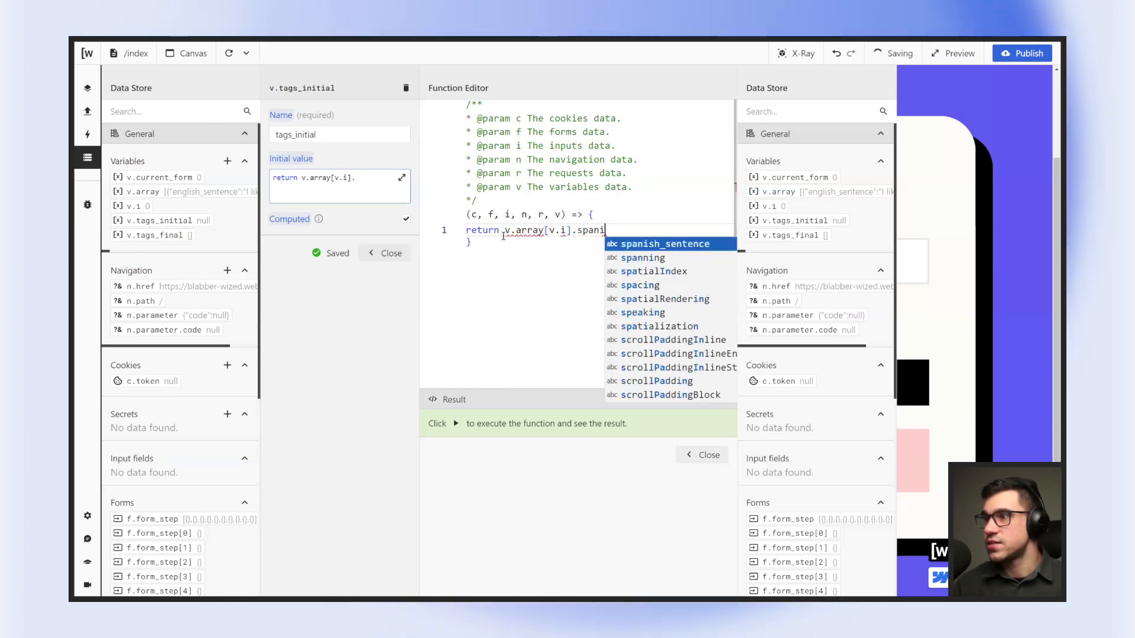
key(Return)
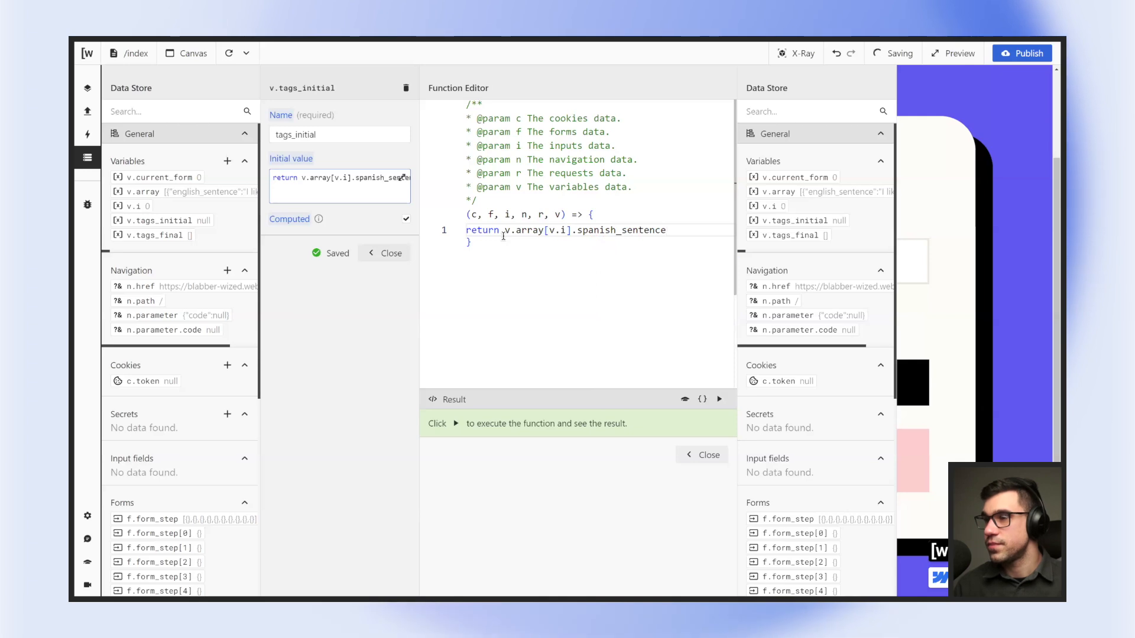
text(.sp)
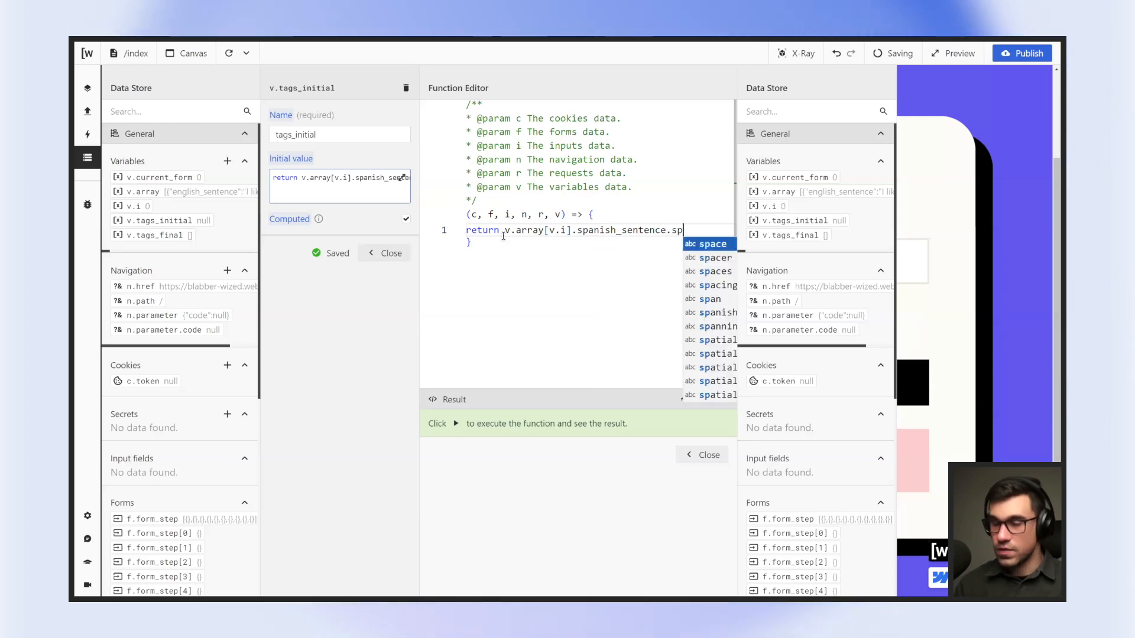
text(lit())
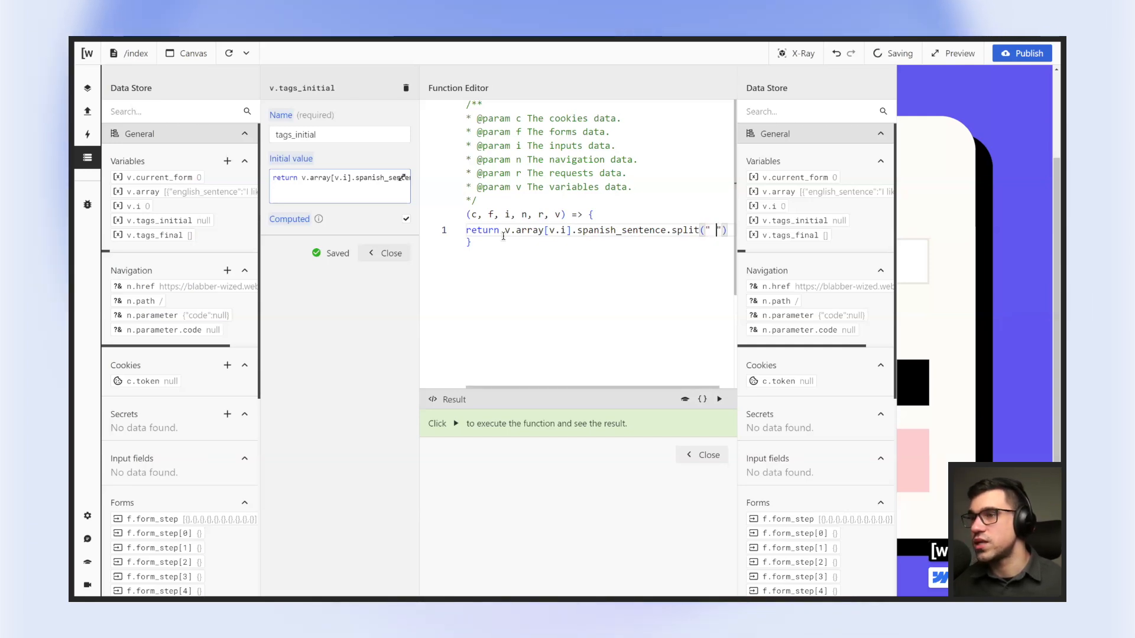
key(Left)
key(Left)
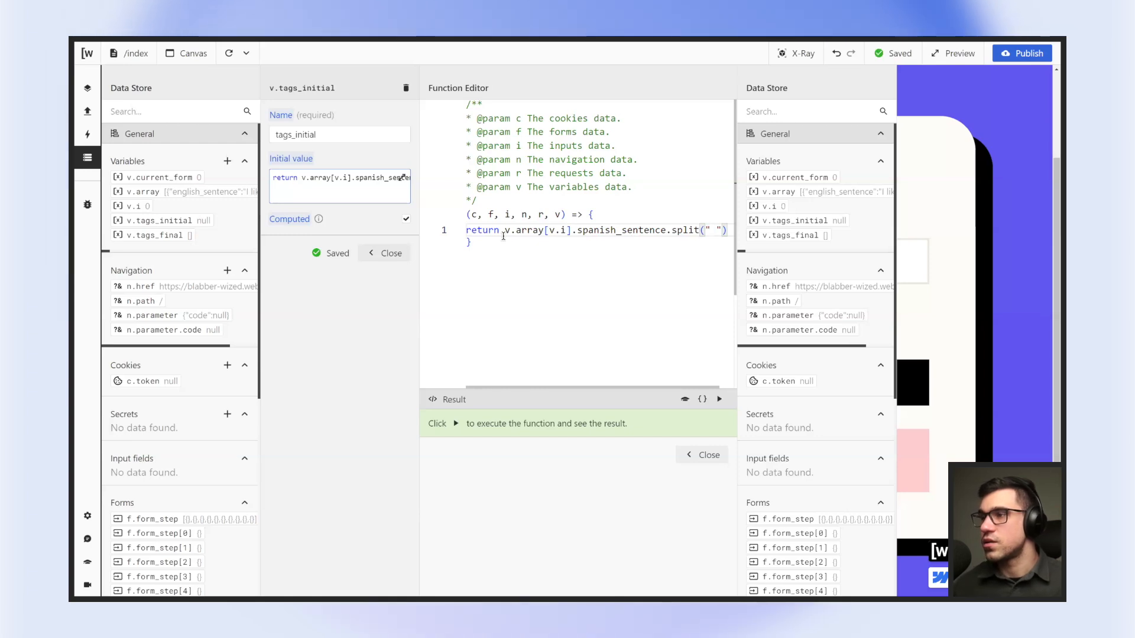
Execute the tags_initial function and examine the returned word array.
click(719, 399)
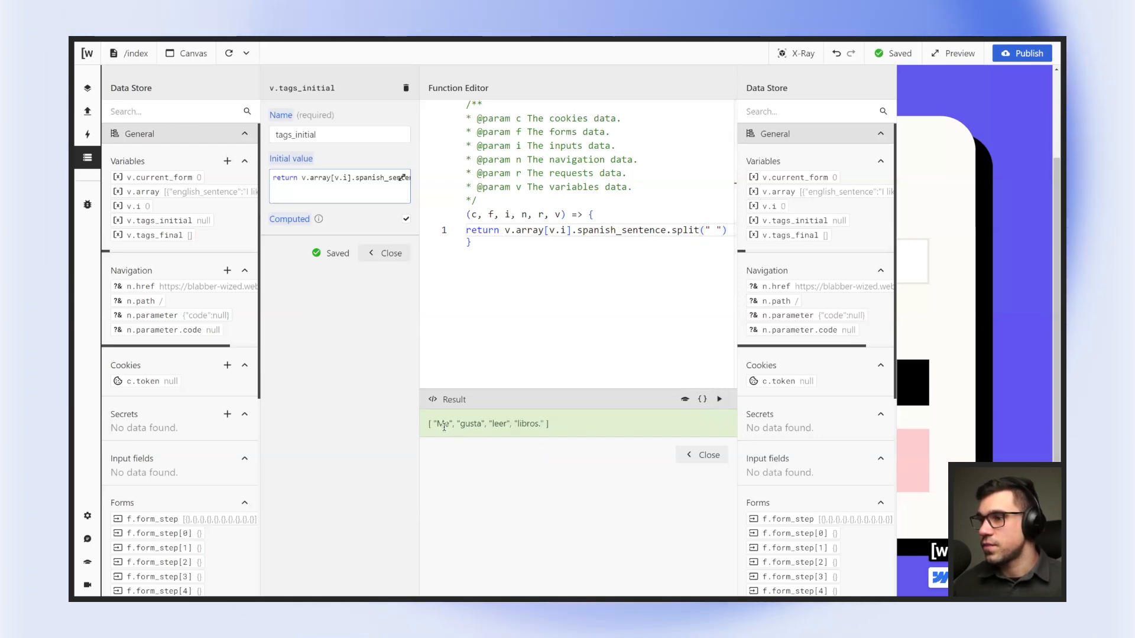
drag(545, 424, 433, 421)
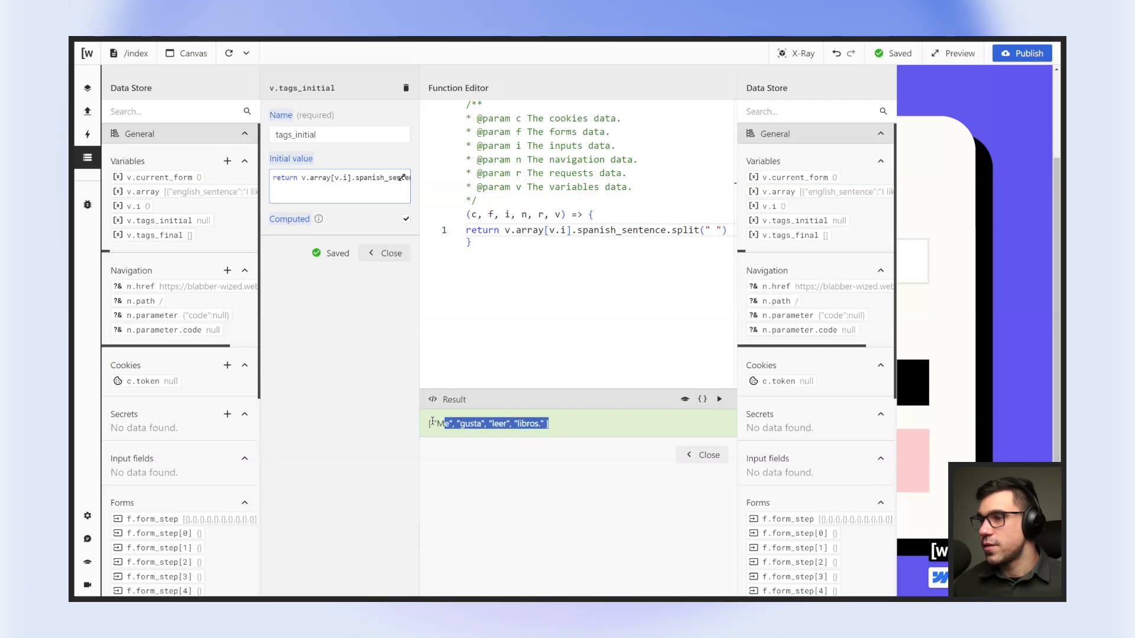
drag(555, 432, 425, 426)
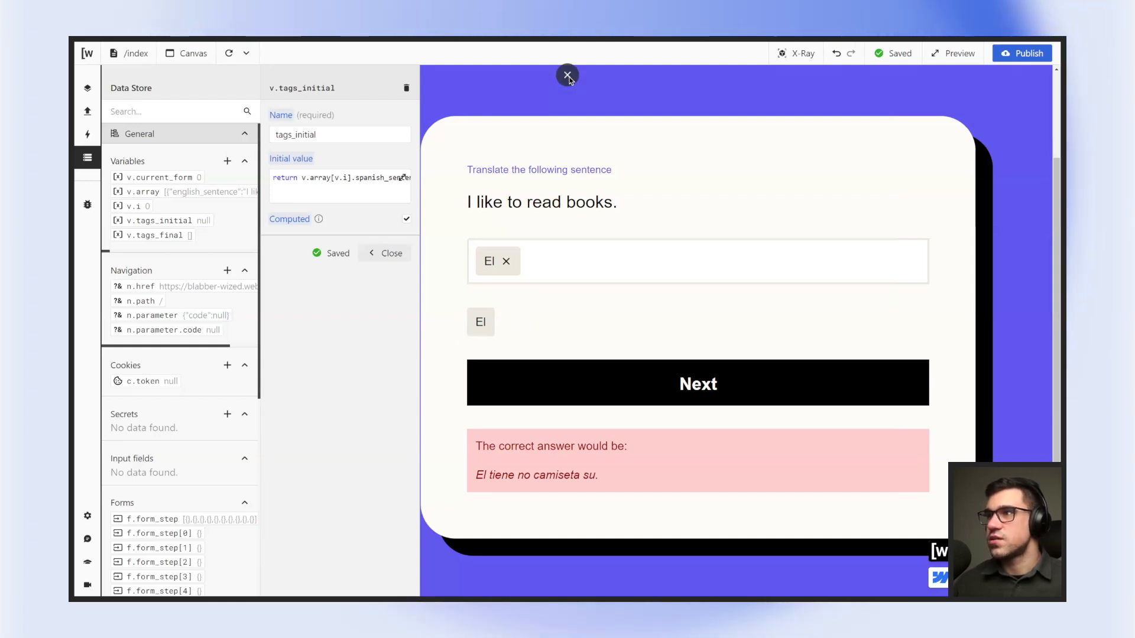
Leave full screen and search Google in a new browser tab for "shuffle up array values".
key(F11)
click(444, 52)
click(391, 72)
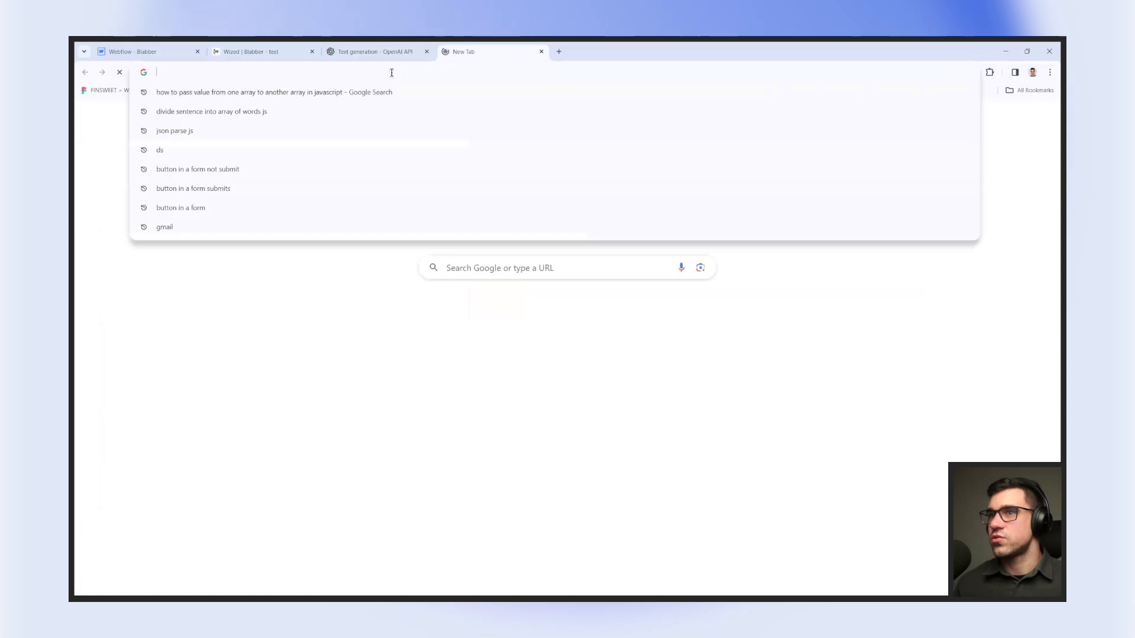
text(shuff)
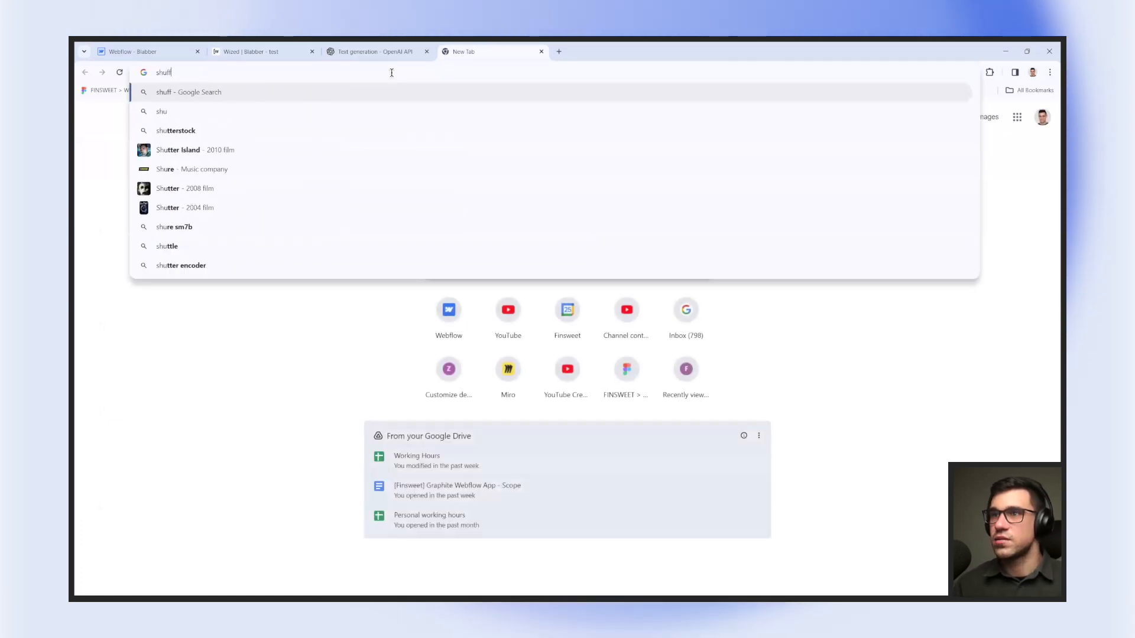
text(le up arra)
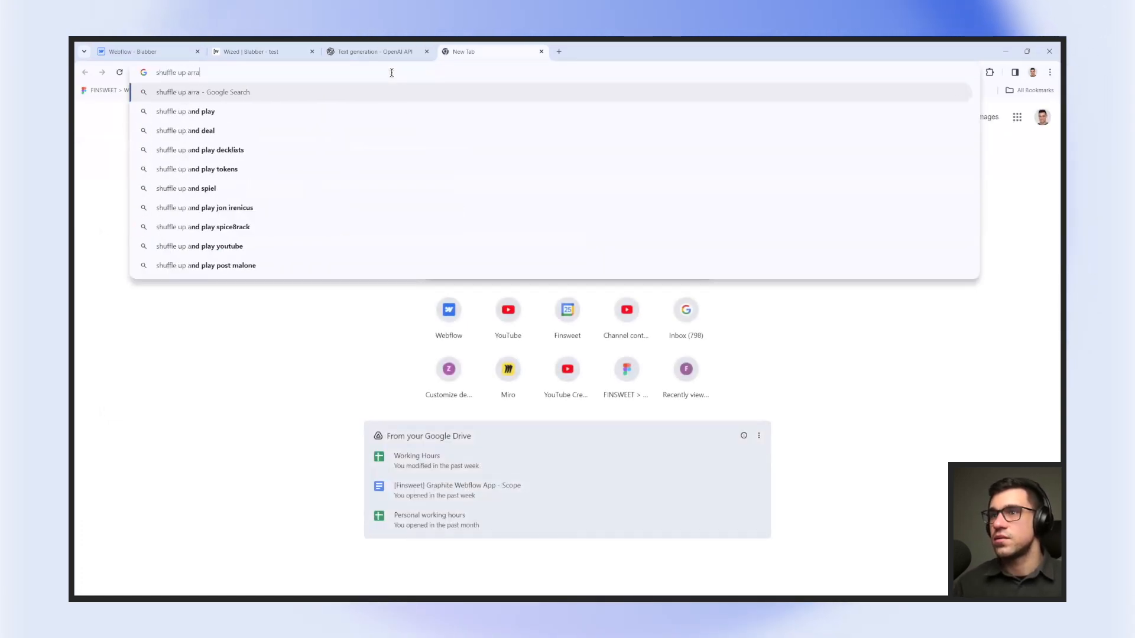
text(y values)
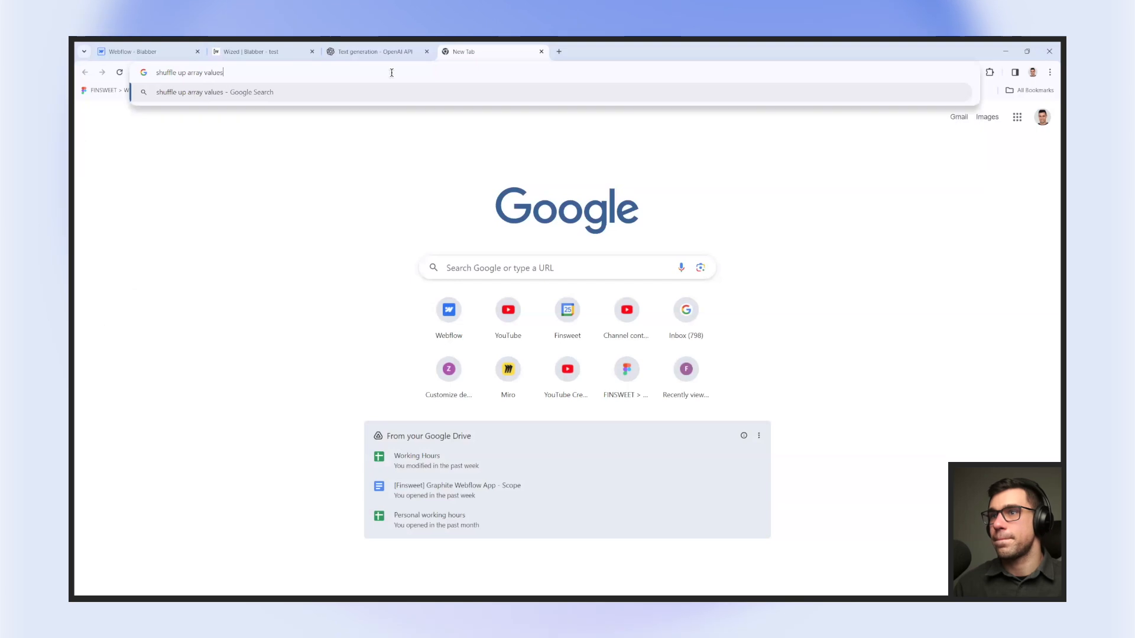
key(Return)
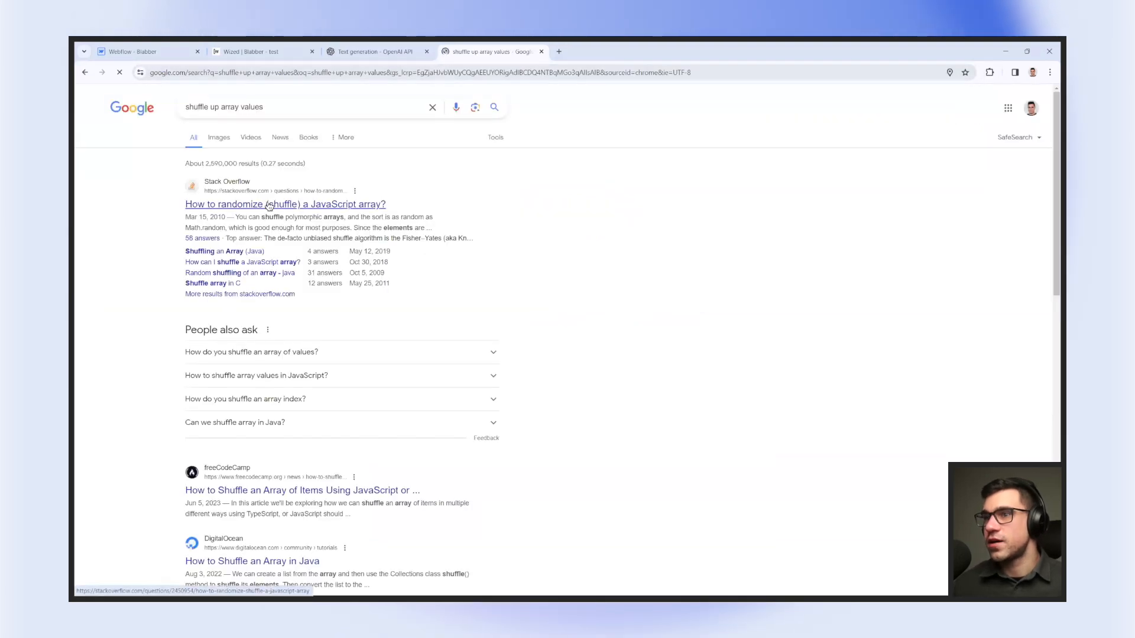
Open the Stack Overflow question on randomizing a JavaScript array and copy the accepted answer's shuffle function without its usage example.
click(321, 214)
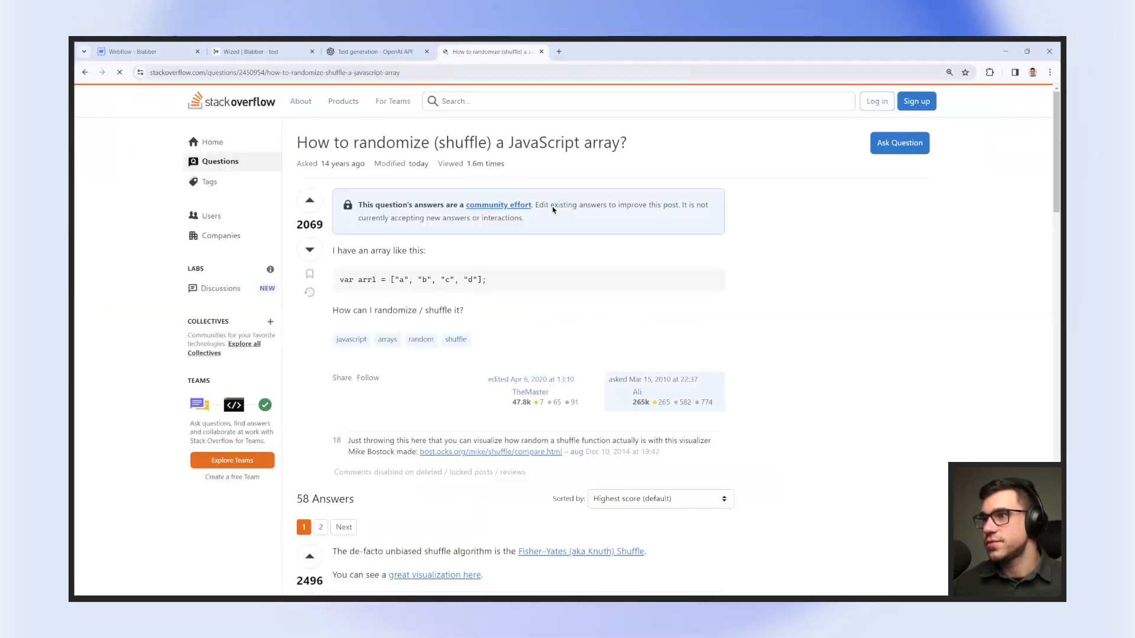
scroll(599, 167, down, 6)
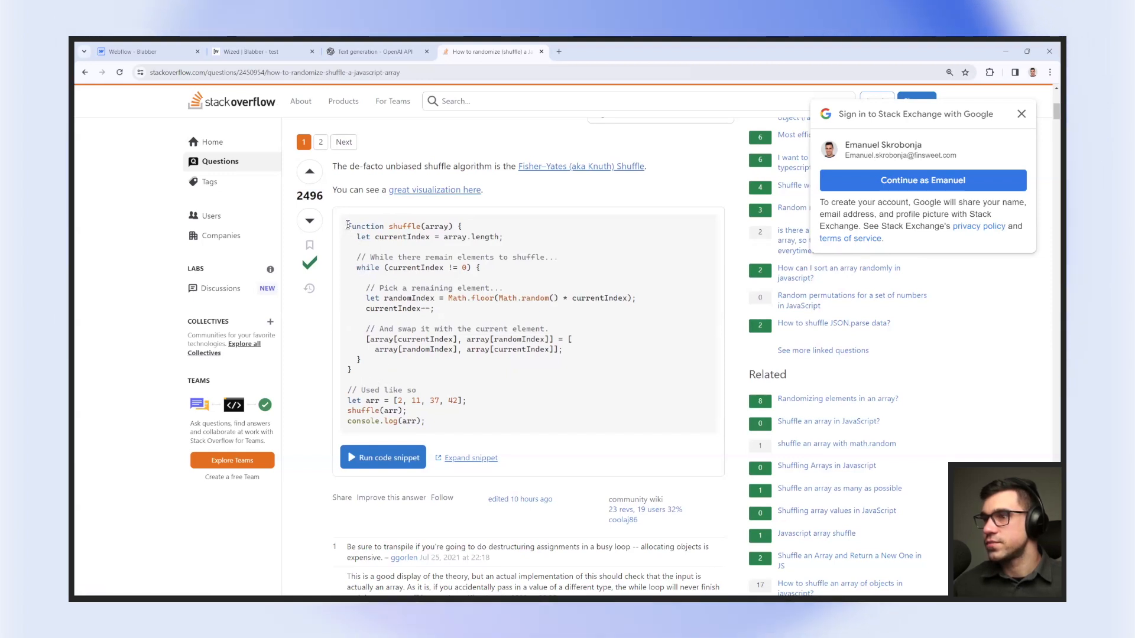
drag(348, 230, 440, 377)
key(ctrl+c)
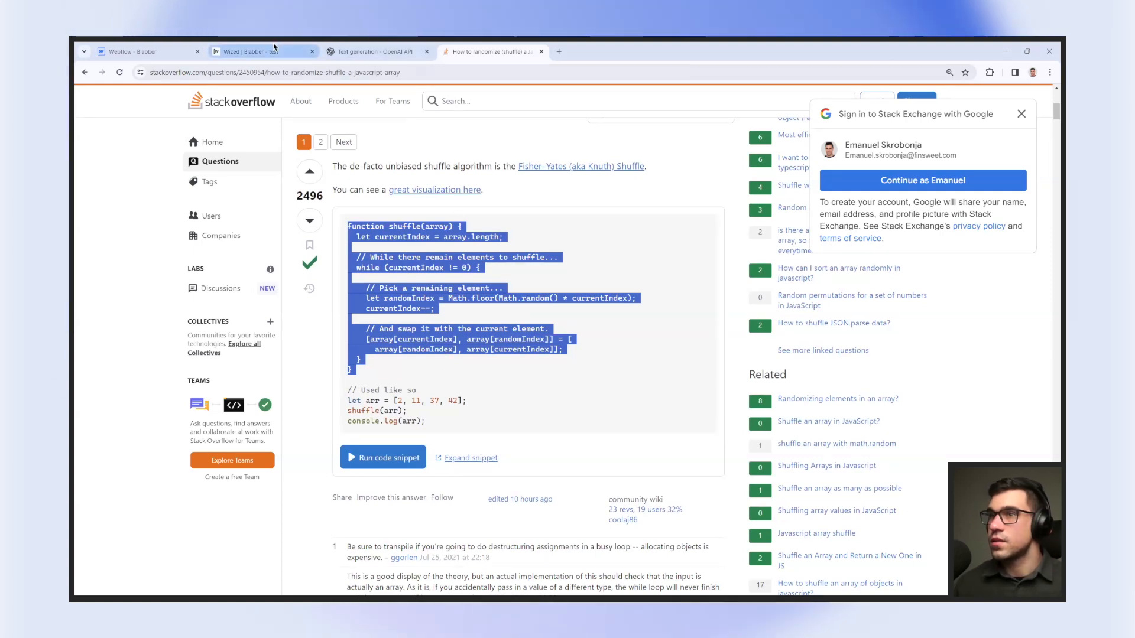
Back in Wized, reopen the tags_initial function full screen and replace its return keyword with the declaration const spanish_sentence =.
click(254, 51)
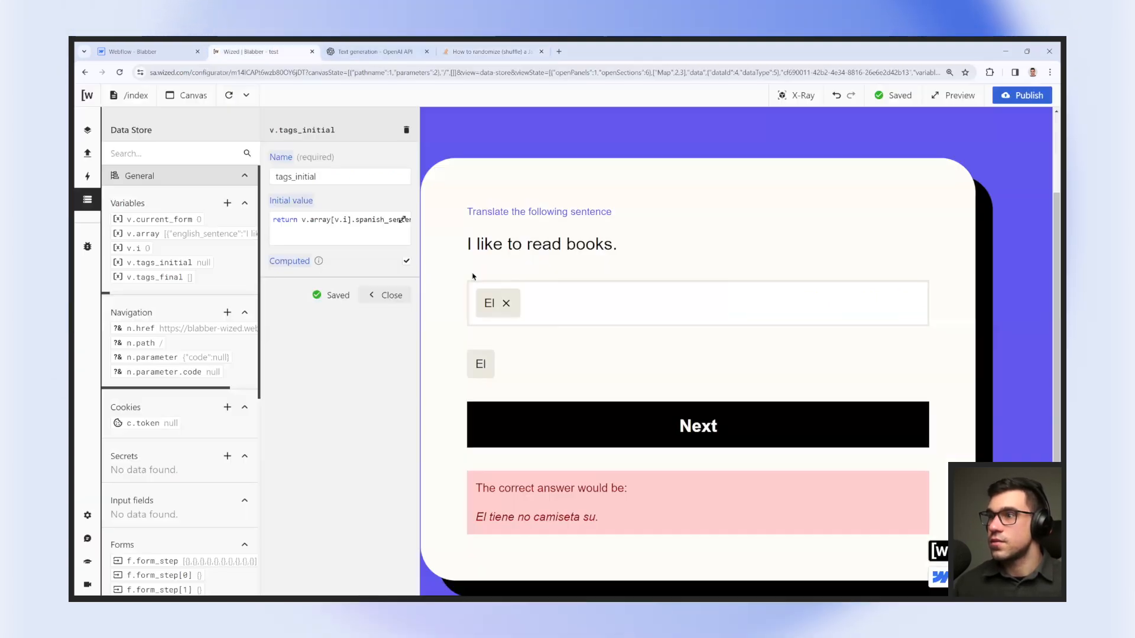
click(402, 221)
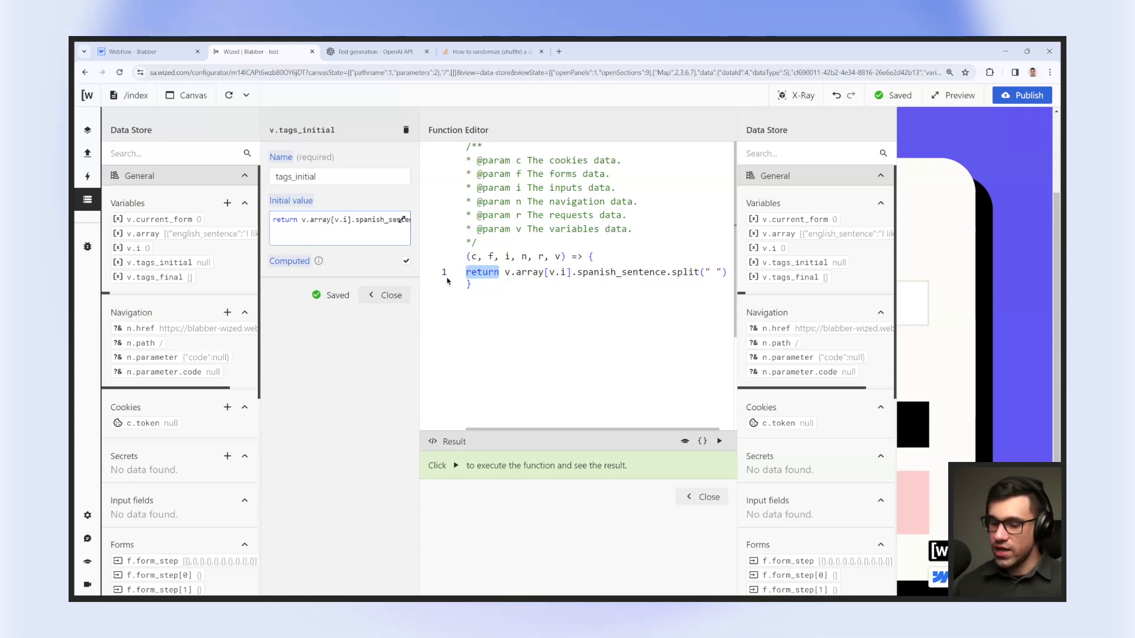
key(F11)
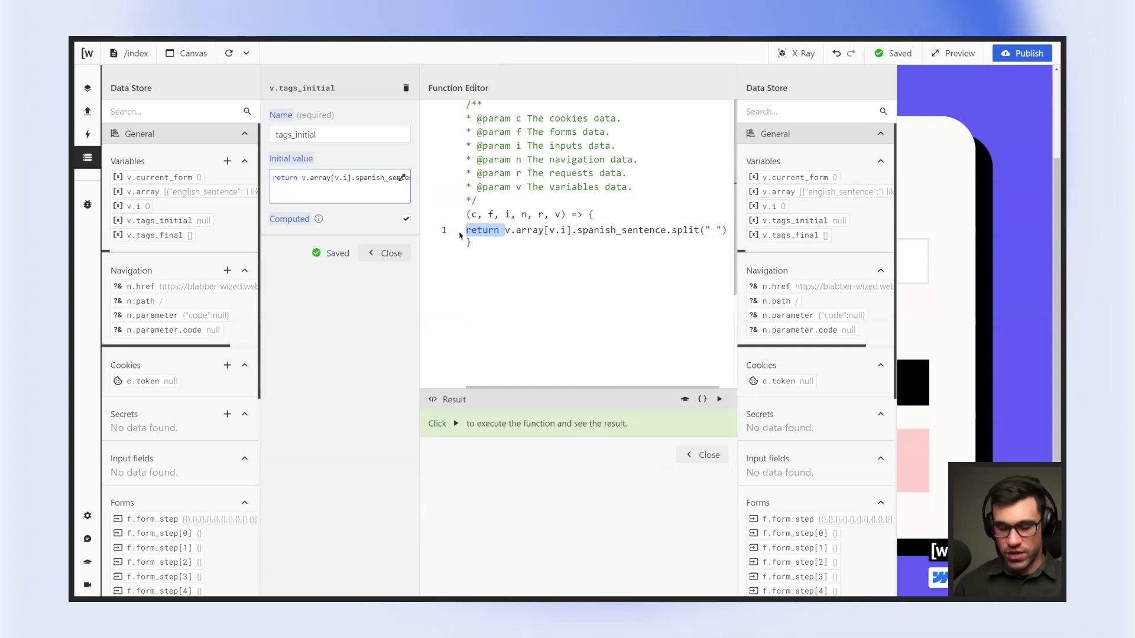
text(const )
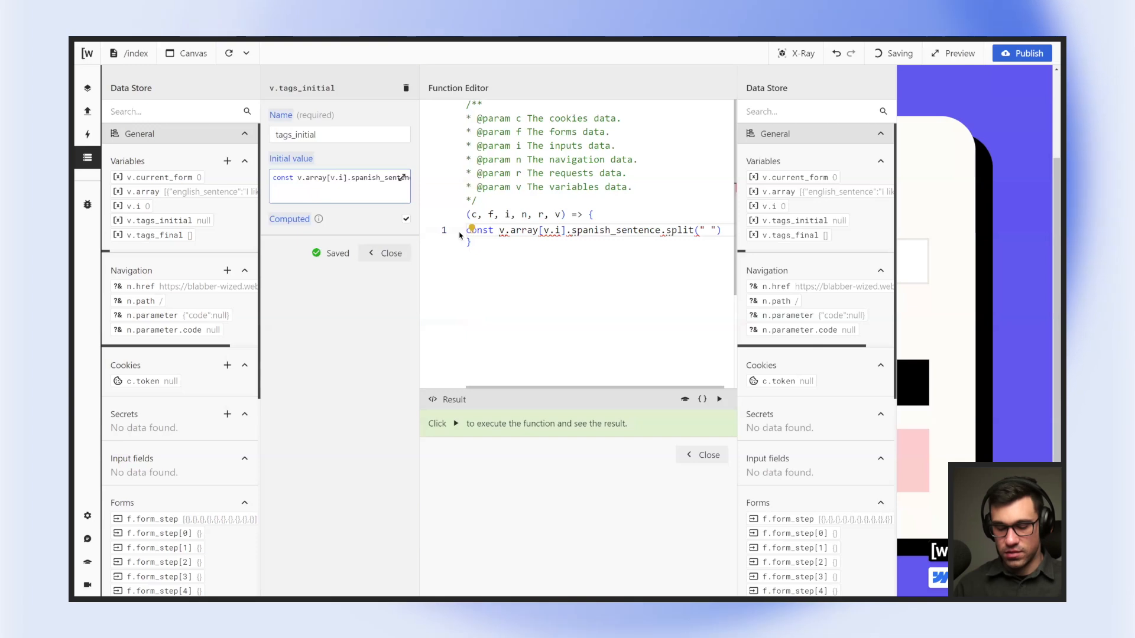
text(spanish)
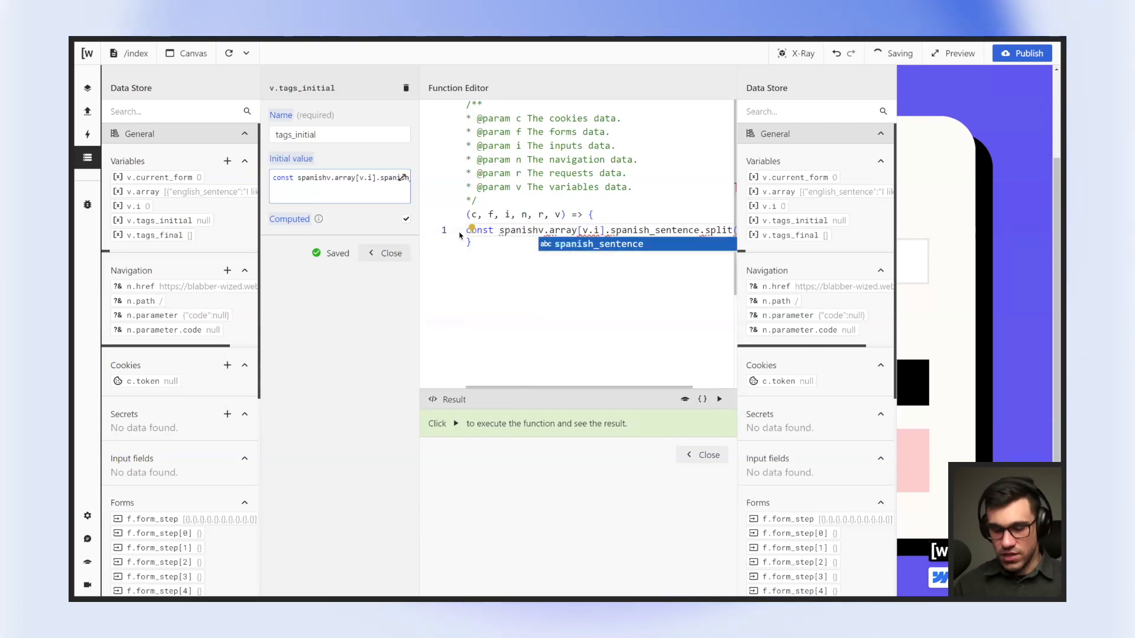
text(_sentence =)
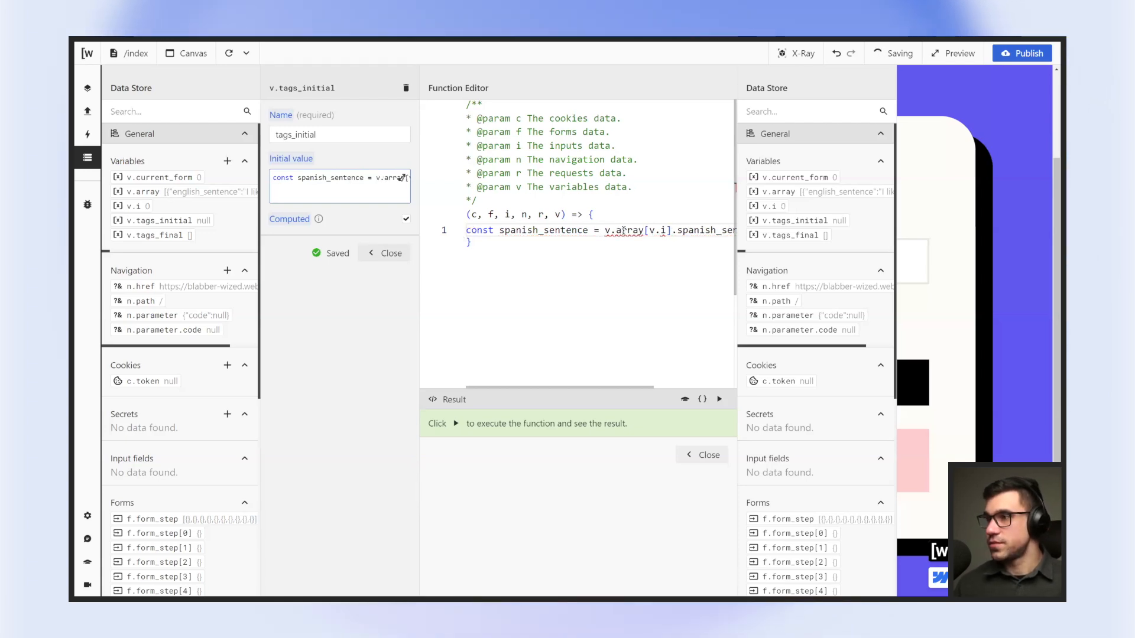
Rename the constant to spanish_arr and paste the copied shuffle function below it, separated by a blank line.
scroll(625, 231, right, 2)
click(723, 229)
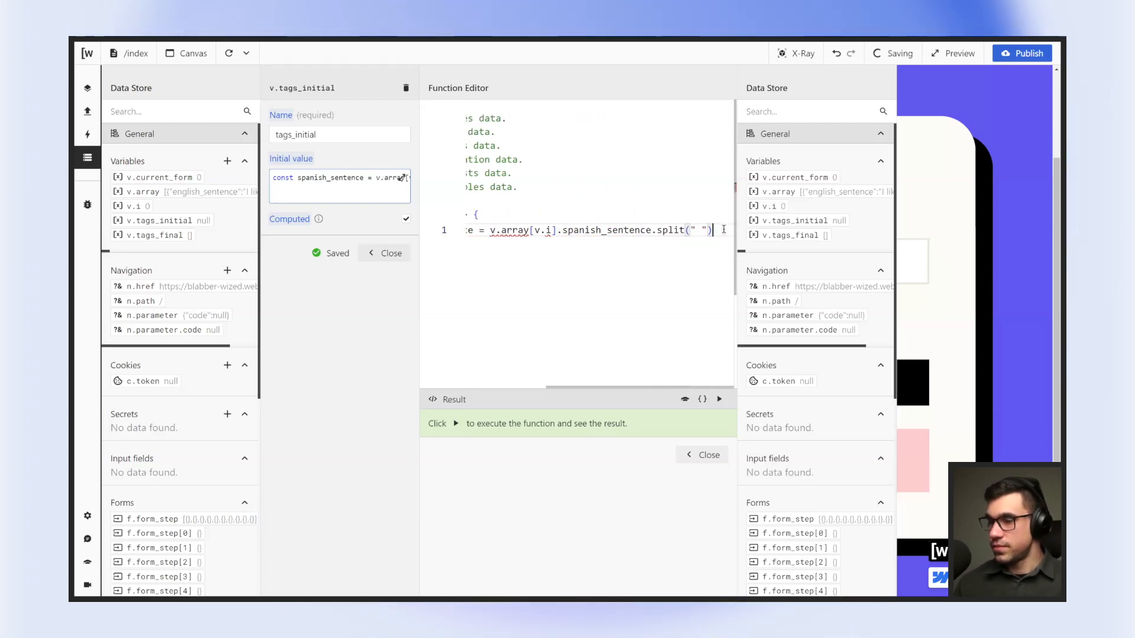
key(Return)
key(Return)
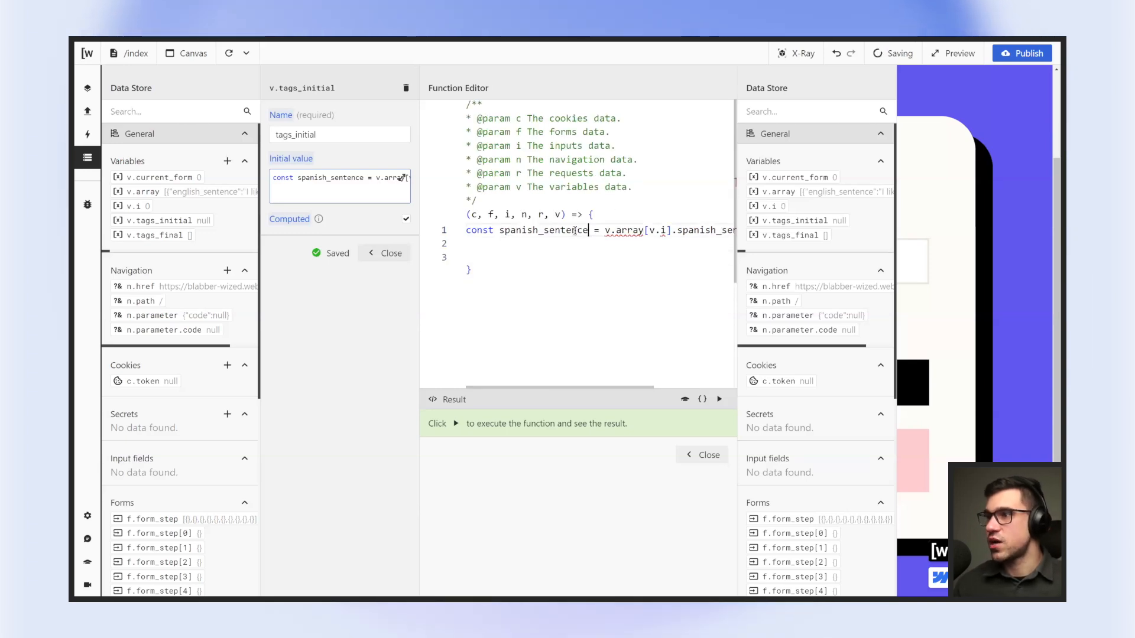
text(arr)
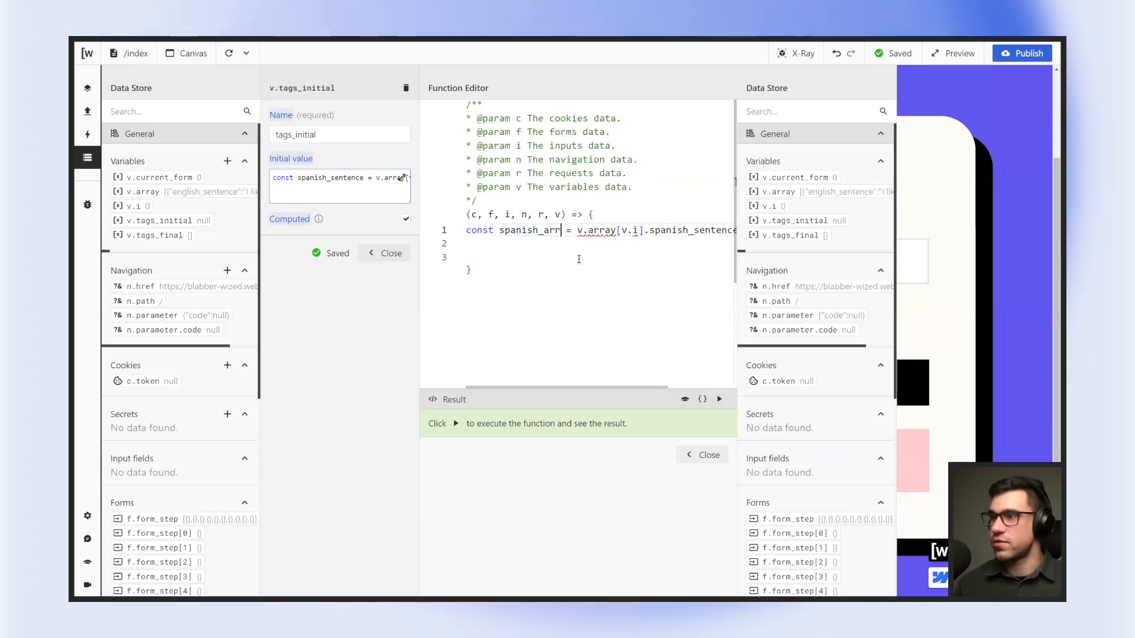
click(507, 257)
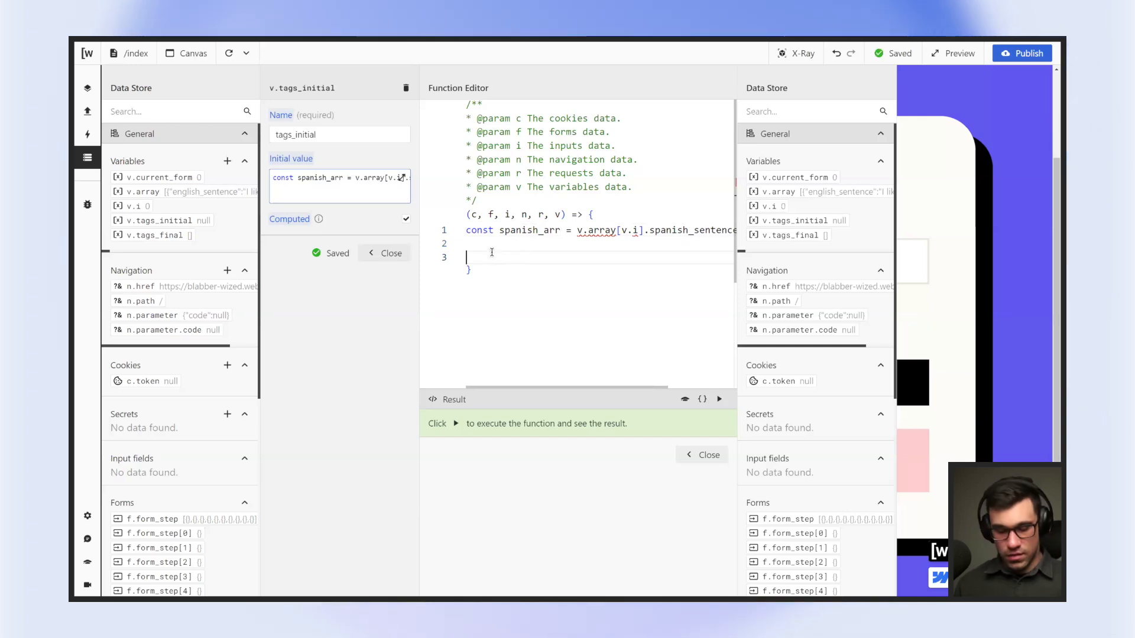
key(ctrl+v)
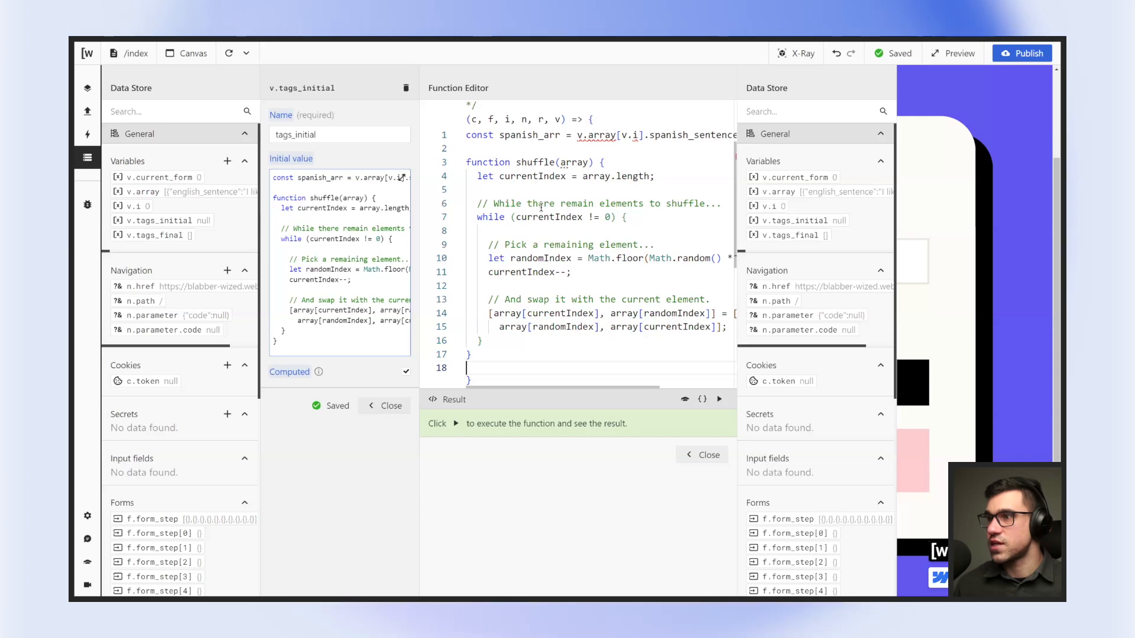
Add return shuffle(spanish_arr) below the shuffle function, separated by a blank line, and run the code.
click(499, 352)
scroll(499, 352, down, 1)
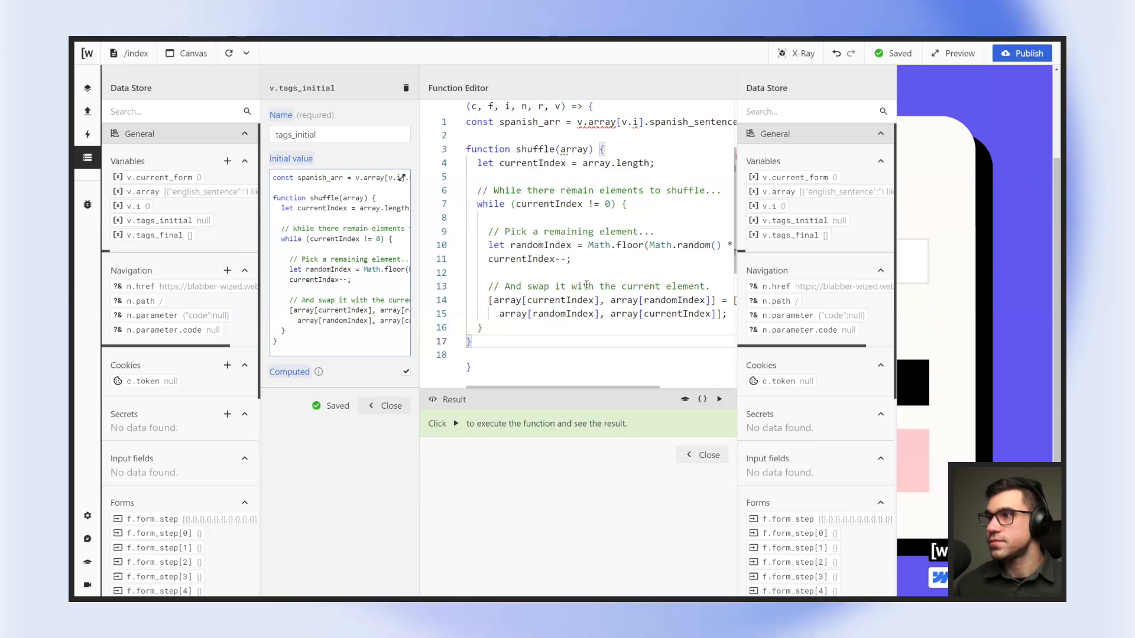
scroll(586, 285, down, 1)
click(478, 338)
scroll(532, 336, up, 1)
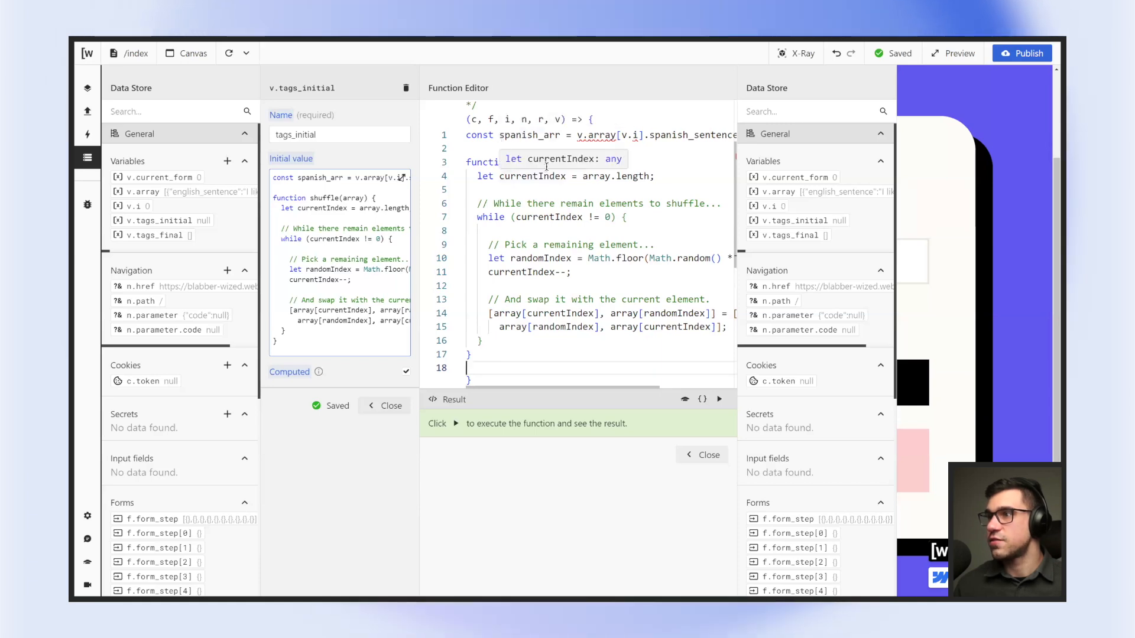
drag(500, 135, 557, 135)
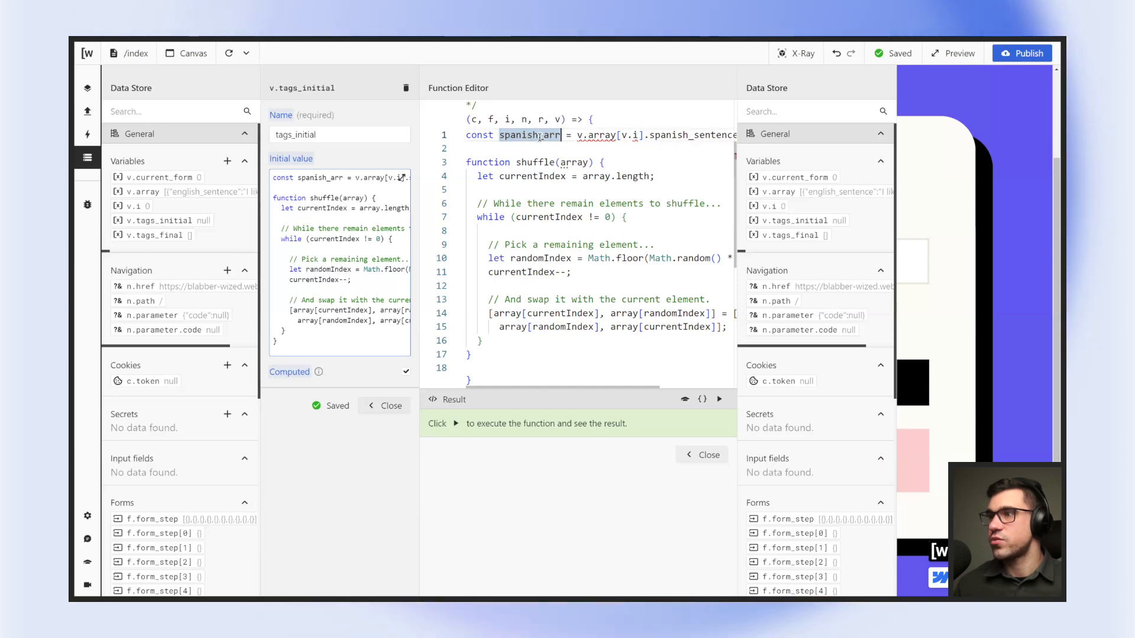
click(480, 356)
key(Return)
key(Return)
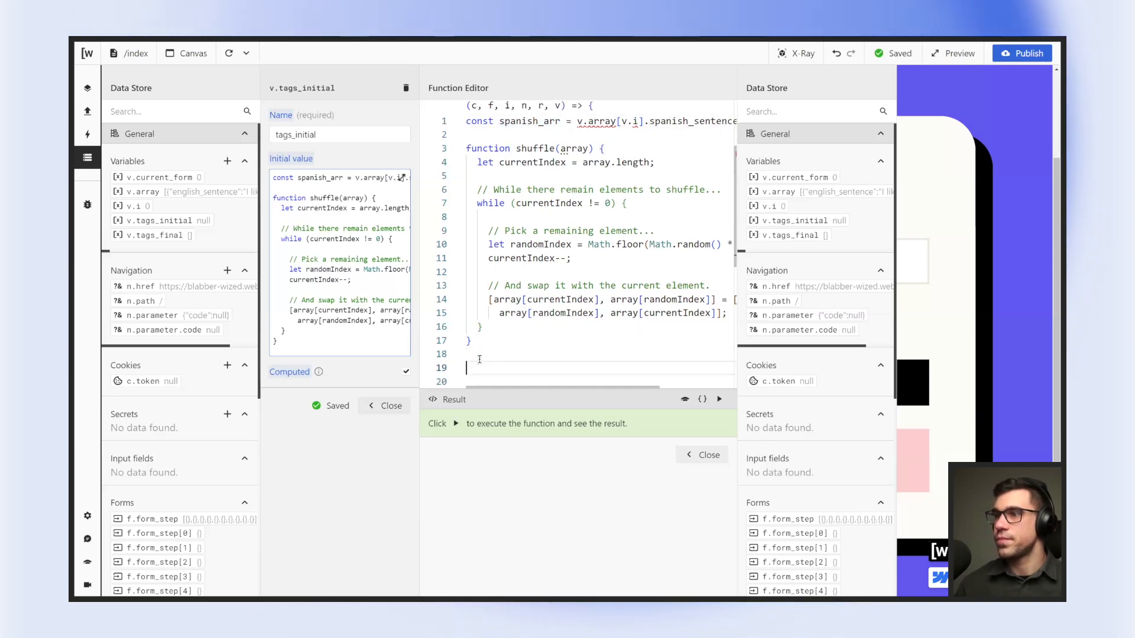
text(r)
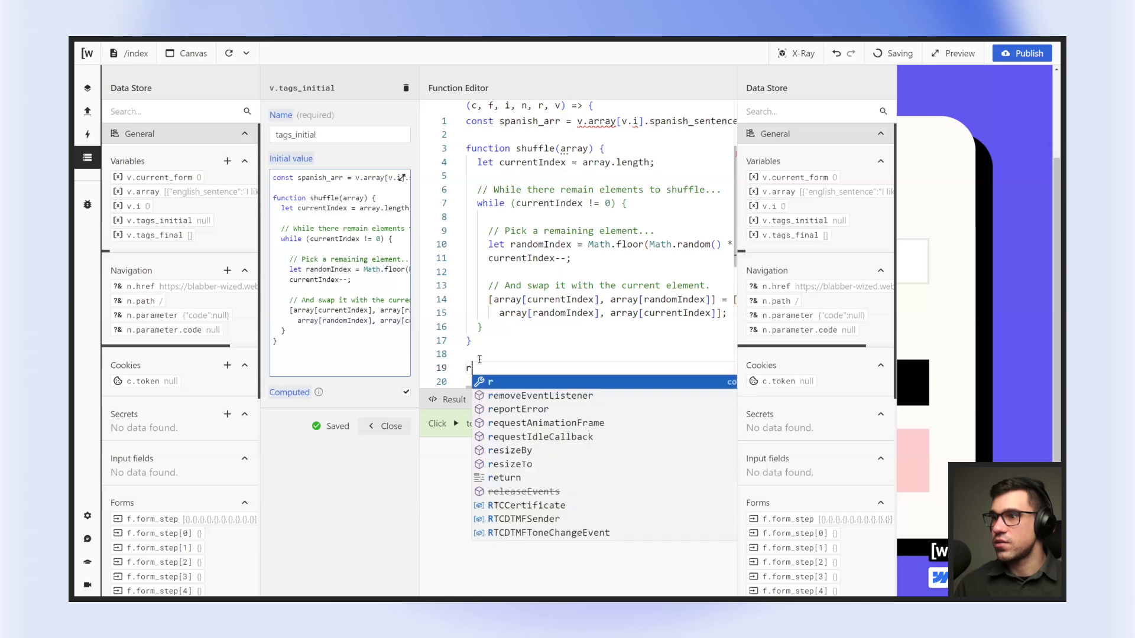
text(eturn shuffle())
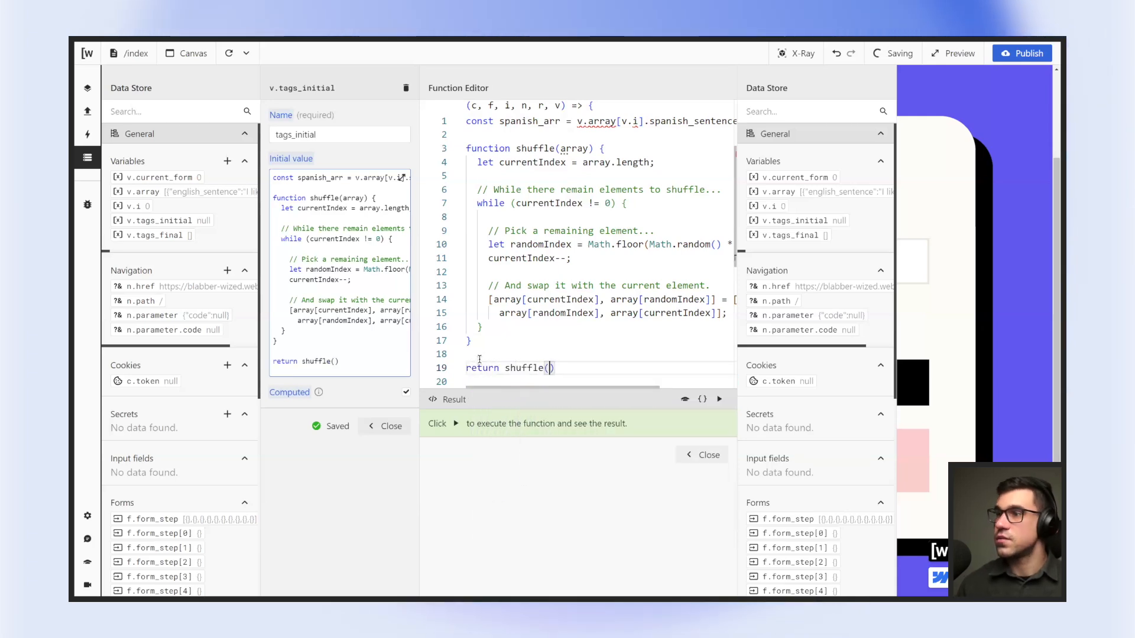
text(spanish_arr)
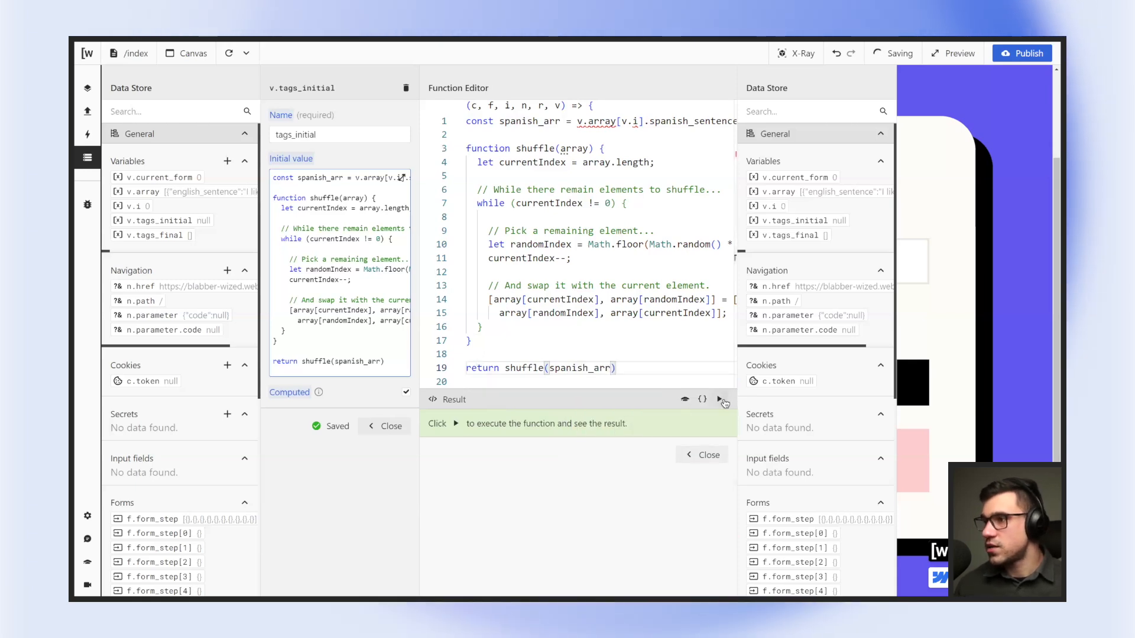
click(719, 400)
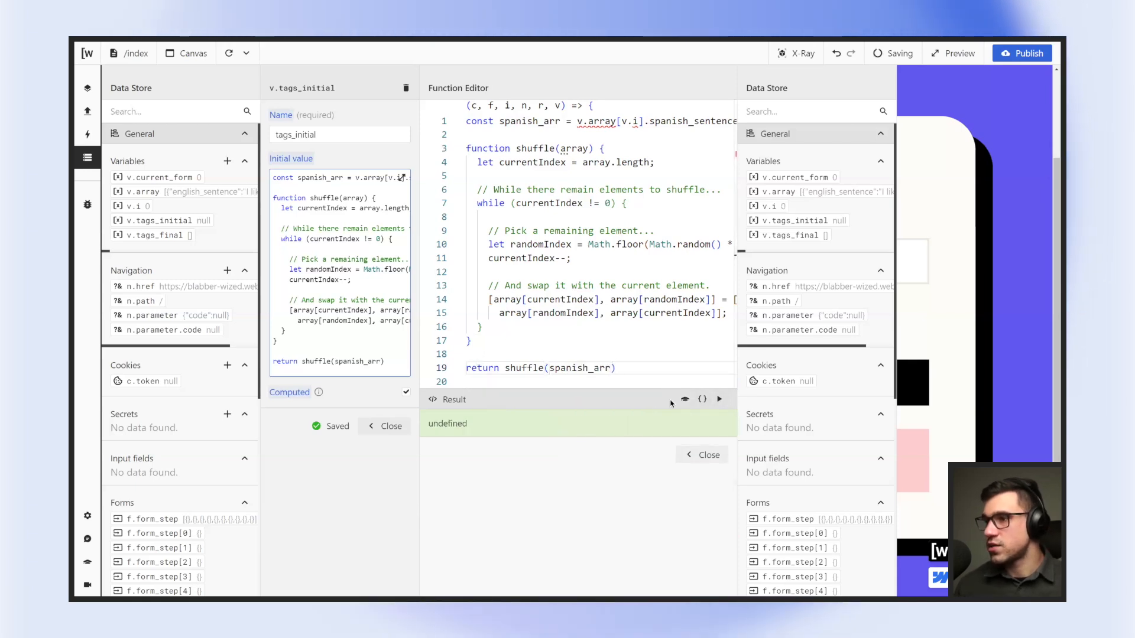
Delete the return shuffle(spanish_arr) line below the shuffle function.
click(506, 367)
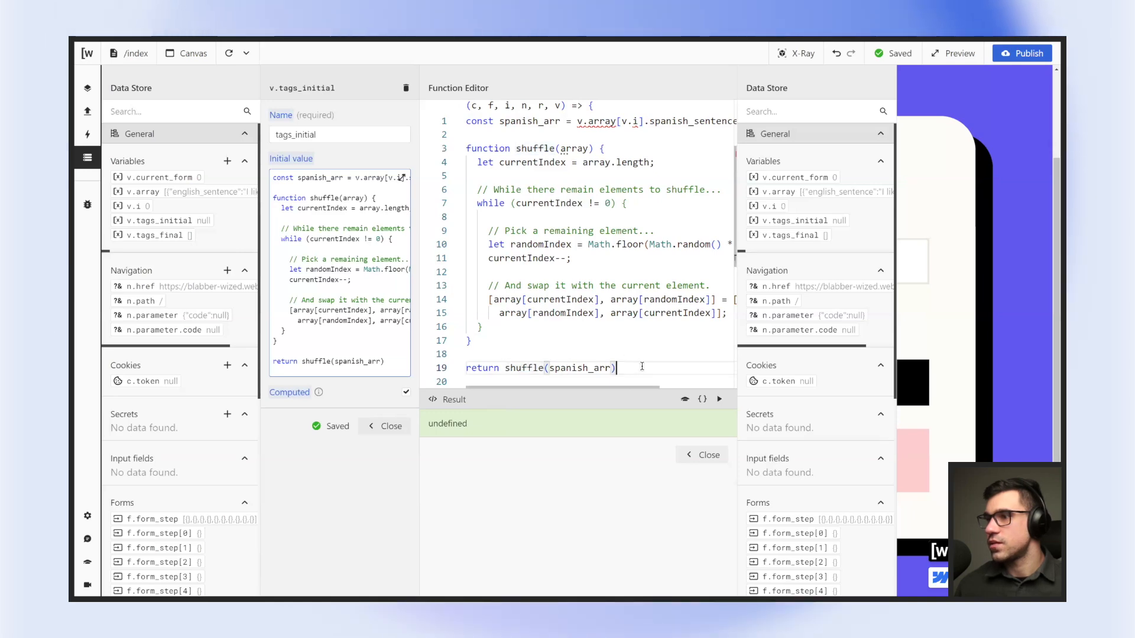
click(529, 355)
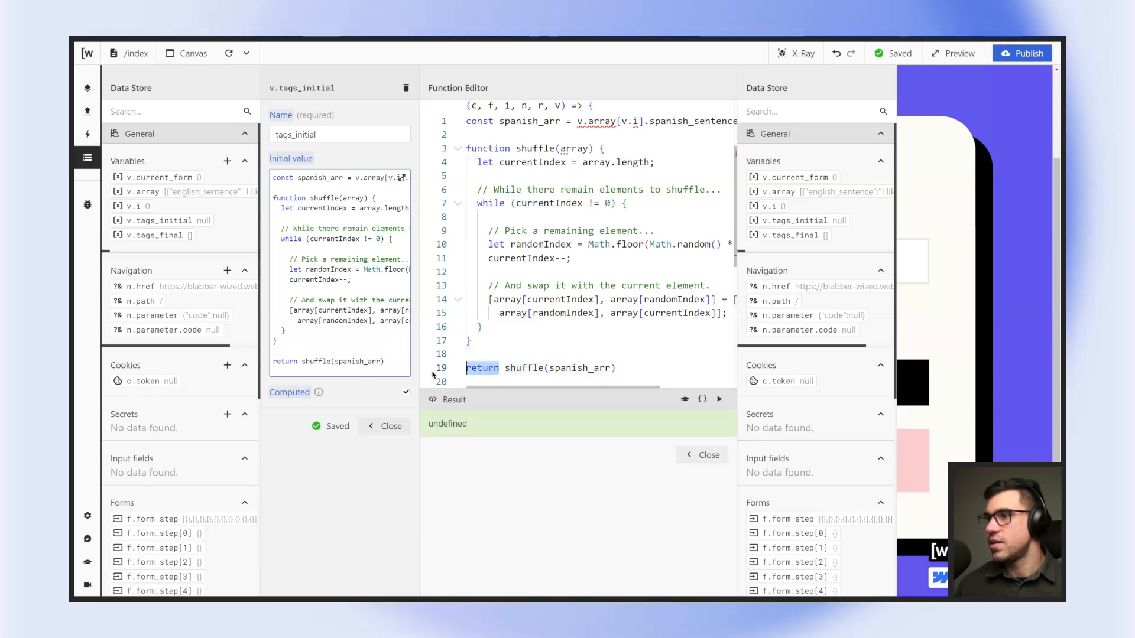
click(486, 342)
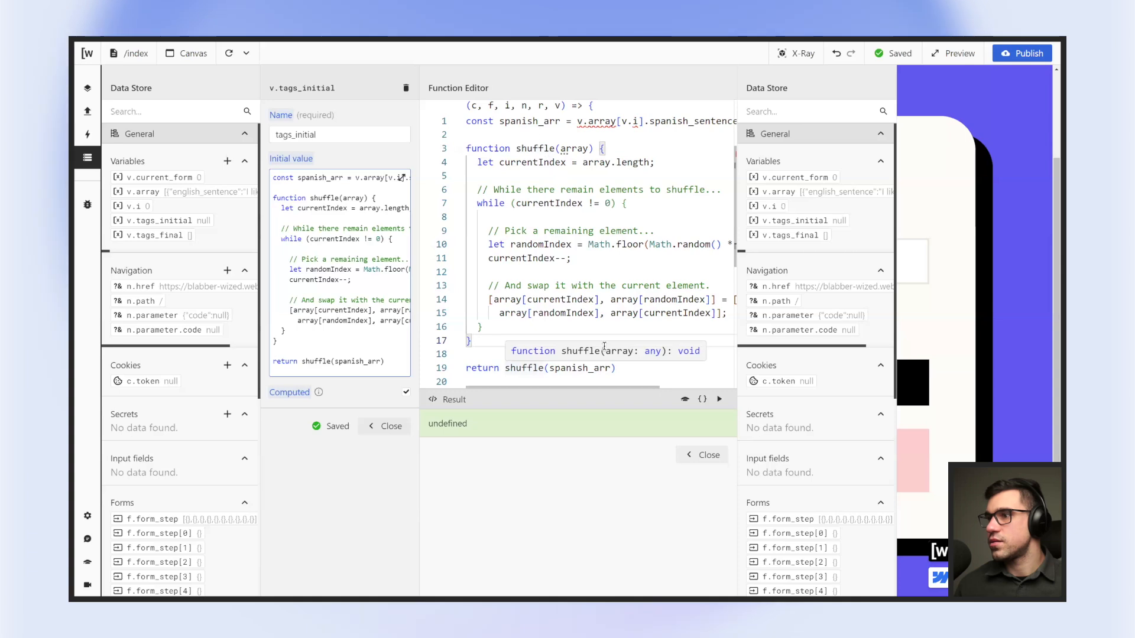
triple_click(590, 367)
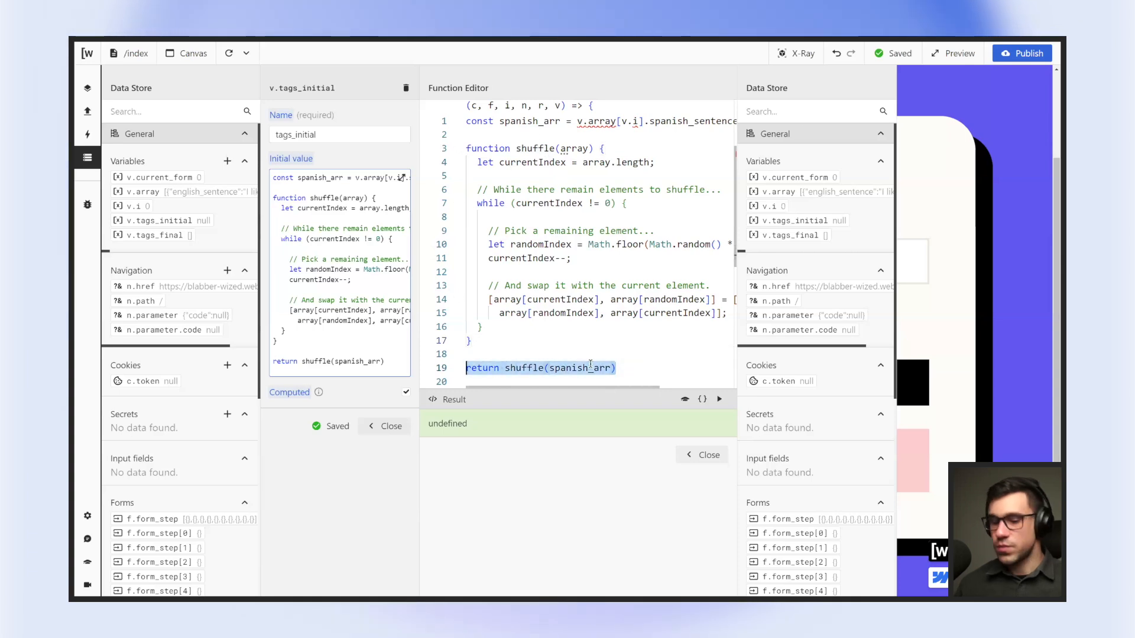
key(BackSpace)
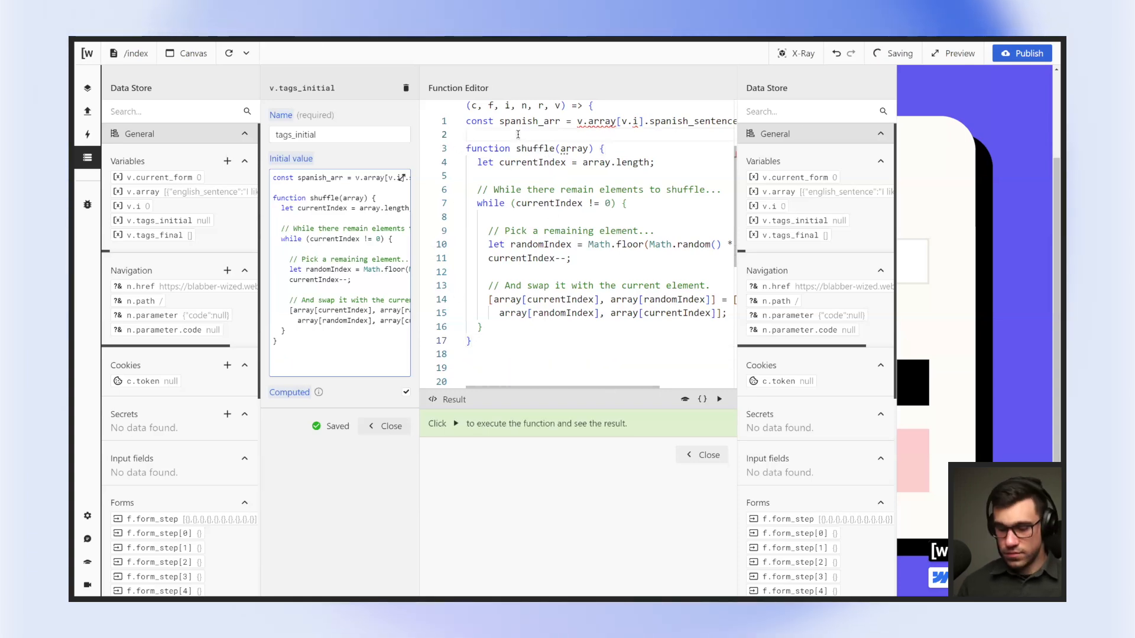
Test the array by running the code with return spanish_arr on line 2, and remove that test line.
text(return sp)
key(Return)
click(721, 400)
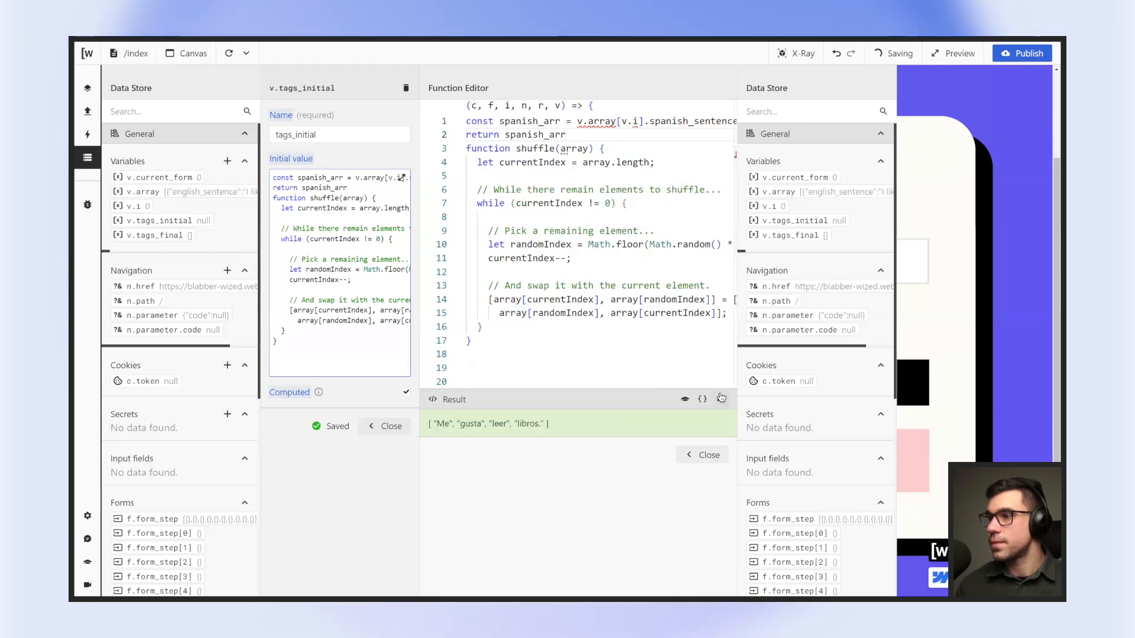
drag(566, 135, 464, 136)
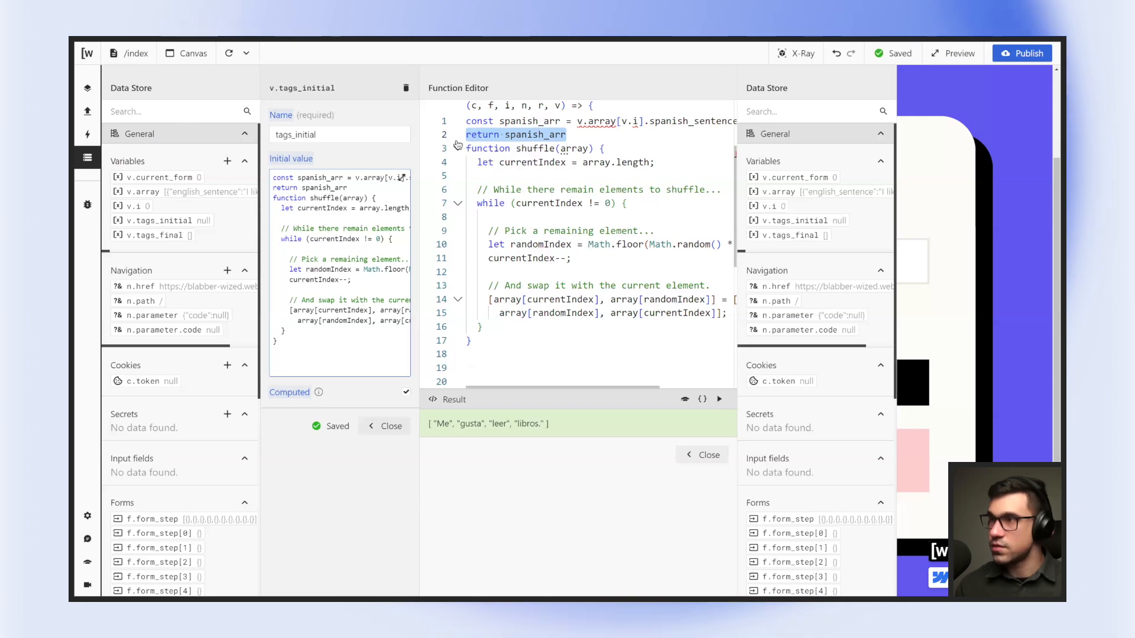
key(BackSpace)
click(608, 149)
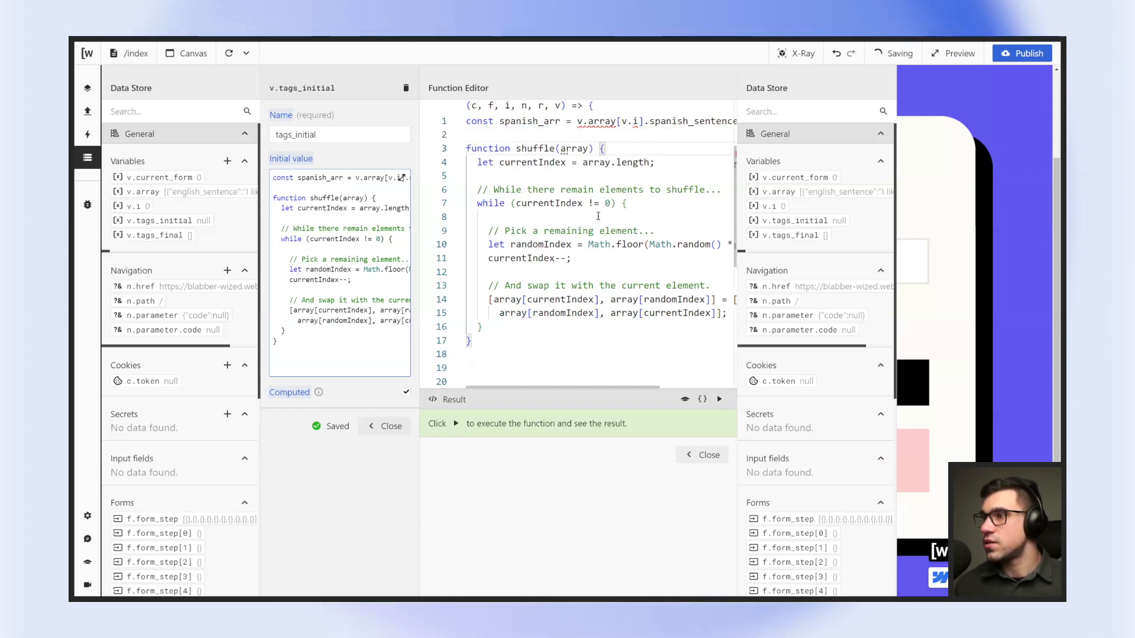
On line 19, below the shuffle function, declare let shuffled = shuffle(spanish_arr) and run the code.
click(483, 348)
click(483, 369)
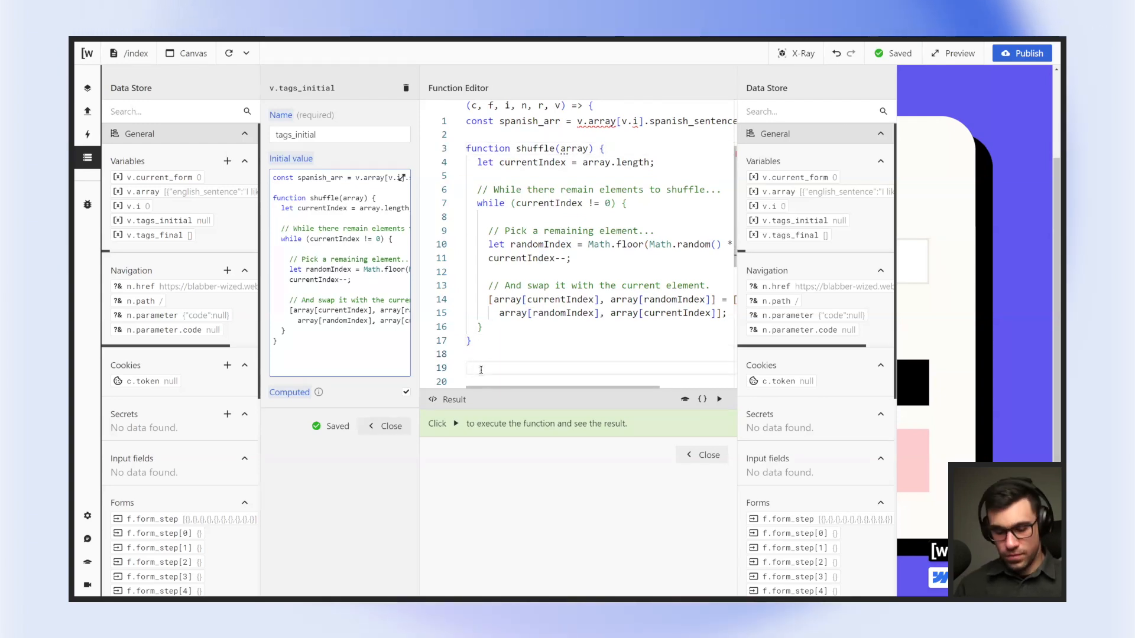
text(let)
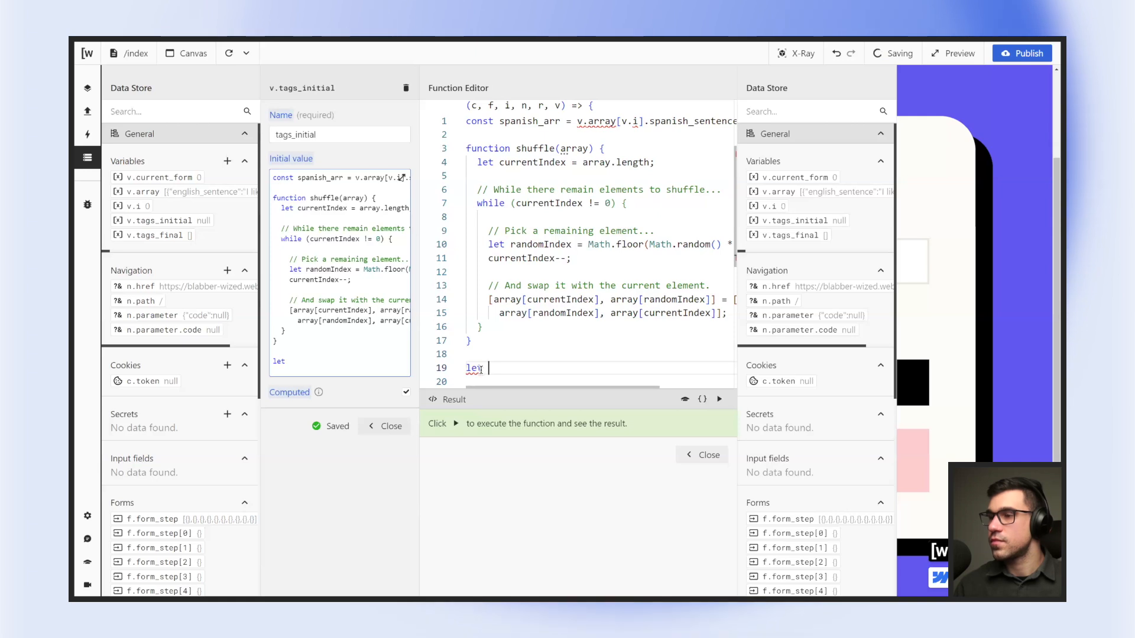
text( shuffle)
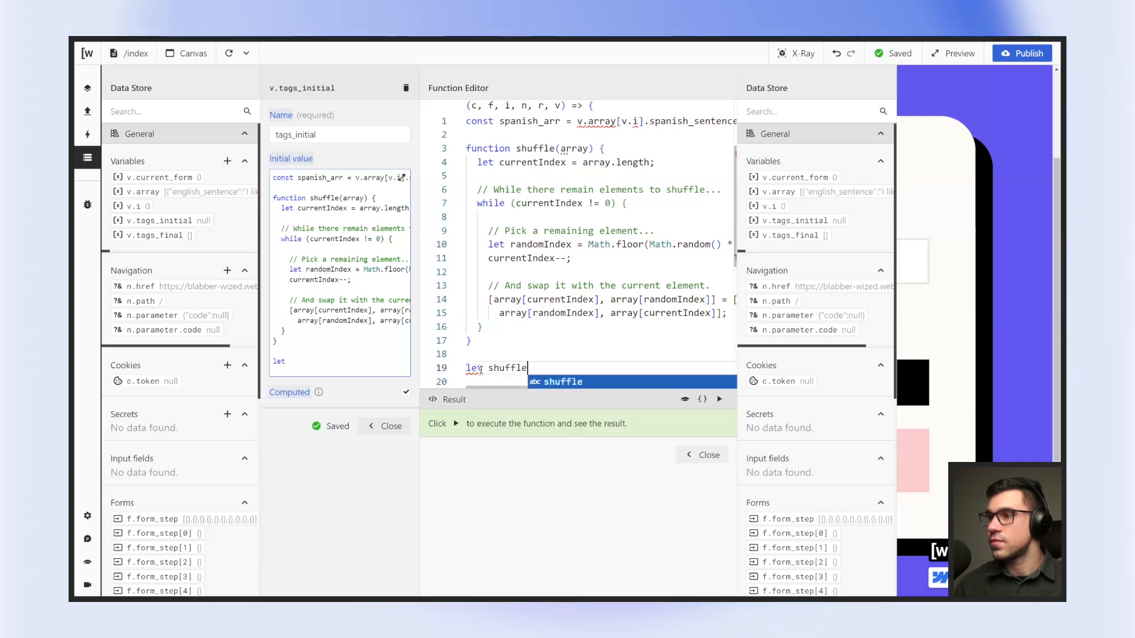
text(d = )
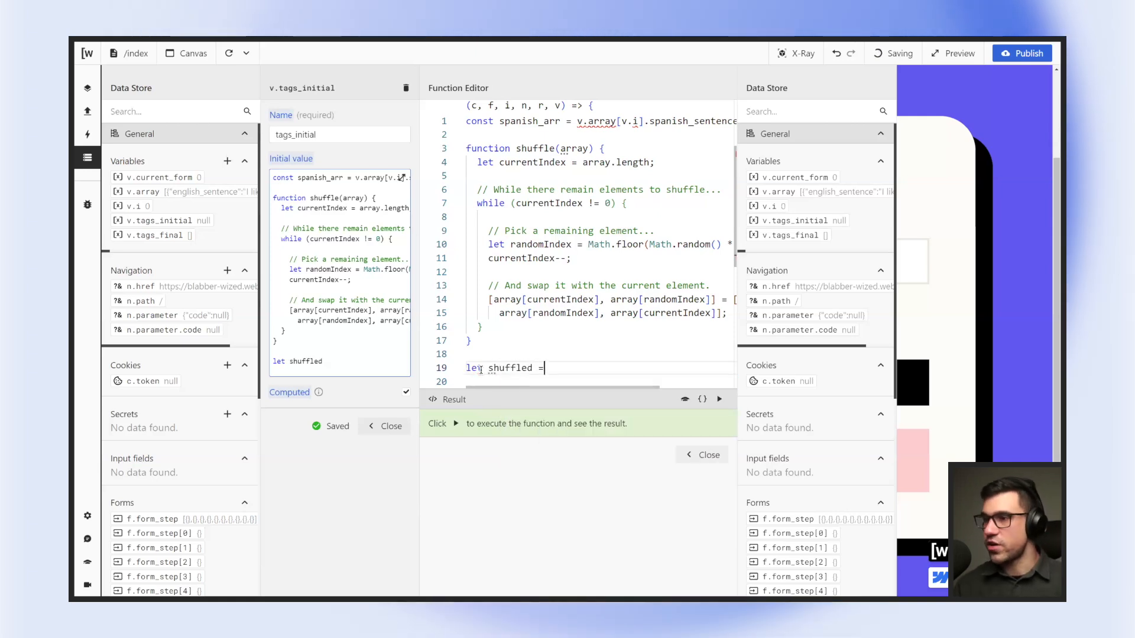
text(s)
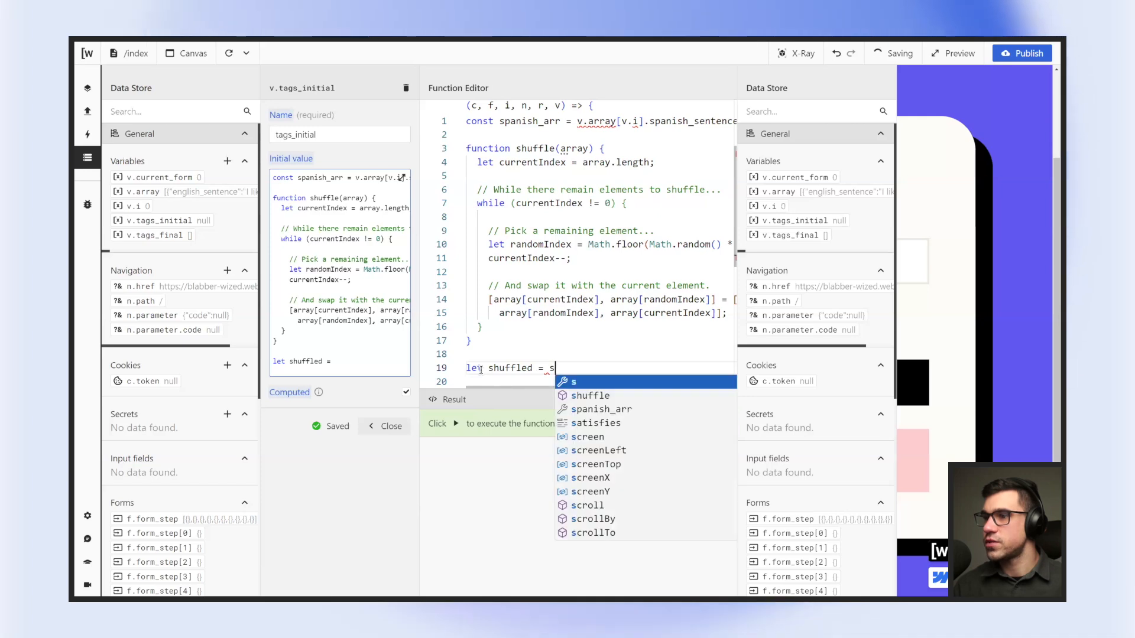
text(huff)
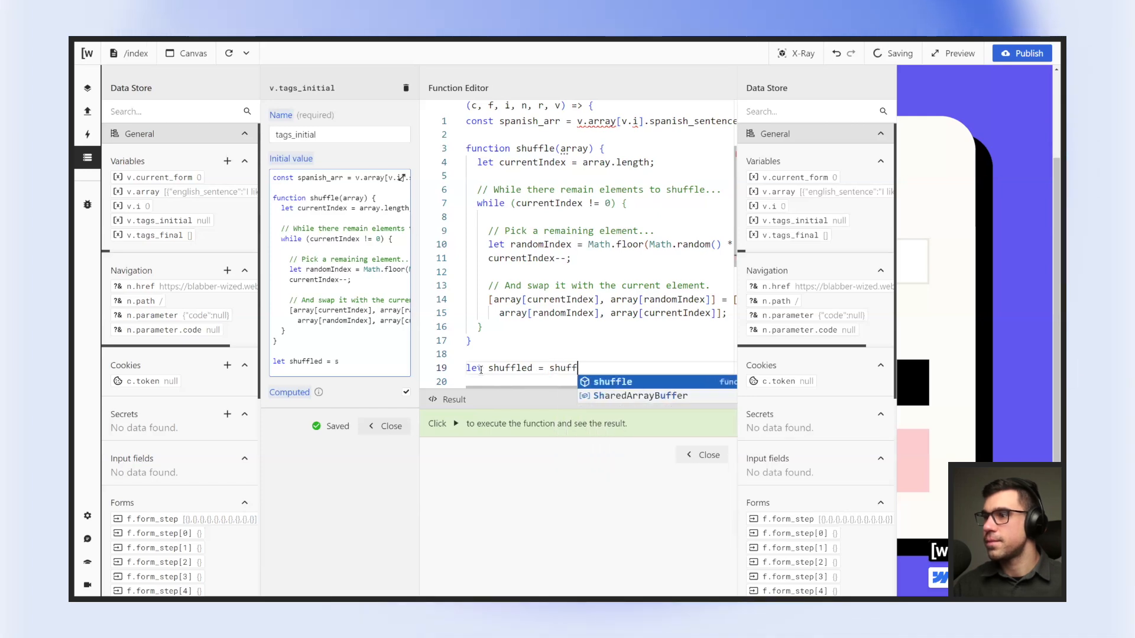
key(Return)
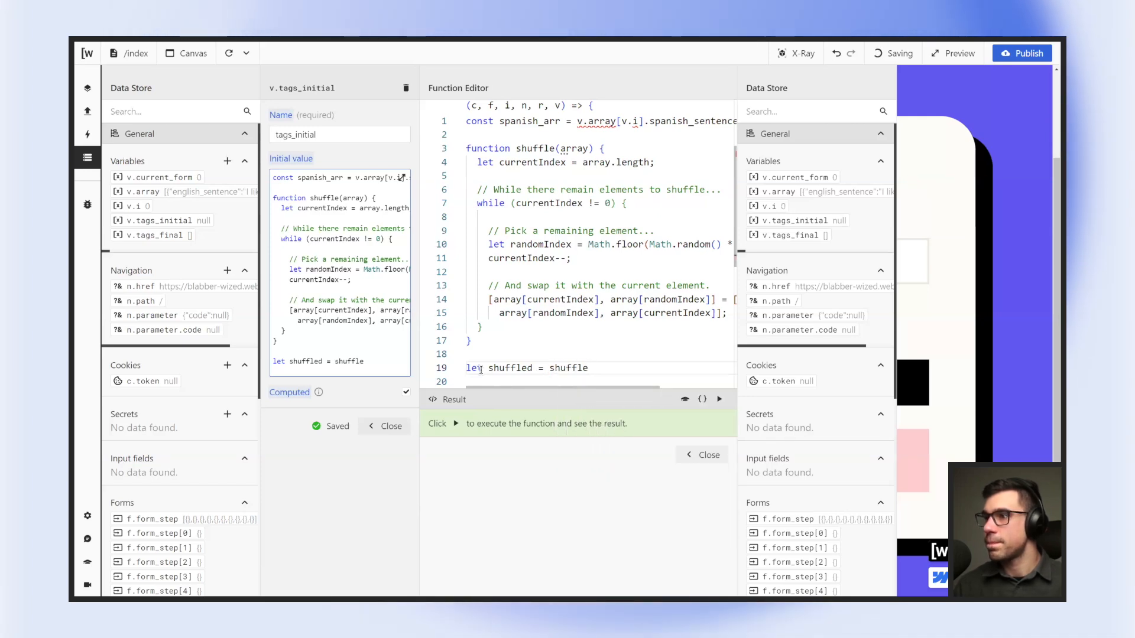
text(()
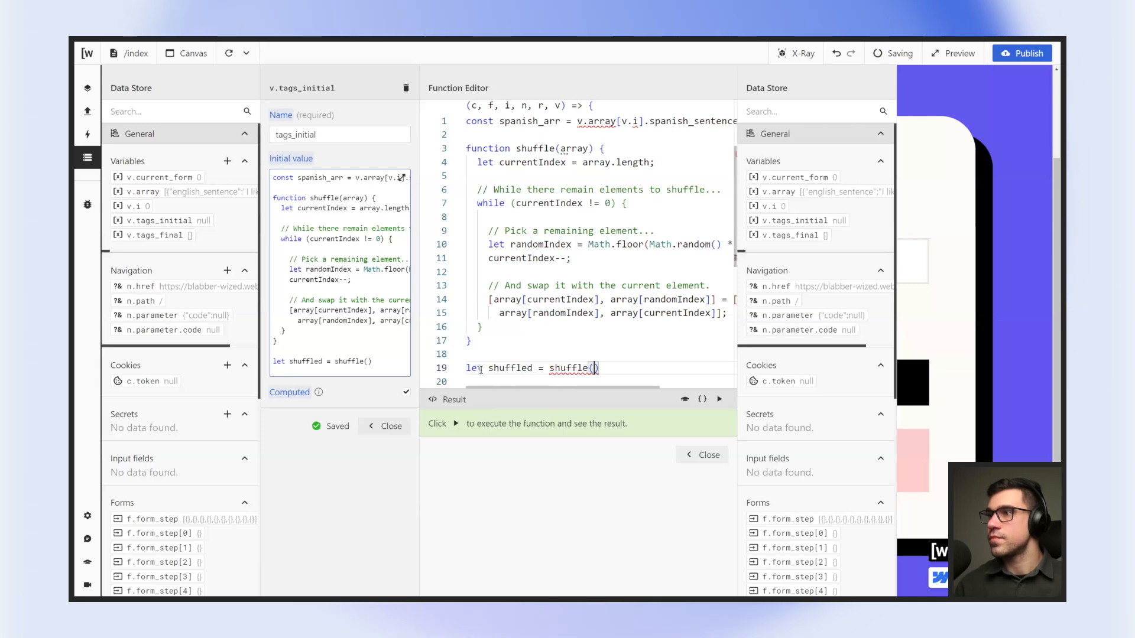
text(spanish_arr)
key(Return)
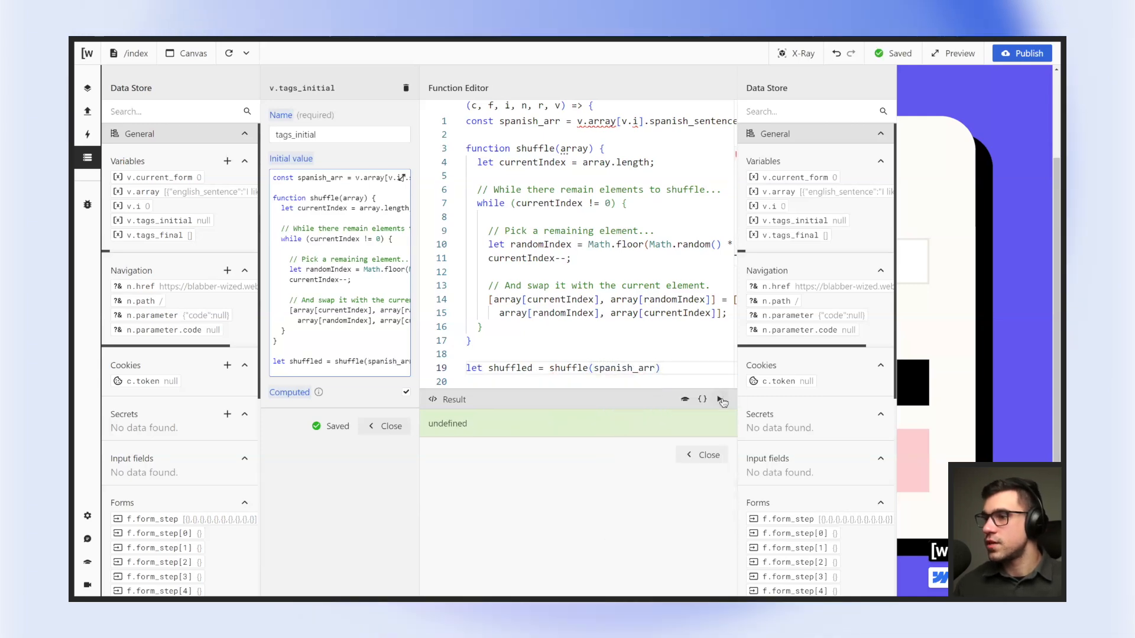
Add return shuffled on the line below the shuffled declaration and run the code.
scroll(662, 353, down, 1)
click(658, 351)
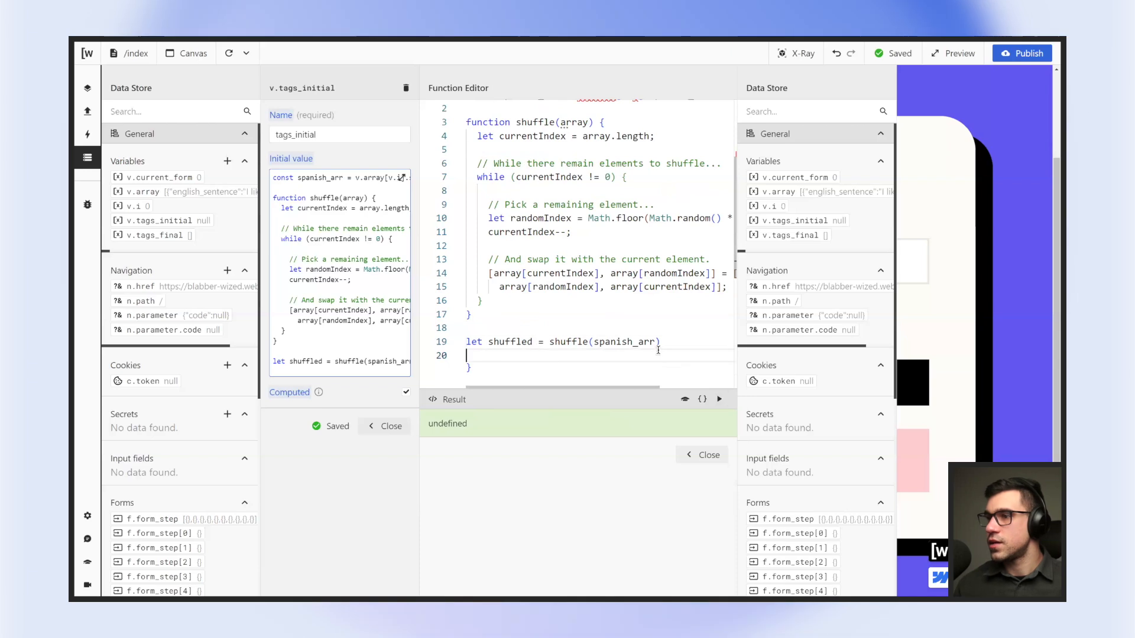
text(return shuffl)
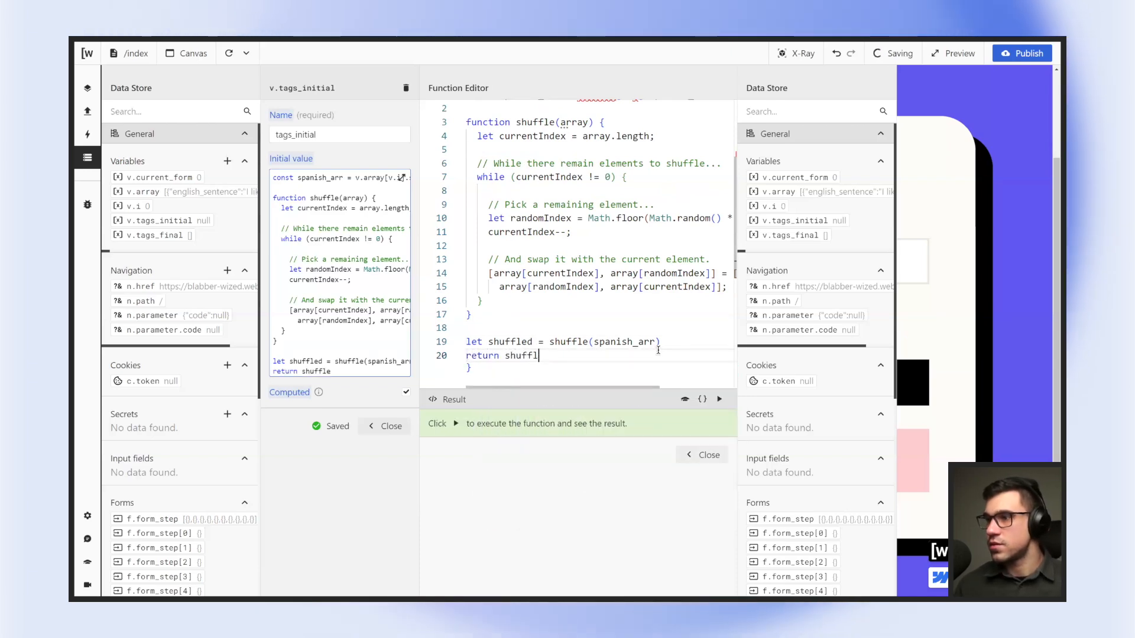
text(ed)
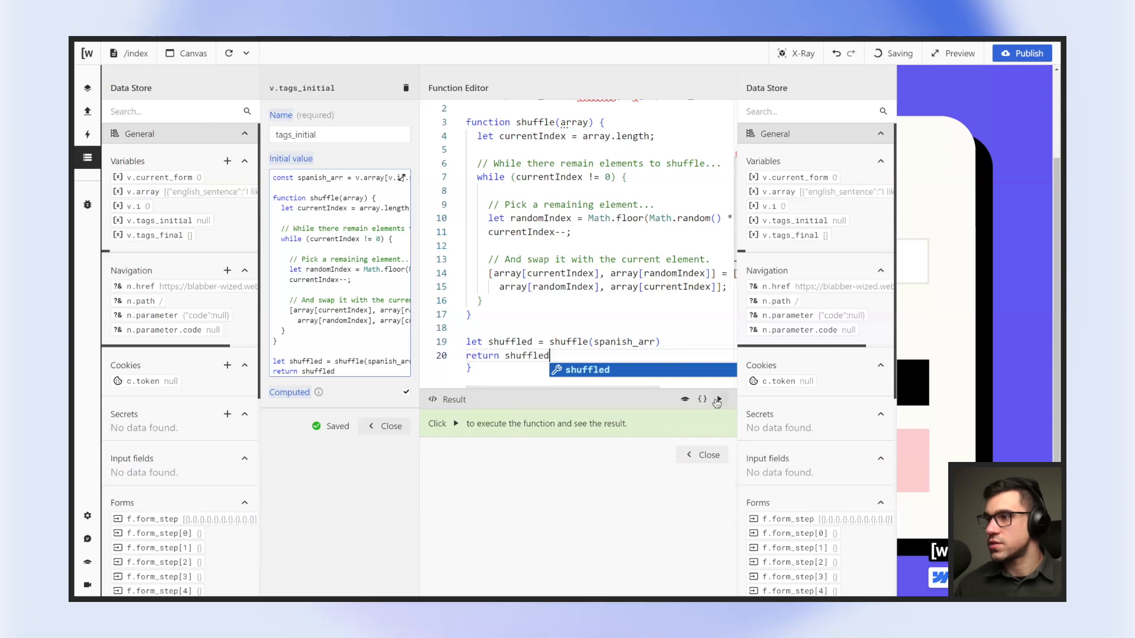
click(718, 400)
Check the usage example in the Stack Overflow answer and, back in Wized, reduce the shuffled declaration to a plain shuffle(spanish_arr) call.
click(674, 340)
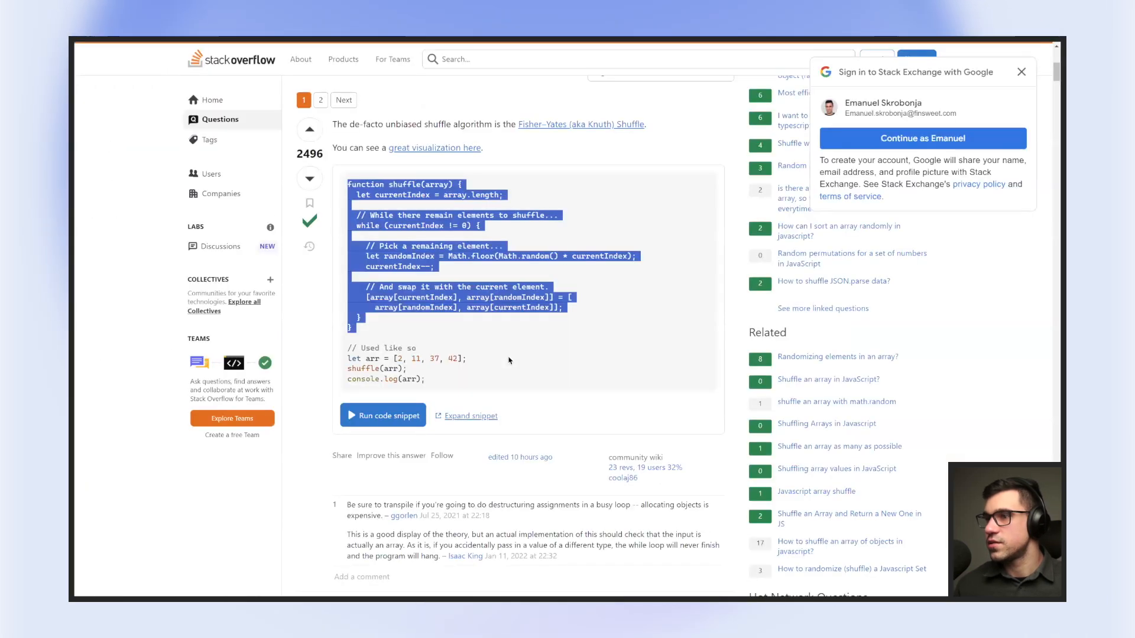
click(419, 362)
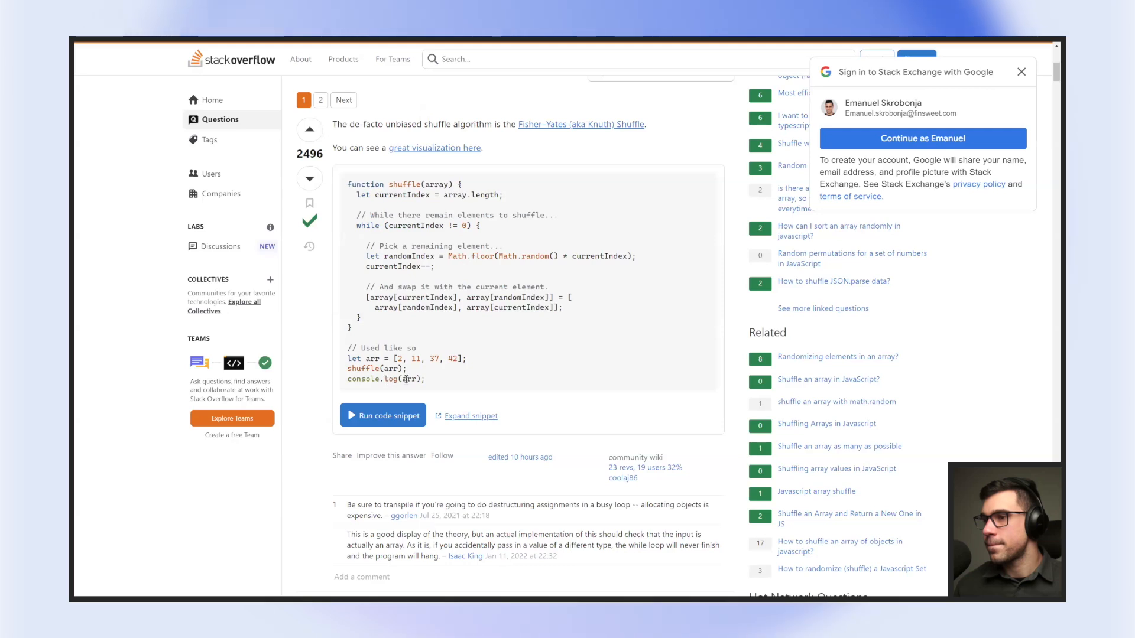
drag(380, 368, 463, 359)
click(431, 370)
click(406, 361)
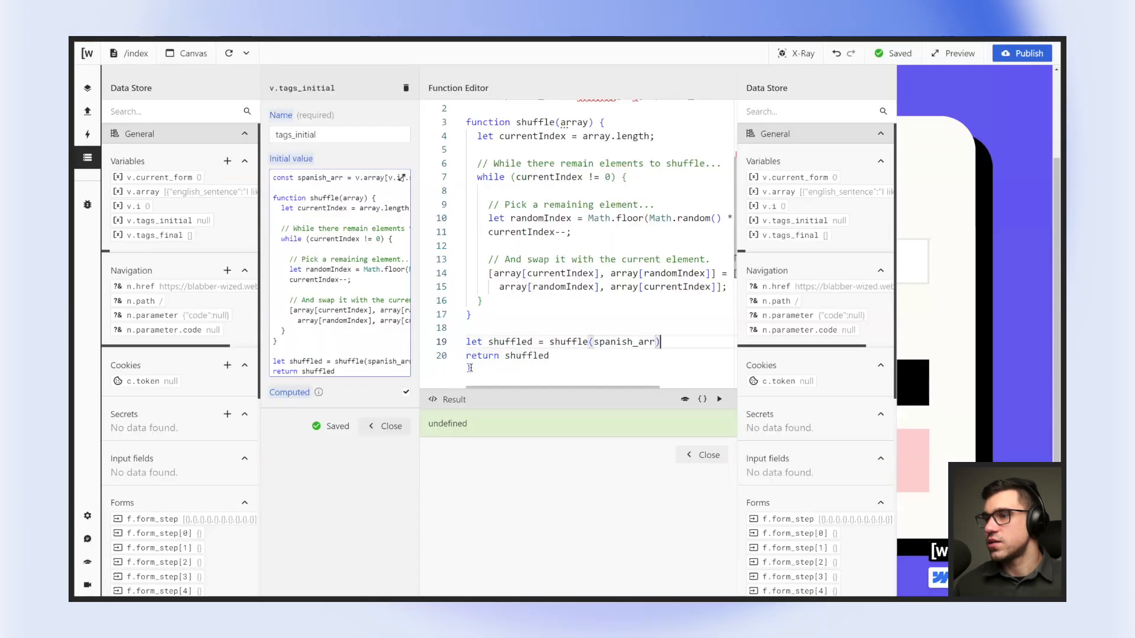
text(;)
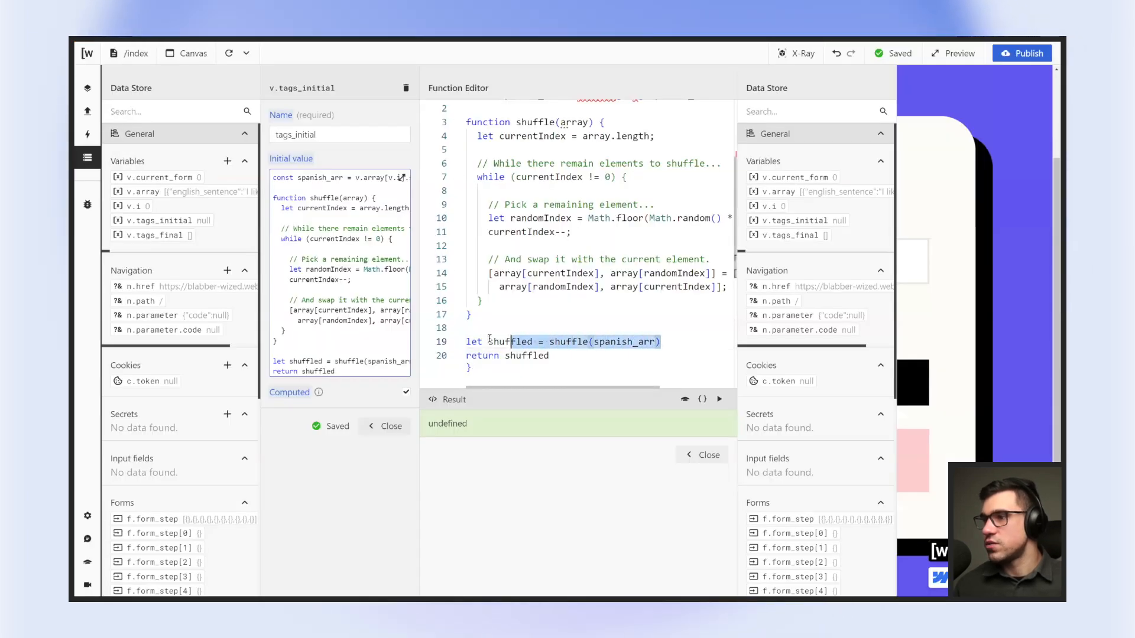
click(585, 342)
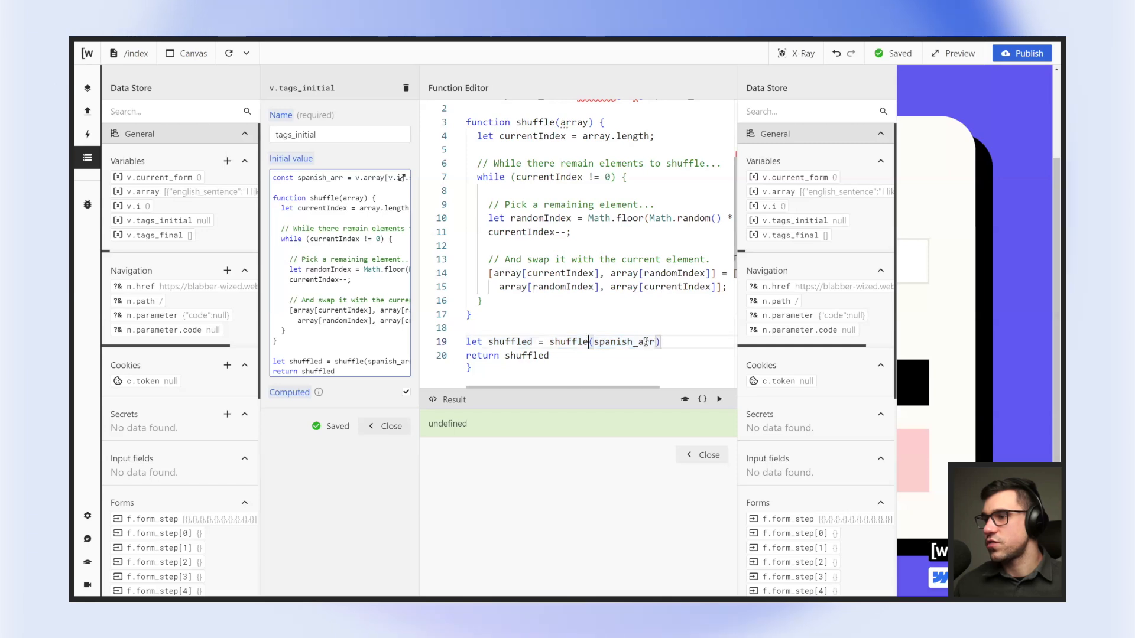
drag(548, 342, 449, 346)
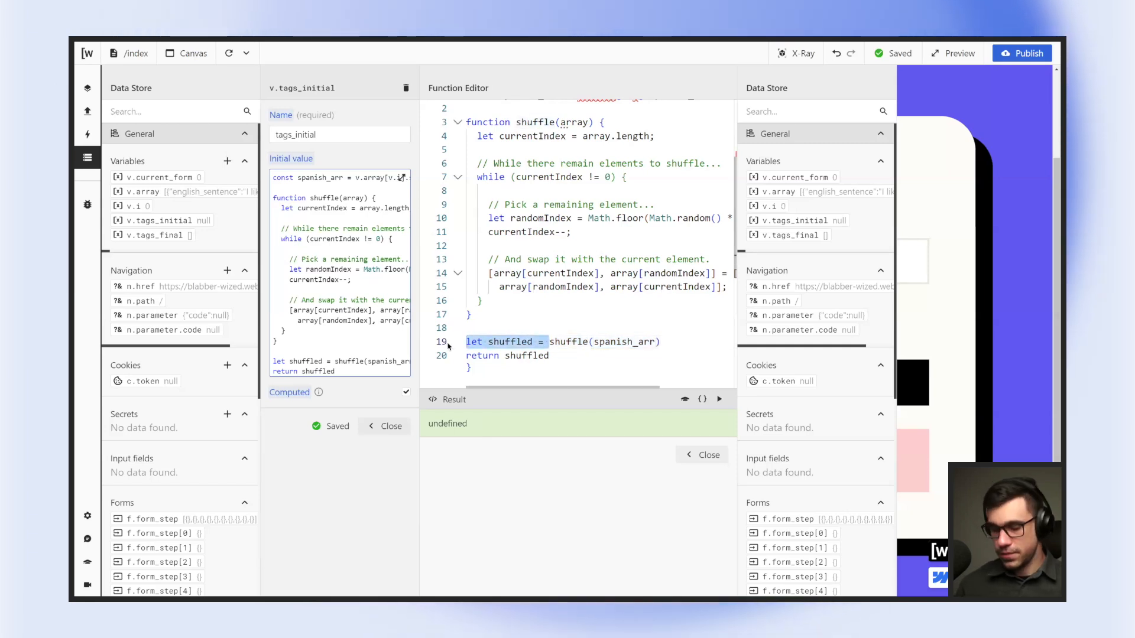
key(BackSpace)
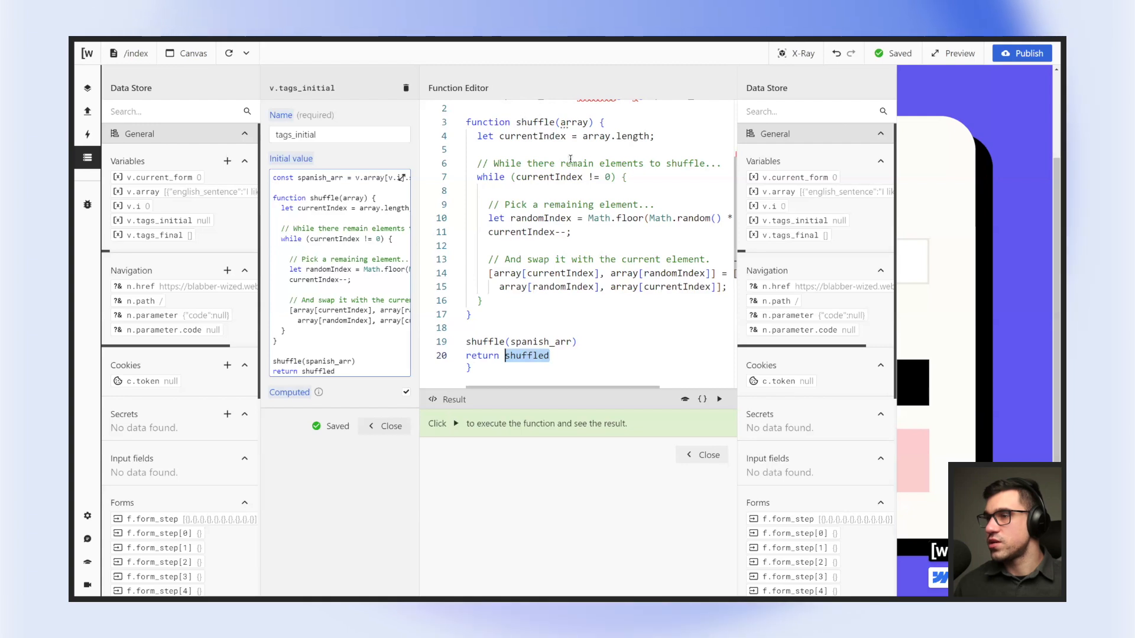
Add a blank line below the shuffle(spanish_arr) call and change the return statement to return spanish_arr.
scroll(570, 160, up, 1)
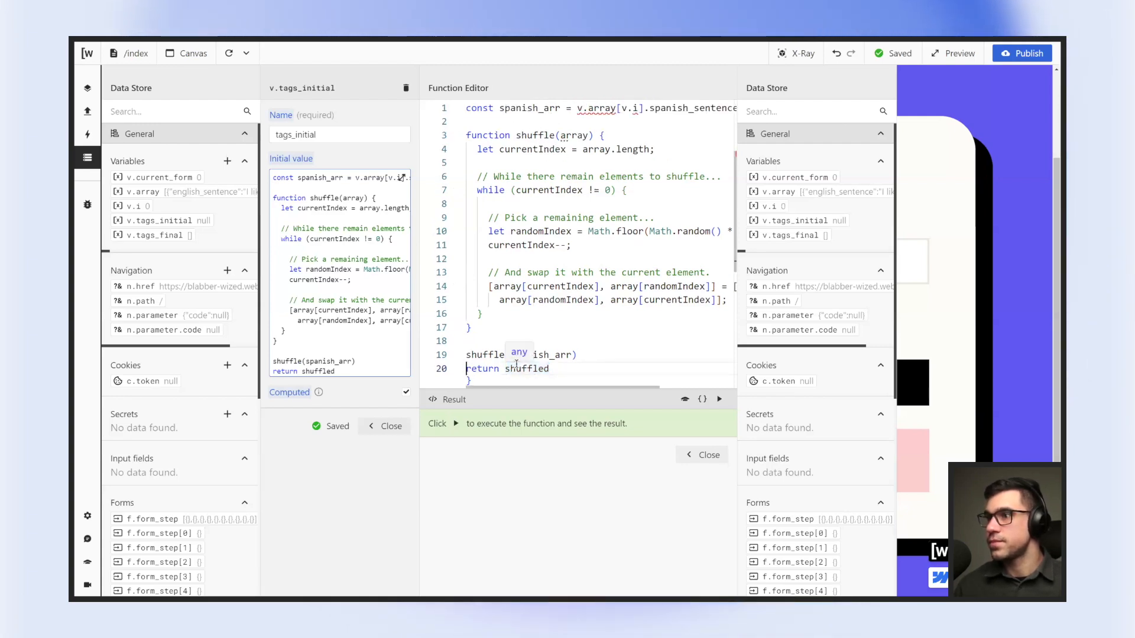
key(Return)
click(554, 368)
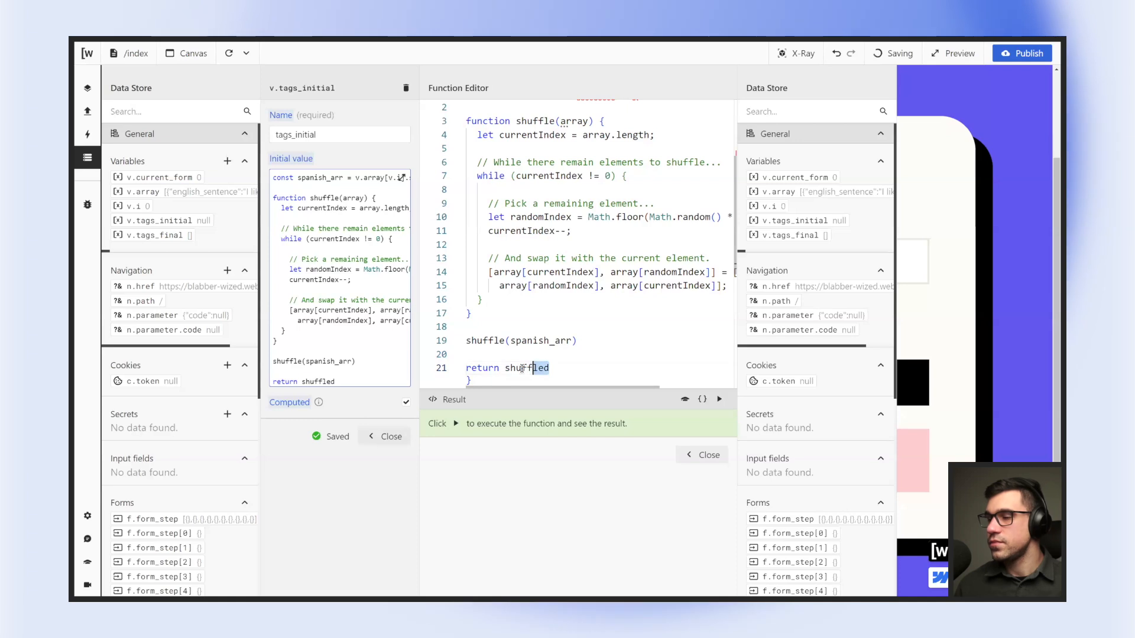
drag(522, 368, 507, 370)
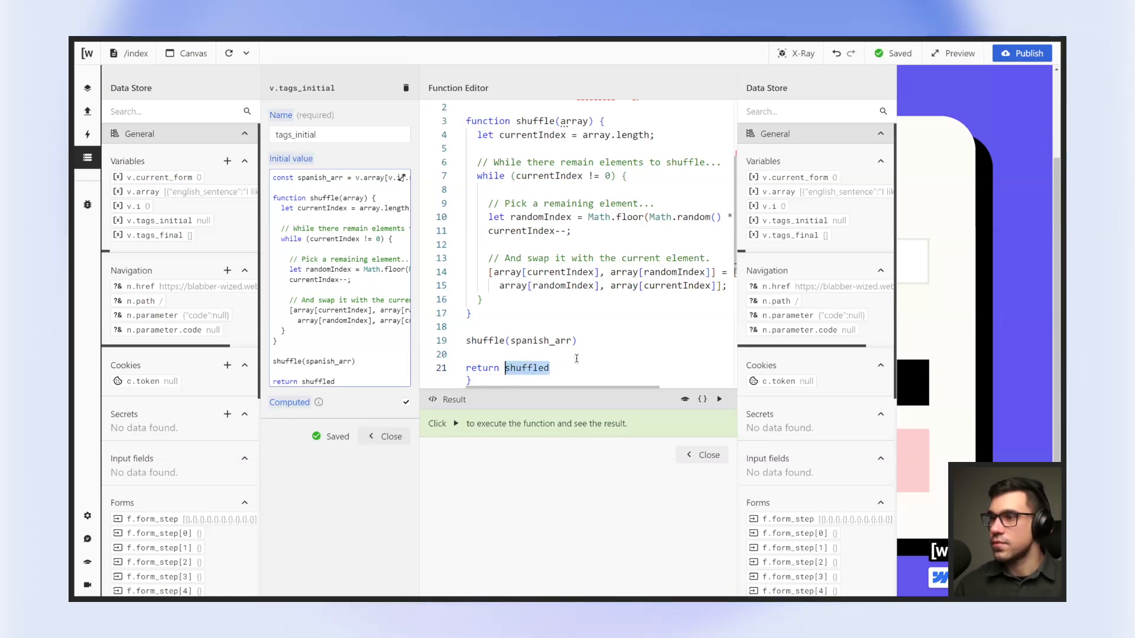
text(spanish_arr)
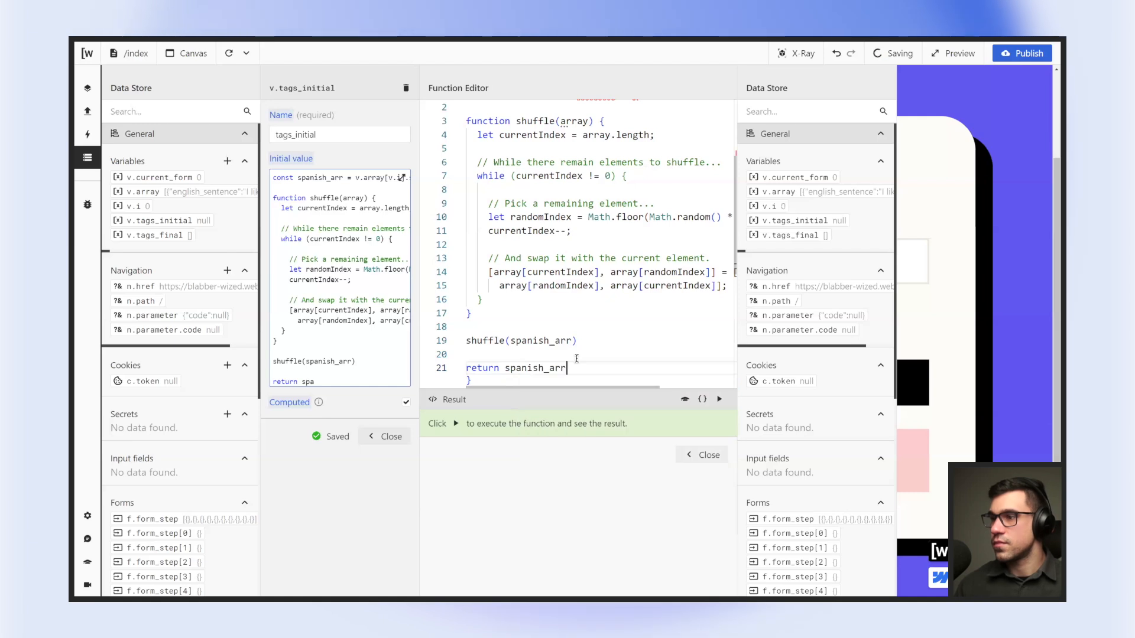
Run the code repeatedly to test the shuffling, and close the function editor and the tags_initial settings.
drag(433, 423, 560, 432)
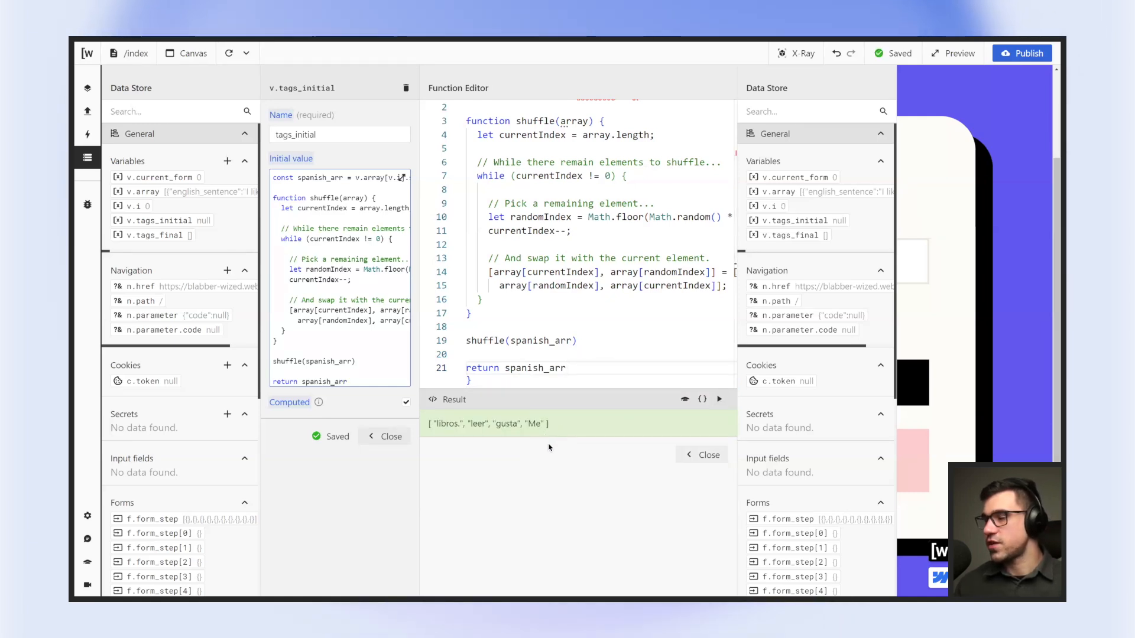
click(559, 371)
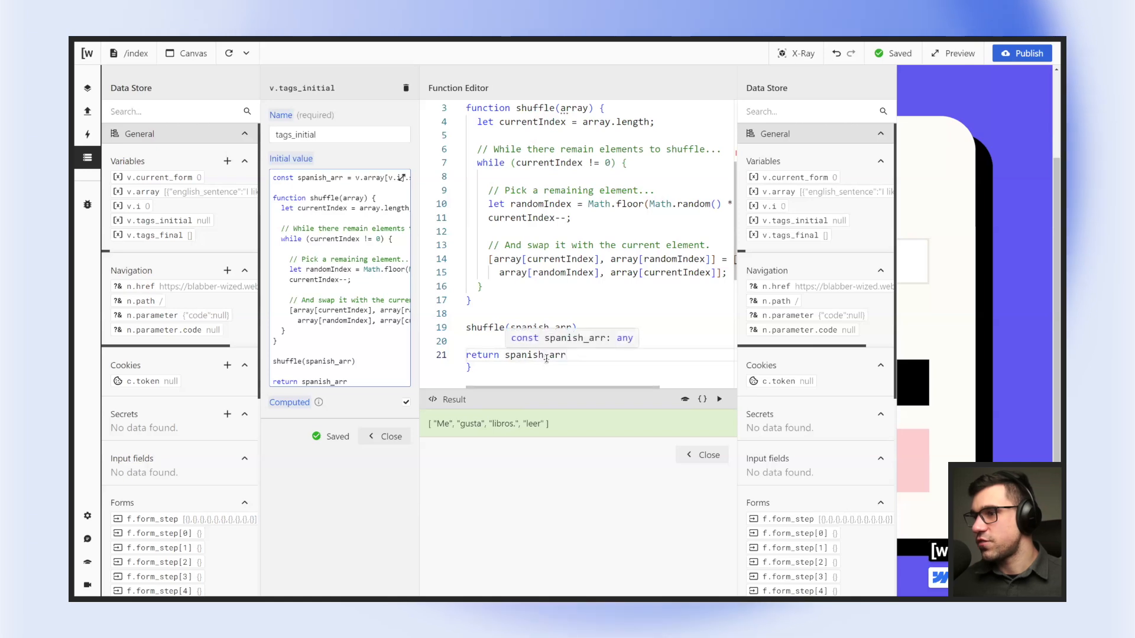
click(718, 399)
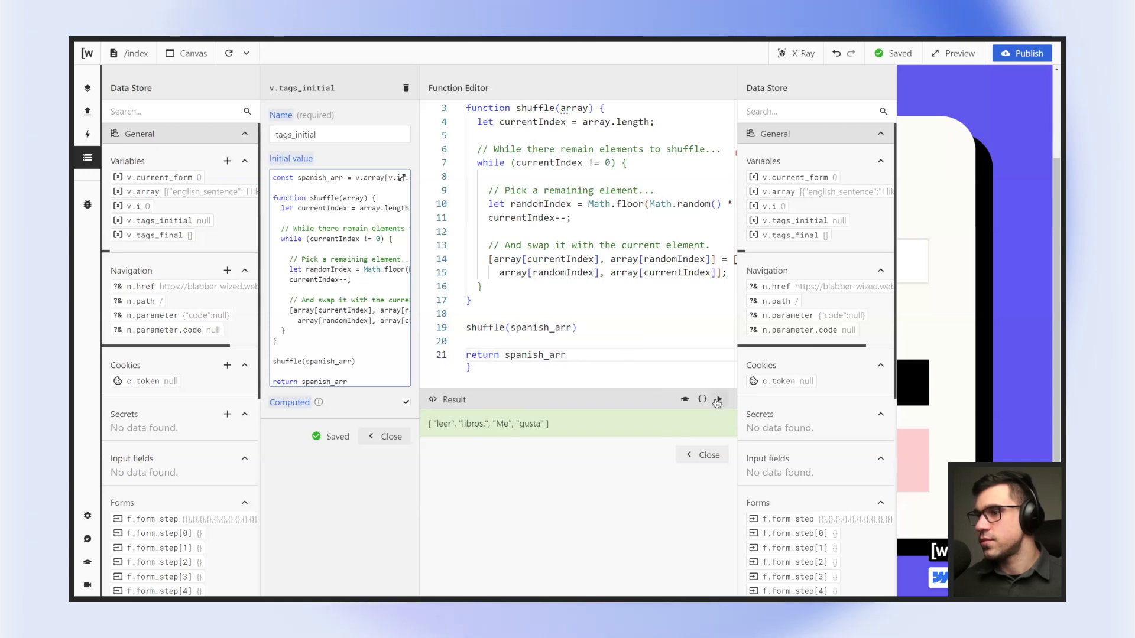
click(702, 454)
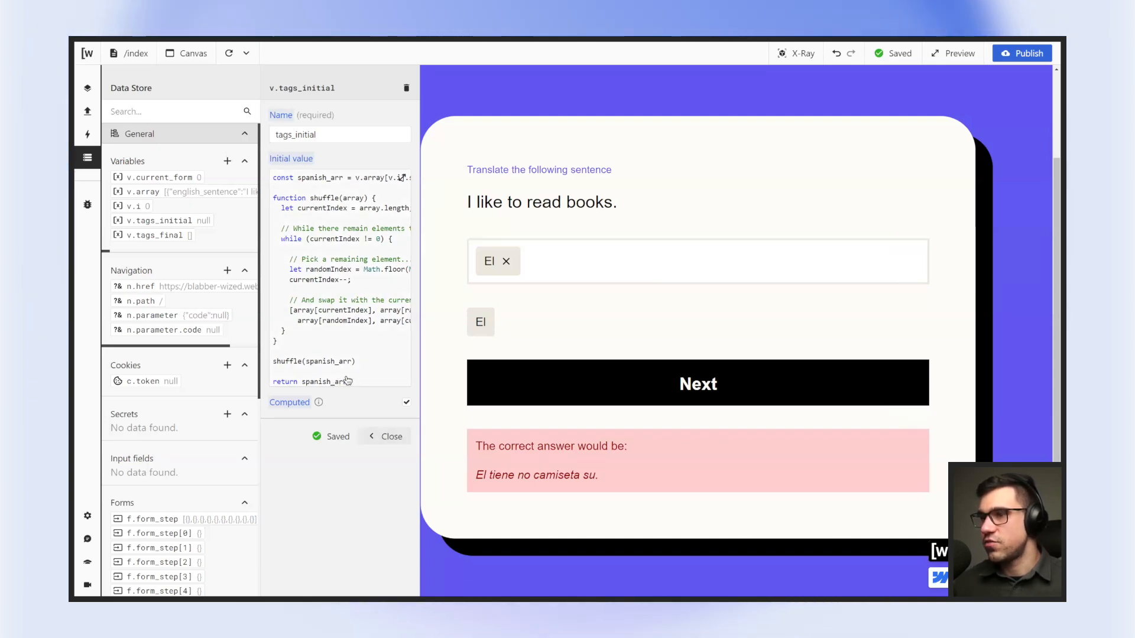
click(390, 436)
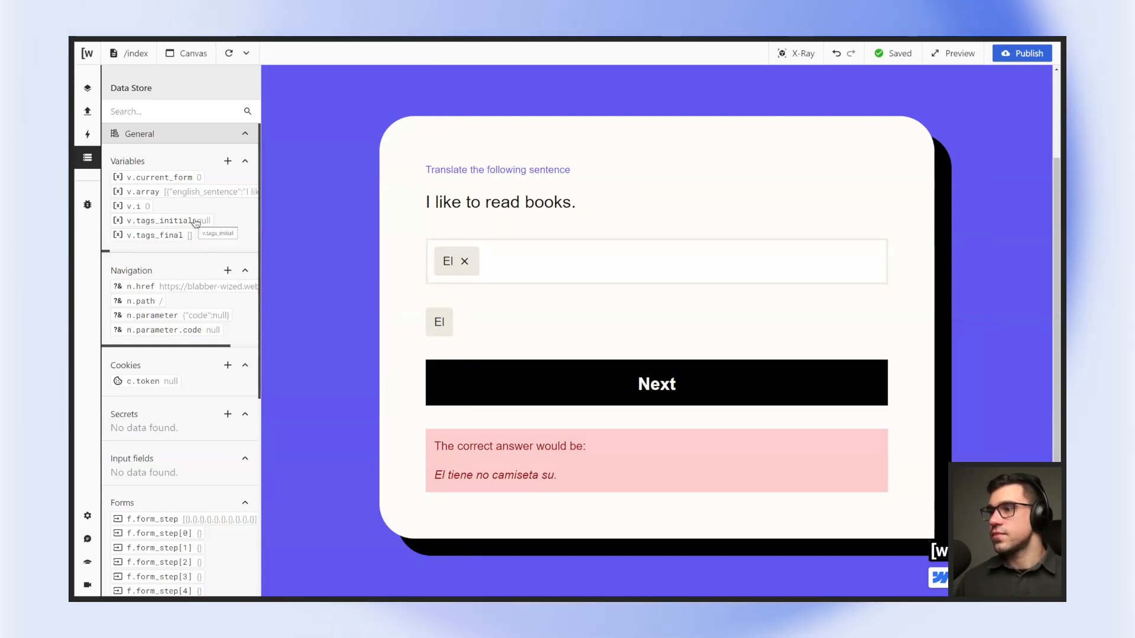
Turn on X-Ray mode and create a new action named Render Initial Tags.
click(86, 113)
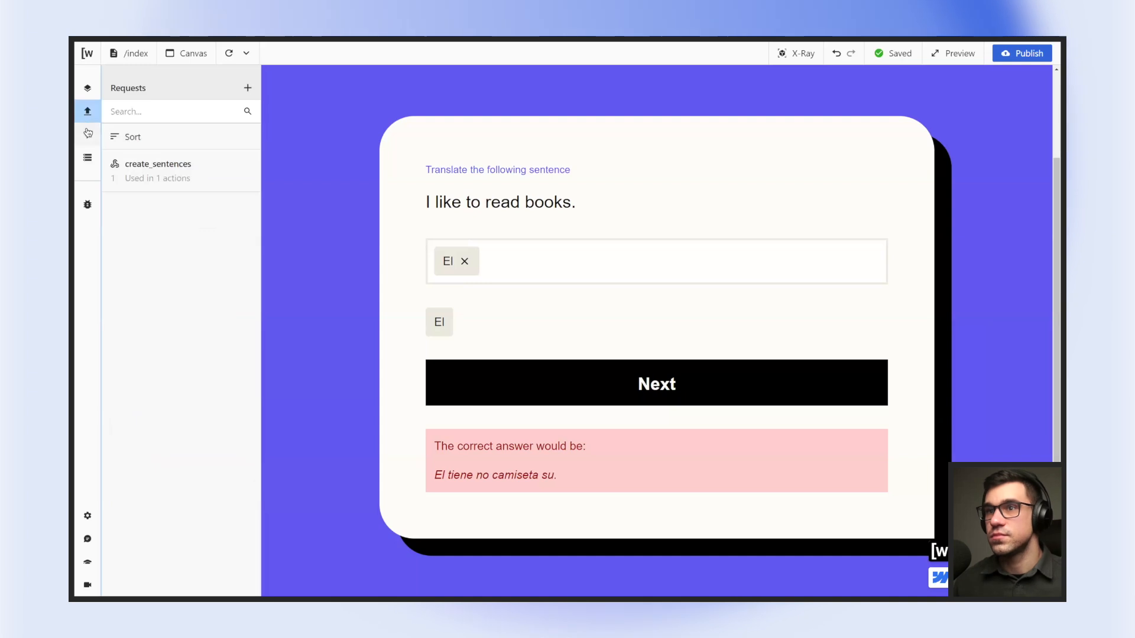
click(89, 137)
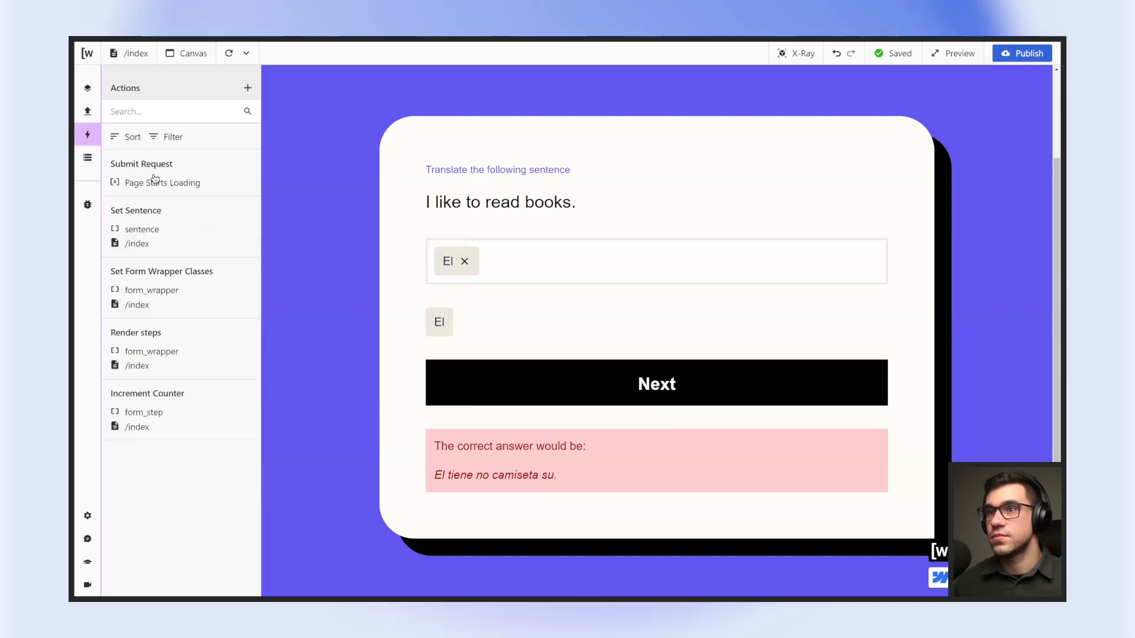
click(802, 53)
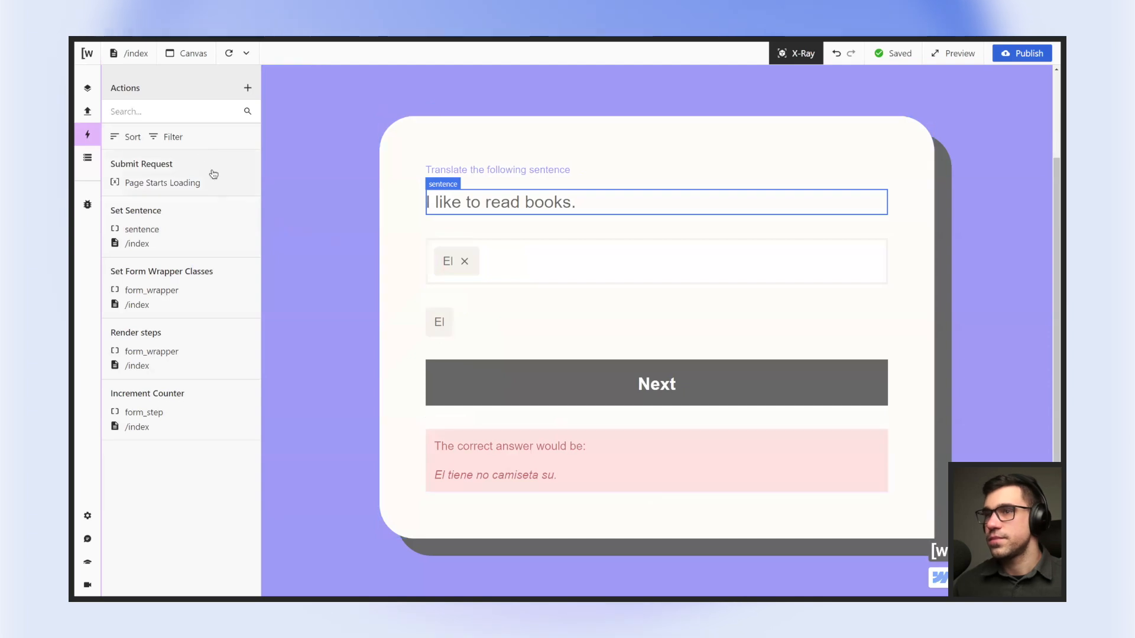
click(247, 89)
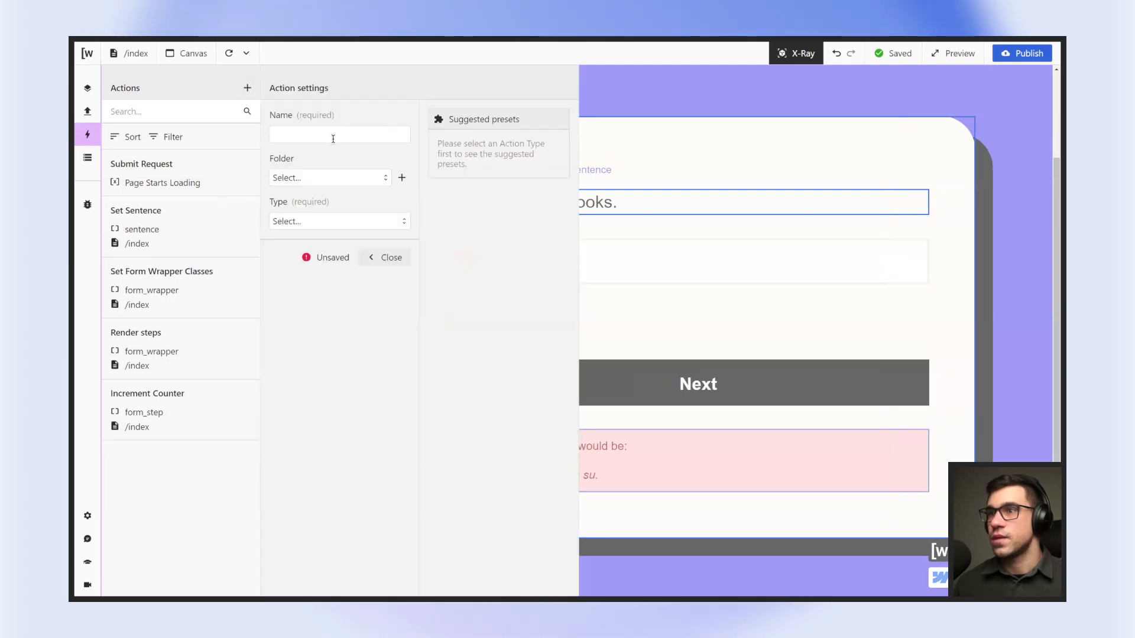
text(Render Initi)
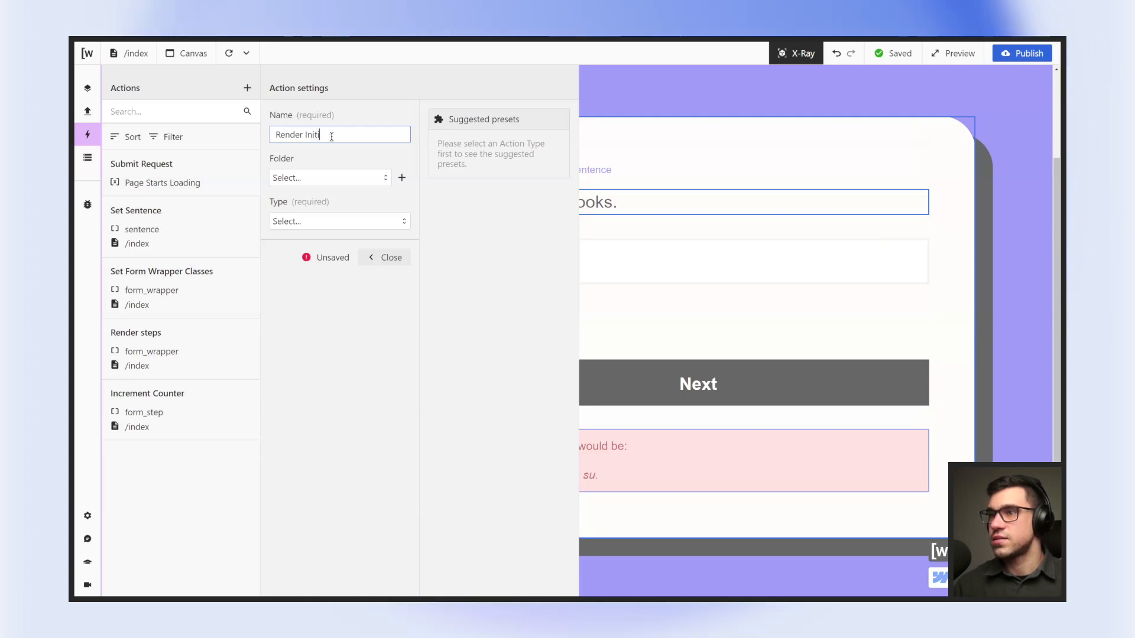
text(al )
text(Rag)
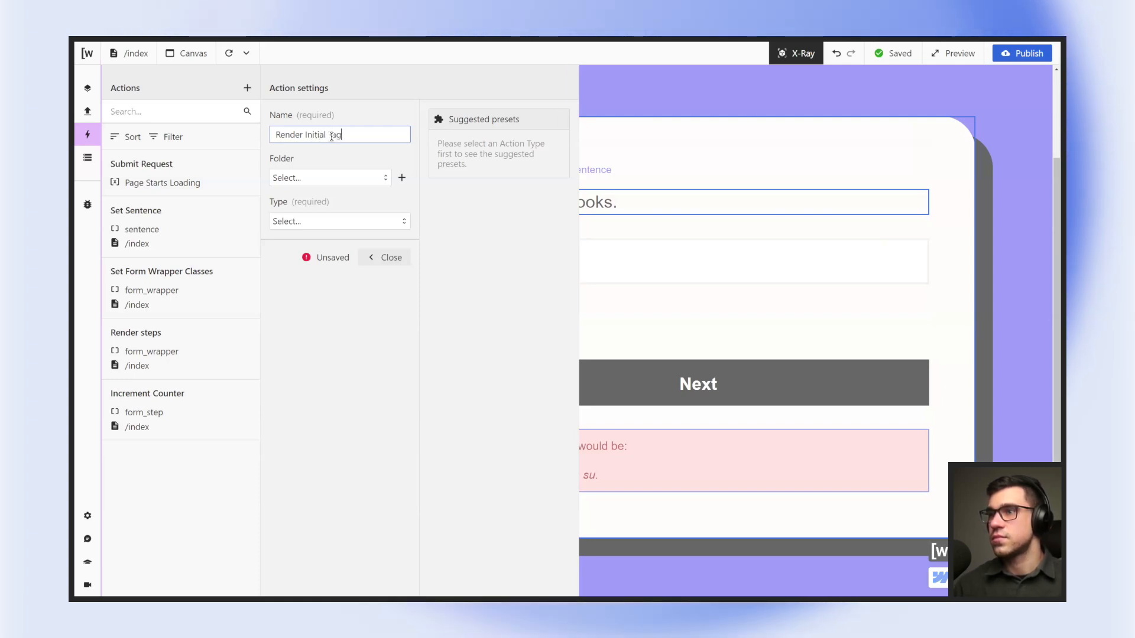
text(s)
Set the Render Initial Tags action's type to Element and apply it to the tag_initial attribute.
click(360, 220)
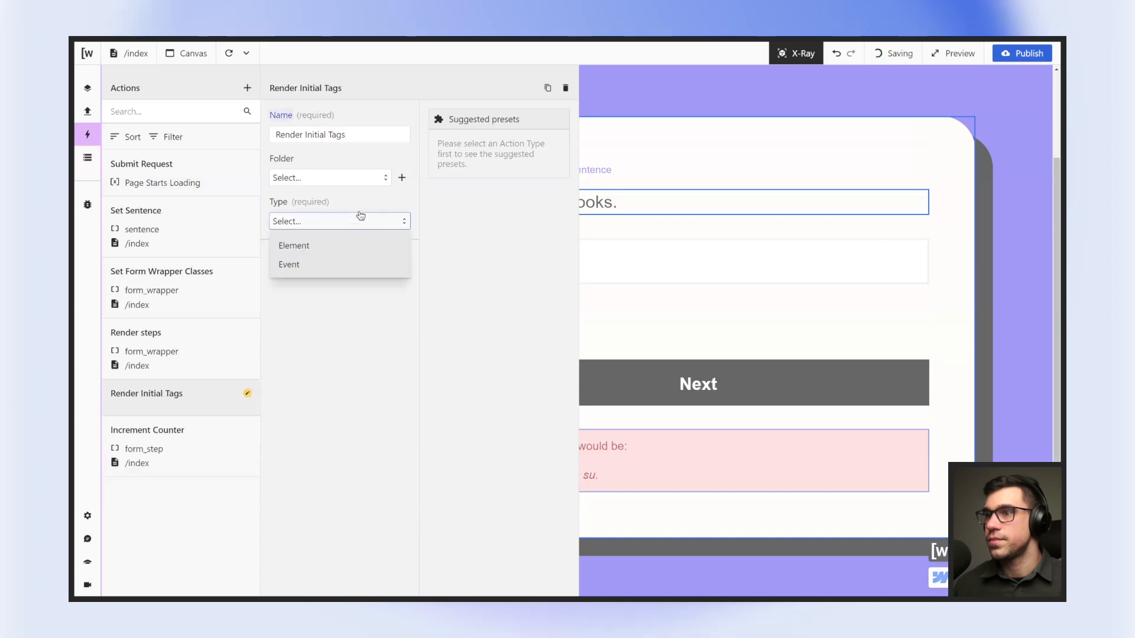
click(316, 246)
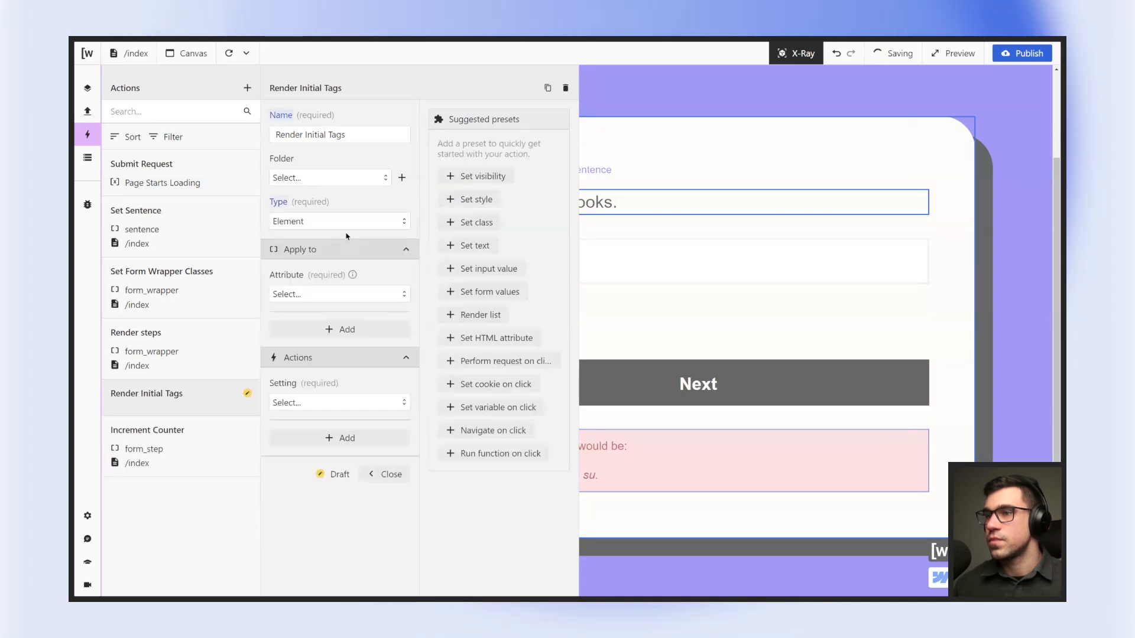
click(323, 295)
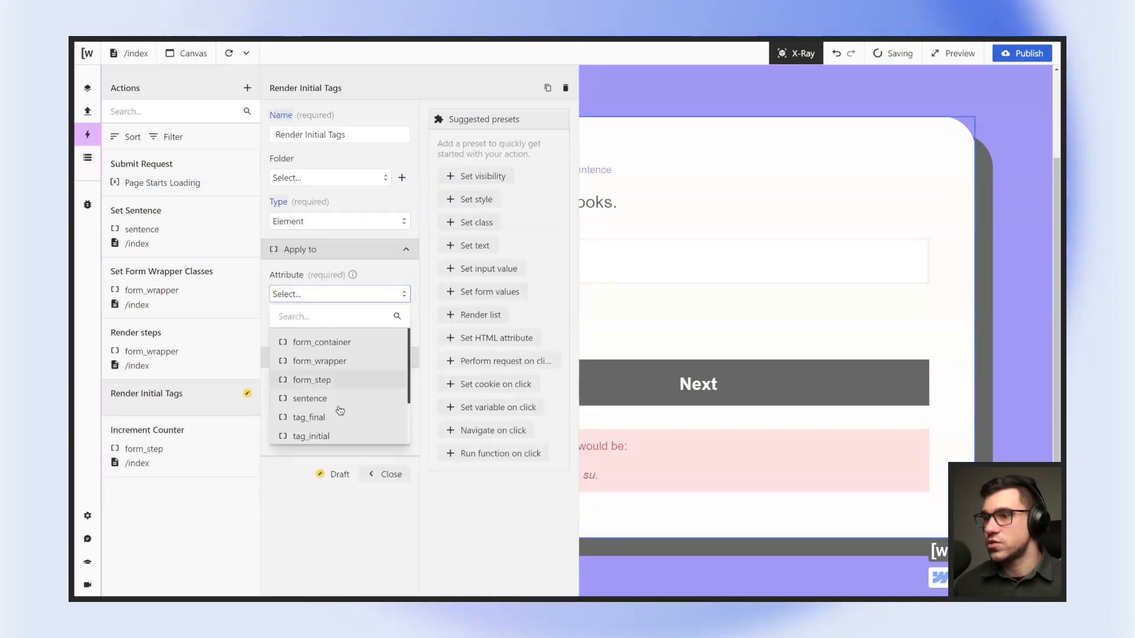
click(322, 435)
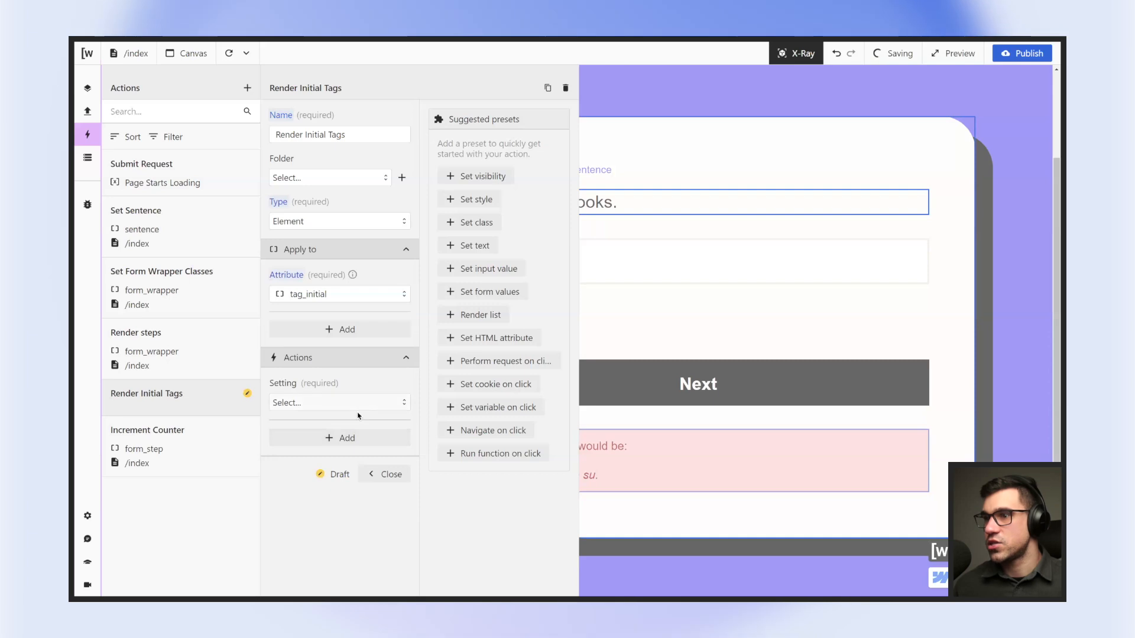
Give the action a Render list setting whose source array is return v.tags_initial.
click(344, 405)
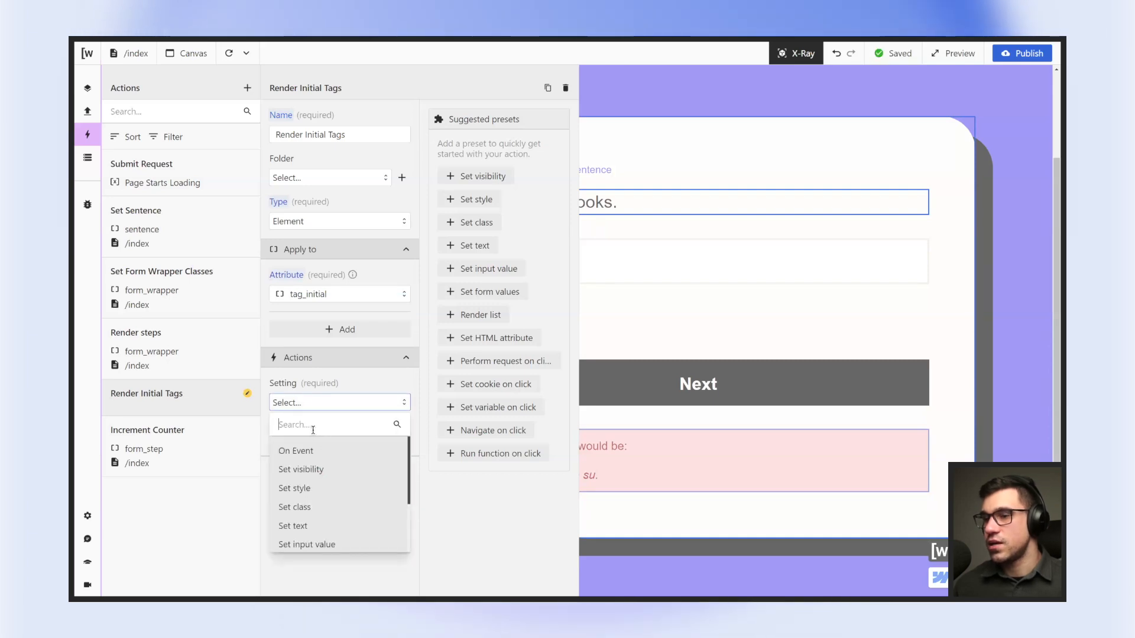
text(re)
click(315, 450)
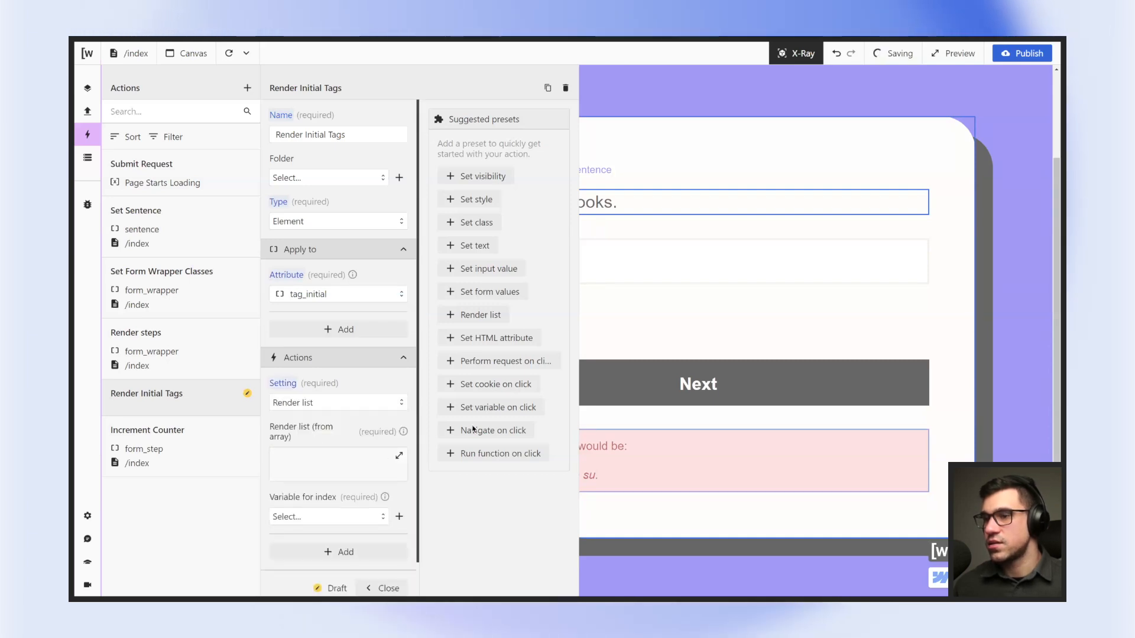
click(342, 464)
click(510, 249)
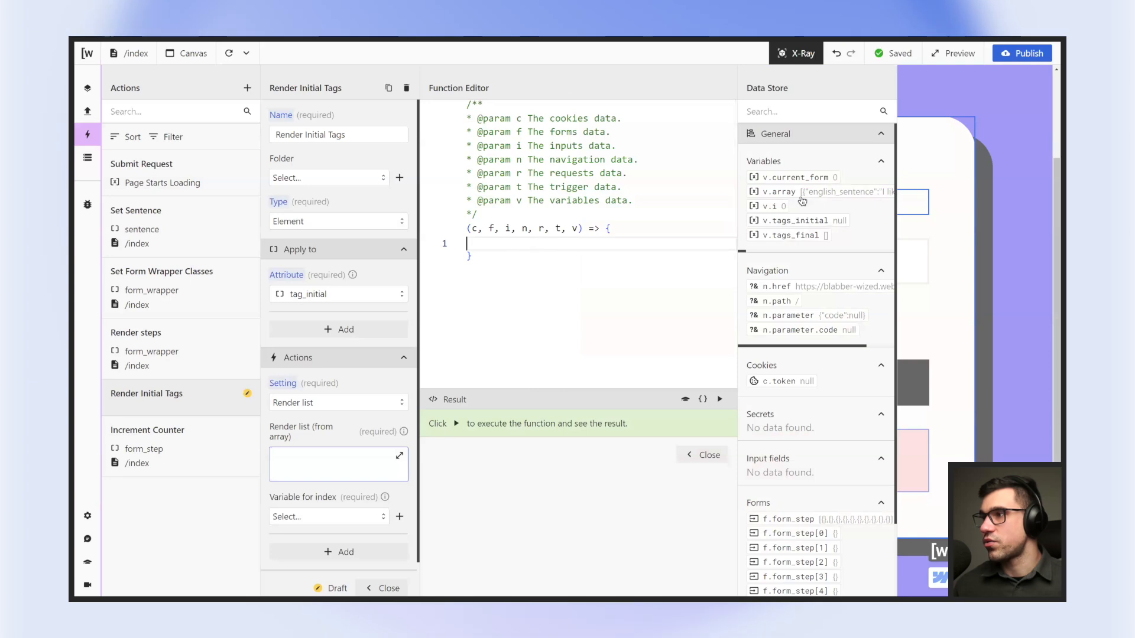
click(795, 221)
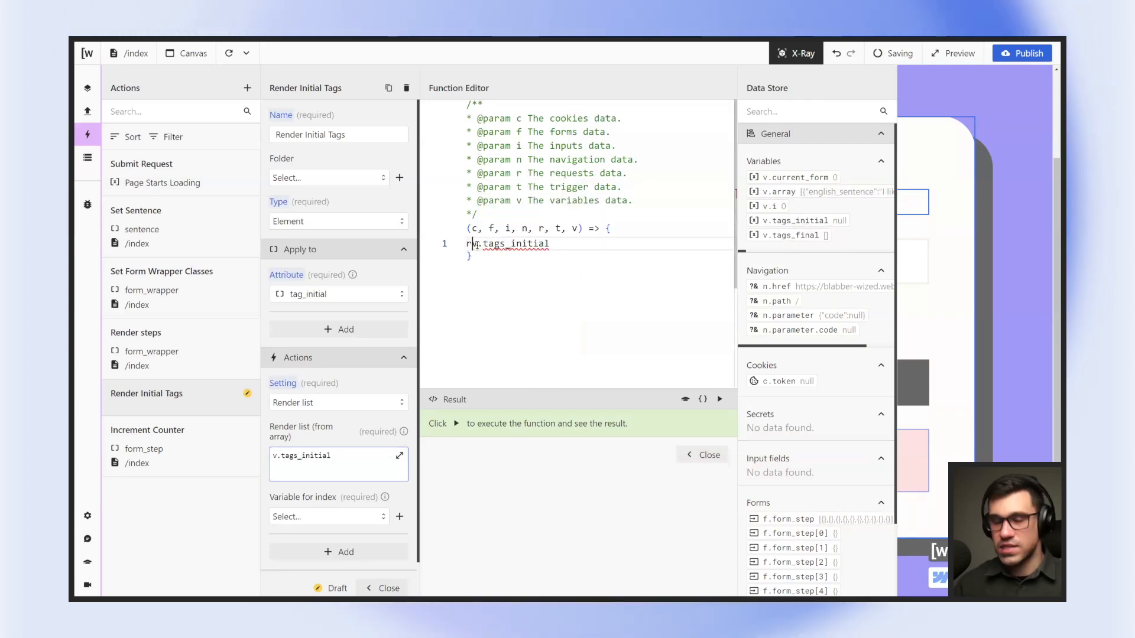
text(return)
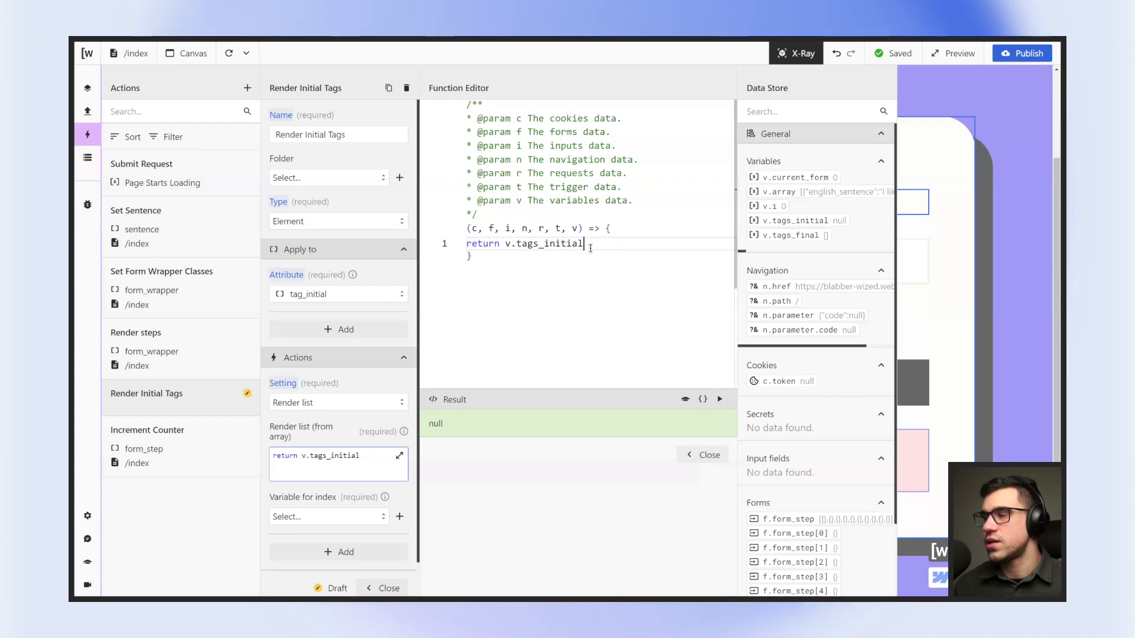
click(701, 455)
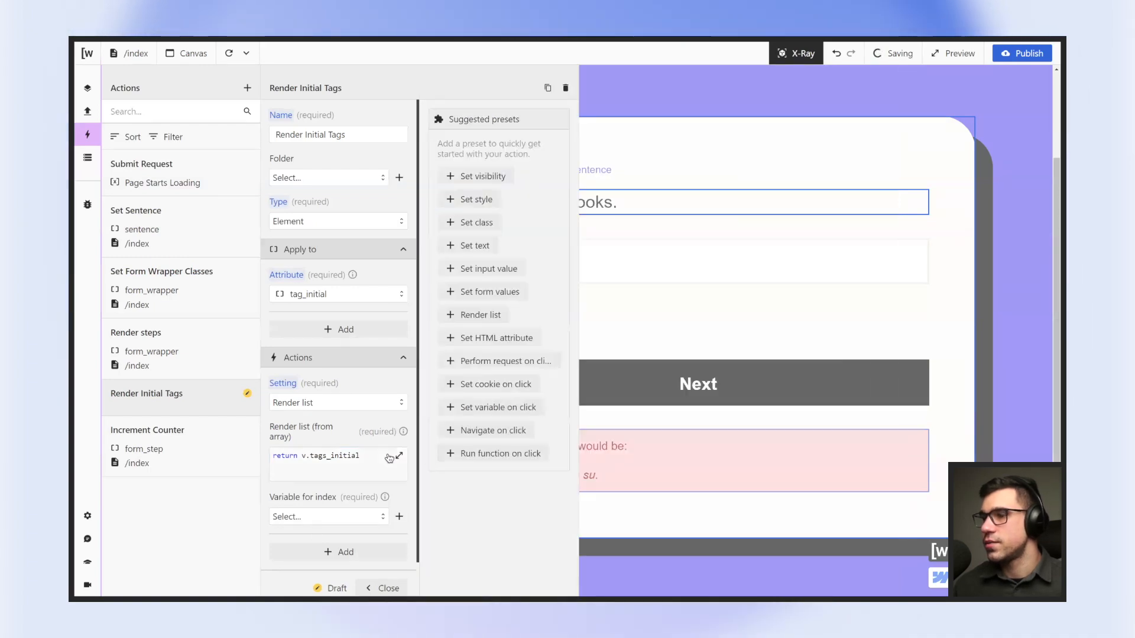
Create a new variable named j for the list index, with the initial value return 0.
scroll(372, 518, down, 1)
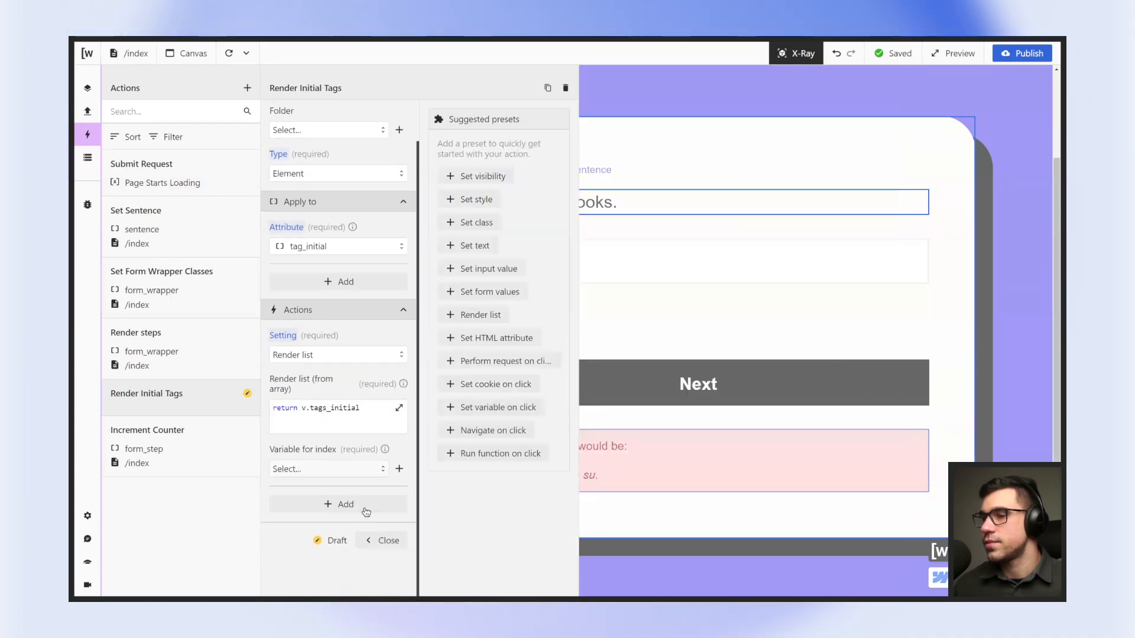
click(357, 470)
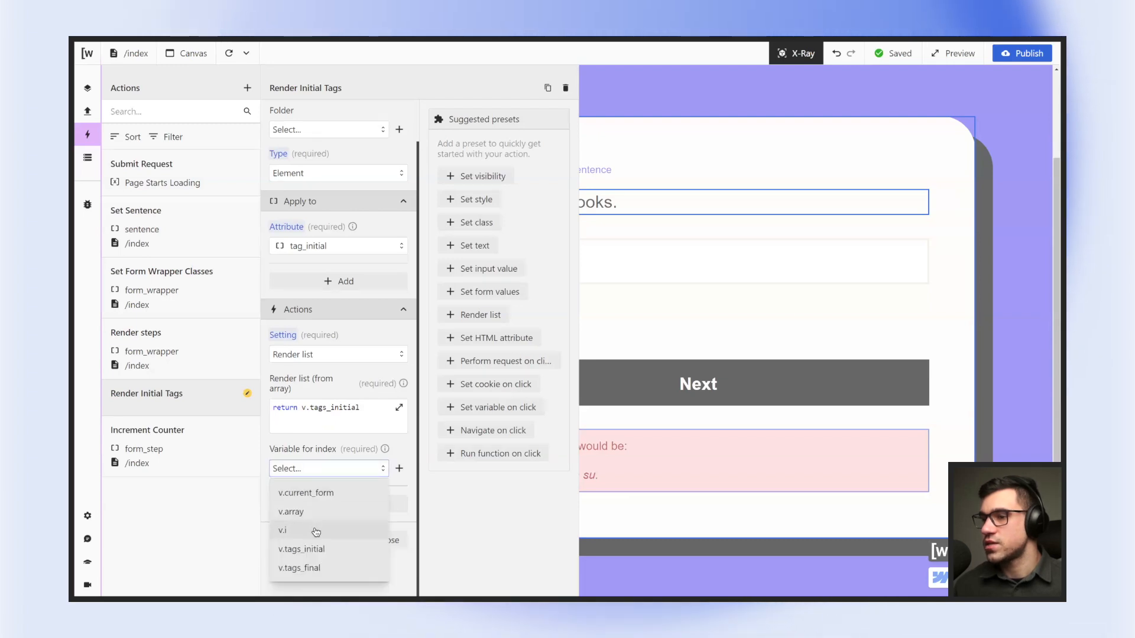
click(399, 468)
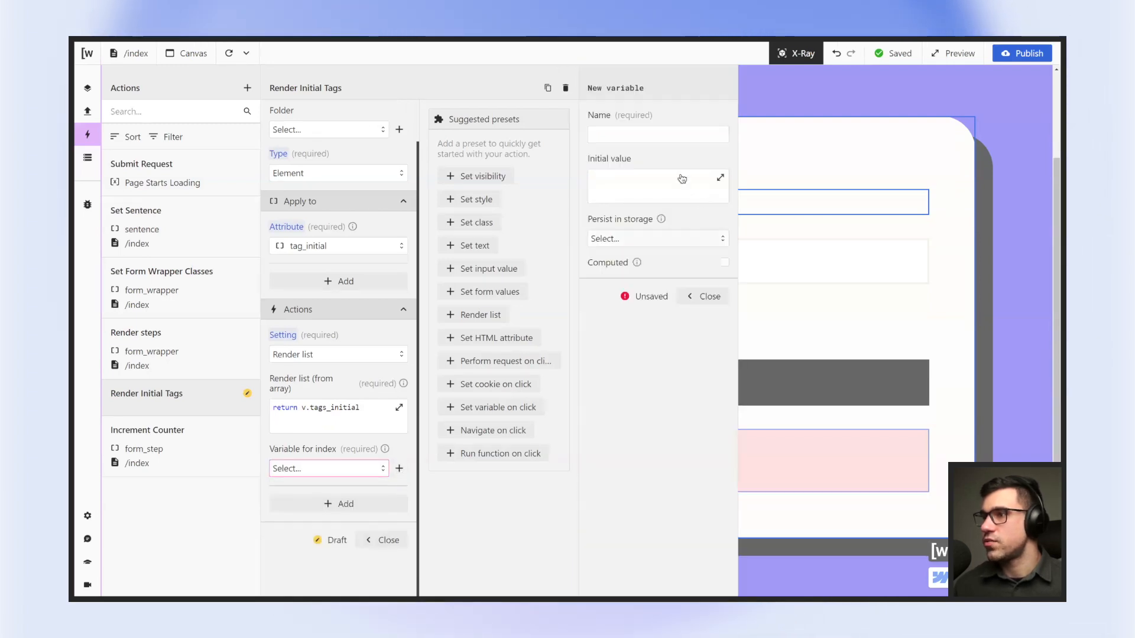
click(664, 137)
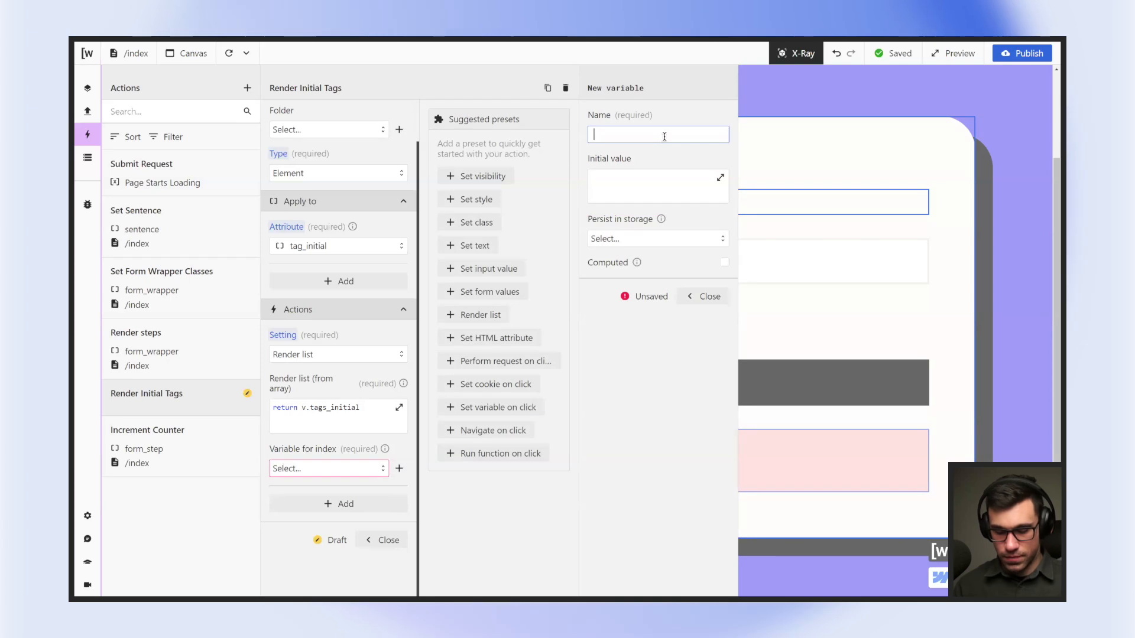
click(720, 178)
text(ret)
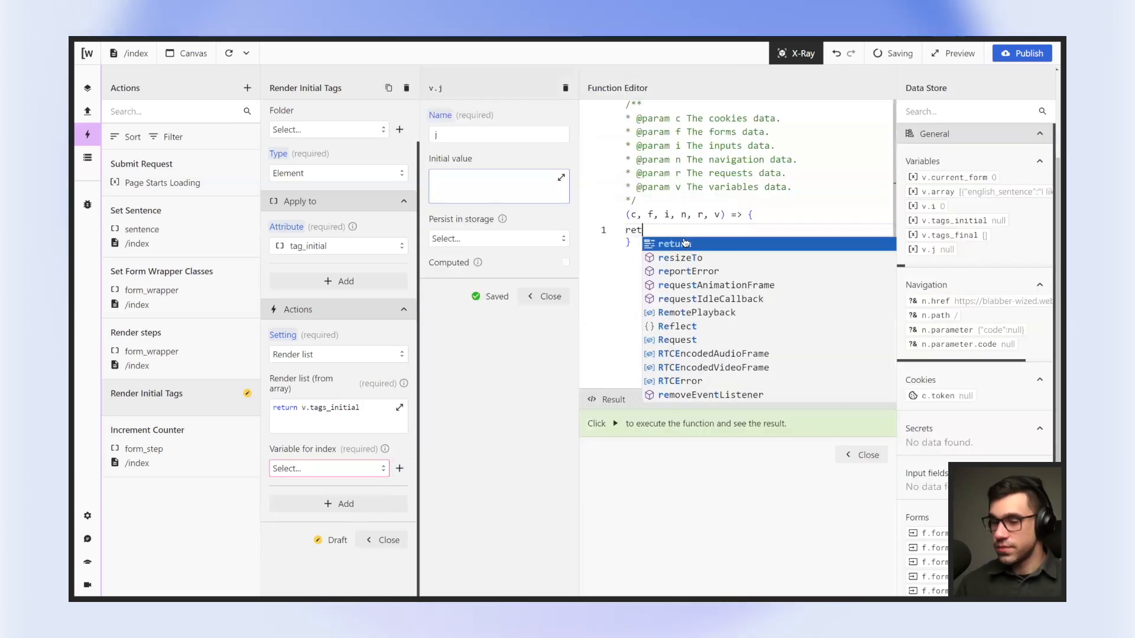
click(685, 243)
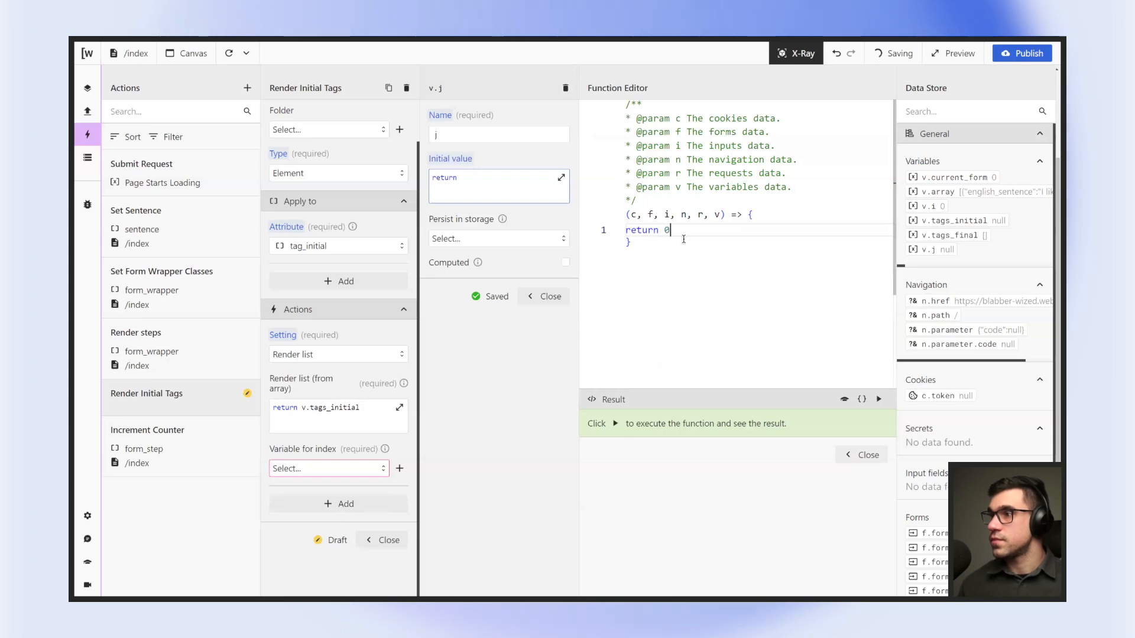
click(861, 454)
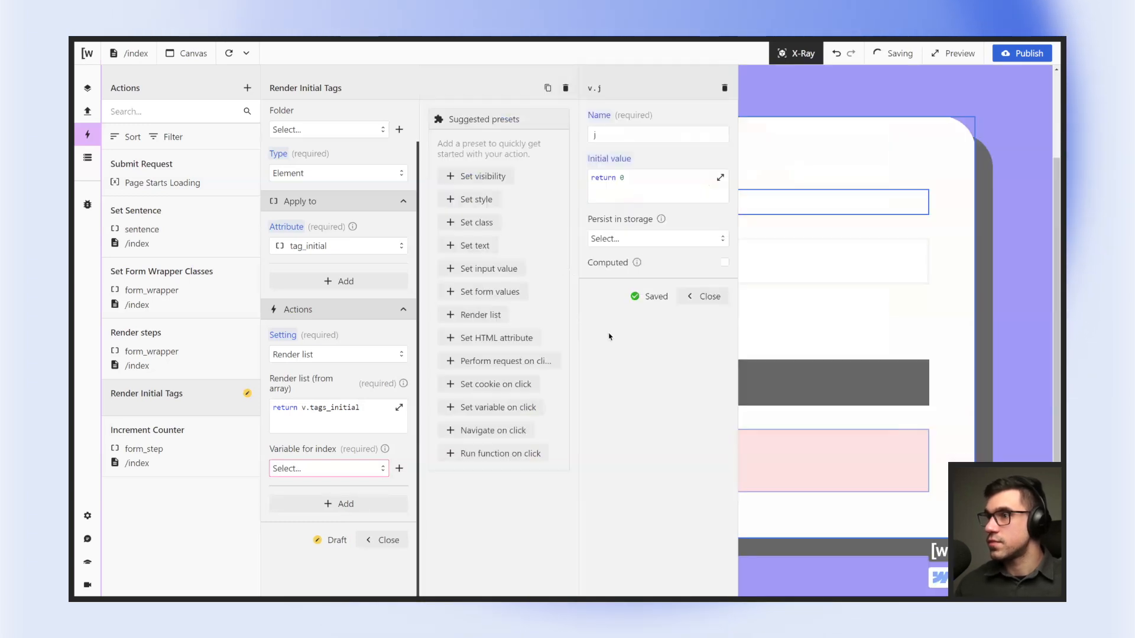
click(705, 297)
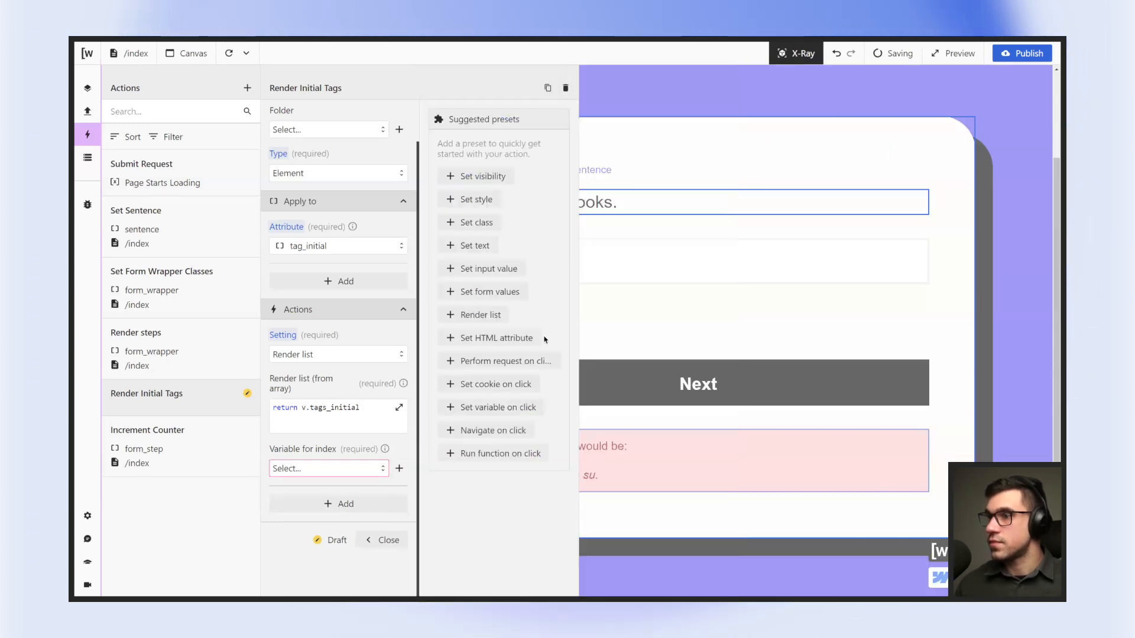
Set v.j as the index variable of the Render Initial Tags list and close the action.
click(351, 467)
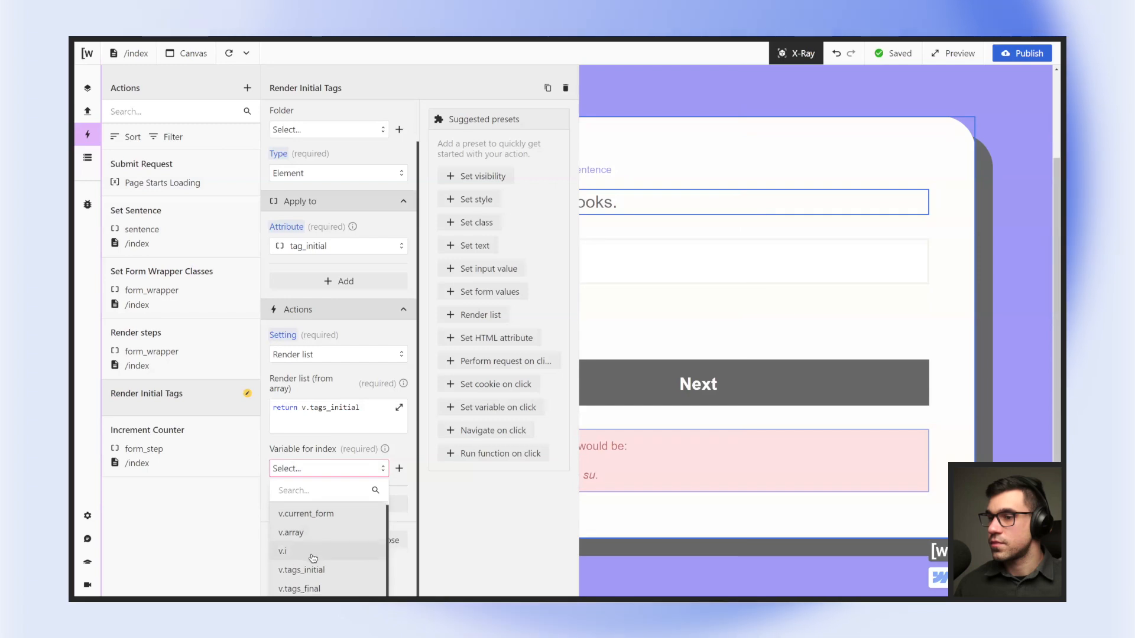
scroll(316, 545, down, 1)
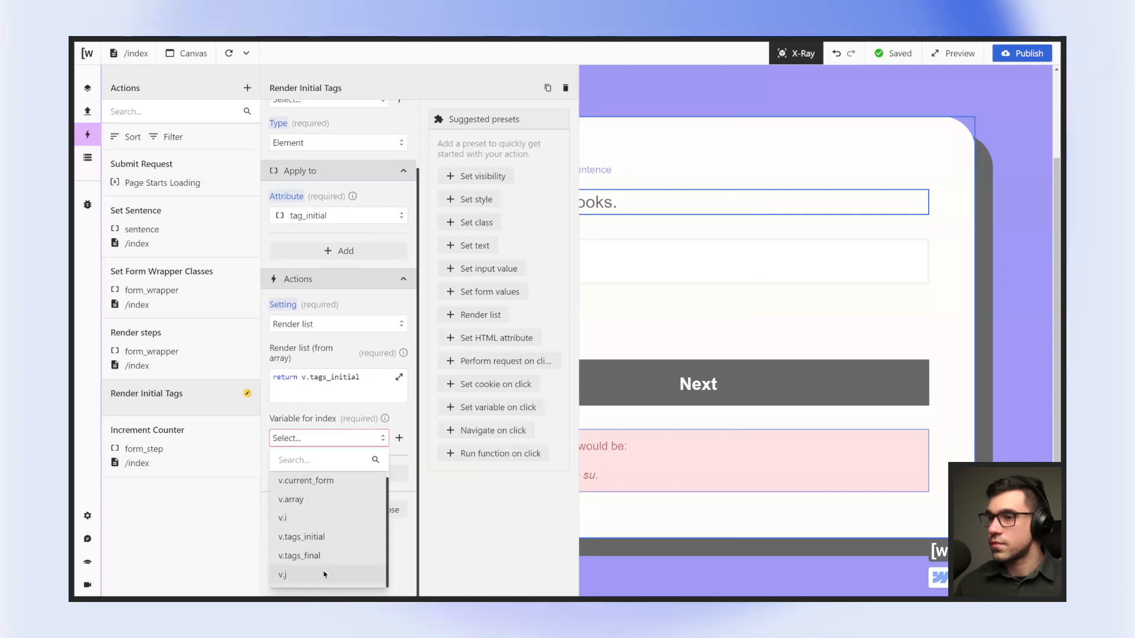
click(287, 575)
click(390, 510)
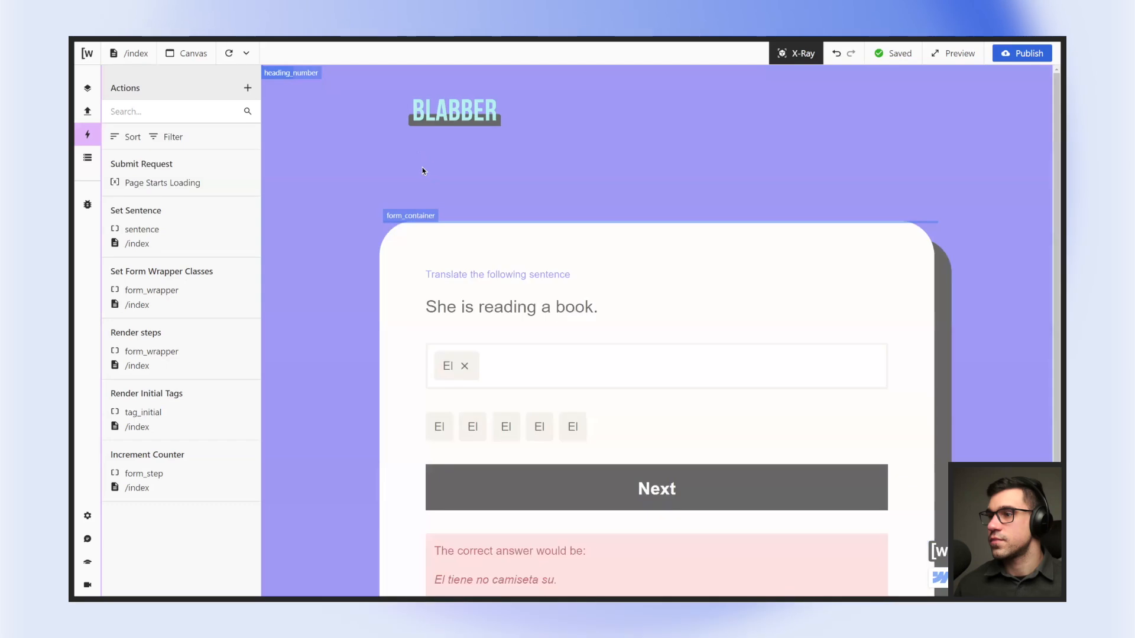
scroll(395, 242, down, 2)
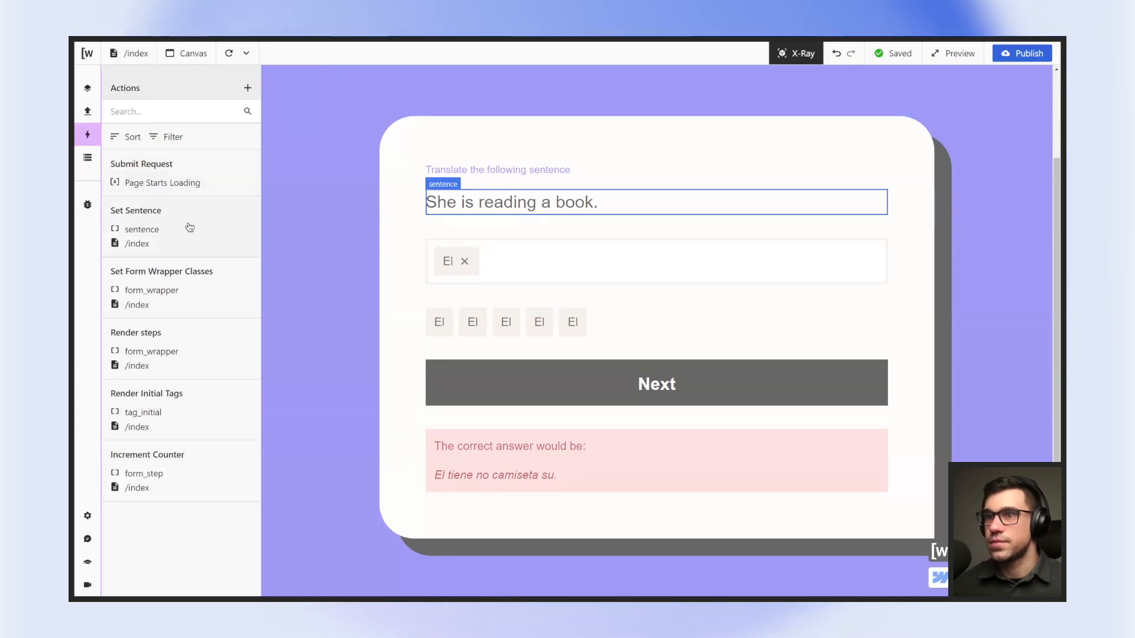
Add a second setting of type Set text to the Render Initial Tags action.
click(205, 412)
scroll(345, 160, down, 2)
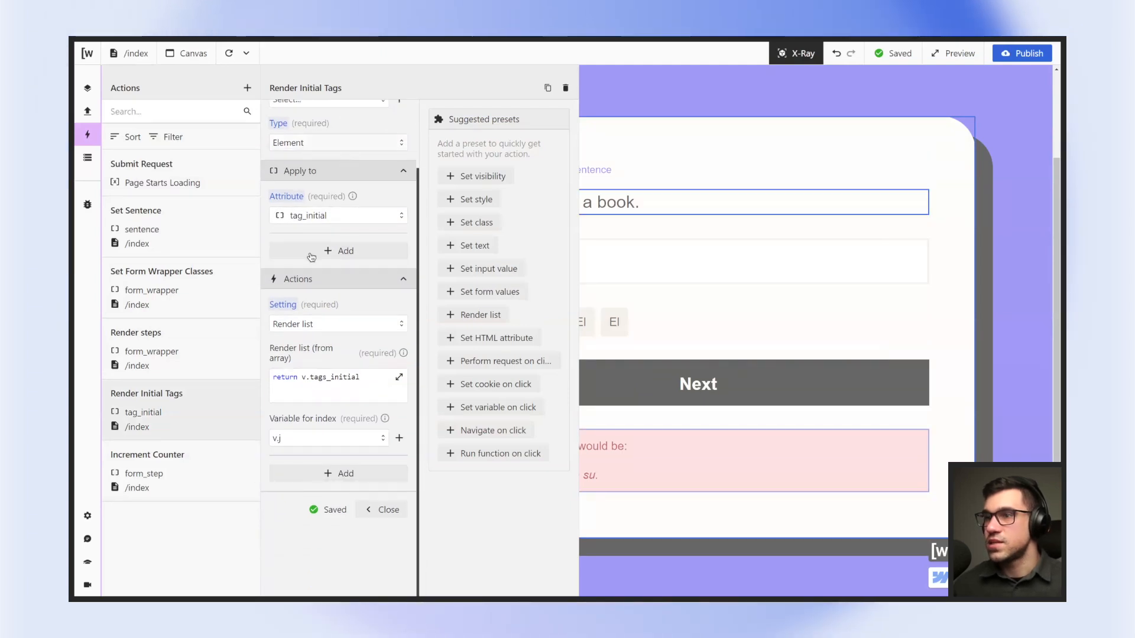
click(326, 472)
click(329, 492)
text(set)
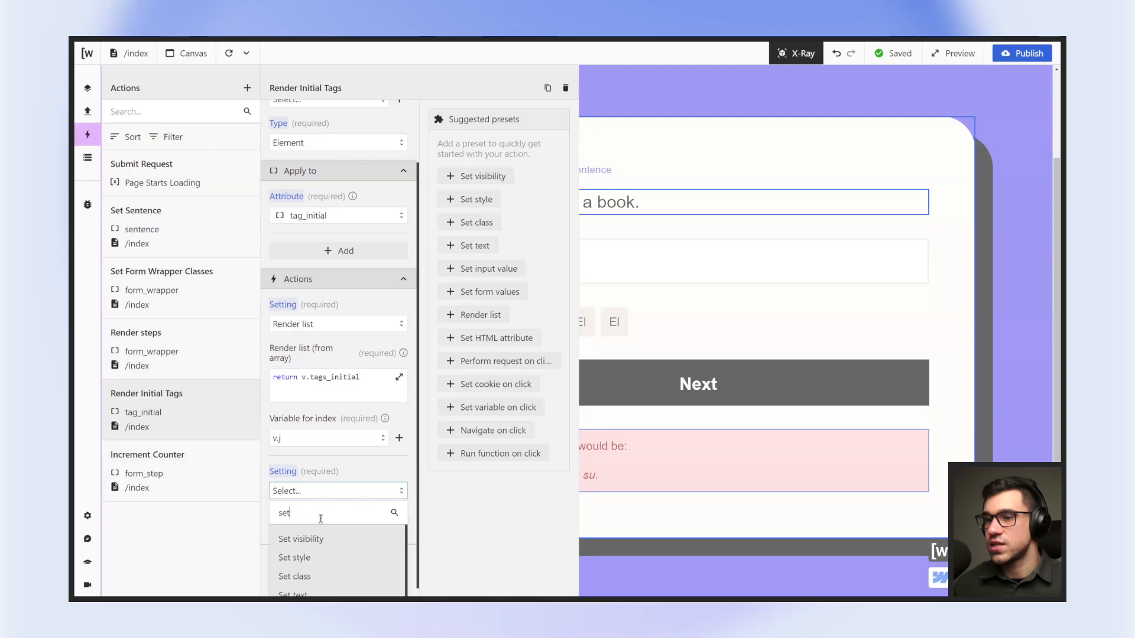
click(292, 572)
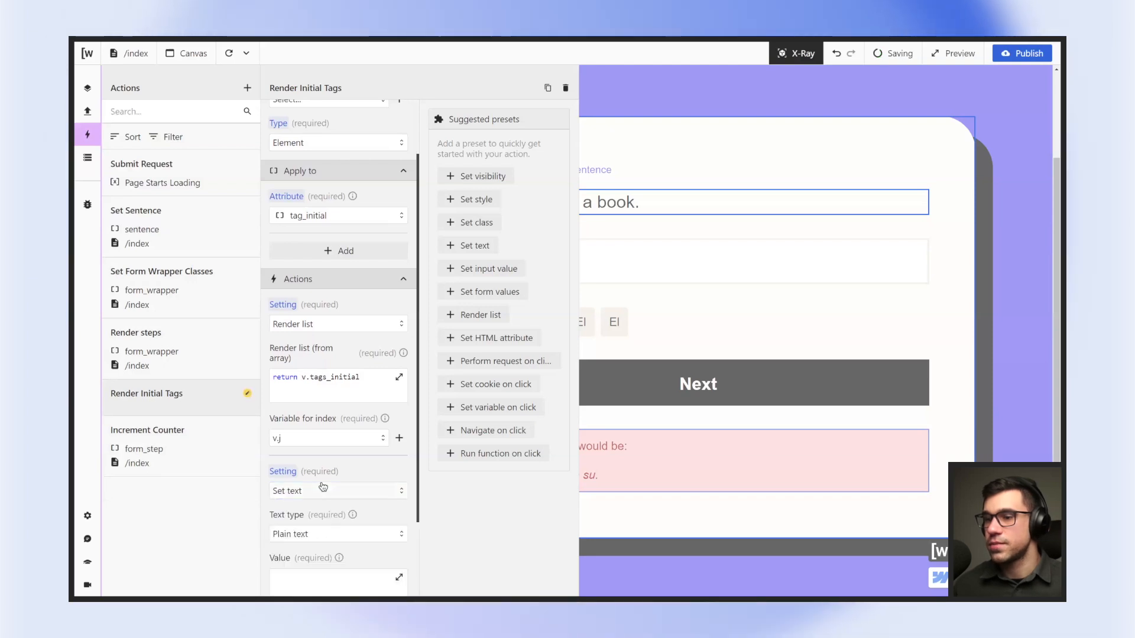
scroll(310, 443, down, 2)
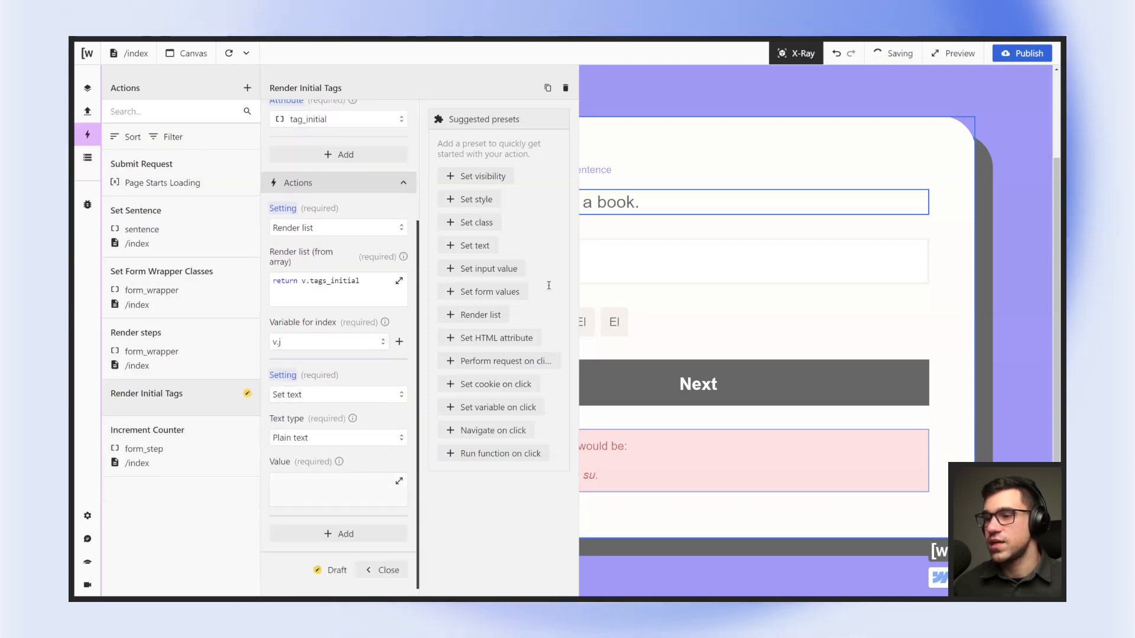
Set the Set text value function to return v.tags_initial[v.j].
click(398, 481)
text(r)
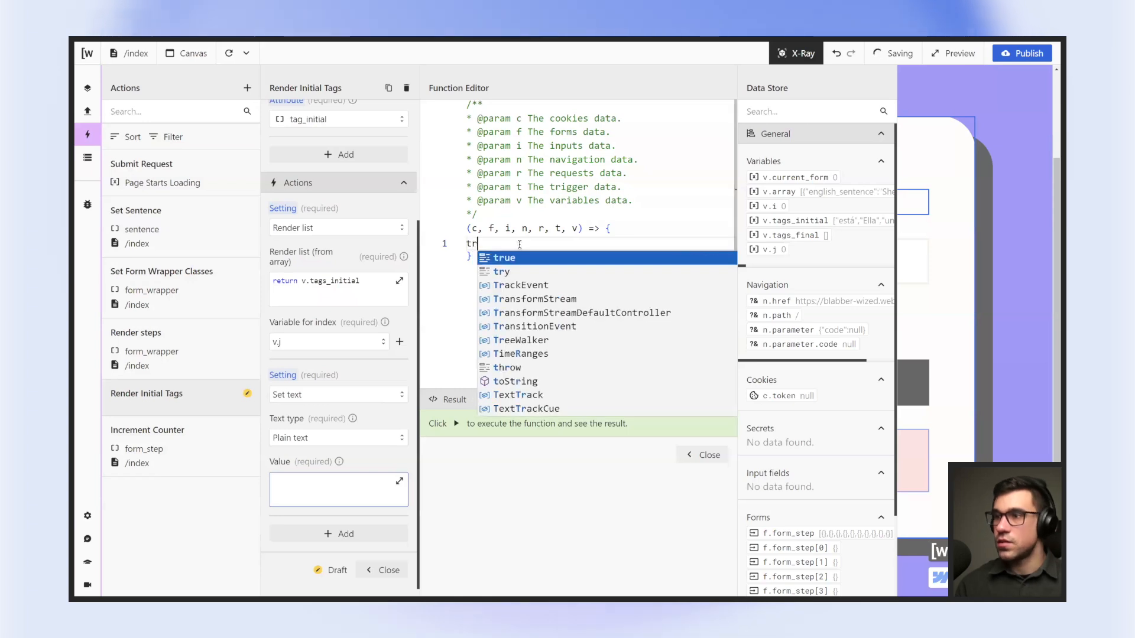
text(etur)
key(BackSpace)
key(BackSpace)
text(turn)
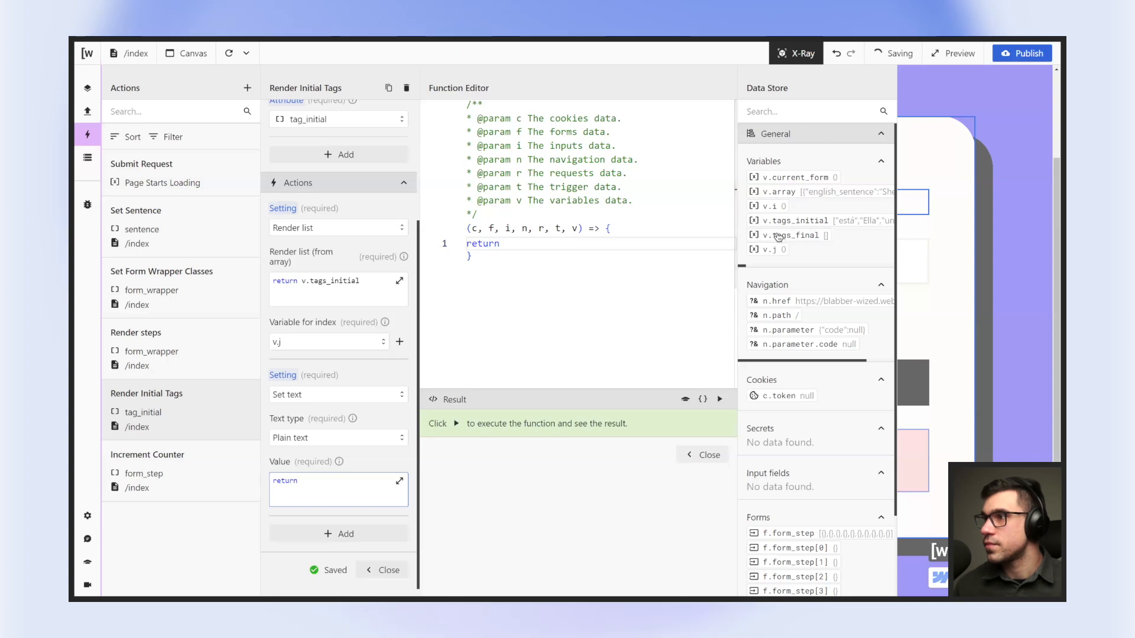
click(798, 221)
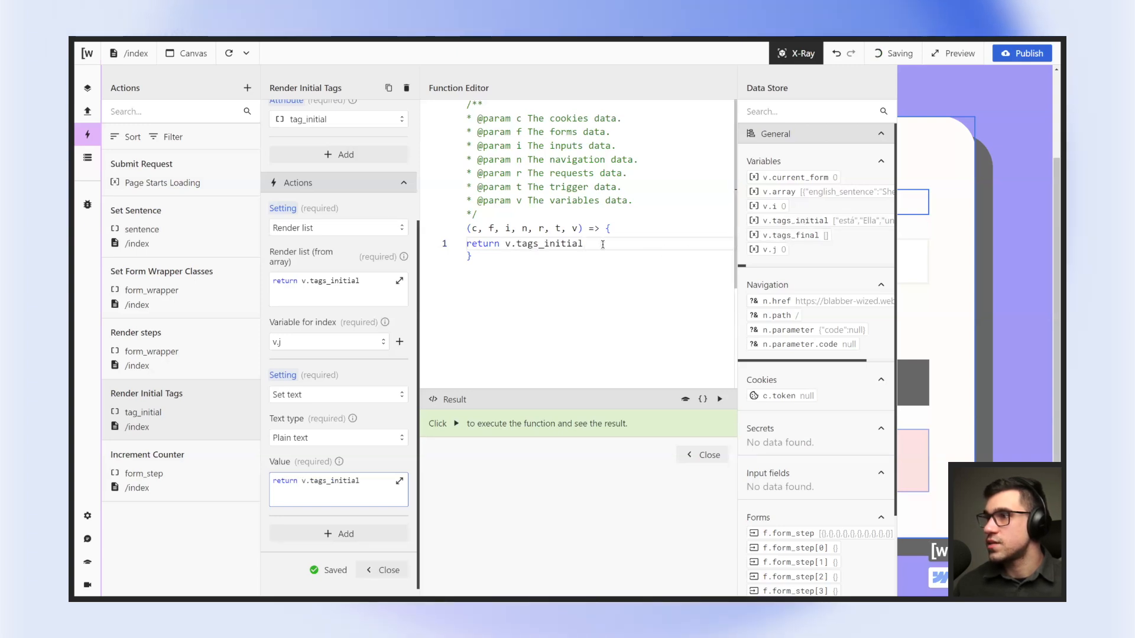
text([])
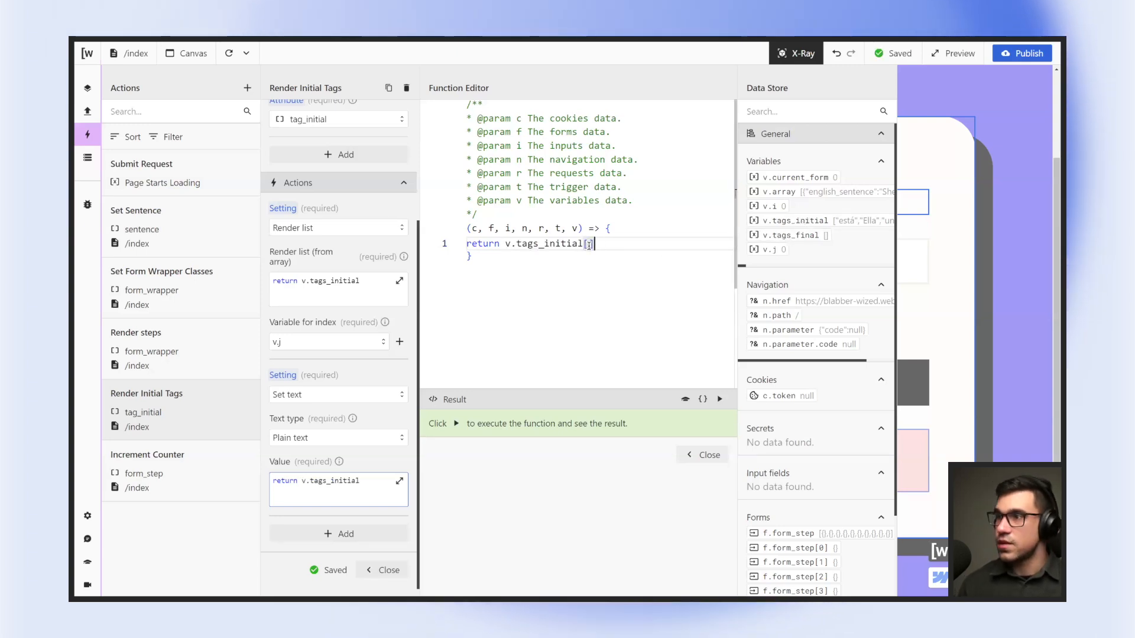
text(v.)
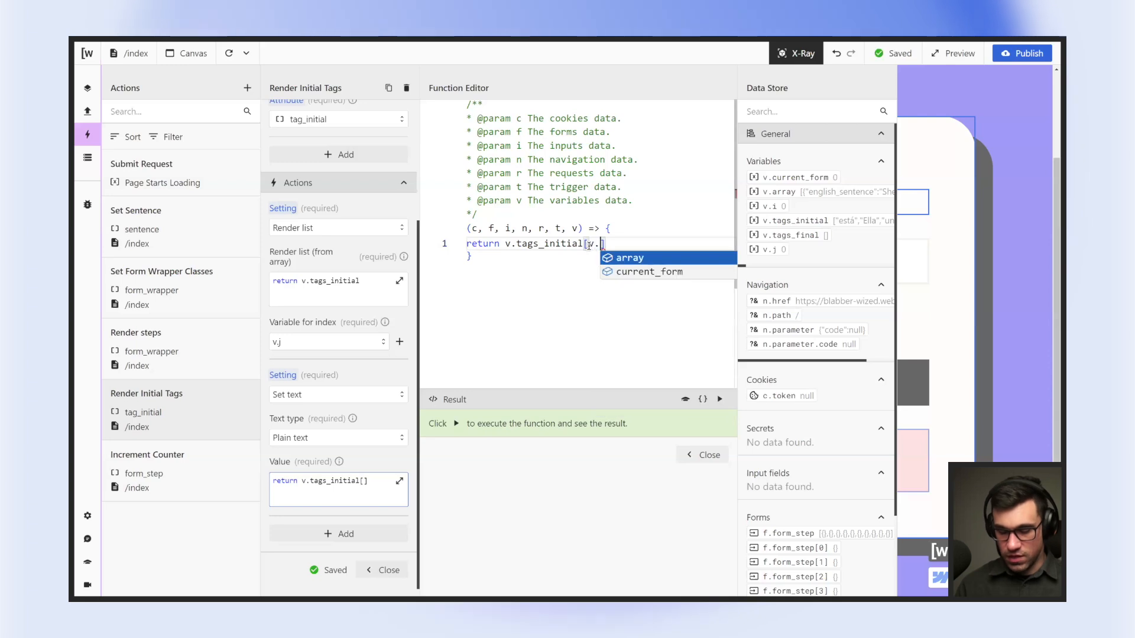
text(j)
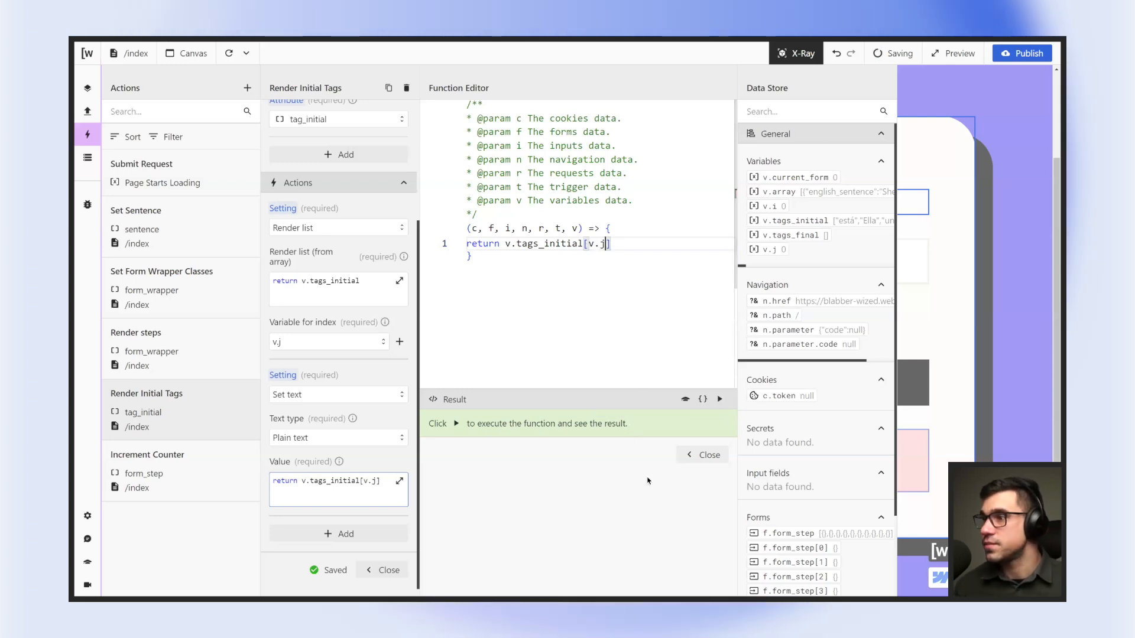
click(703, 455)
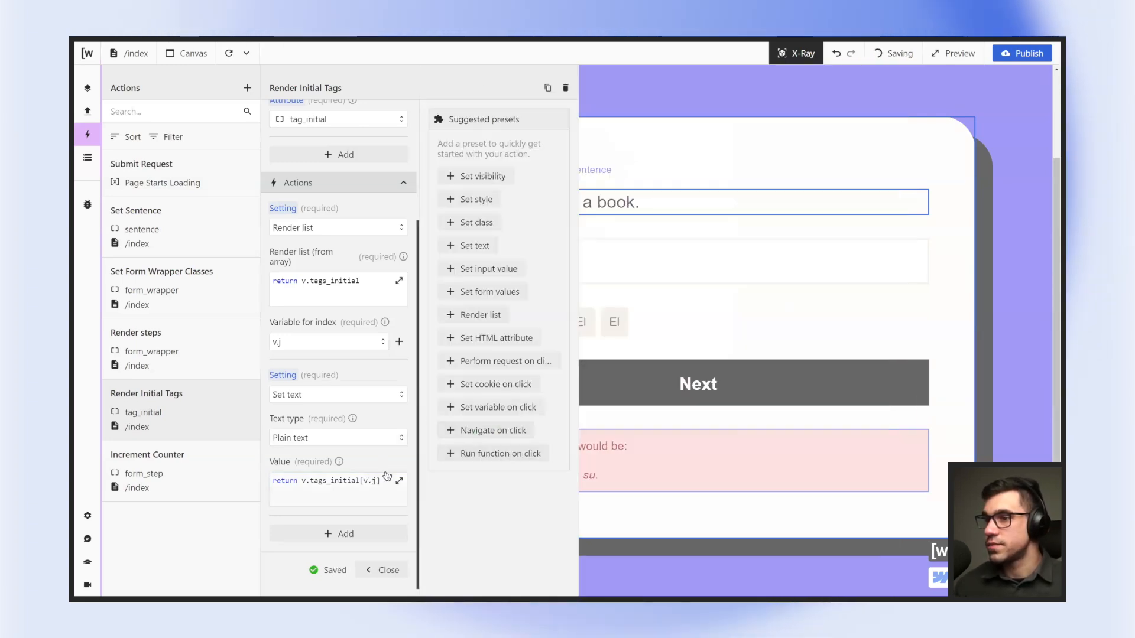
Execute the Set text value function to test its result, and close the Render Initial Tags action.
scroll(417, 505, down, 2)
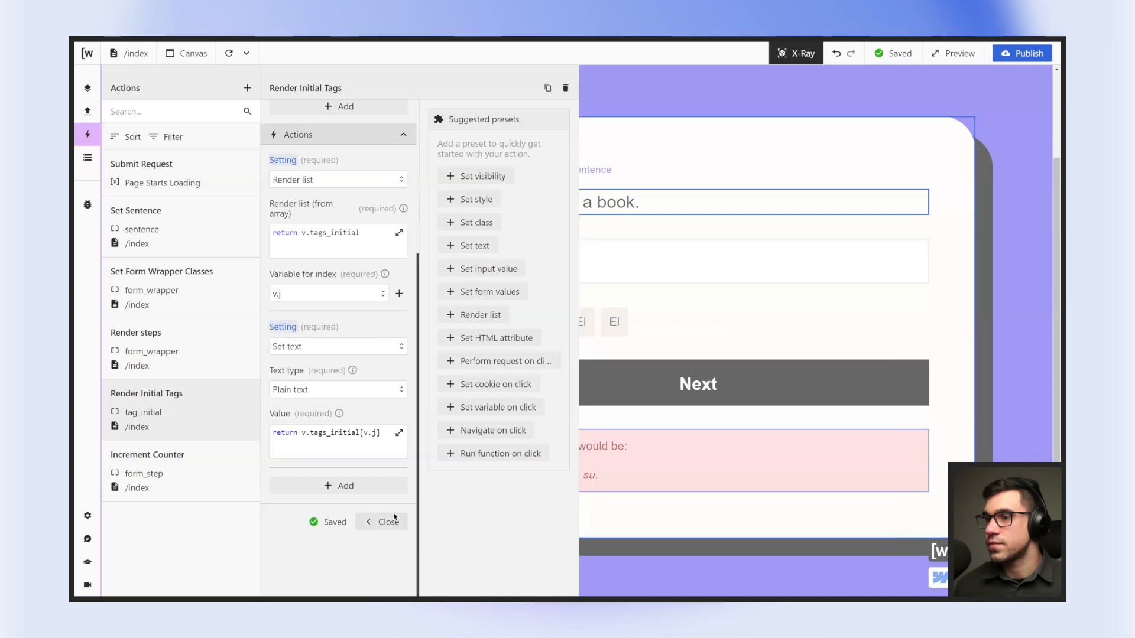
click(381, 449)
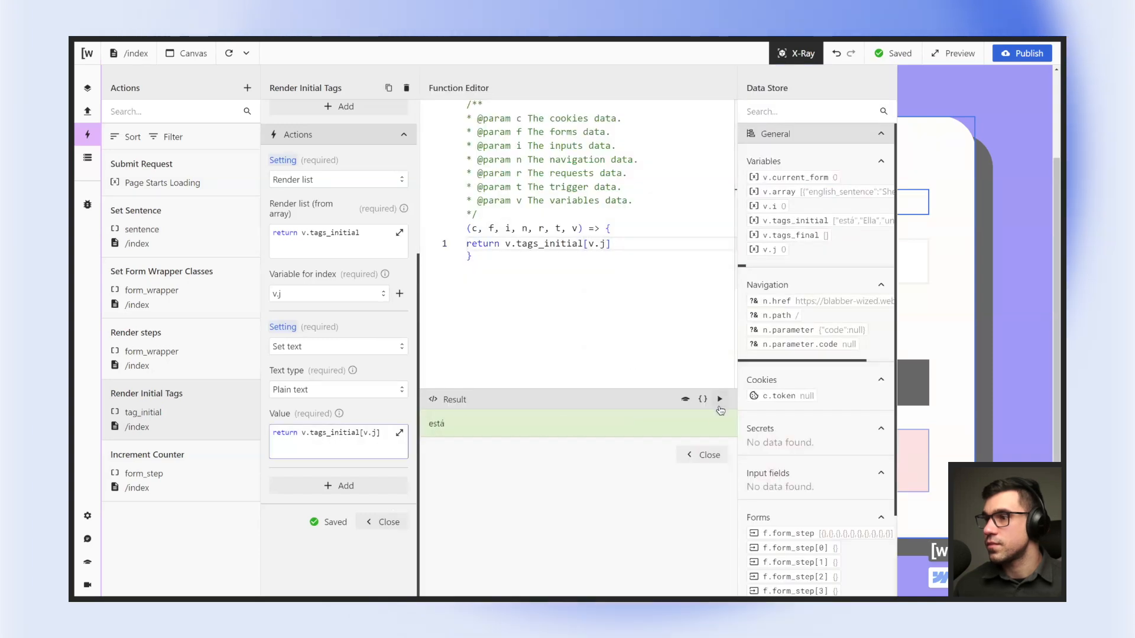
click(708, 455)
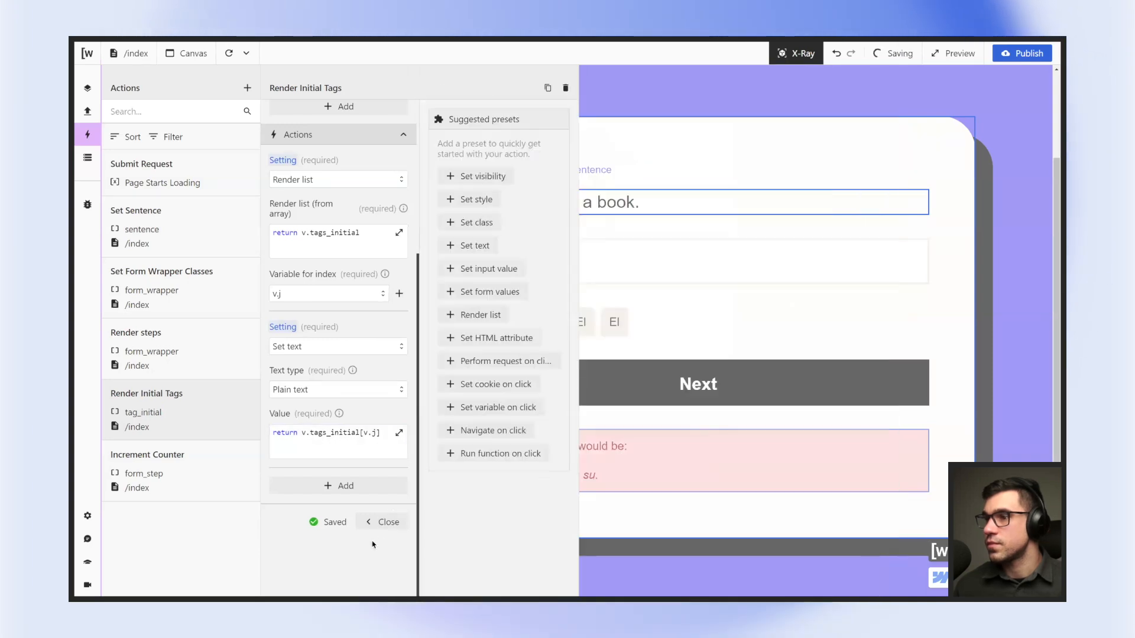
click(384, 523)
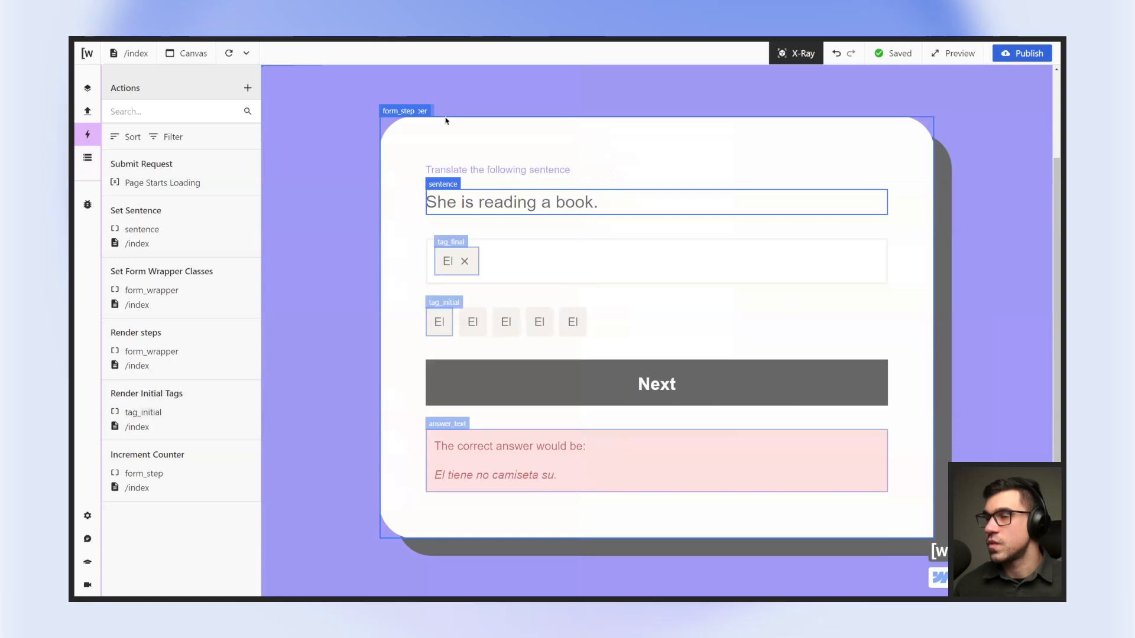
Turn off X-Ray mode and reload the canvas to check the rendered initial tags.
click(796, 53)
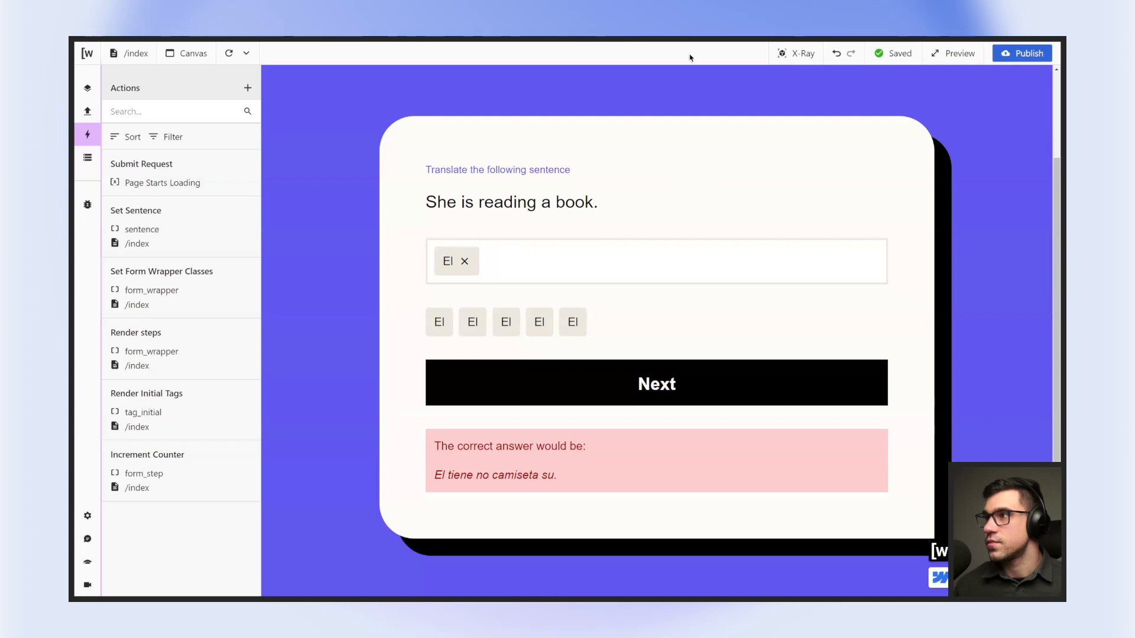
click(229, 53)
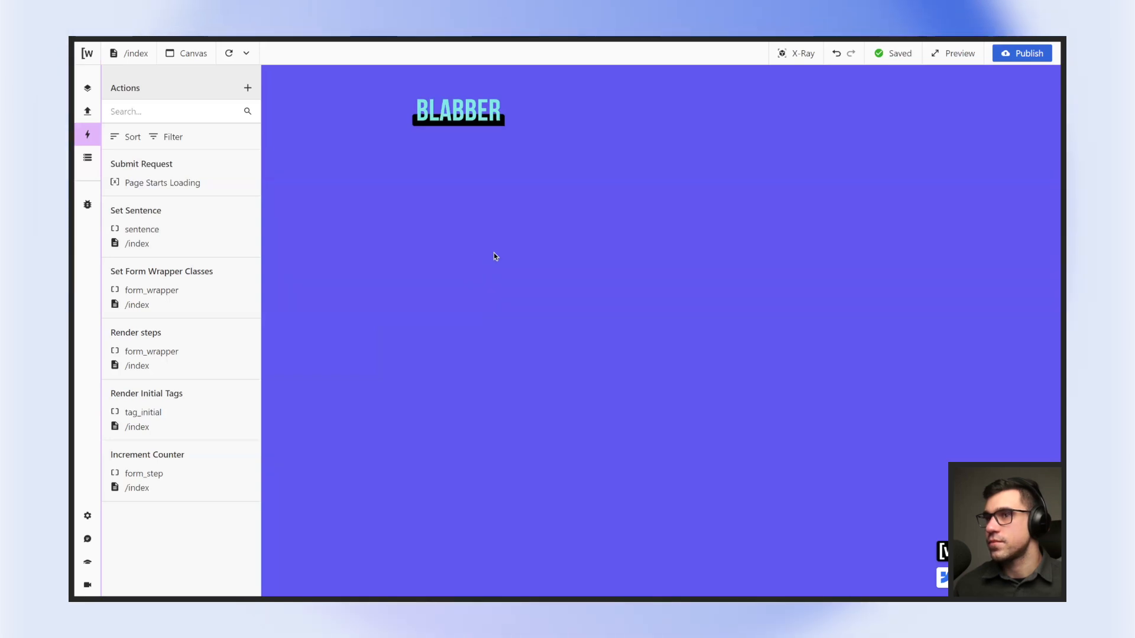
scroll(450, 252, down, 2)
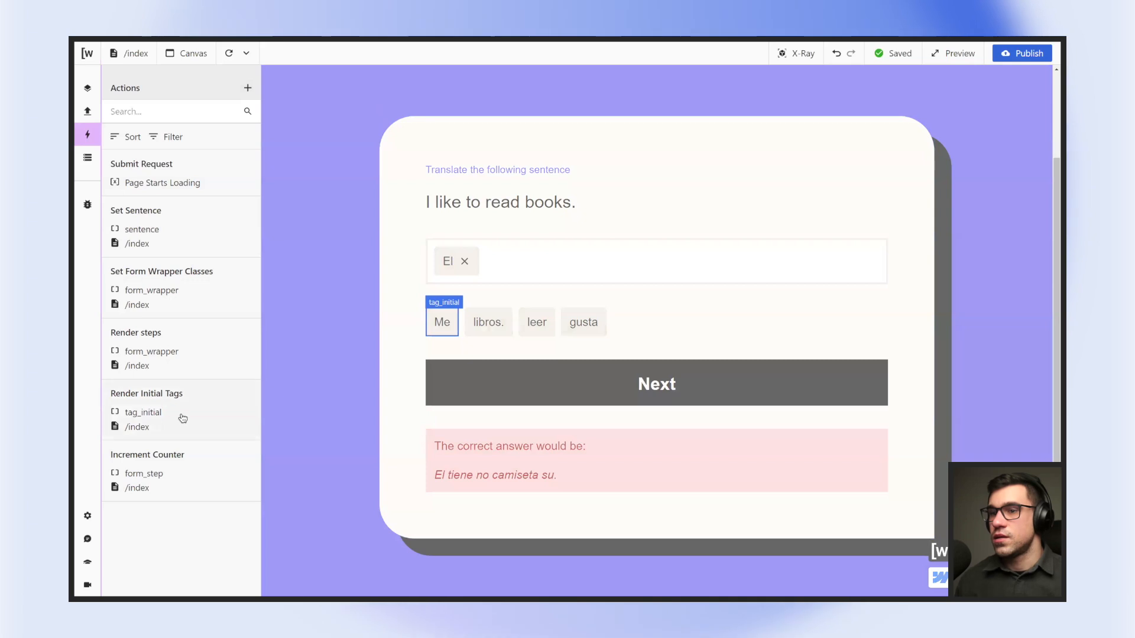
Rename the Render Initial Tags action as Set Initial Tags.
click(182, 419)
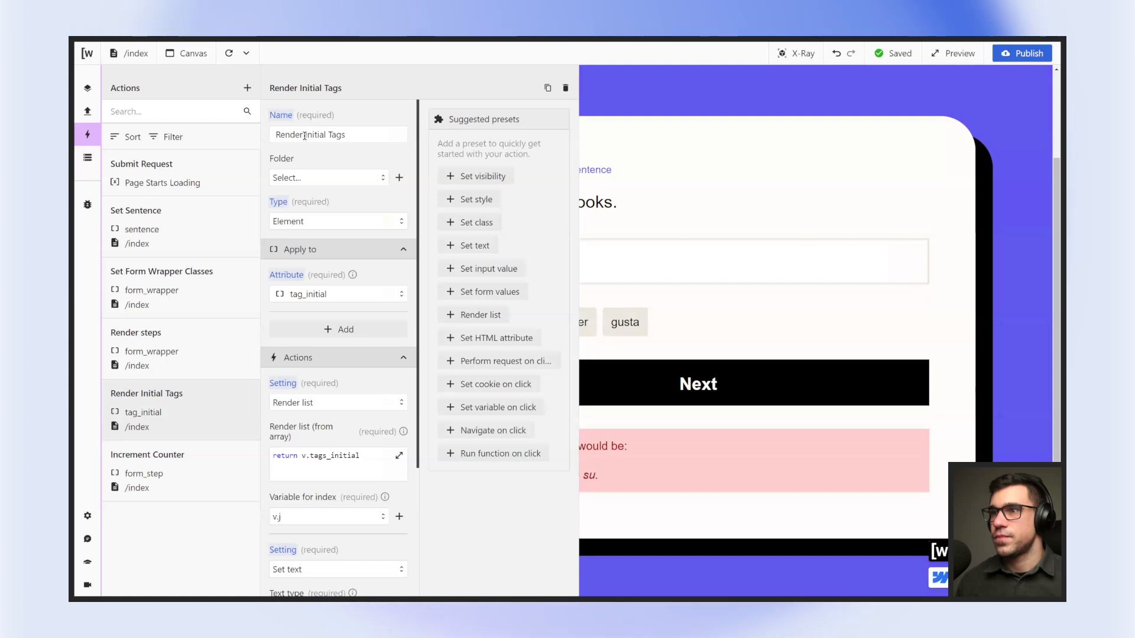
drag(303, 135, 277, 136)
text(Set)
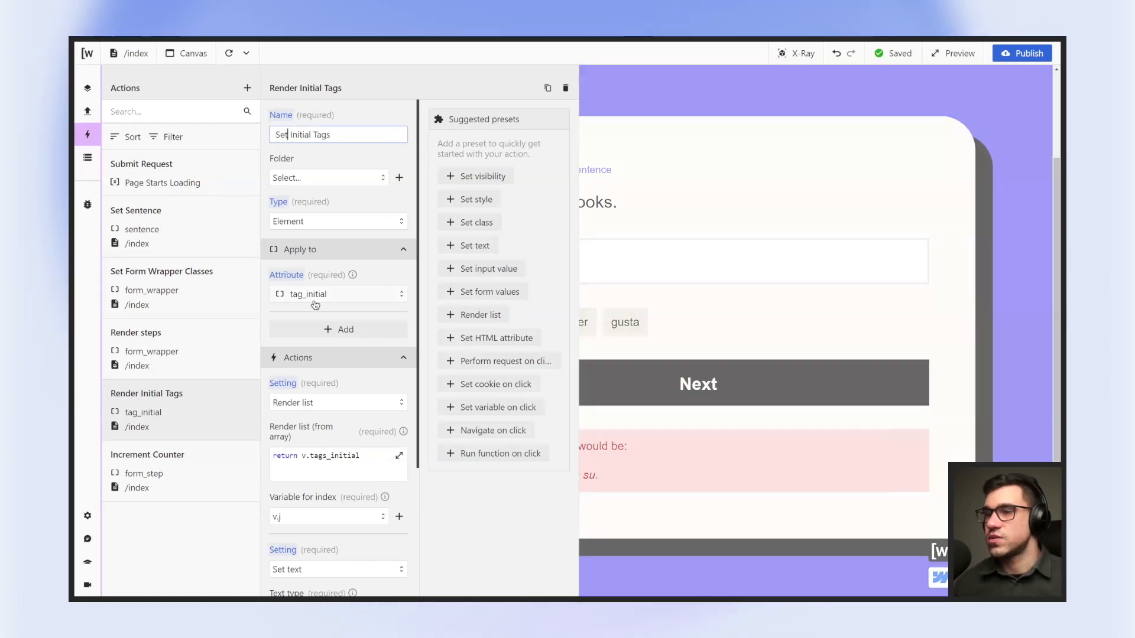
scroll(317, 407, down, 5)
scroll(317, 406, up, 5)
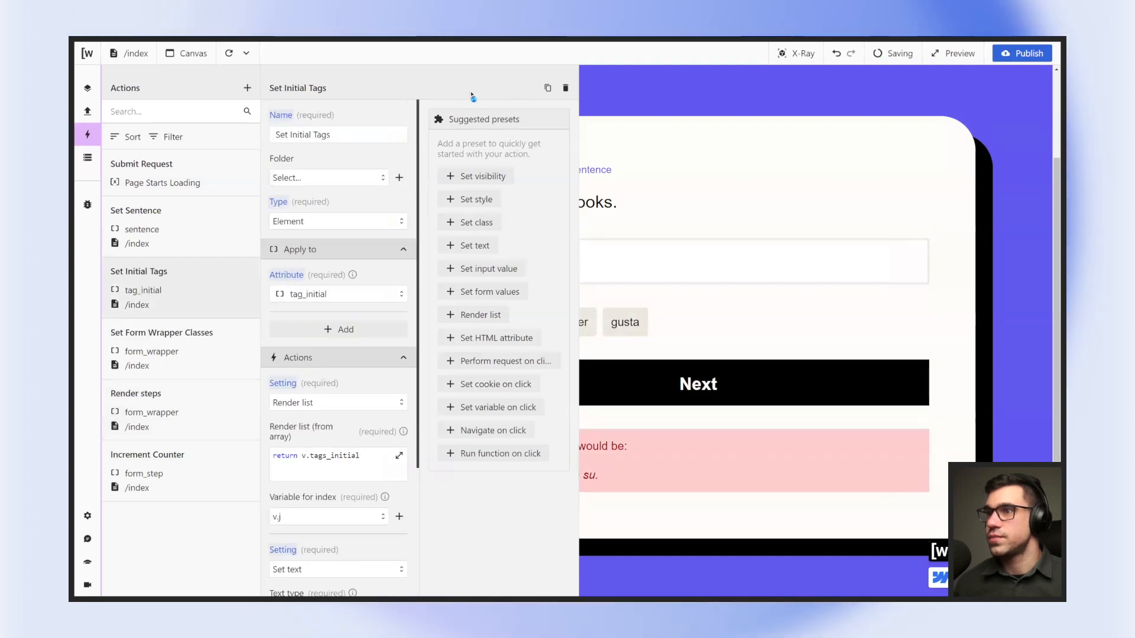
Duplicate the Set Initial Tags action and name the copy Set Final Tags.
click(547, 87)
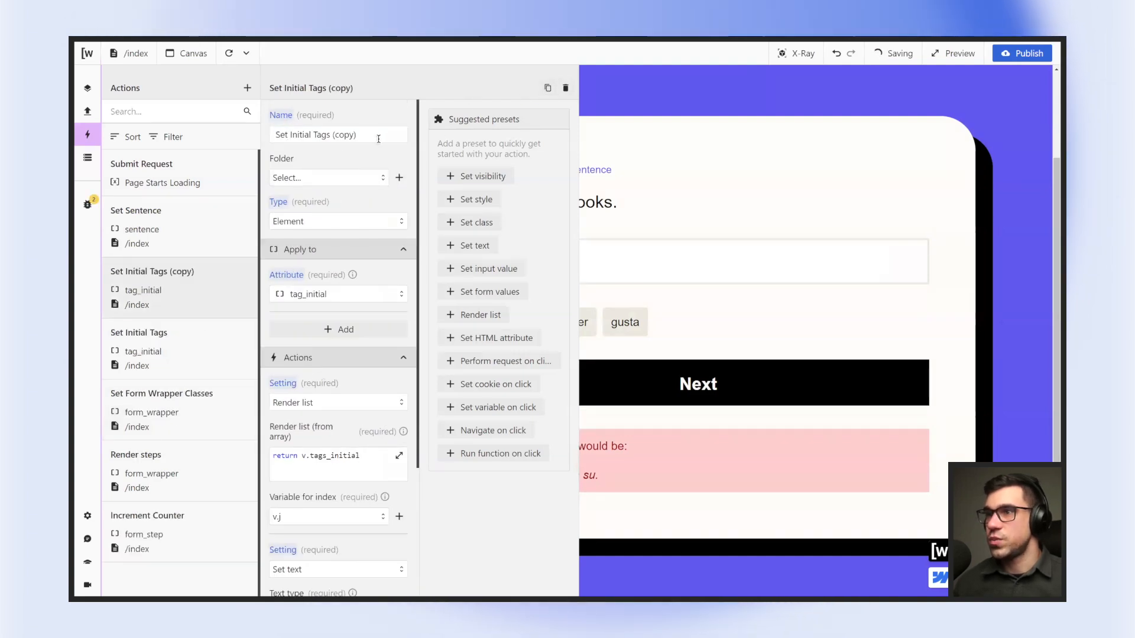
drag(357, 135, 289, 135)
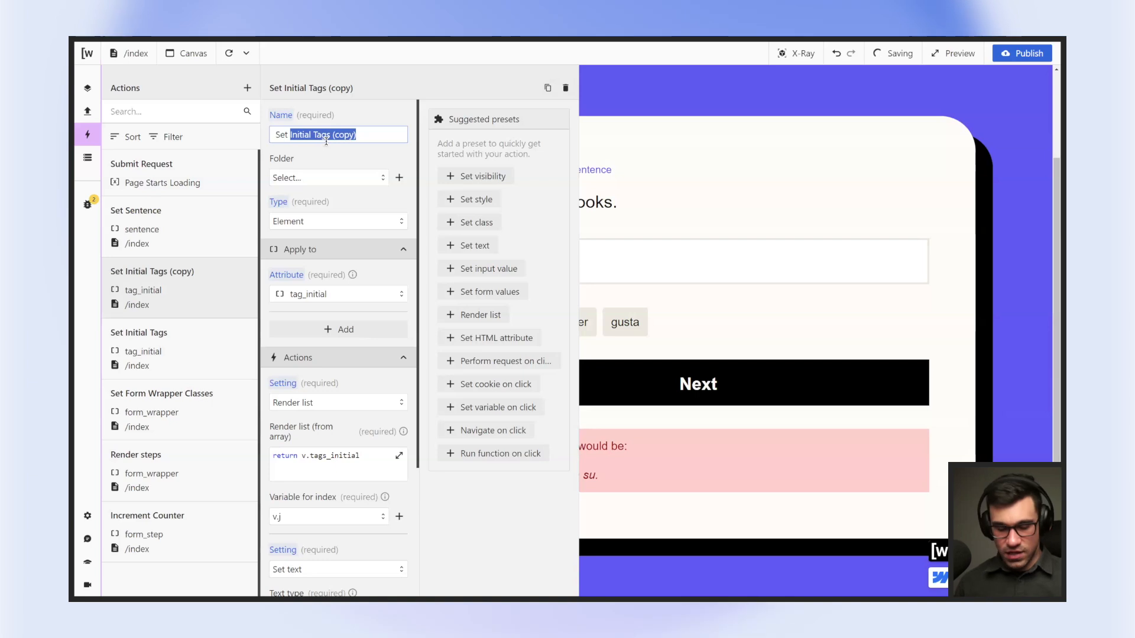
text(Final)
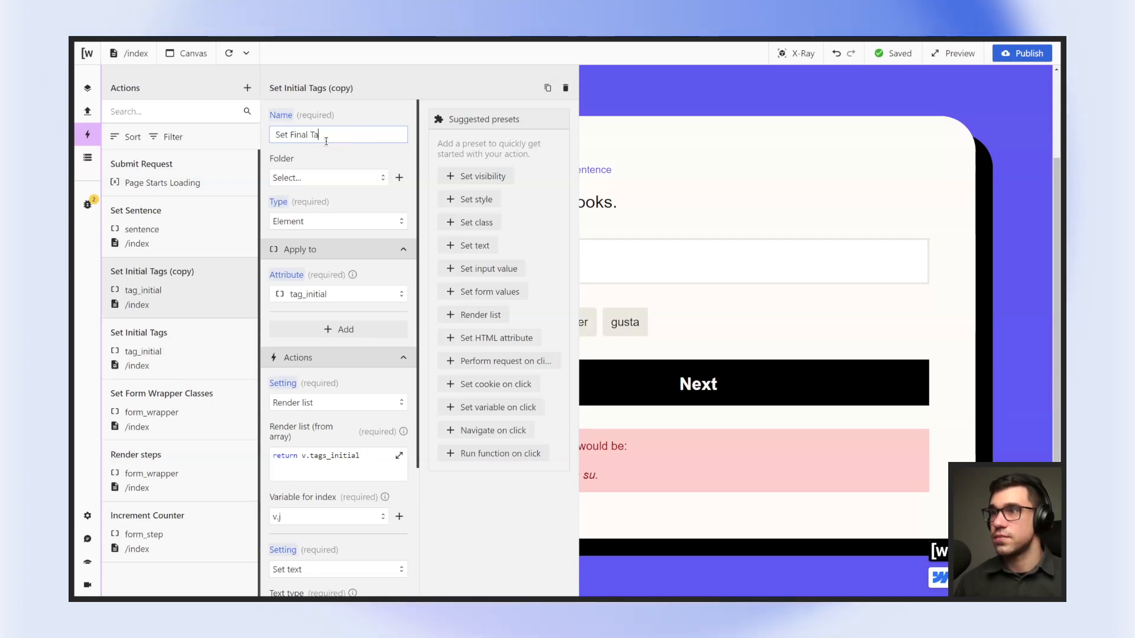
Apply the Set Final Tags action to the tag_final attribute.
scroll(276, 228, down, 2)
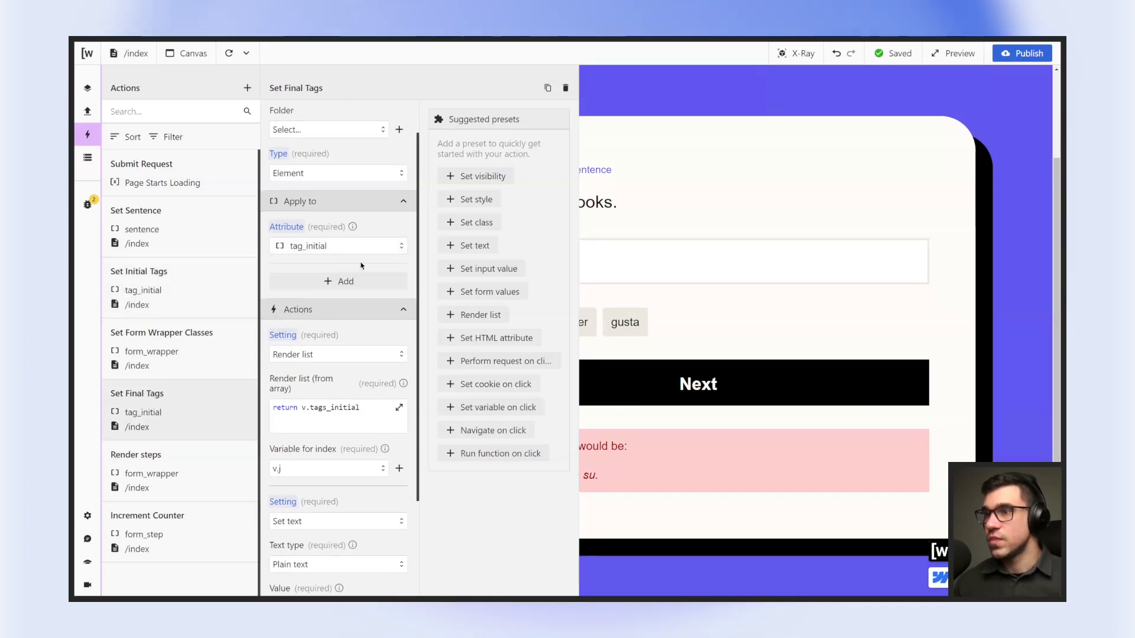
click(332, 248)
click(329, 368)
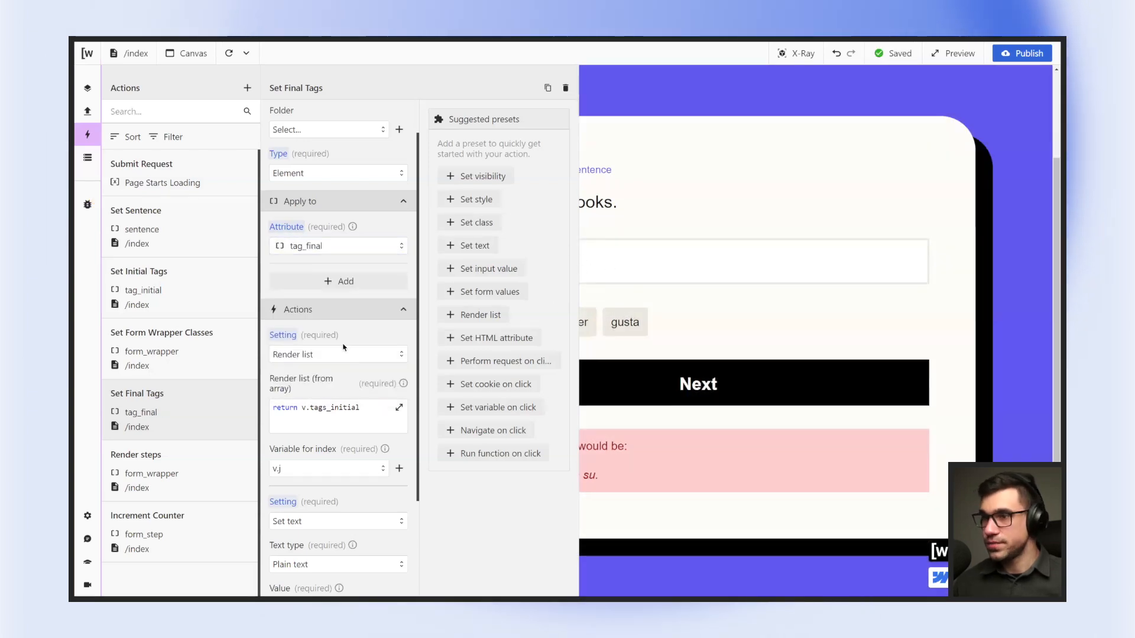
Open the Set Final Tags action's source array function, and examine the tags_final variable's initial value in the Data Store.
scroll(355, 337, down, 2)
click(388, 310)
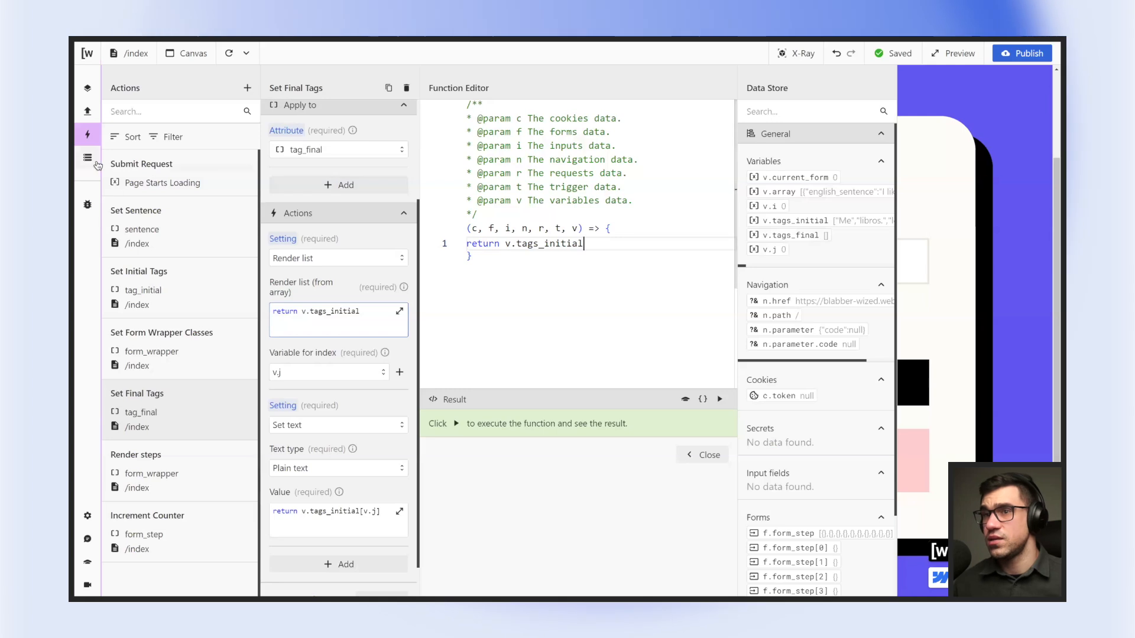
click(87, 158)
click(154, 235)
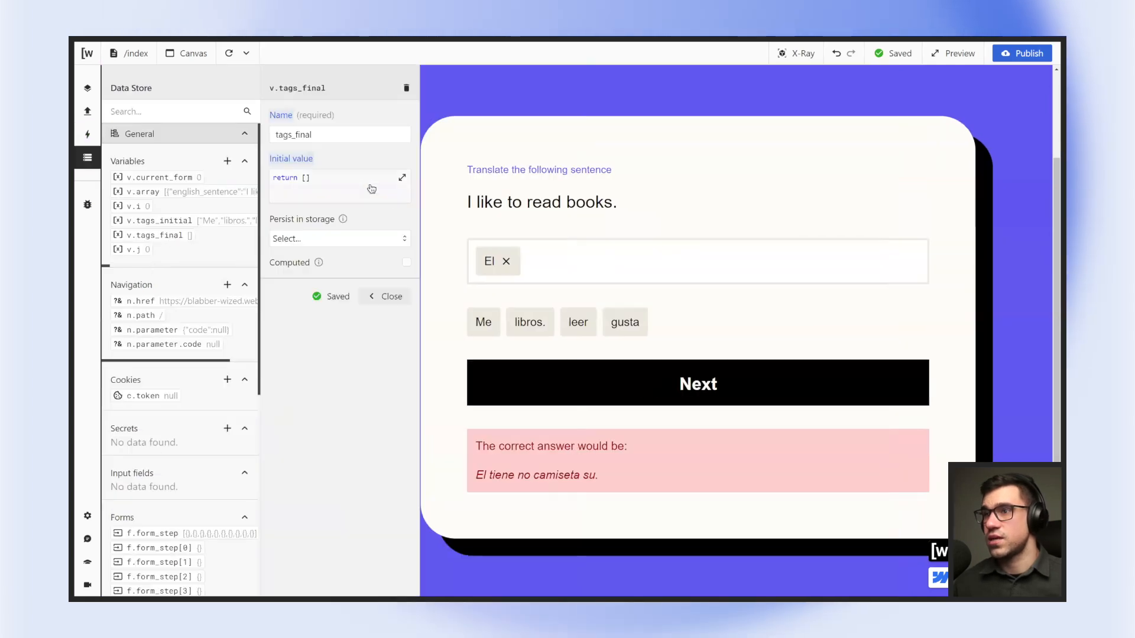
click(371, 188)
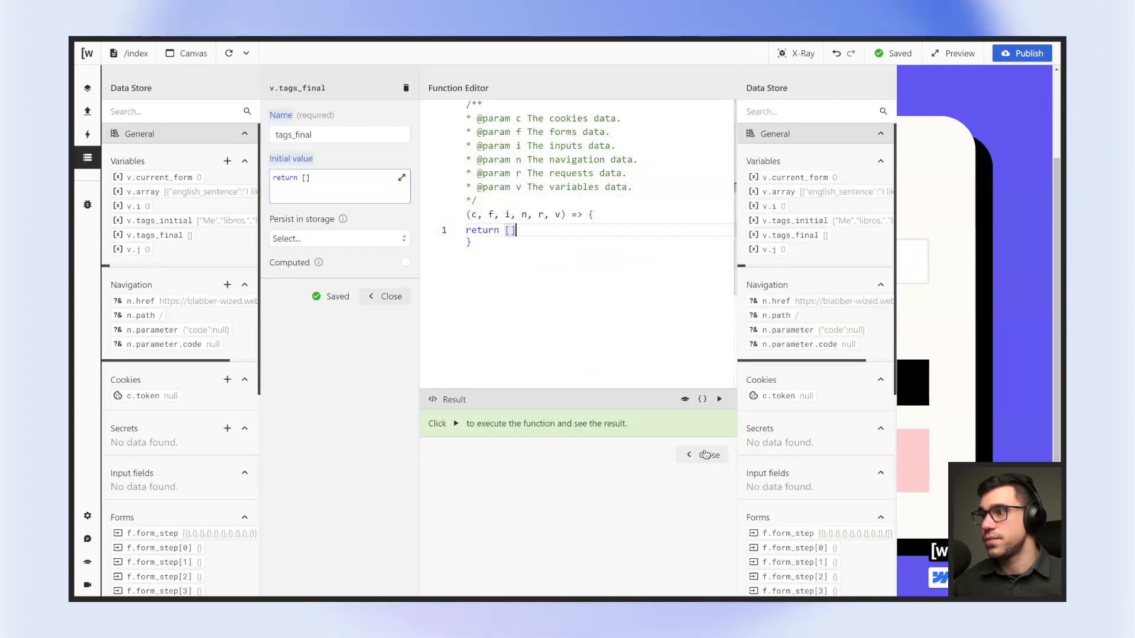
click(705, 454)
Set the Set Final Tags action's Render list source array to return v.tags_final.
click(87, 134)
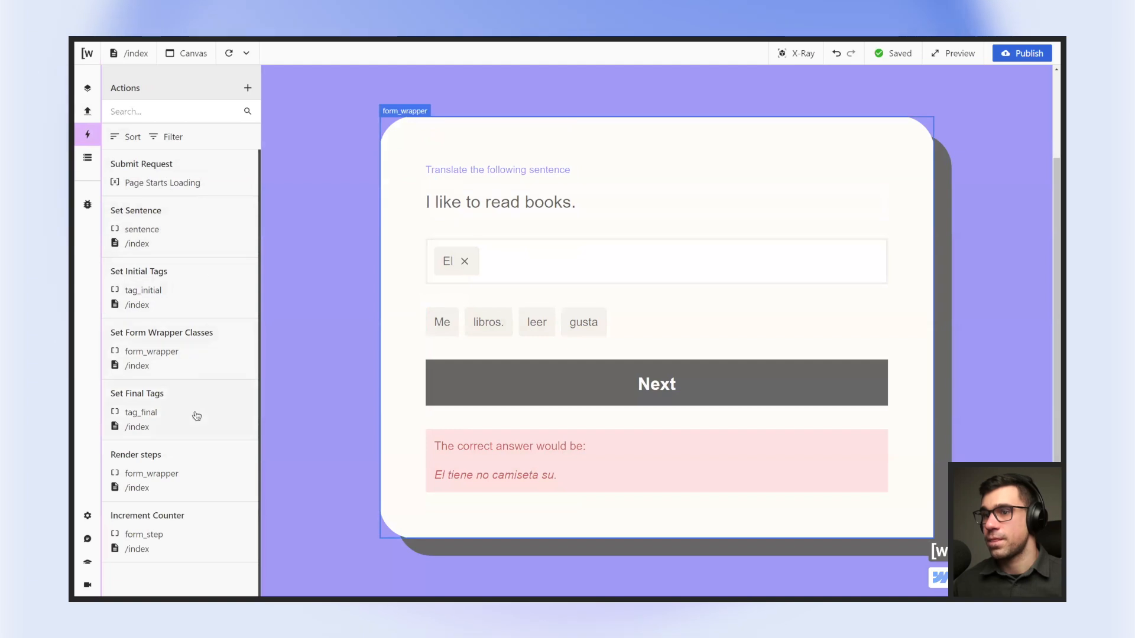
click(197, 416)
scroll(367, 290, down, 4)
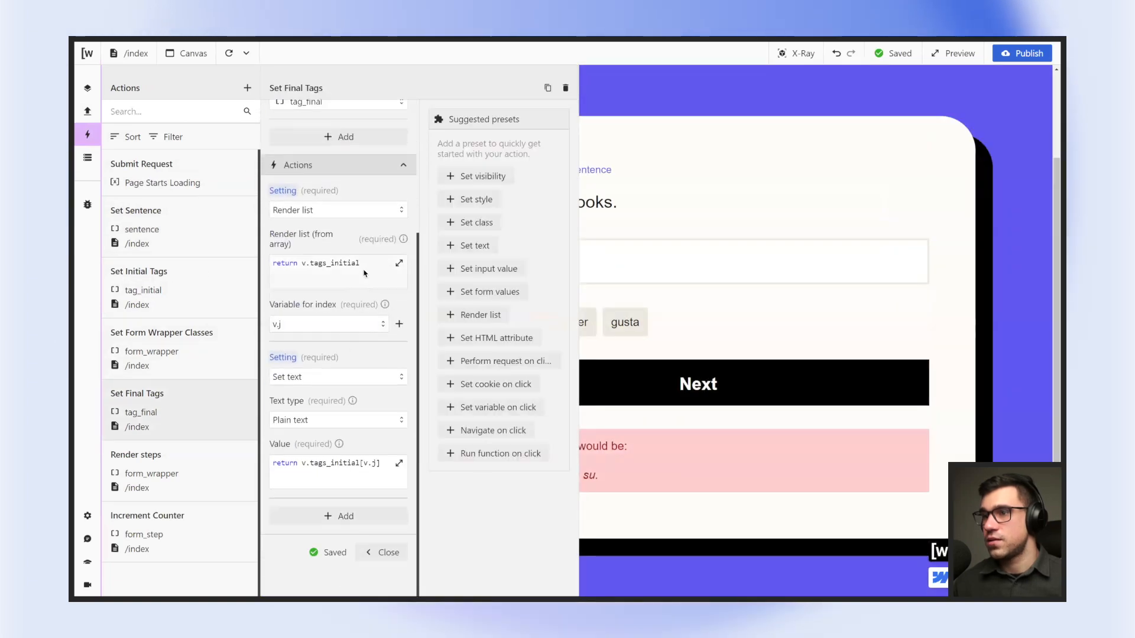
click(364, 273)
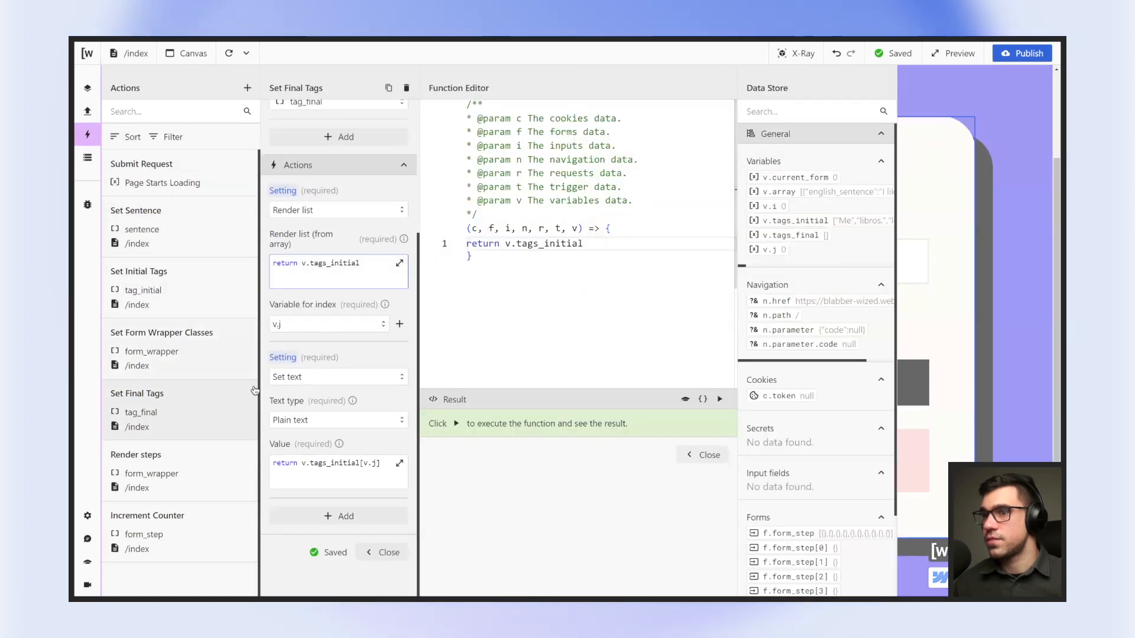
drag(528, 244, 544, 243)
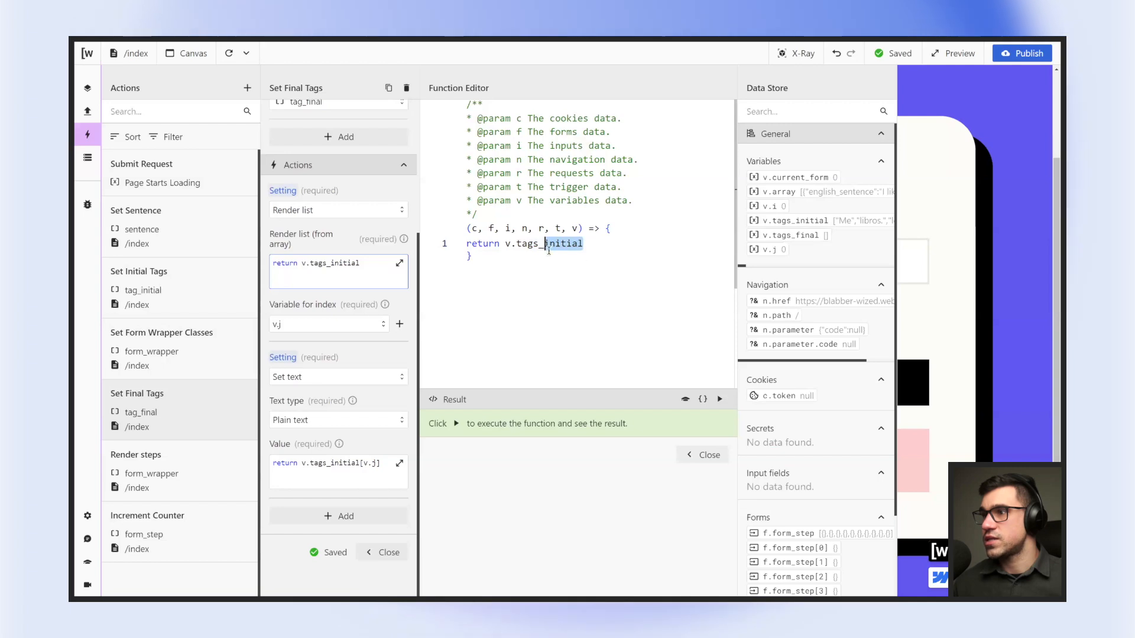
text(final)
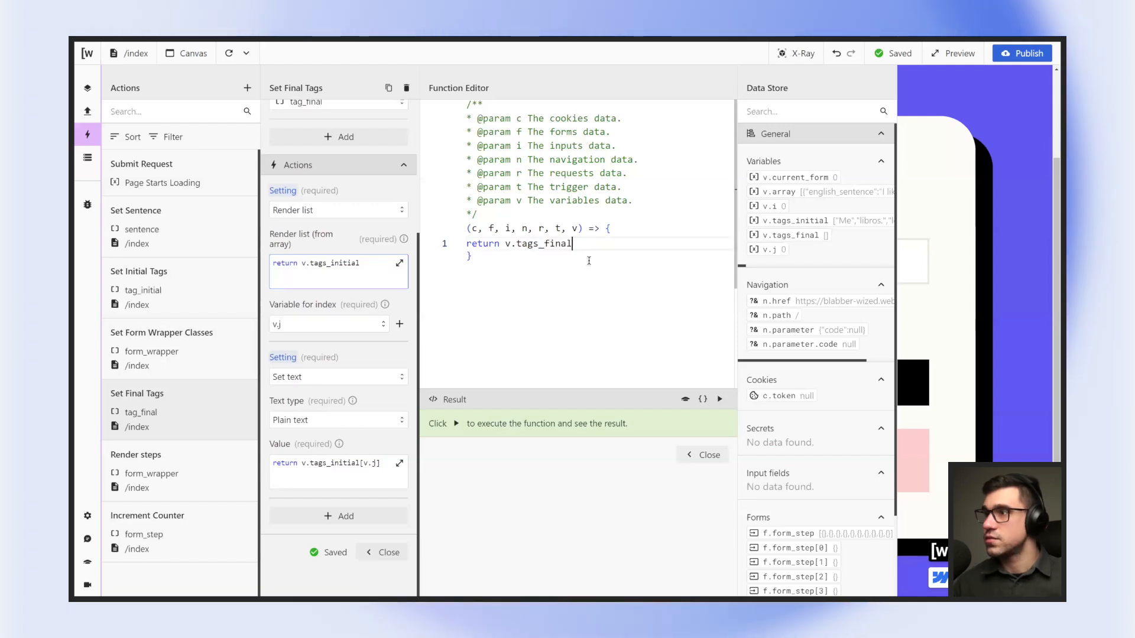
click(703, 455)
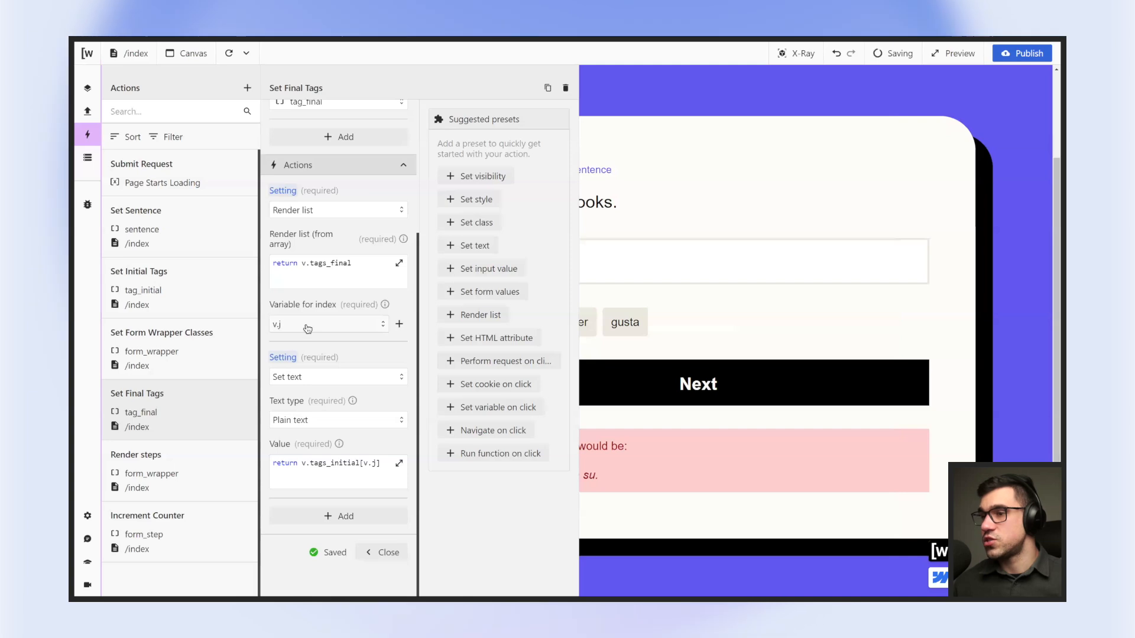
Set the Set Final Tags action's text value to return v.tags_final[v.j], and close the action.
click(399, 462)
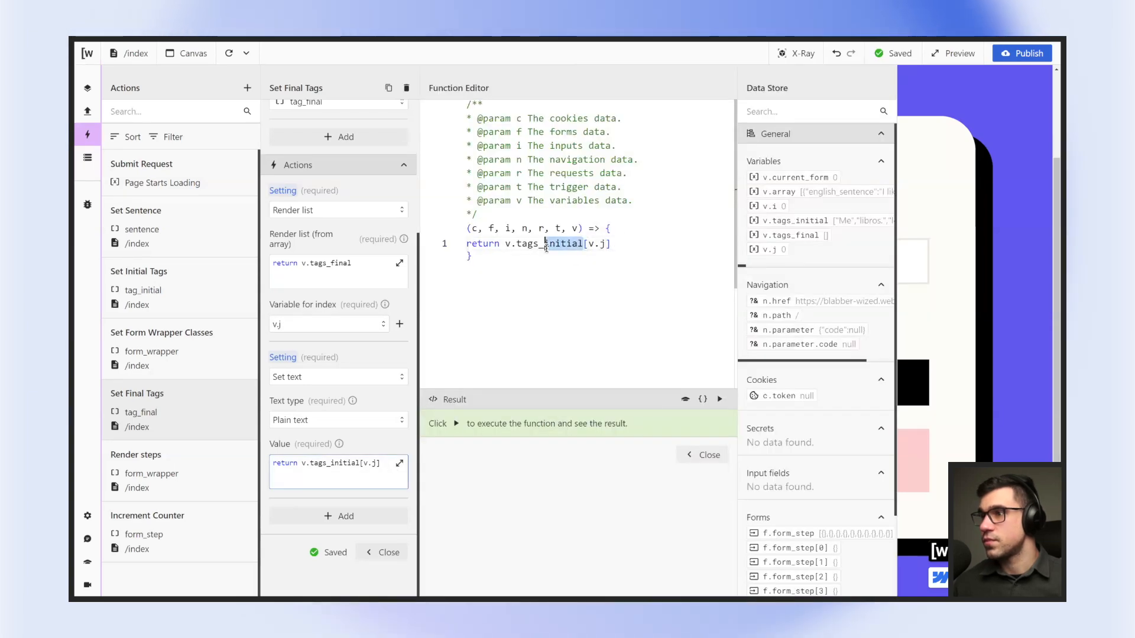
text(final)
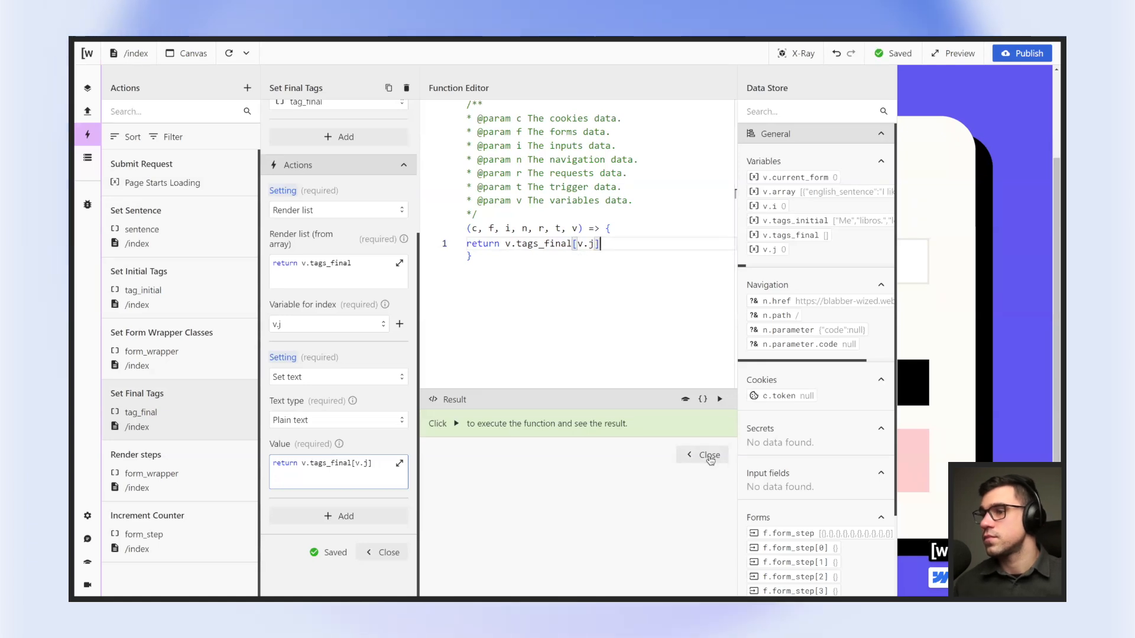
click(709, 456)
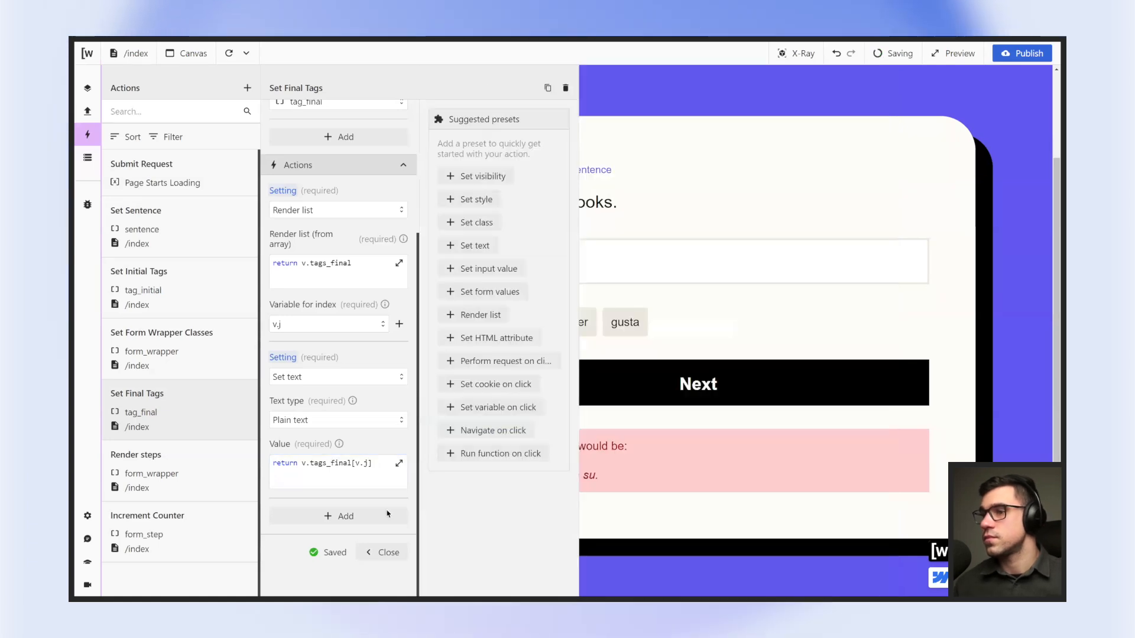
click(385, 552)
Reload the canvas and examine the answer box and the initial tags in the translation form.
click(228, 53)
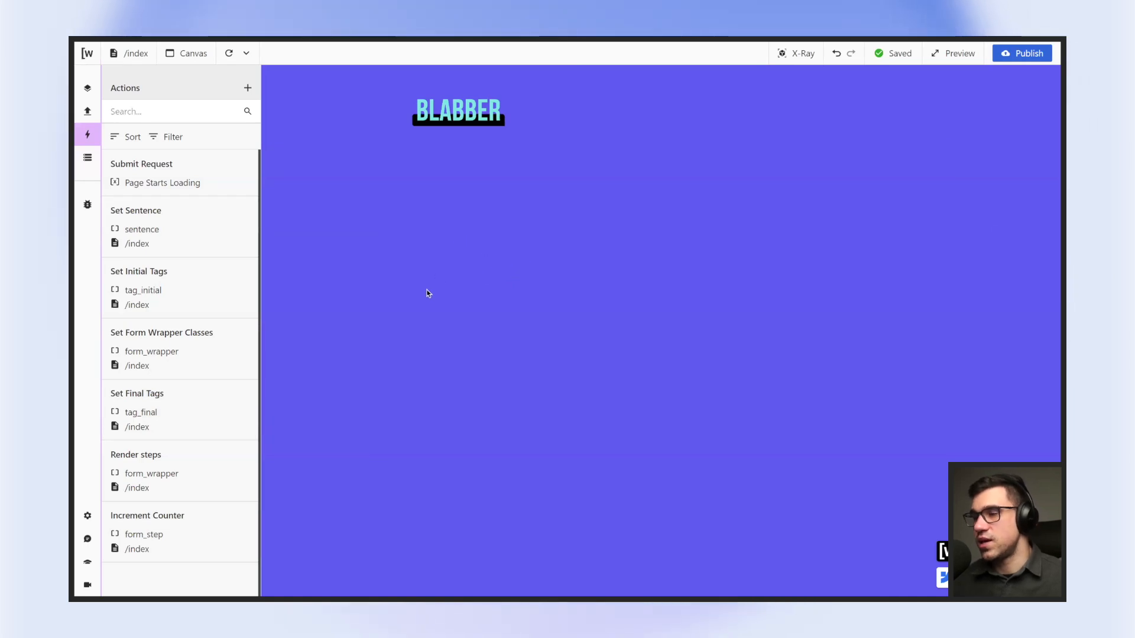
scroll(547, 353, down, 1)
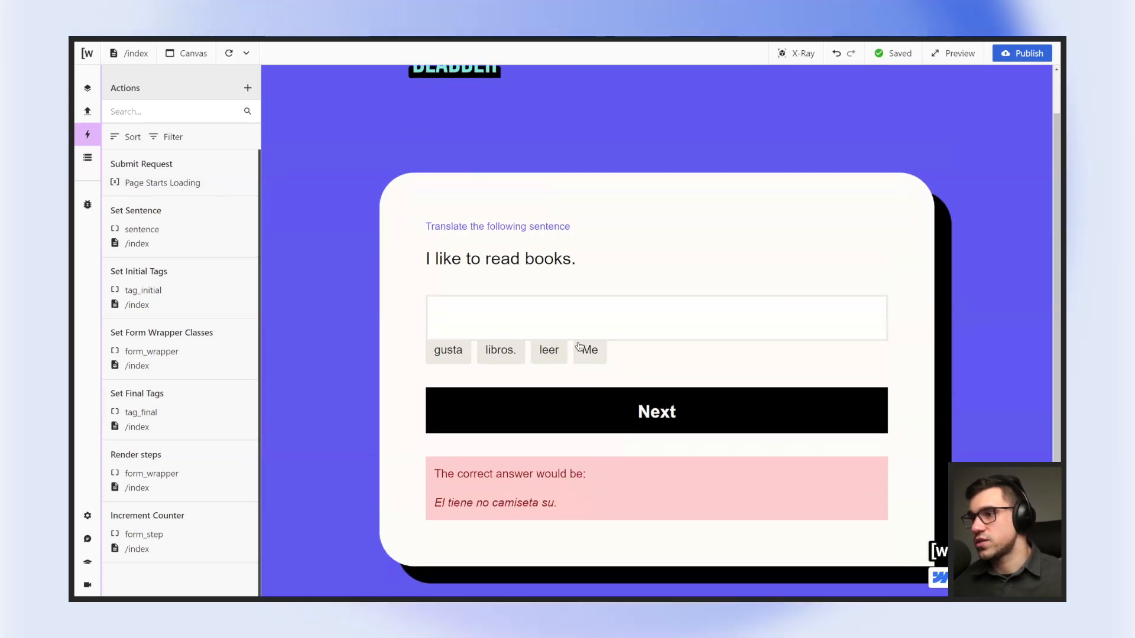
scroll(628, 312, down, 1)
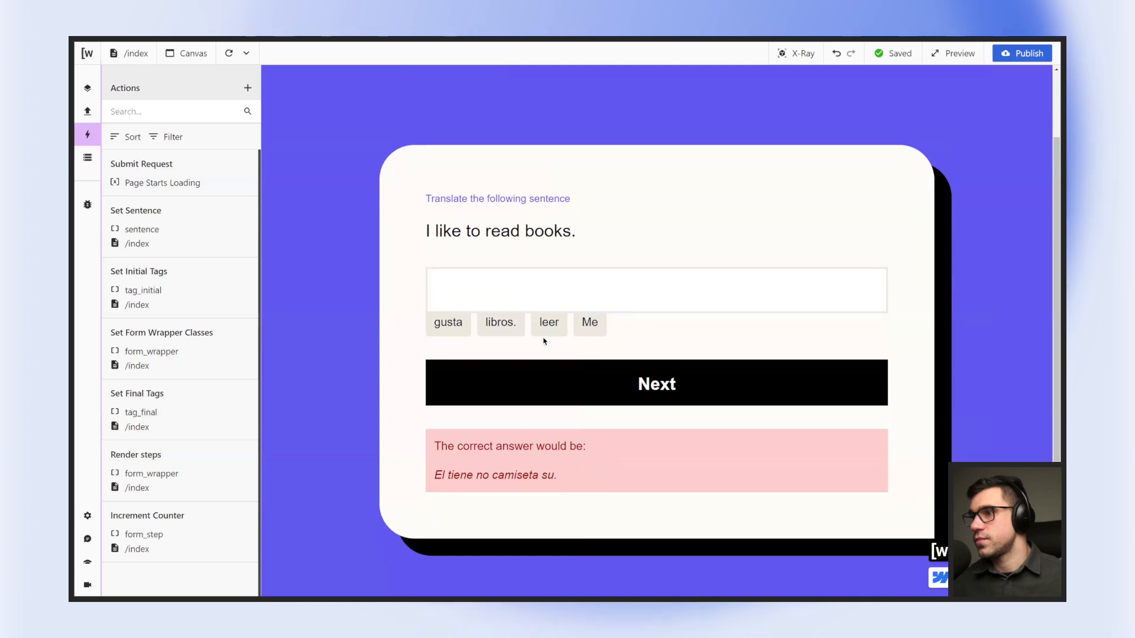
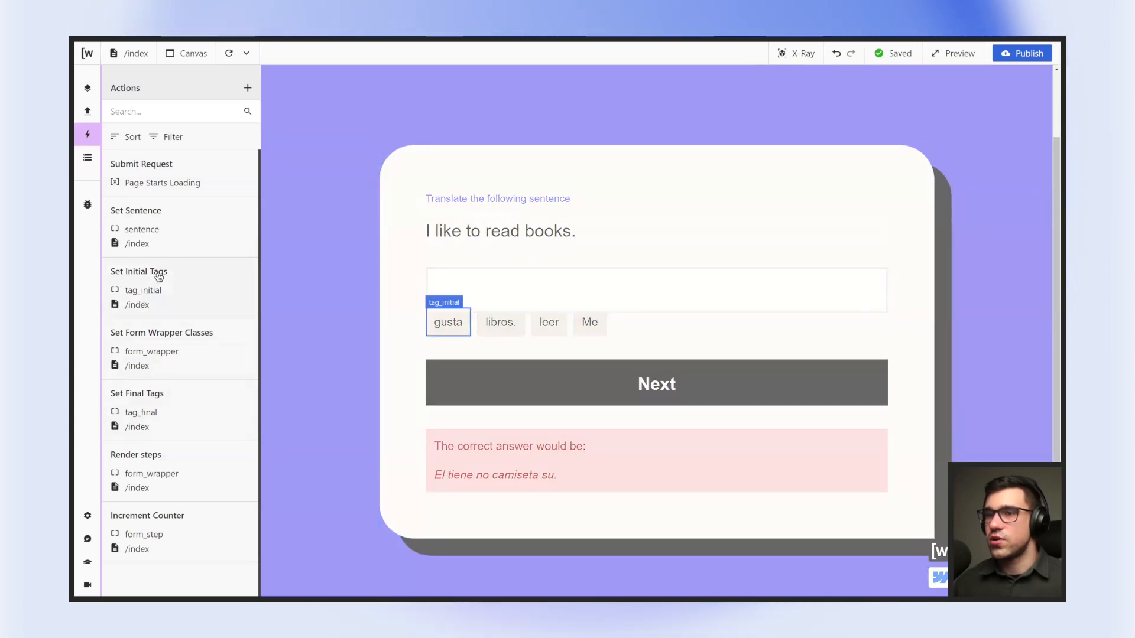
Rename the Set Initial Tags action as Handle Initial Tags.
click(178, 284)
scroll(390, 340, down, 5)
scroll(366, 266, up, 5)
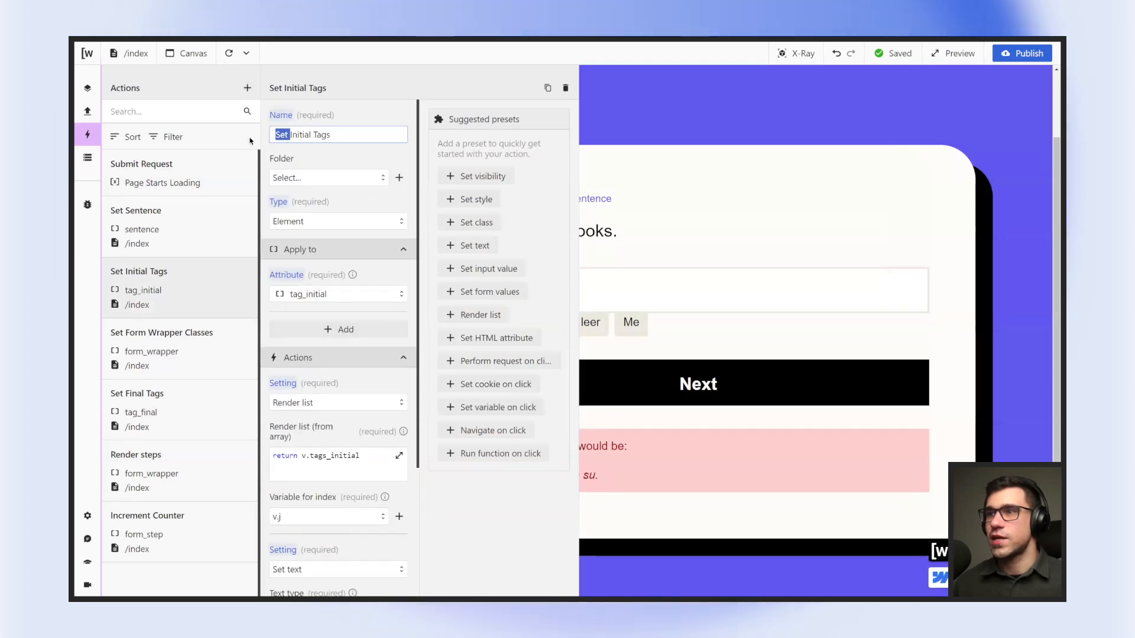
text(Handl)
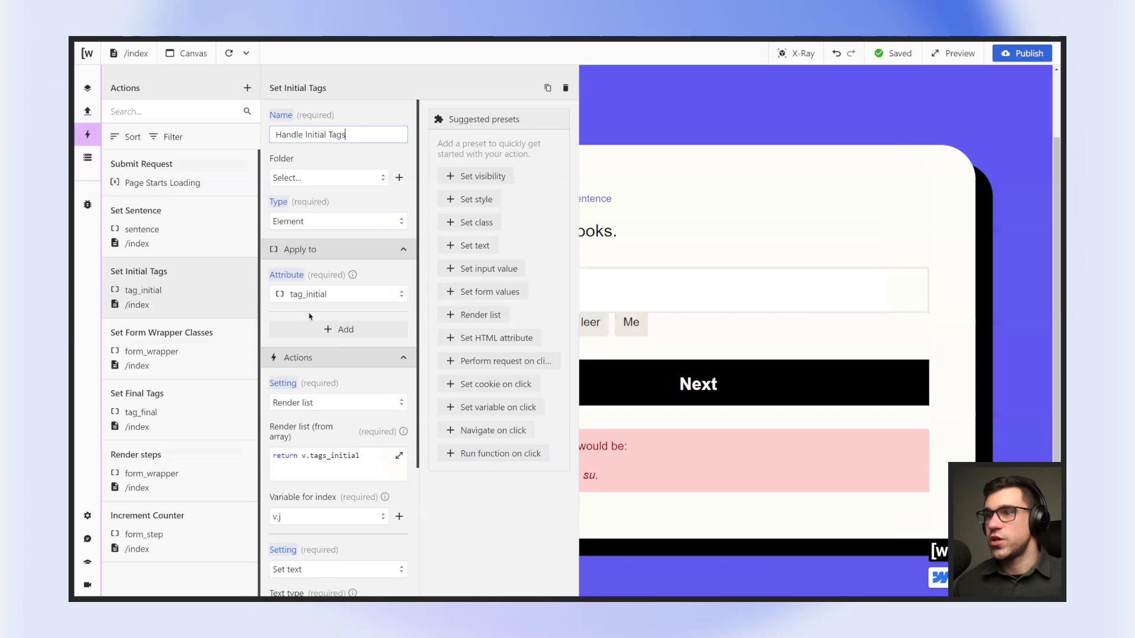
Add an On Event setting to the Handle Initial Tags action, following its Set text setting.
scroll(313, 349, down, 2)
scroll(314, 355, down, 2)
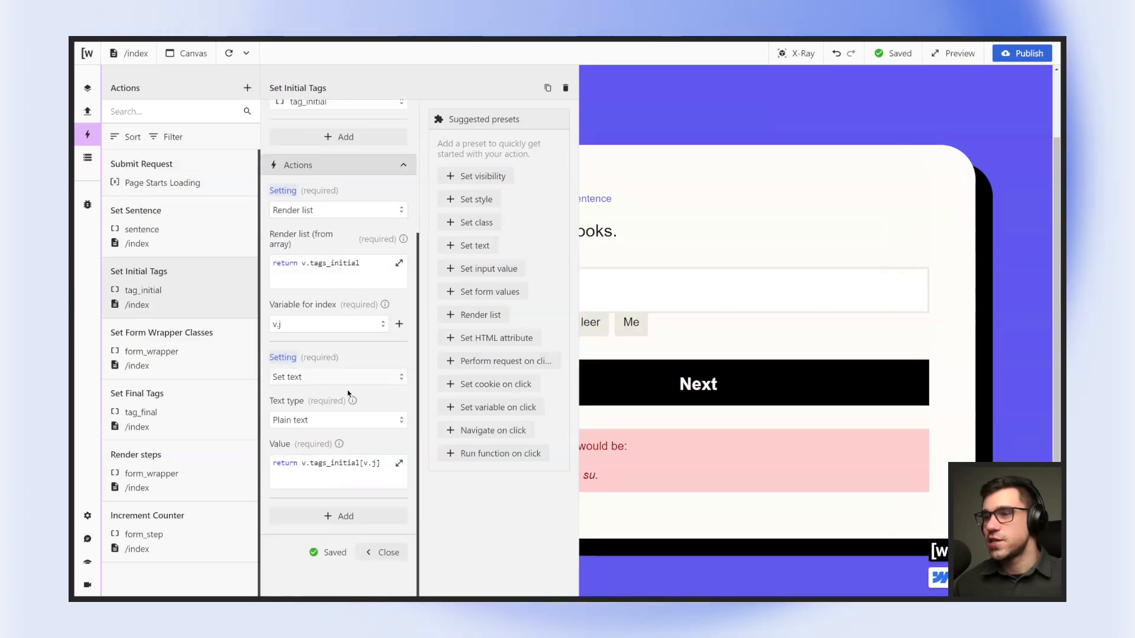
scroll(293, 460, down, 1)
click(346, 474)
scroll(331, 461, down, 1)
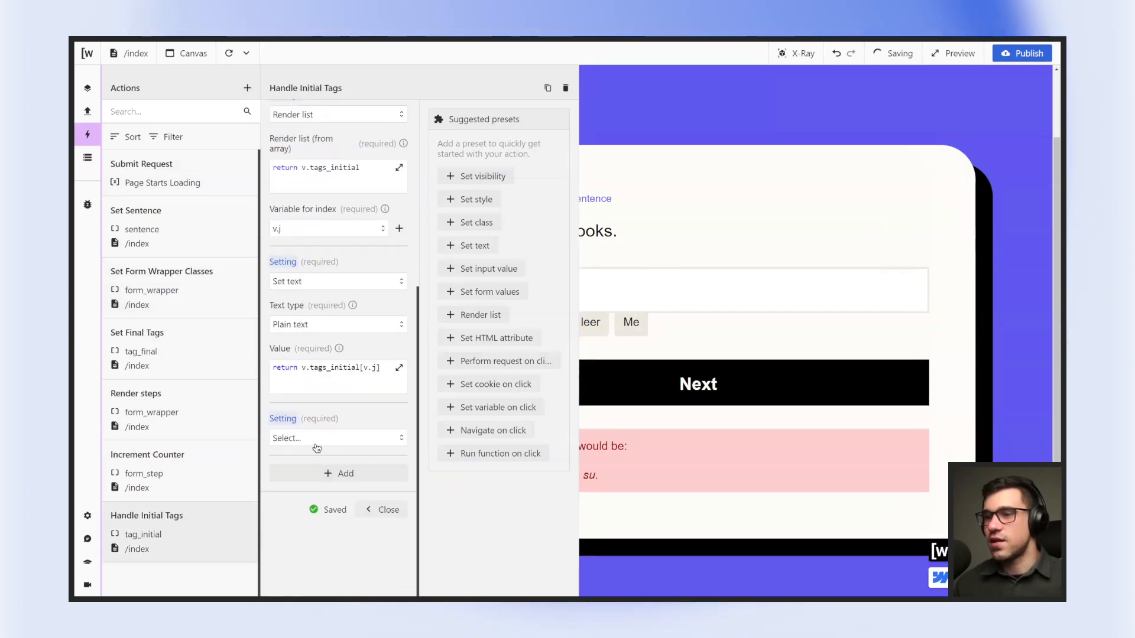
click(318, 440)
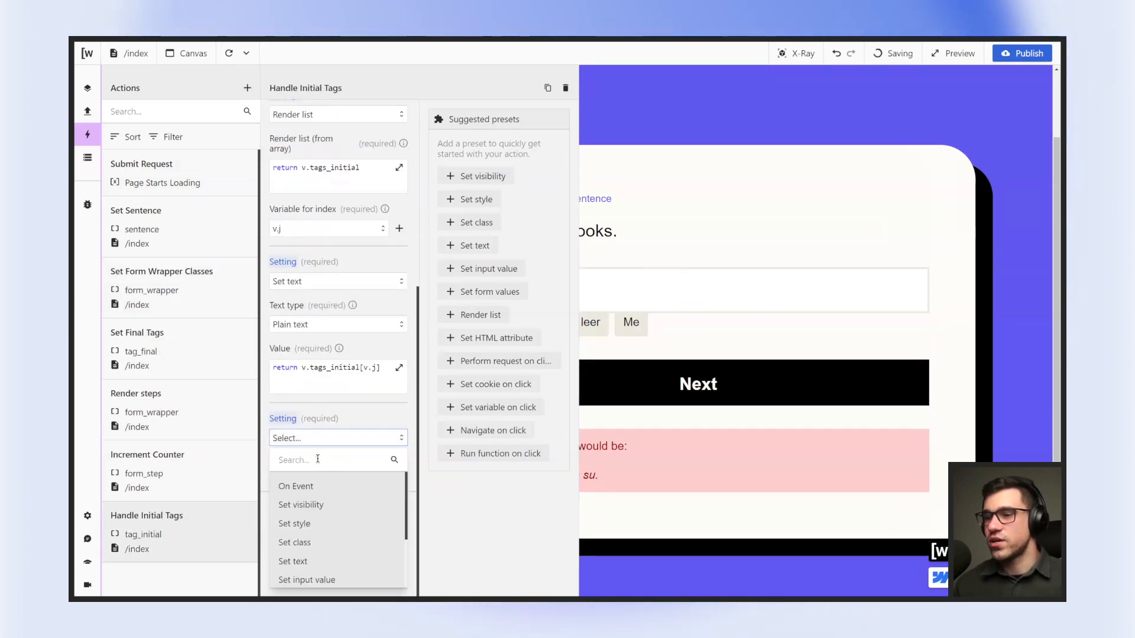
click(303, 486)
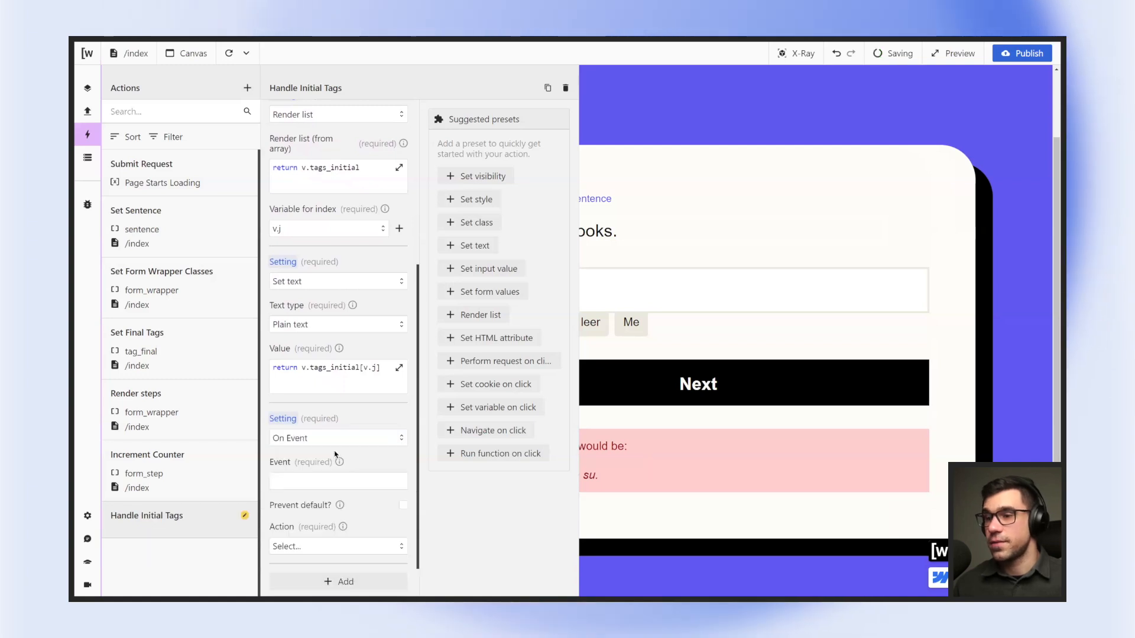
Set the On Event setting's event to click and its action to Run function.
scroll(334, 454, down, 2)
click(313, 371)
click(298, 426)
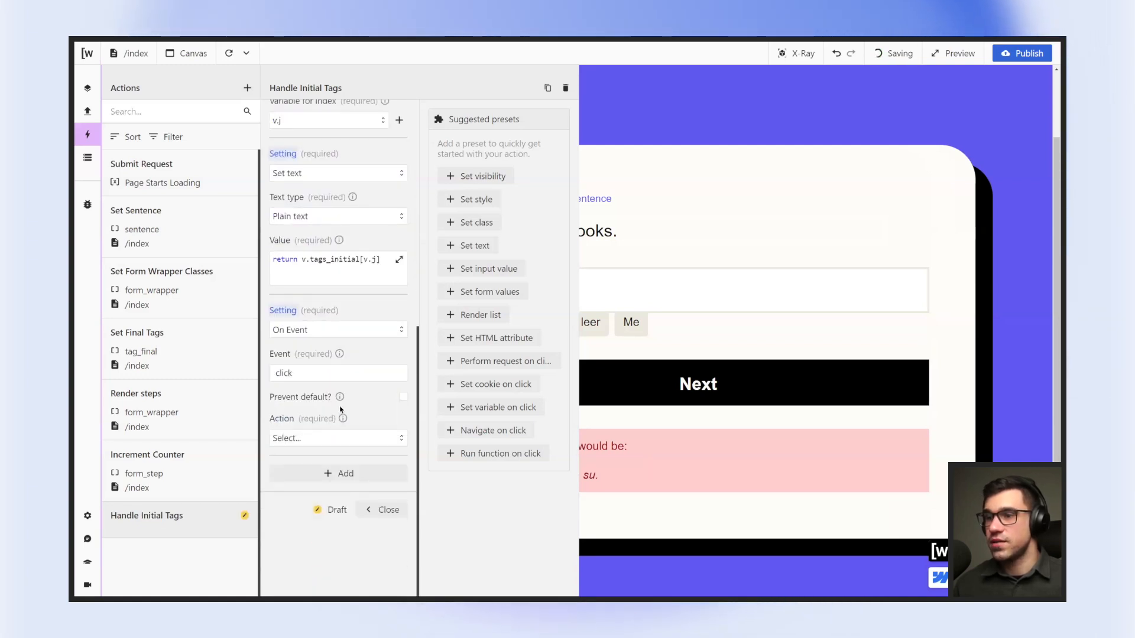
click(319, 438)
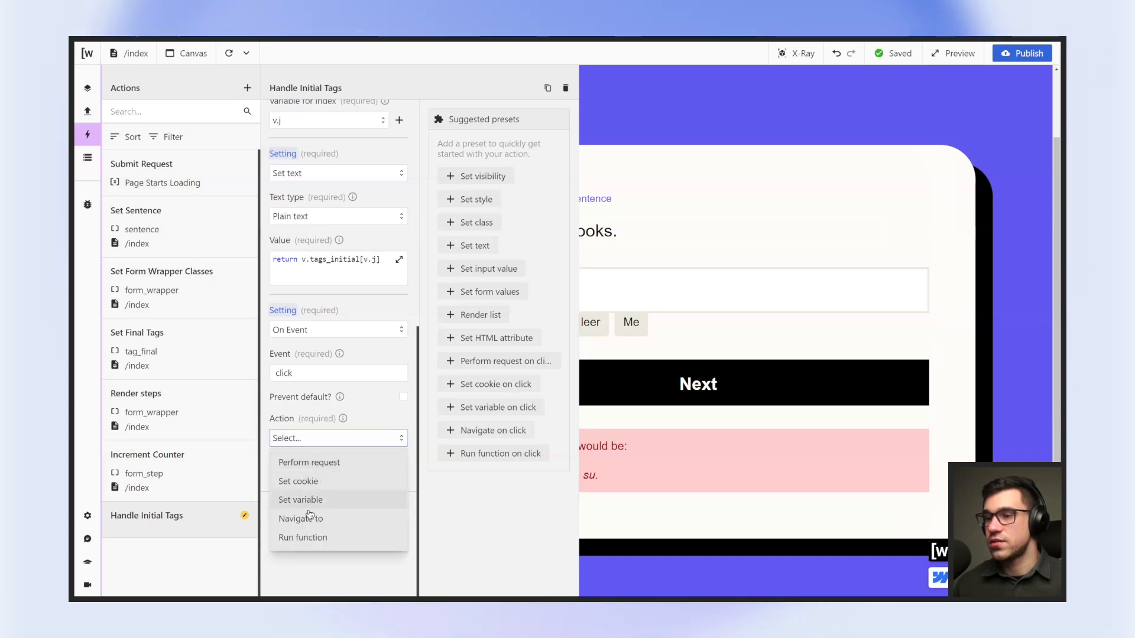
click(303, 536)
scroll(329, 483, down, 3)
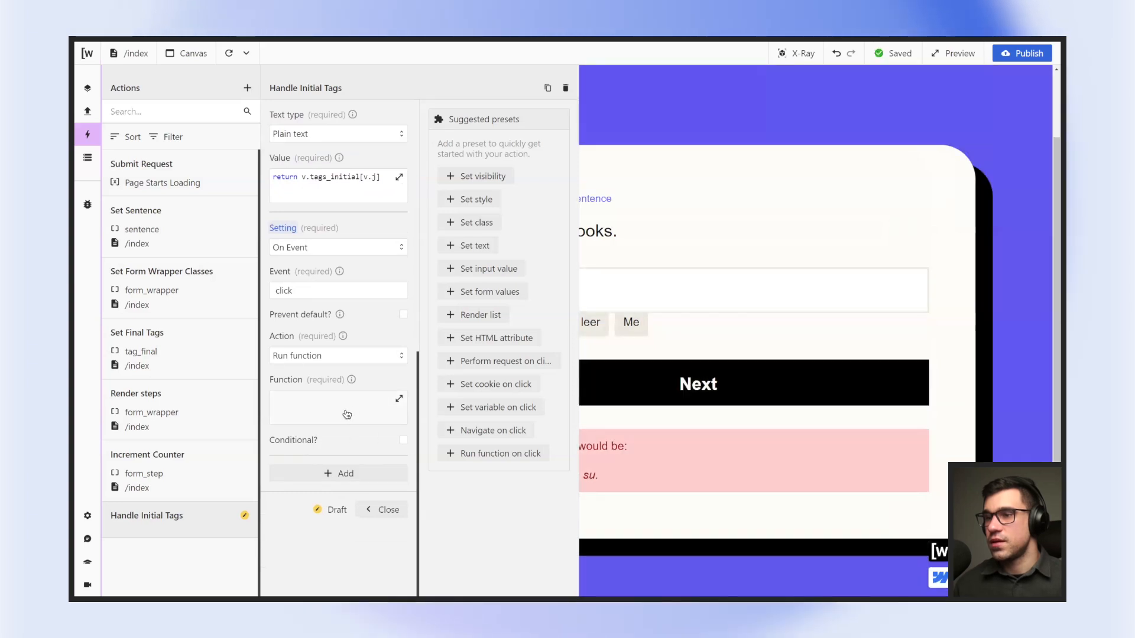
Open the click event's function in the editor and write v.tags_final.push() in it.
click(400, 398)
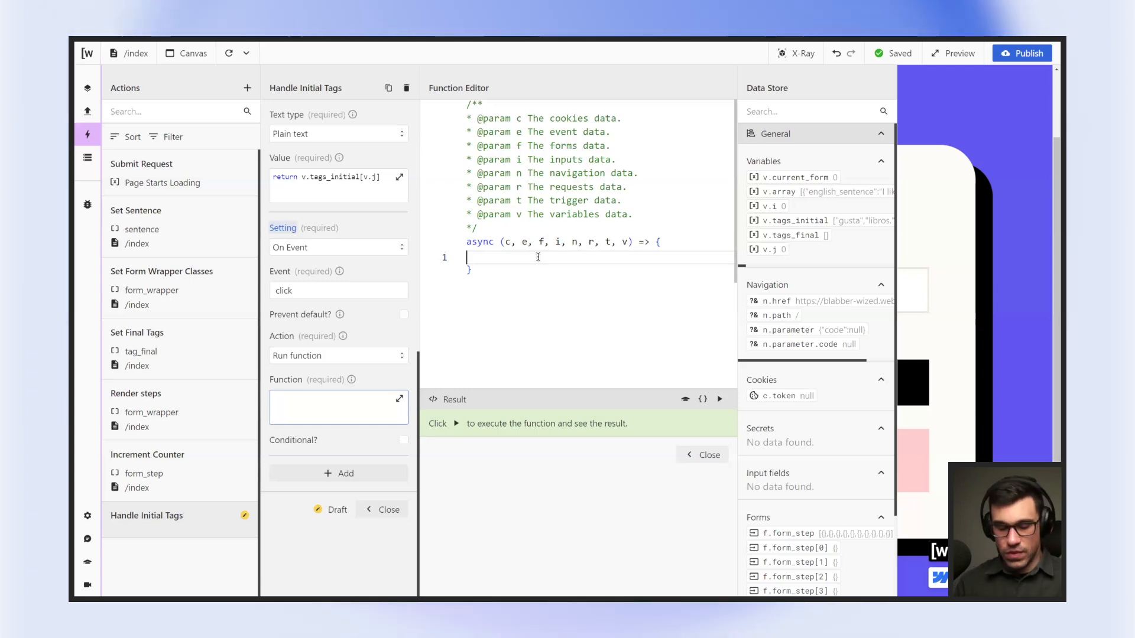
text(t)
key(BackSpace)
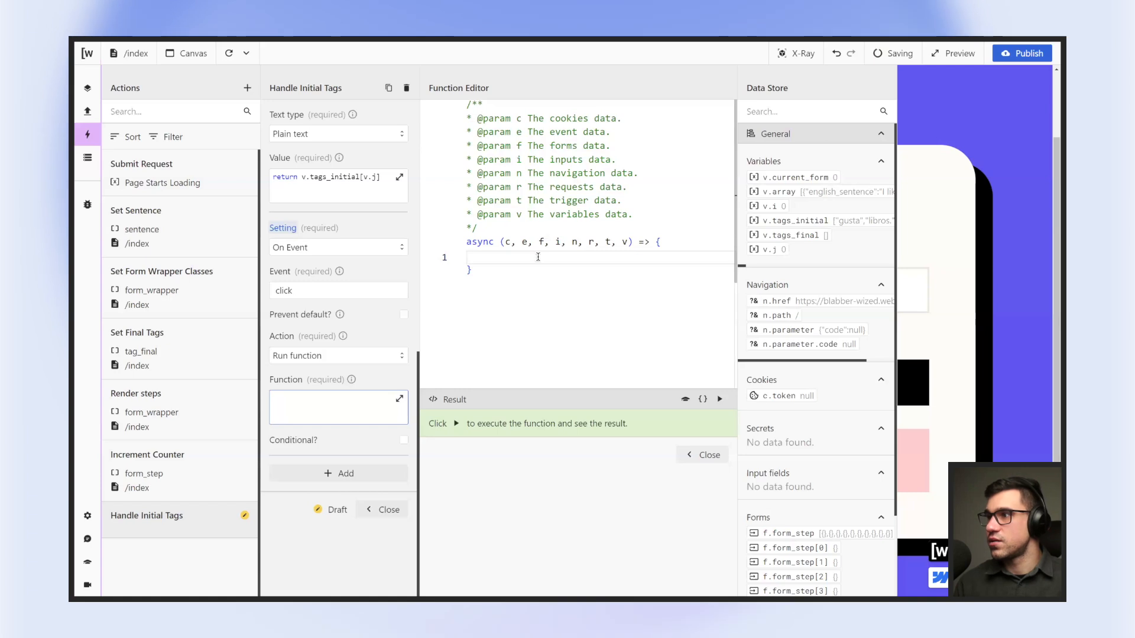
text(v.tags)
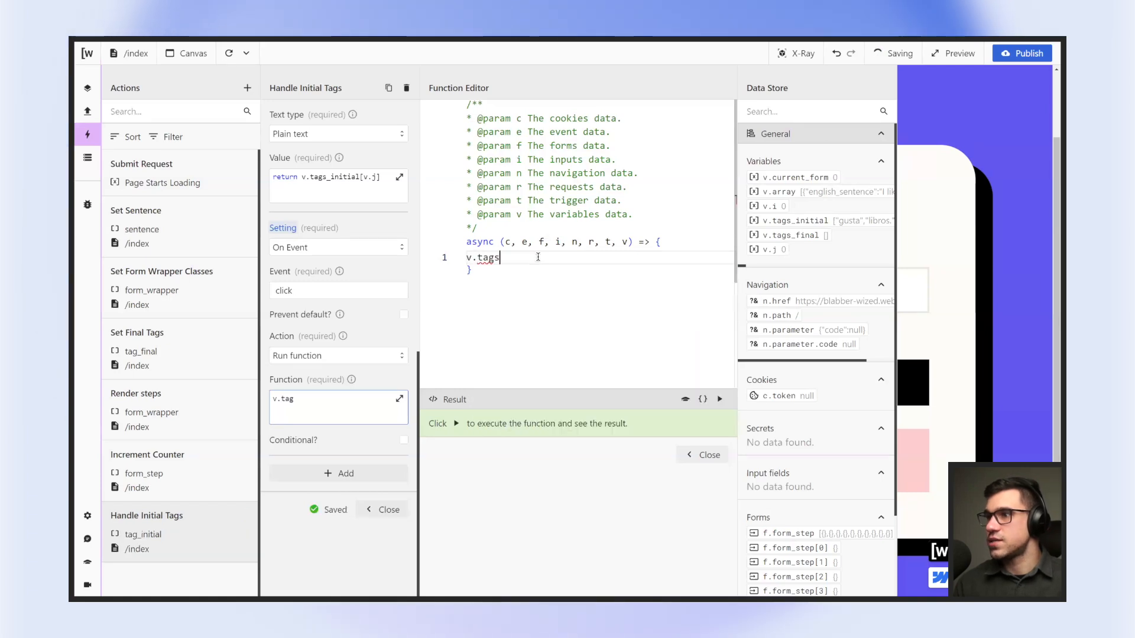
text(_+fina)
key(BackSpace)
key(BackSpace)
key(BackSpace)
key(BackSpace)
key(BackSpace)
key(BackSpace)
text(_final.)
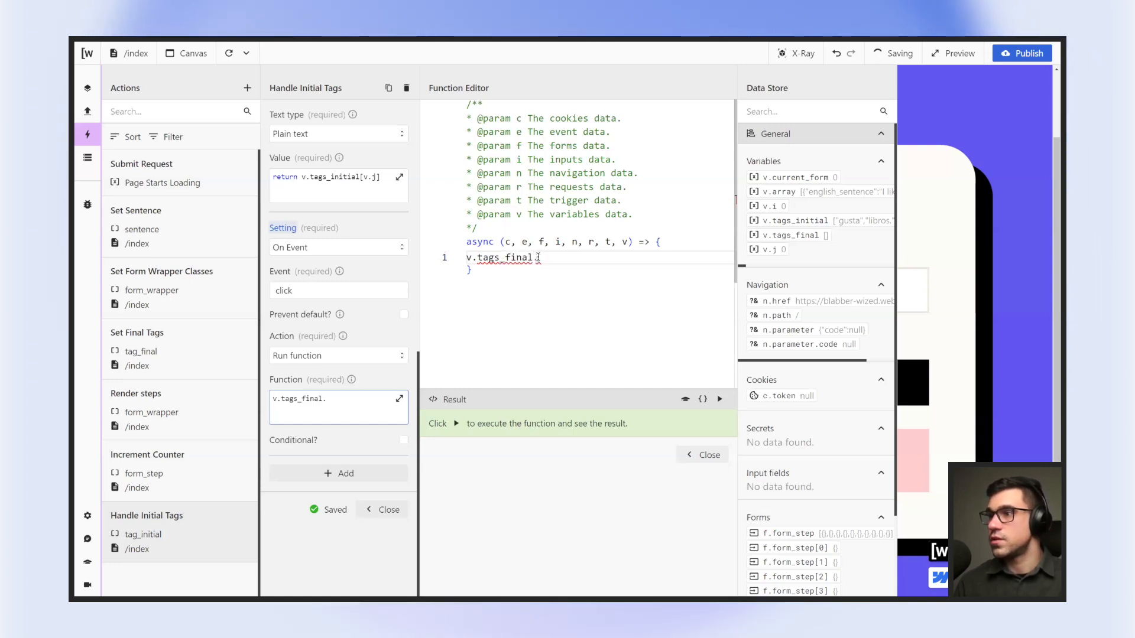
text(push)
key(Escape)
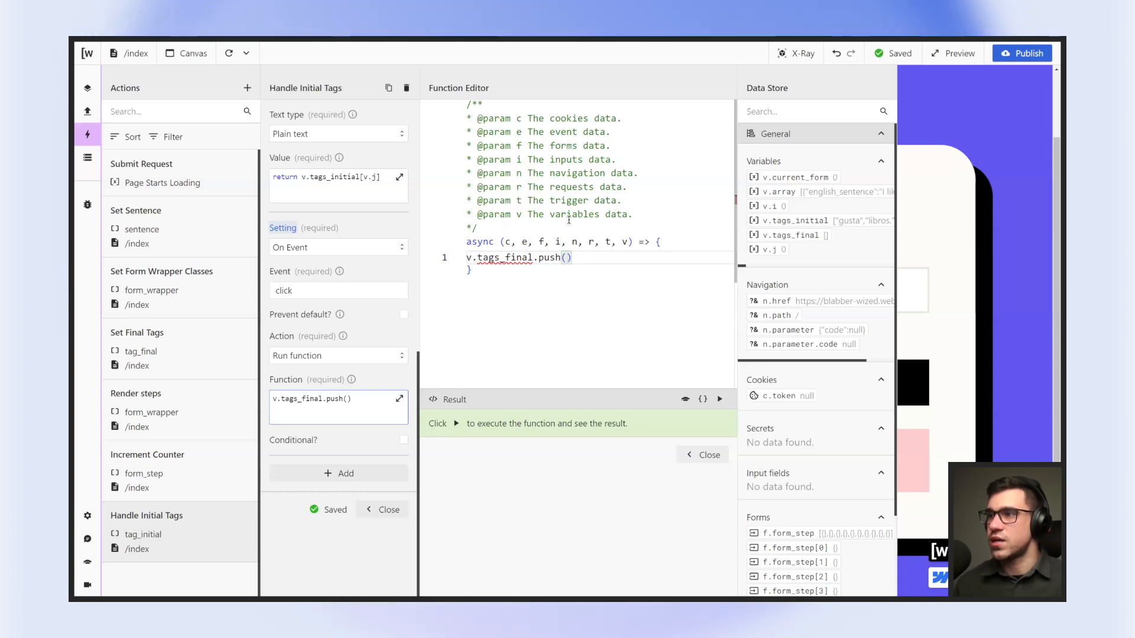
Pass t.node as the argument of v.tags_final.push(), and close the Handle Initial Tags action.
text(t.)
text(node)
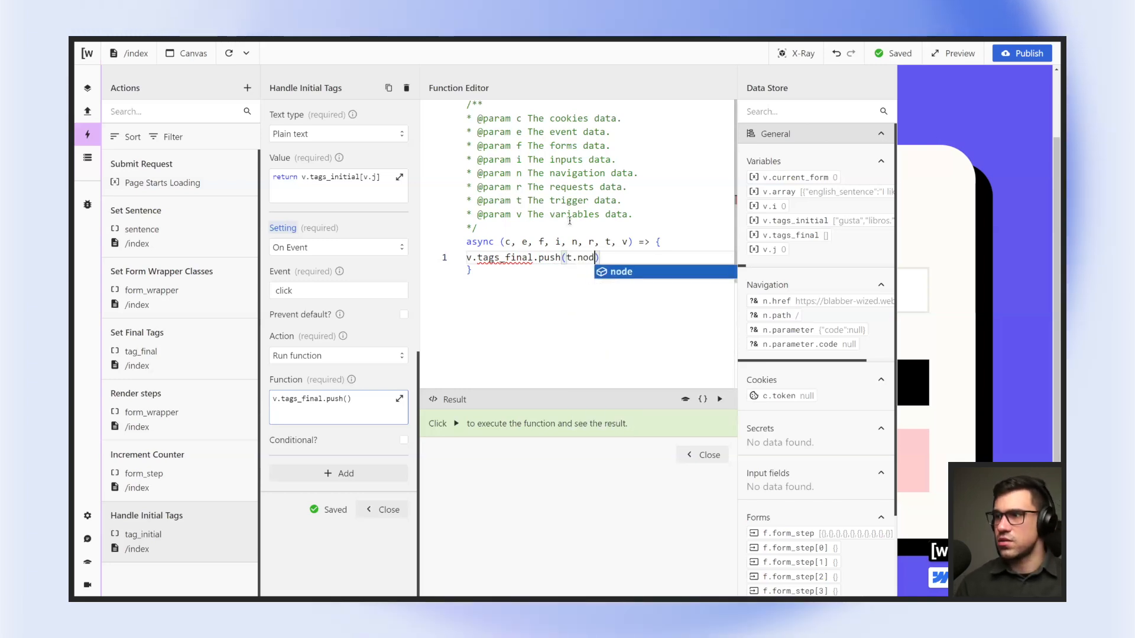
click(645, 503)
click(388, 511)
click(388, 510)
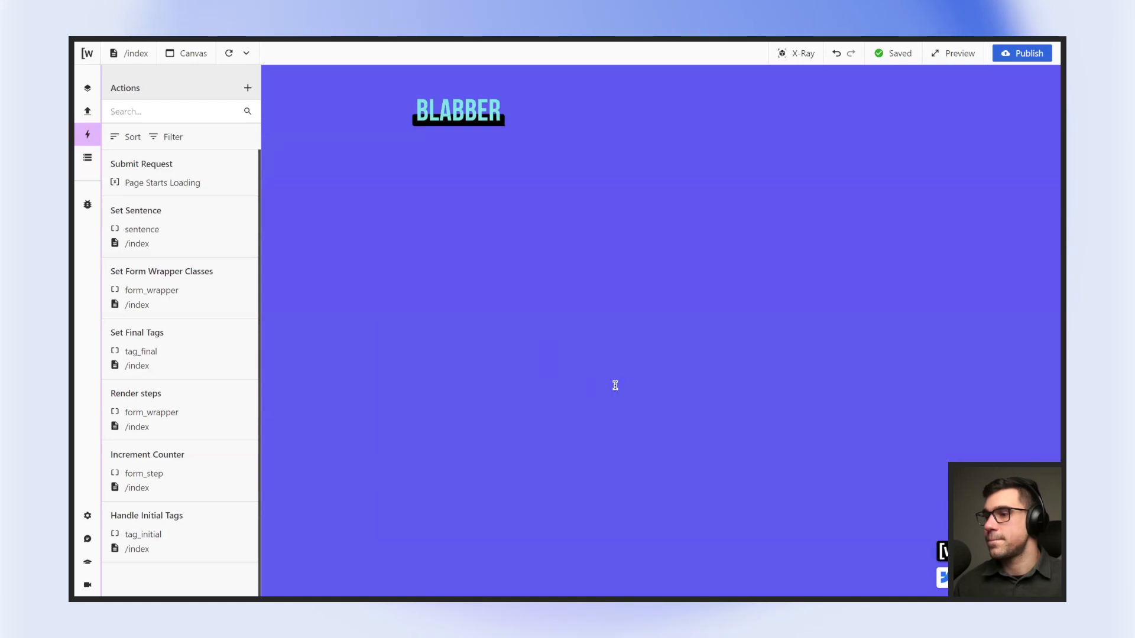
Test the click event by choosing several of the initial word tags, and examine what is added to the answer box.
scroll(561, 292, down, 1)
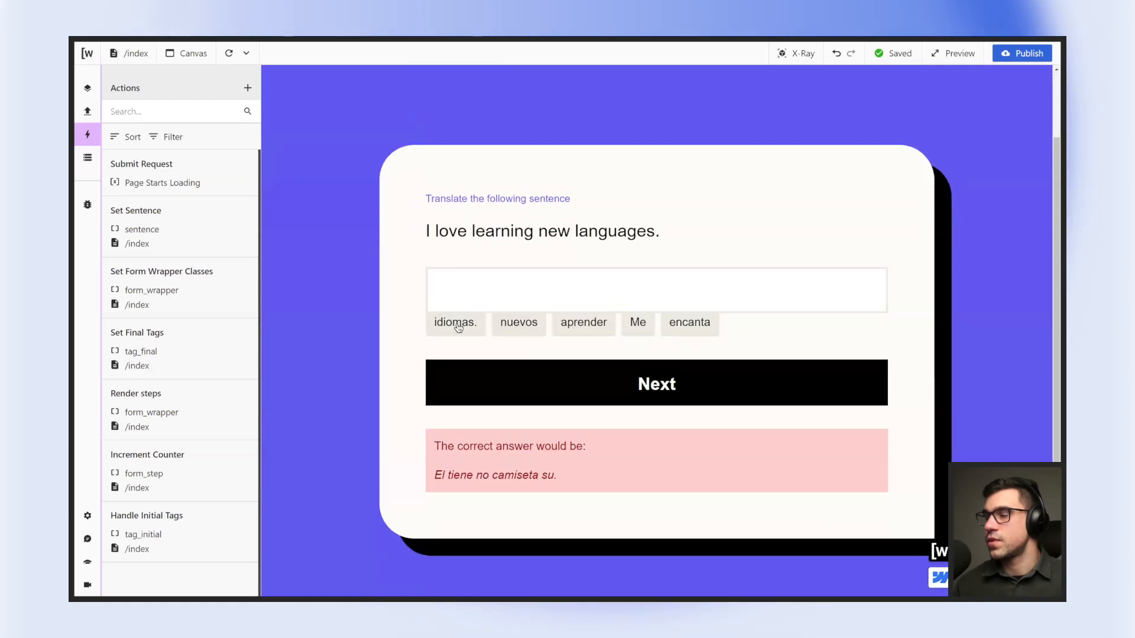
click(437, 332)
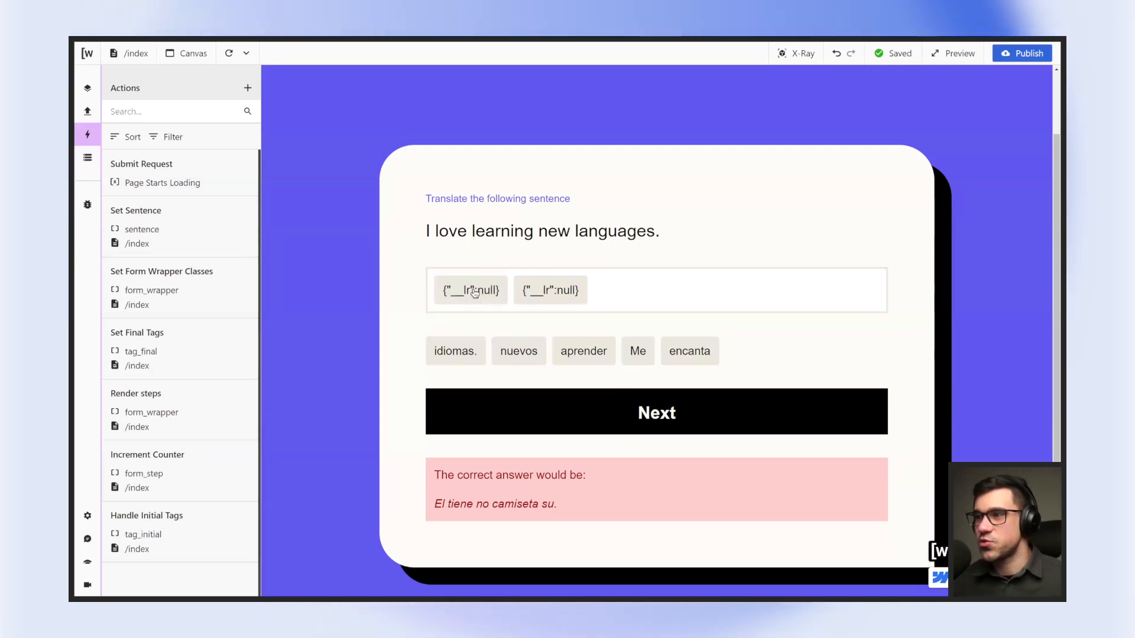
click(636, 351)
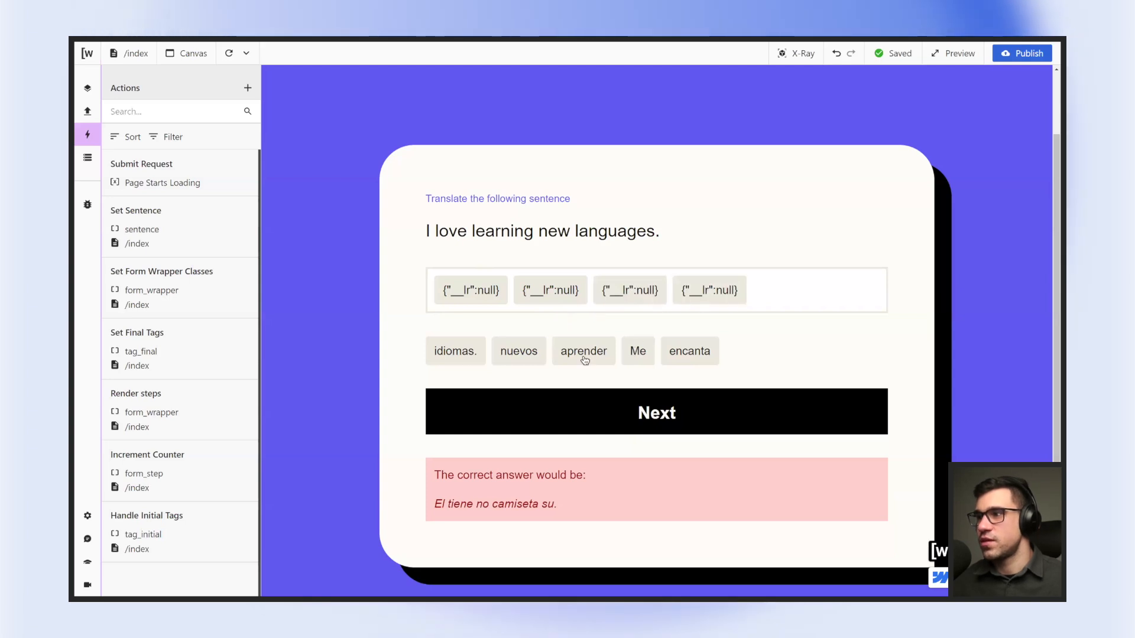
click(648, 360)
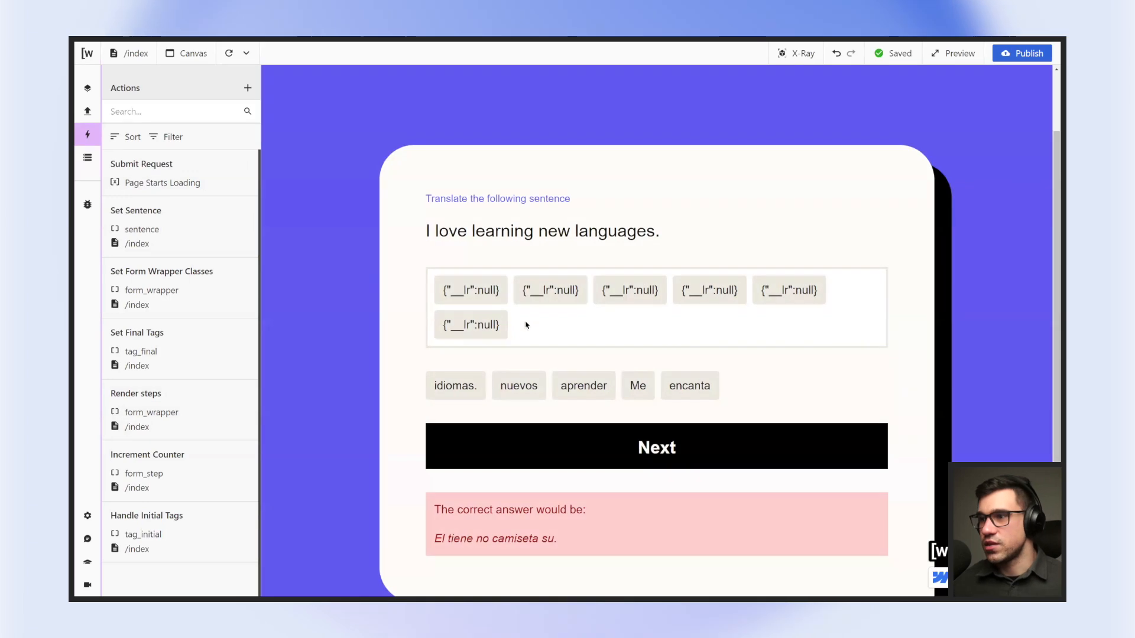
Change the argument of v.tags_final.push() in the Handle Initial Tags click function to t.node.innerText, and close the action.
scroll(207, 343, down, 1)
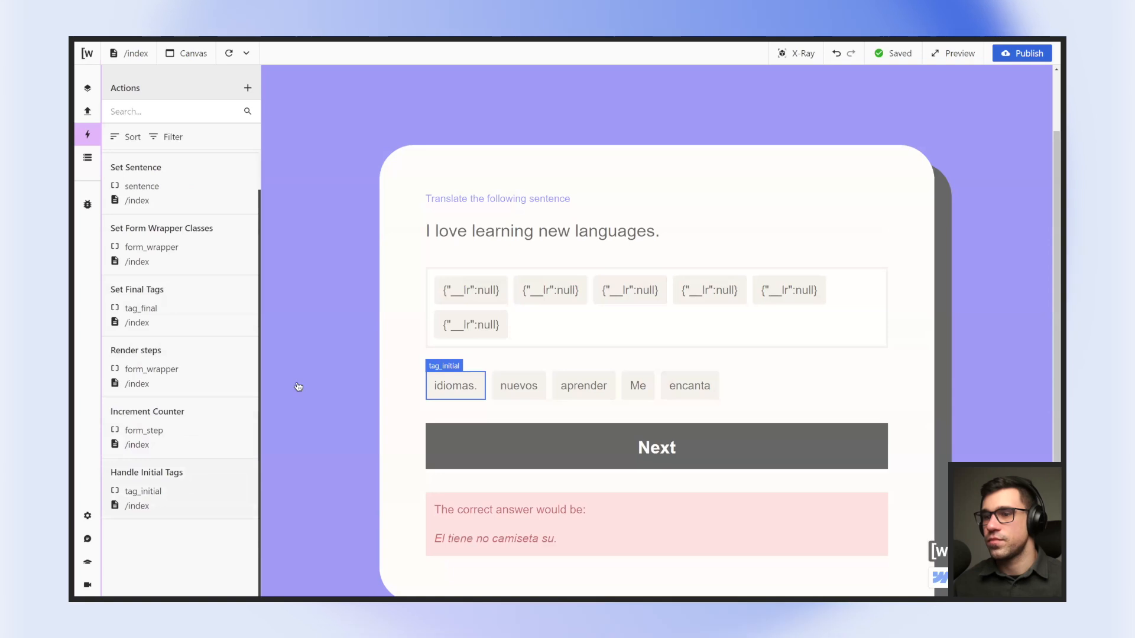
click(146, 472)
scroll(338, 295, down, 8)
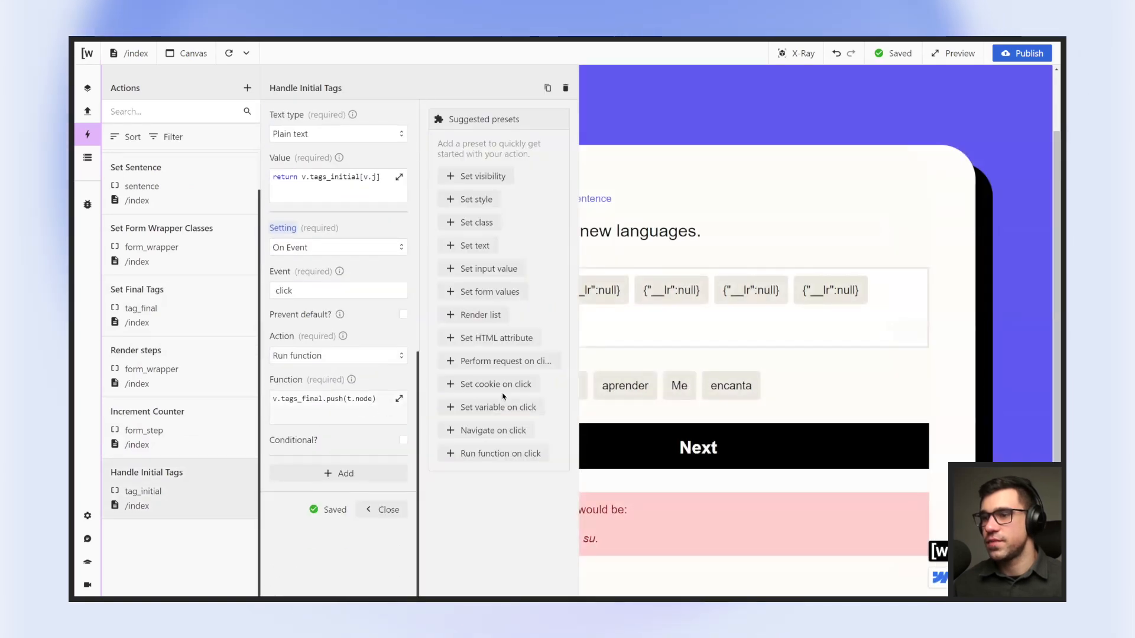
click(399, 398)
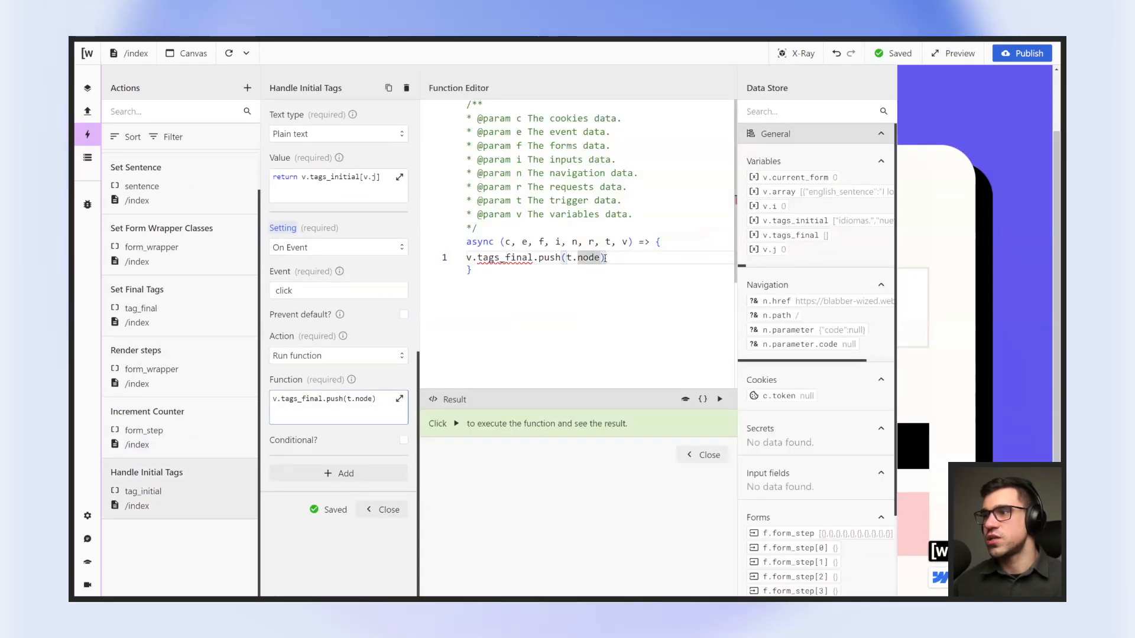
text(.)
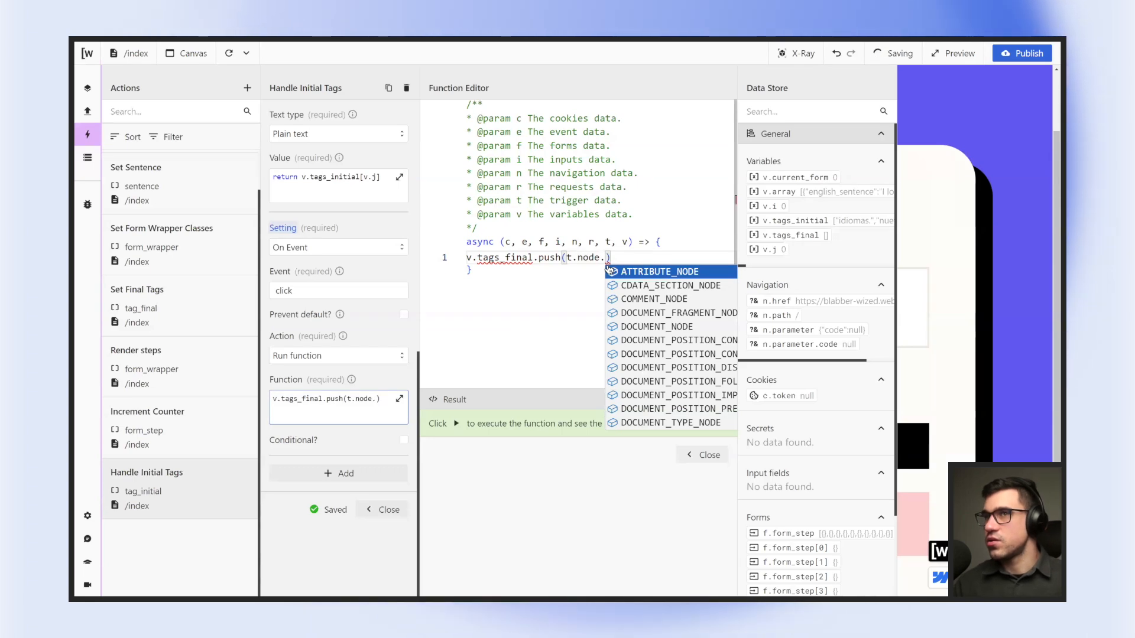
text(inn)
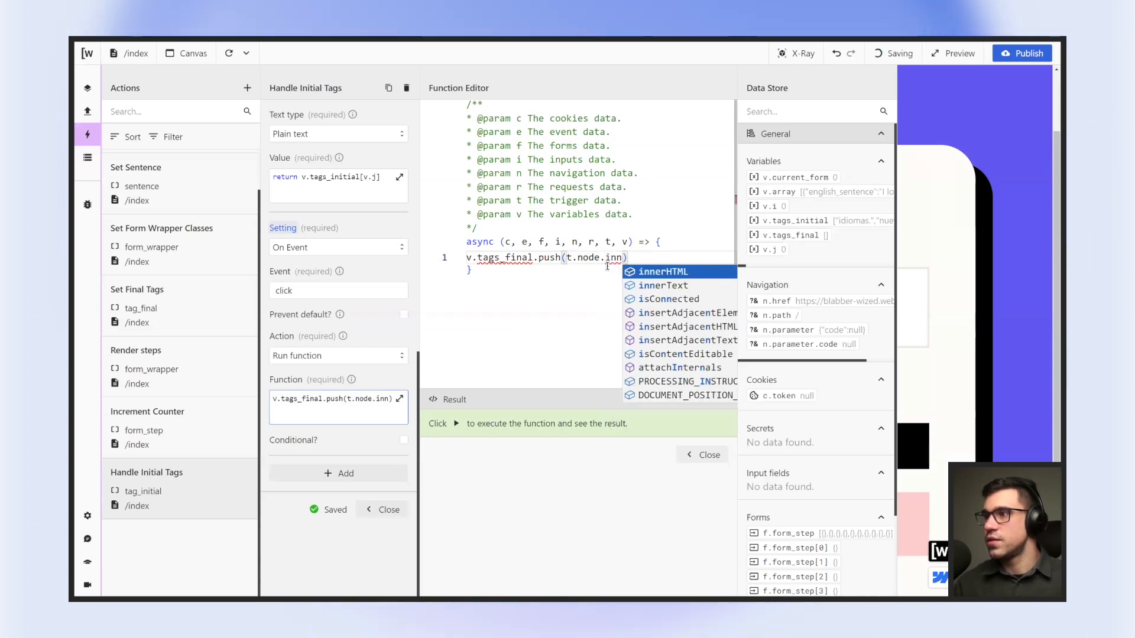
click(662, 285)
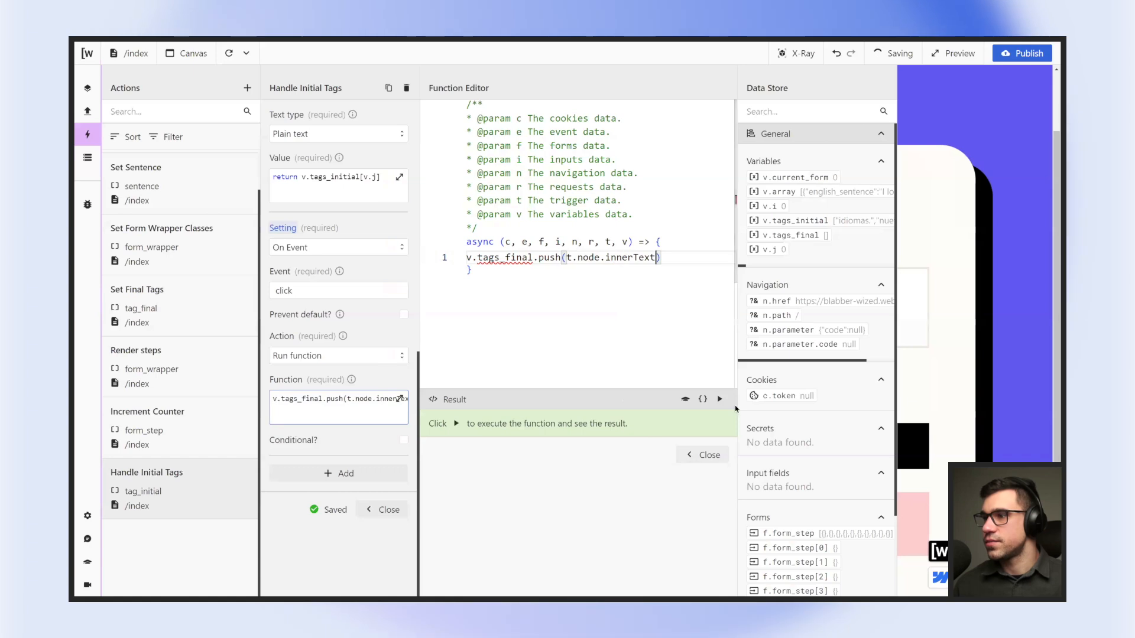
click(709, 455)
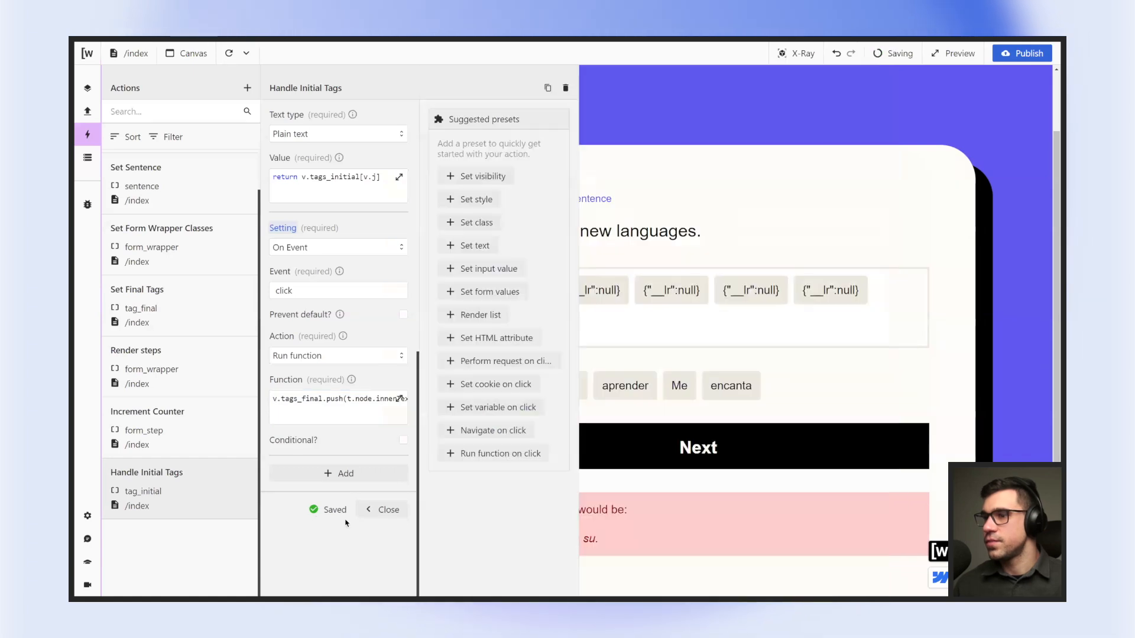
click(382, 510)
Reload the canvas and test the click event by choosing the word tags leer, Me, gusta and libros.
click(228, 56)
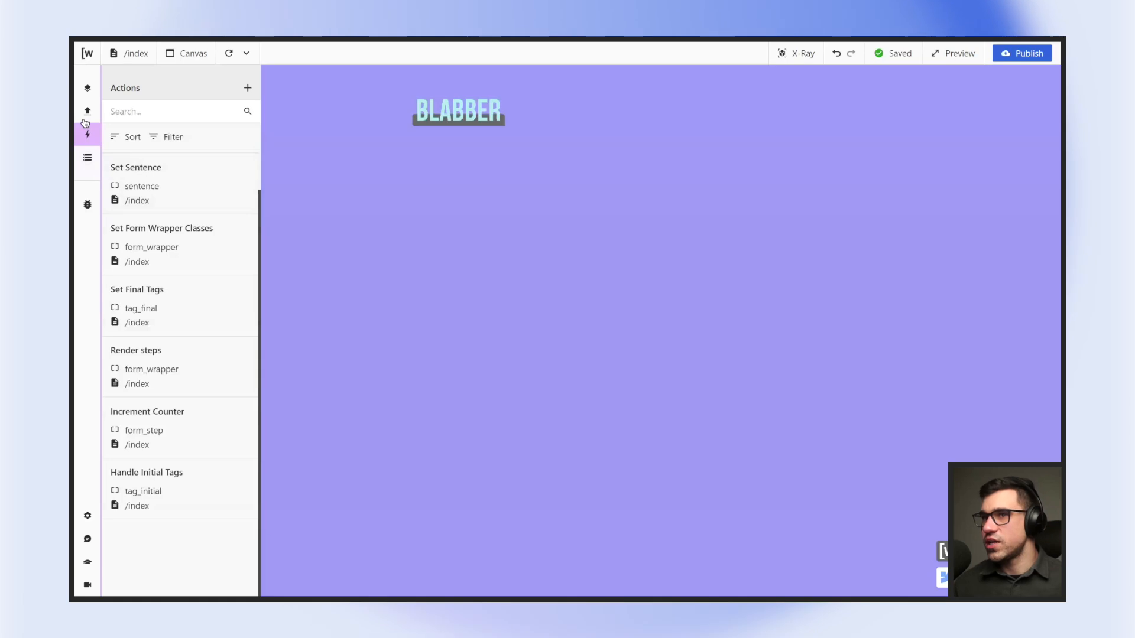
scroll(536, 324, down, 1)
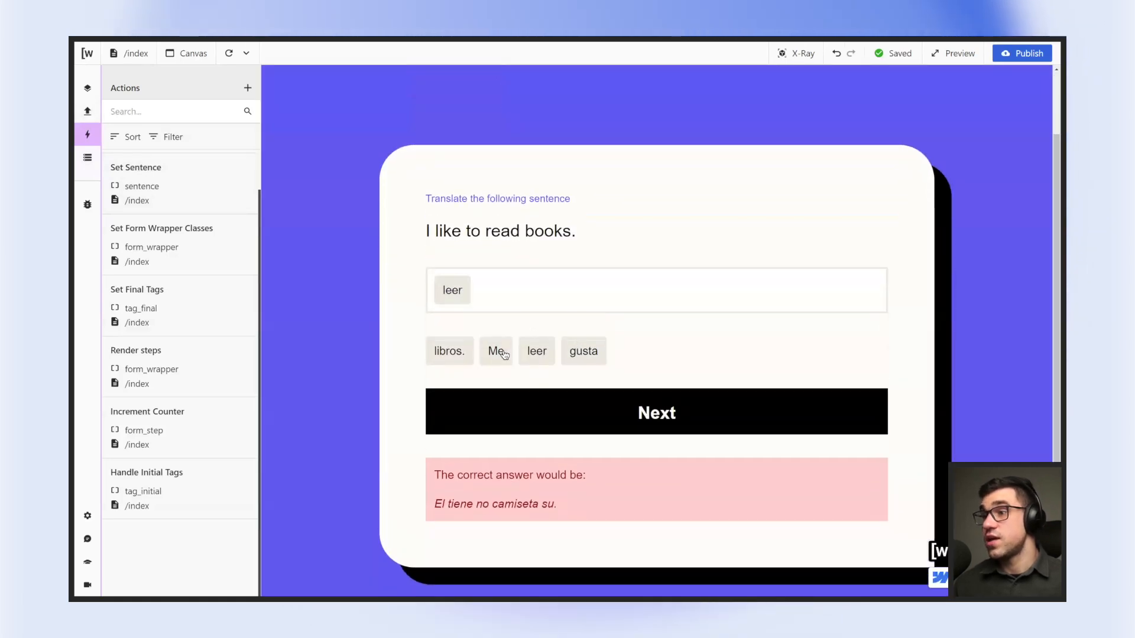
click(575, 358)
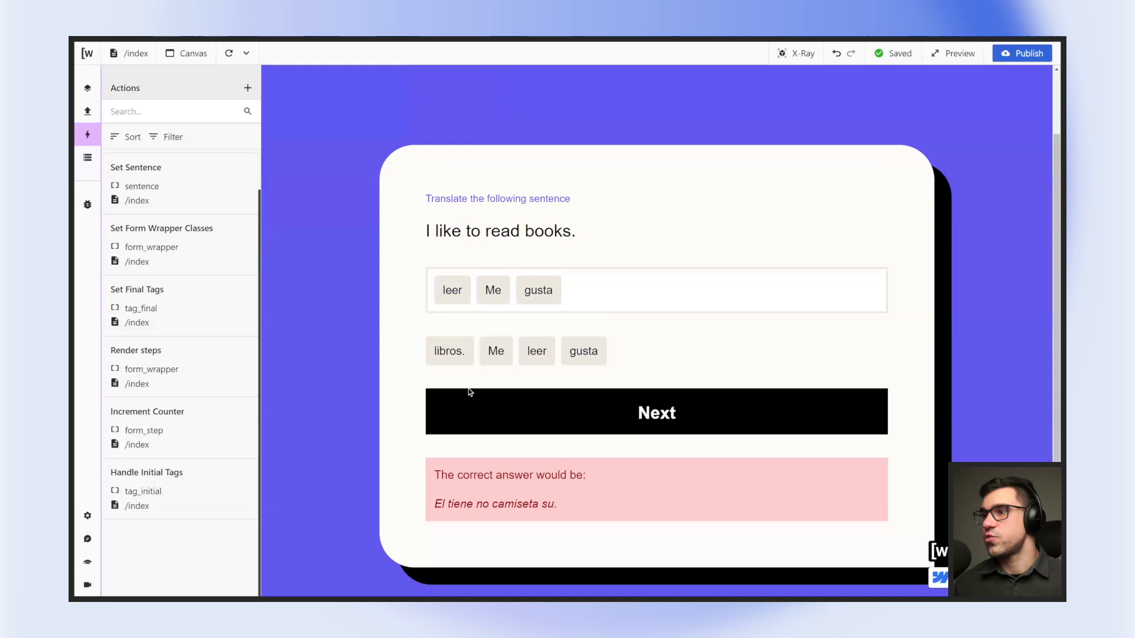
click(460, 357)
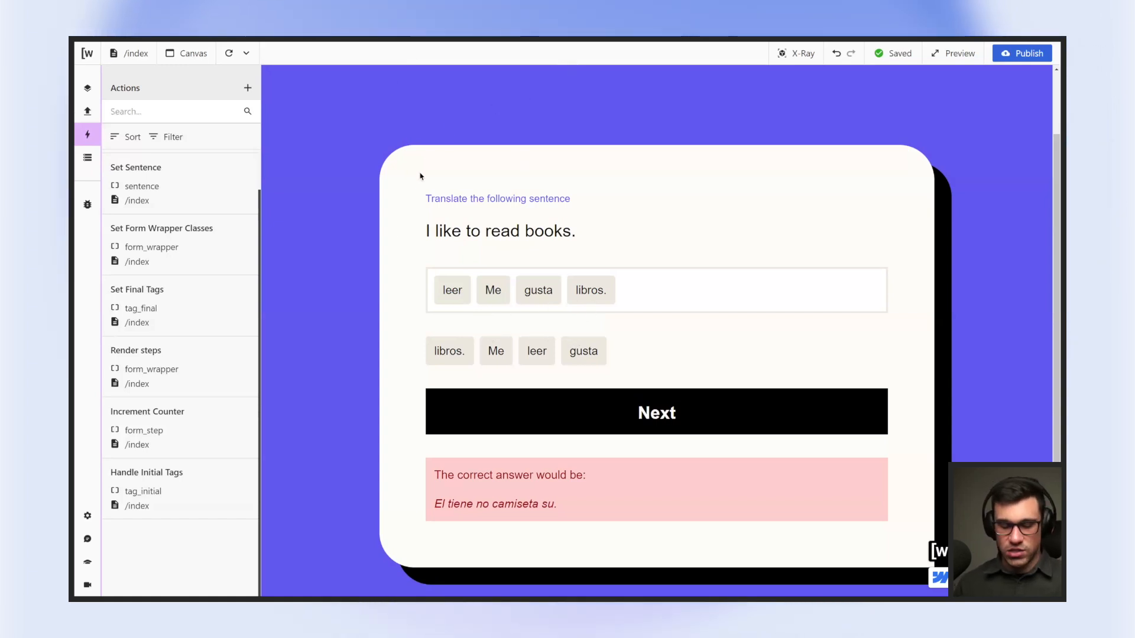
Search Google in a new browser tab for "remove item from array javascript".
key(ctrl+t)
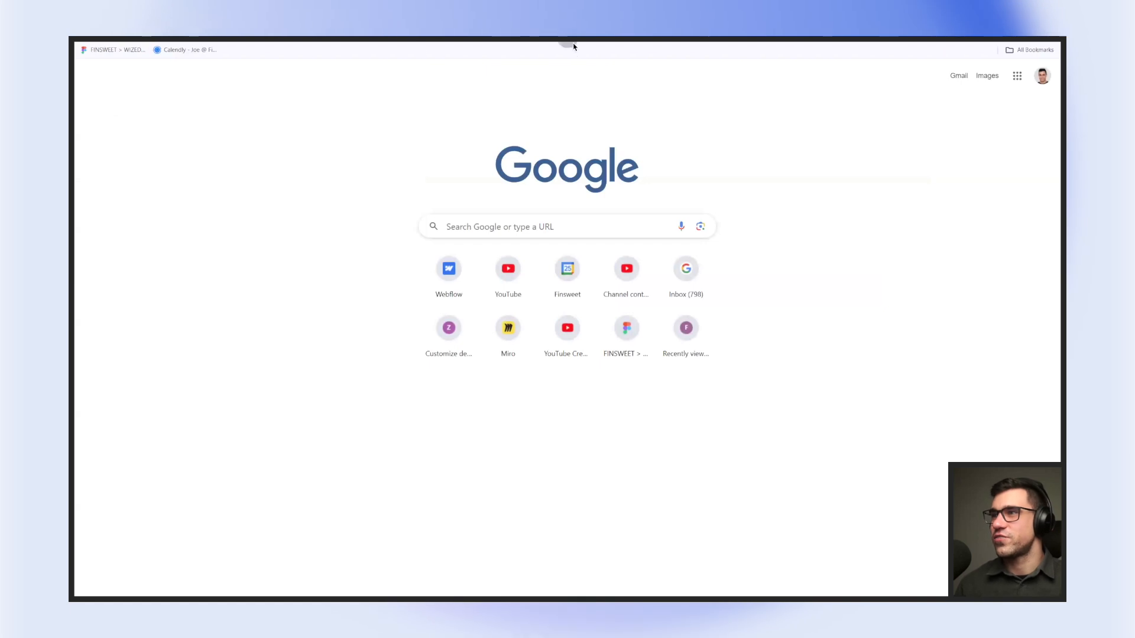
click(515, 222)
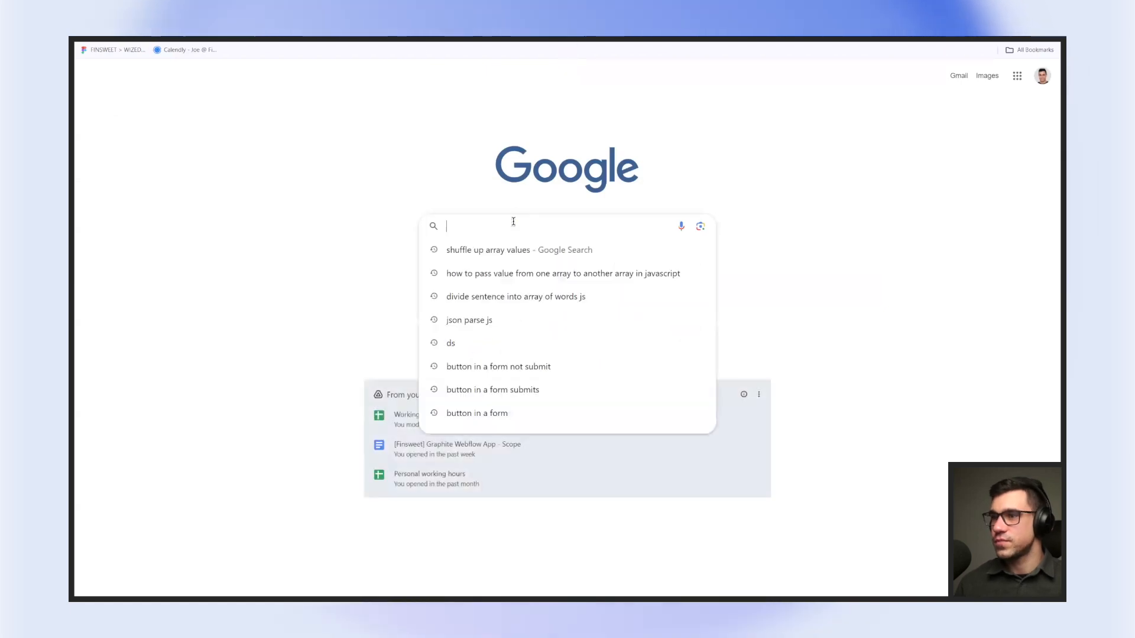
text(remove item fr)
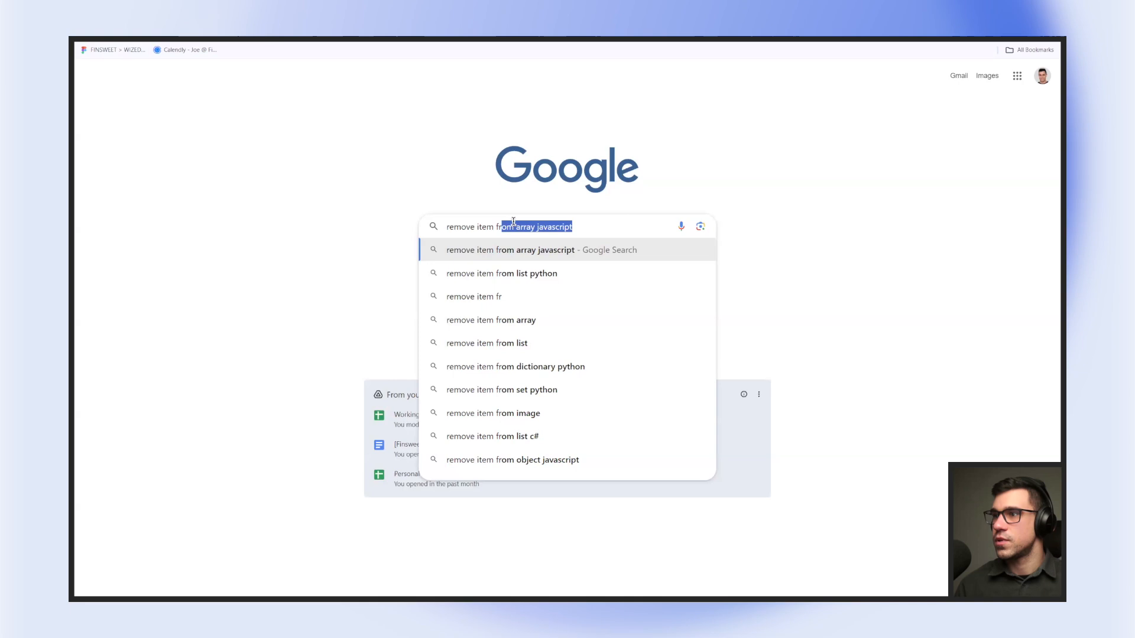
key(Return)
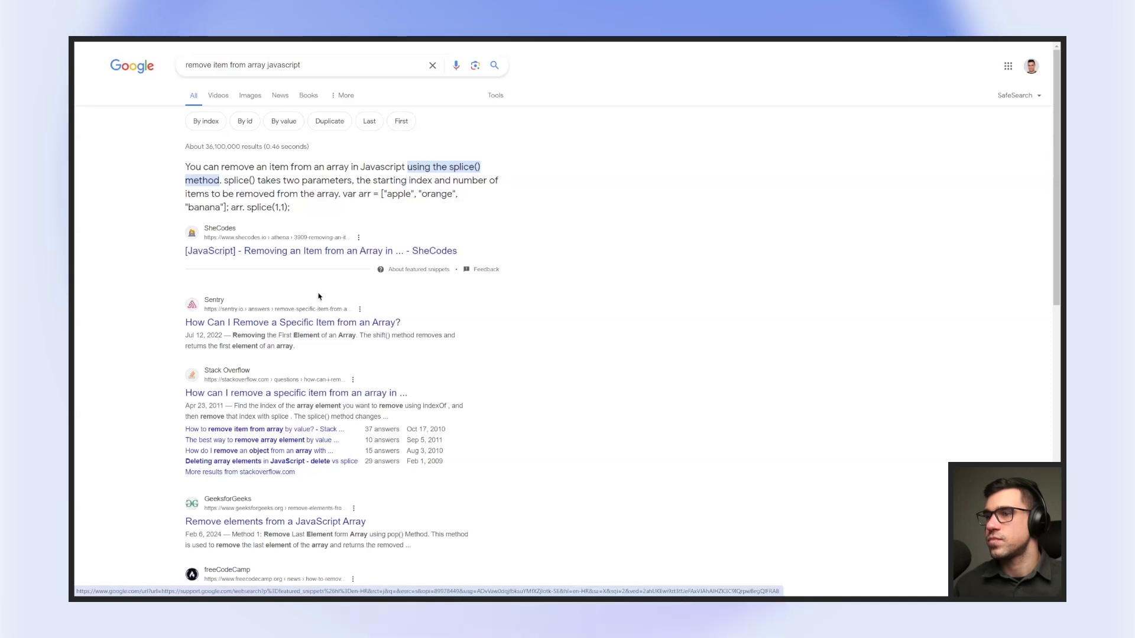
Open the SheCodes result on removing an item from an array and read its splice() example.
click(290, 249)
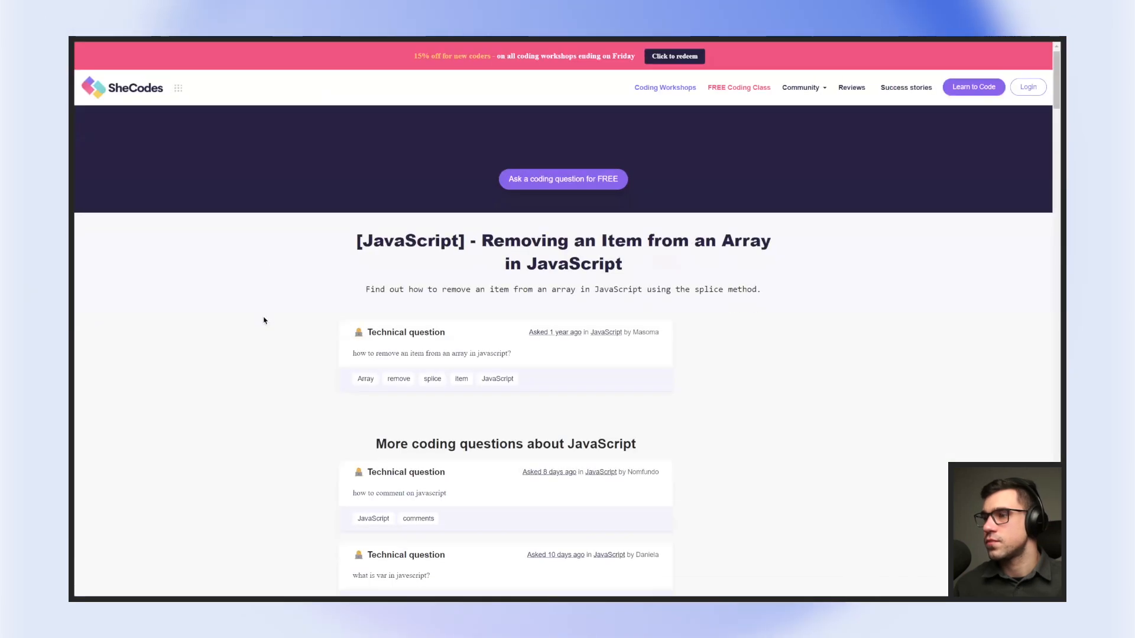
scroll(248, 302, down, 1)
scroll(243, 298, down, 3)
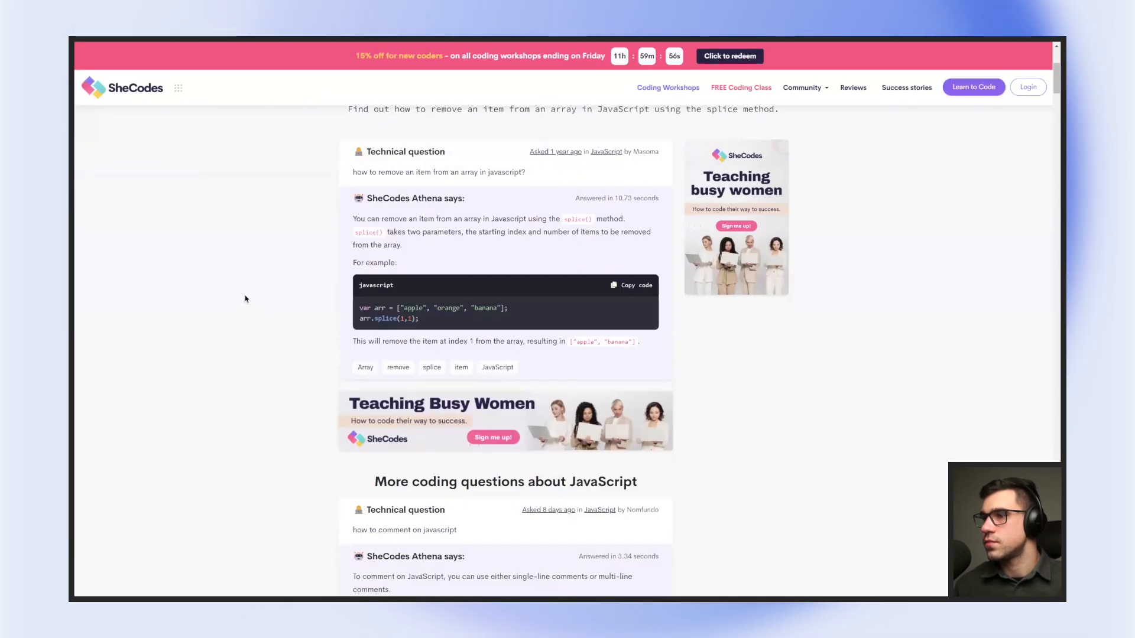
scroll(236, 292, down, 1)
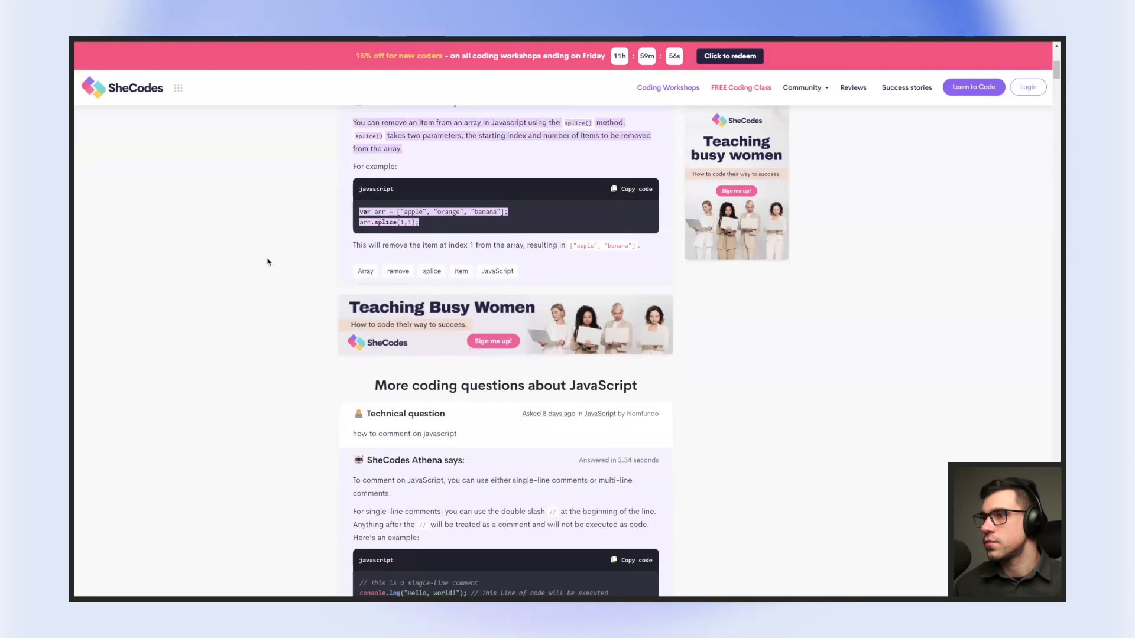
click(475, 245)
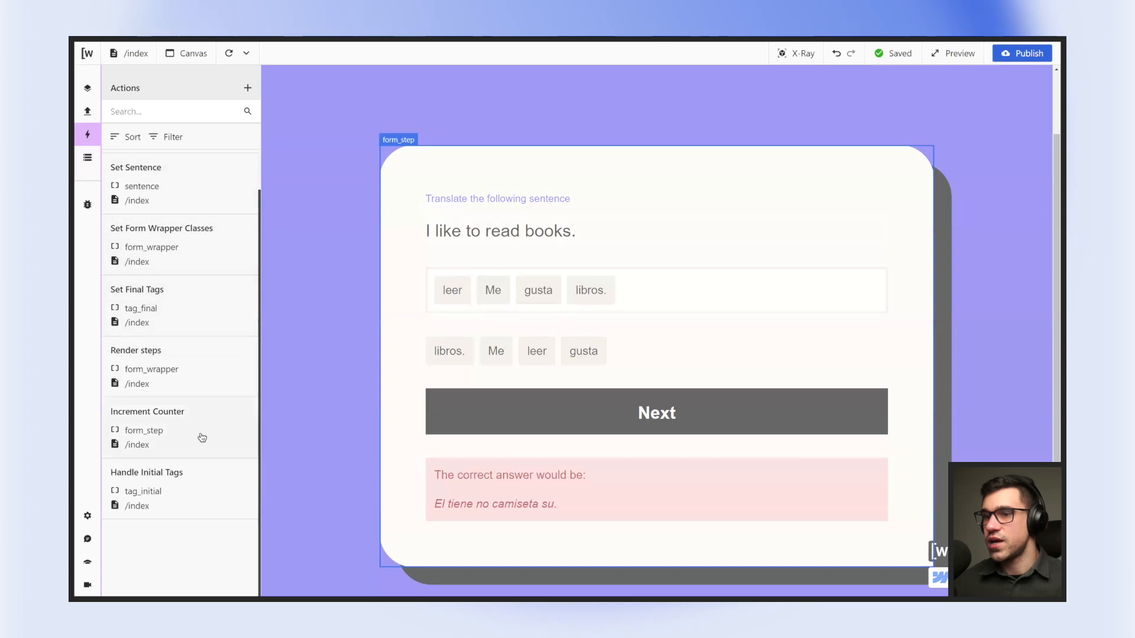
Return to Wized and add v.tags_initial.splice(v.j, 1) as a second line of the Handle Initial Tags click function.
click(191, 474)
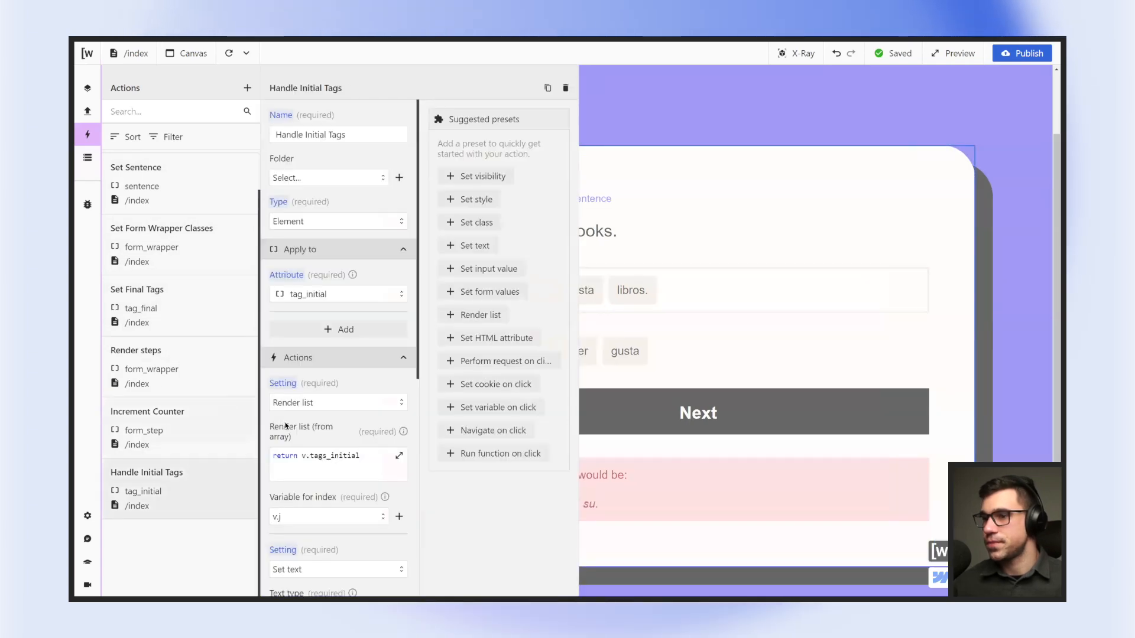
scroll(349, 443, down, 5)
click(375, 414)
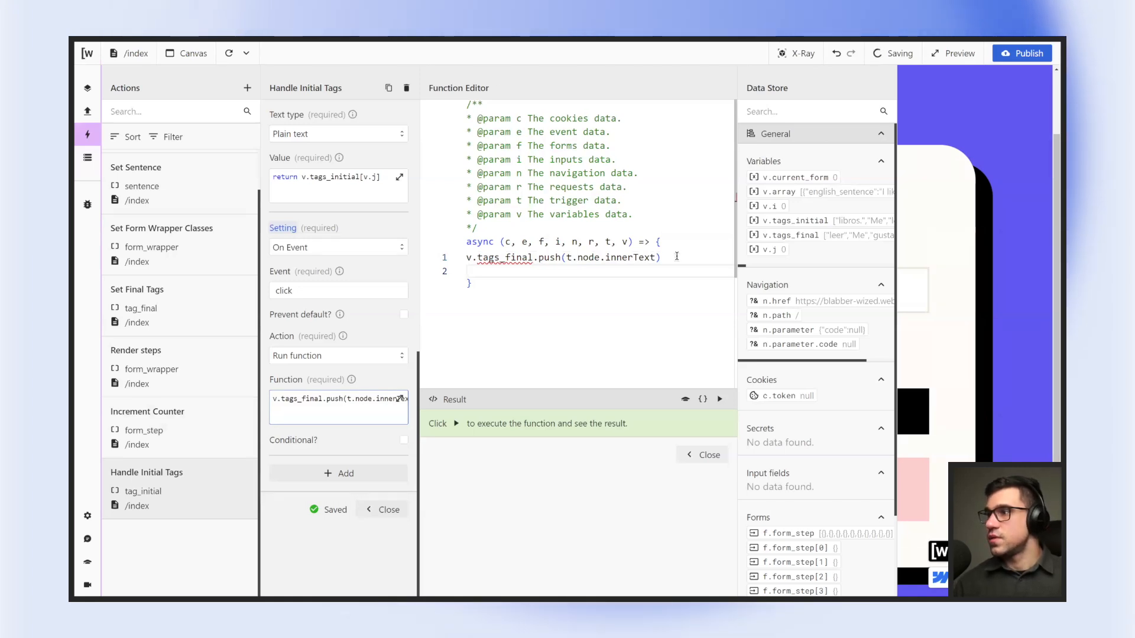
text(v.tags_initial)
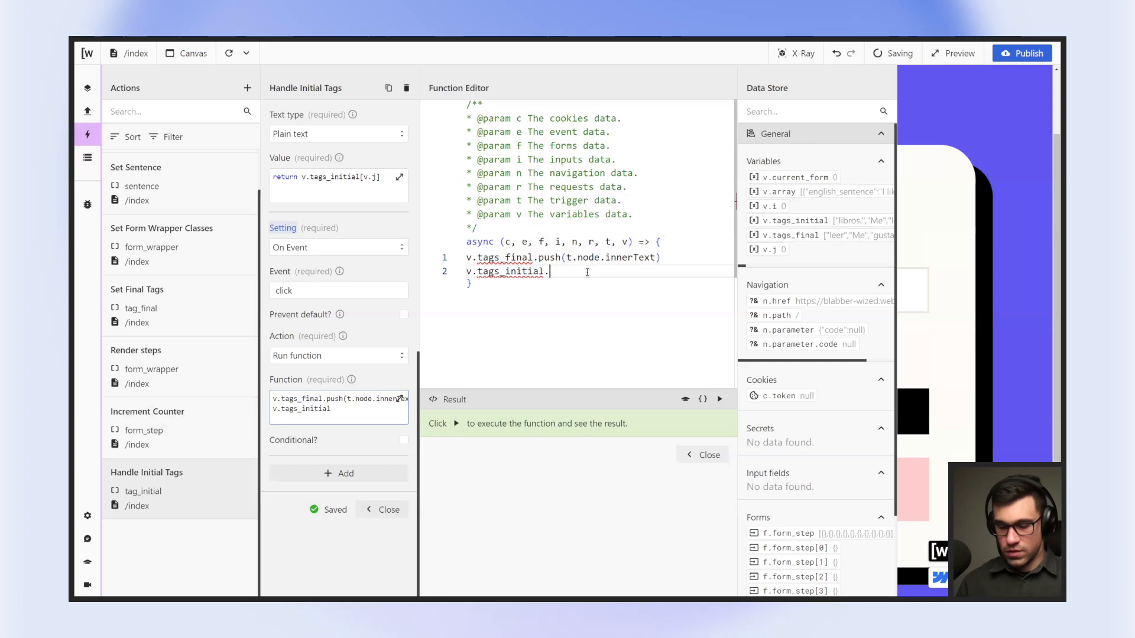
text(.splic)
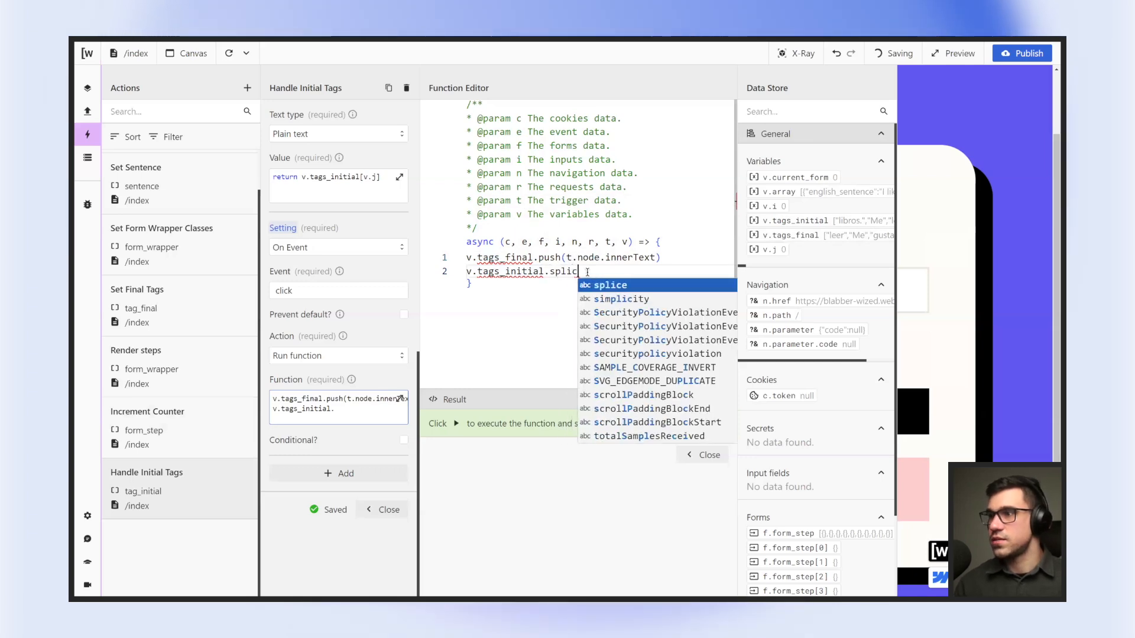
text(e())
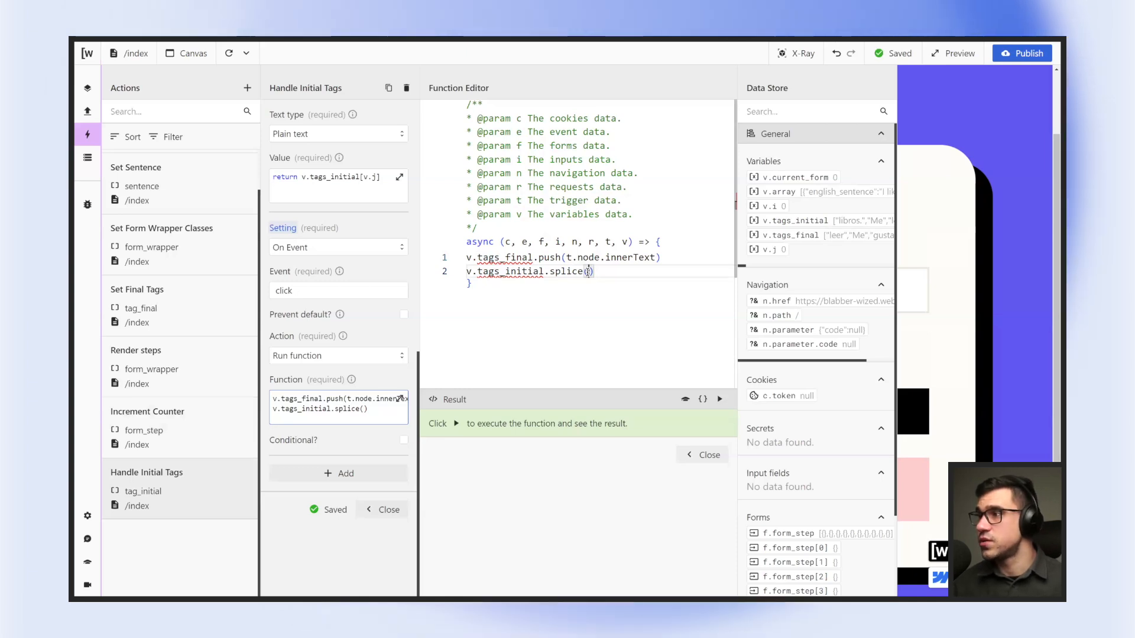
text(v.j, 1)
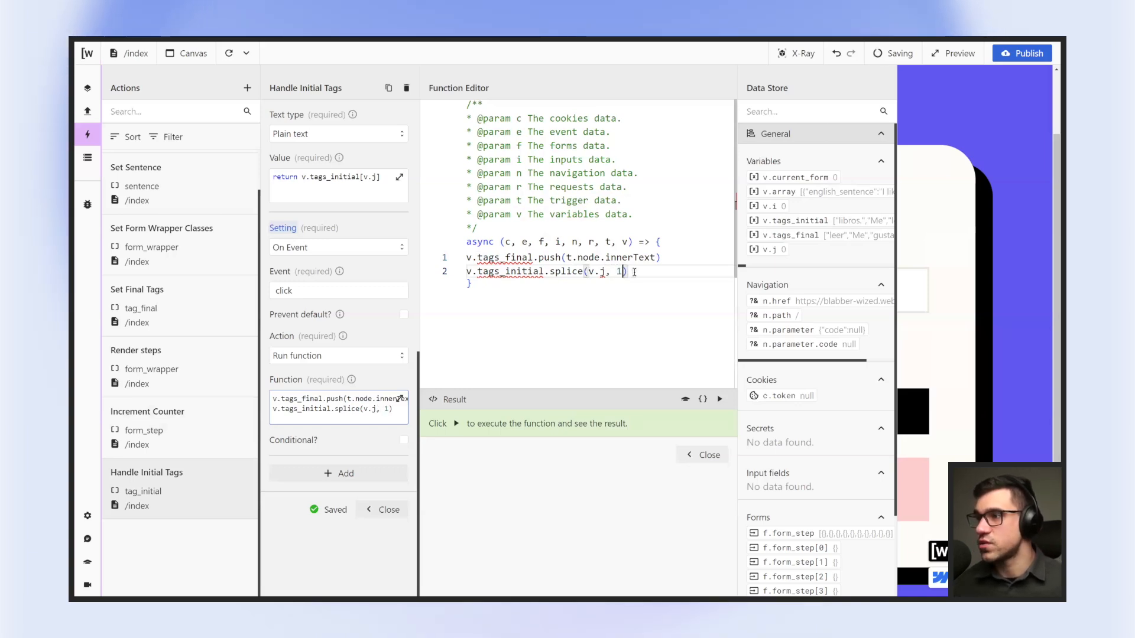
Examine the index and item-count arguments of the splice call.
double_click(621, 273)
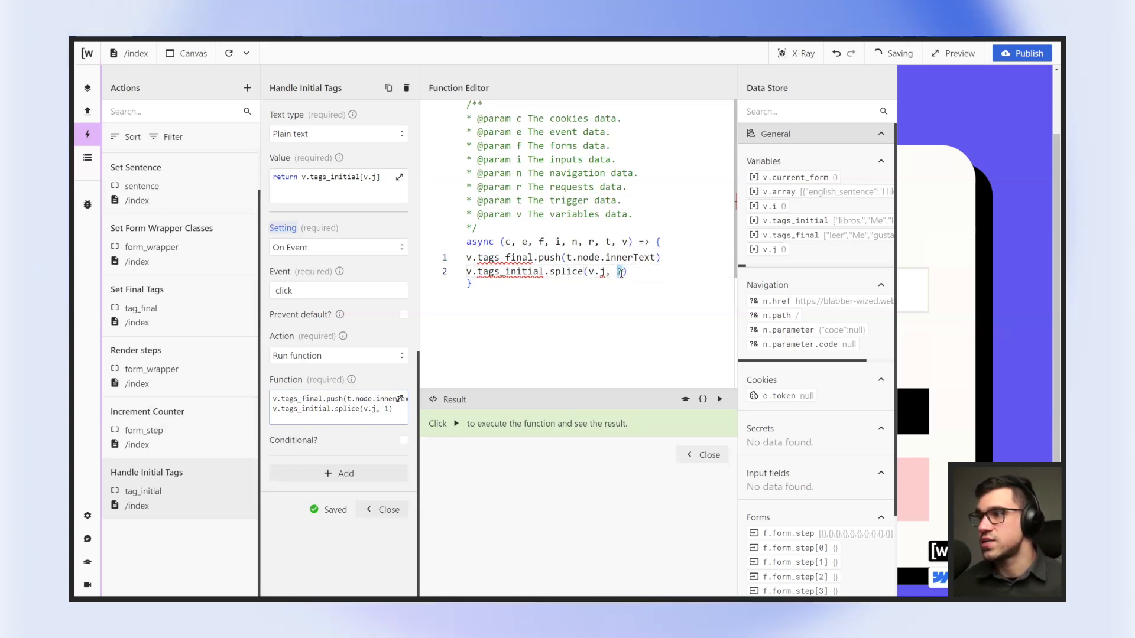
drag(549, 272, 588, 271)
click(629, 273)
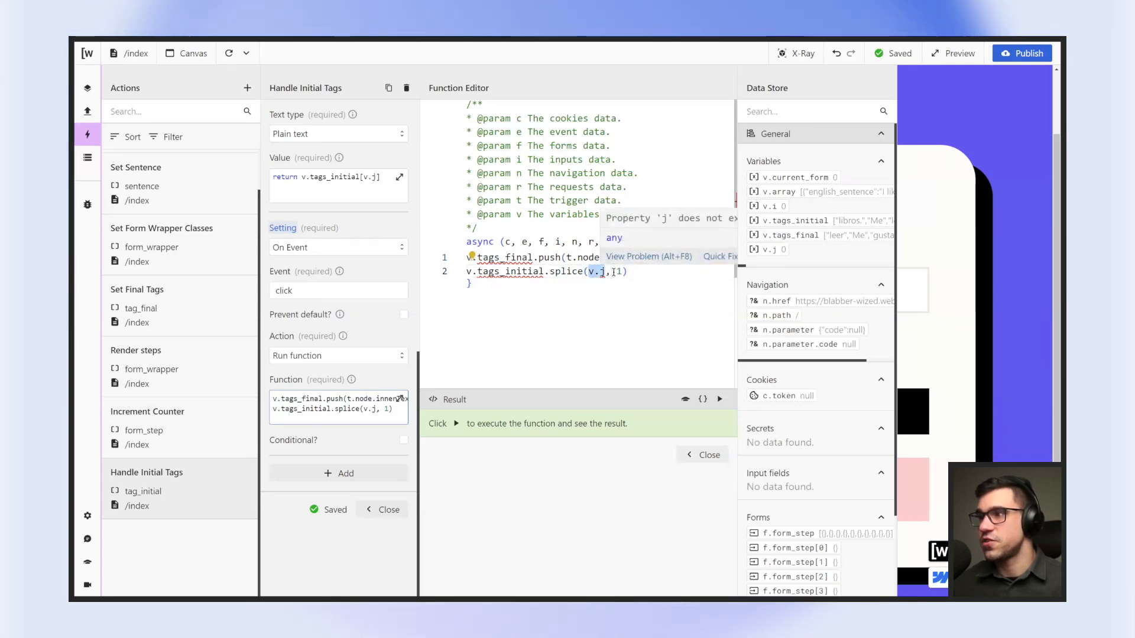
click(617, 271)
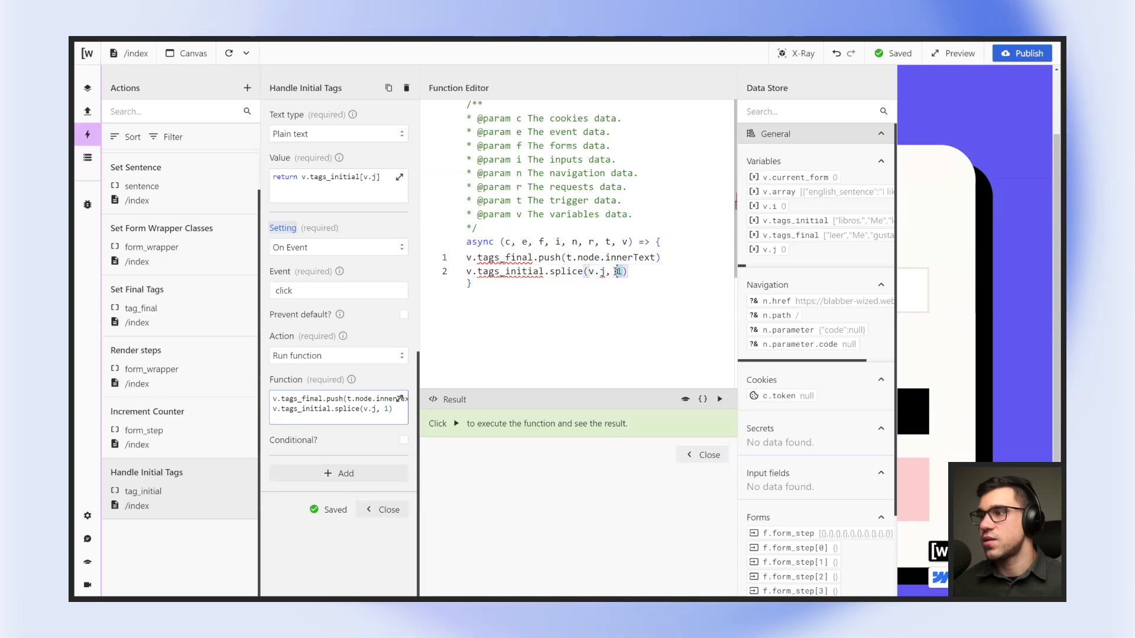
drag(588, 272, 621, 272)
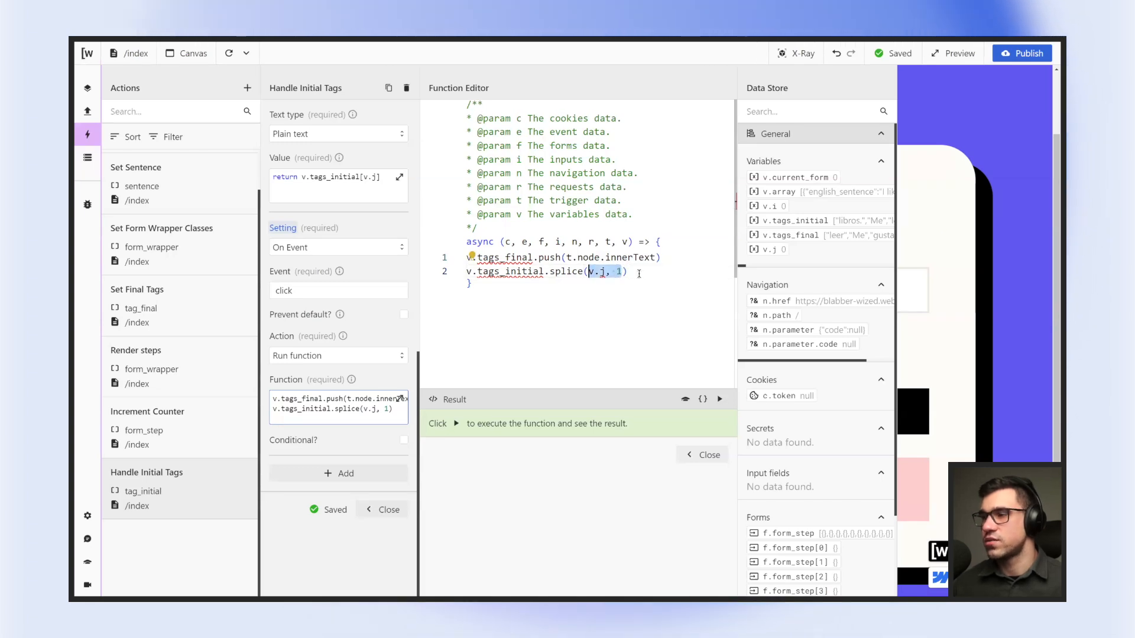
Clear the splice call, rewrite it as v.tags_initial.splice(v.j, 1), and close the function editor.
key(Return)
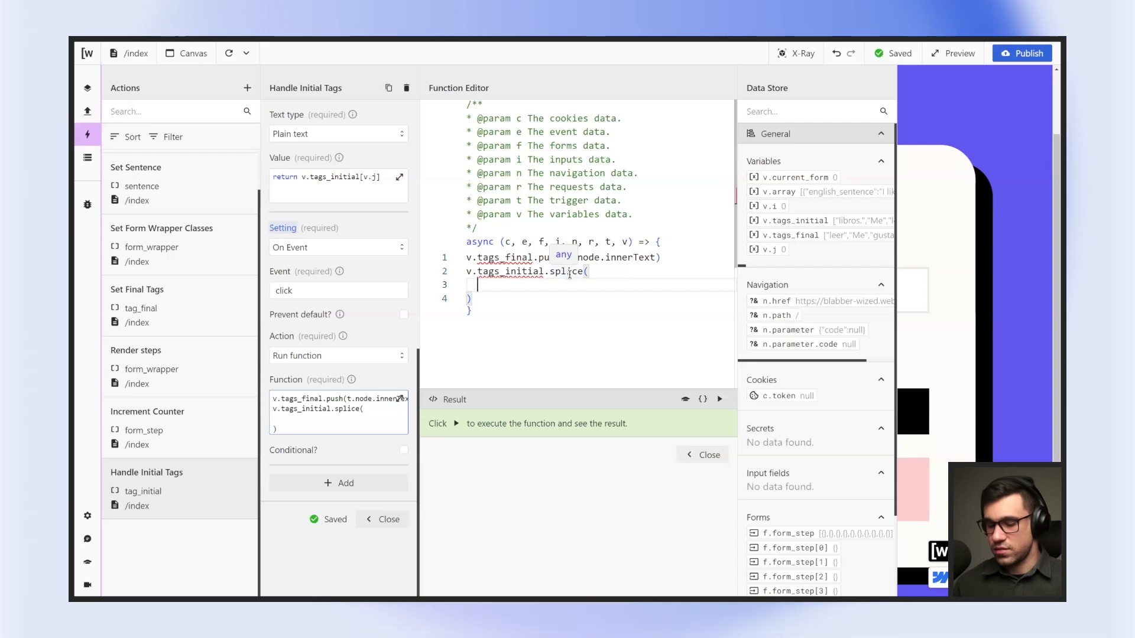
key(Delete)
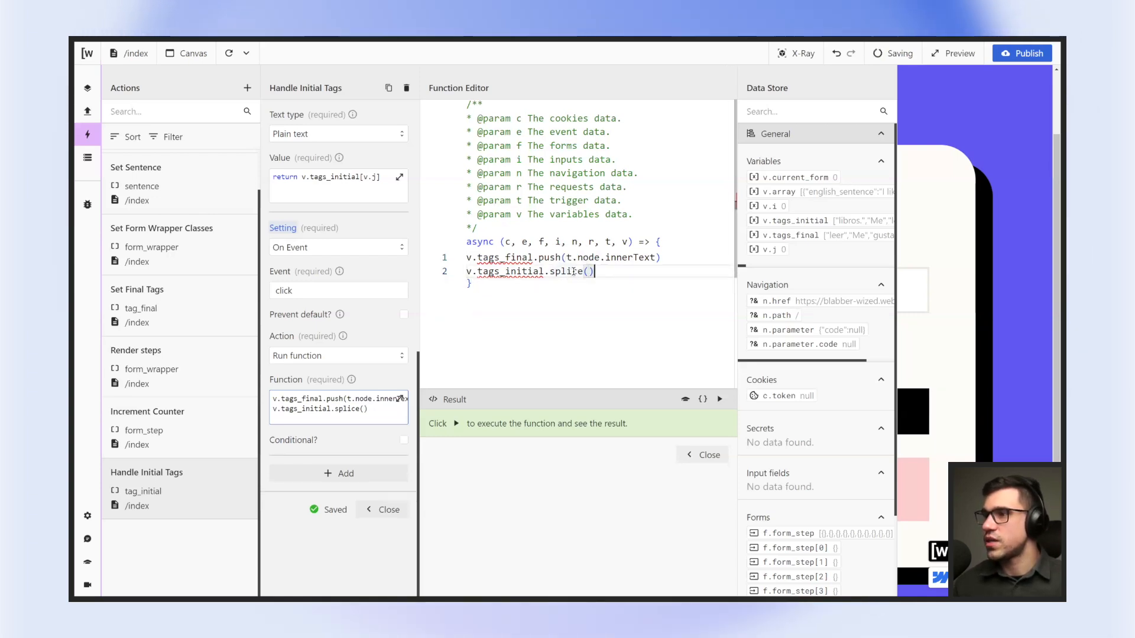
drag(594, 271, 556, 271)
text(spli)
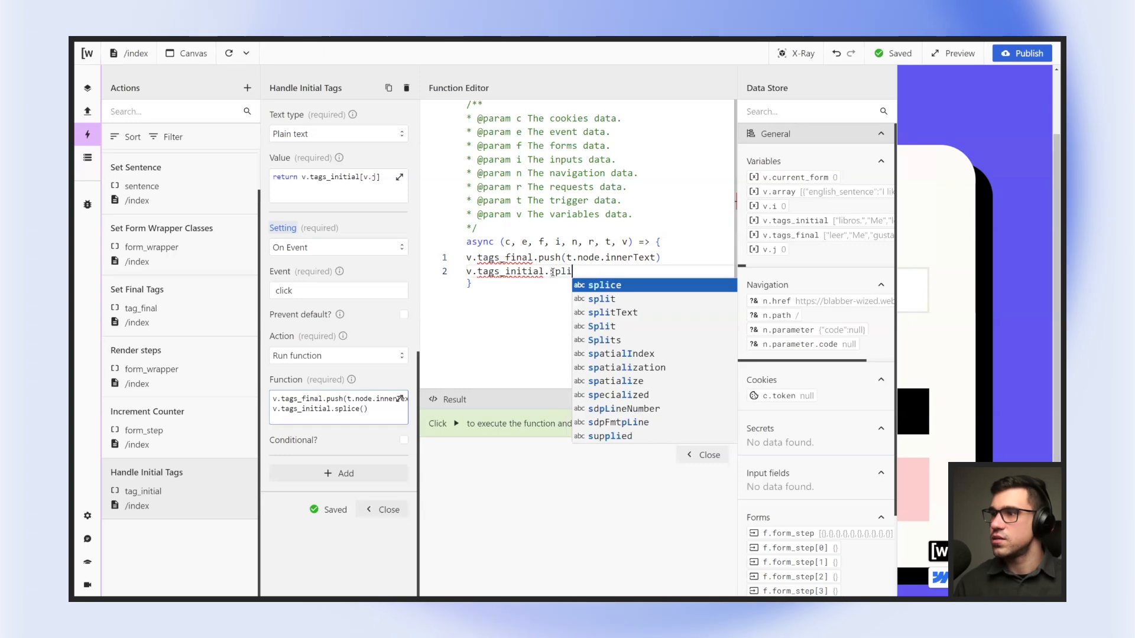
click(629, 285)
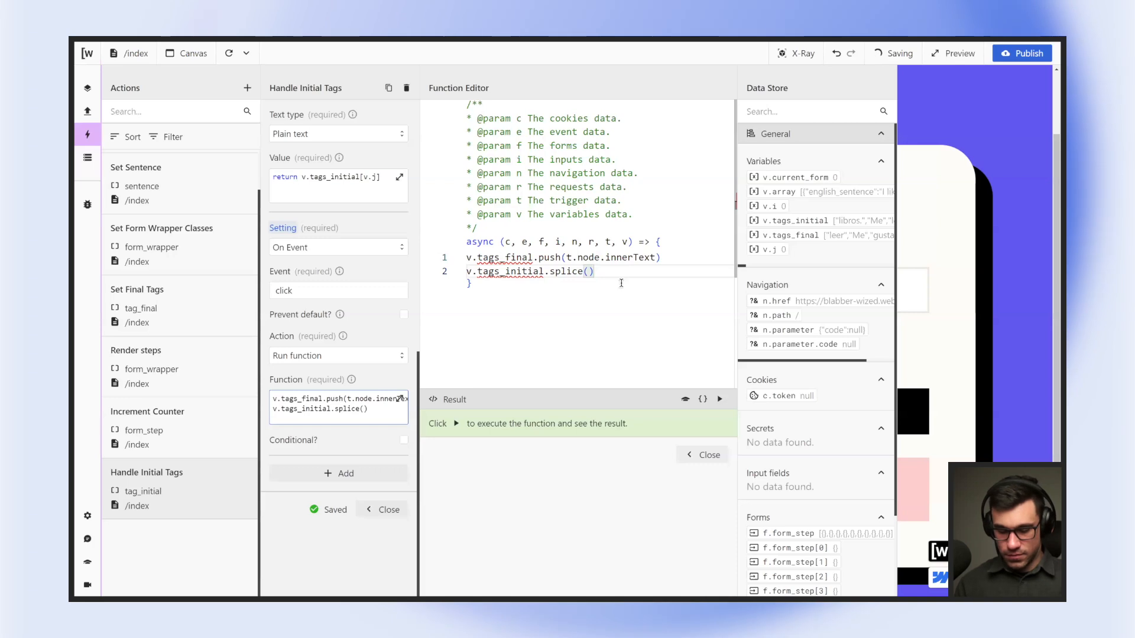
text(v.j, 1)
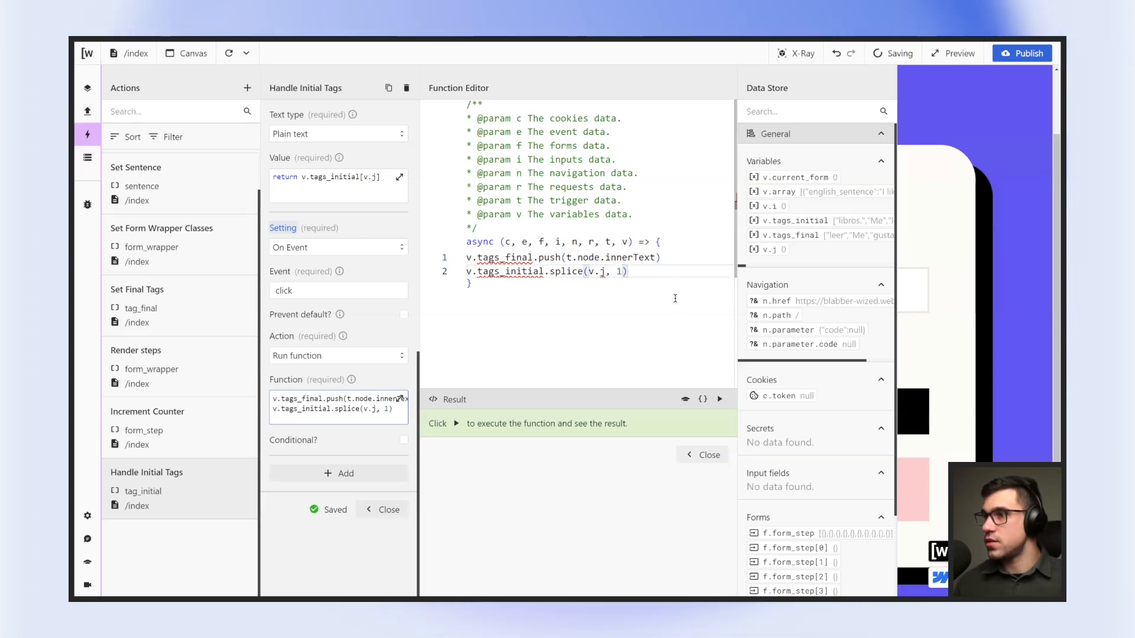
click(704, 459)
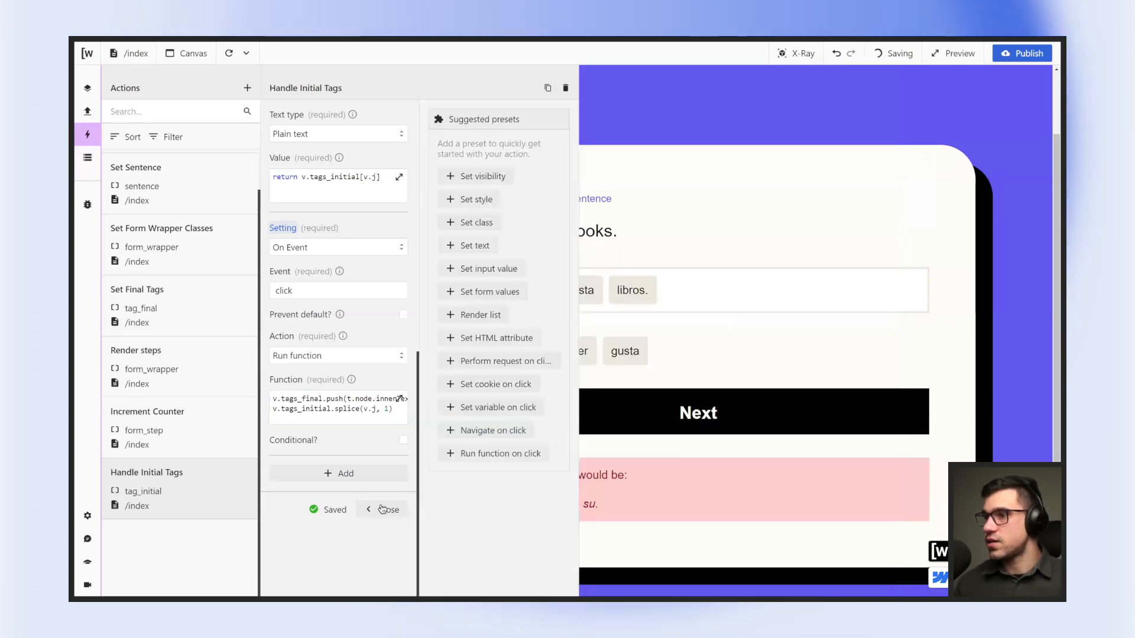
Close the Handle Initial Tags action, reload the canvas, and test the initial tags by choosing Me, gusta, leer and libros. in order.
click(387, 509)
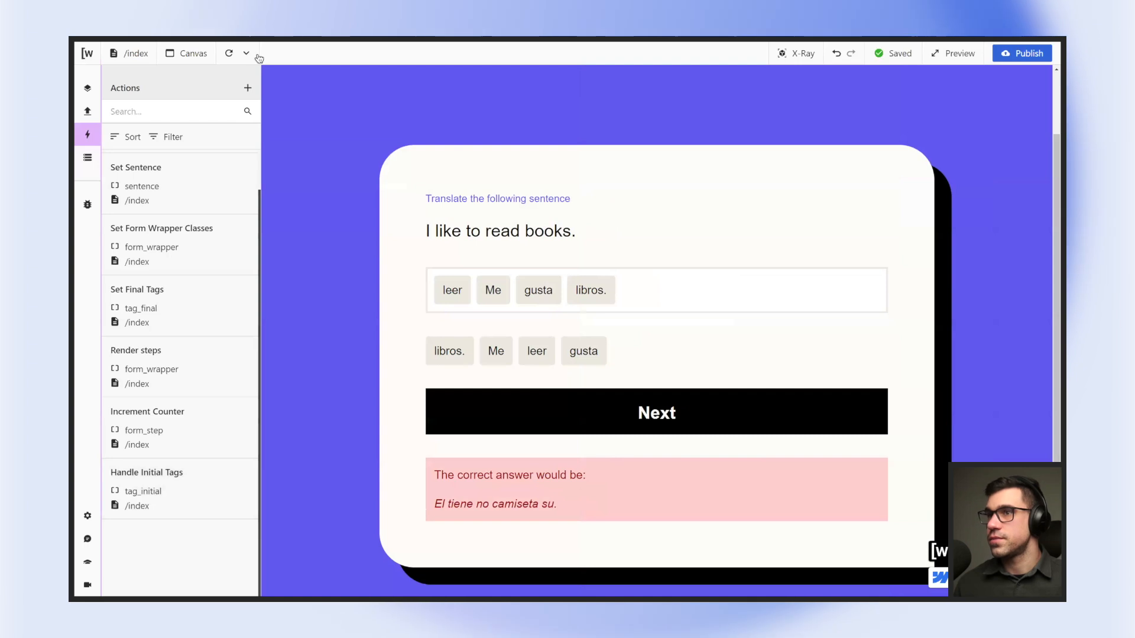
click(228, 53)
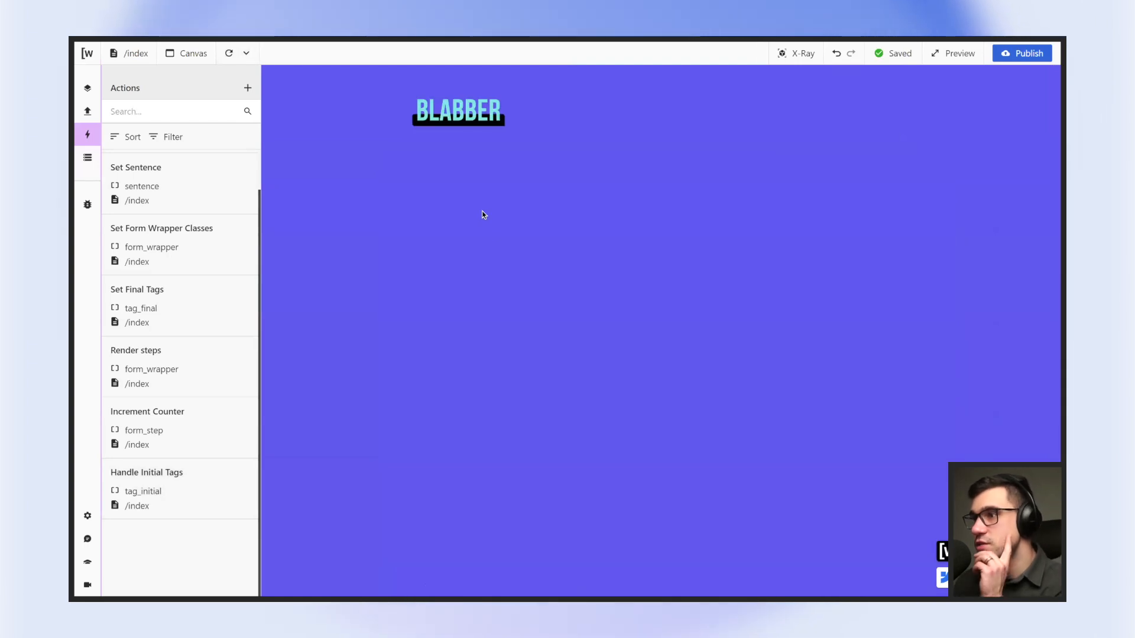
scroll(520, 310, down, 2)
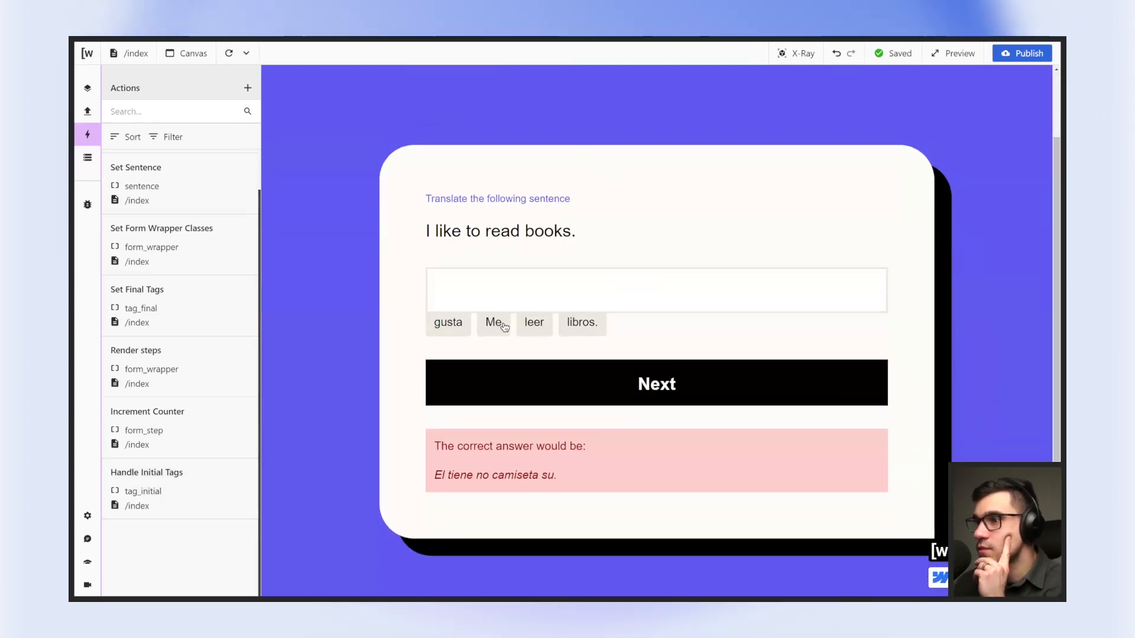
click(500, 329)
click(448, 352)
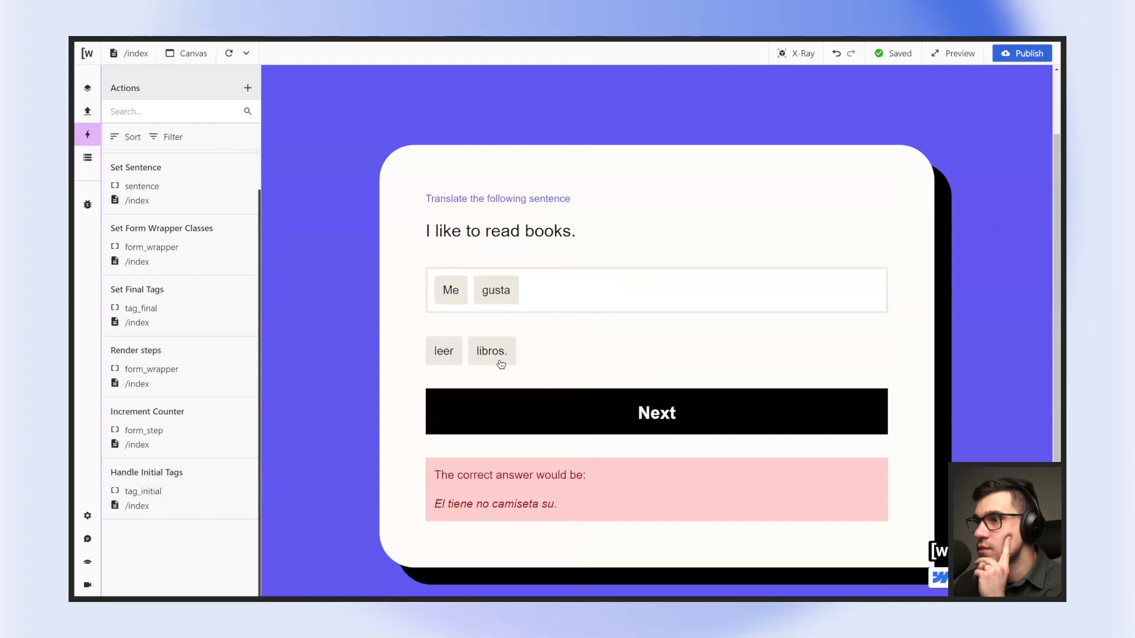
click(445, 352)
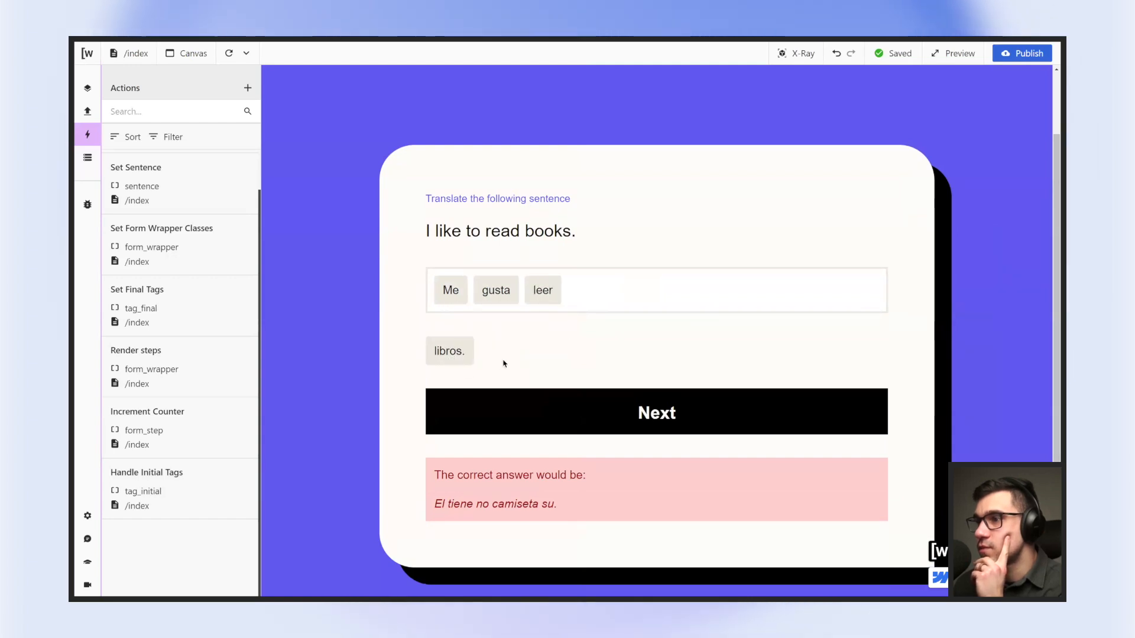
click(458, 349)
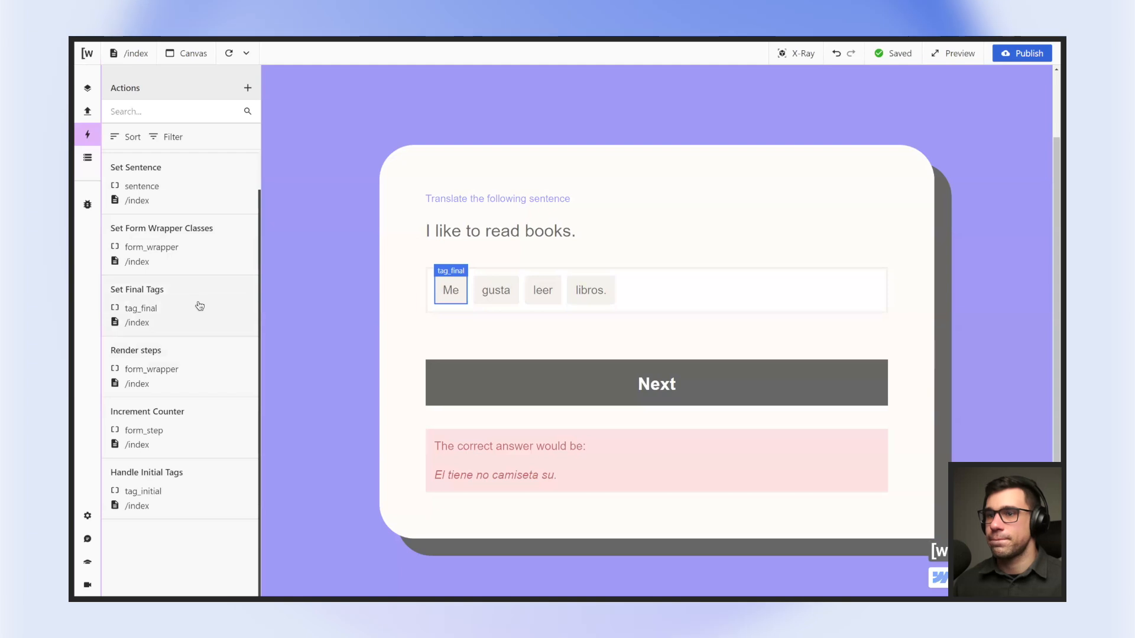
Open the Set Final Tags action and rename it Handle Final Tags.
click(201, 304)
scroll(380, 371, down, 4)
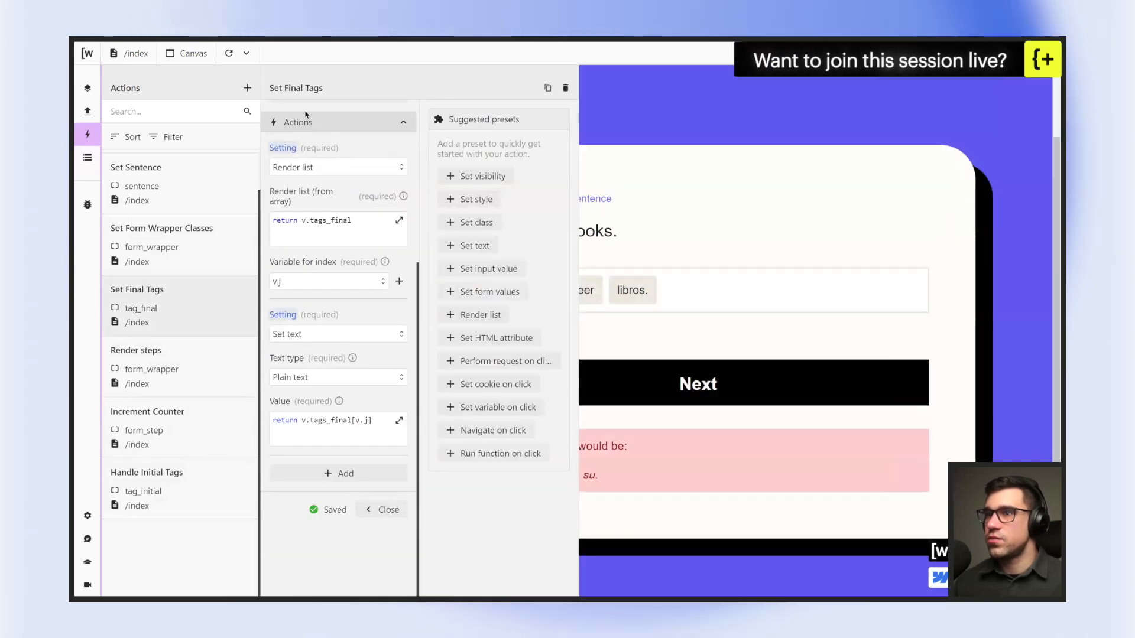
scroll(308, 210, up, 2)
scroll(308, 210, up, 2)
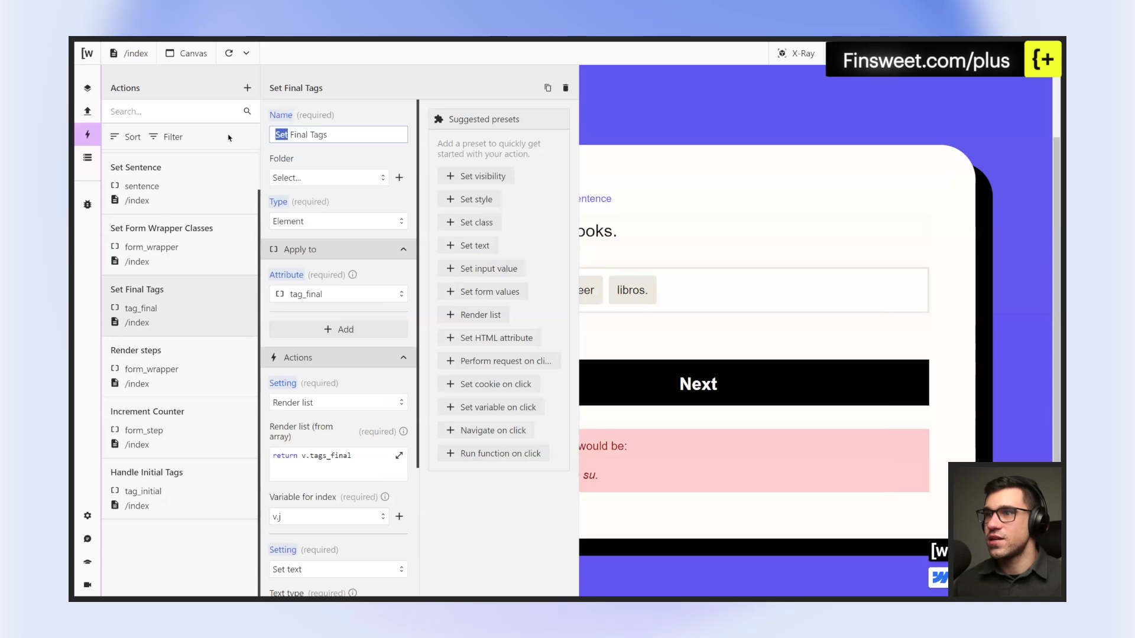
text(Handl)
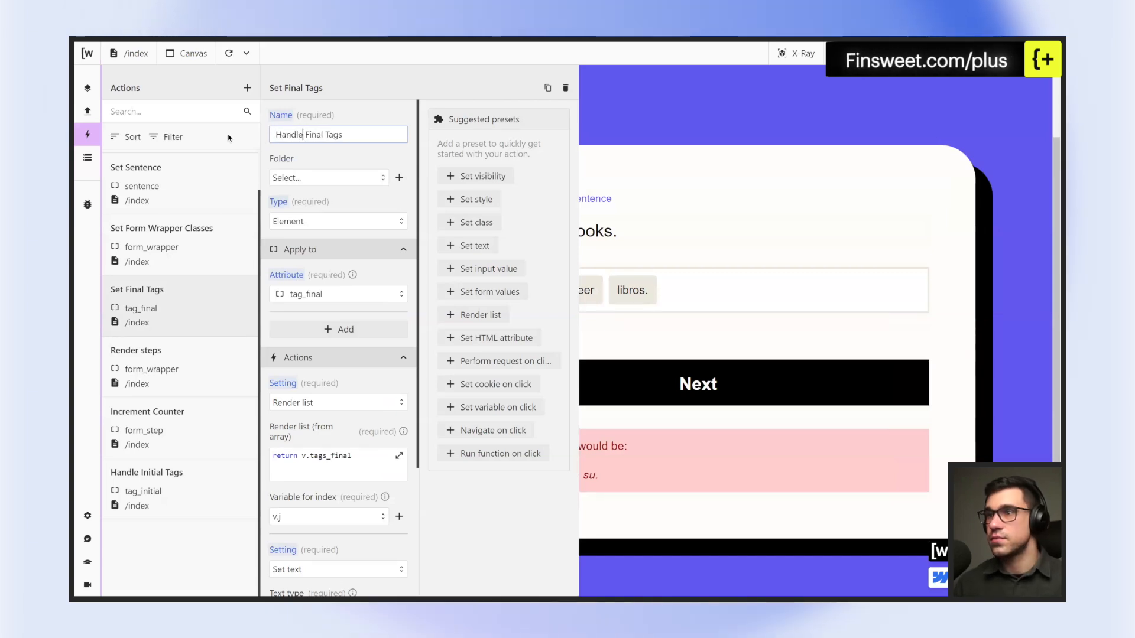
Add an On Event setting to the Handle Final Tags action, below its Set text setting.
scroll(357, 177, down, 4)
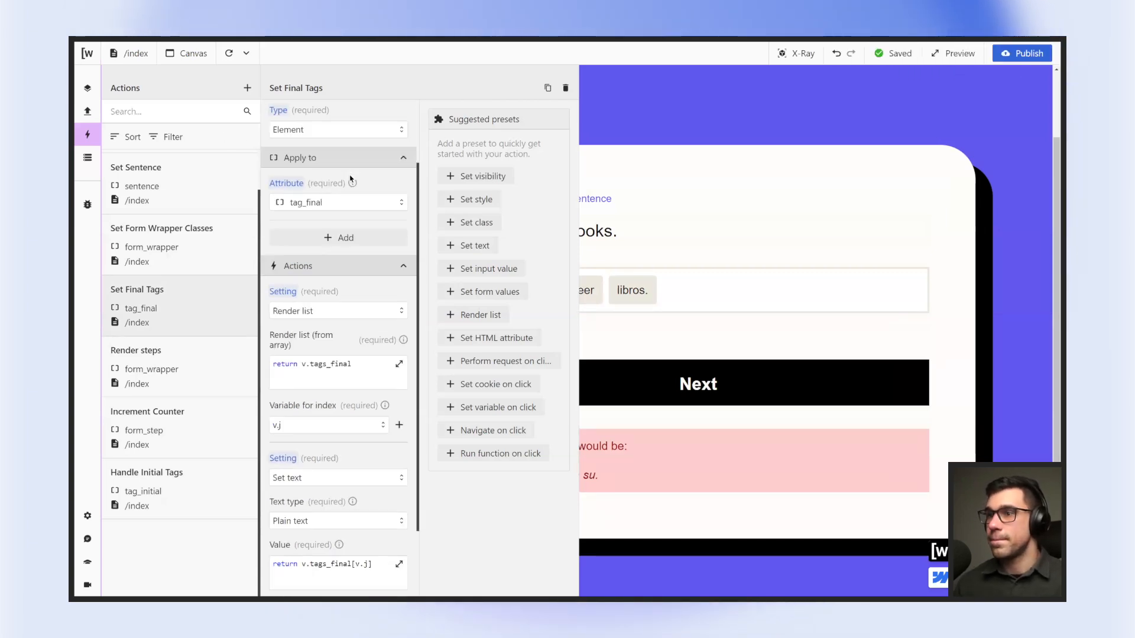
click(343, 497)
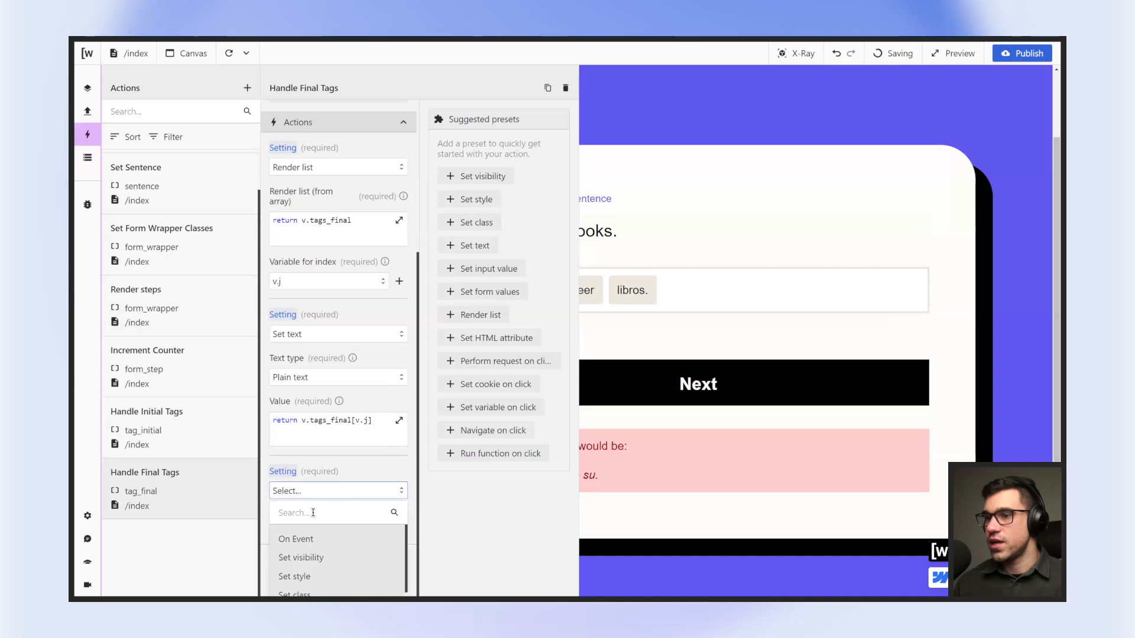
text(r)
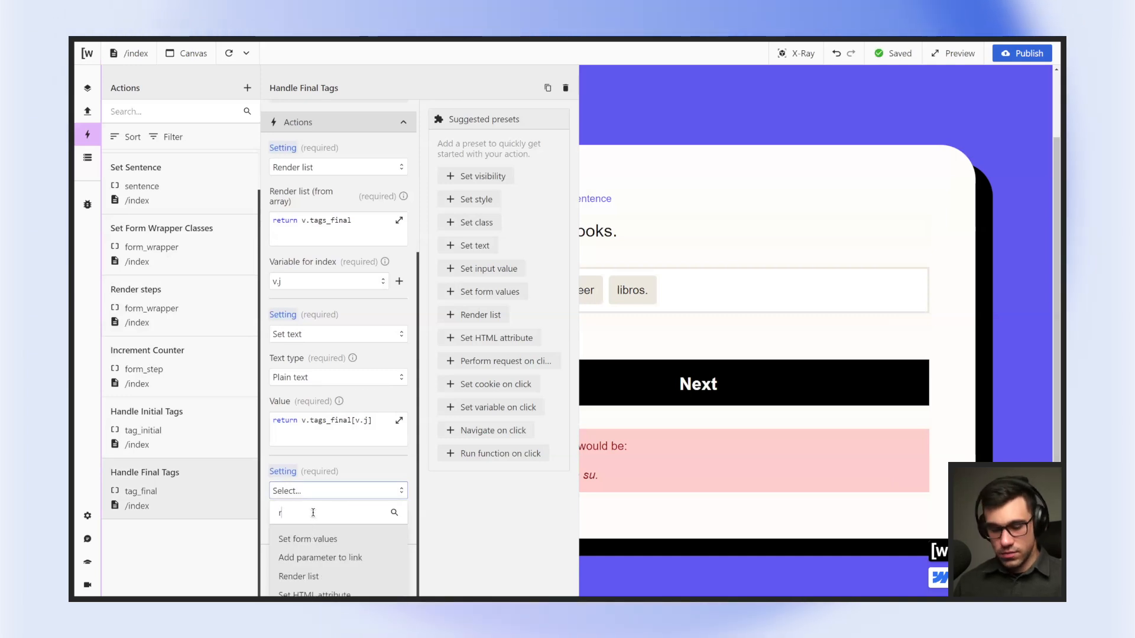
text(un)
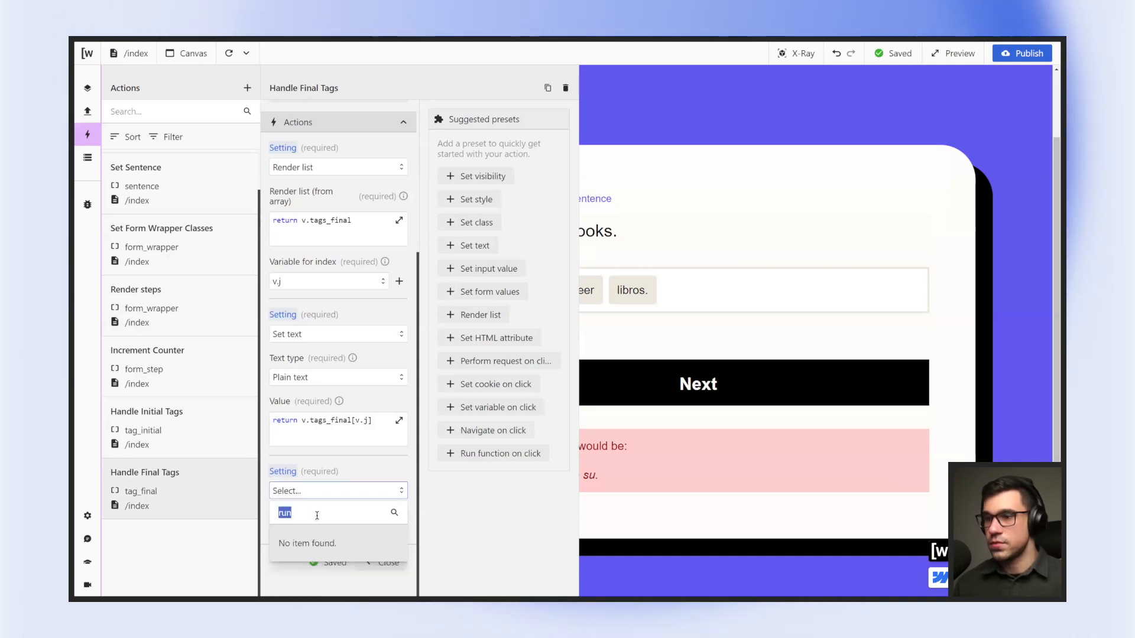
key(BackSpace)
scroll(353, 424, down, 1)
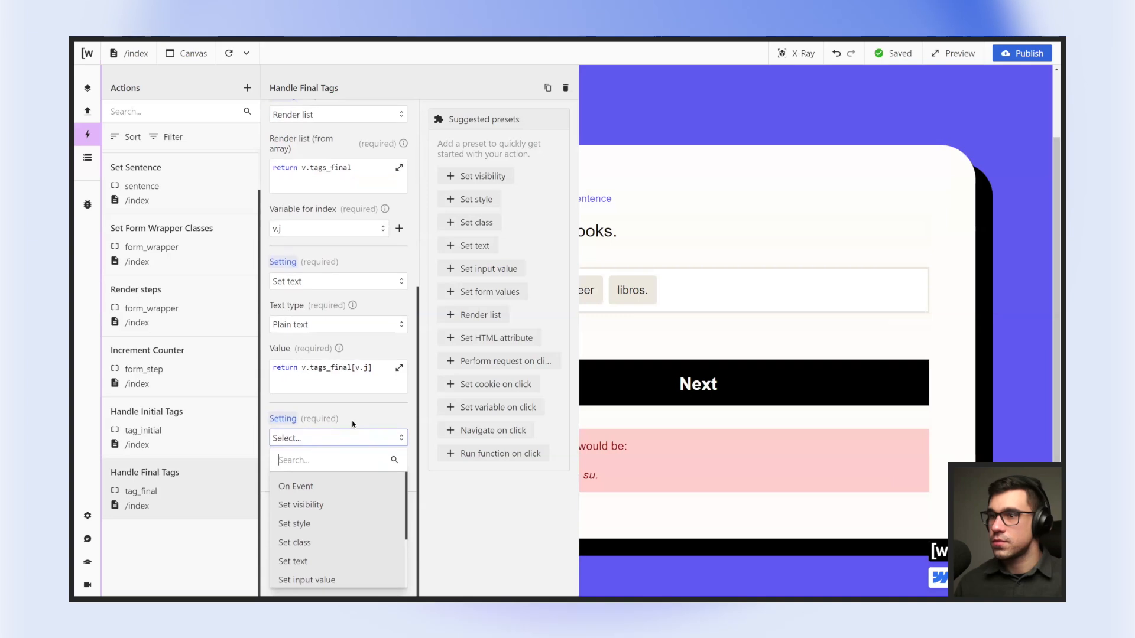
click(295, 486)
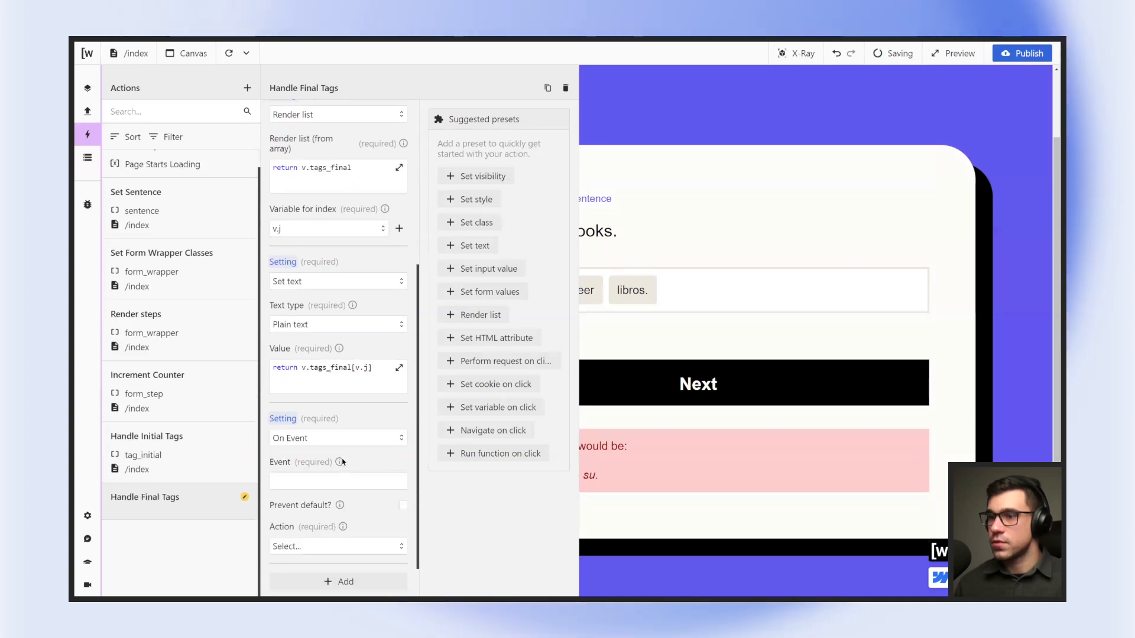
Set the new setting's event to click and its action to Run function, and close the Handle Final Tags action.
scroll(314, 458, down, 2)
click(281, 455)
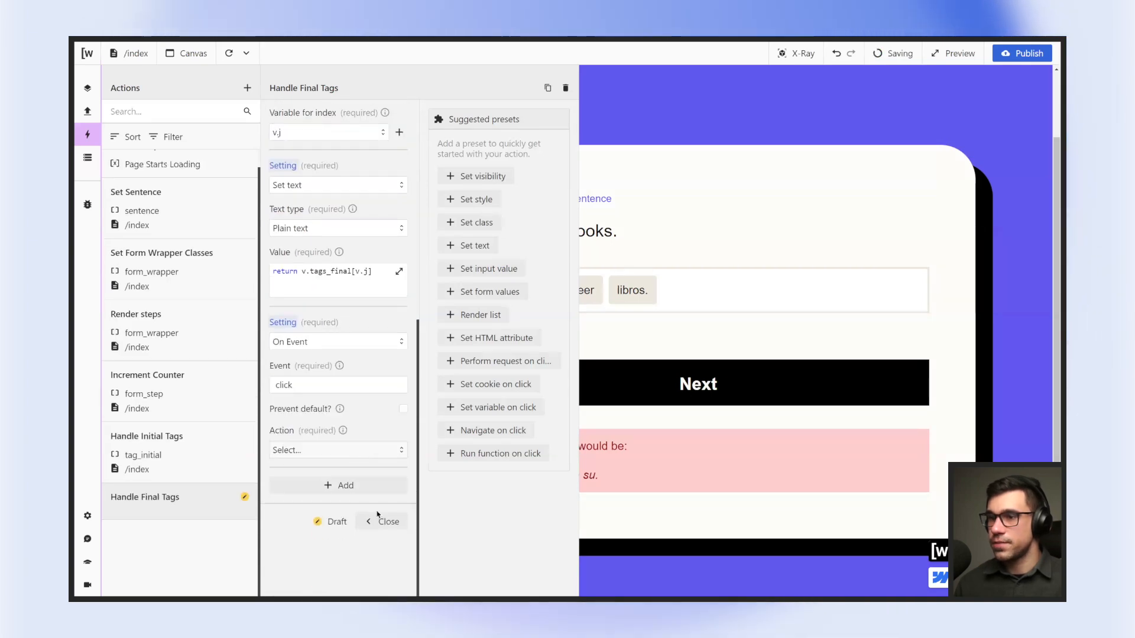
click(349, 453)
click(302, 549)
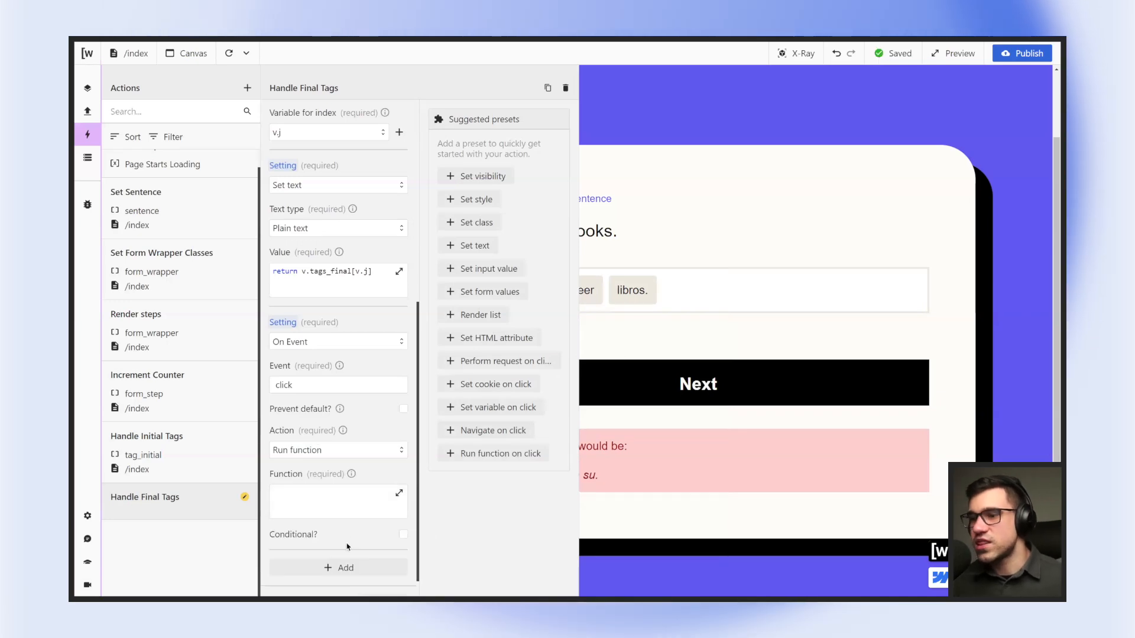
scroll(347, 547, down, 2)
click(387, 509)
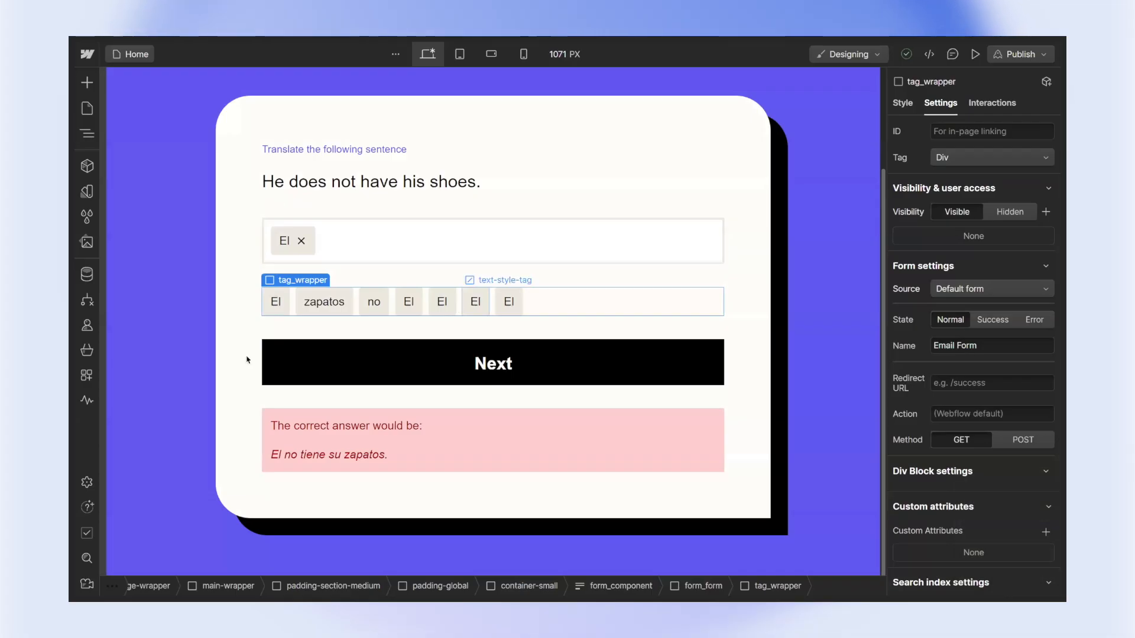
Switch to Webflow and examine the element settings of the initial word tags, their wrapper and the Next button.
click(400, 308)
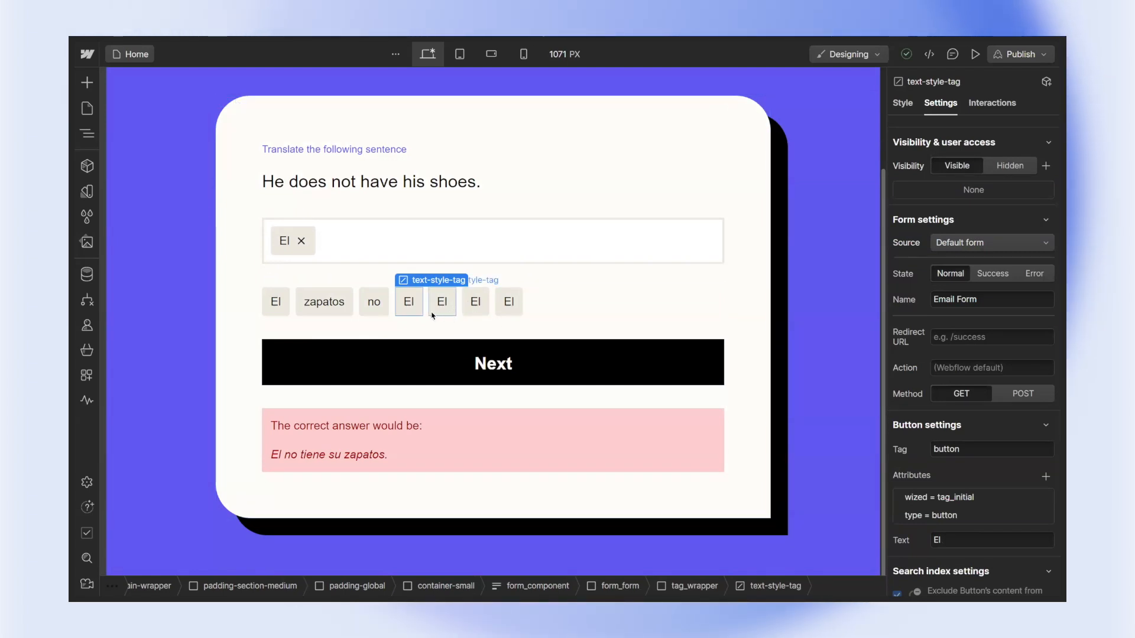
double_click(963, 448)
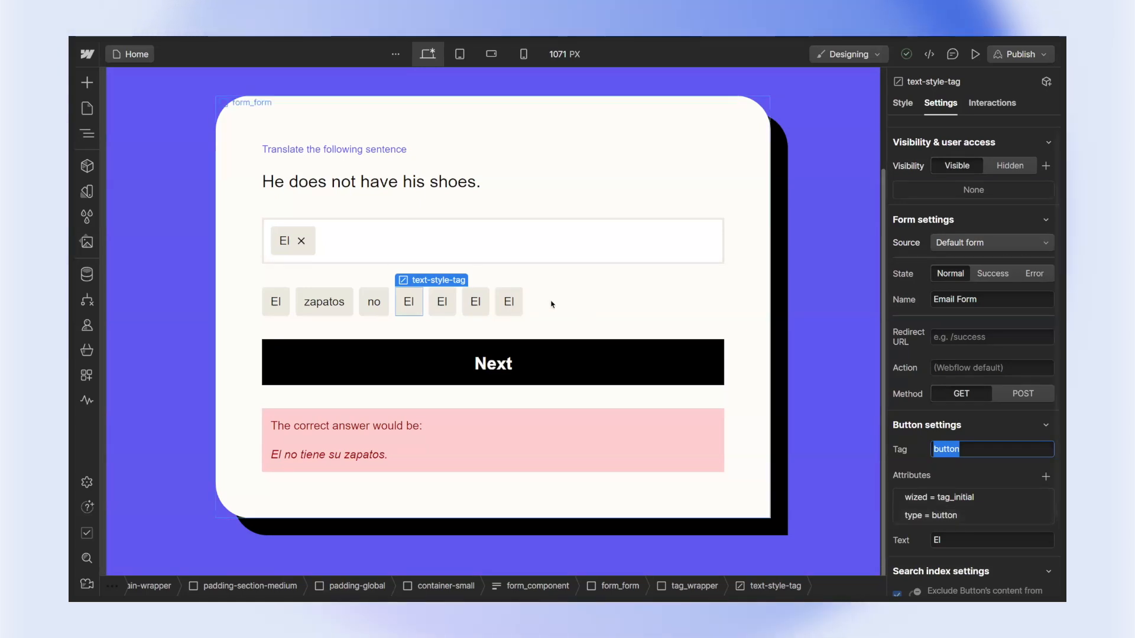
click(518, 371)
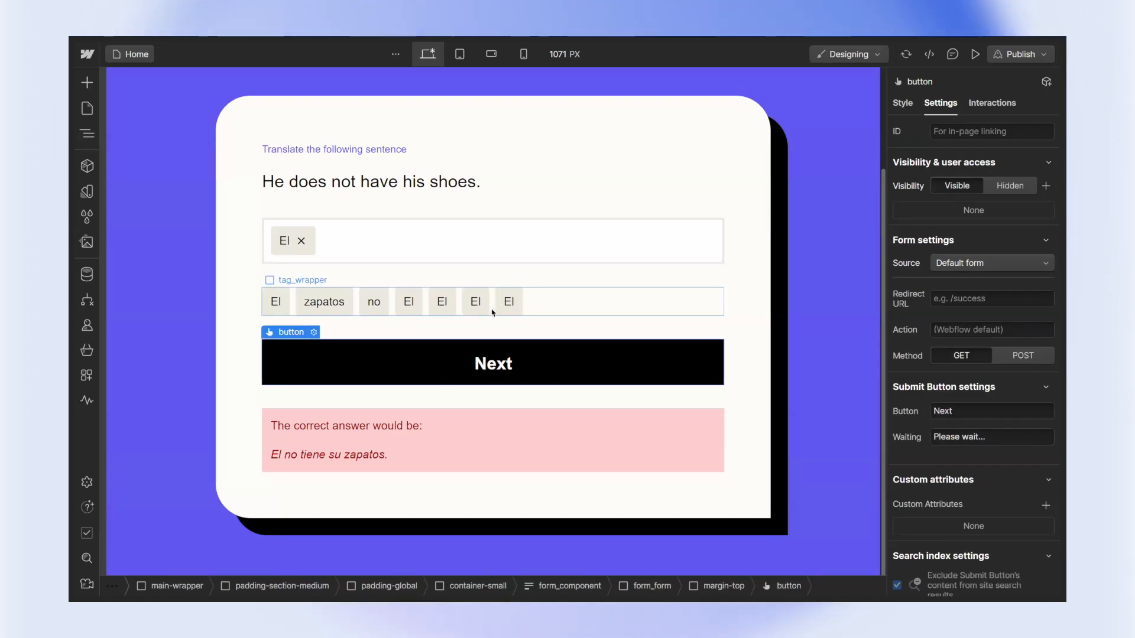
click(326, 317)
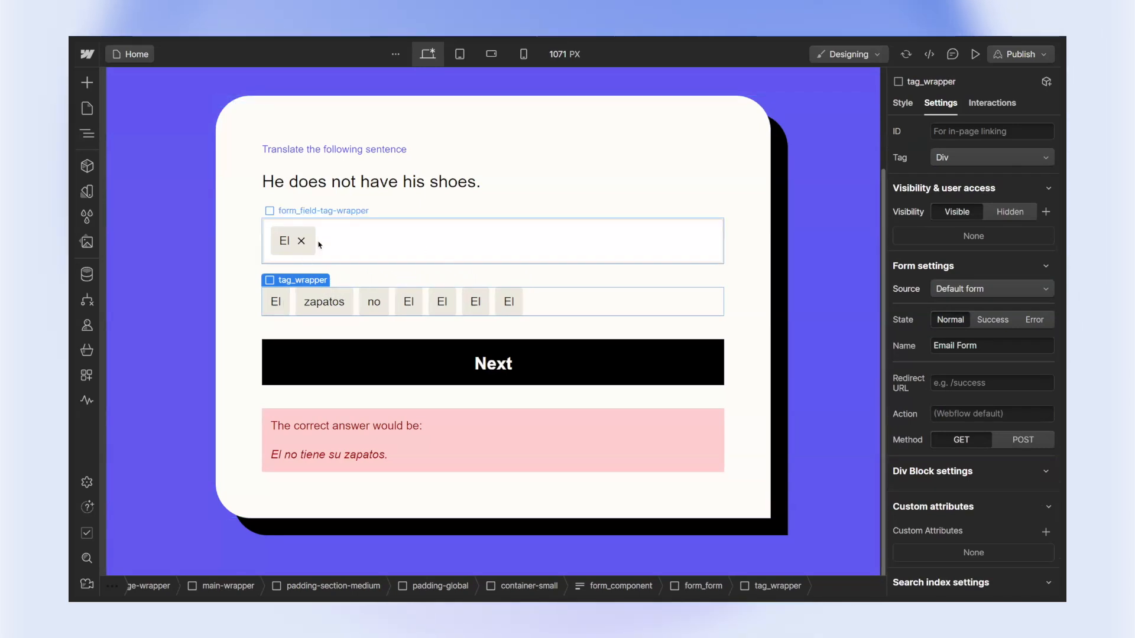
click(442, 301)
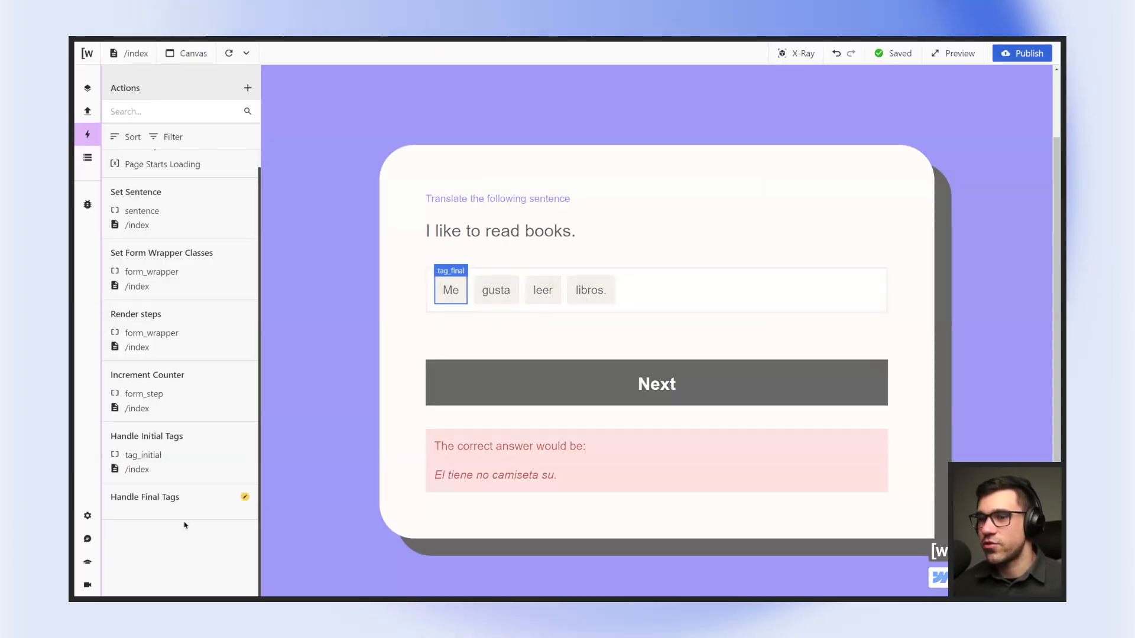
Return to Wized and write v.tags_initial.push(t.node.innerText) in the click function of the Handle Final Tags action.
click(195, 512)
scroll(342, 425, down, 8)
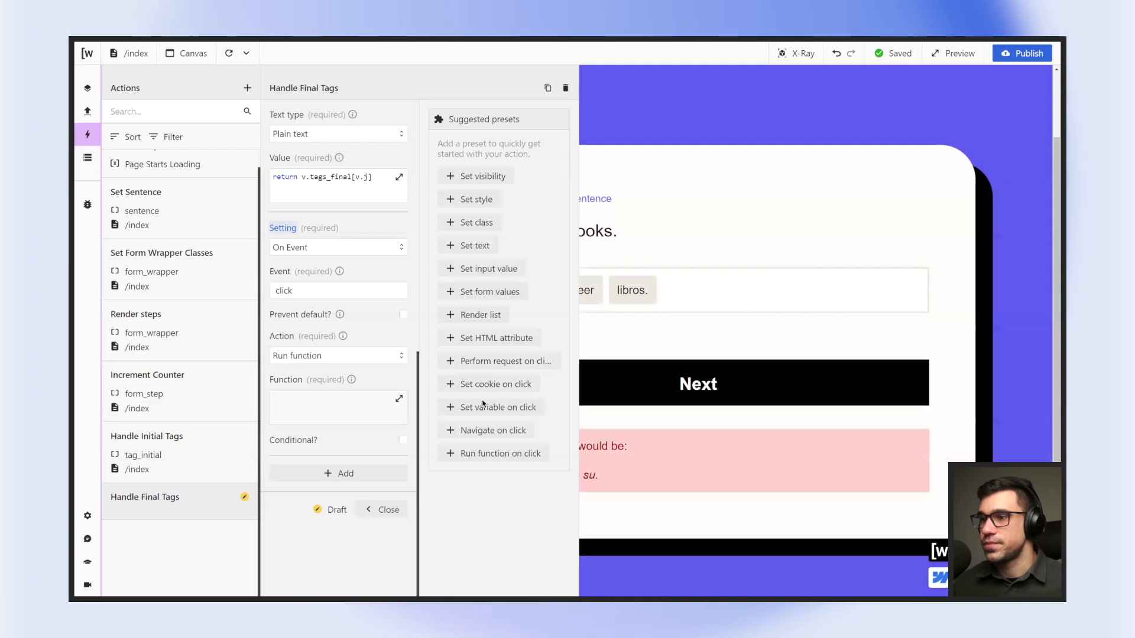
click(399, 398)
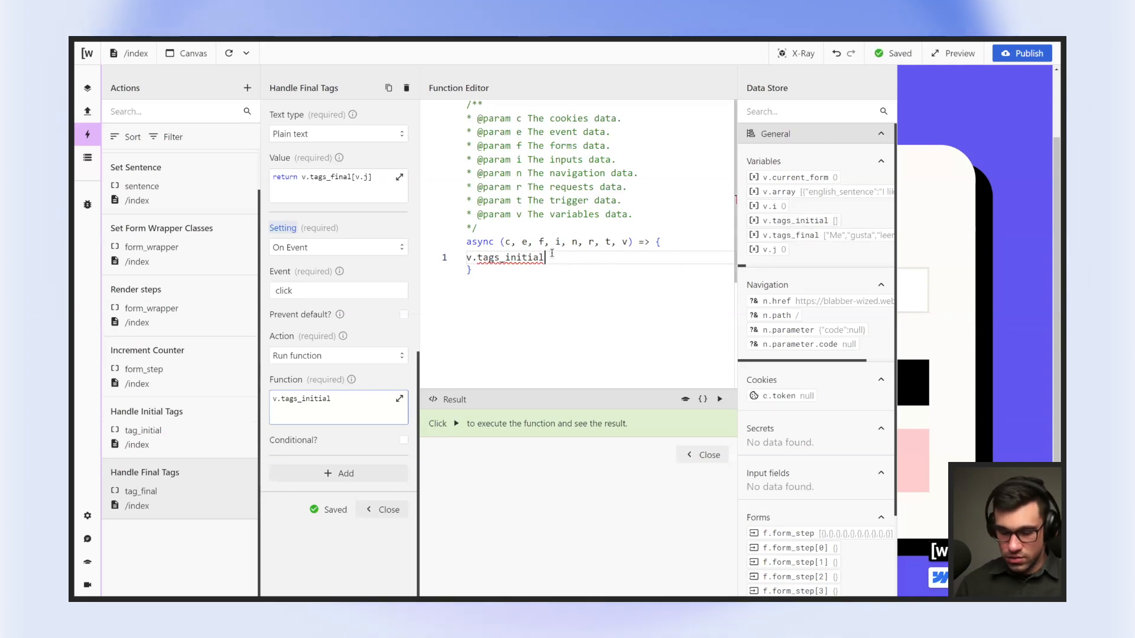
text(.push)
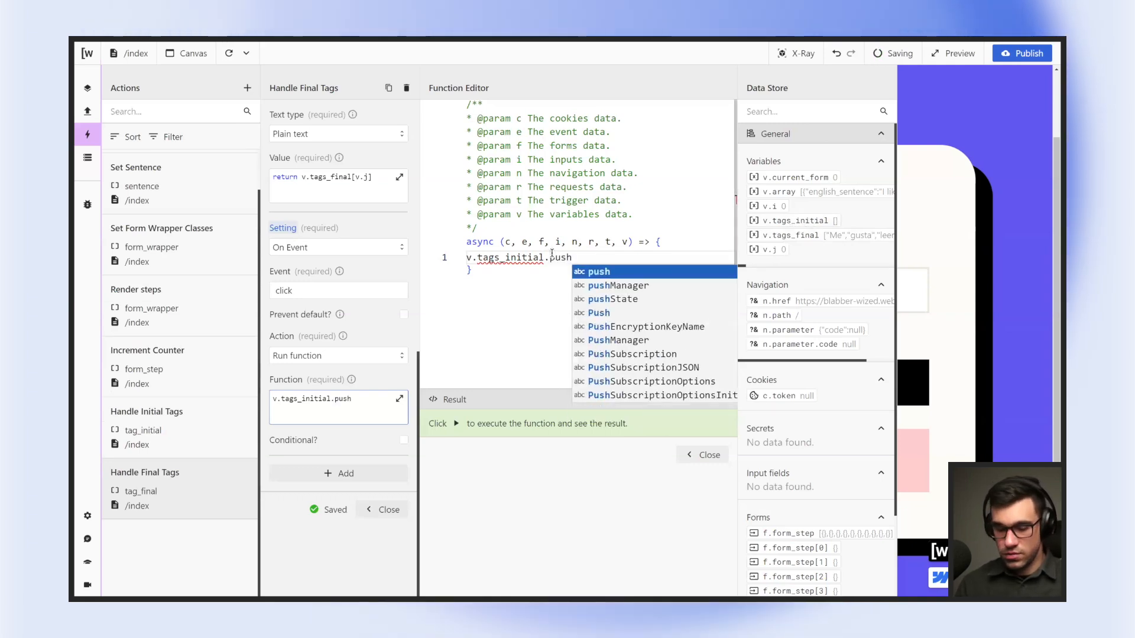
text(()t.no)
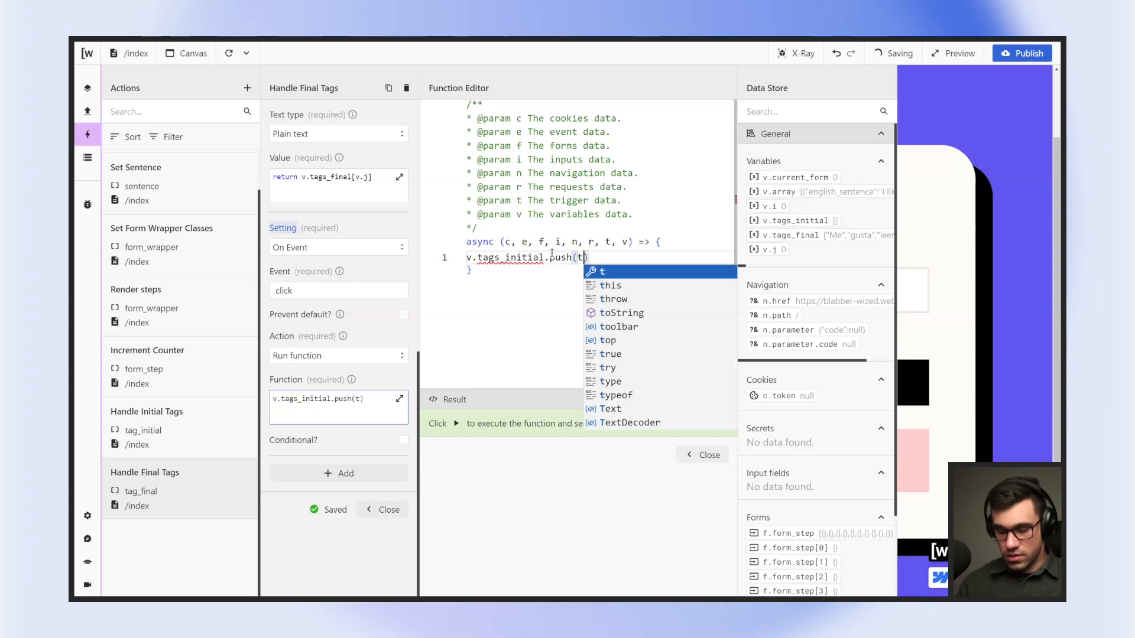
text(de.inne)
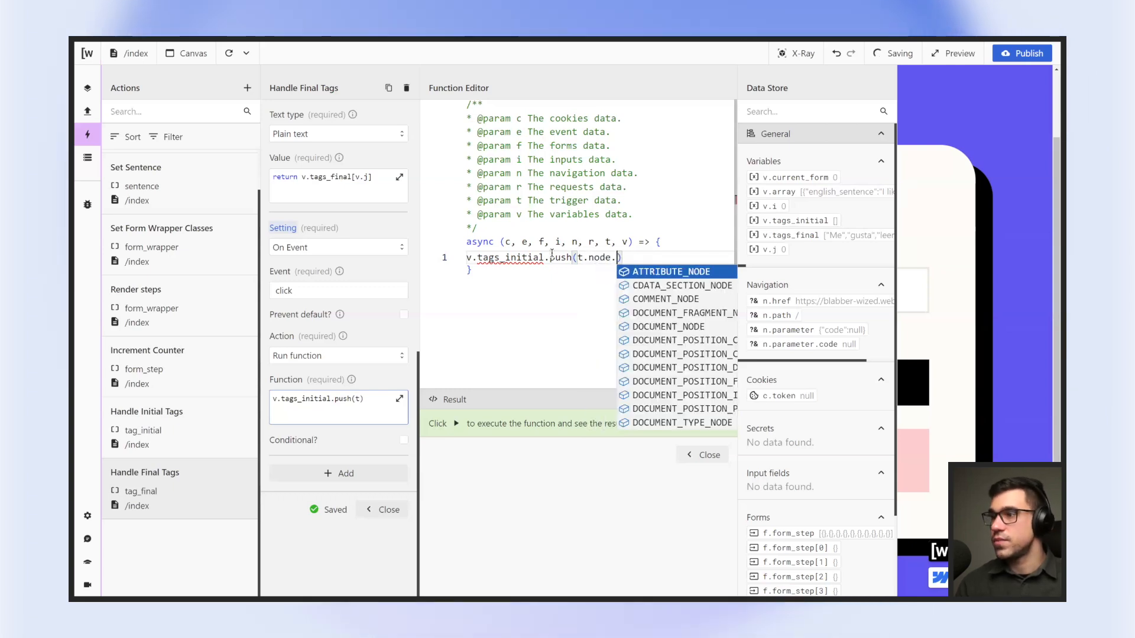
text(r)
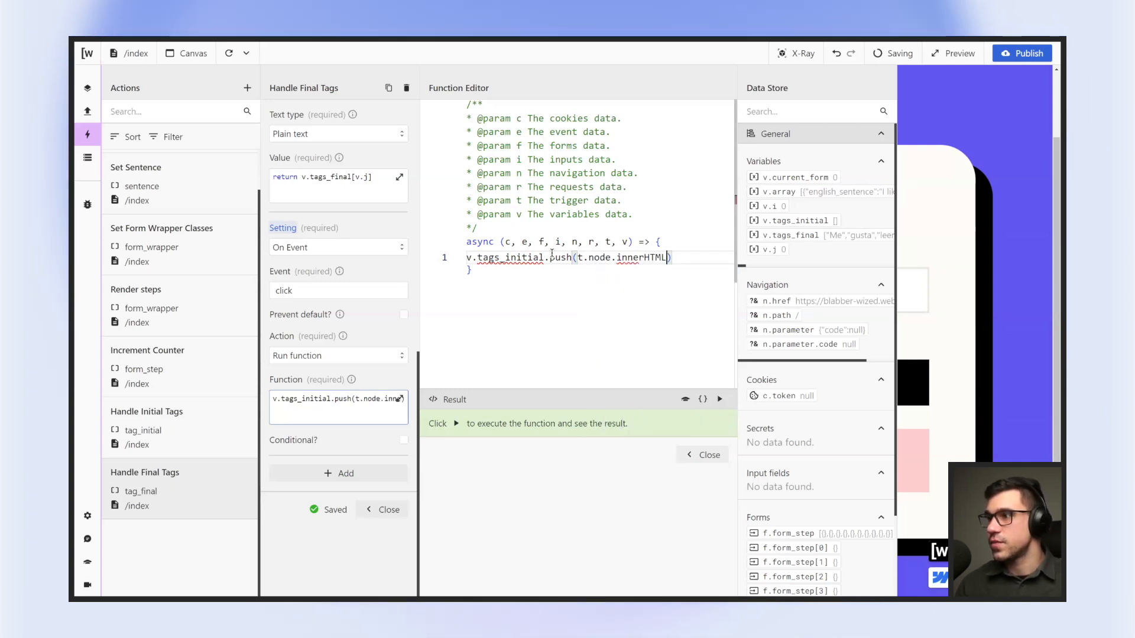
text(Text)
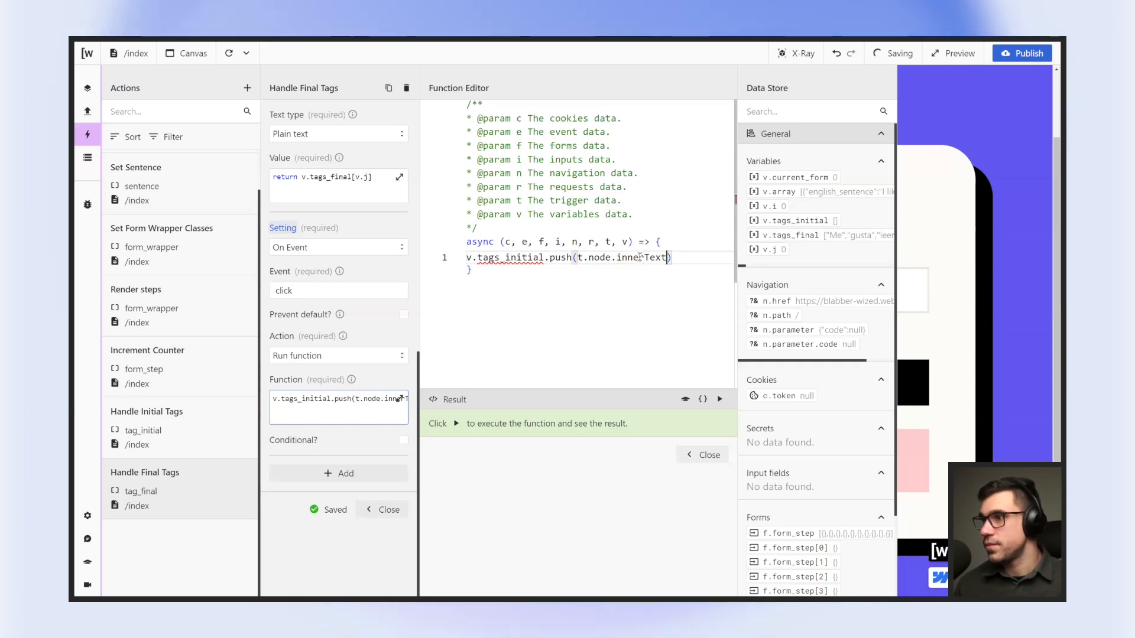
Add the line v.tags_final.splice(v.j, 1); to the click function of the Handle Final Tags action and close the action.
click(675, 258)
key(Return)
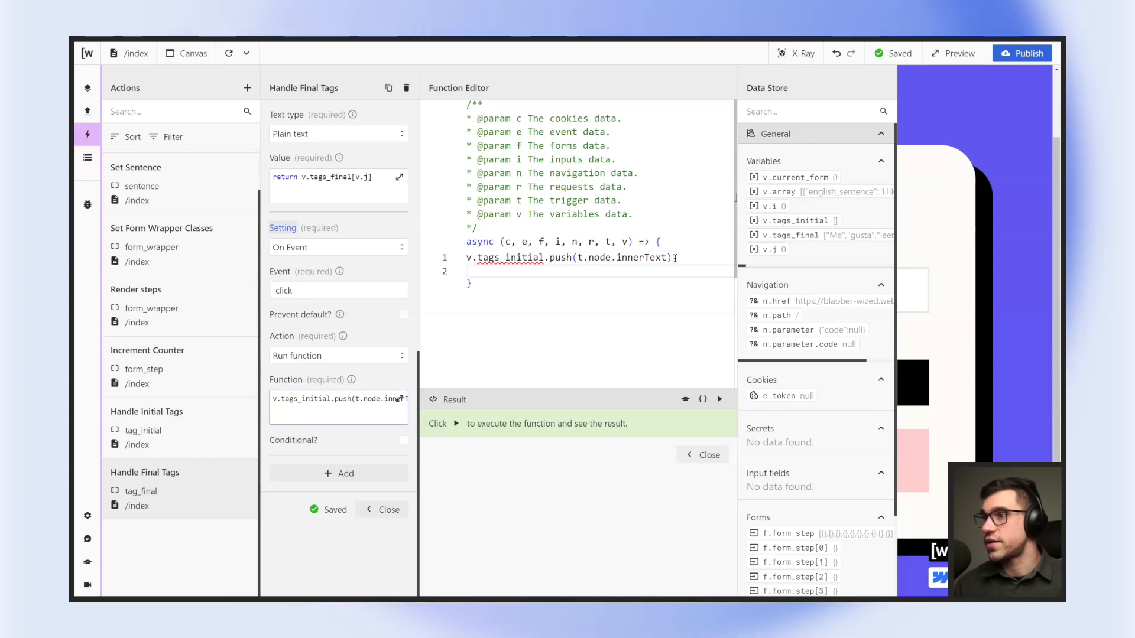
text(v.tag)
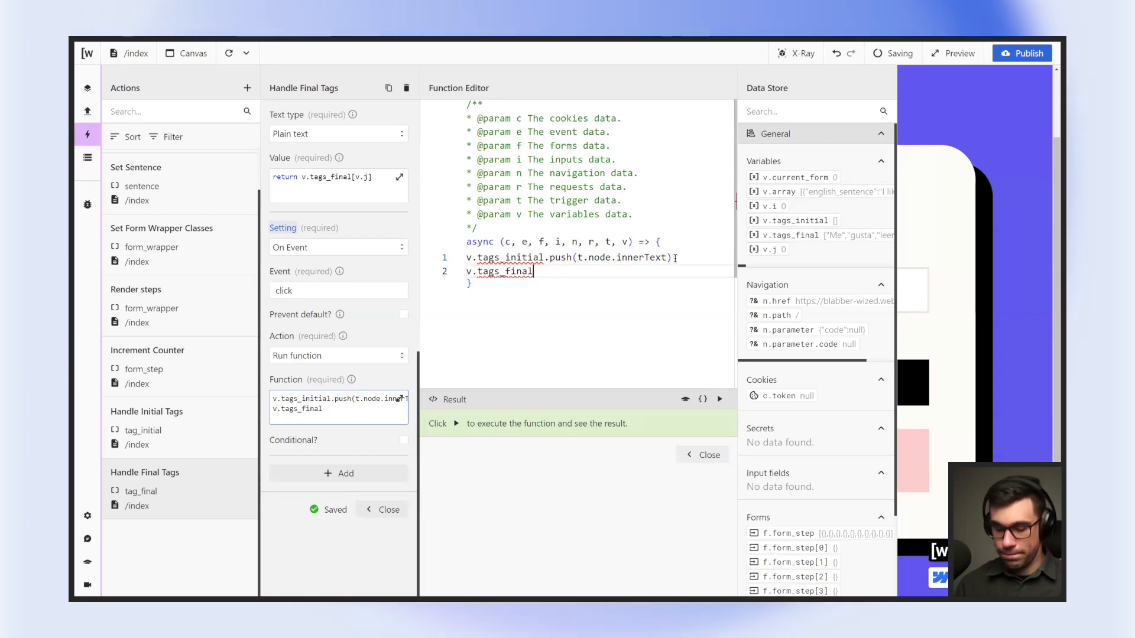
text(s_final.s)
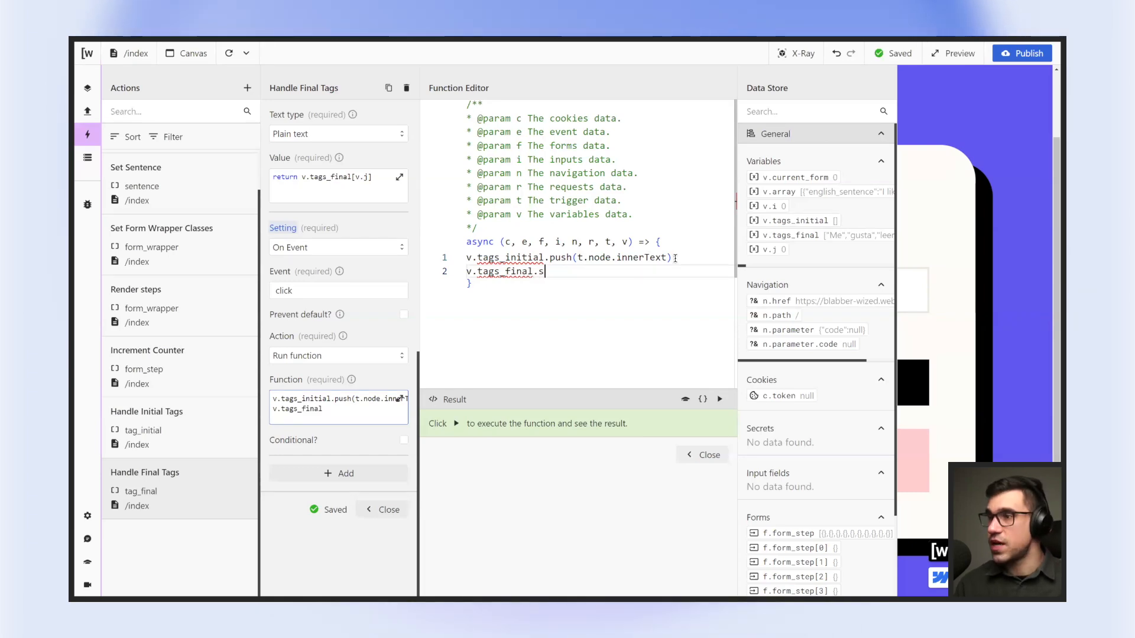
text(plice)
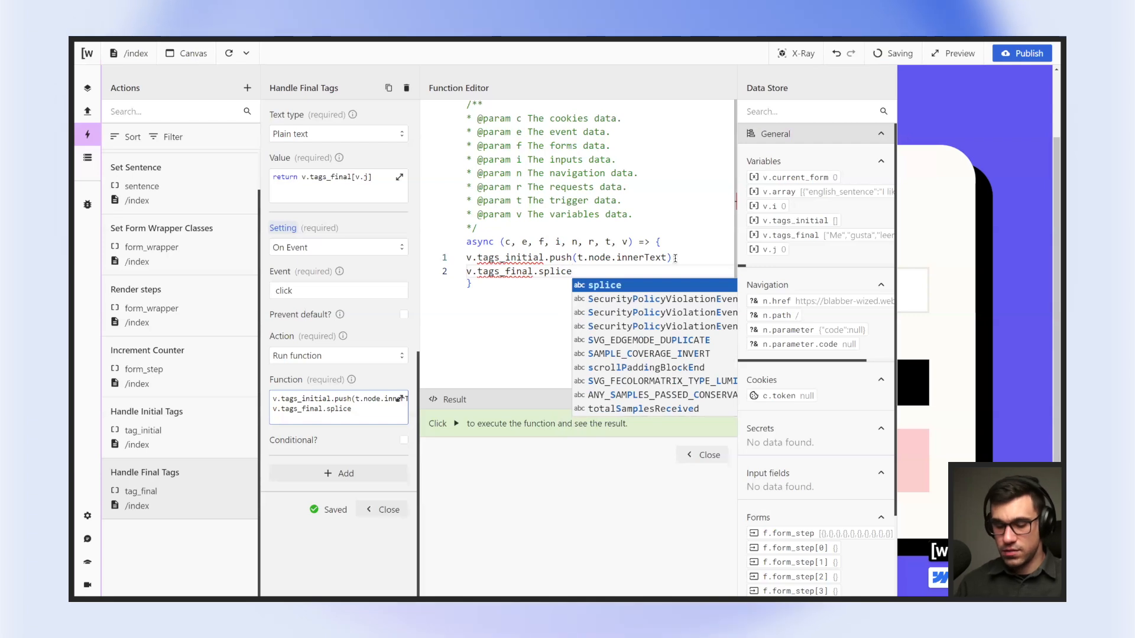
text(()v.)
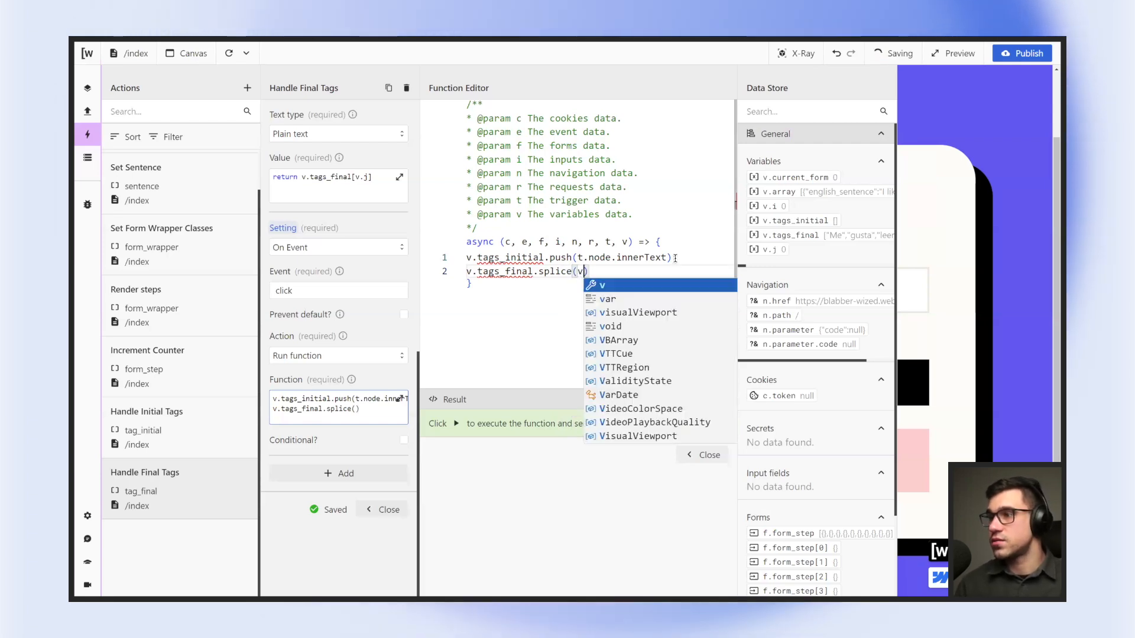
text(j)
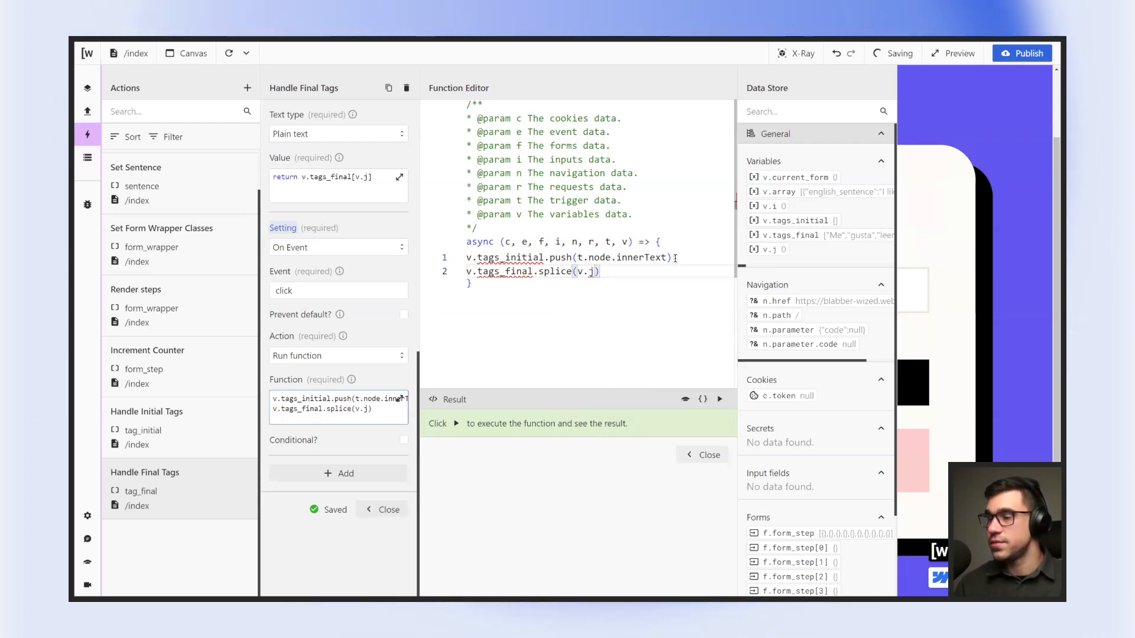
text(, )
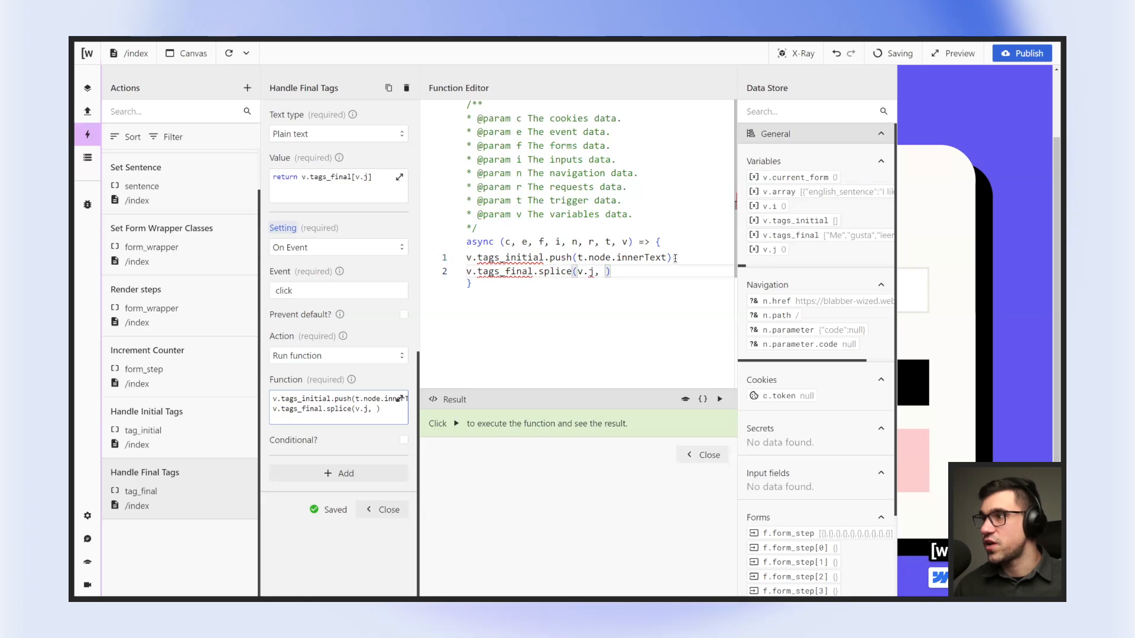
text(1)
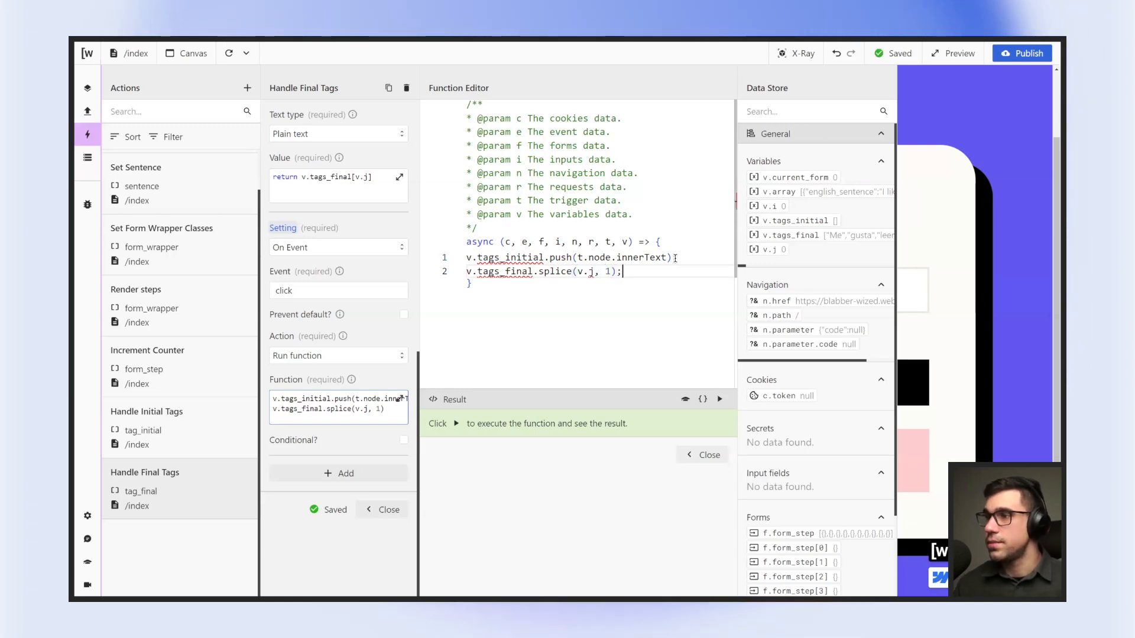
click(702, 455)
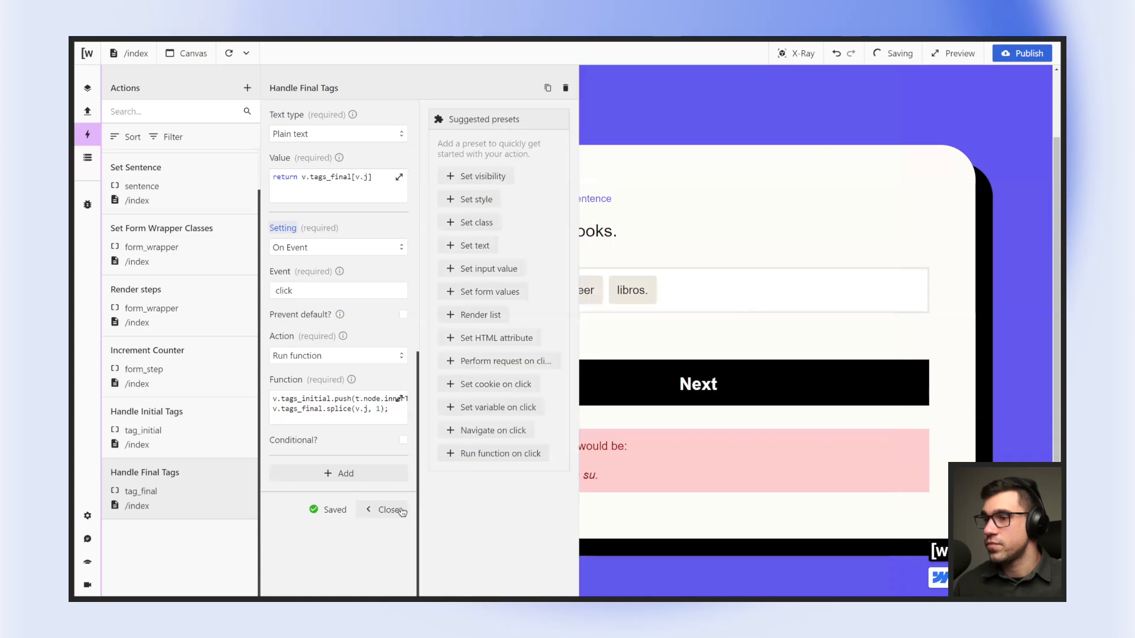
click(387, 509)
Reload the canvas and test moving words between the word bank and the answer box, ending with all words in the box.
click(229, 52)
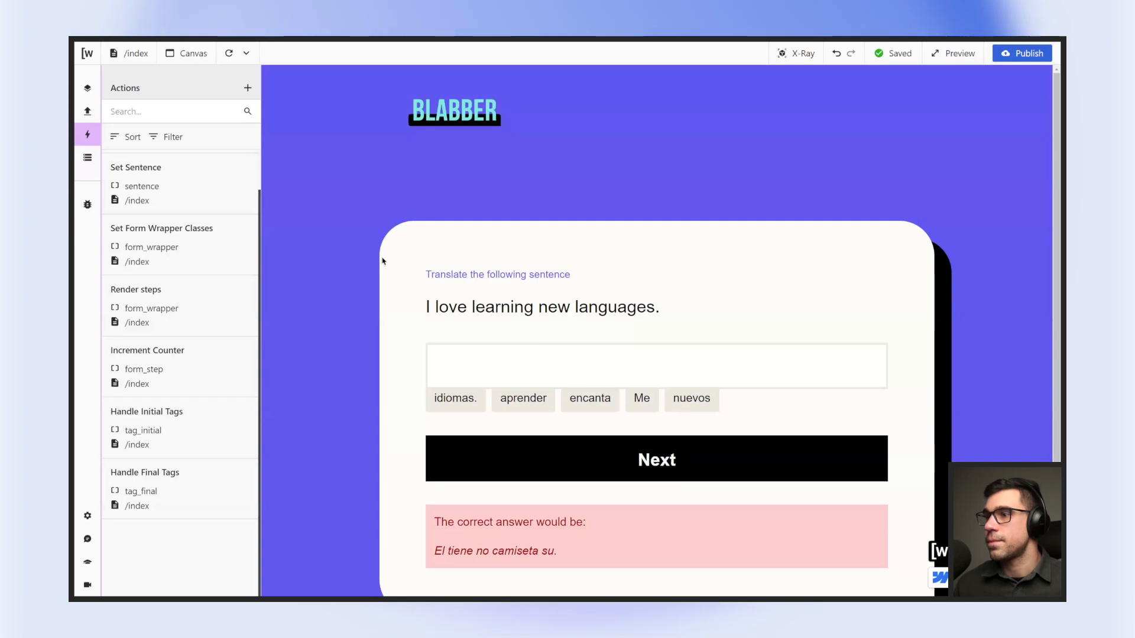
scroll(498, 283, down, 1)
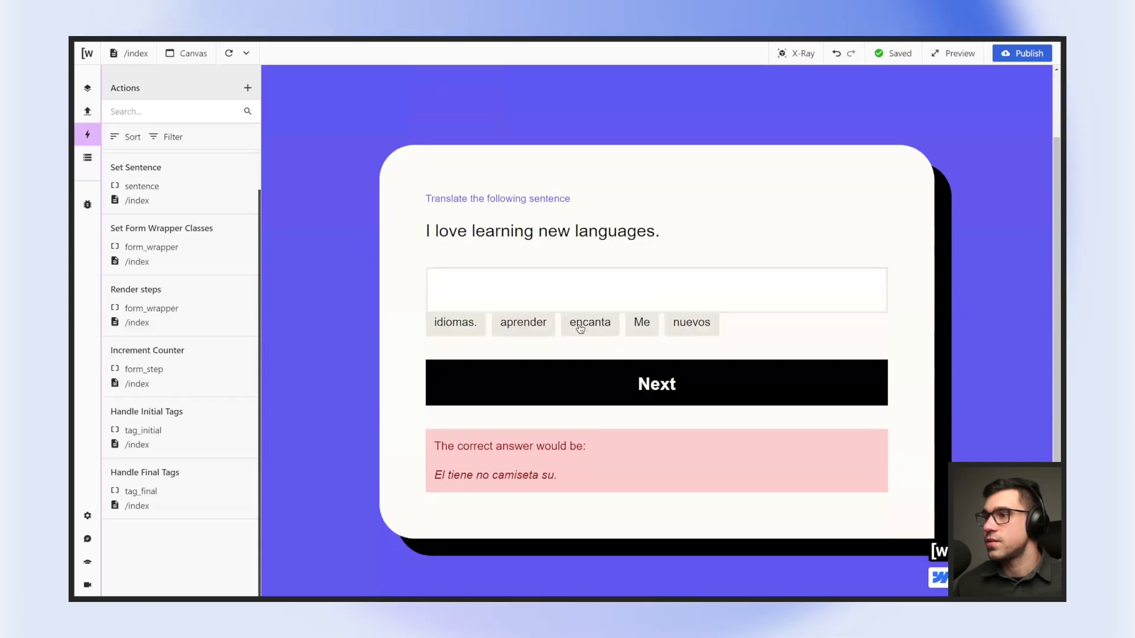
click(547, 333)
click(569, 350)
click(452, 351)
click(517, 291)
click(466, 289)
click(517, 351)
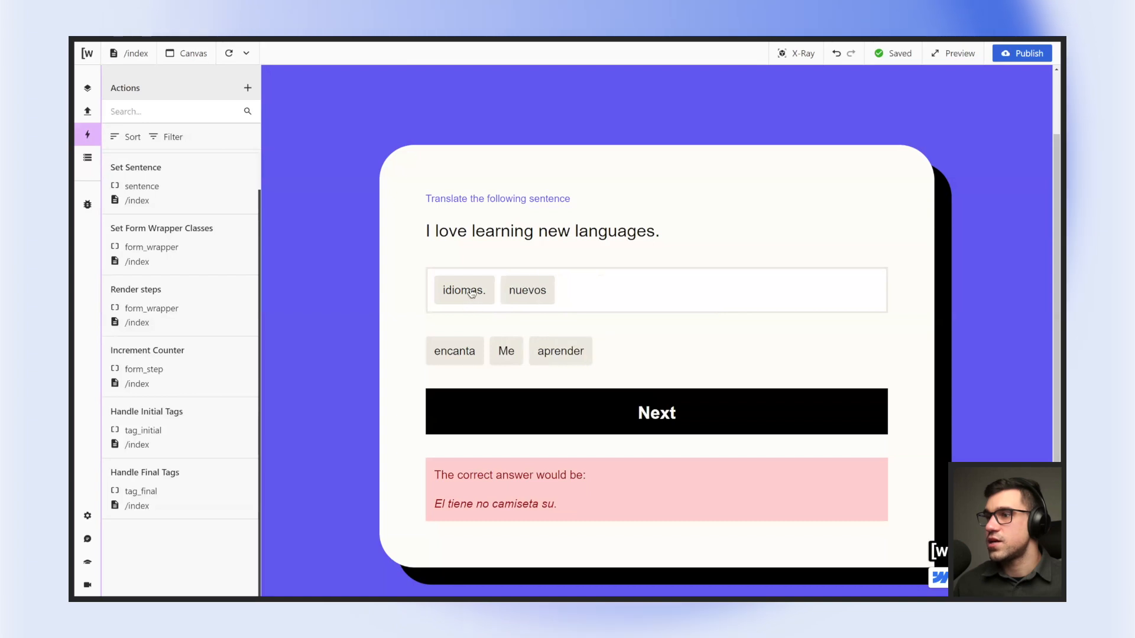
click(465, 289)
click(467, 353)
click(513, 353)
click(494, 355)
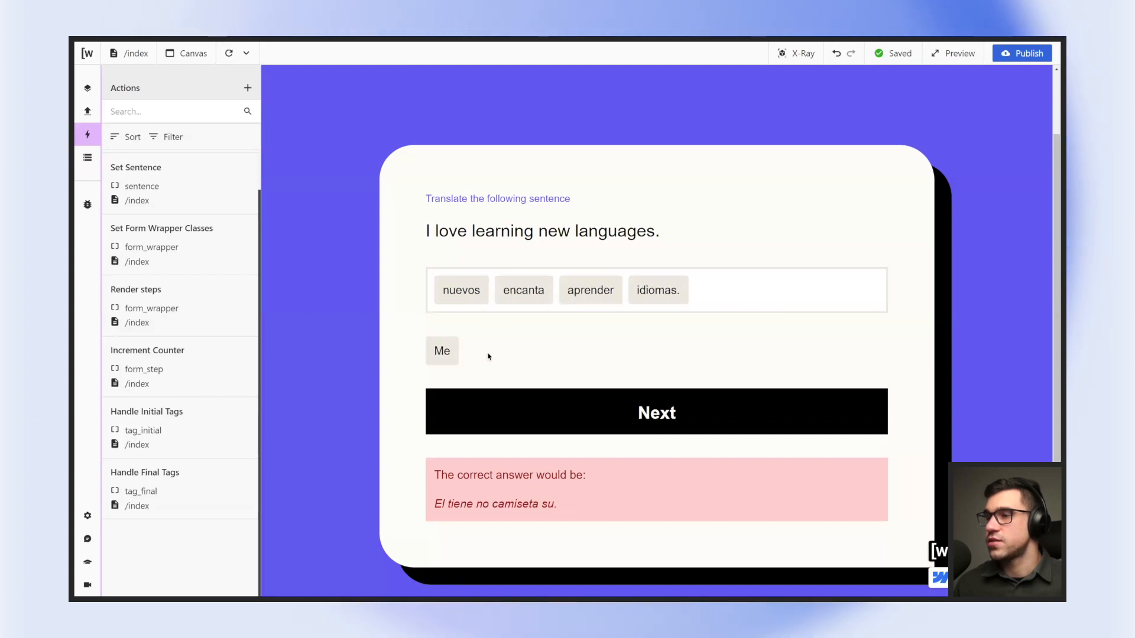
click(455, 354)
click(656, 290)
click(590, 290)
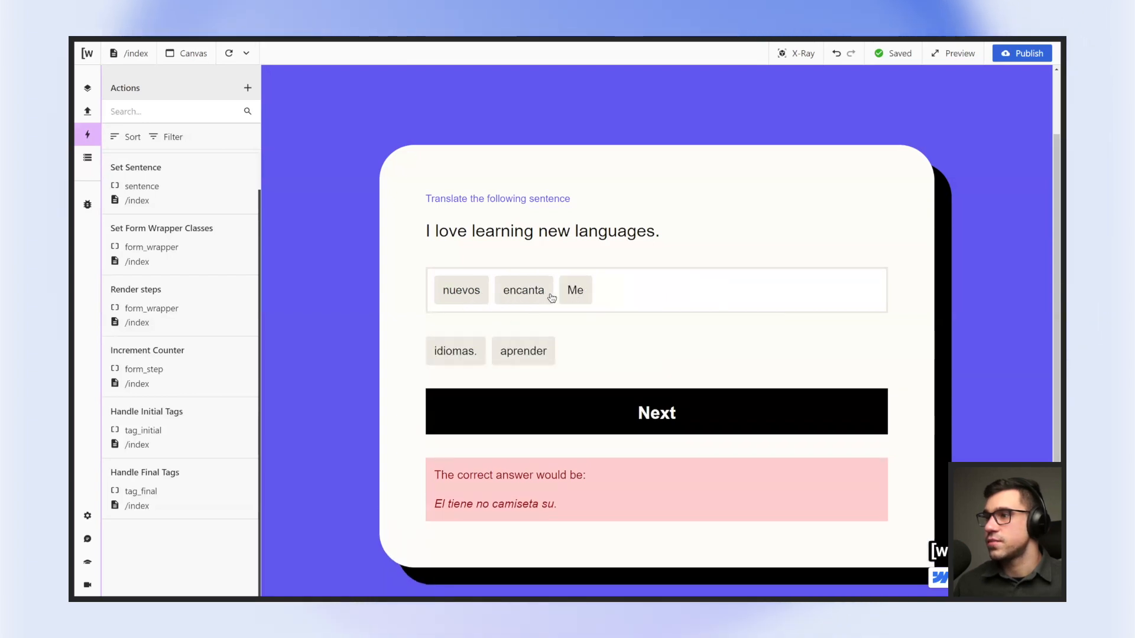
click(524, 290)
click(467, 290)
click(461, 351)
click(523, 351)
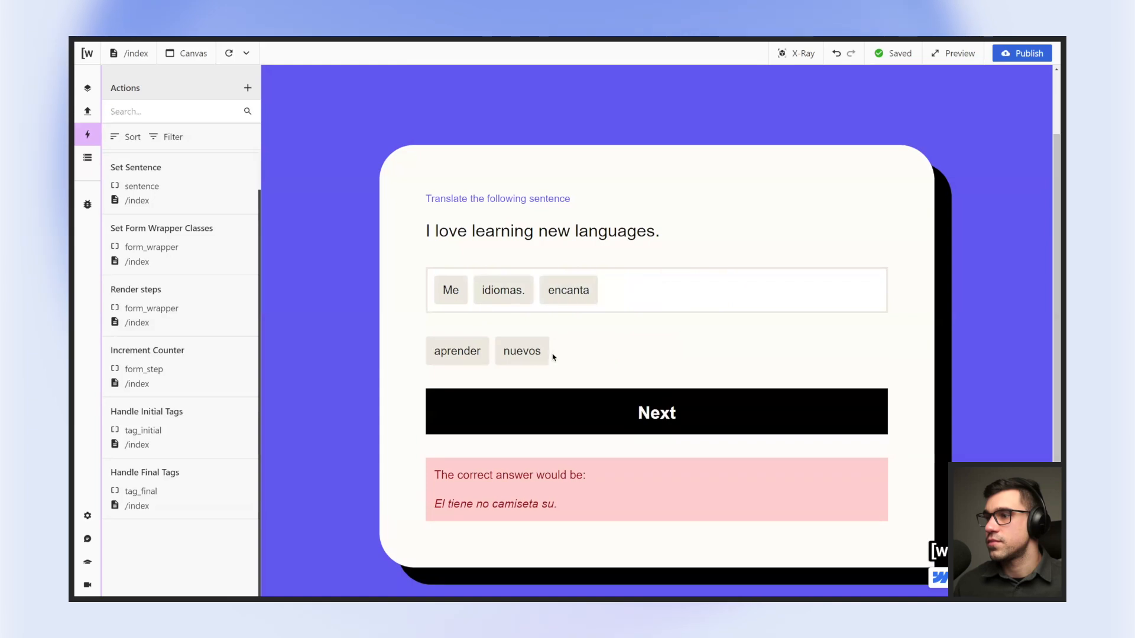
click(522, 352)
click(469, 353)
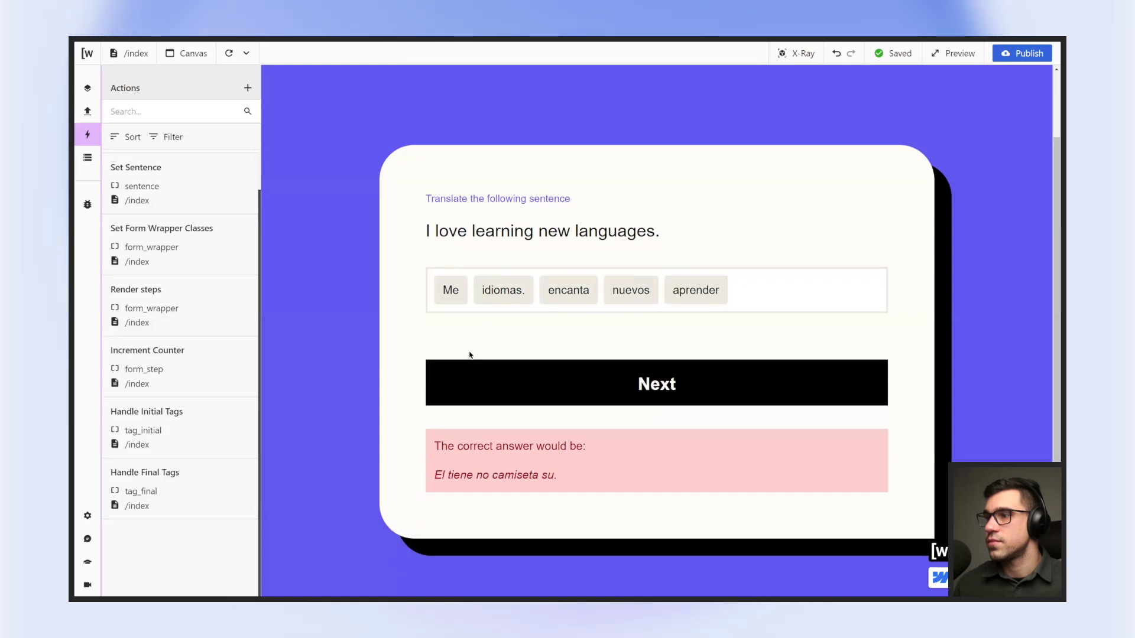
Test emptying the answer box word by word, refilling it with all the words, and emptying it again.
click(502, 291)
click(567, 291)
click(567, 291)
click(502, 290)
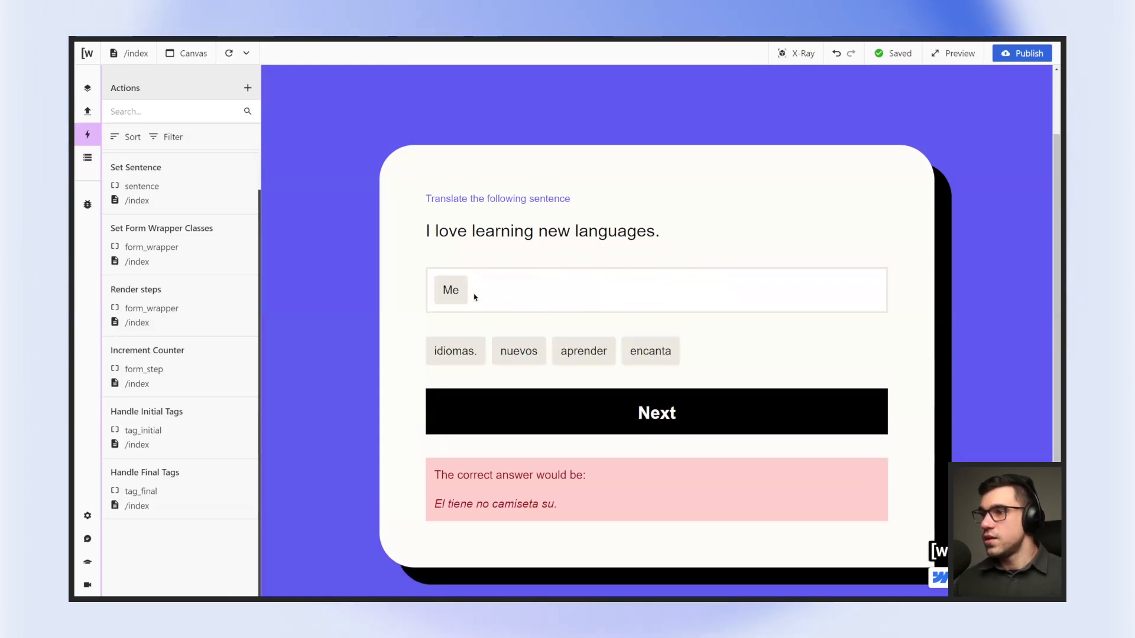
click(455, 291)
click(531, 324)
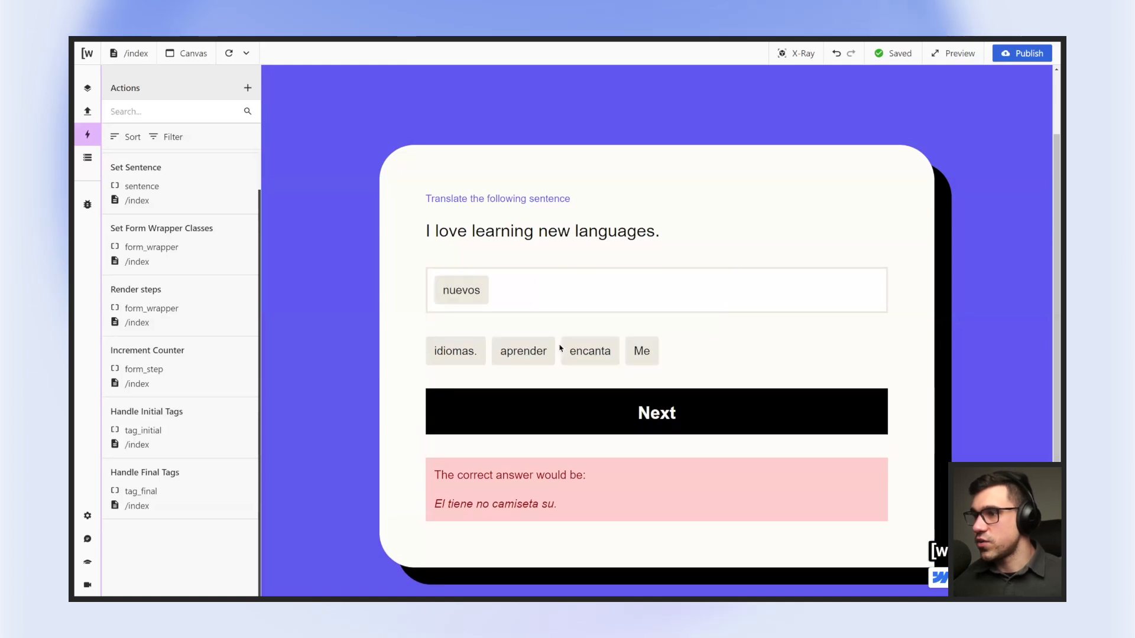
click(576, 353)
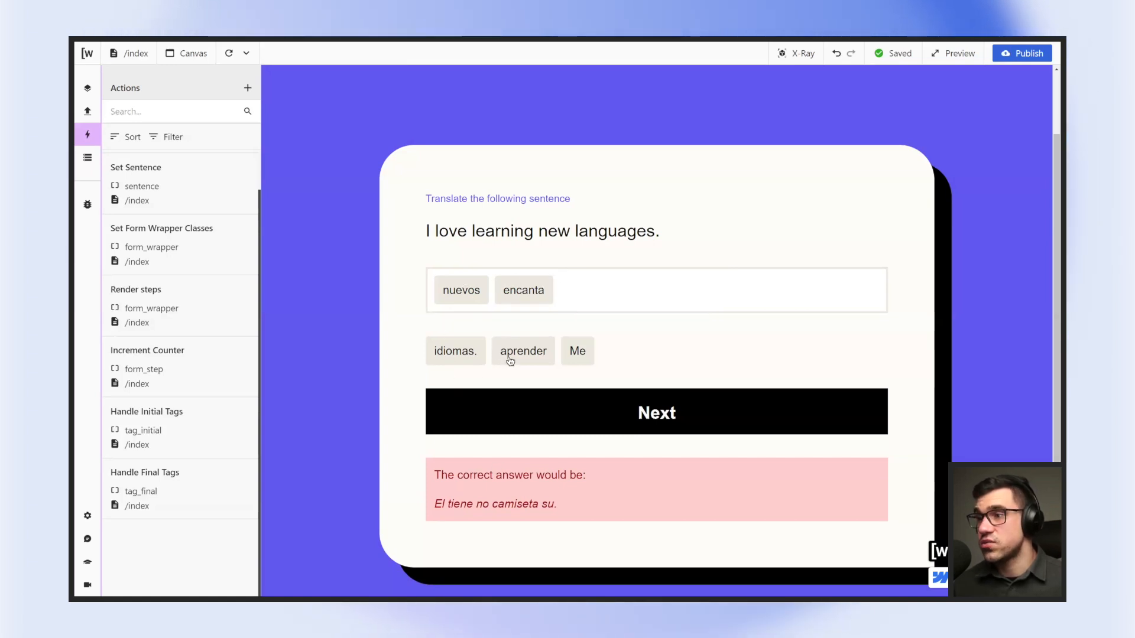
click(468, 352)
click(512, 351)
click(465, 351)
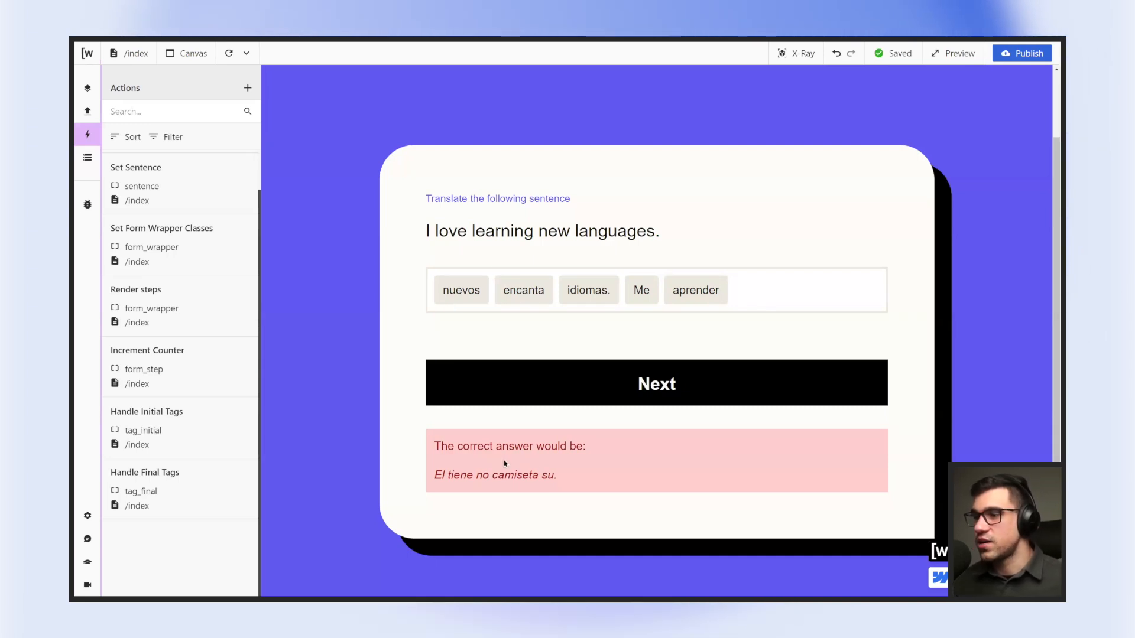
click(679, 290)
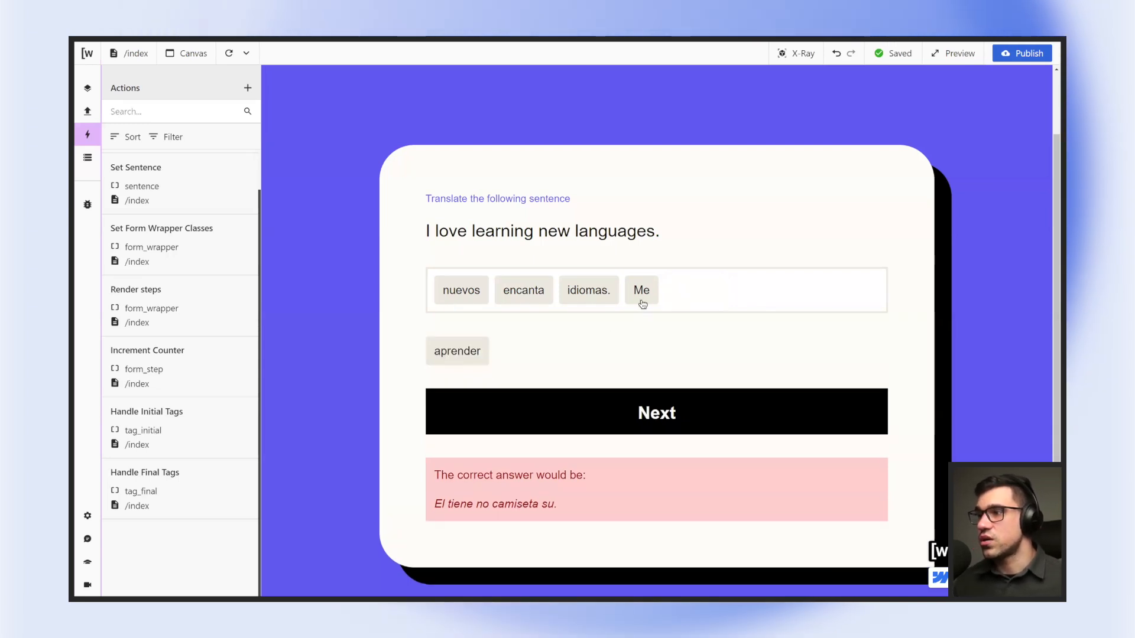
click(599, 300)
click(525, 296)
click(460, 296)
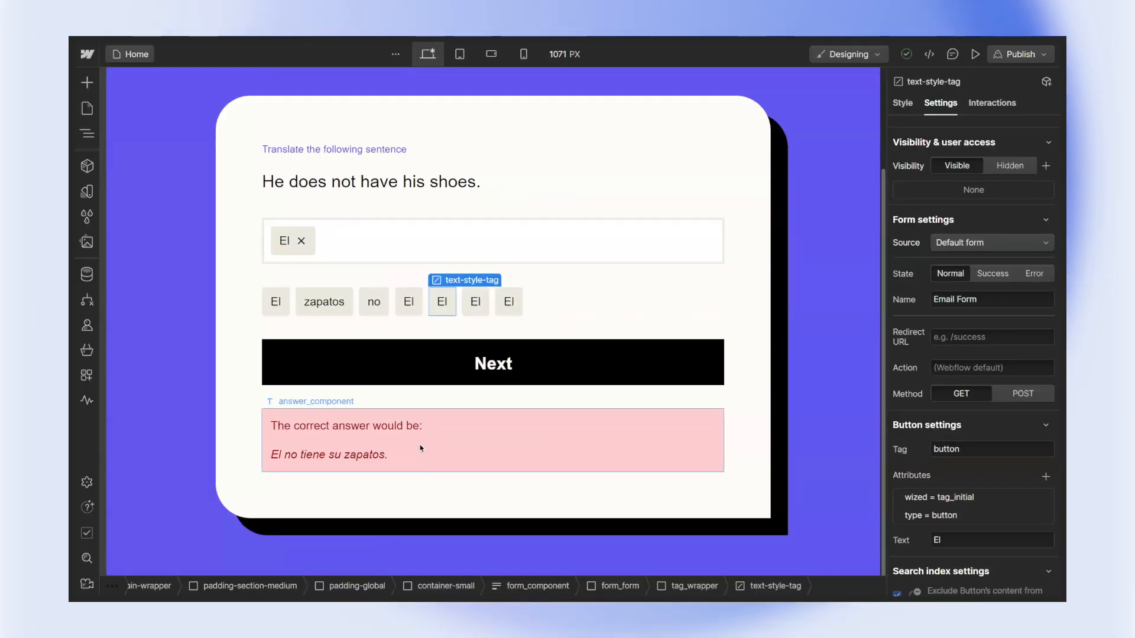
Switch to Webflow and preview the answer component without its is-wrong combo class, reapplying the class at the end.
click(421, 448)
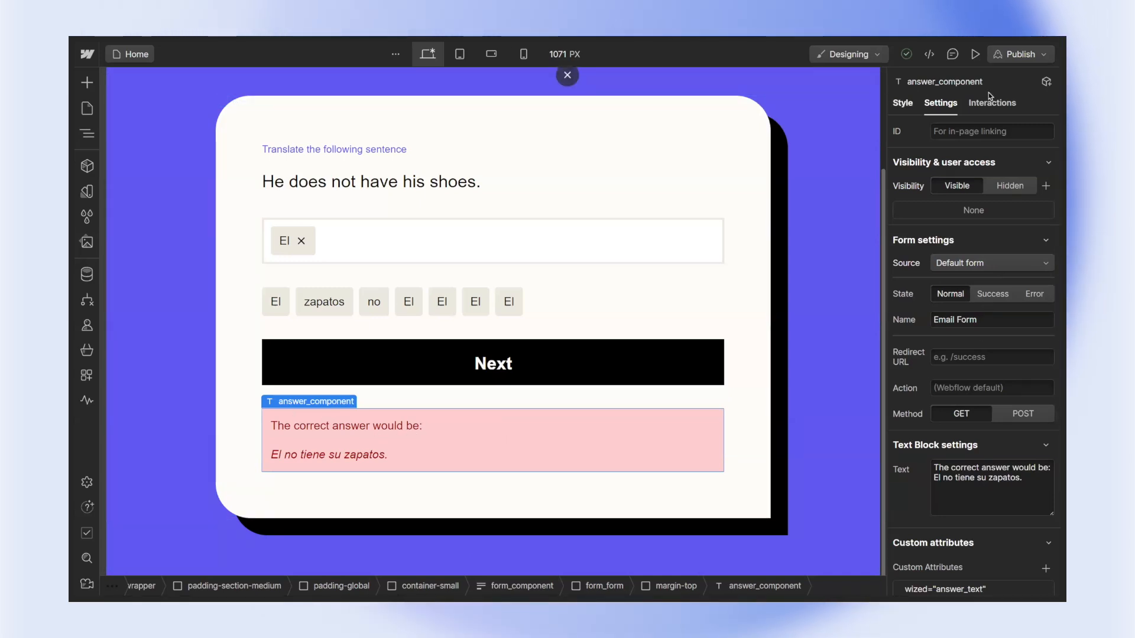
click(958, 169)
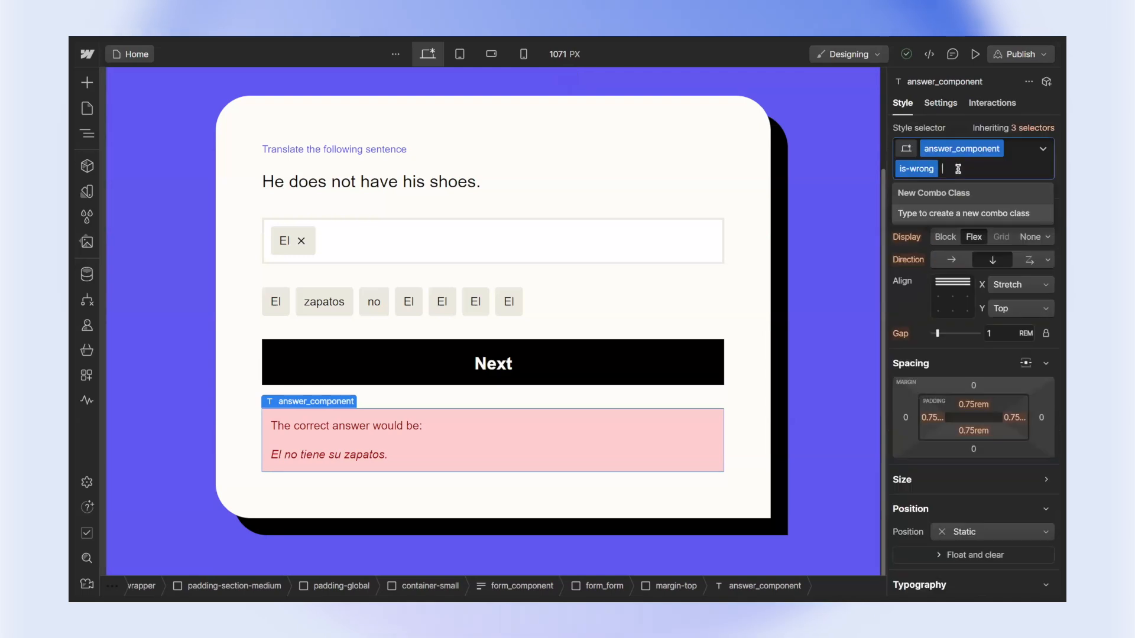
key(BackSpace)
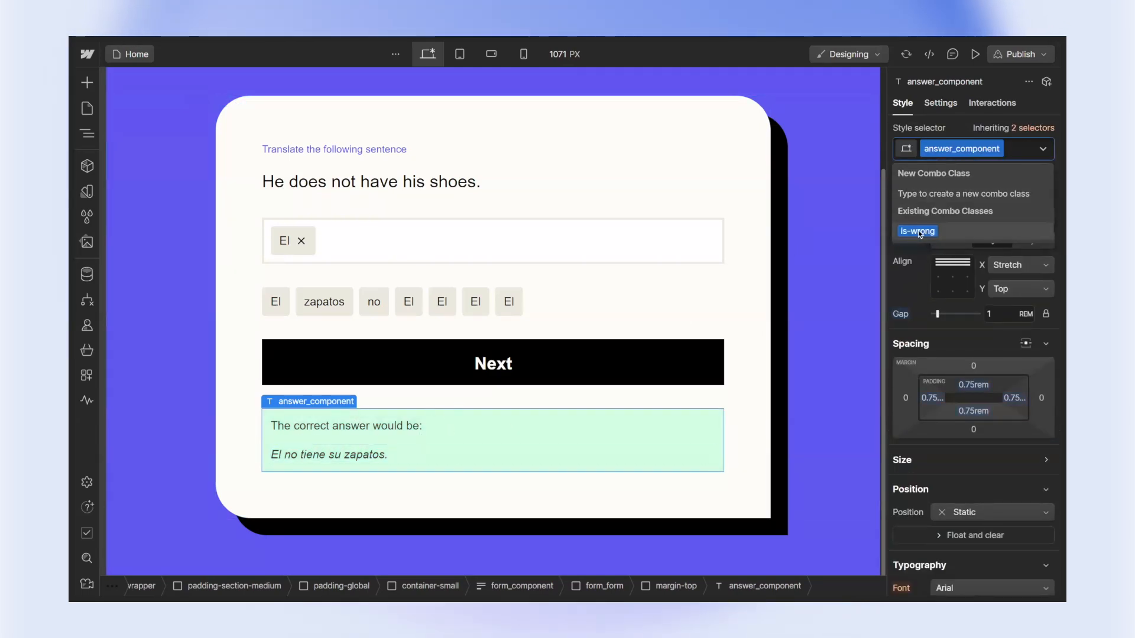
click(976, 228)
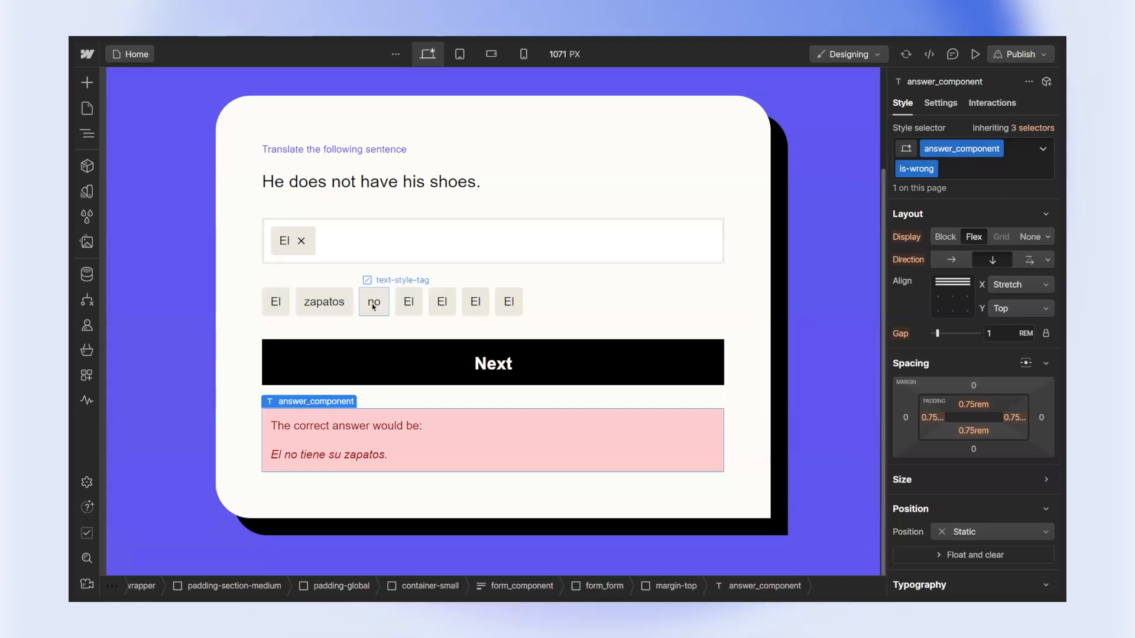
Return to Wized, examine the submit event settings of the Increment Counter action, and close the action.
click(300, 280)
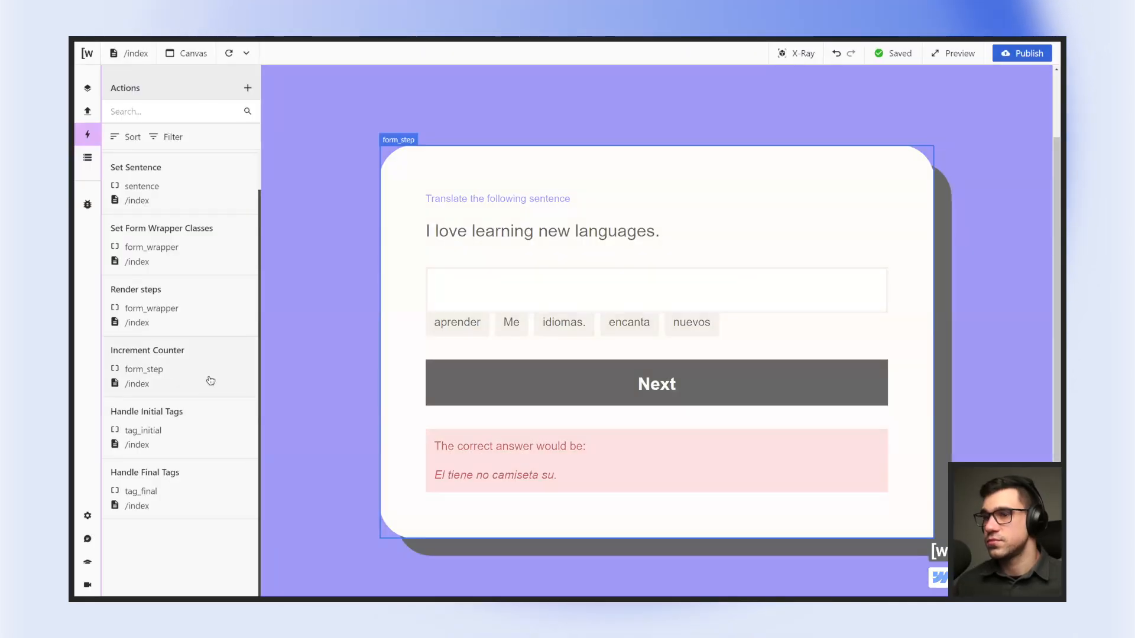
click(207, 385)
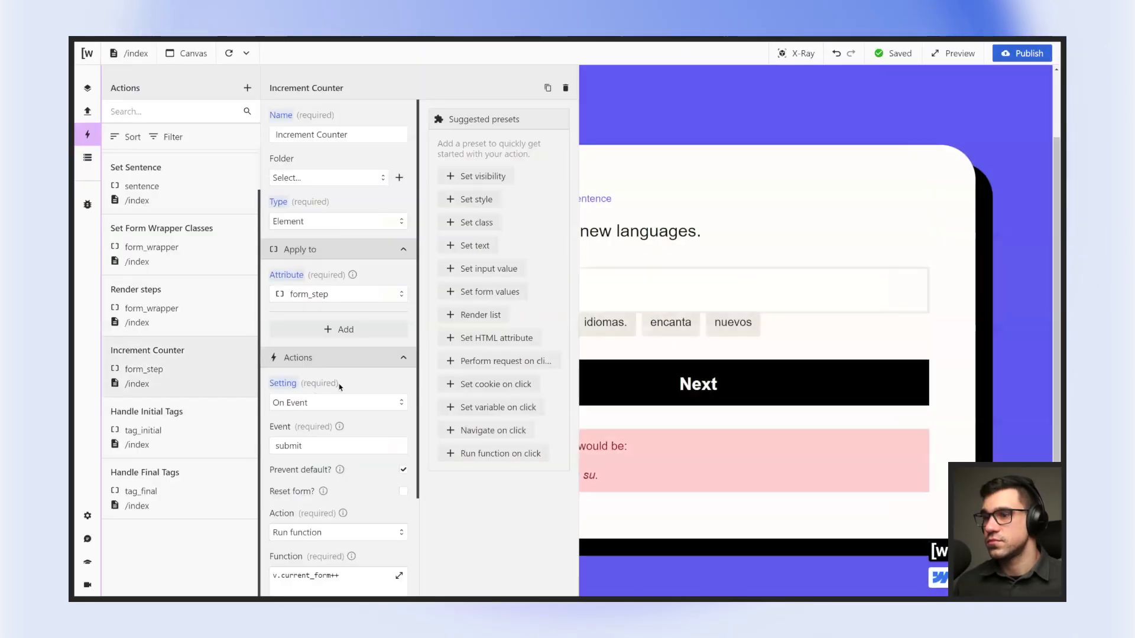
scroll(352, 389, down, 3)
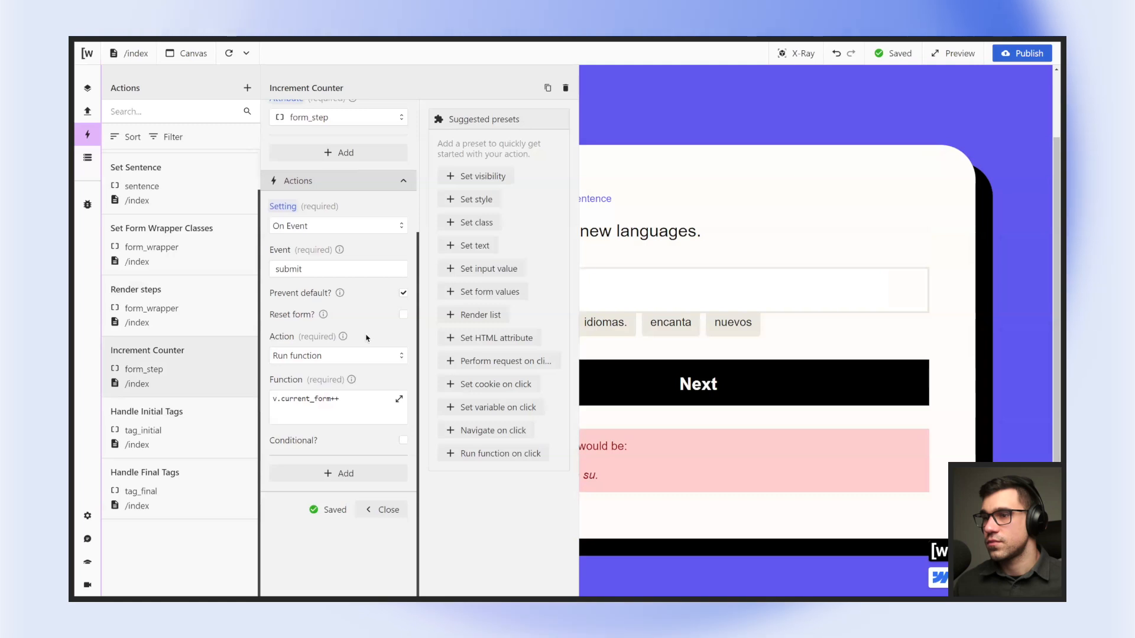
scroll(366, 338, up, 3)
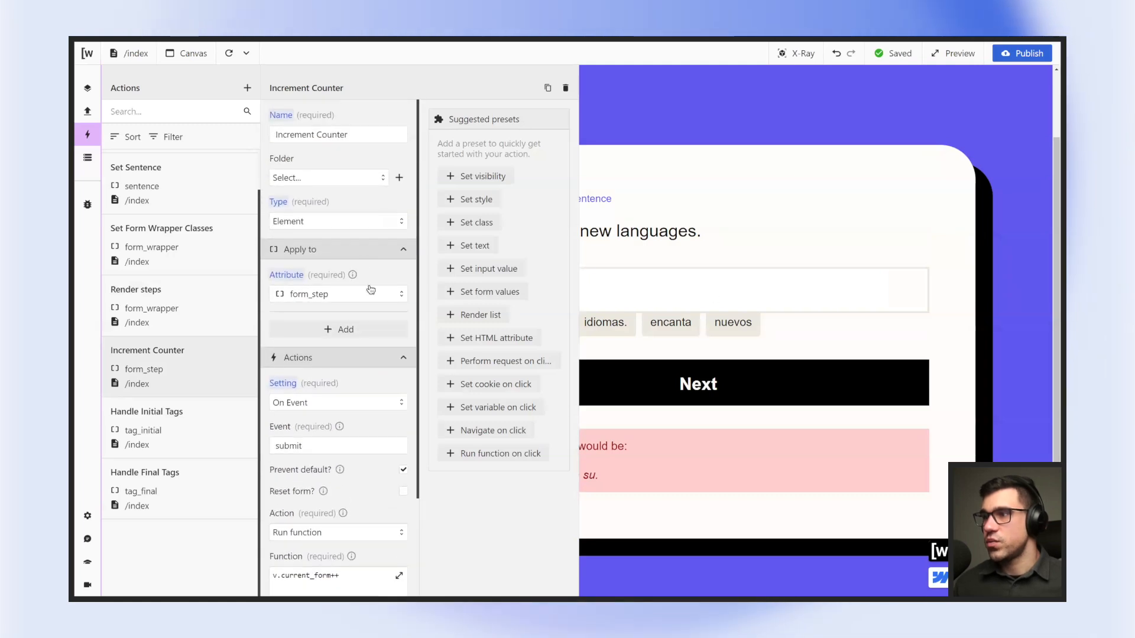
scroll(371, 479, down, 3)
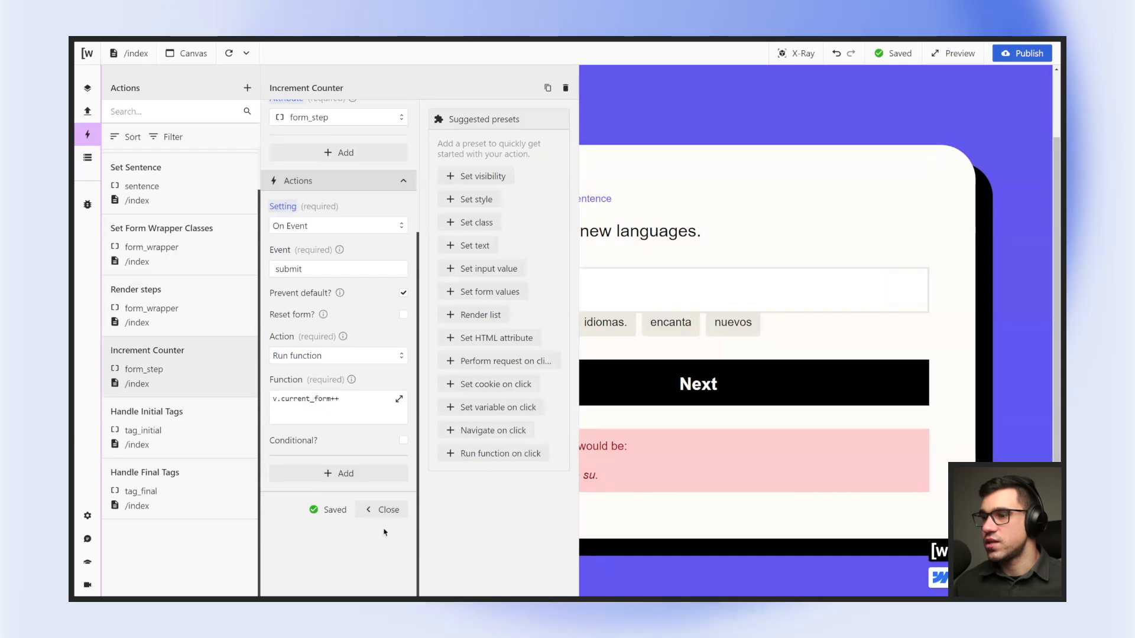
click(388, 512)
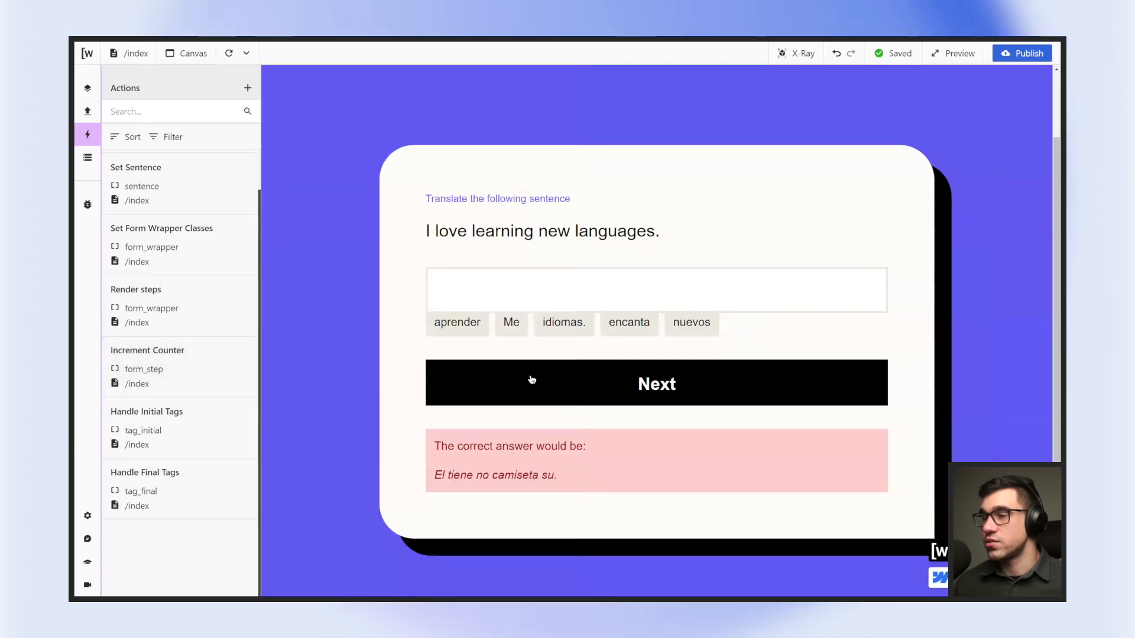
Advance the form two sentences with Next to test its behaviour, and reload the canvas.
click(535, 381)
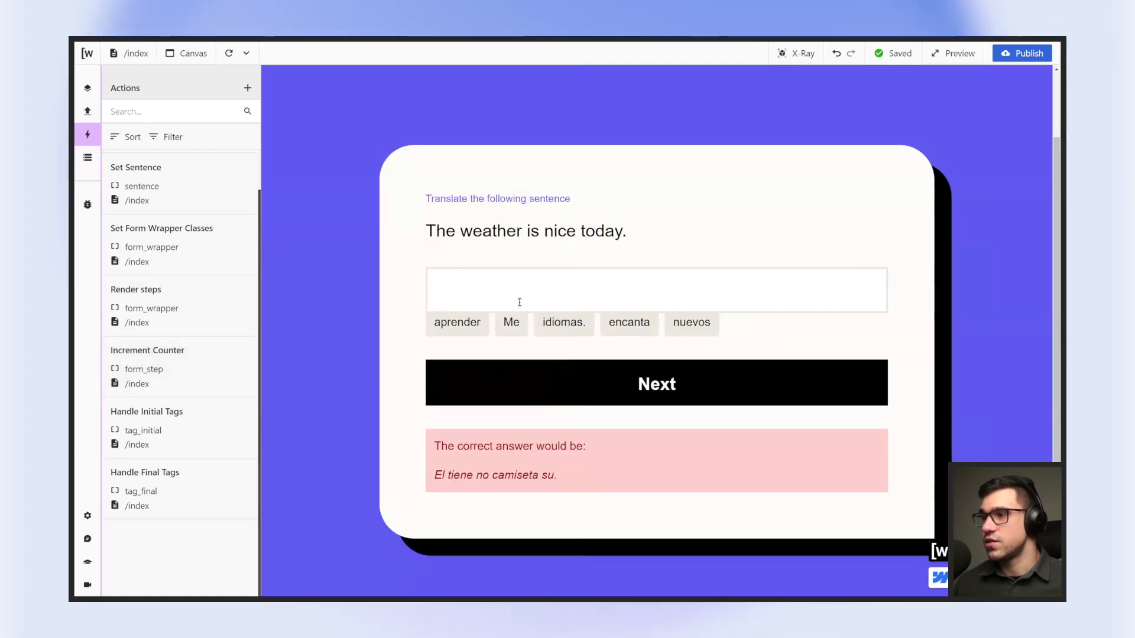
click(524, 387)
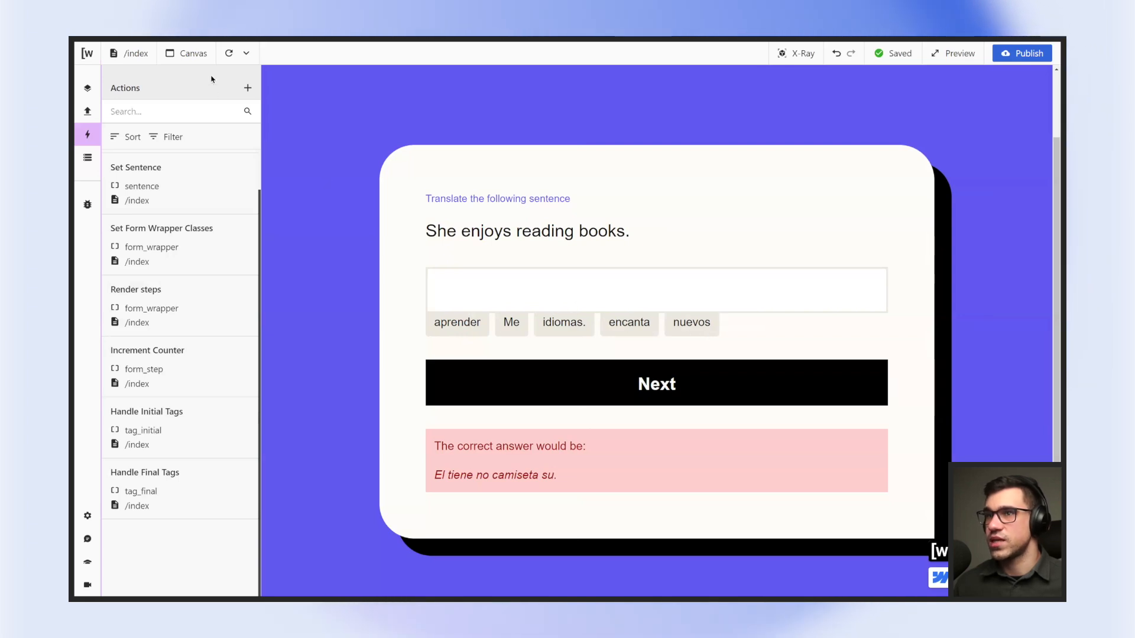
click(228, 53)
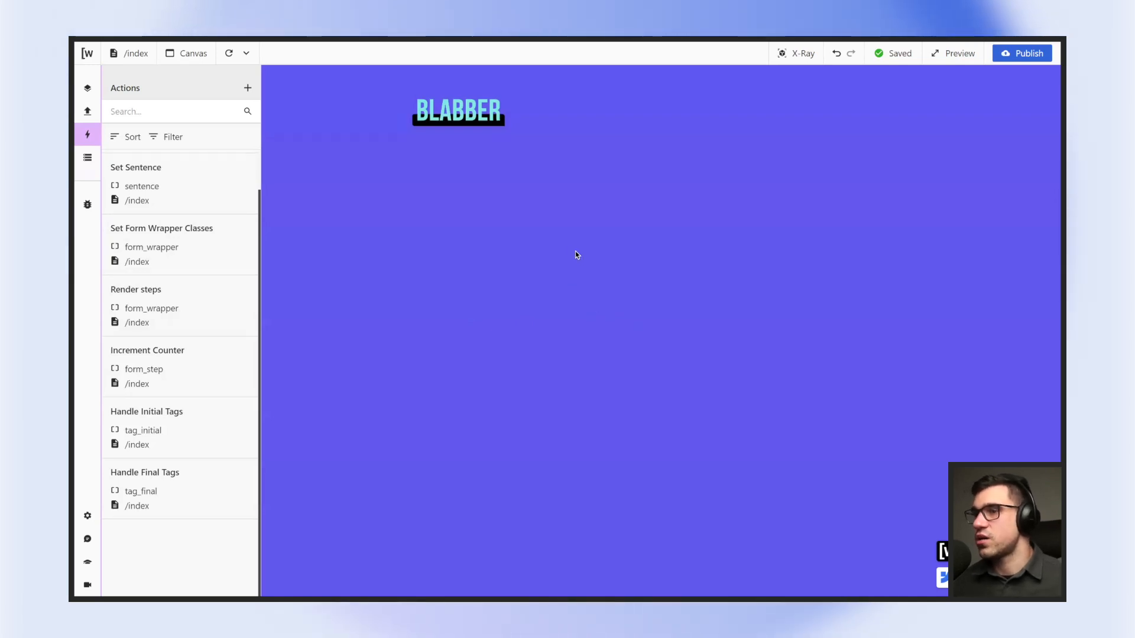
Make the submit event of the Increment Counter action conditional and open its condition in the Function Editor.
scroll(592, 352, down, 2)
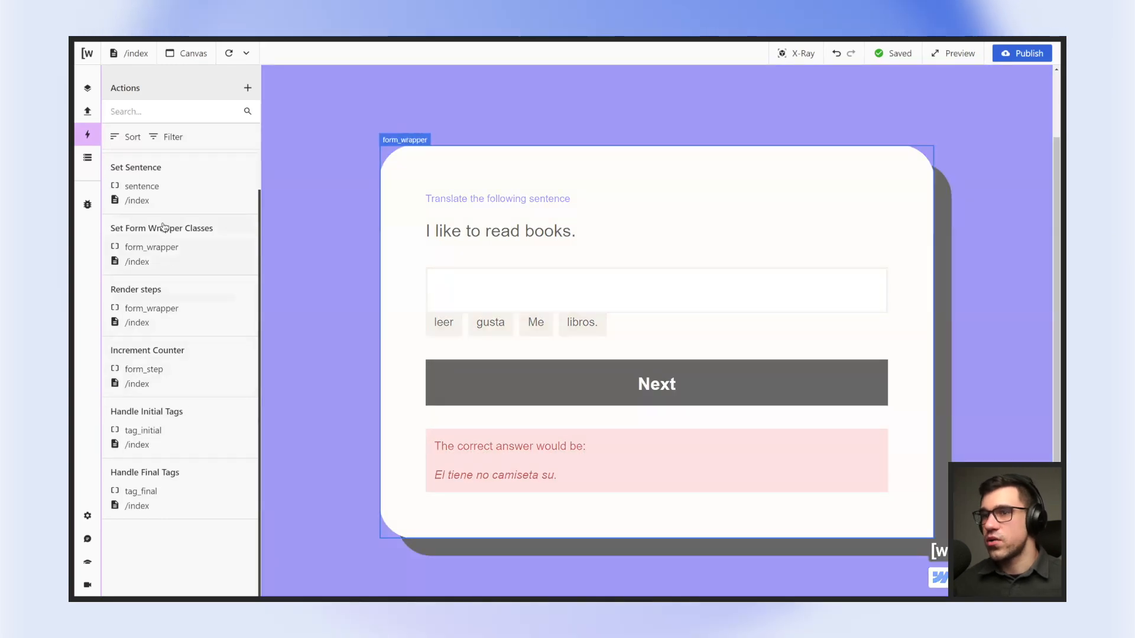
click(213, 357)
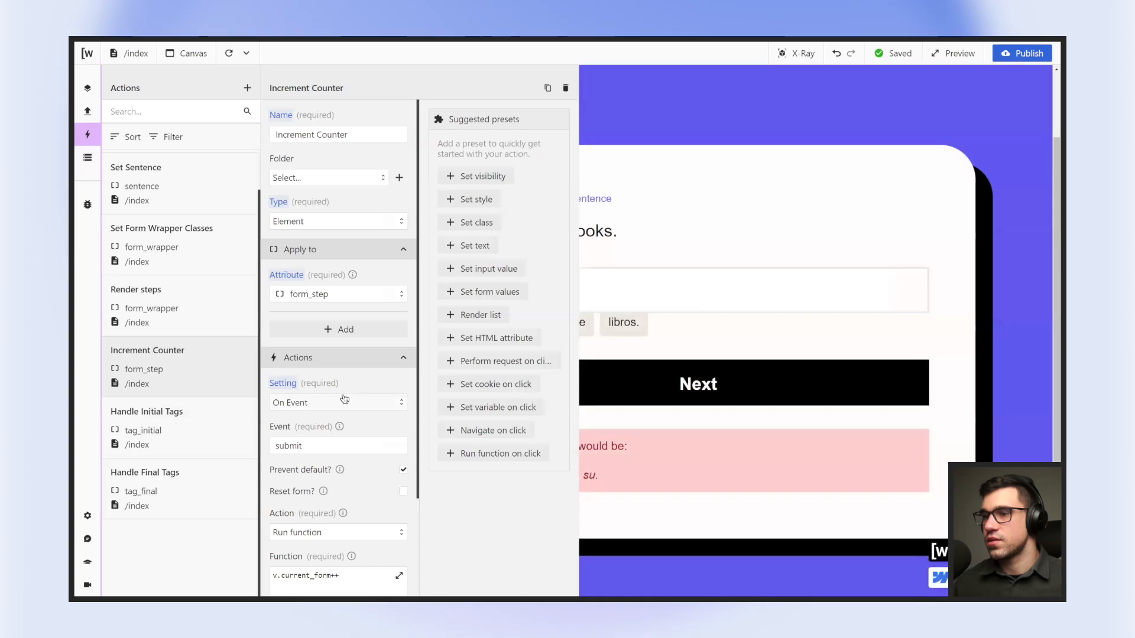
scroll(345, 399, down, 3)
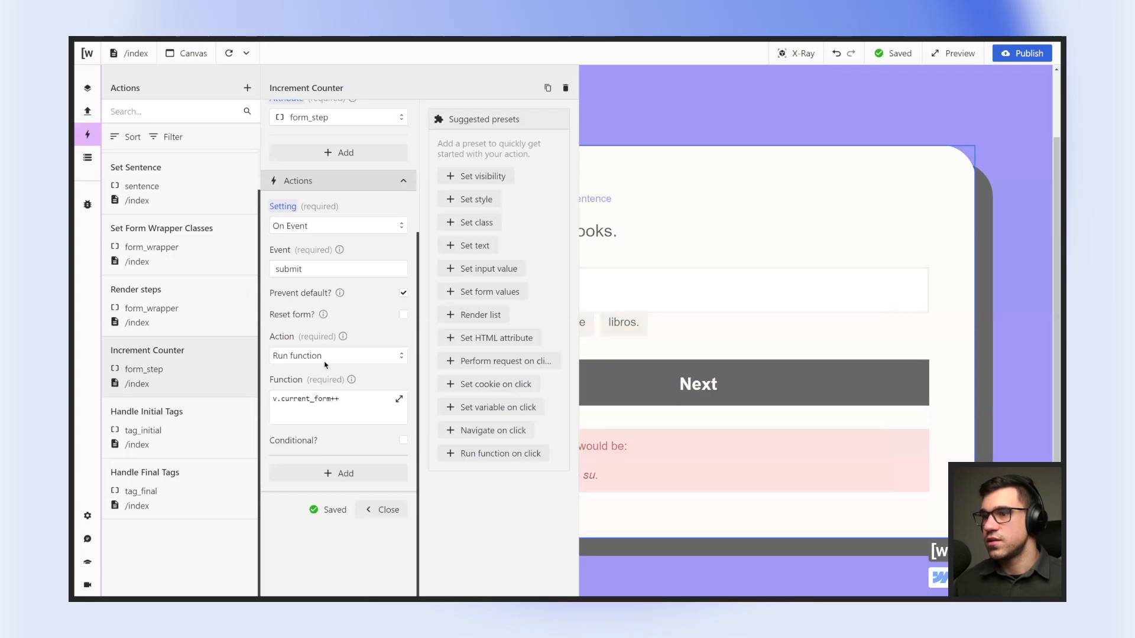
click(402, 444)
click(399, 481)
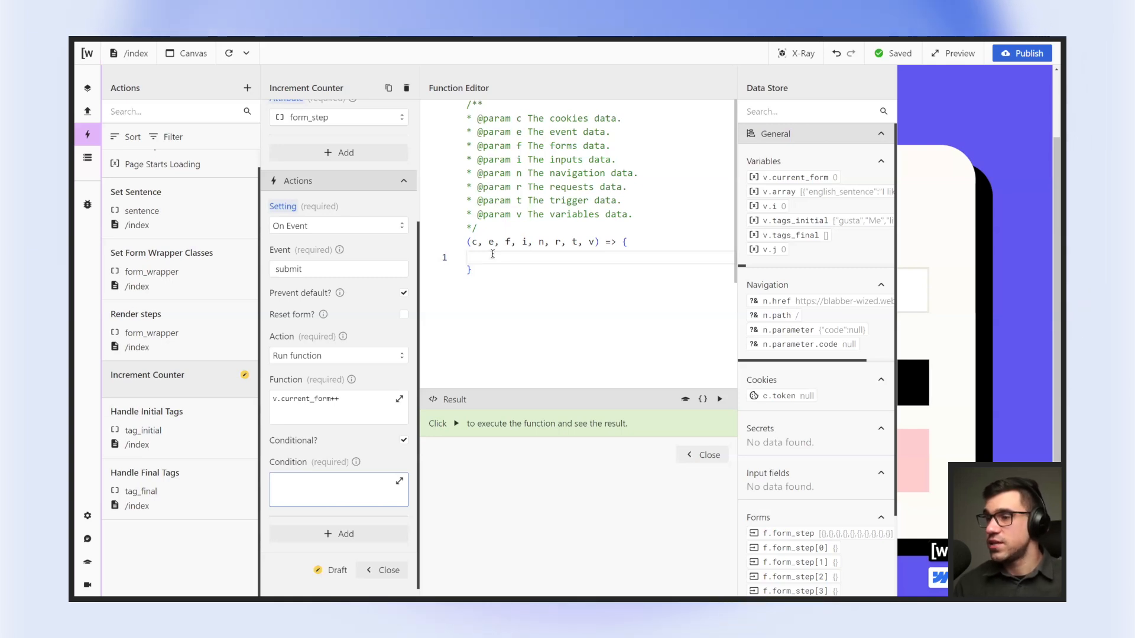
text(r)
key(BackSpace)
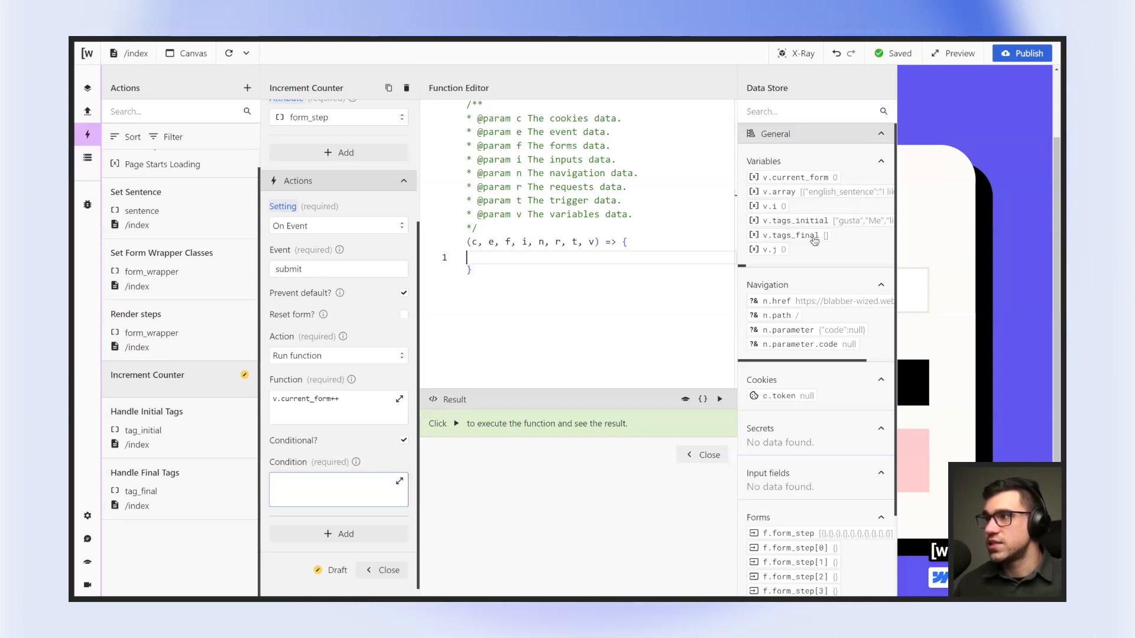
Write the condition as return v.array[v.i].spanish_sentence.split(" ").
text(v)
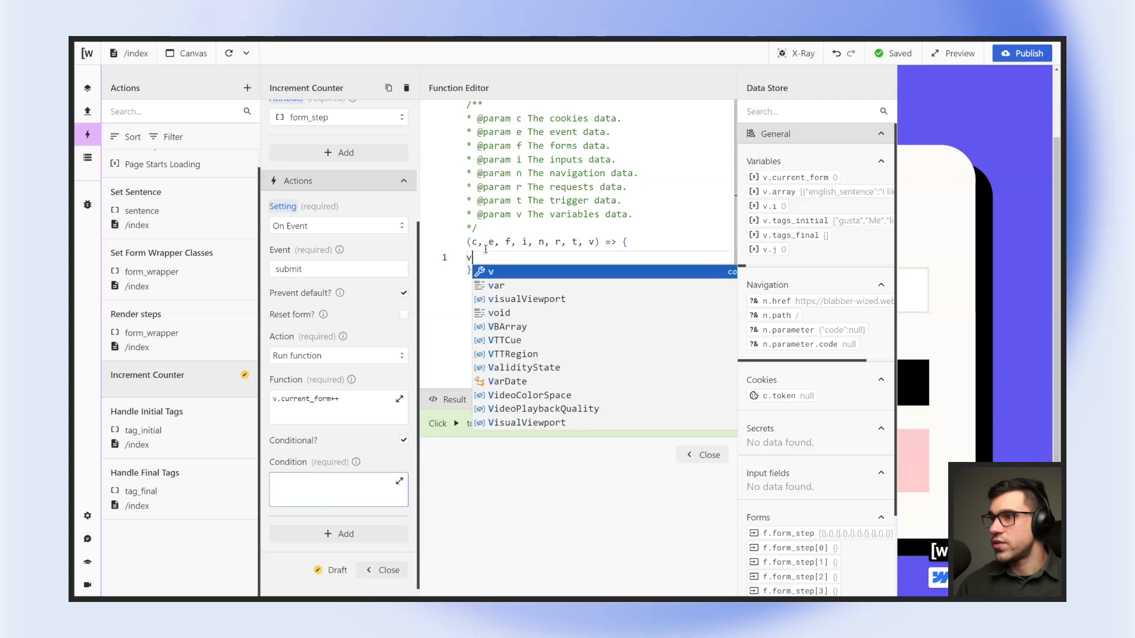
text(.array)
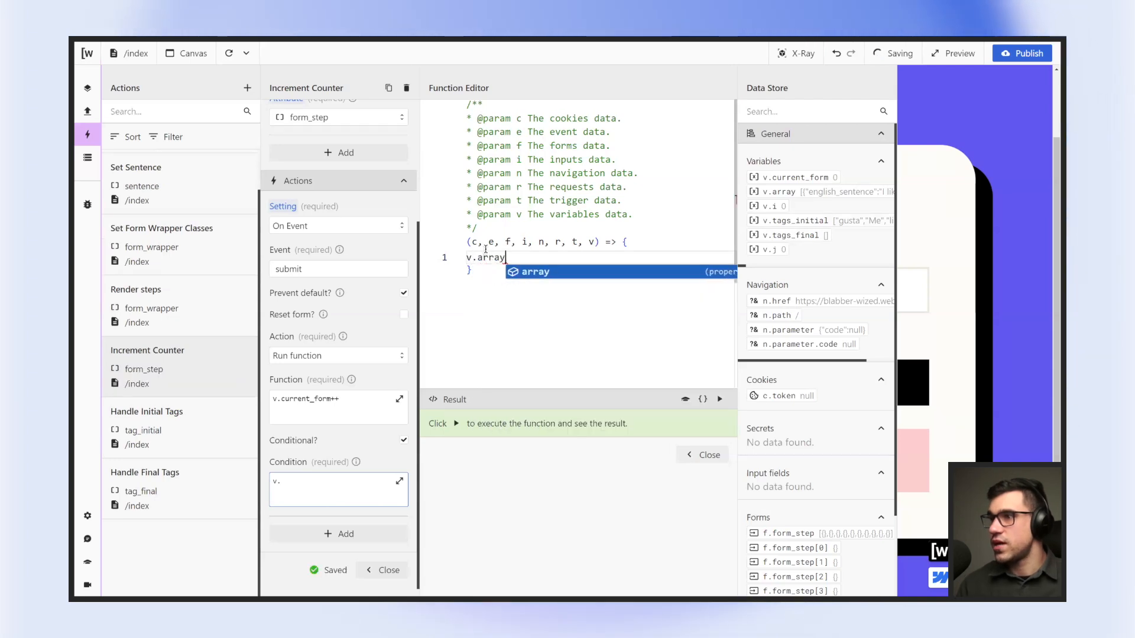
text([v.i])
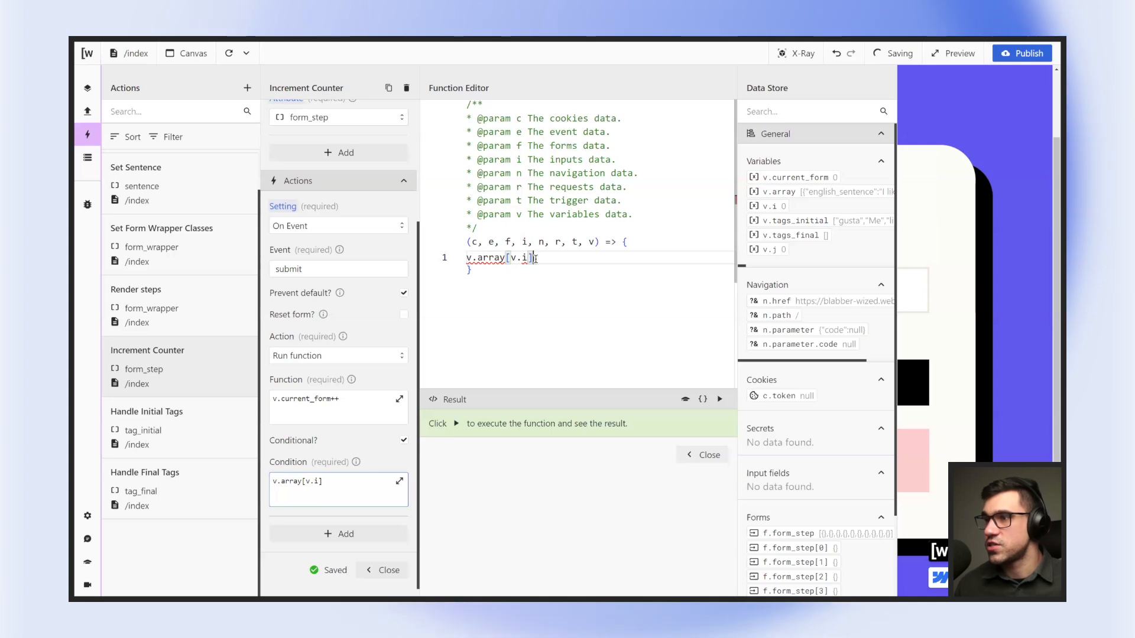
text(.)
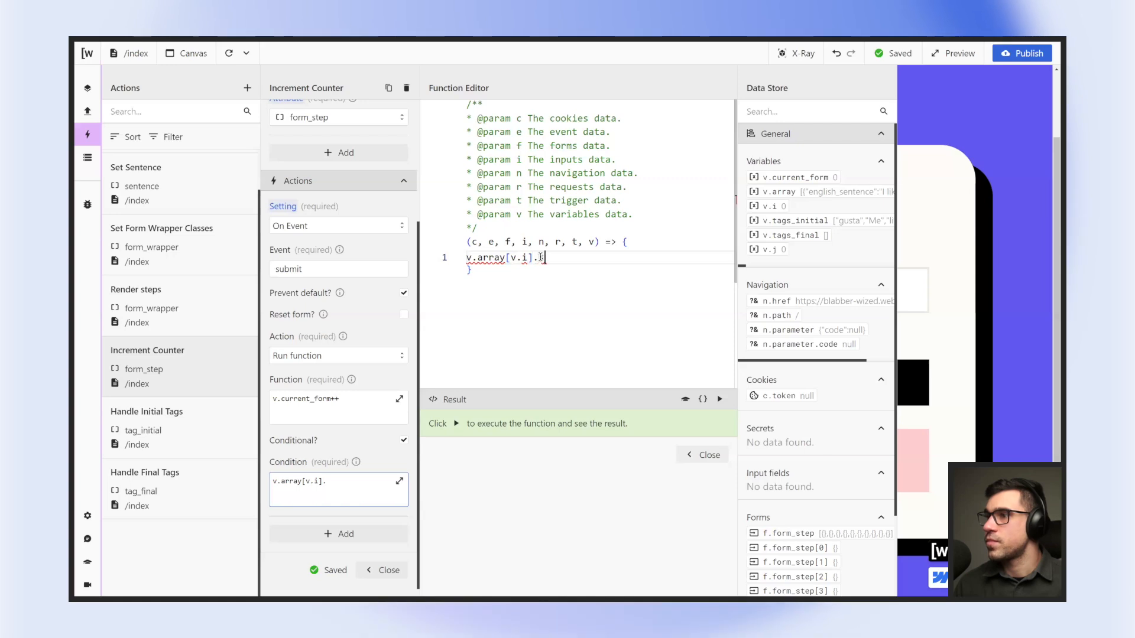
text(spanish_sentence)
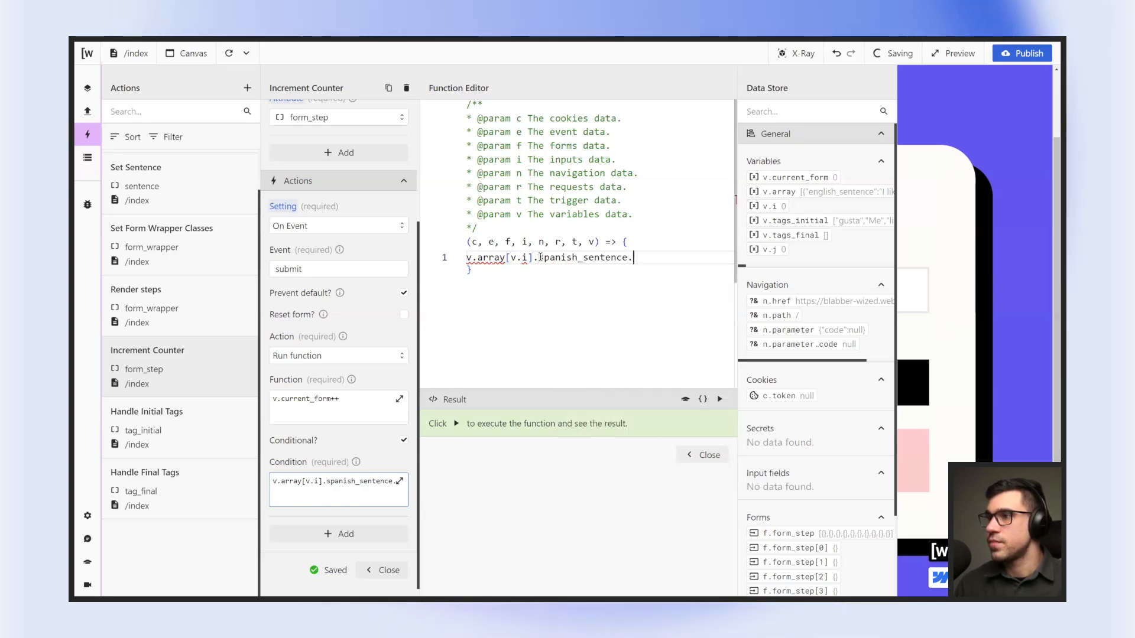
text(.split)
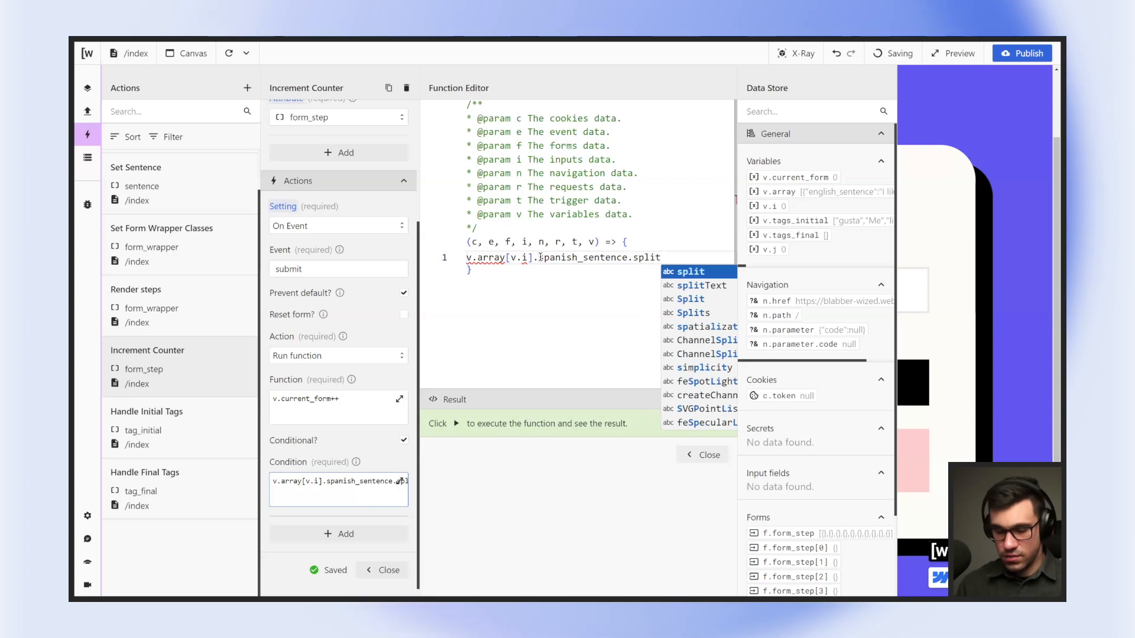
text((")
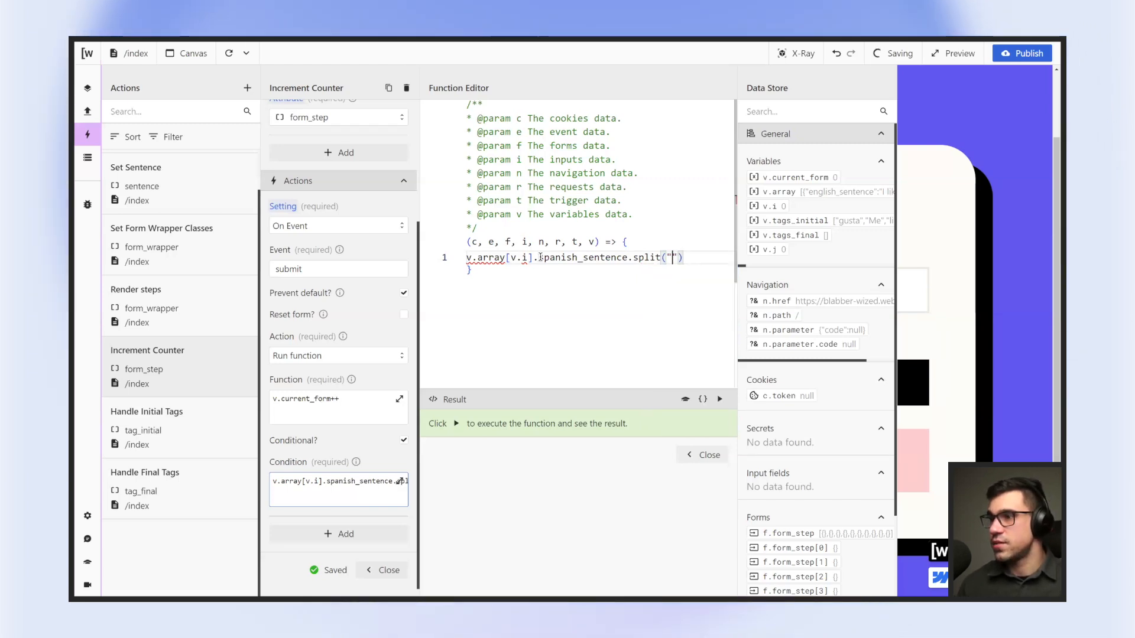
key(Right)
key(Right)
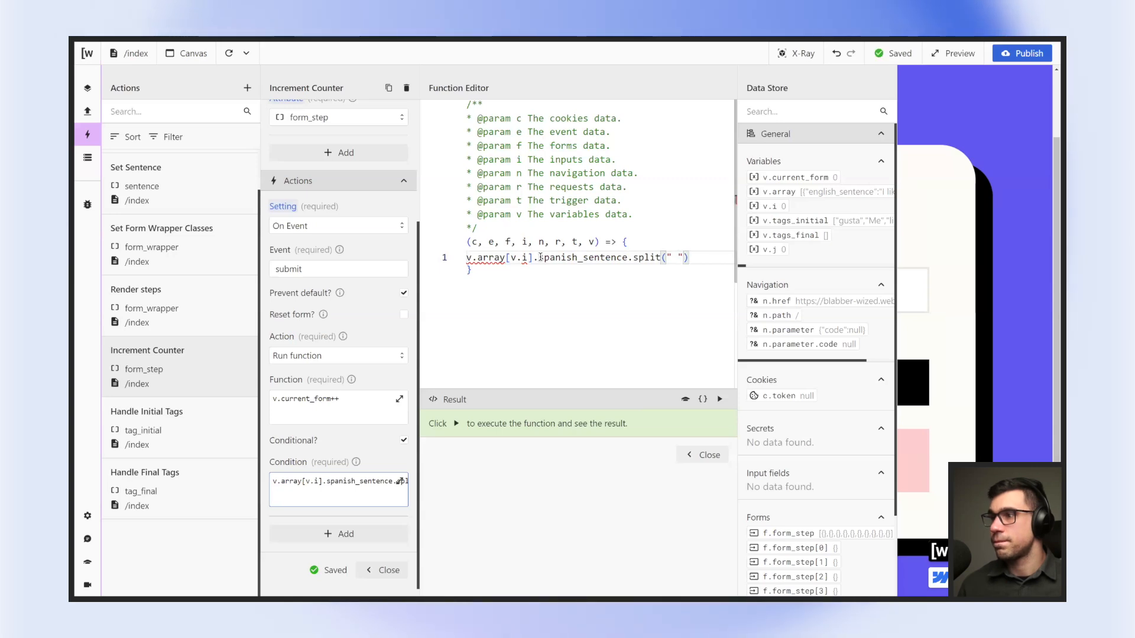
click(466, 257)
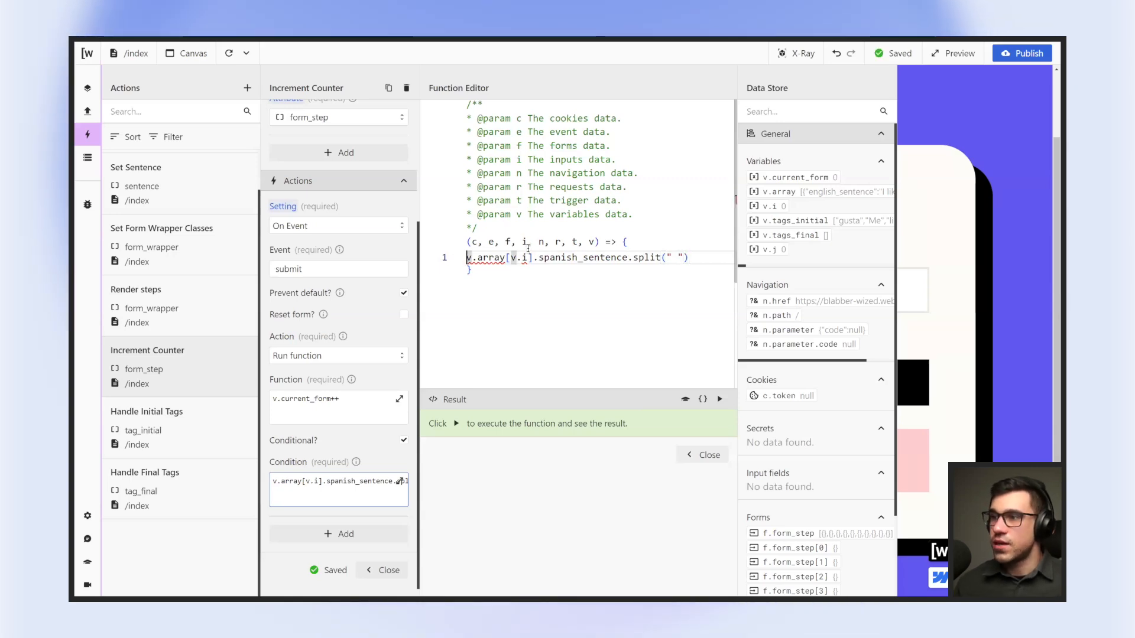
text(return)
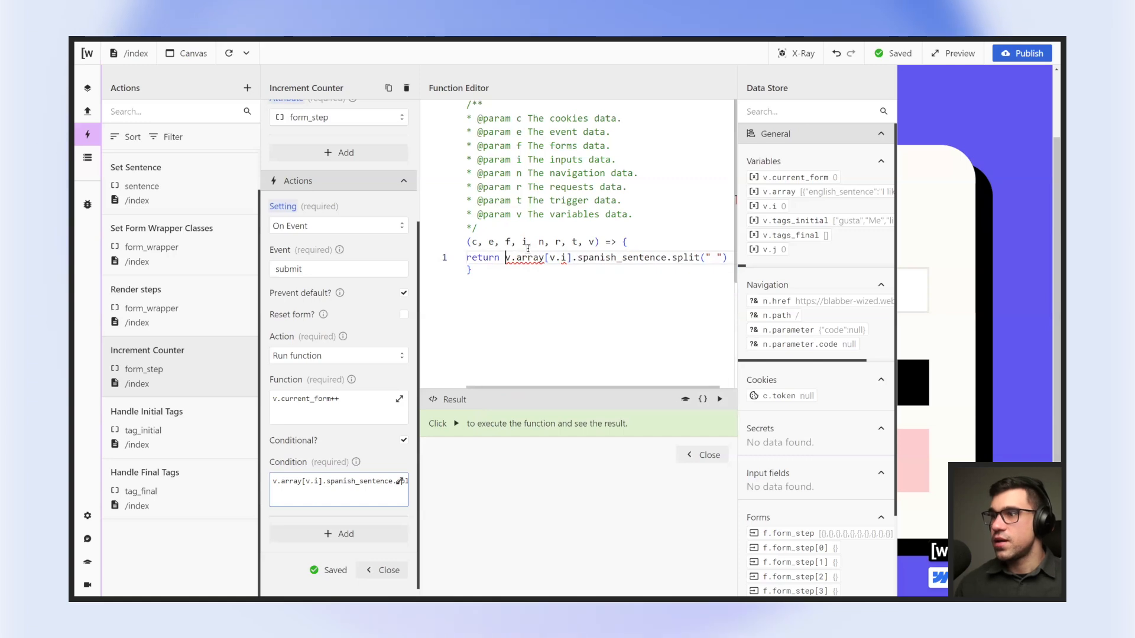
scroll(553, 248, right, 1)
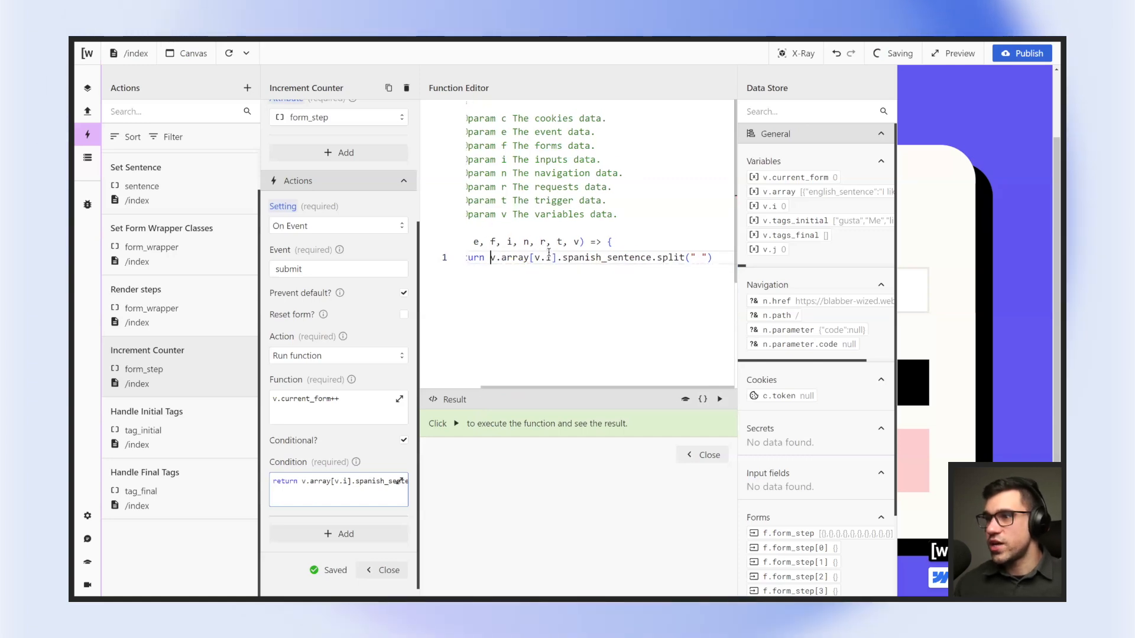
Try comparing the split Spanish sentence with === v.tags_final, run the function, and remove the comparison again.
click(724, 259)
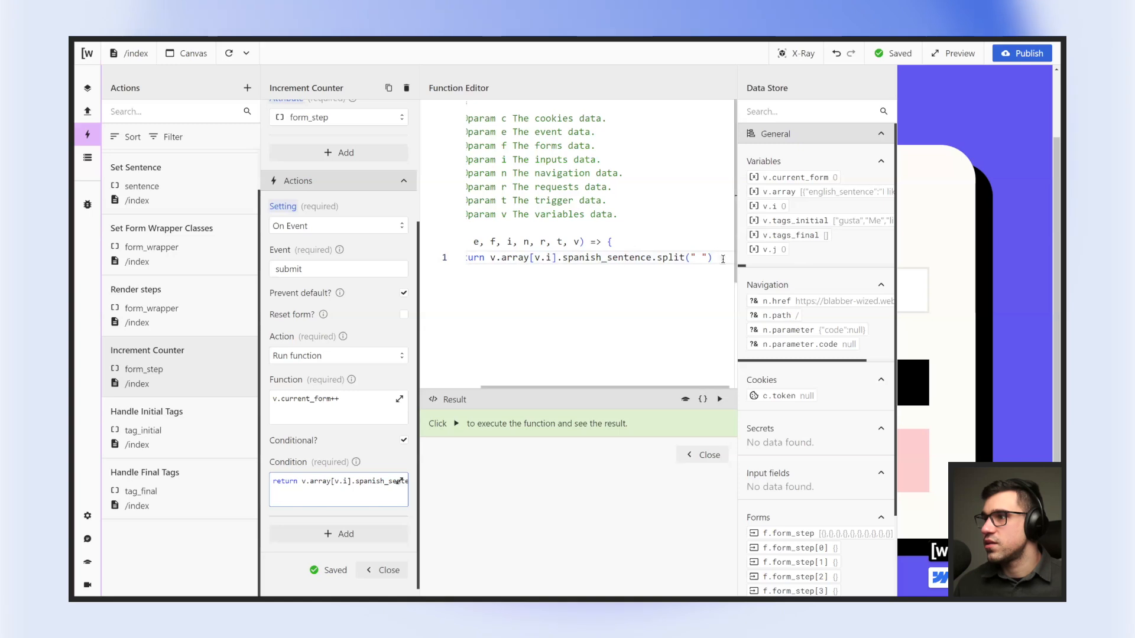
text(===)
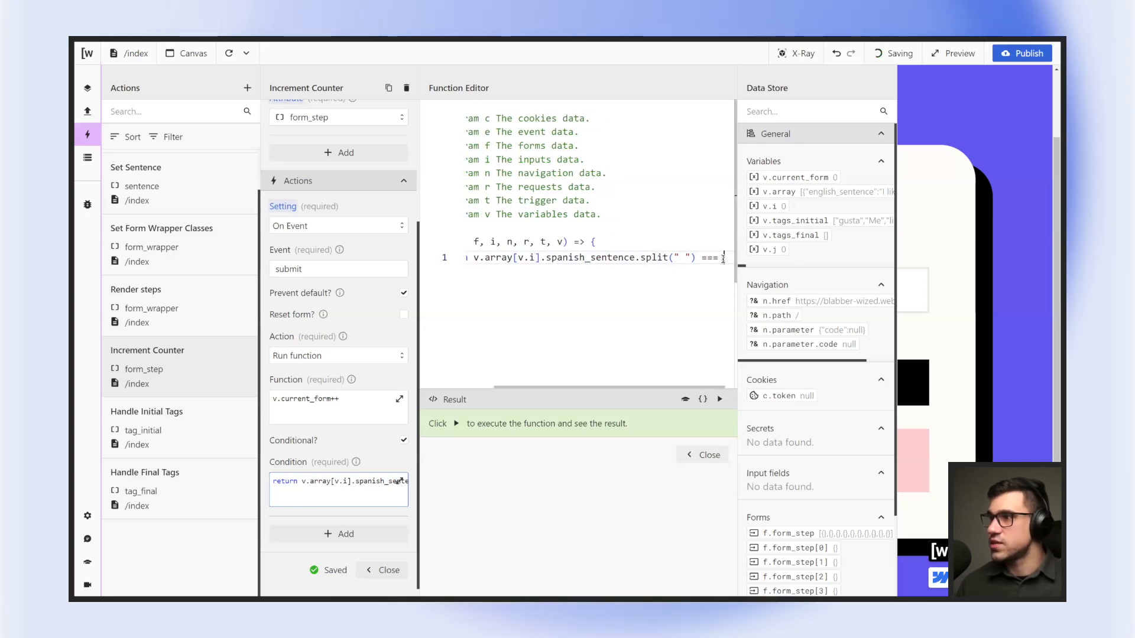
text( v.t)
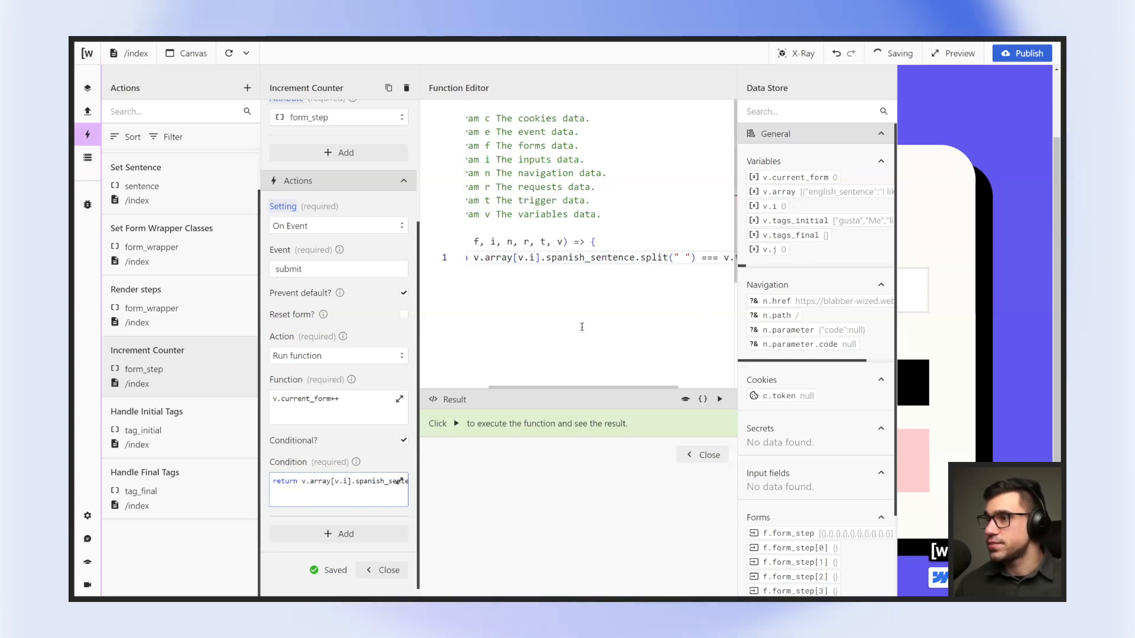
text(ags_final)
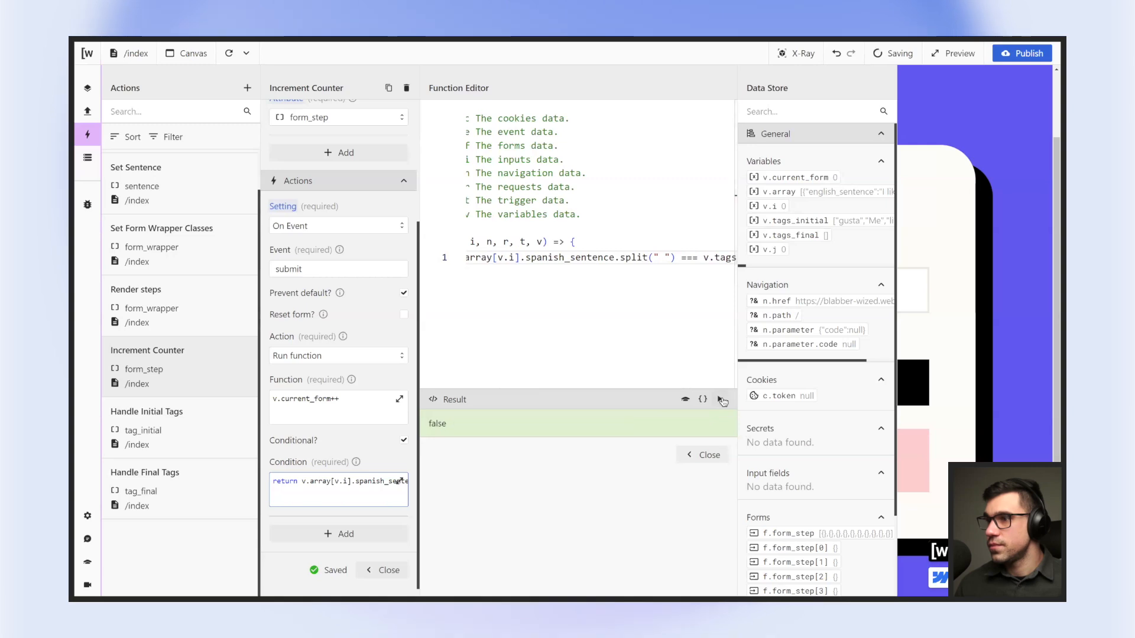
click(721, 400)
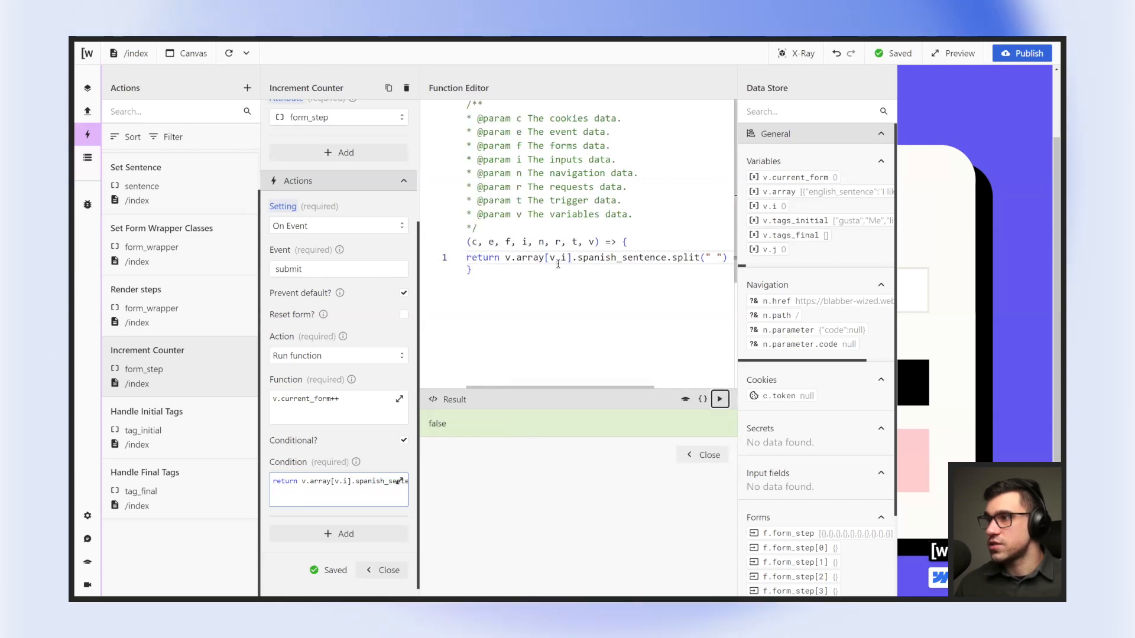
scroll(558, 264, right, 3)
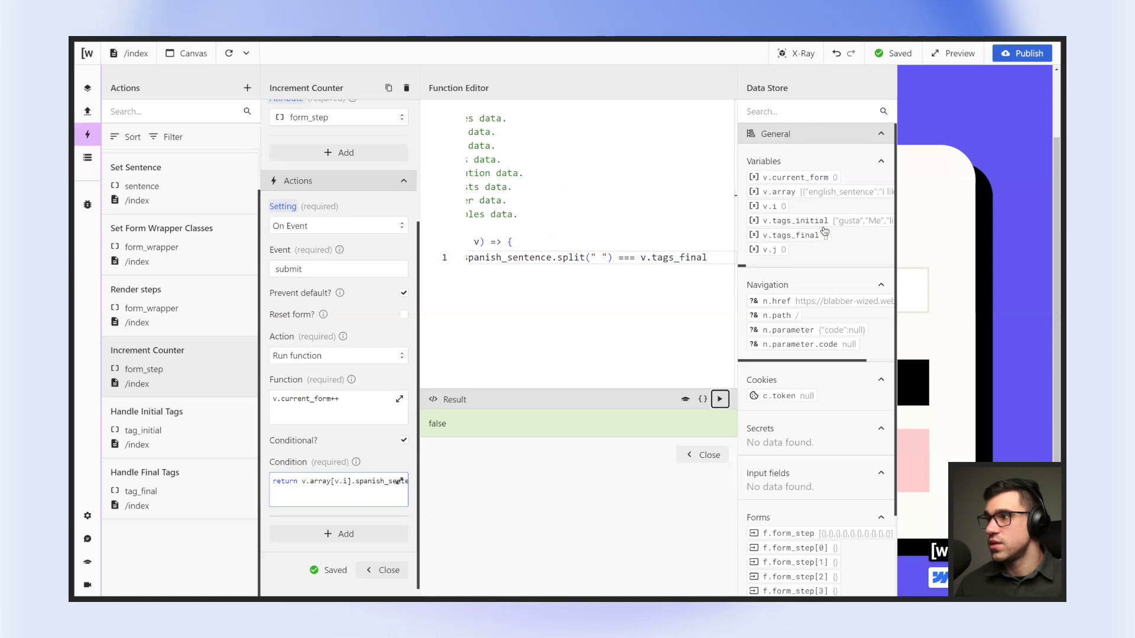
drag(709, 259, 612, 259)
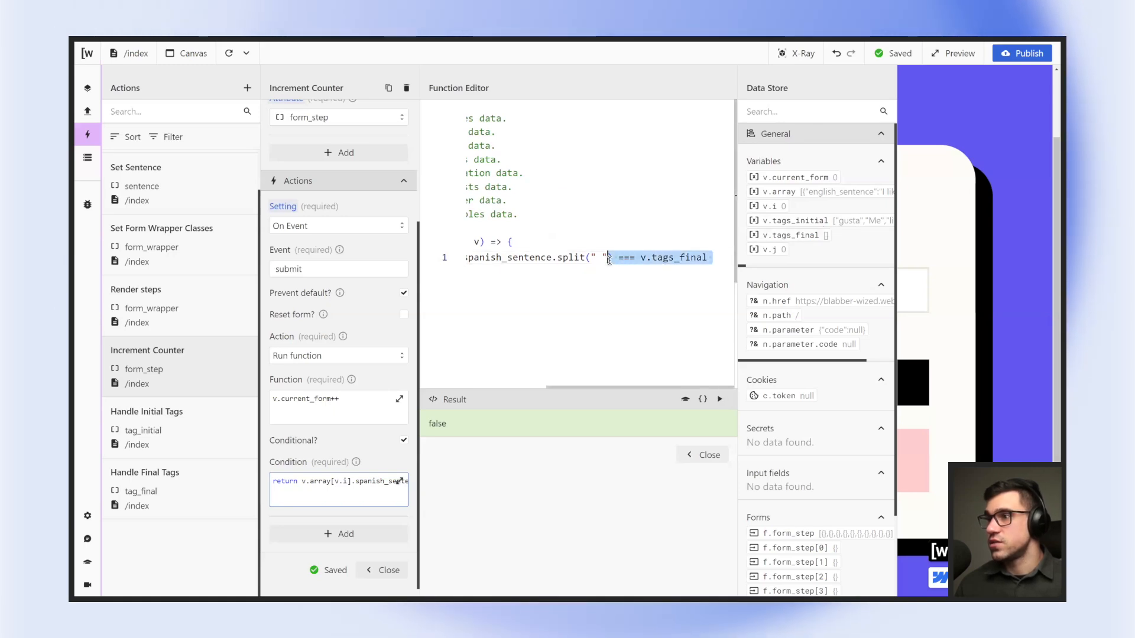
key(BackSpace)
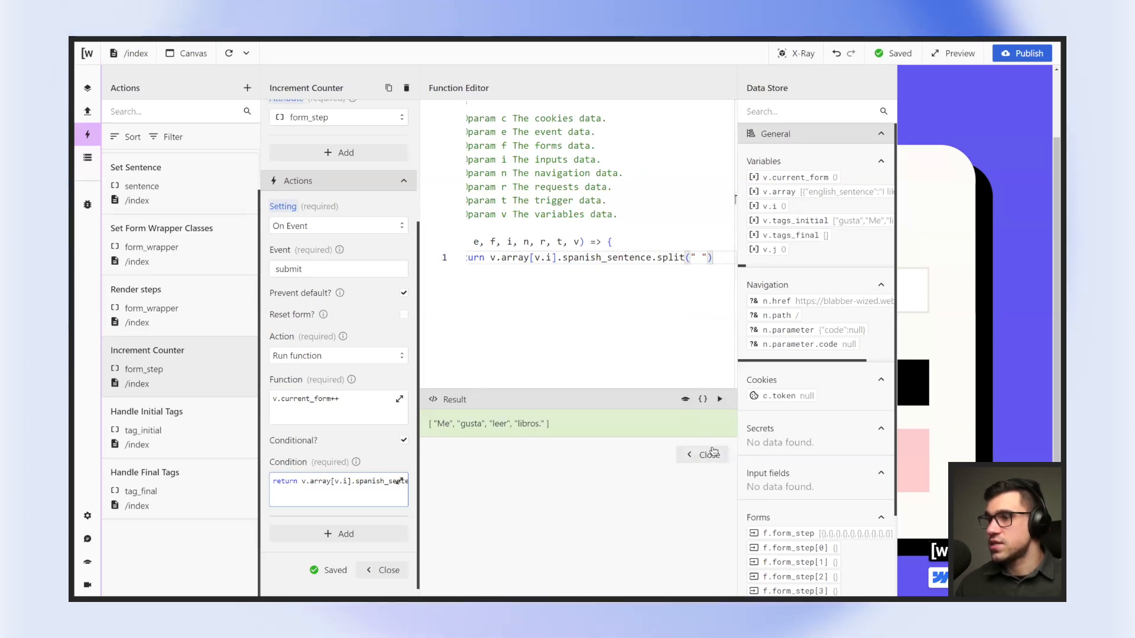
Close the Increment Counter action and move the words into the answer in the order Me, gusta, leer, libros.
click(707, 454)
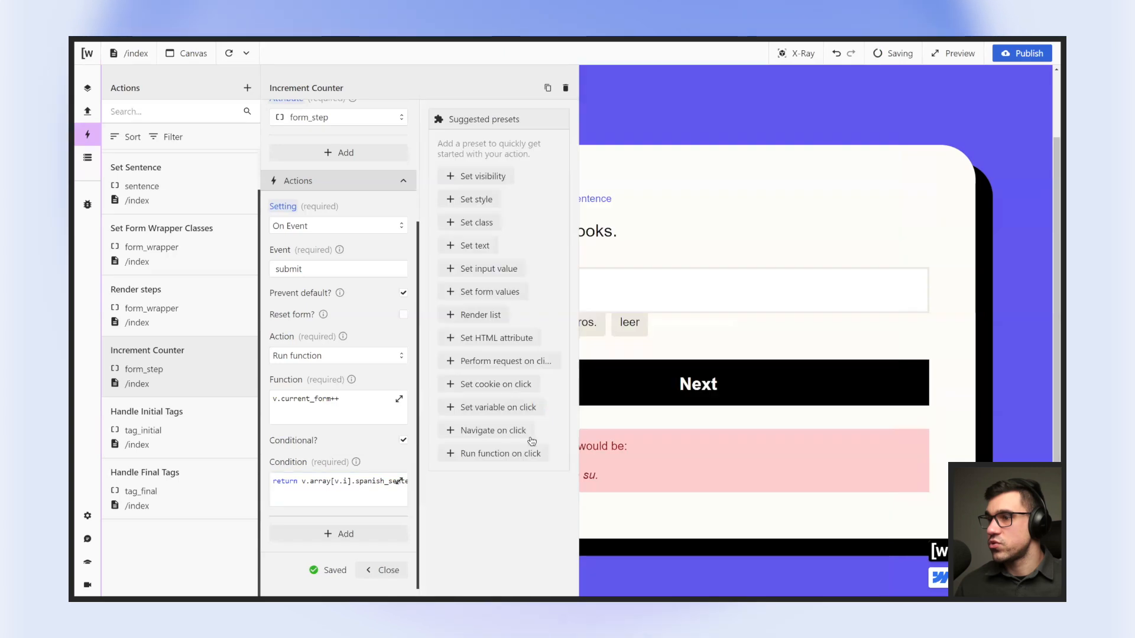
scroll(356, 564, down, 1)
click(383, 529)
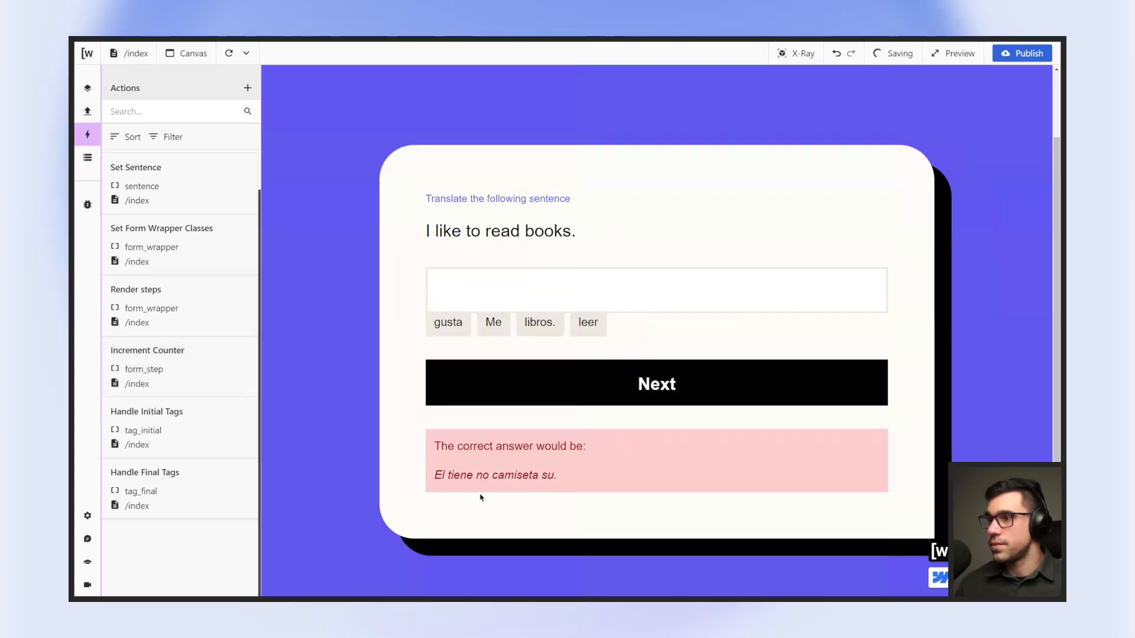
click(491, 327)
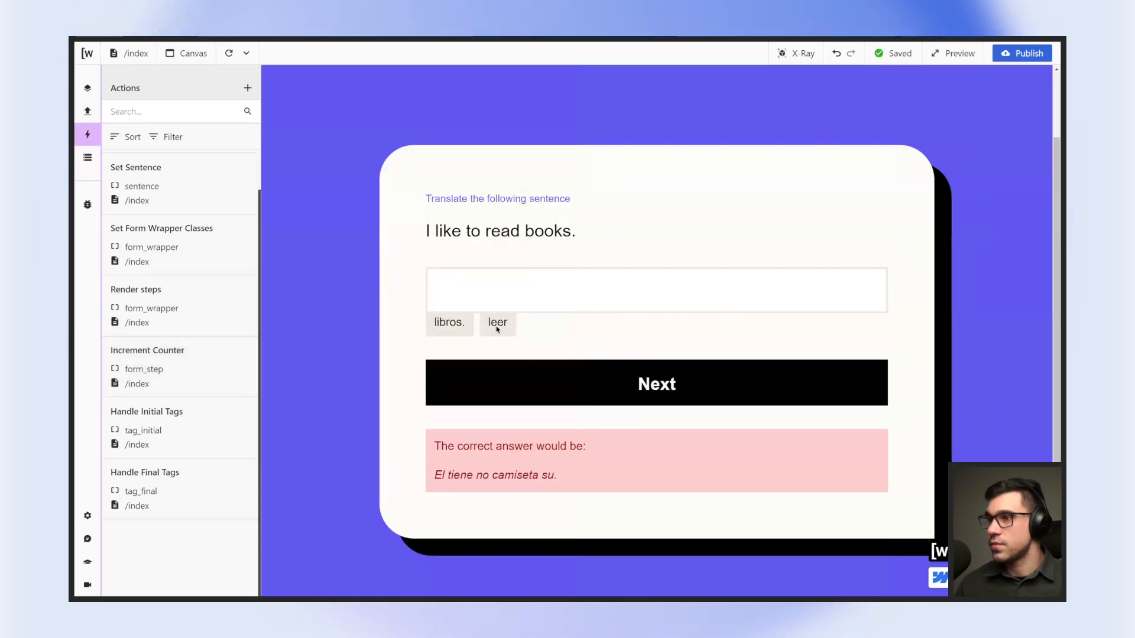
click(498, 323)
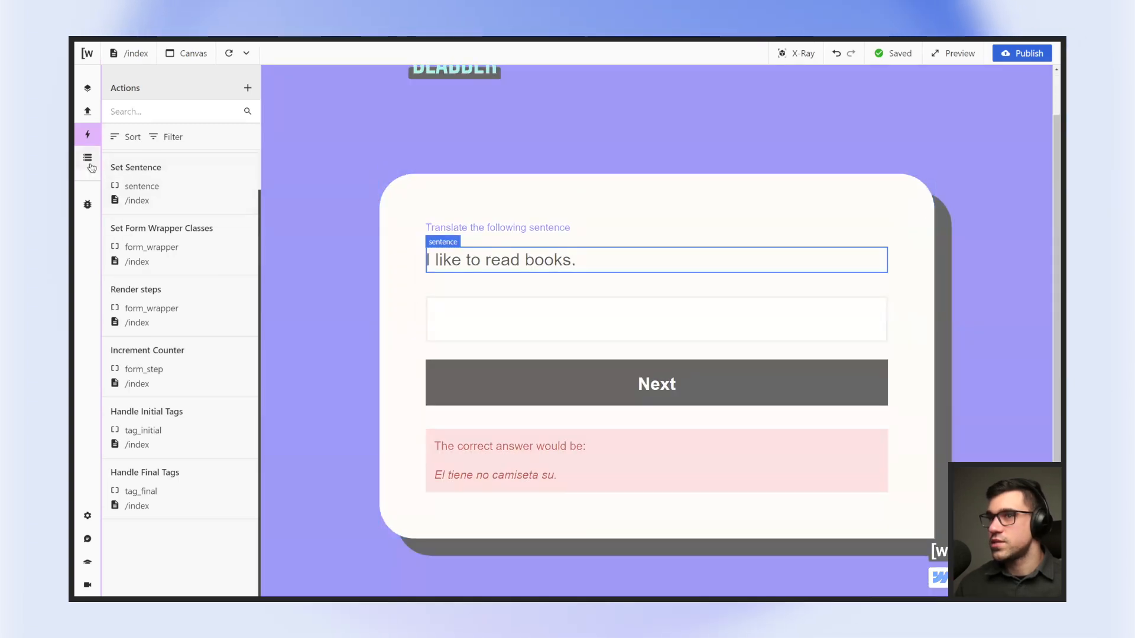
Examine the tag variables and form values in the Data Store.
click(89, 159)
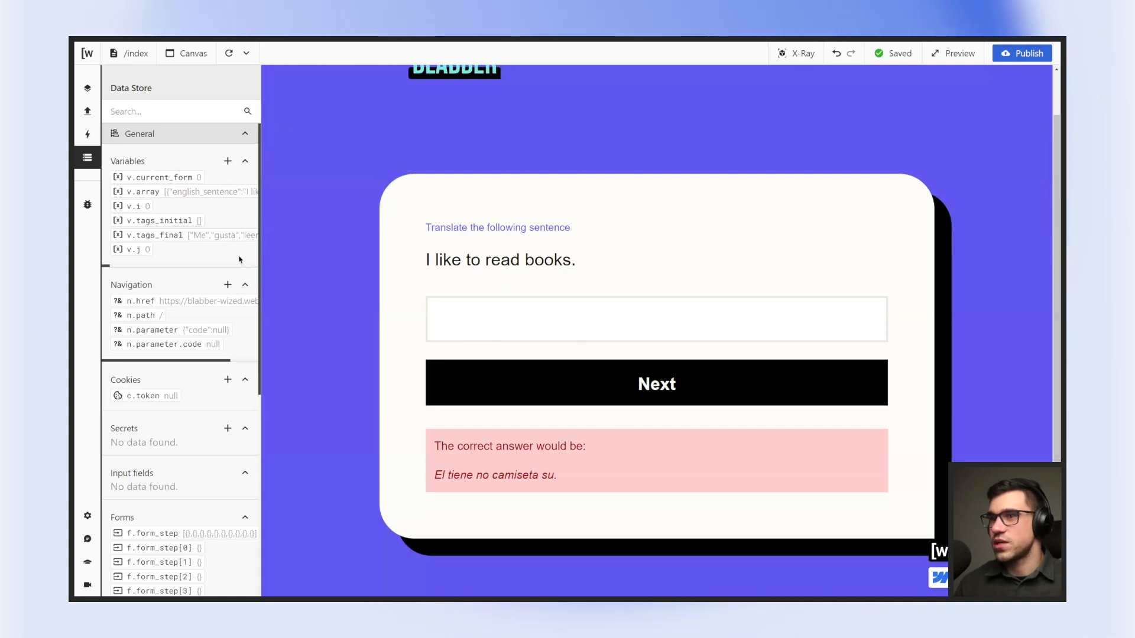
scroll(173, 252, down, 5)
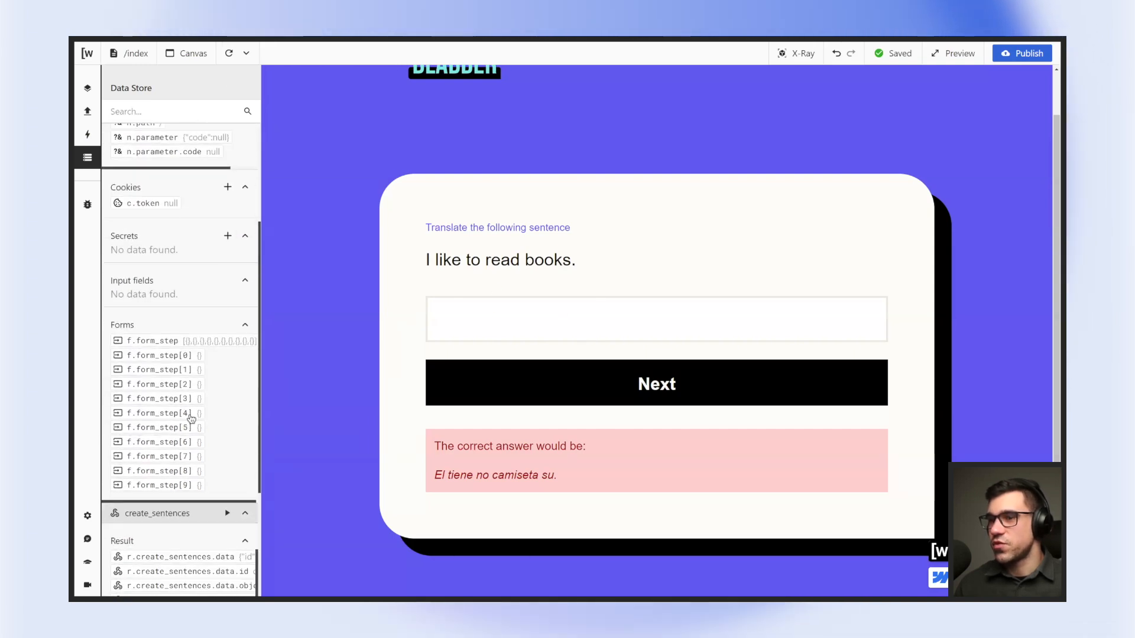
scroll(195, 390, up, 5)
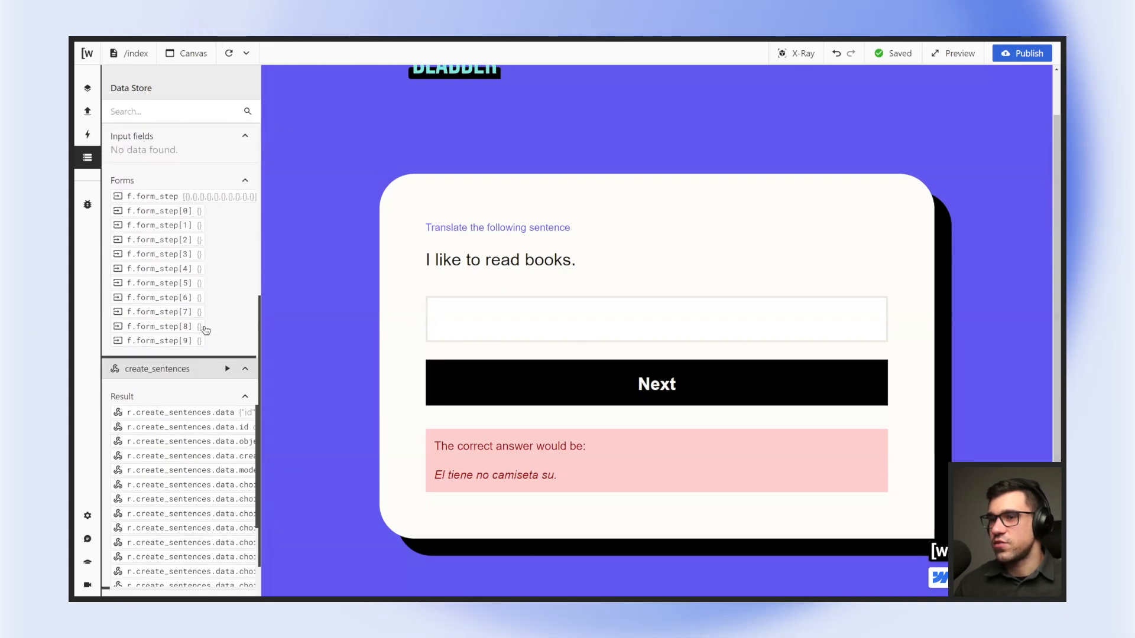
Open the Increment Counter action's condition in the function editor.
click(88, 112)
click(87, 135)
scroll(177, 354, down, 2)
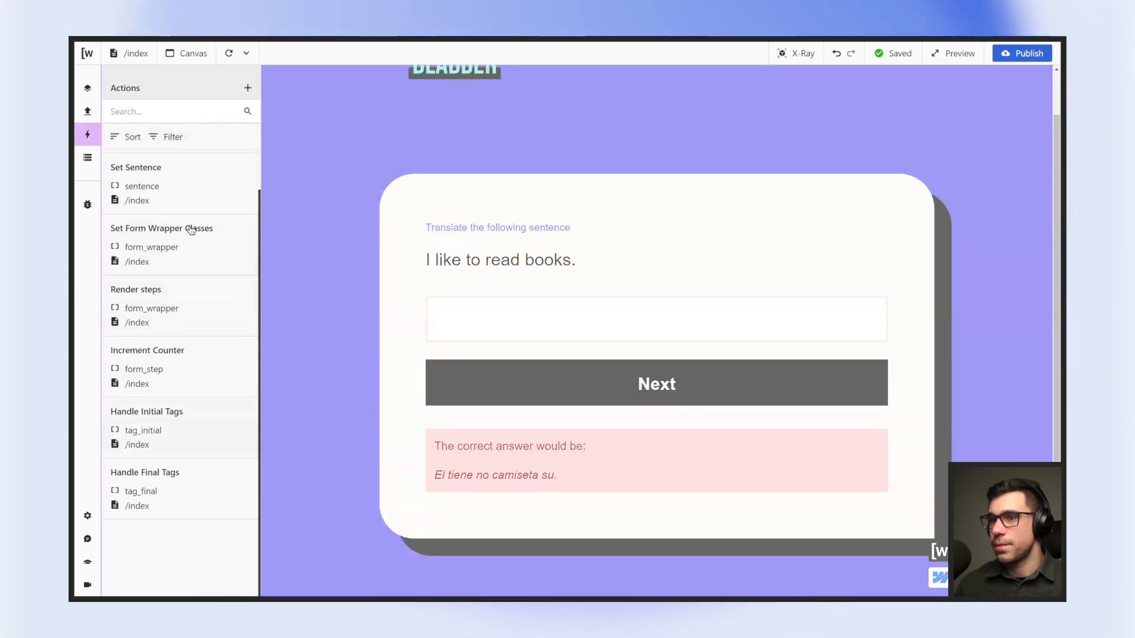
click(193, 385)
scroll(420, 457, down, 4)
click(399, 420)
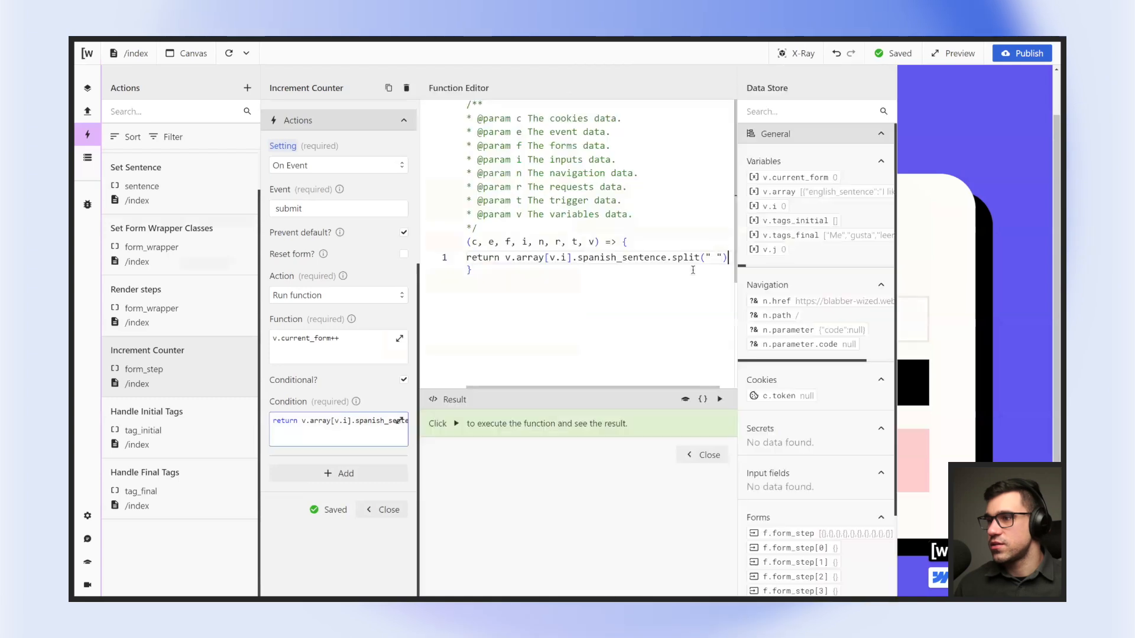
Test the condition with === v.tags_final appended after the split Spanish sentence, and delete that comparison again.
click(731, 259)
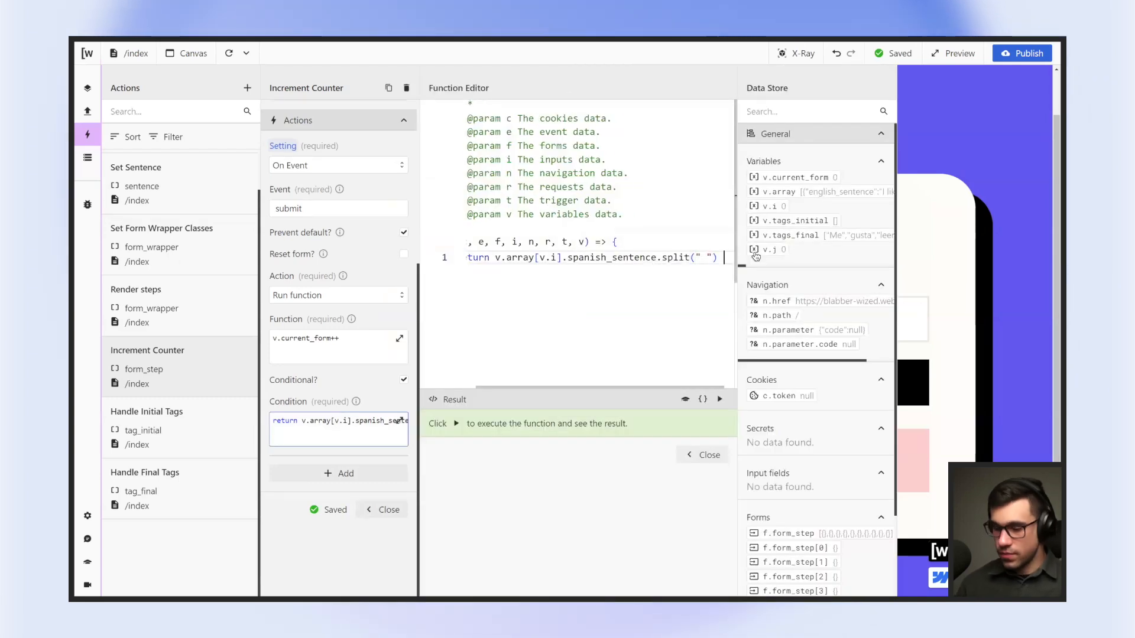
text(=== )
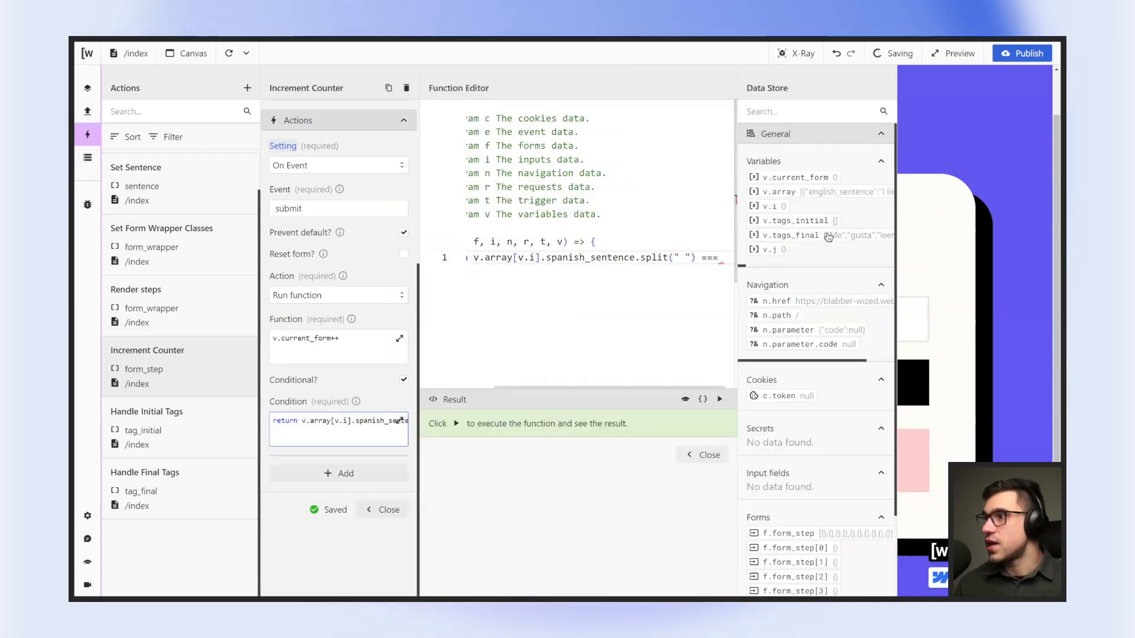
text(v.tags_final)
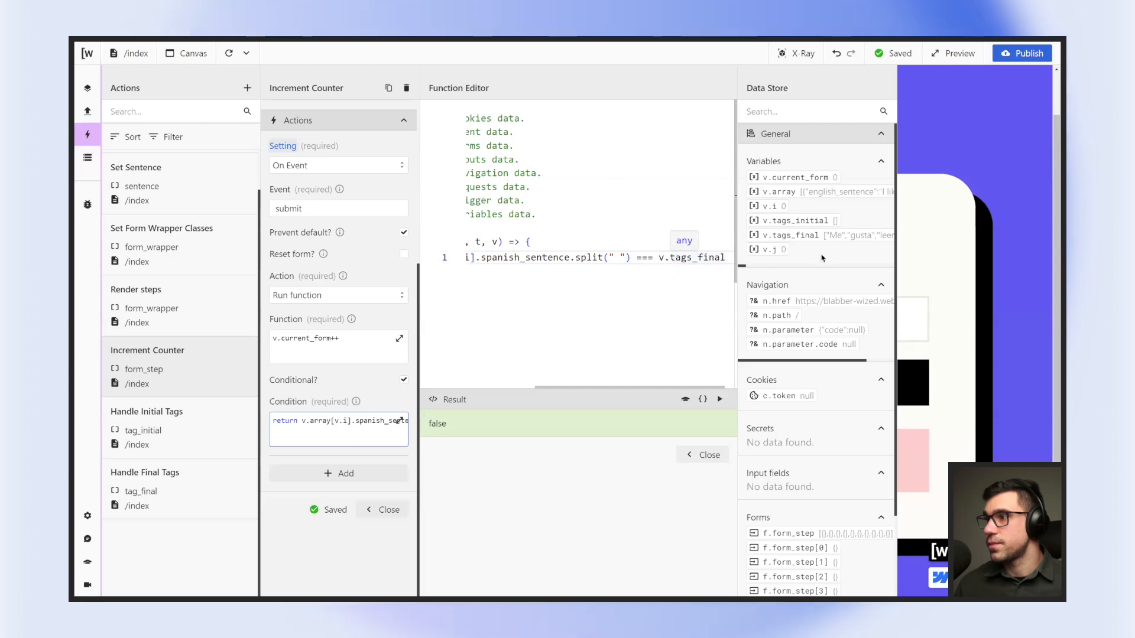
scroll(792, 246, right, 2)
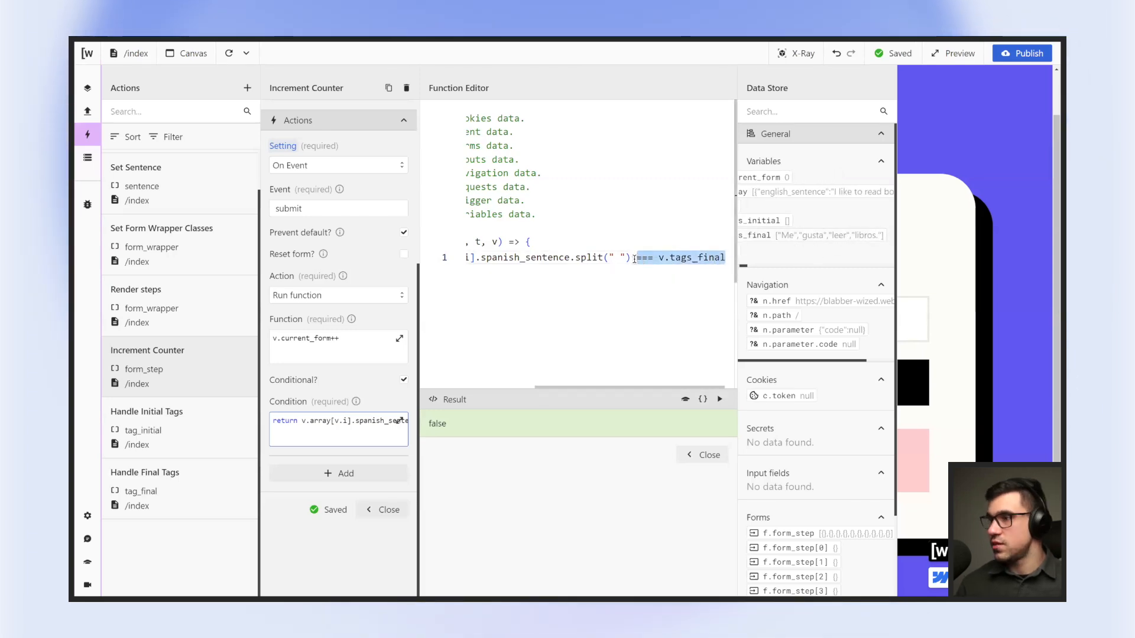
key(BackSpace)
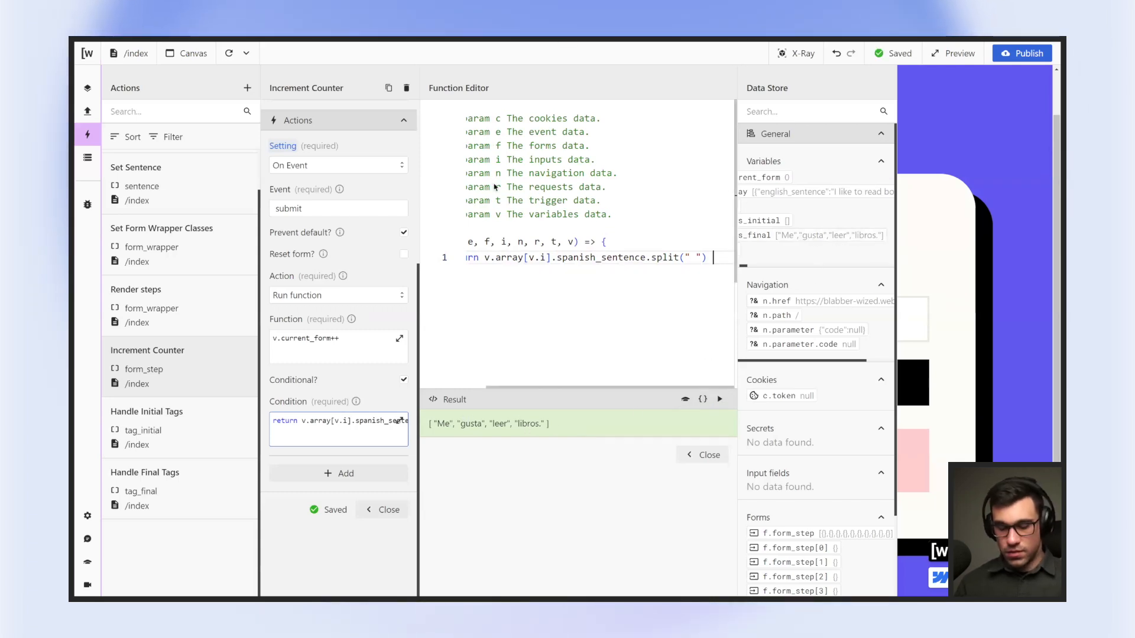
Search Google in a new browser tab for "compare array values javascript" and open the freeCodeCamp article on comparing arrays.
key(ctrl+t)
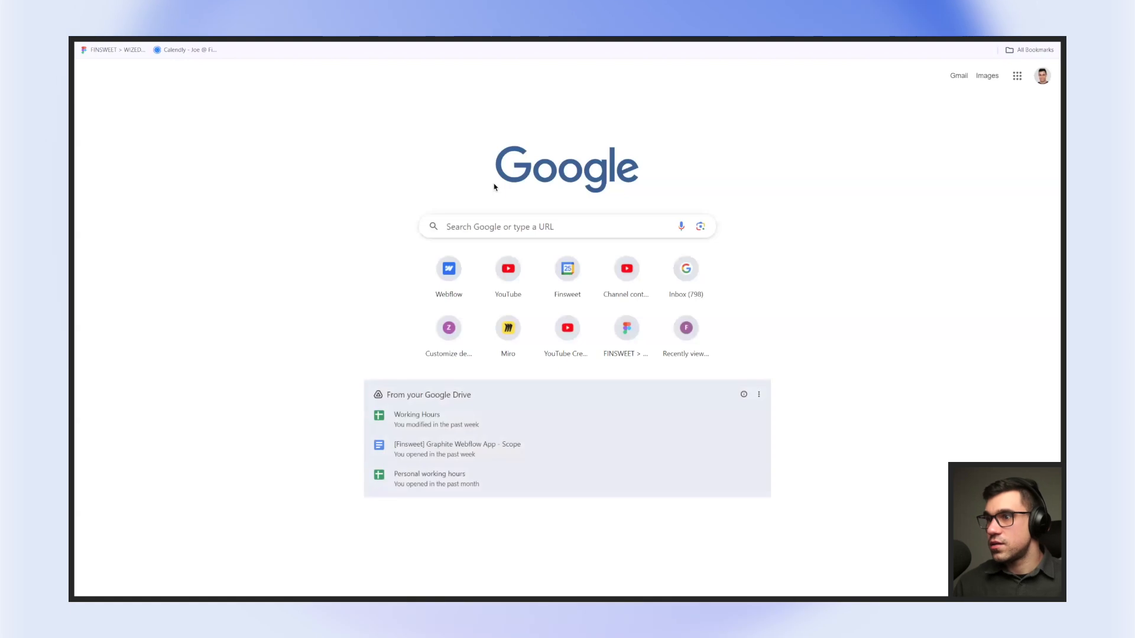
click(550, 226)
text(com)
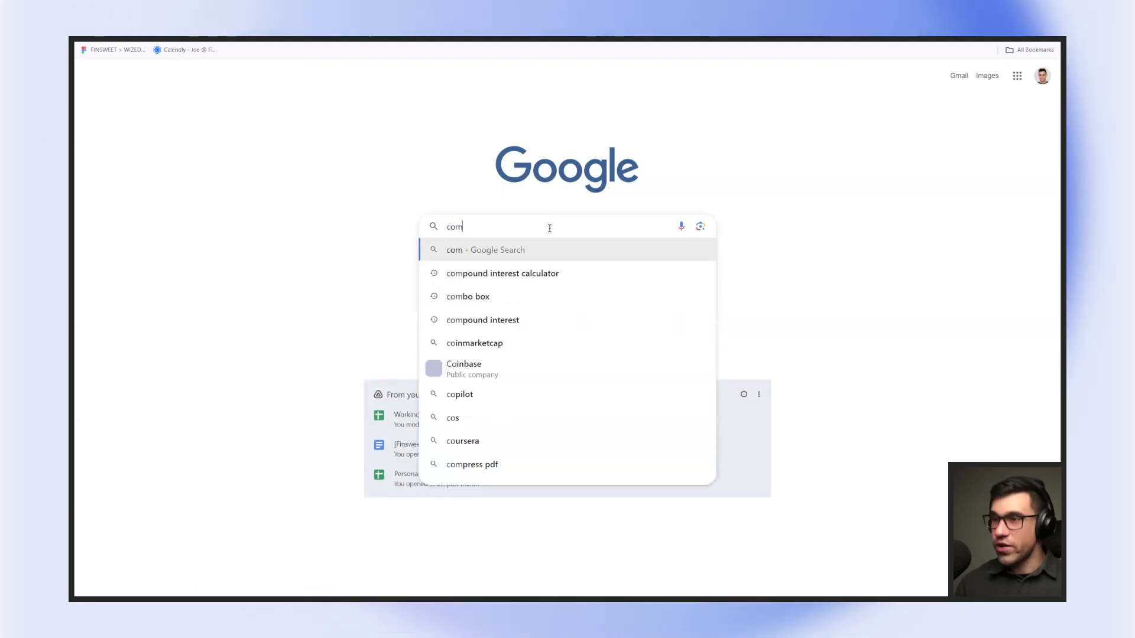
text(pare array value)
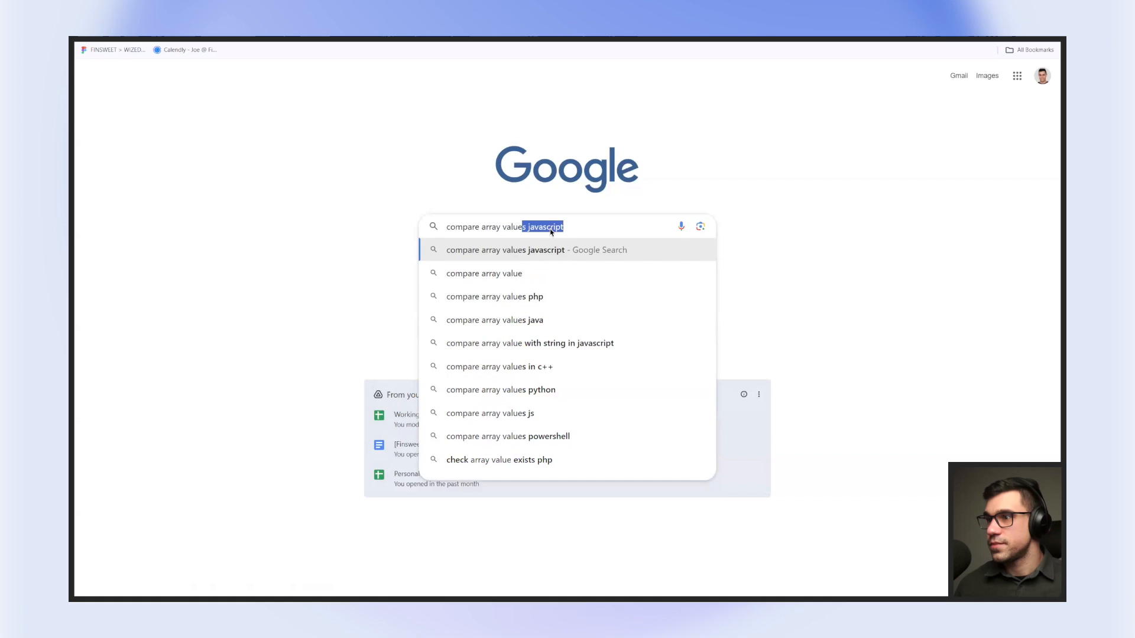
key(Return)
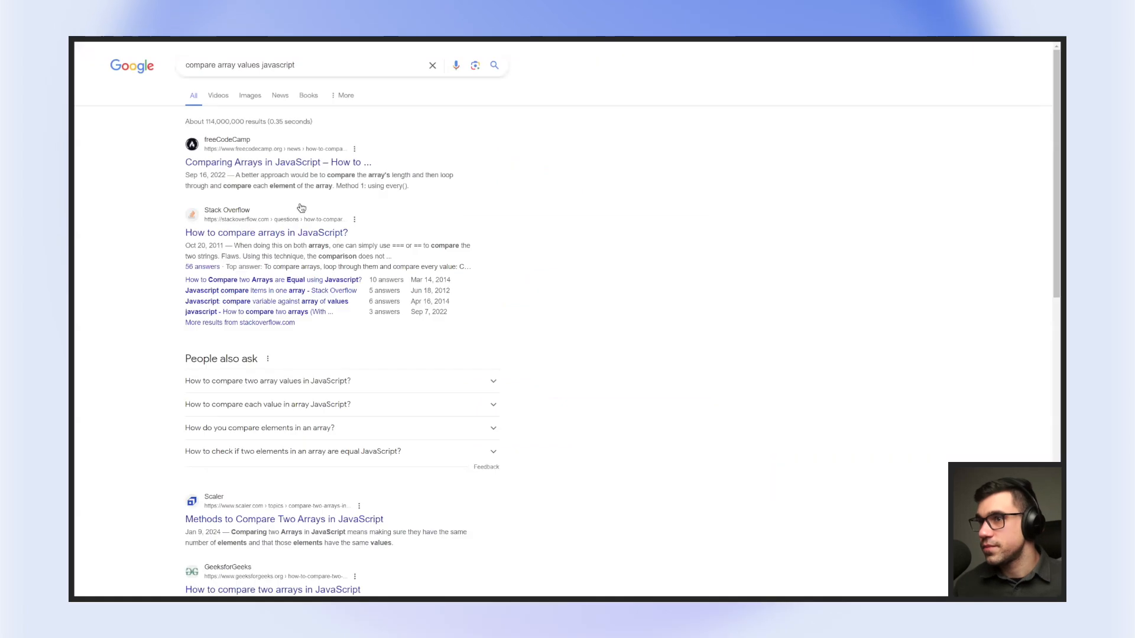
click(331, 162)
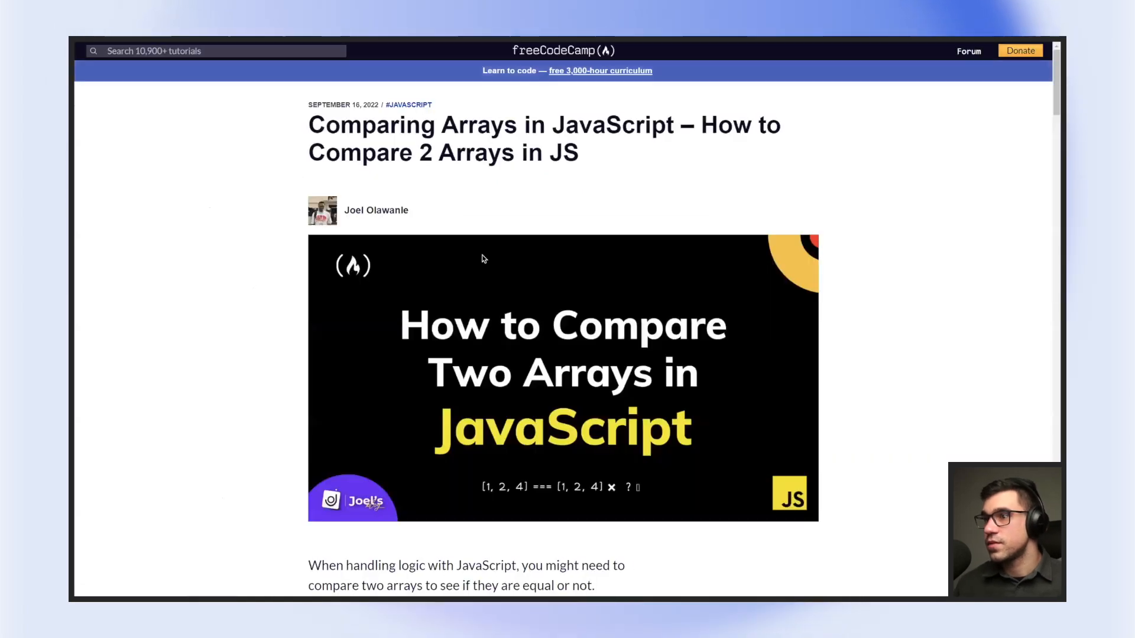
Read how the article compares two arrays with equality operators and by converting them to strings with JSON.stringify() or .toString().
scroll(511, 257, down, 10)
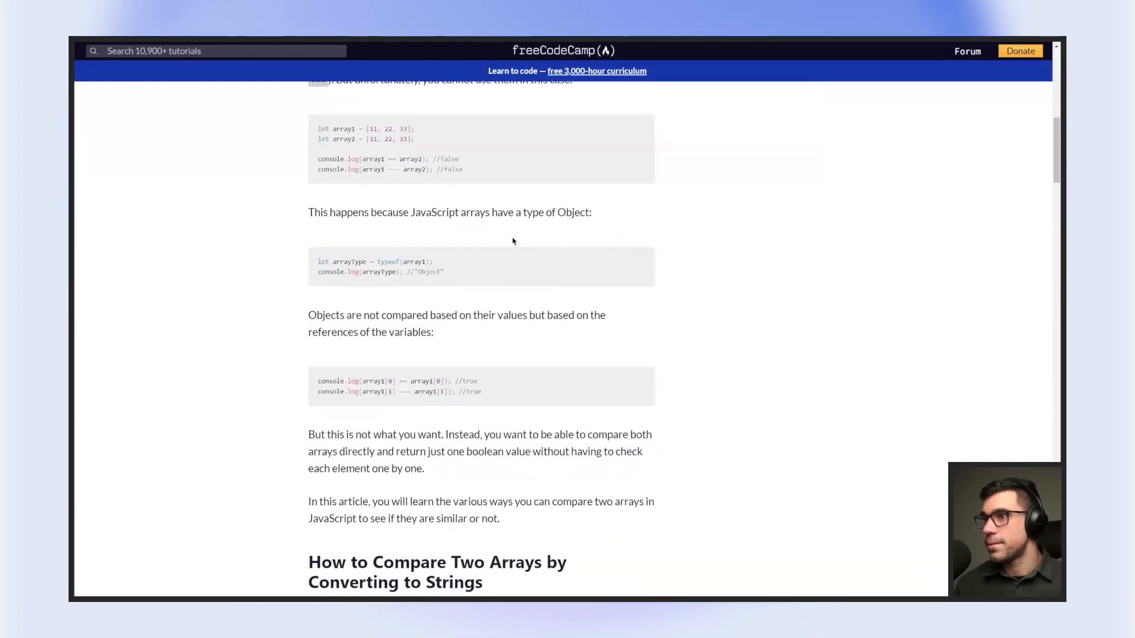
scroll(437, 185, up, 1)
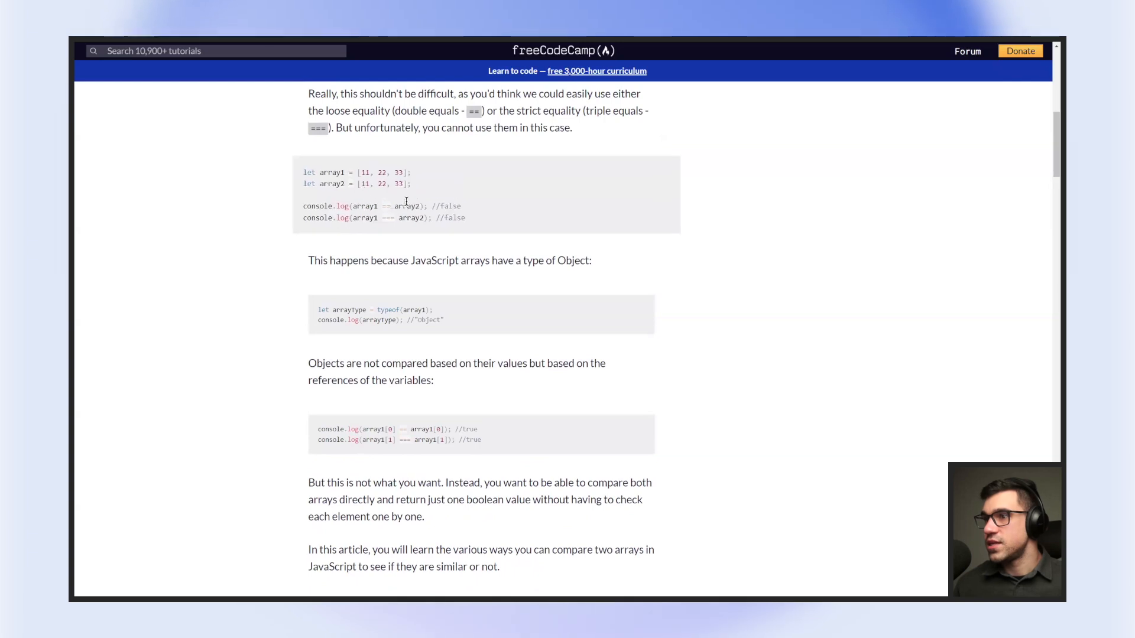
drag(365, 208, 429, 218)
click(392, 217)
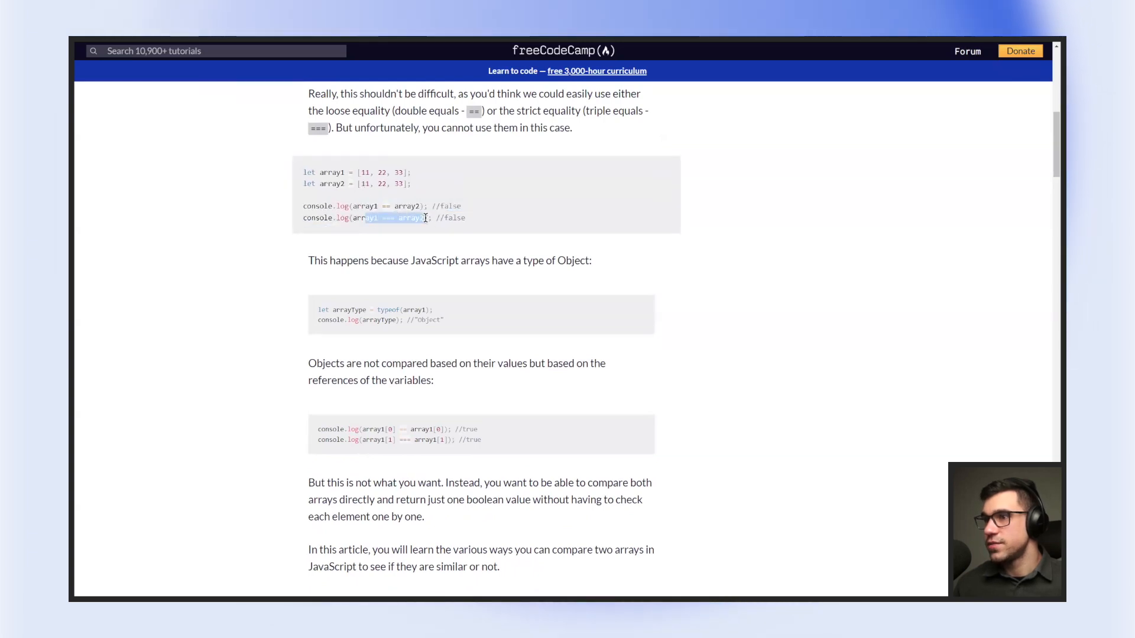
click(430, 220)
scroll(440, 239, down, 1)
scroll(440, 240, down, 3)
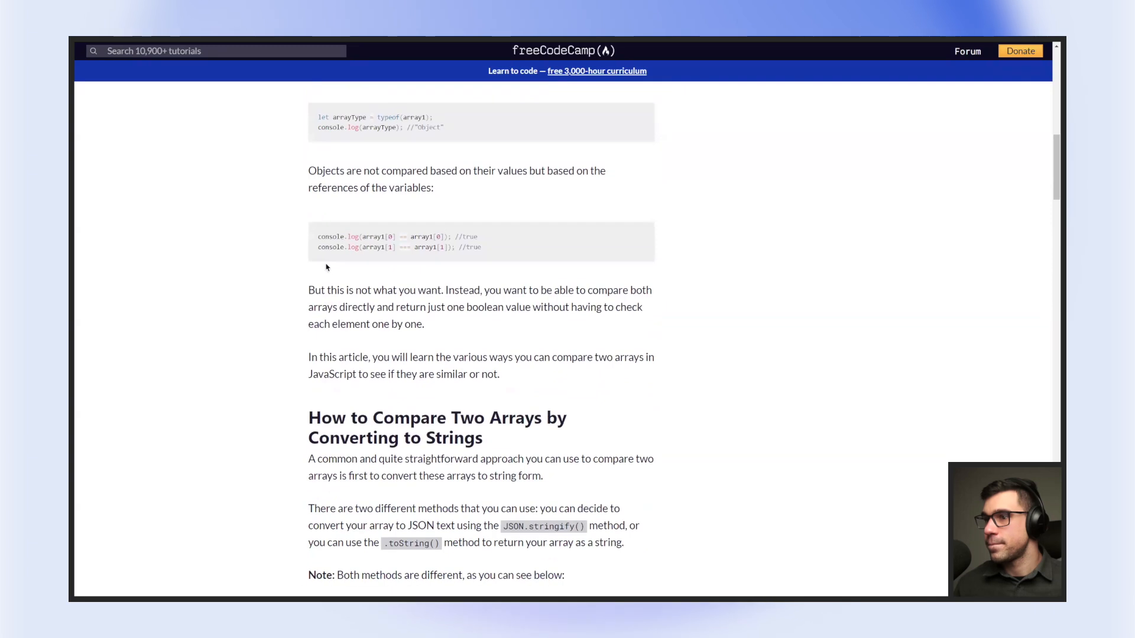
scroll(327, 265, down, 2)
scroll(329, 265, down, 4)
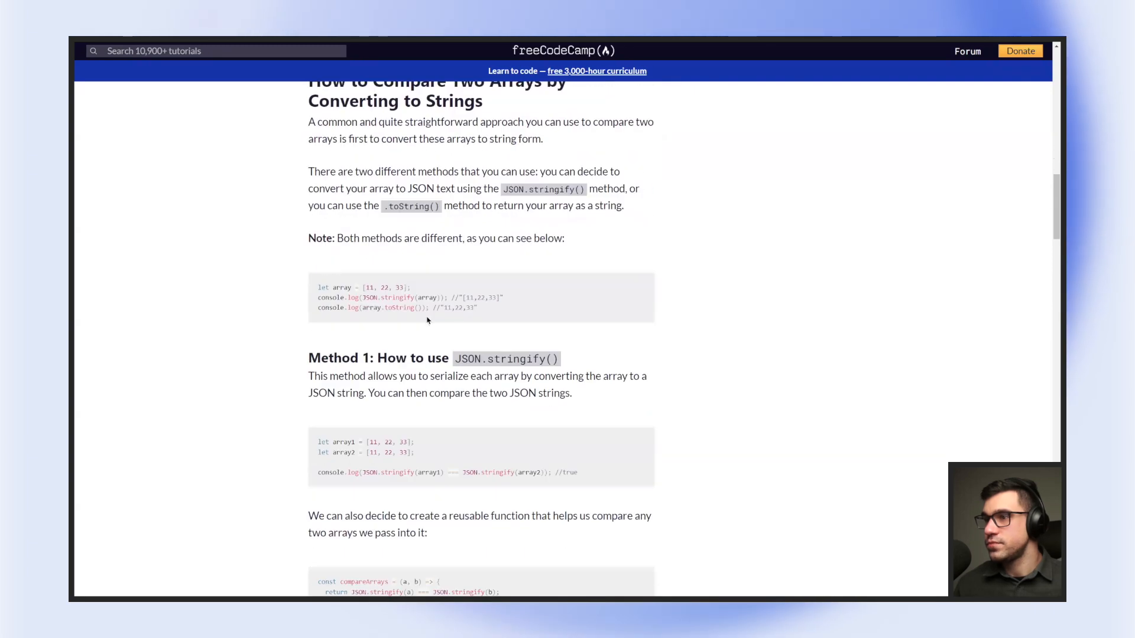
scroll(415, 329, up, 2)
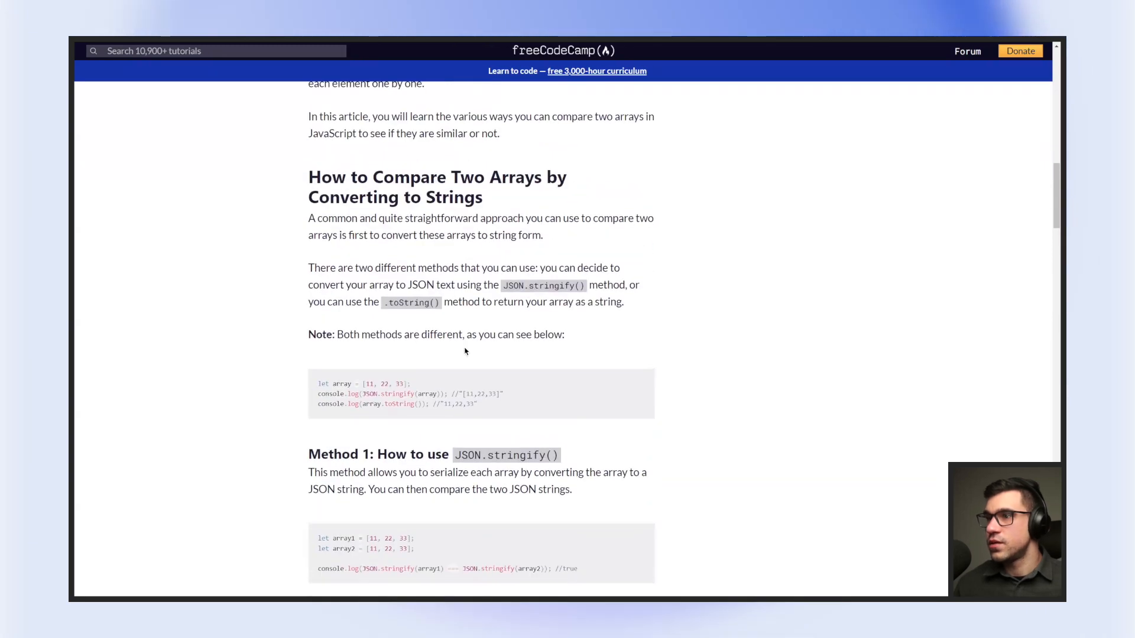
scroll(392, 284, down, 6)
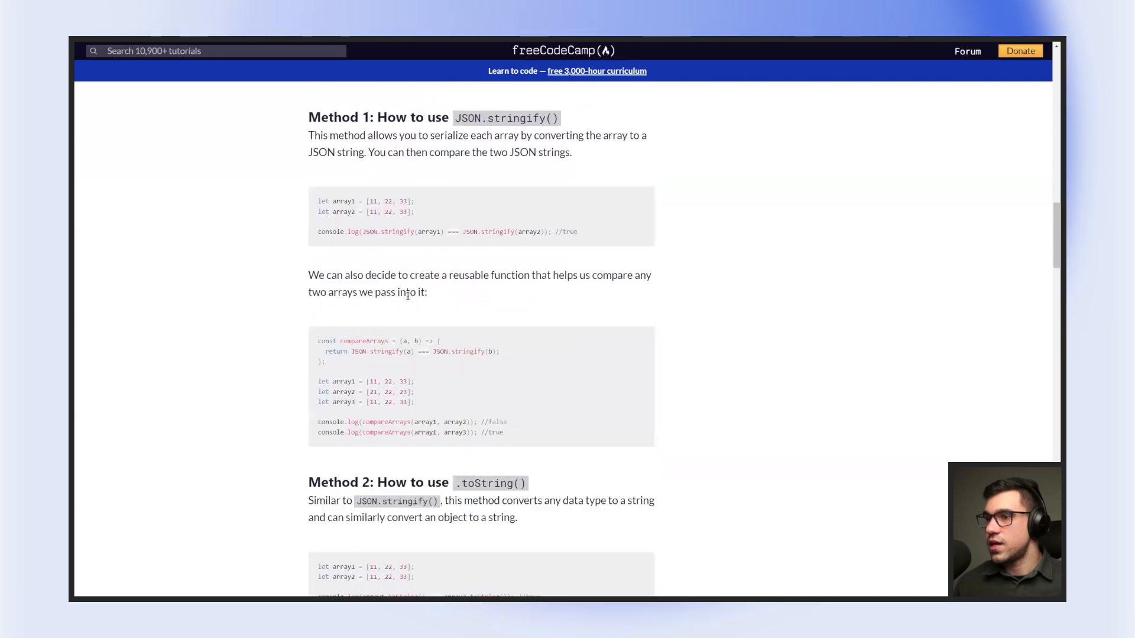
scroll(340, 253, up, 2)
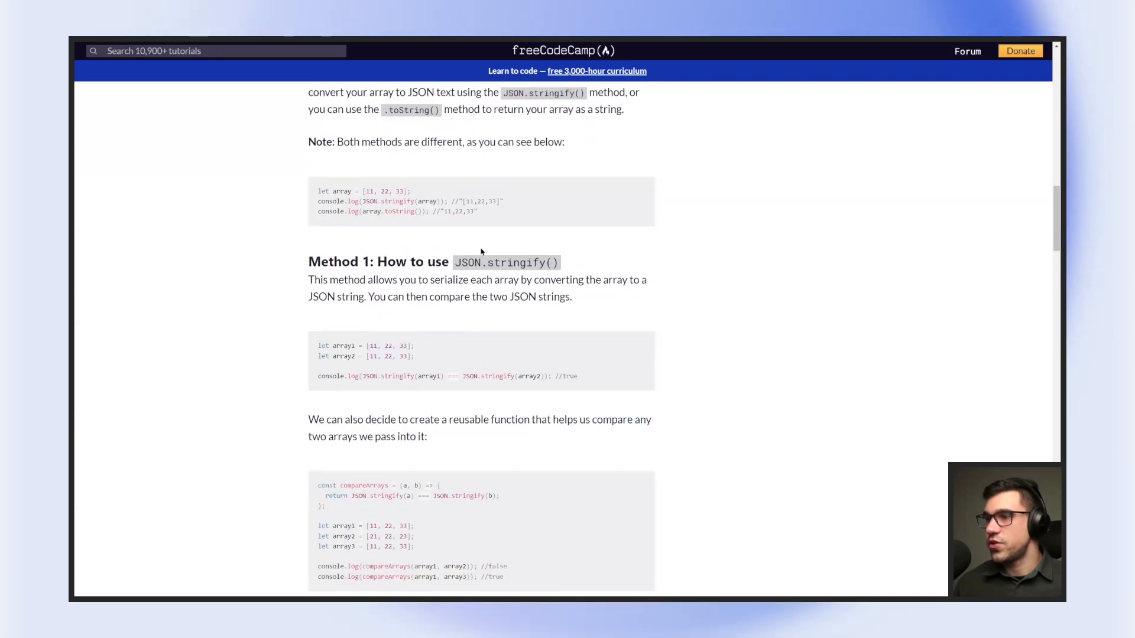
scroll(581, 318, up, 3)
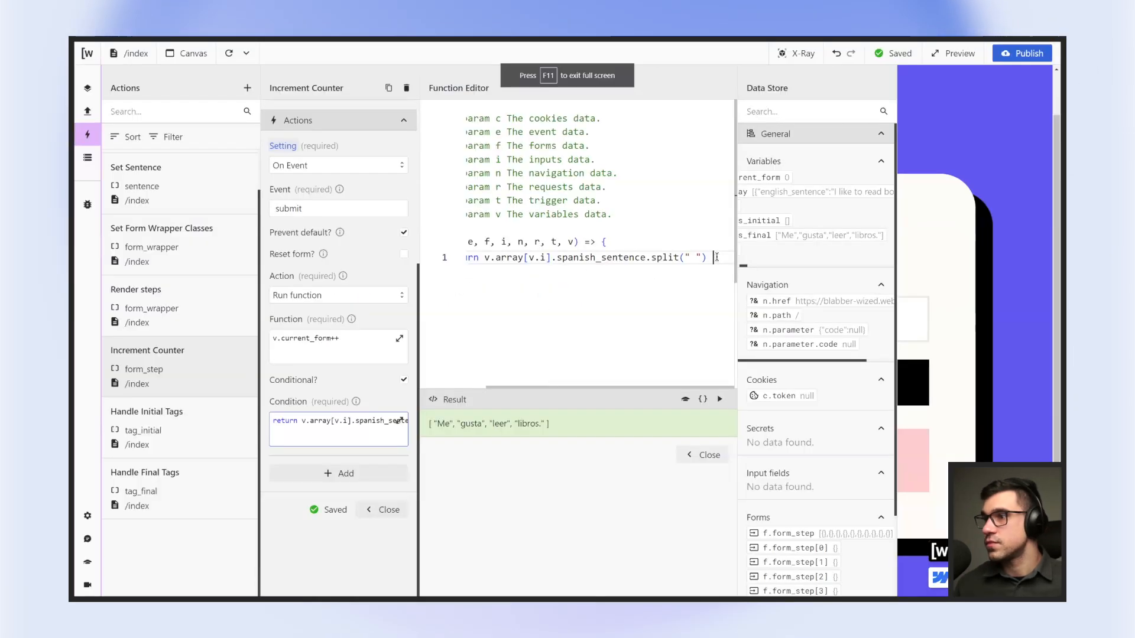
Return to the Wized condition and replace return with const initial_sentence = before the split Spanish sentence.
drag(731, 257, 432, 253)
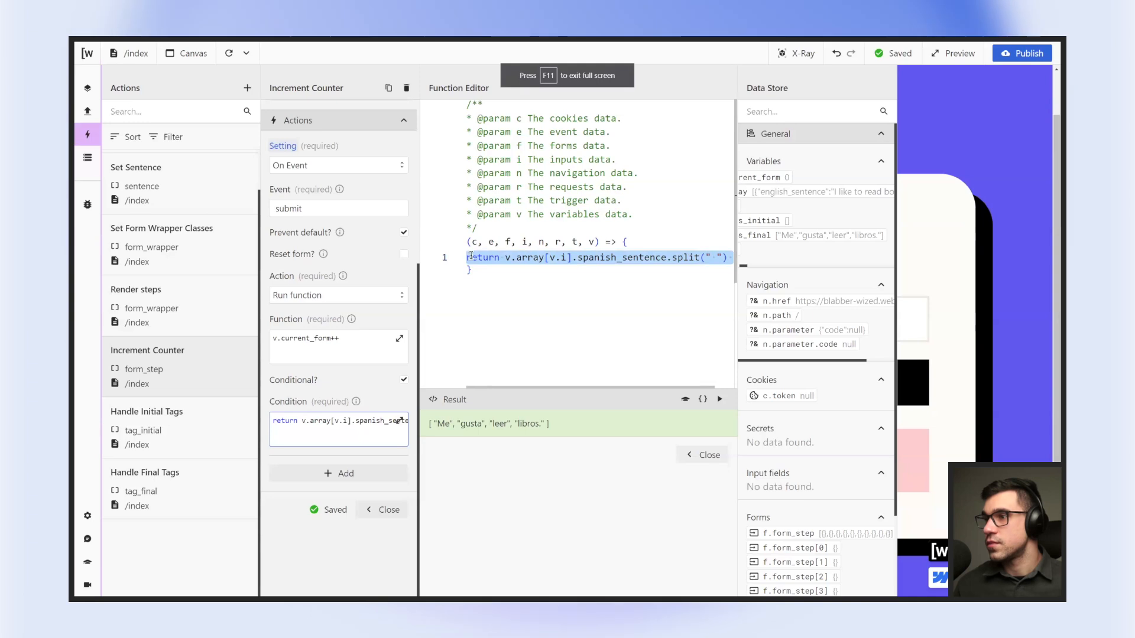
click(500, 258)
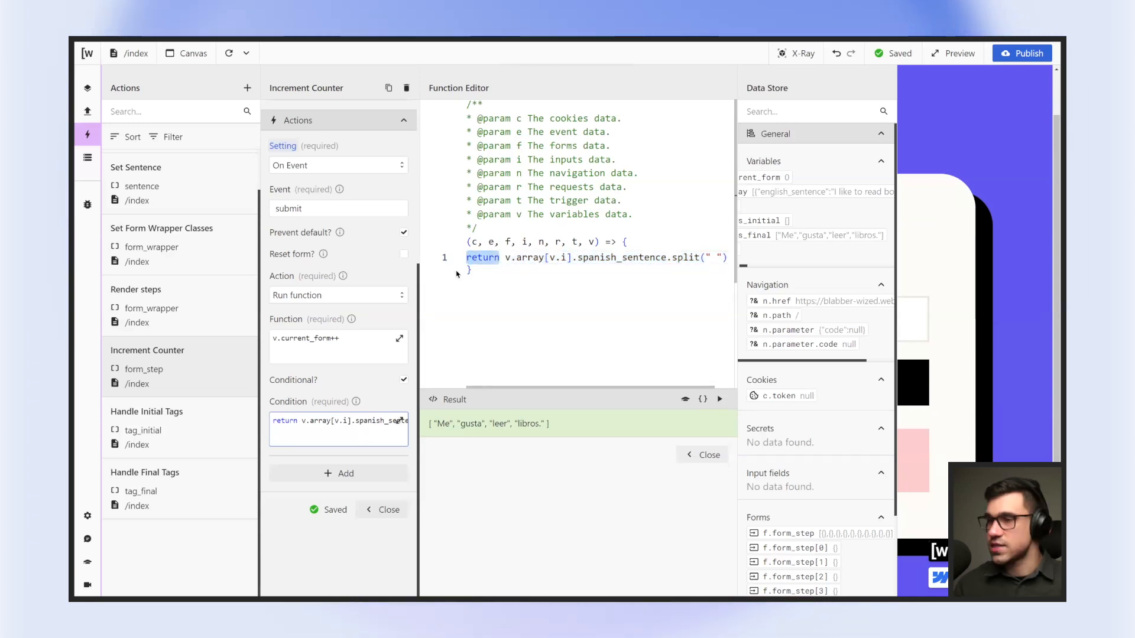
text(cons)
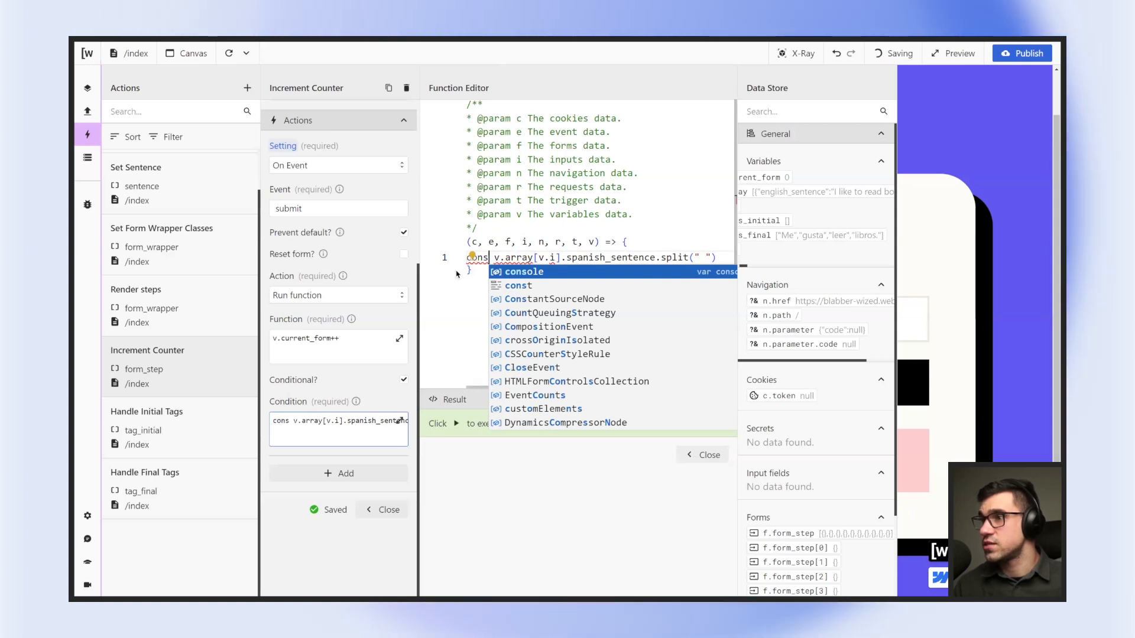
text(t init)
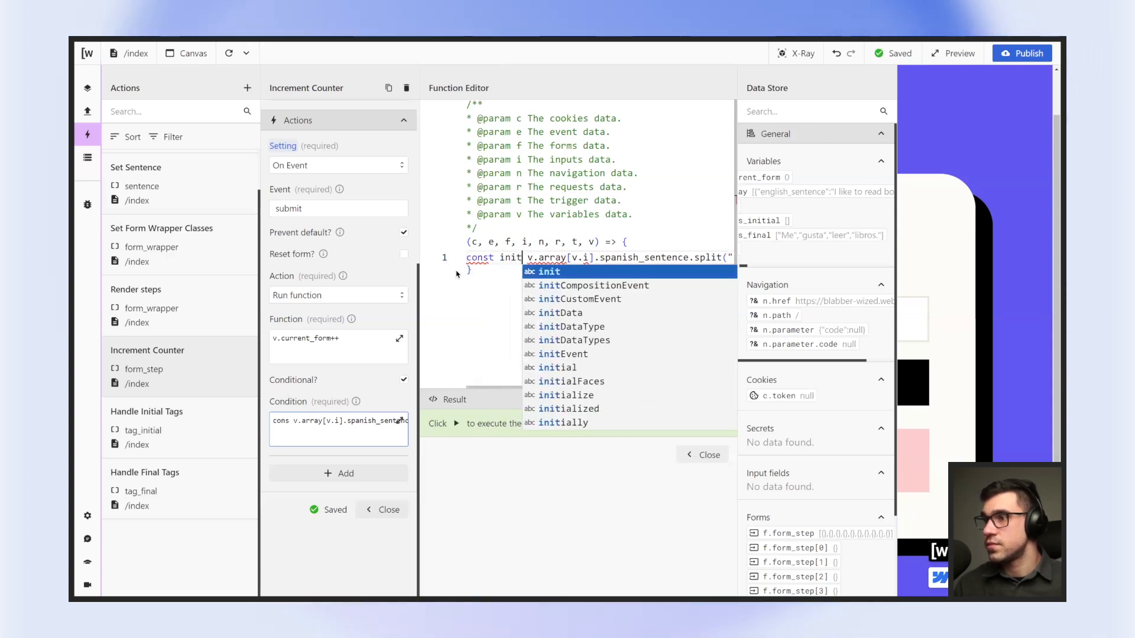
text(ial_sentence =)
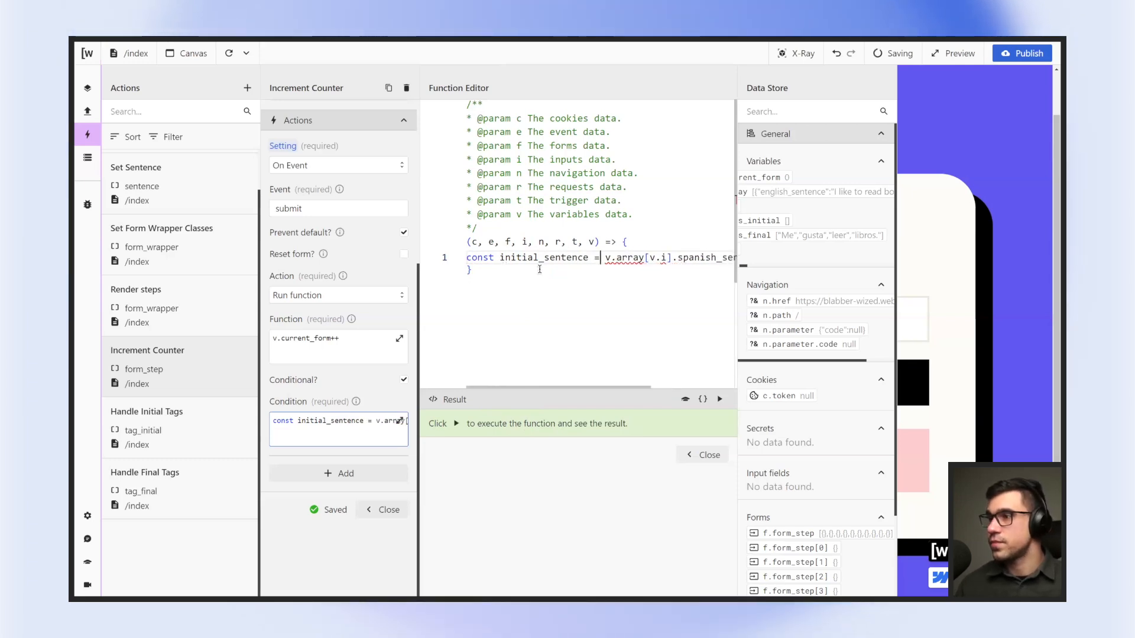
Wrap v.array[v.i].spanish_sentence.split(" ") in JSON.stringify() in the initial_sentence declaration.
click(606, 258)
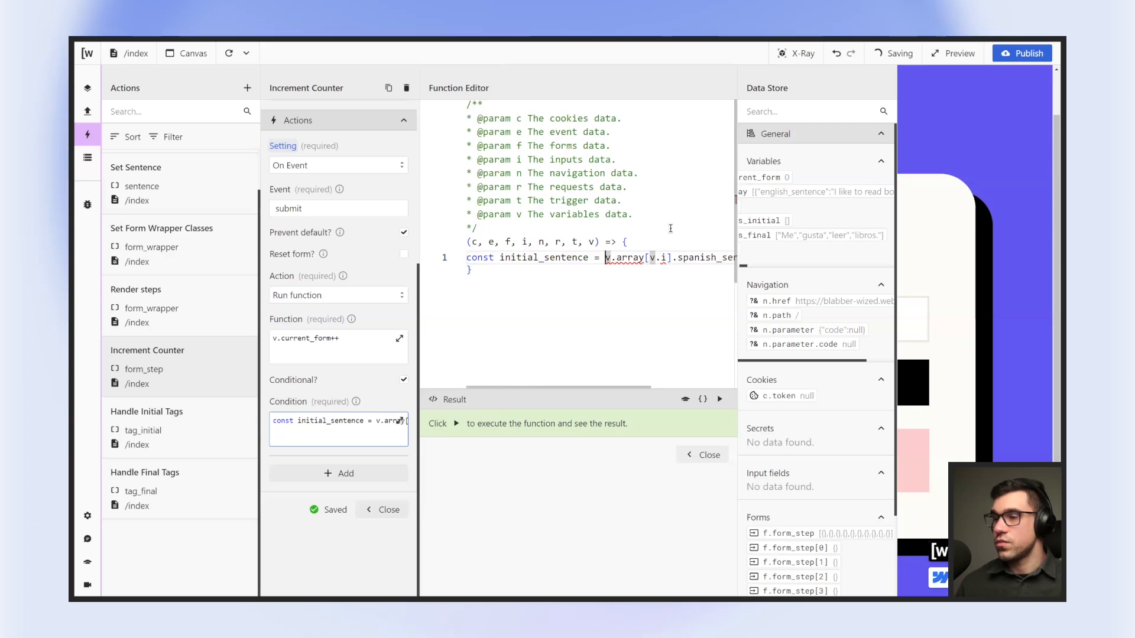
text(JSON)
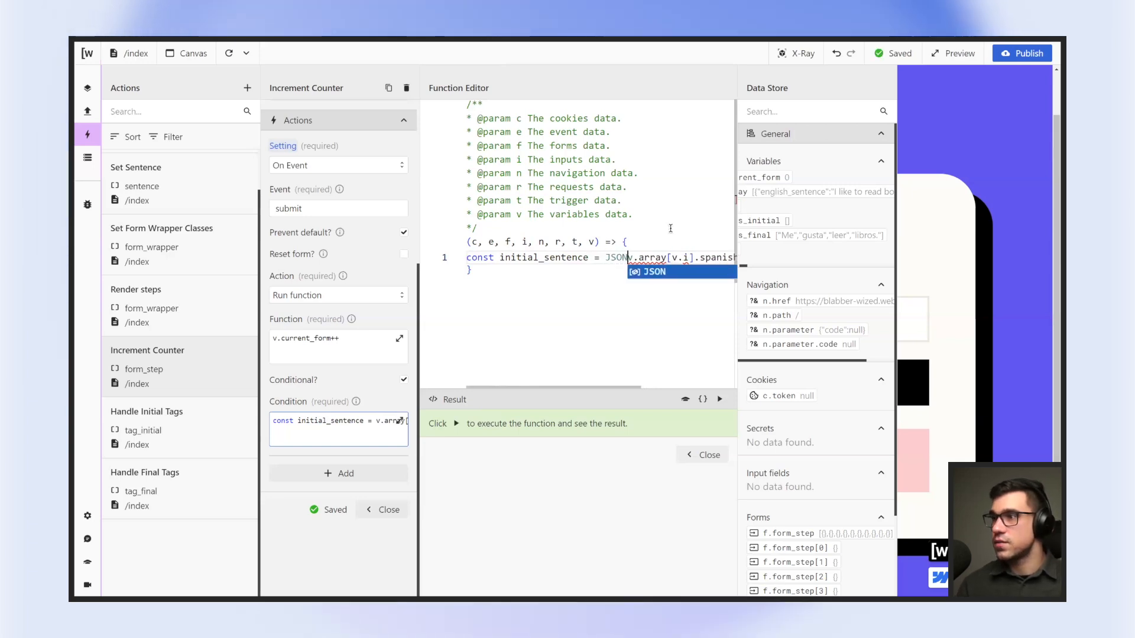
text(.)
key(Down)
key(Return)
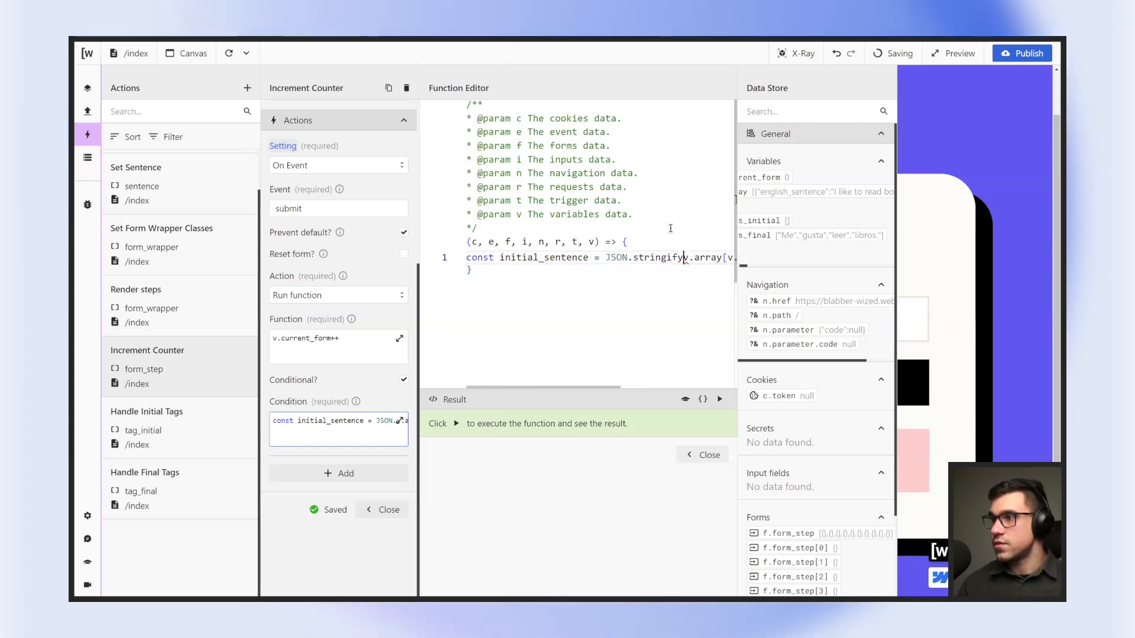
text(()
scroll(655, 263, right, 1)
key(Escape)
key(End)
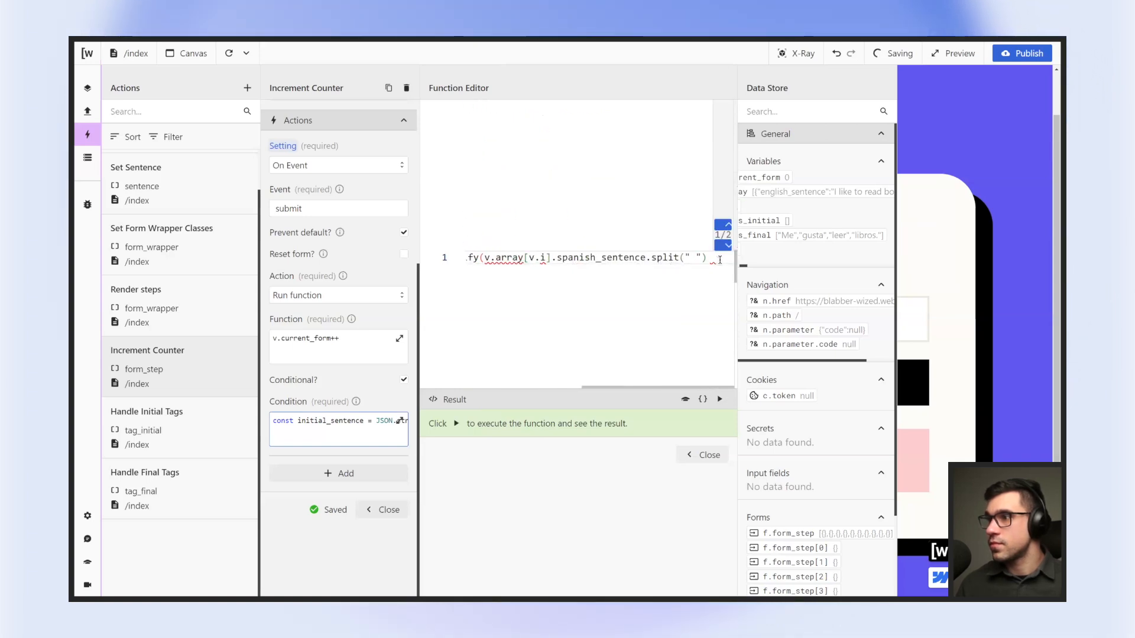
key(BackSpace)
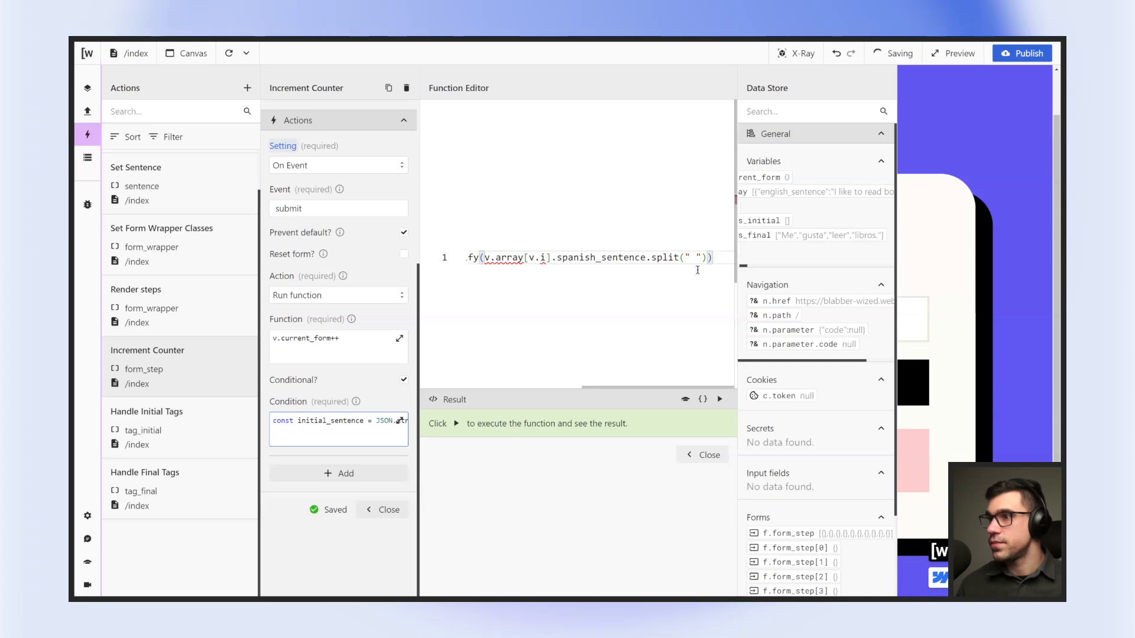
Start a const user_reply declaration on a new line below initial_sentence in the Increment Counter condition.
key(Return)
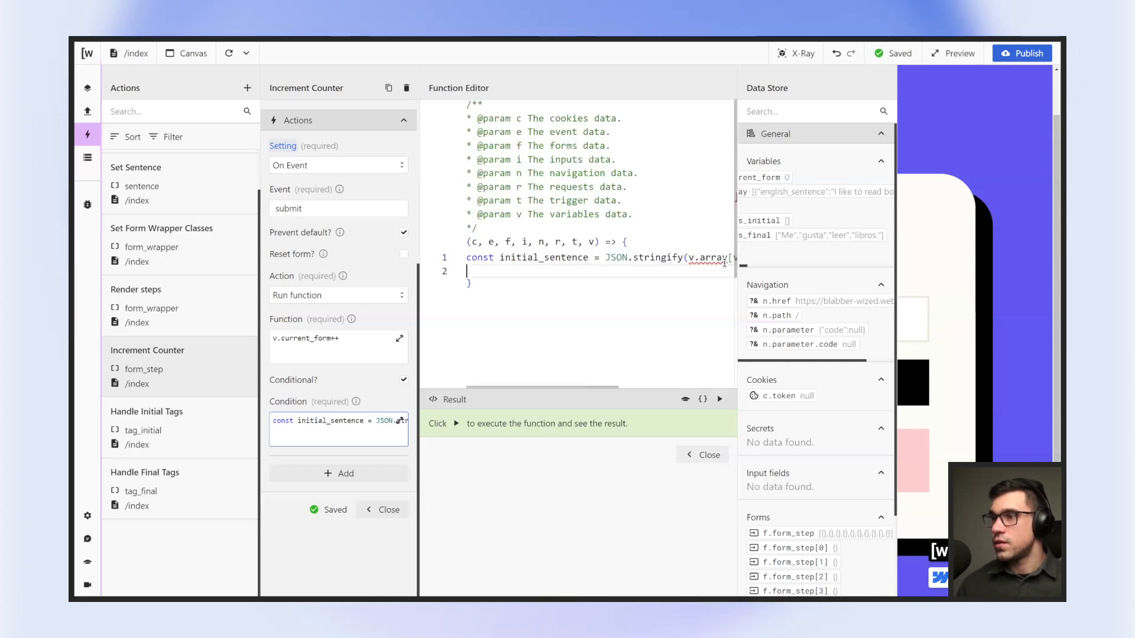
text(cons)
key(Escape)
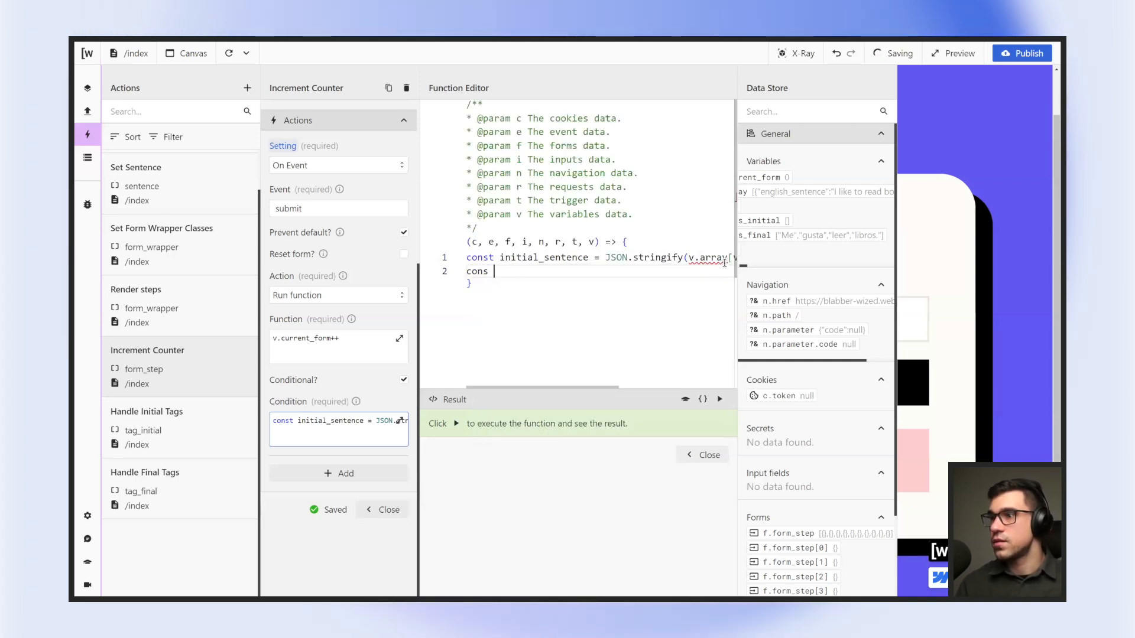
text(t )
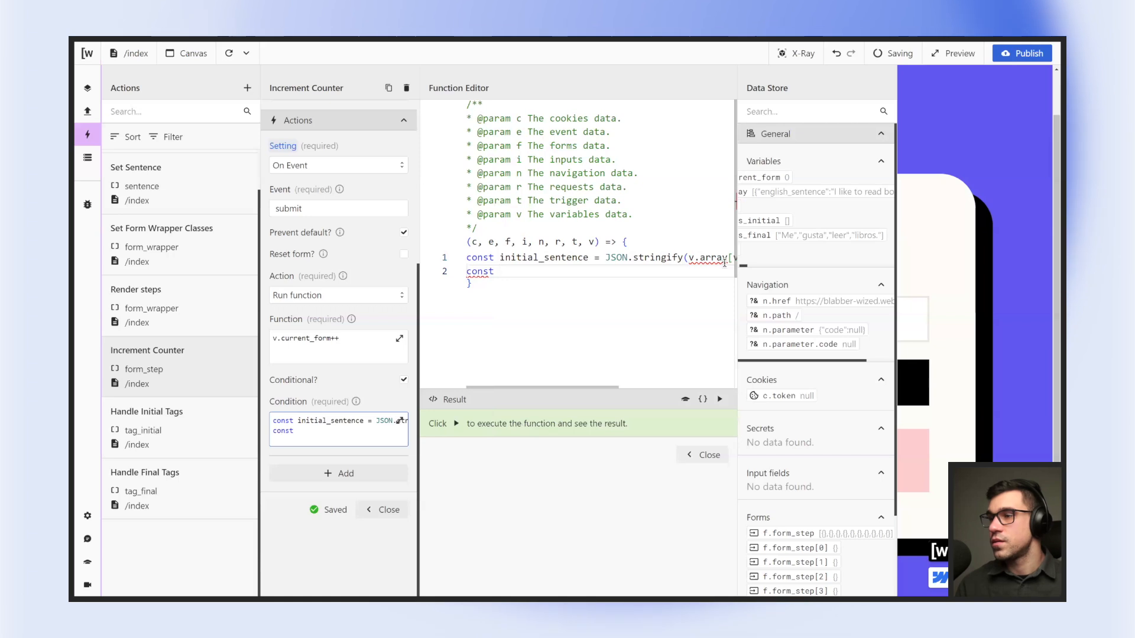
text(user)
key(ctrl+BackSpace)
text(_)
key(BackSpace)
text(iser)
key(ctrl+BackSpace)
text(user_)
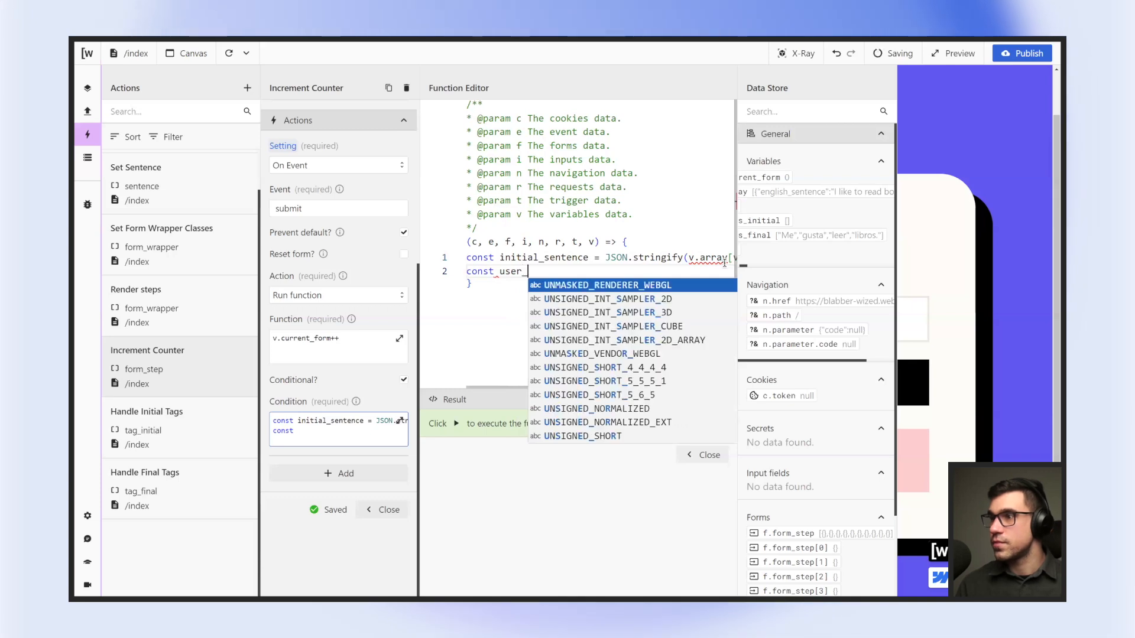
text(reply)
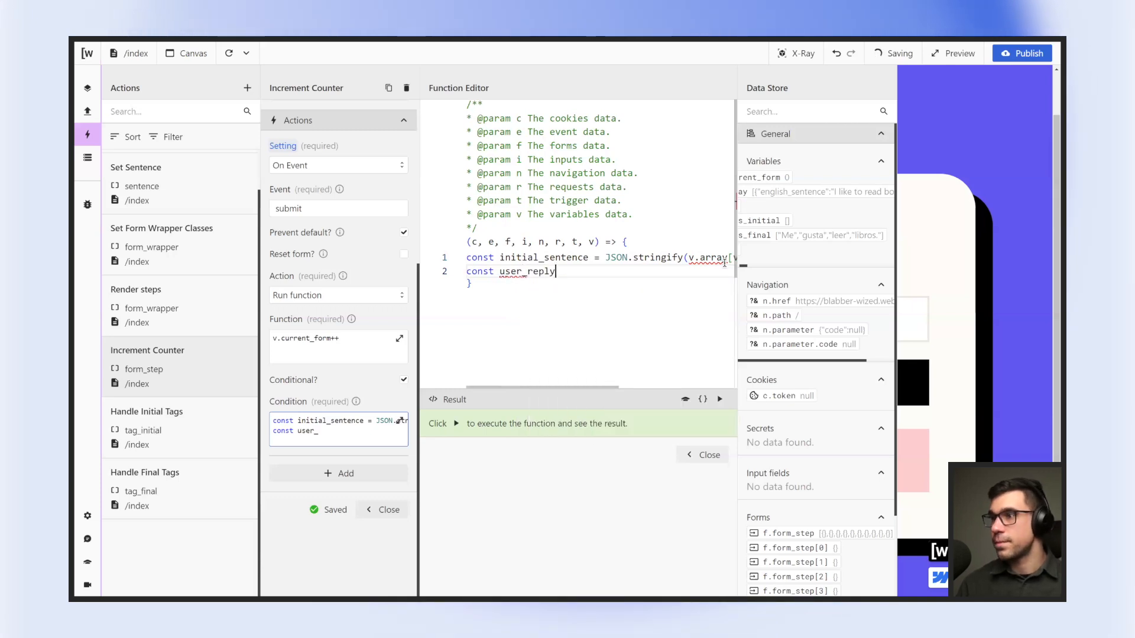
text( = )
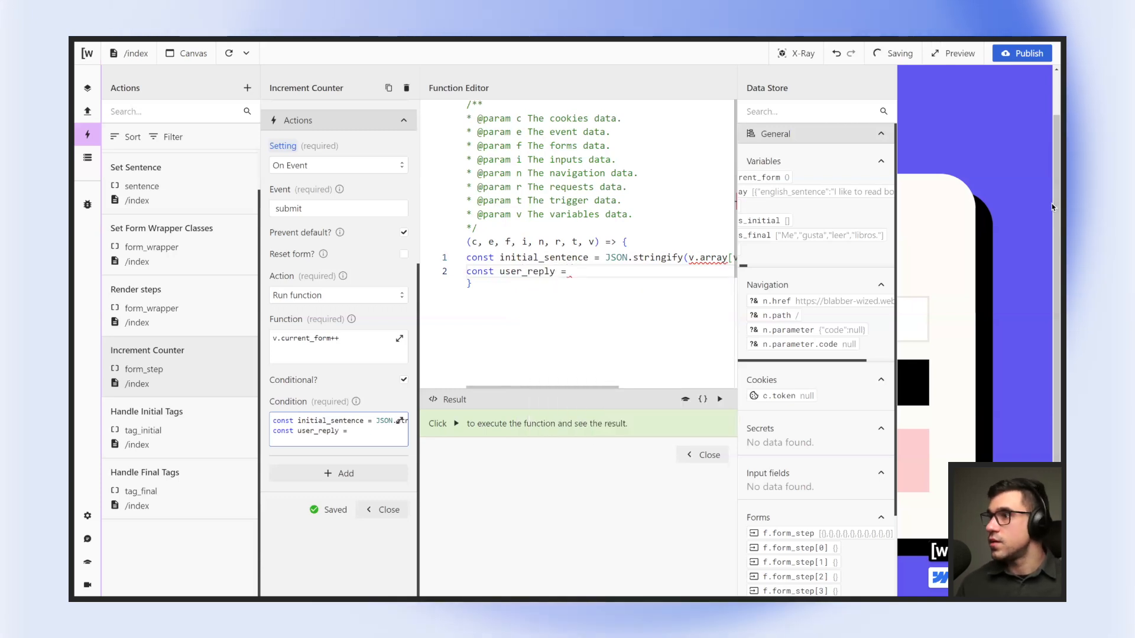
Assign JSON.stringify(v.tags_final) to user_reply, inserting the tags_final variable from the data store.
text(JSON.s)
key(Tab)
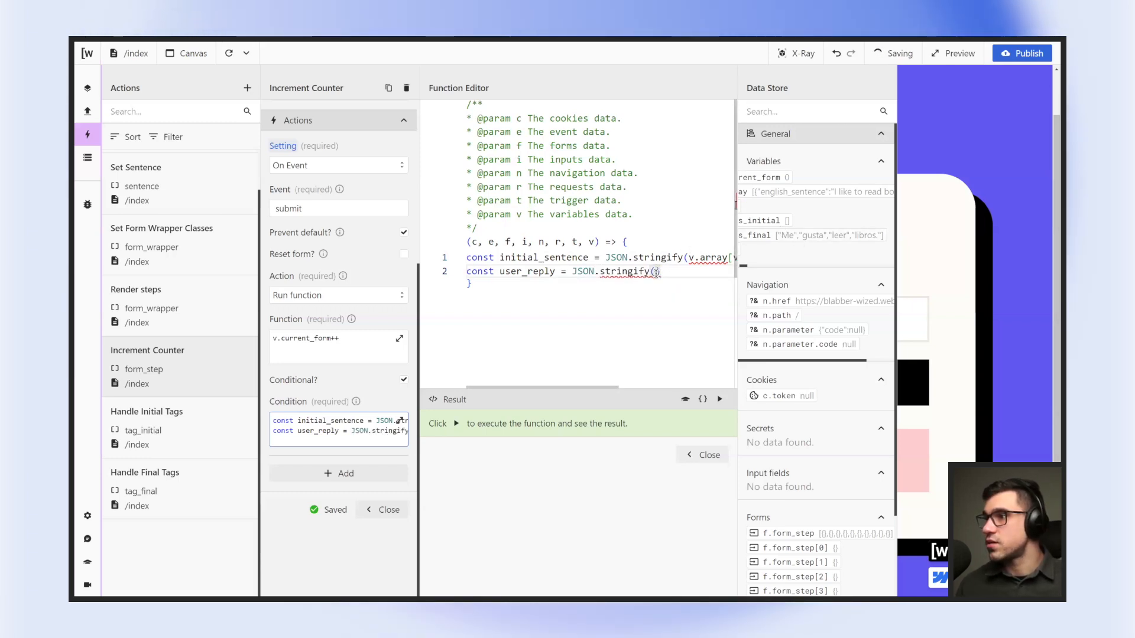
click(790, 237)
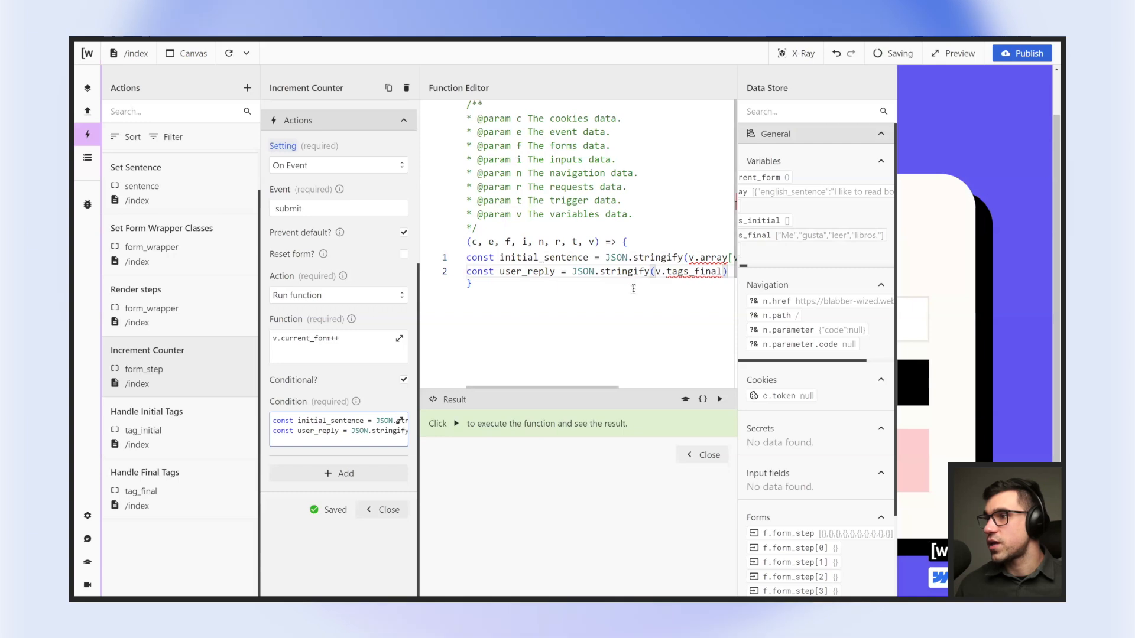
Add a return statement below the constants that strictly compares them: return user_reply === initial_sentence.
key(Return)
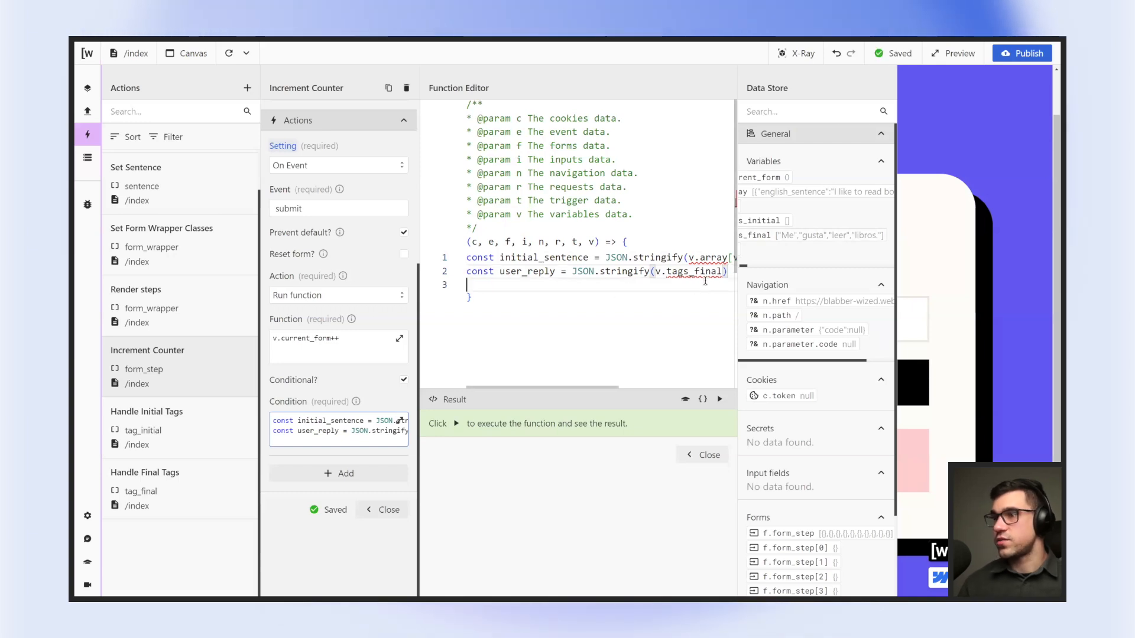
text(return )
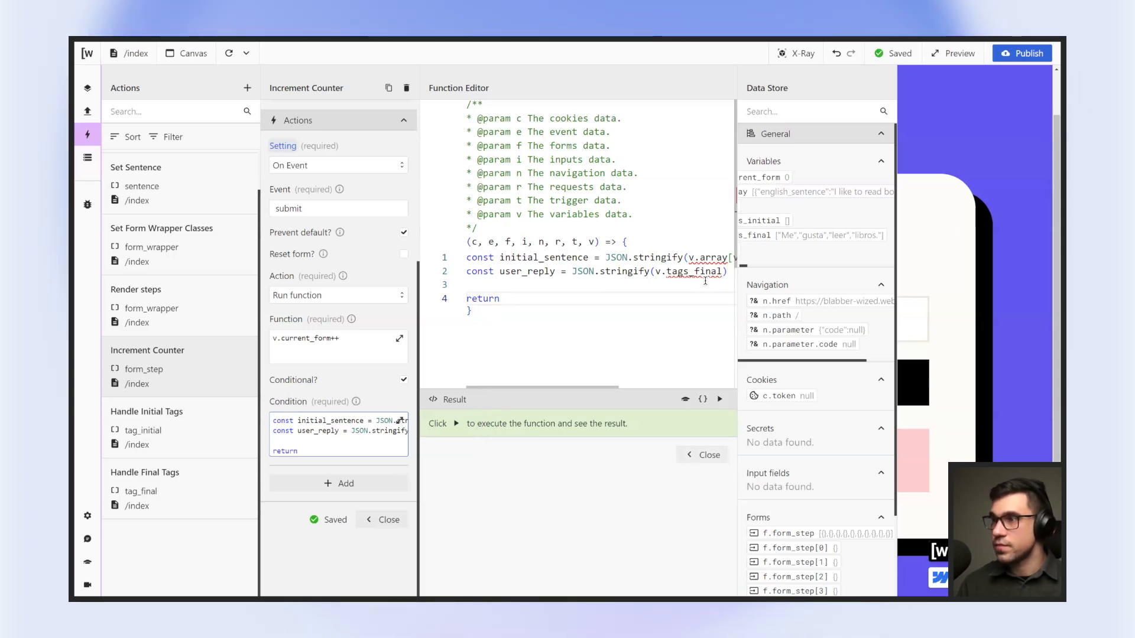
text(user_reply)
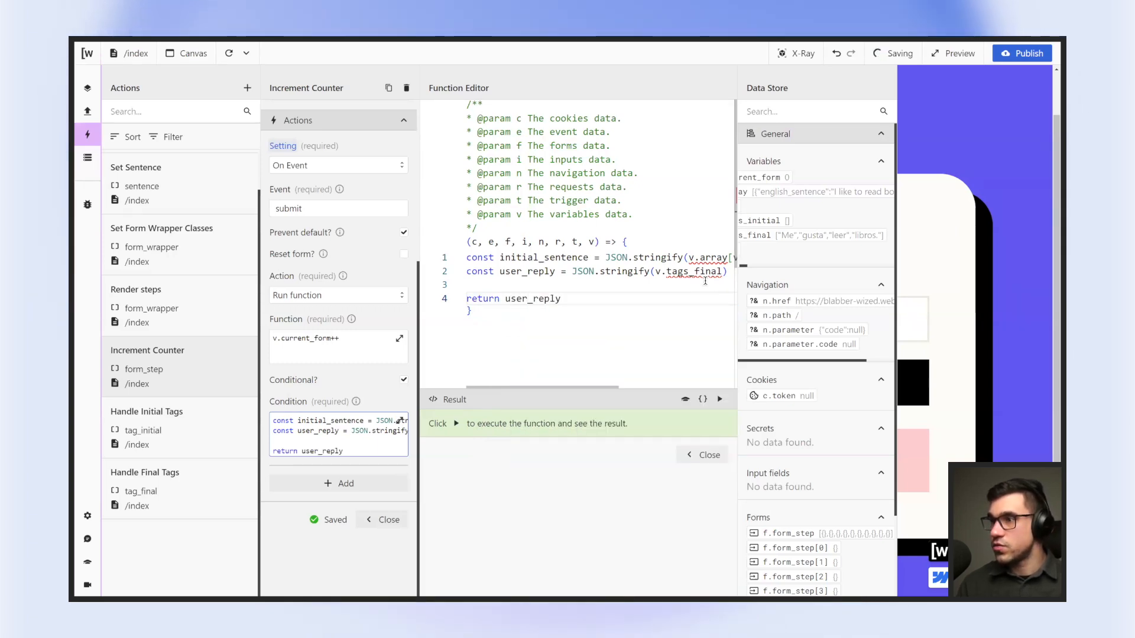
text( ===)
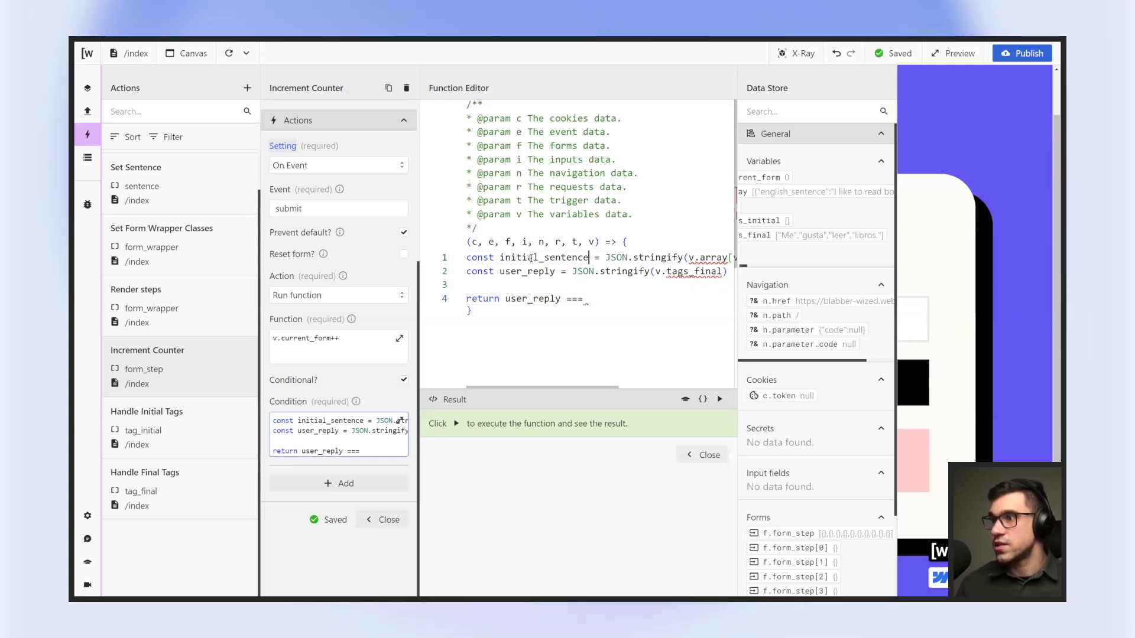
drag(588, 258, 496, 260)
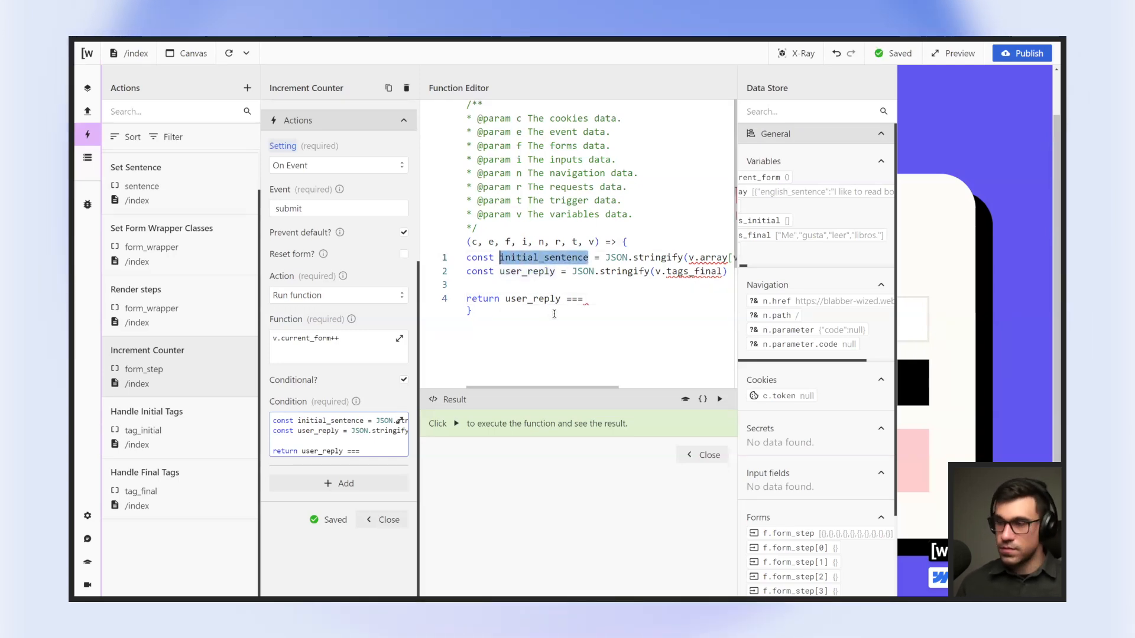
Execute the condition function to check its result, and close the function editor and the Increment Counter action.
click(456, 423)
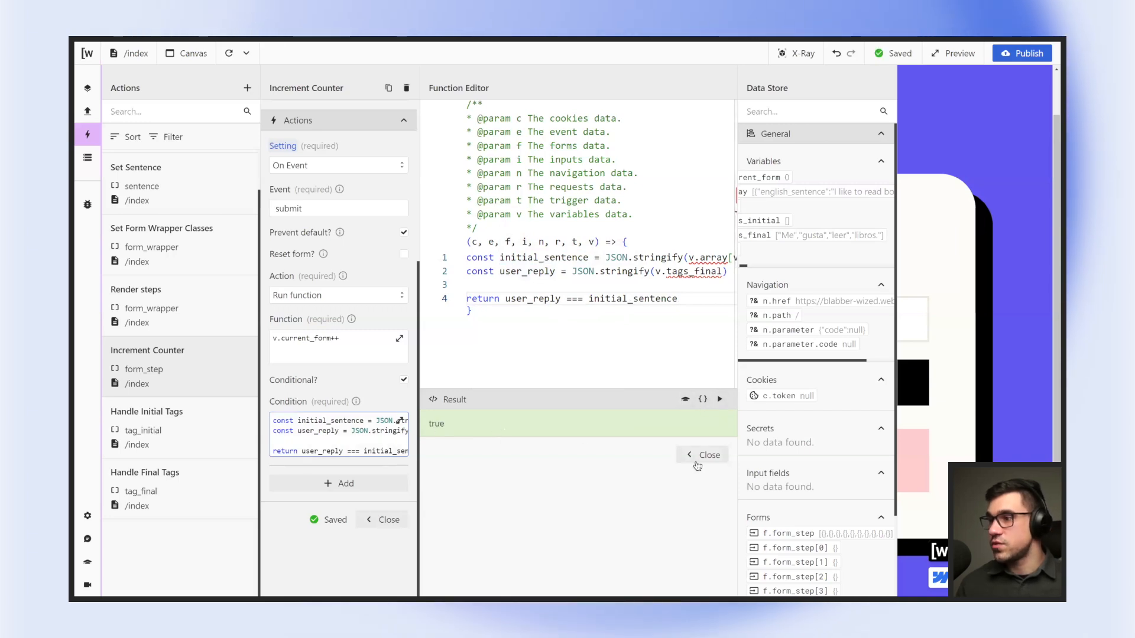
click(703, 454)
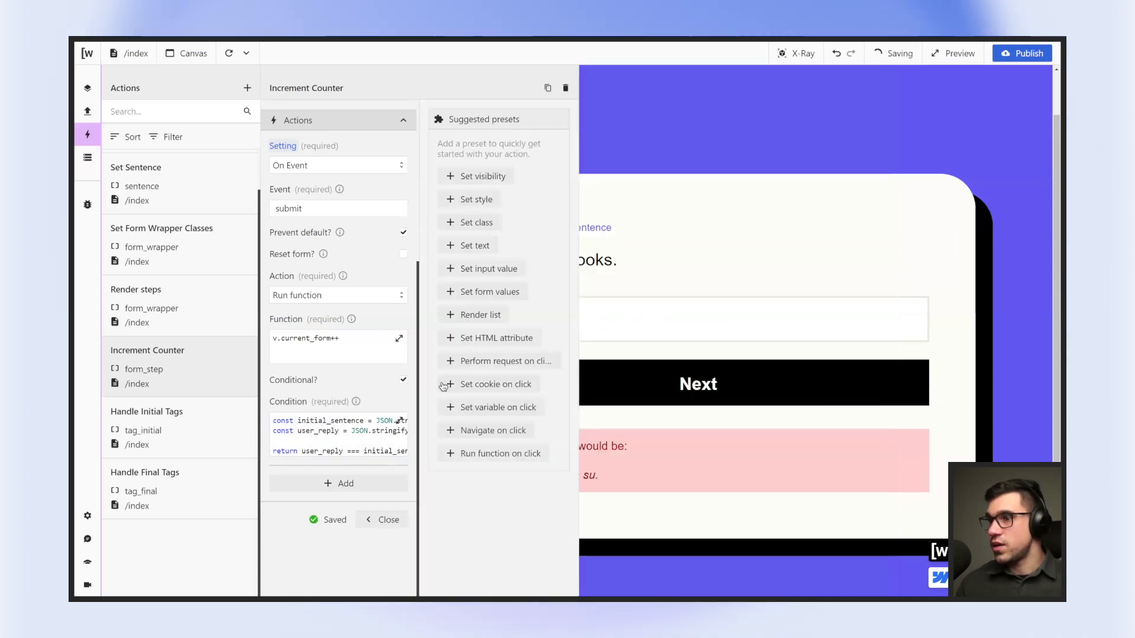
click(385, 519)
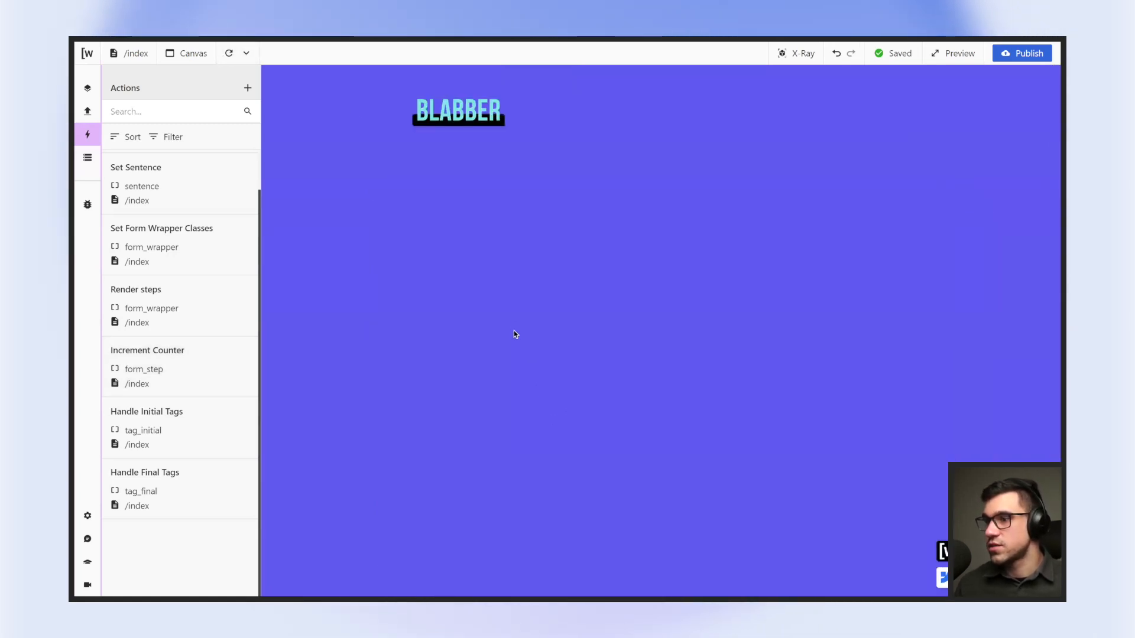
Answer "The sun is shining." in the canvas form with the words in the wrong order: El, está, brillando., sol.
scroll(522, 441, down, 1)
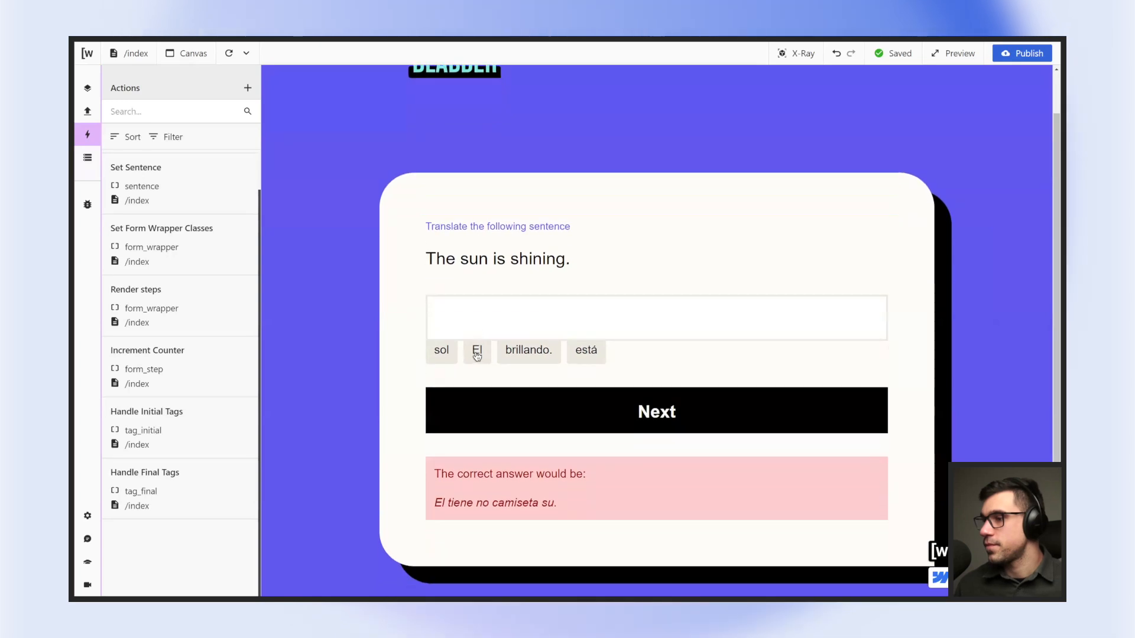
click(482, 360)
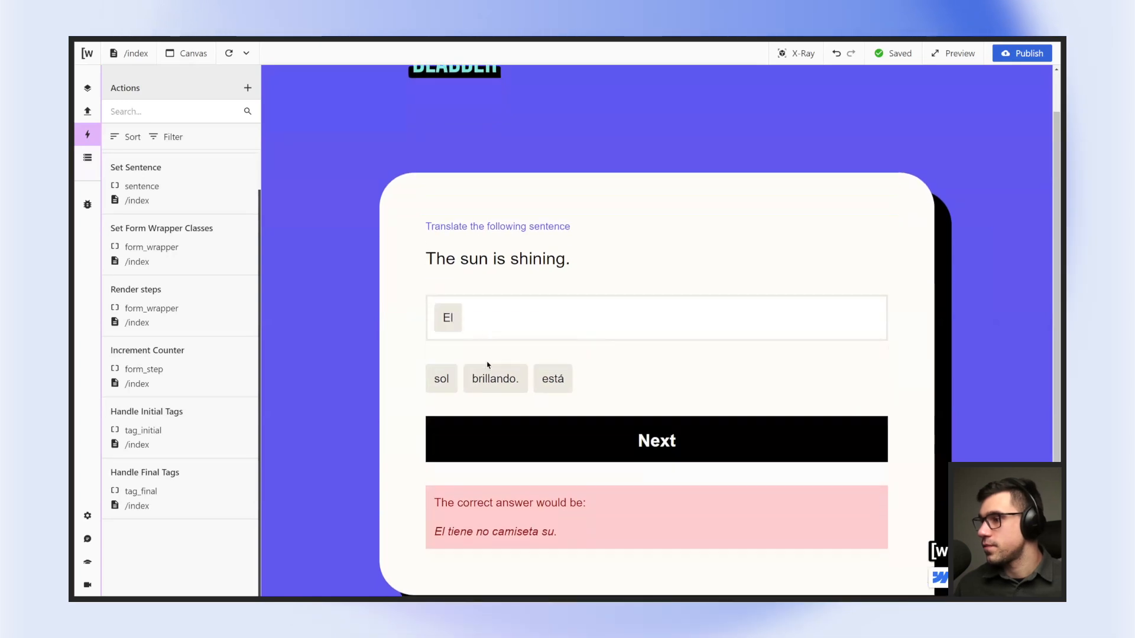
click(547, 389)
click(513, 390)
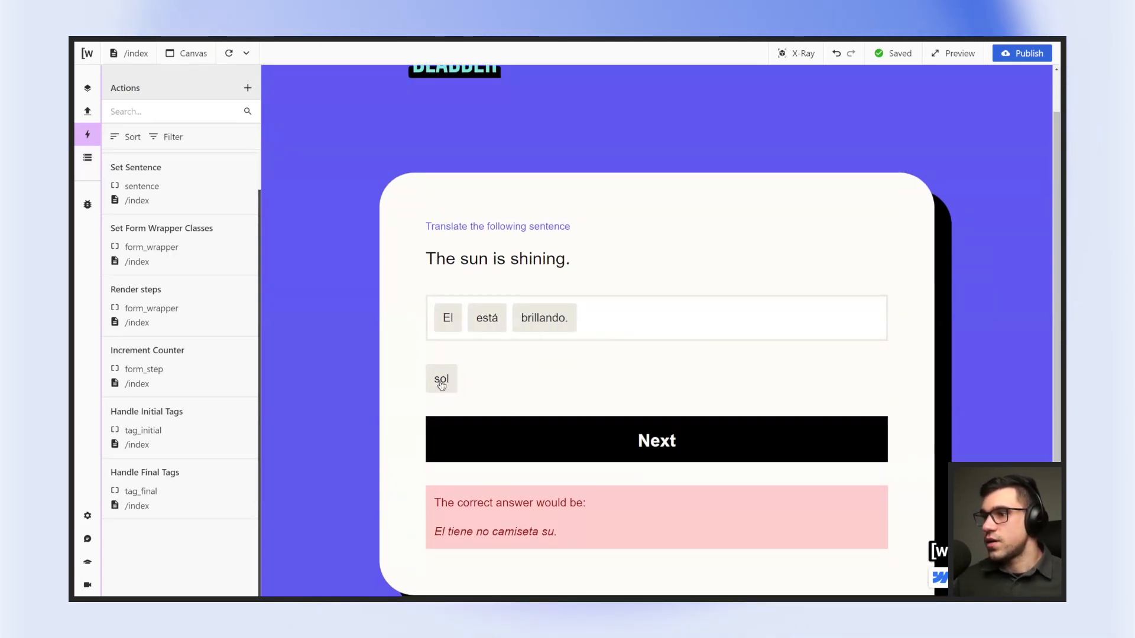
click(443, 381)
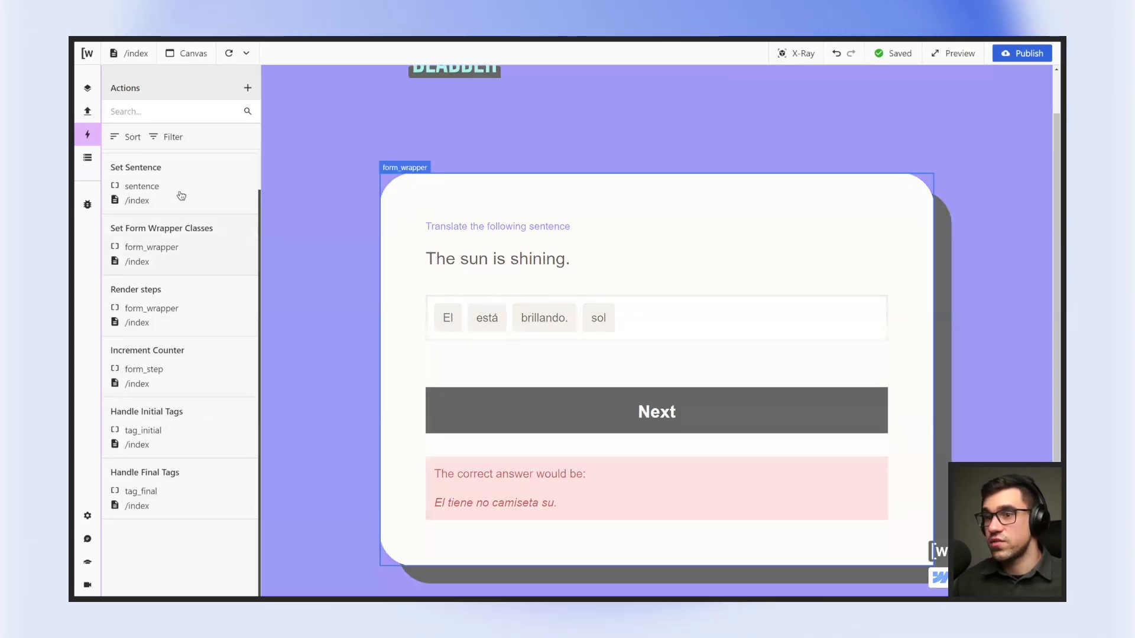
Reopen the Increment Counter condition, execute it against the wrongly ordered answer, and close the editor and the action.
click(192, 367)
scroll(355, 355, down, 5)
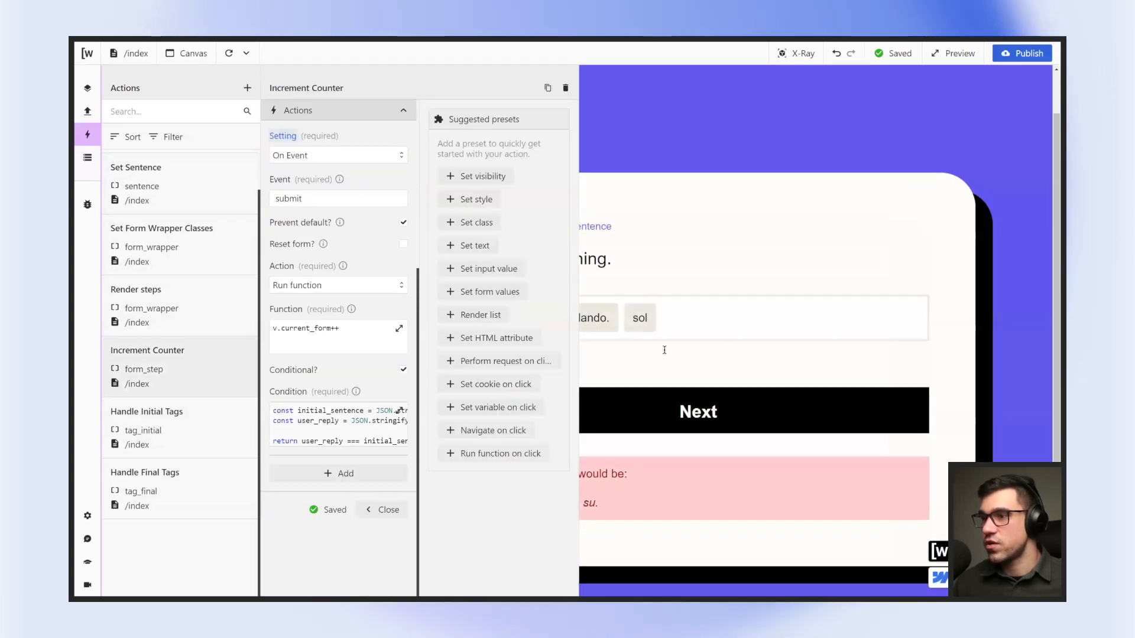
click(399, 411)
click(719, 400)
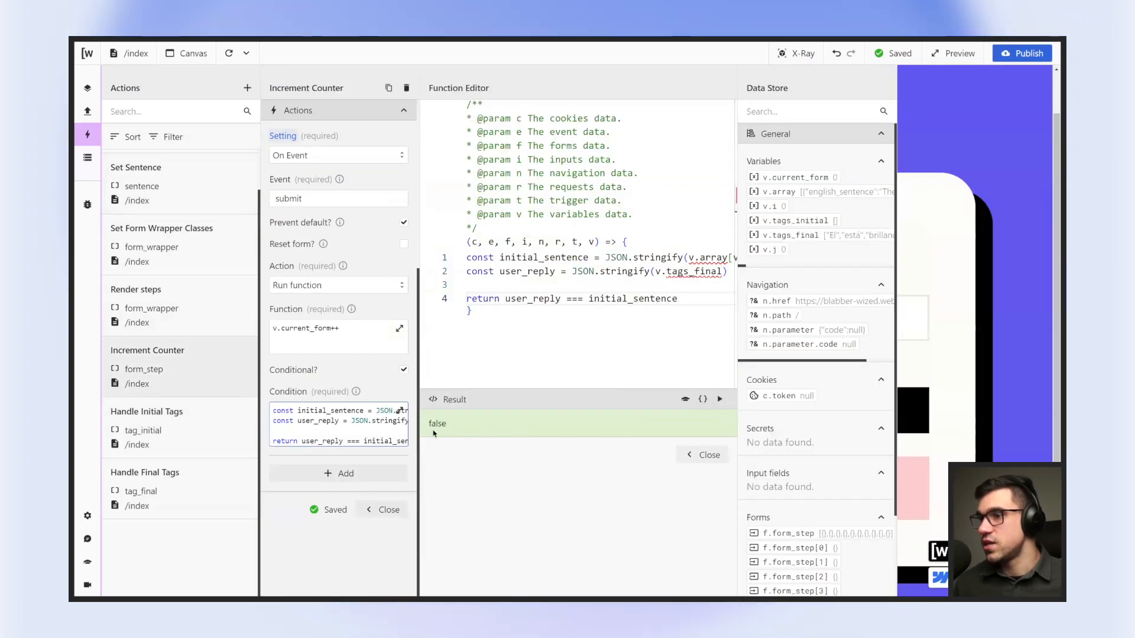
click(702, 454)
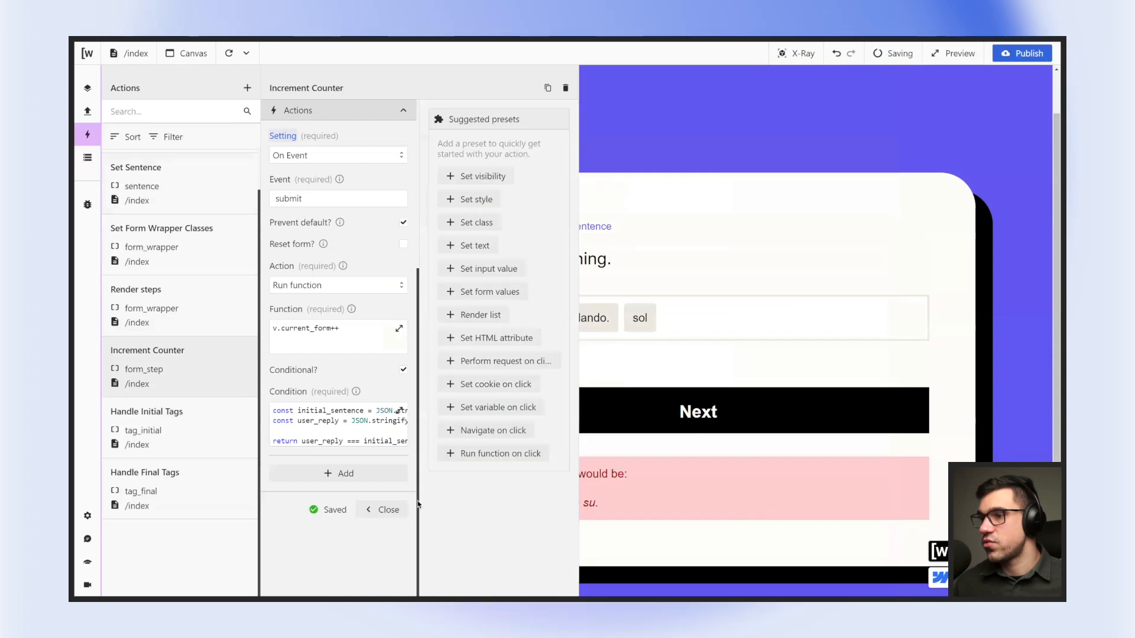
click(384, 509)
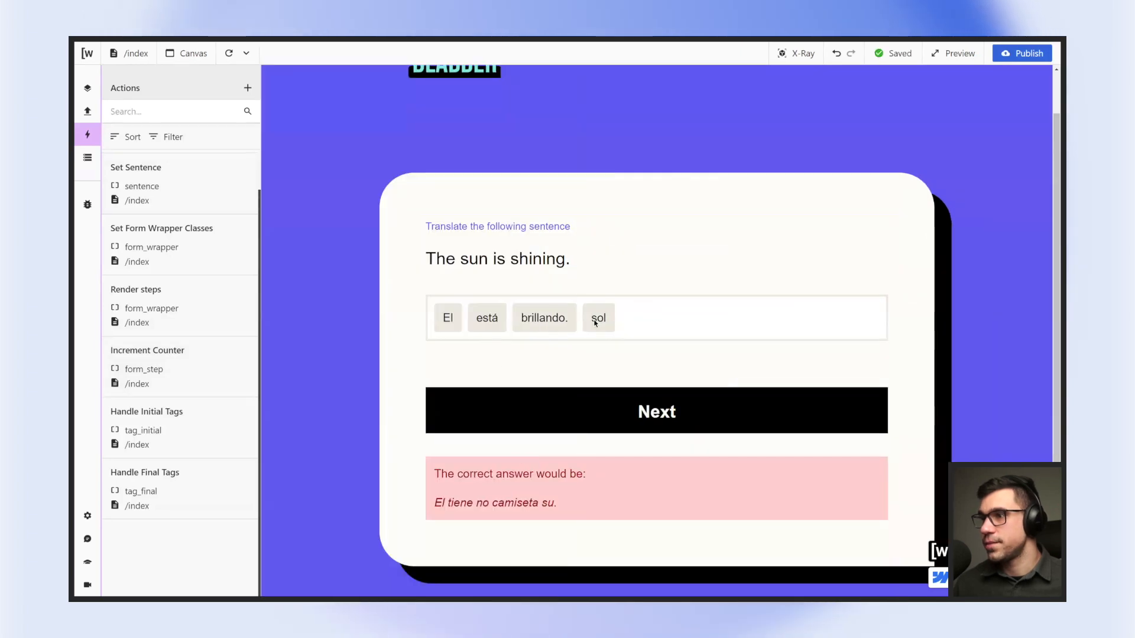
Rearrange the answer words into "El sol está brillando." and submit the form to move to the next sentence.
click(597, 319)
click(544, 318)
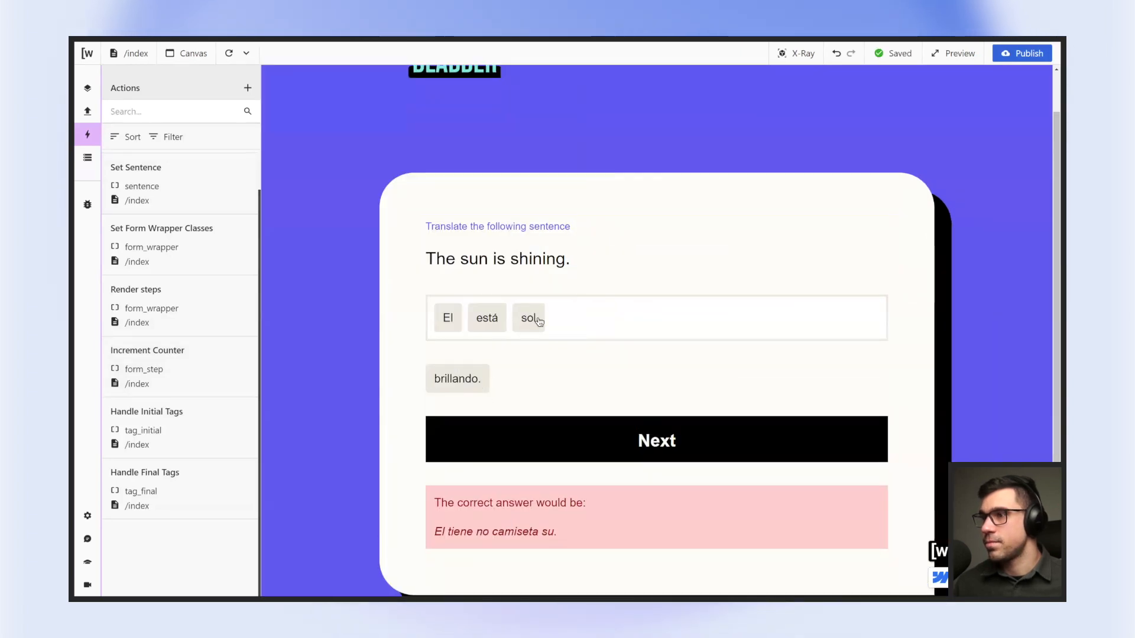
click(539, 321)
click(499, 320)
click(511, 379)
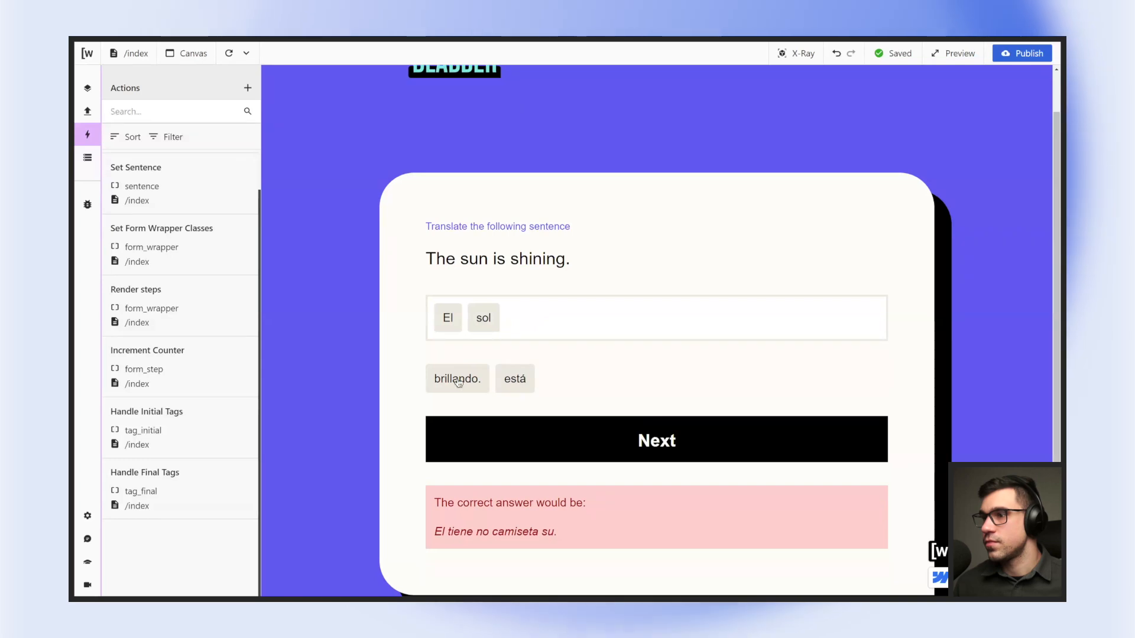
click(512, 380)
click(480, 385)
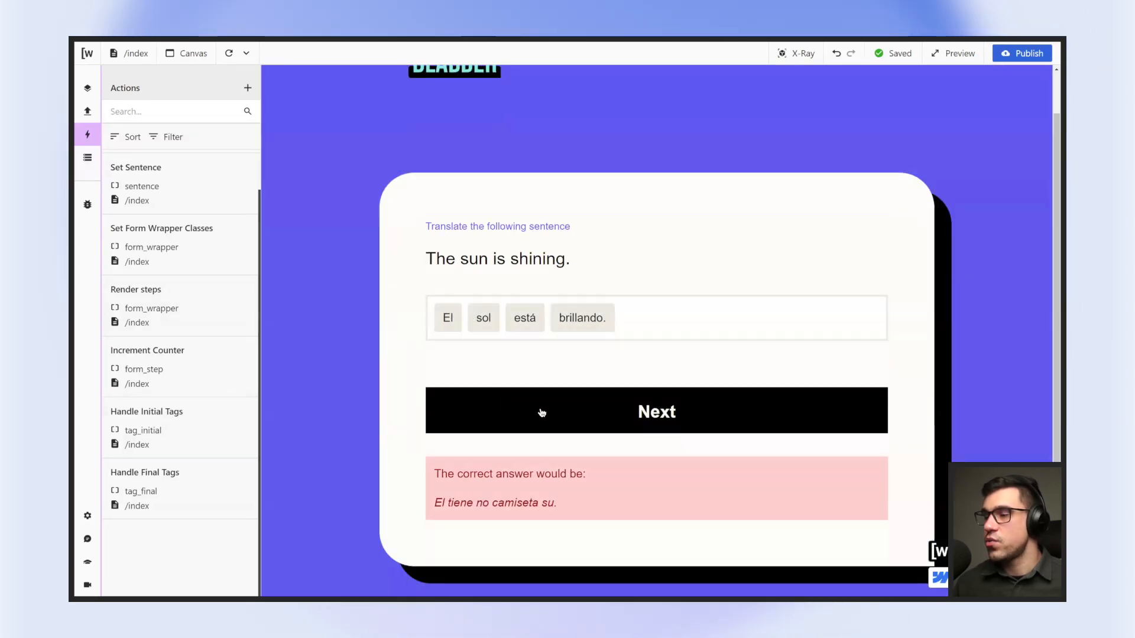
click(529, 410)
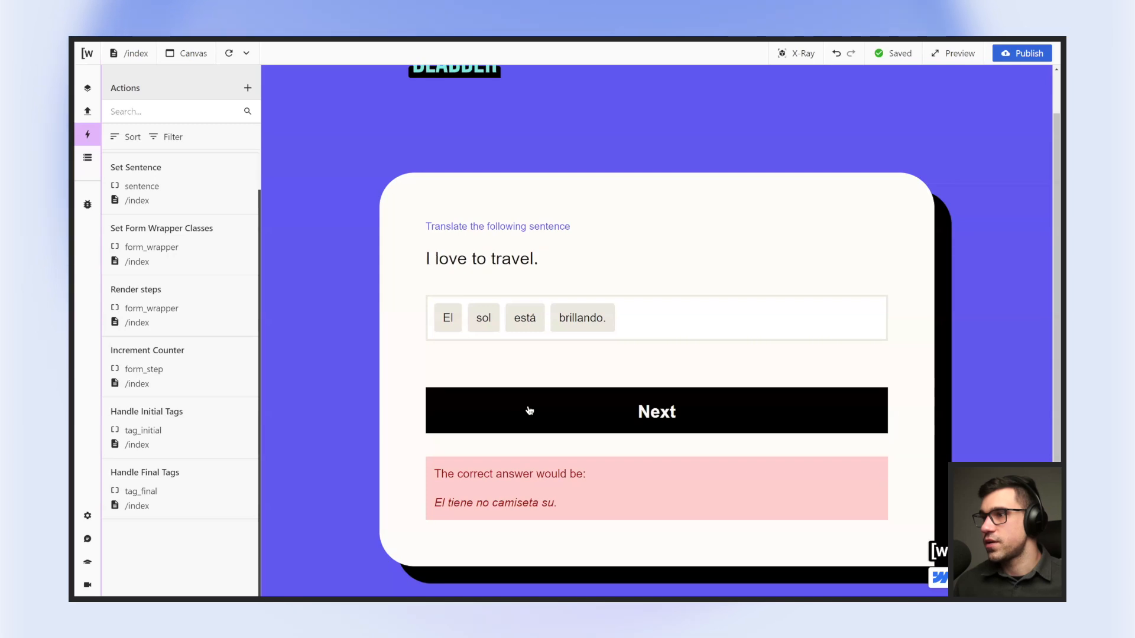
scroll(514, 466, down, 1)
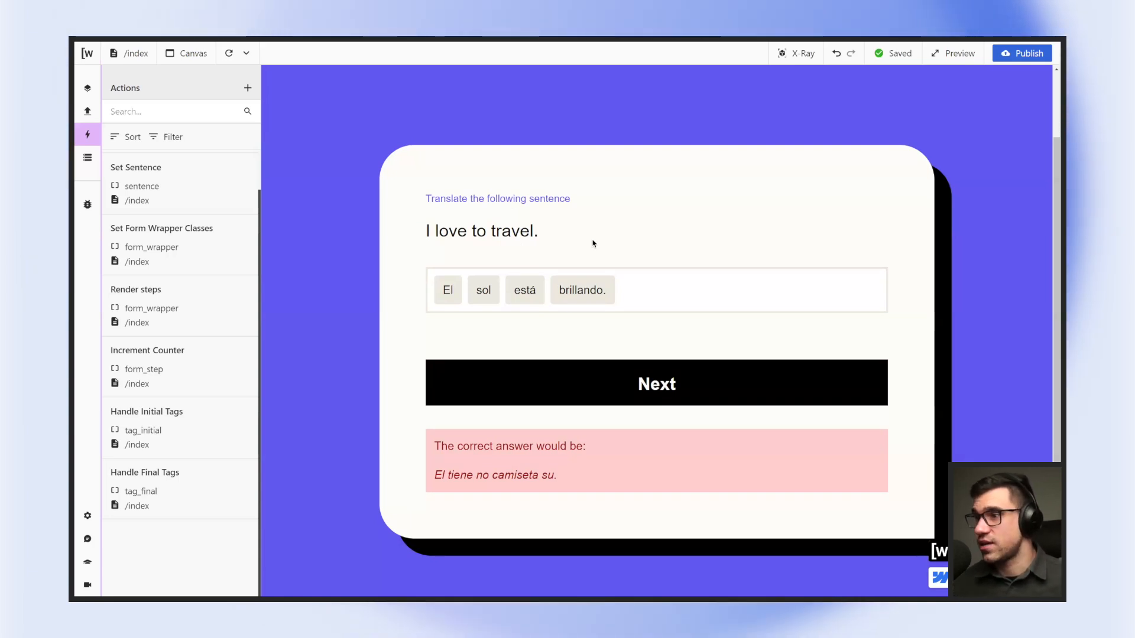
mouse_move(440, 447)
mouse_down()
mouse_move(567, 476)
mouse_move(429, 452)
mouse_move(583, 511)
mouse_move(547, 473)
mouse_move(442, 442)
mouse_up()
click(525, 464)
click(564, 503)
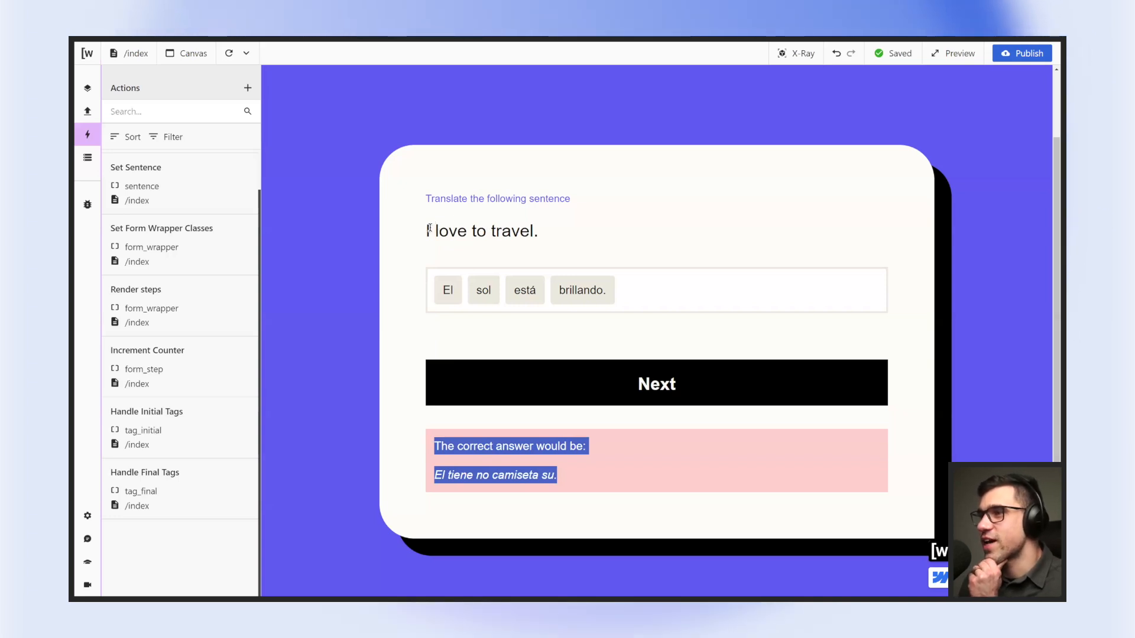
drag(427, 230, 457, 230)
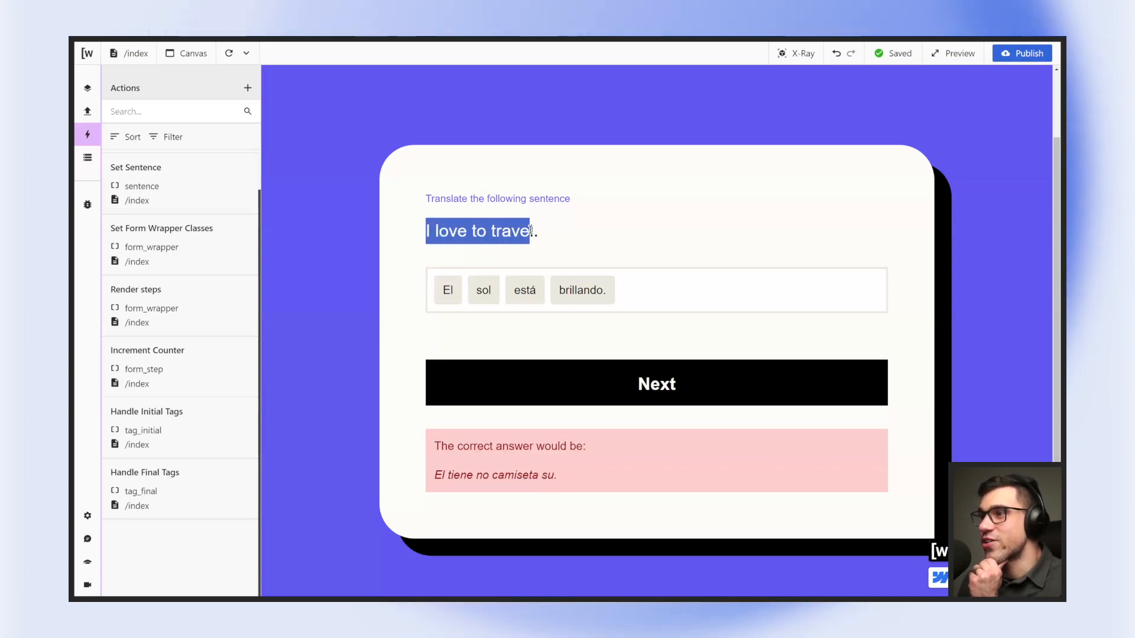
click(487, 240)
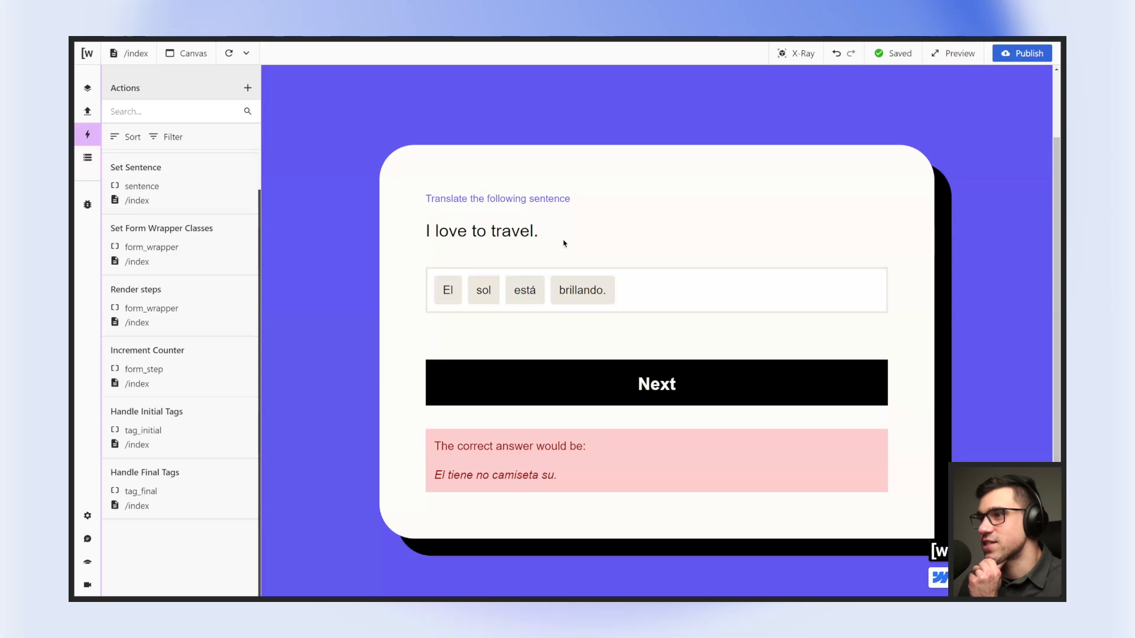